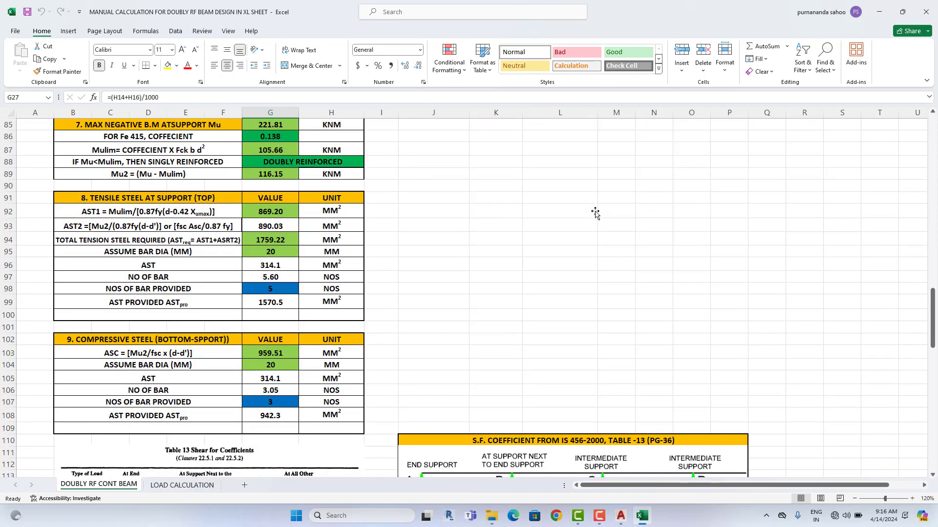
Step: Review the design problem statement and the effective depth input table at the start of the beam design sheet
{"action": "scroll", "coordinate": [595, 213], "scroll_direction": "up", "scroll_amount": 20}
{"action": "scroll", "coordinate": [595, 214], "scroll_direction": "up", "scroll_amount": 5}
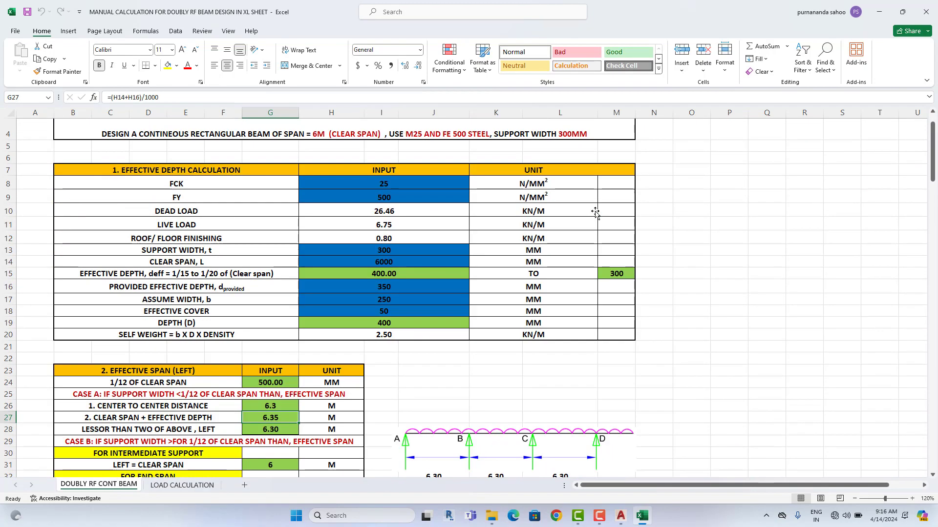
{"action": "scroll", "coordinate": [595, 214], "scroll_direction": "up", "scroll_amount": 1}
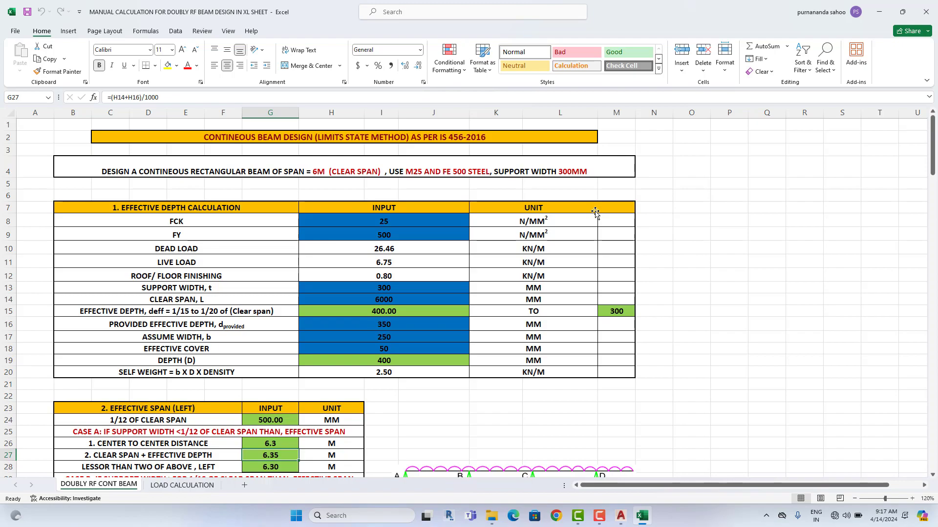
Step: Look through the beam design sheet's effective span, bending moment, shear reinforcement and deflection check sections
{"action": "scroll", "coordinate": [525, 259], "scroll_direction": "down", "scroll_amount": 10}
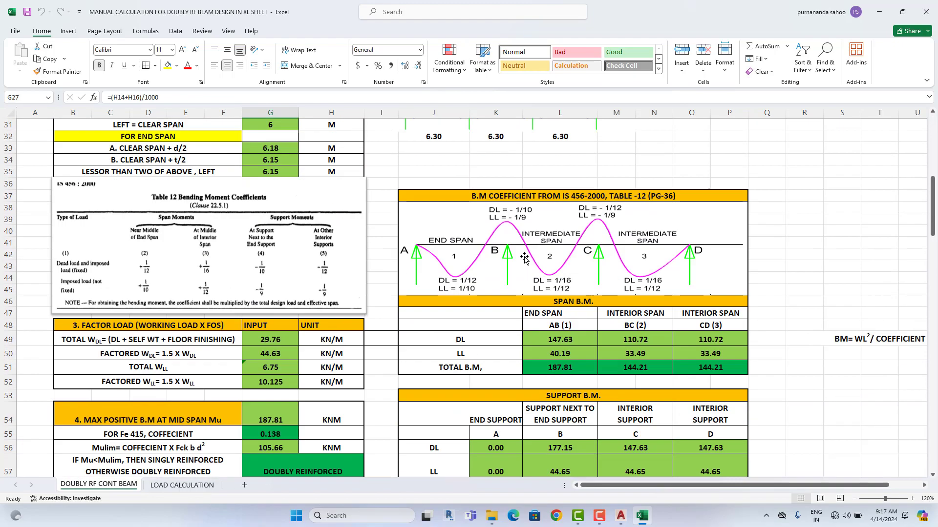
{"action": "scroll", "coordinate": [524, 258], "scroll_direction": "down", "scroll_amount": 20}
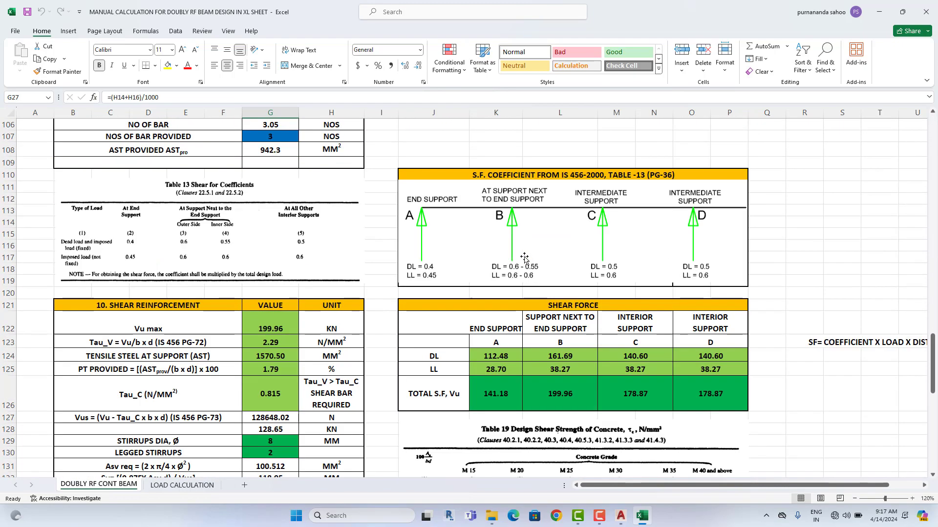
{"action": "scroll", "coordinate": [524, 259], "scroll_direction": "down", "scroll_amount": 17}
{"action": "scroll", "coordinate": [525, 259], "scroll_direction": "up", "scroll_amount": 11}
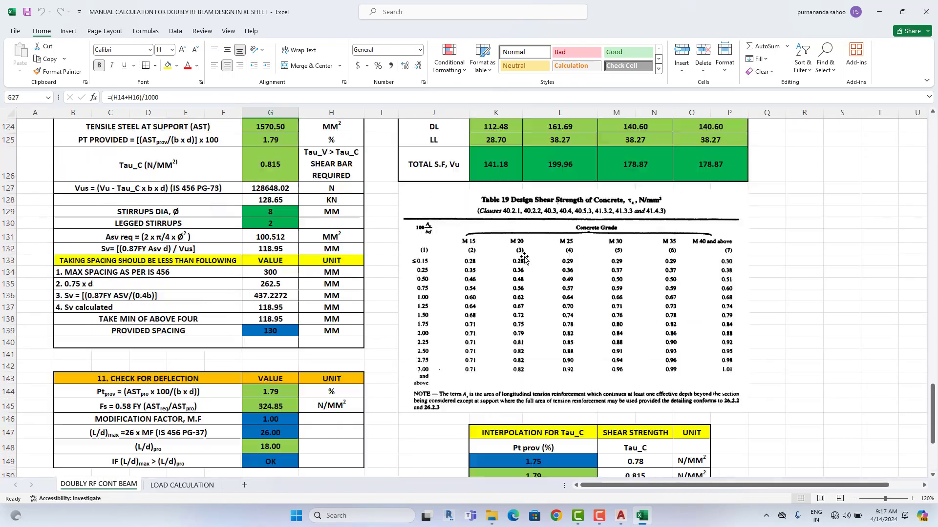
{"action": "scroll", "coordinate": [524, 259], "scroll_direction": "up", "scroll_amount": 20}
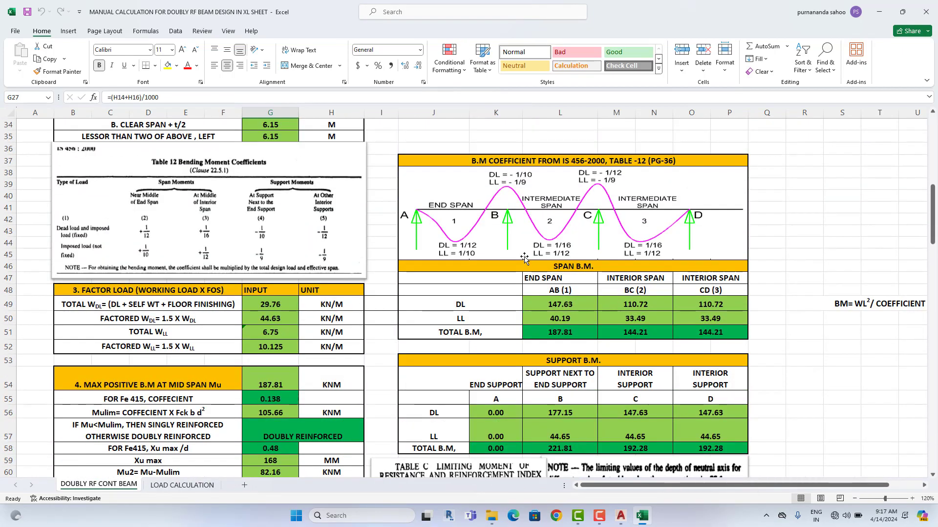
{"action": "scroll", "coordinate": [525, 258], "scroll_direction": "up", "scroll_amount": 6}
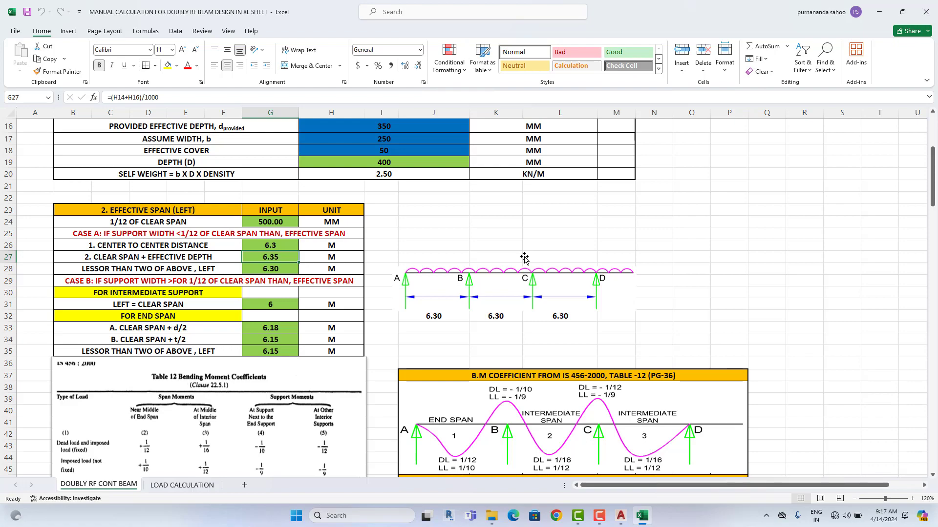
{"action": "scroll", "coordinate": [525, 259], "scroll_direction": "up", "scroll_amount": 5}
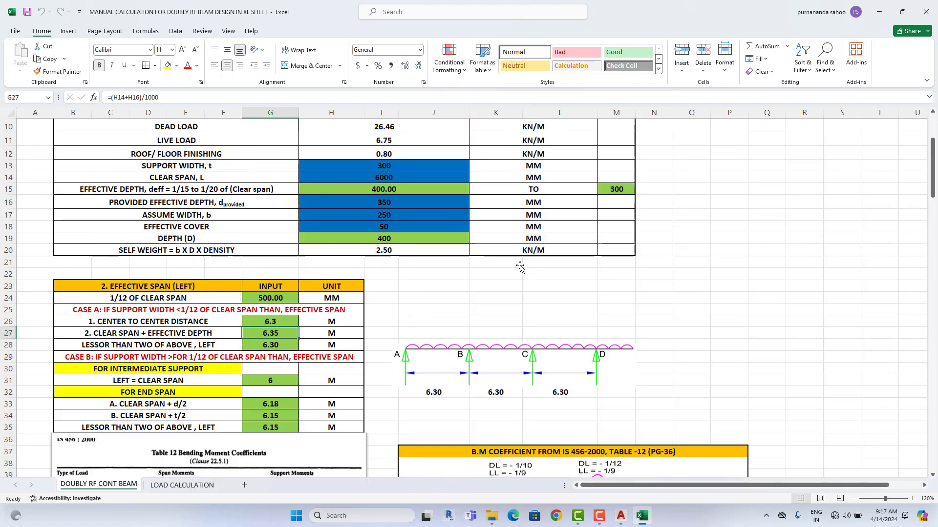
{"action": "scroll", "coordinate": [645, 278], "scroll_direction": "down", "scroll_amount": 20}
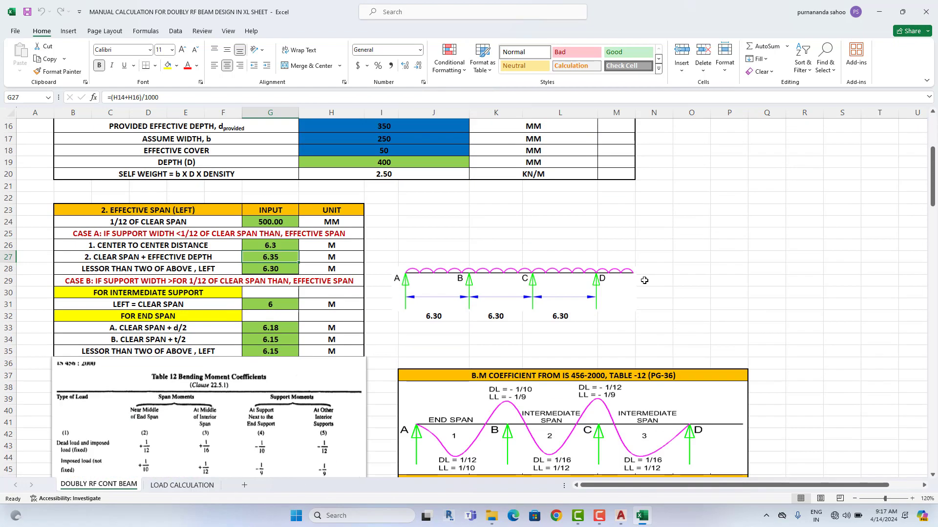
{"action": "scroll", "coordinate": [645, 282], "scroll_direction": "down", "scroll_amount": 19}
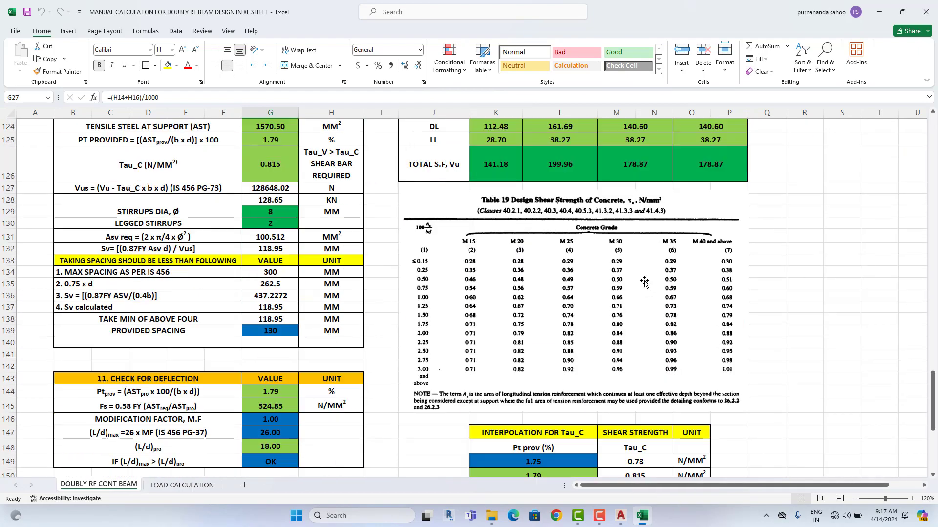
{"action": "scroll", "coordinate": [645, 282], "scroll_direction": "up", "scroll_amount": 20}
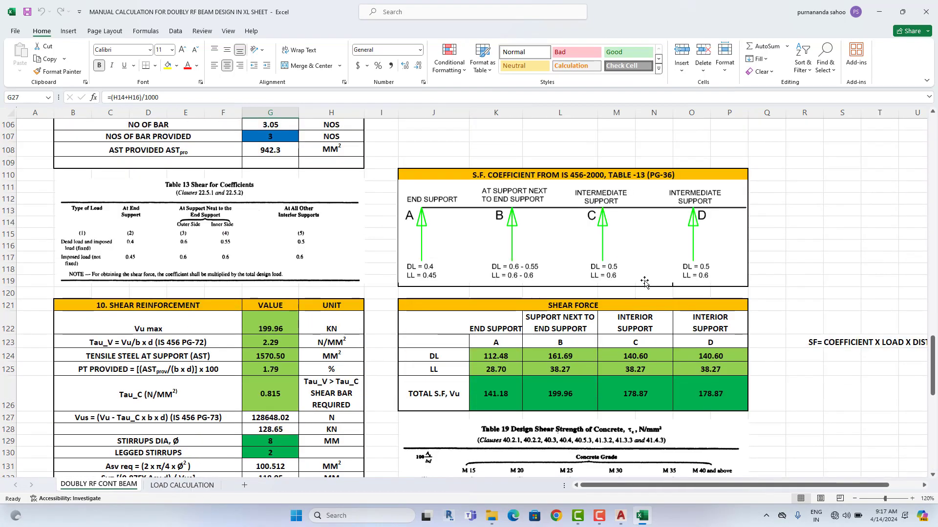
{"action": "scroll", "coordinate": [644, 283], "scroll_direction": "up", "scroll_amount": 20}
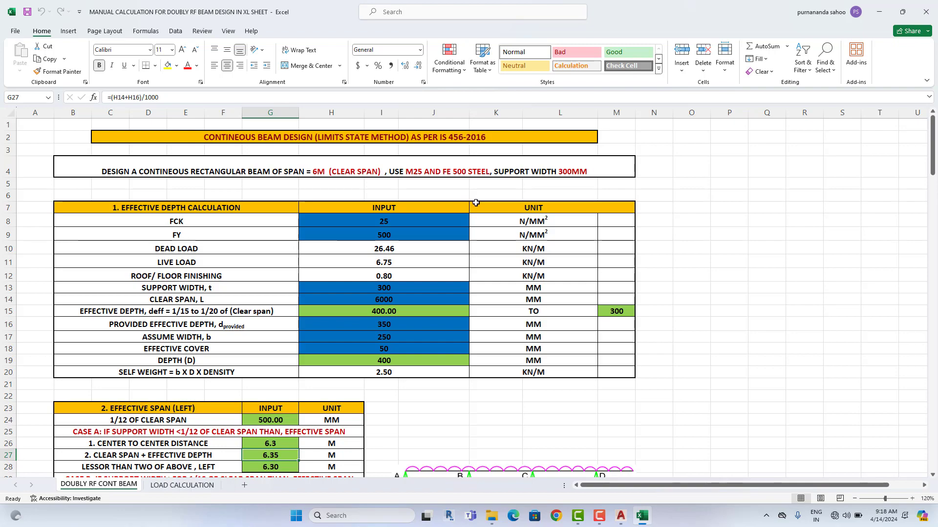
Step: Skim the reinforcement calculations down to the support steel sections and return to the effective depth inputs
{"action": "scroll", "coordinate": [474, 203], "scroll_direction": "down", "scroll_amount": 15}
{"action": "scroll", "coordinate": [477, 205], "scroll_direction": "down", "scroll_amount": 18}
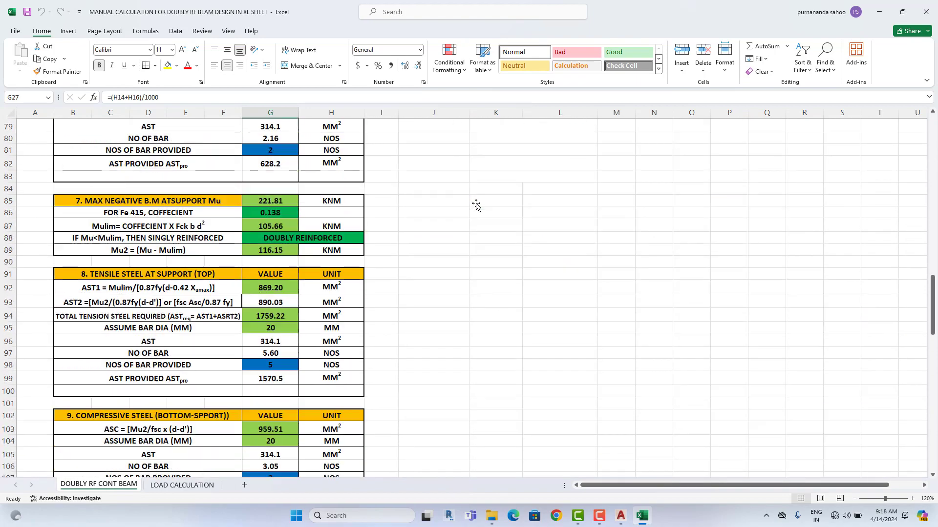
{"action": "scroll", "coordinate": [476, 205], "scroll_direction": "up", "scroll_amount": 20}
{"action": "scroll", "coordinate": [476, 205], "scroll_direction": "up", "scroll_amount": 13}
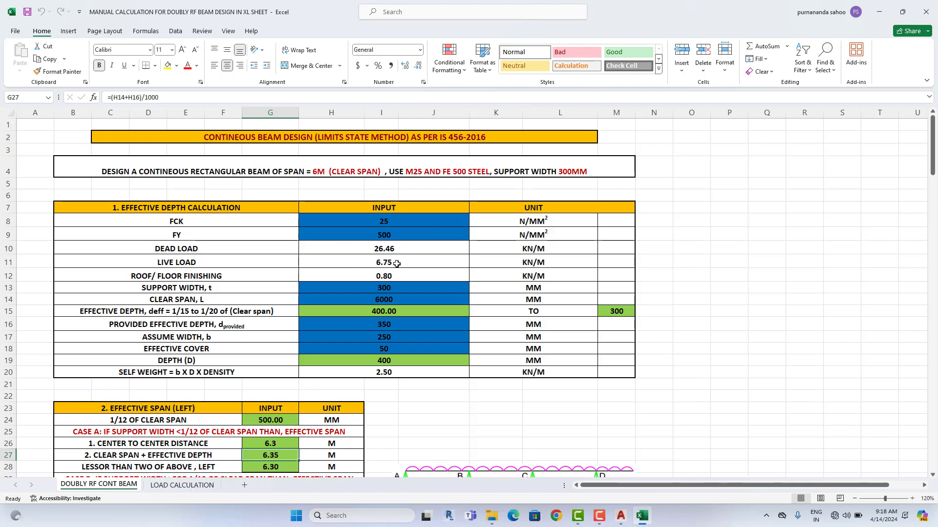
{"action": "scroll", "coordinate": [396, 266], "scroll_direction": "down", "scroll_amount": 10}
{"action": "scroll", "coordinate": [395, 265], "scroll_direction": "up", "scroll_amount": 6}
{"action": "scroll", "coordinate": [396, 265], "scroll_direction": "up", "scroll_amount": 5}
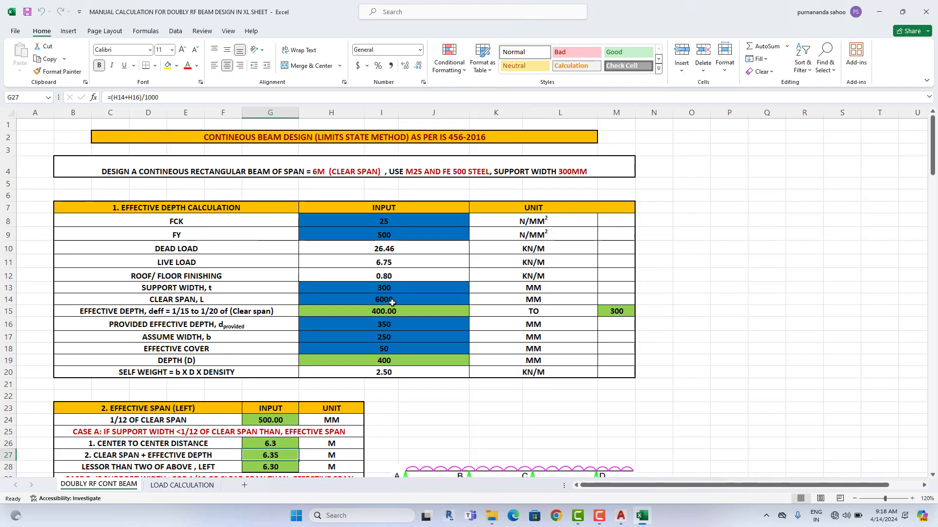
Step: Switch to AutoCAD and examine the beam's longitudinal section with its column supports and labelled tensile and compression zones
{"action": "left_click", "coordinate": [621, 515]}
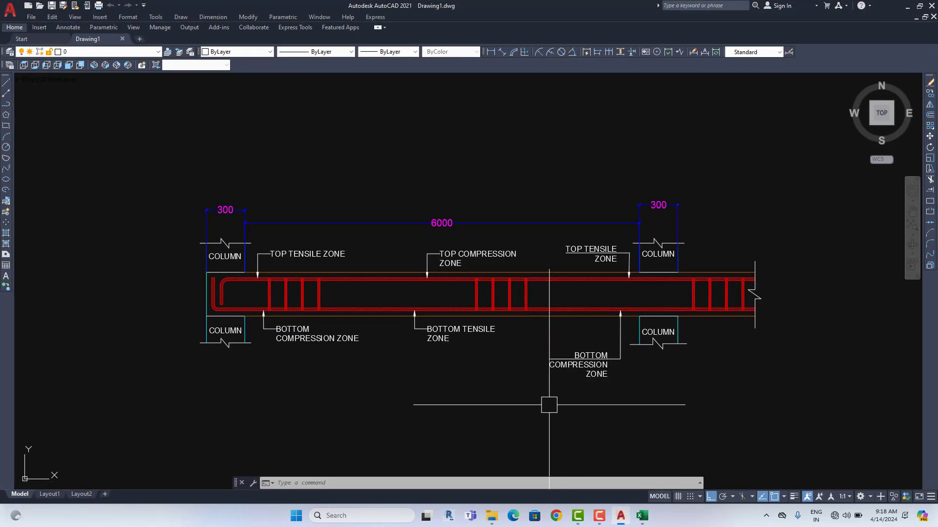
{"action": "scroll", "coordinate": [545, 399], "scroll_direction": "up", "scroll_amount": 1}
{"action": "scroll", "coordinate": [545, 399], "scroll_direction": "down", "scroll_amount": 2}
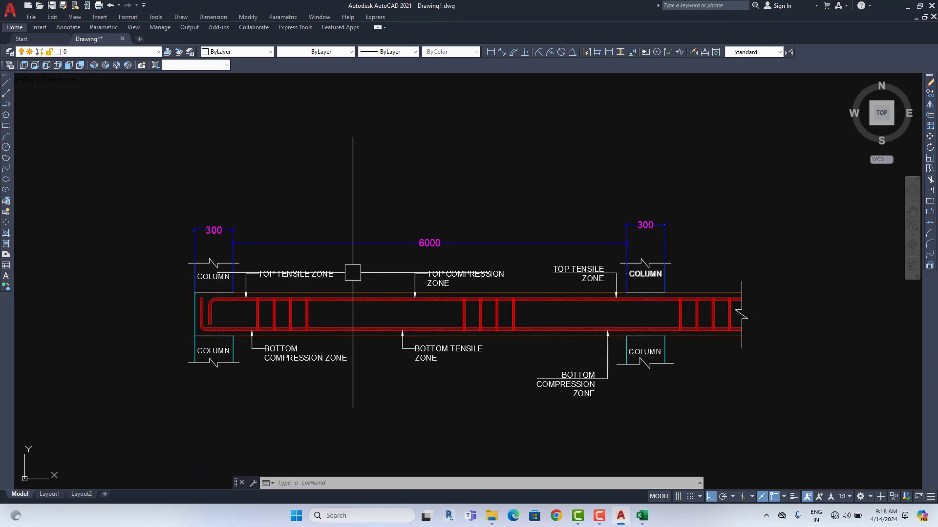
{"action": "left_click_drag", "start_coordinate": [624, 329], "coordinate": [254, 312]}
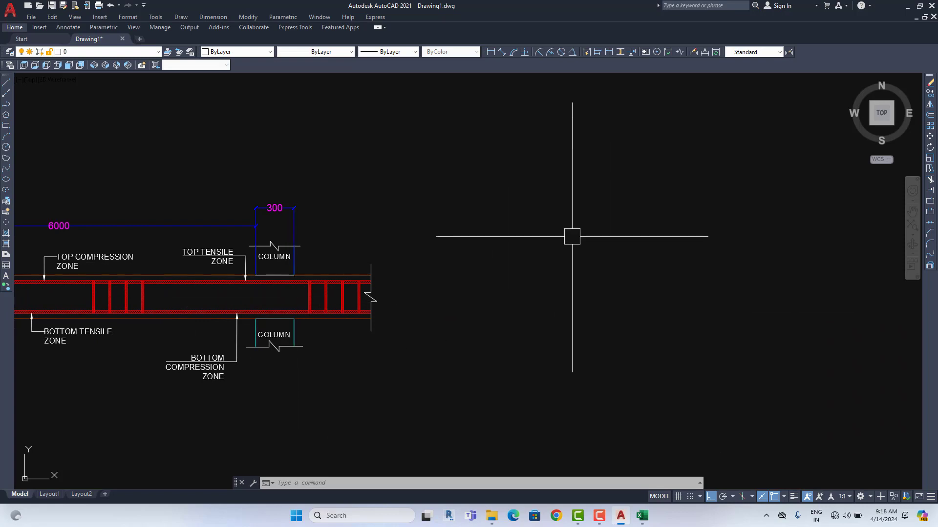
{"action": "scroll", "coordinate": [684, 352], "scroll_direction": "down", "scroll_amount": 4}
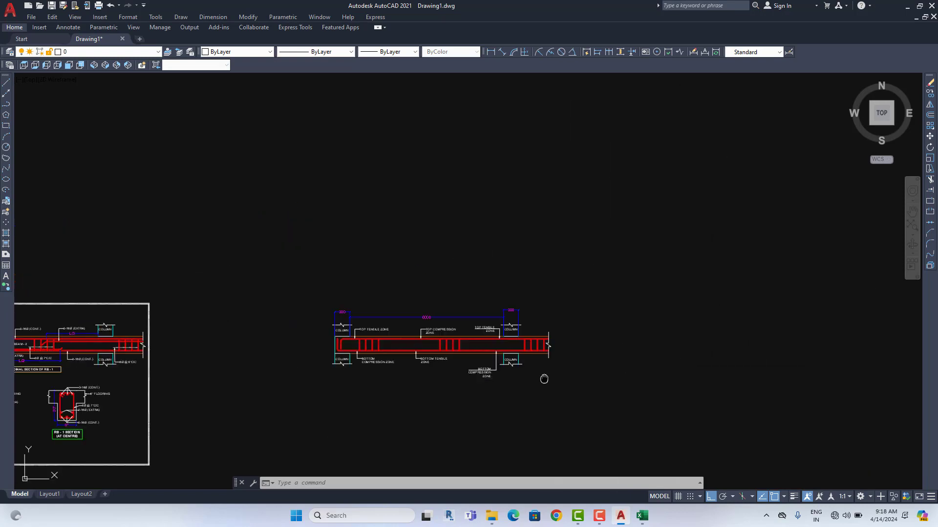
{"action": "left_click_drag", "start_coordinate": [349, 341], "coordinate": [300, 292]}
{"action": "scroll", "coordinate": [299, 292], "scroll_direction": "up", "scroll_amount": 4}
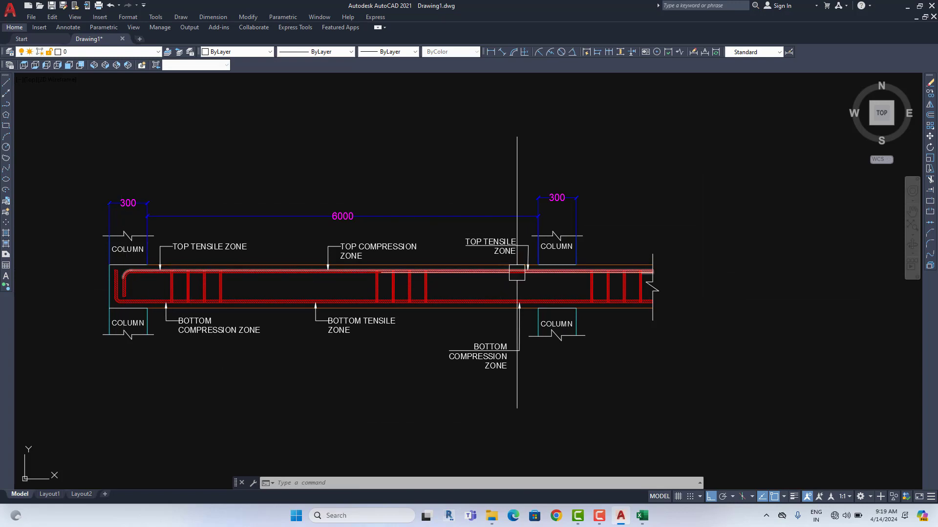
{"action": "left_click_drag", "start_coordinate": [307, 241], "coordinate": [368, 253]}
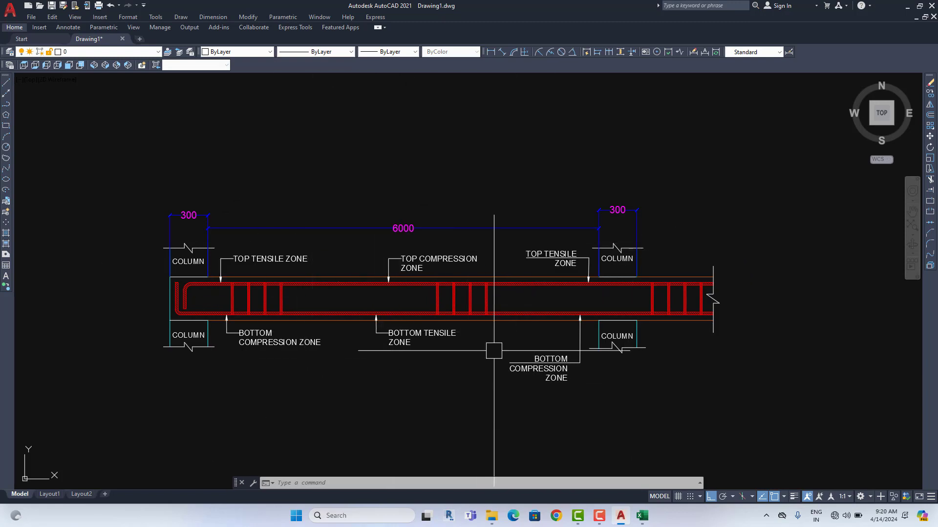
Step: Return to Excel and review the section headings from effective depth calculation through tensile steel at mid span
{"action": "left_click", "coordinate": [642, 516]}
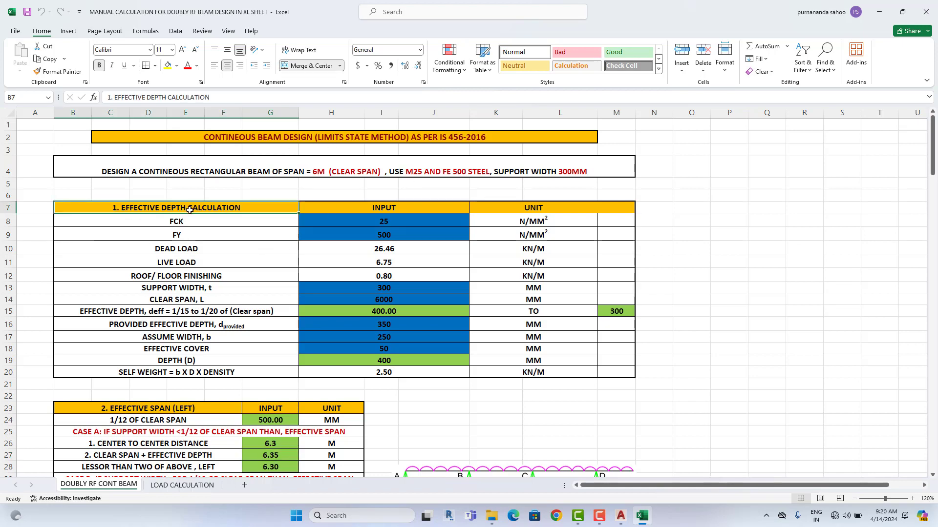
{"action": "scroll", "coordinate": [226, 301], "scroll_direction": "down", "scroll_amount": 3}
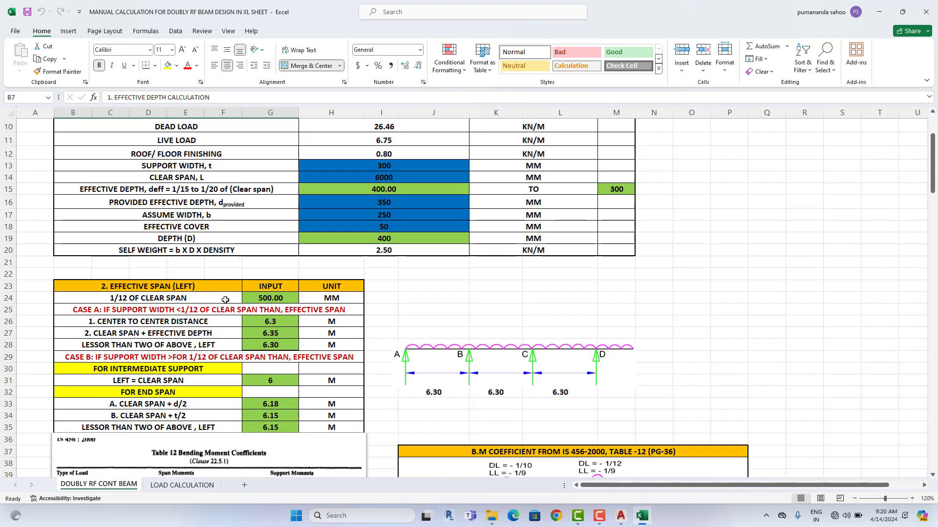
{"action": "left_click", "coordinate": [181, 287]}
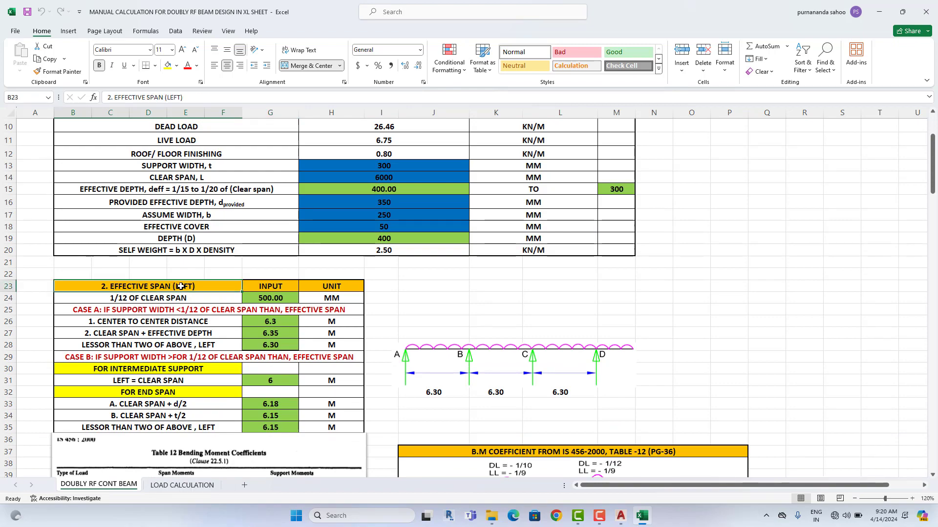
{"action": "scroll", "coordinate": [181, 287], "scroll_direction": "down", "scroll_amount": 9}
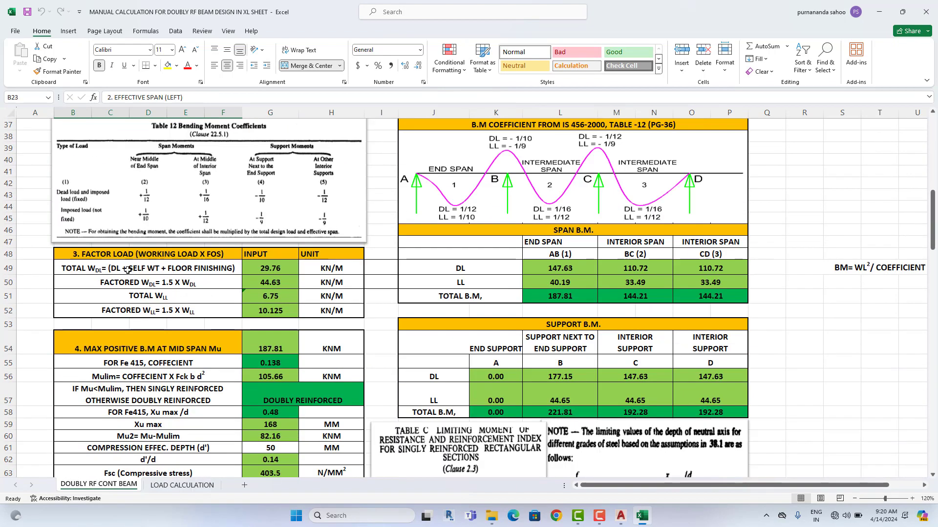
{"action": "left_click", "coordinate": [129, 257]}
{"action": "scroll", "coordinate": [128, 254], "scroll_direction": "down", "scroll_amount": 3}
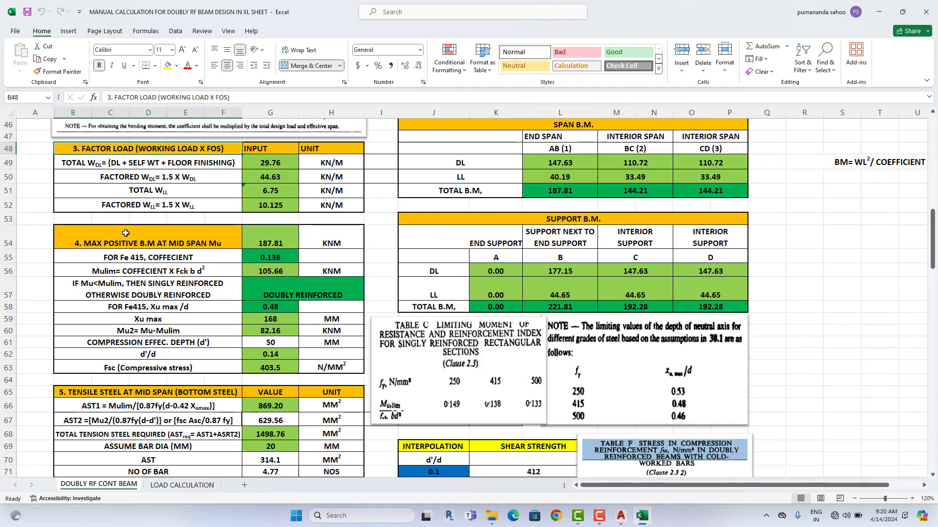
{"action": "left_click", "coordinate": [126, 233]}
{"action": "scroll", "coordinate": [126, 235], "scroll_direction": "down", "scroll_amount": 4}
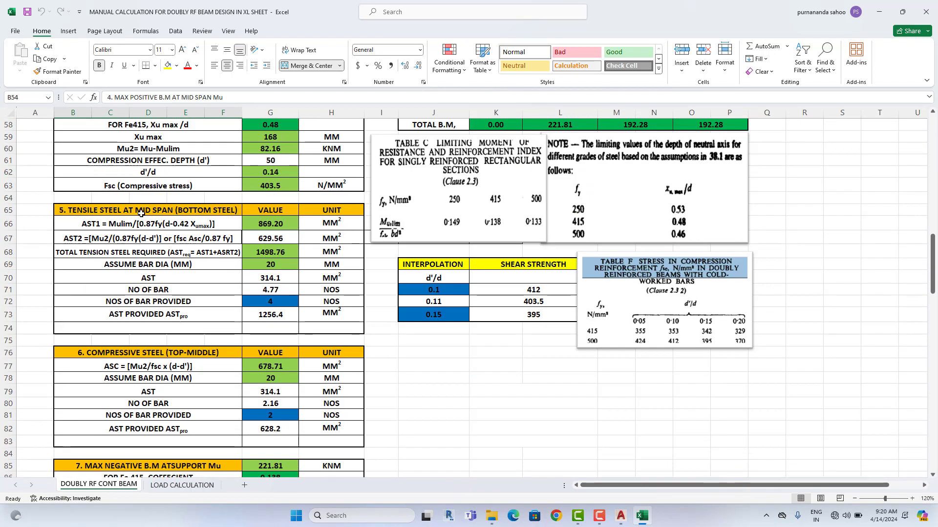
Step: Compare the mid-span bottom tensile and top compressive steel sections with the matching zones in the AutoCAD beam drawing
{"action": "left_click", "coordinate": [620, 516]}
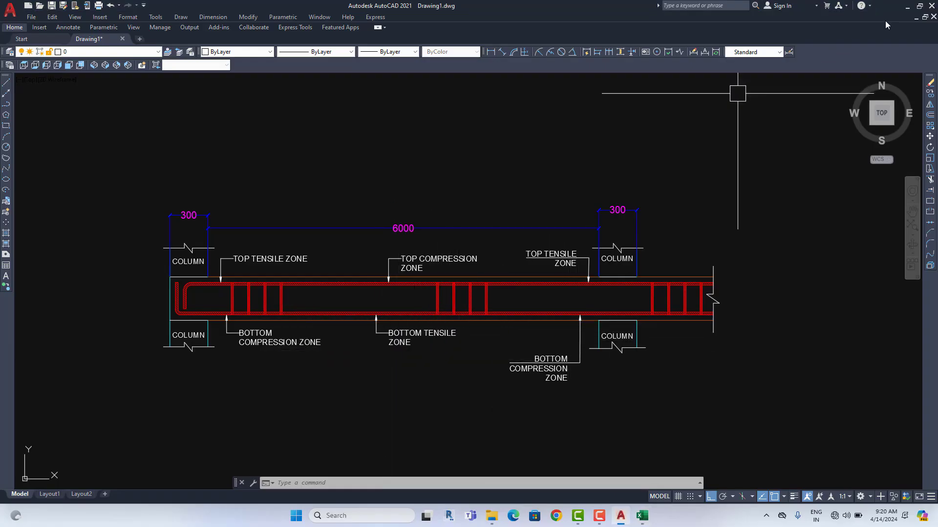
{"action": "left_click", "coordinate": [908, 8]}
{"action": "scroll", "coordinate": [105, 285], "scroll_direction": "down", "scroll_amount": 3}
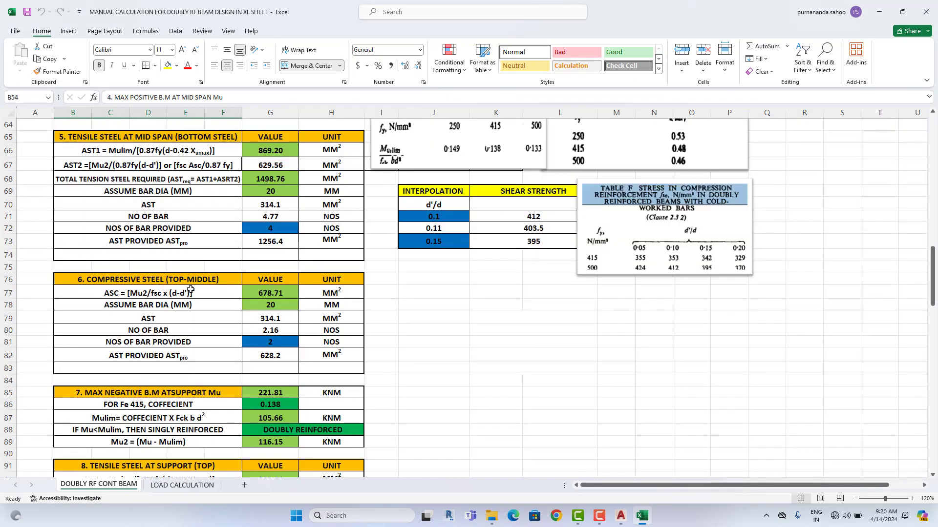
{"action": "left_click", "coordinate": [619, 517]}
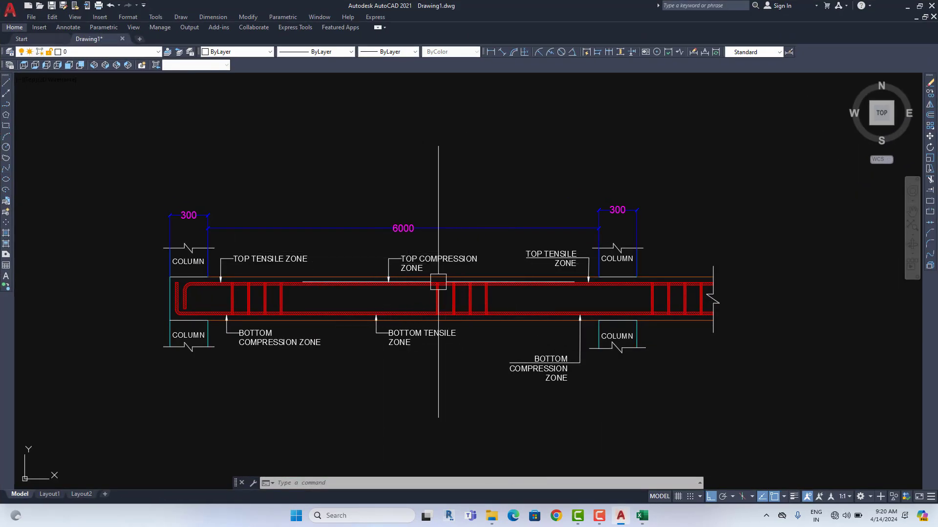
{"action": "left_click", "coordinate": [909, 7]}
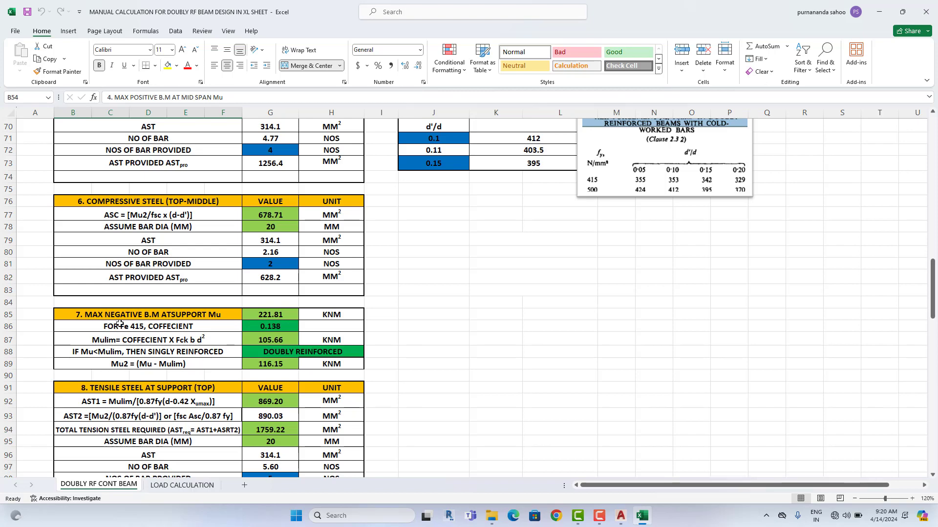
Step: Compare the support's top tensile and bottom compressive steel sections with the support zones in the AutoCAD beam drawing
{"action": "scroll", "coordinate": [203, 336], "scroll_direction": "down", "scroll_amount": 2}
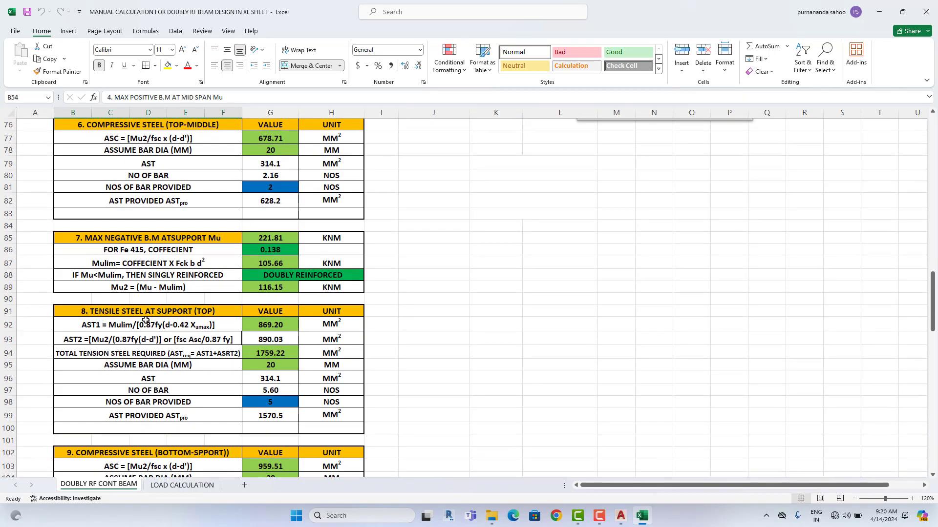
{"action": "left_click", "coordinate": [621, 515]}
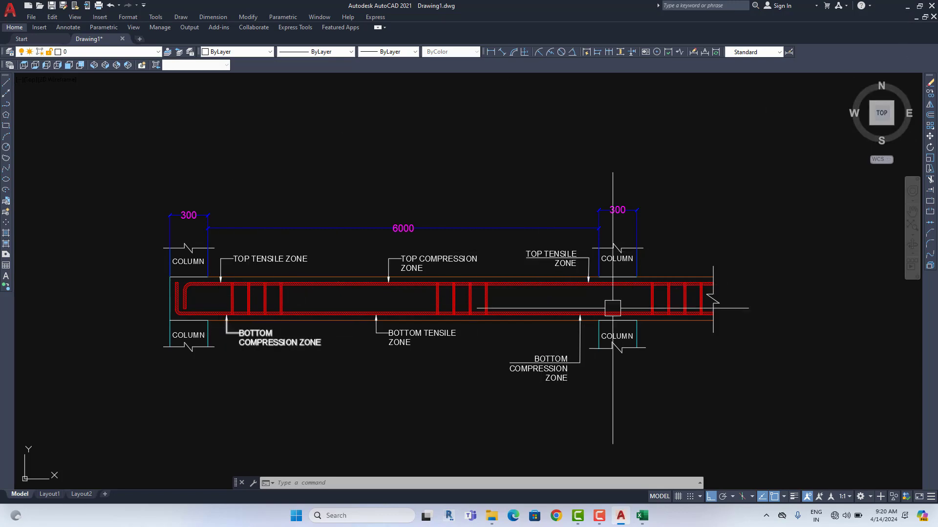
{"action": "left_click", "coordinate": [907, 6]}
{"action": "scroll", "coordinate": [113, 395], "scroll_direction": "down", "scroll_amount": 4}
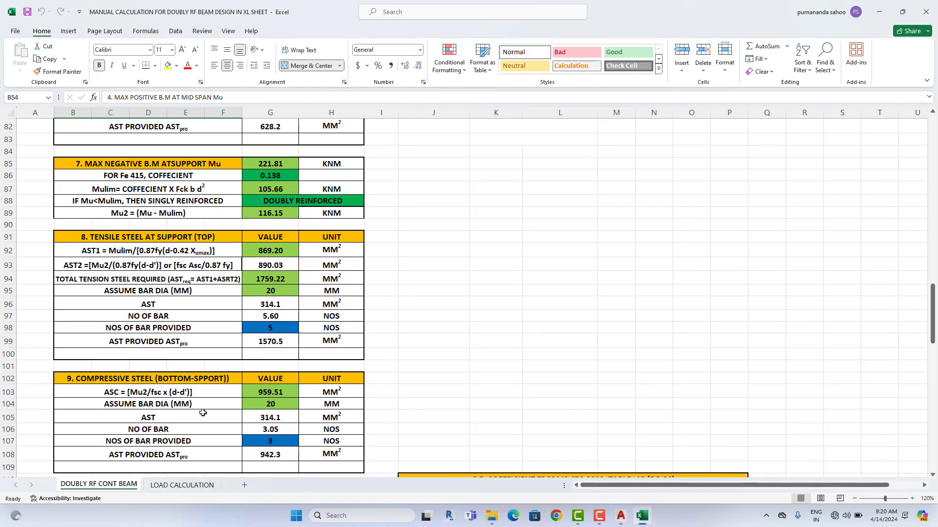
{"action": "scroll", "coordinate": [148, 386], "scroll_direction": "down", "scroll_amount": 1}
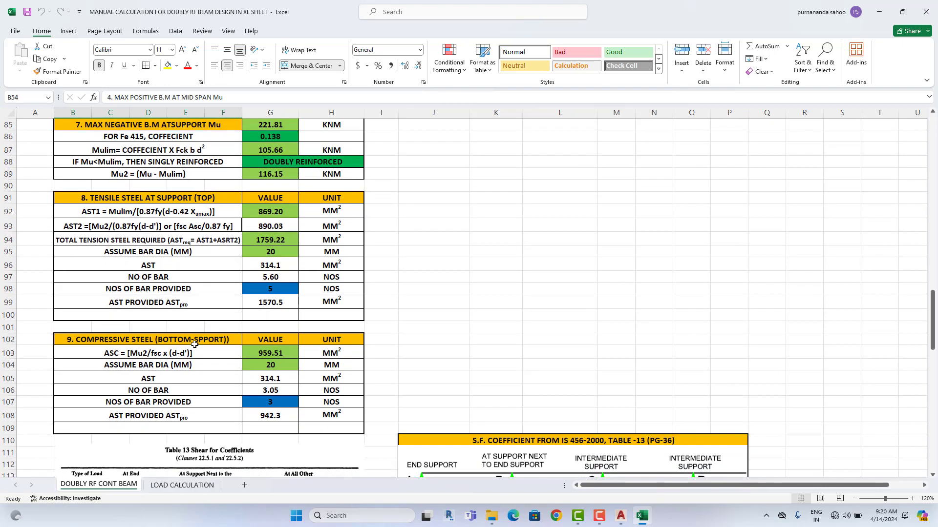
Step: Compare the compressive steel formulas at the support and at mid span, along with the Mulim formula for the support moment
{"action": "left_click", "coordinate": [108, 214]}
{"action": "left_click", "coordinate": [149, 355]}
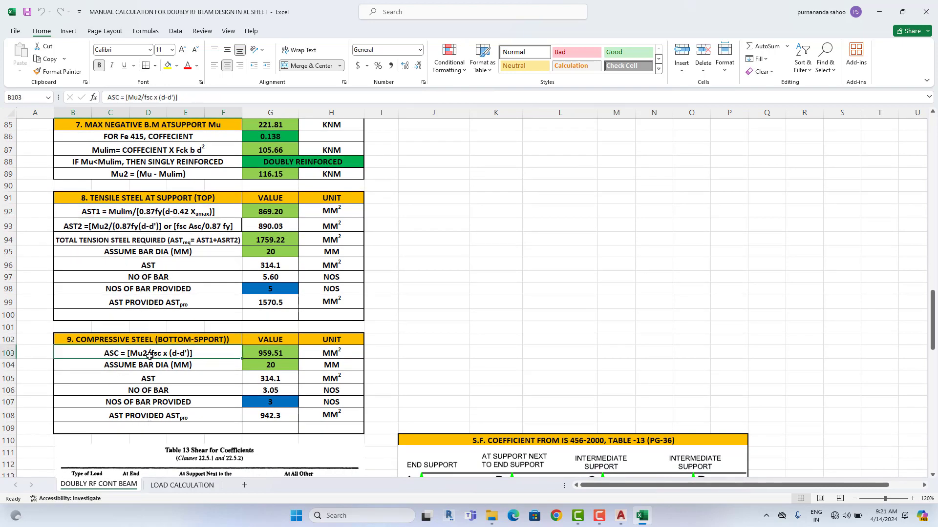
{"action": "scroll", "coordinate": [186, 314], "scroll_direction": "up", "scroll_amount": 2}
{"action": "left_click", "coordinate": [168, 226]}
{"action": "scroll", "coordinate": [168, 226], "scroll_direction": "up", "scroll_amount": 3}
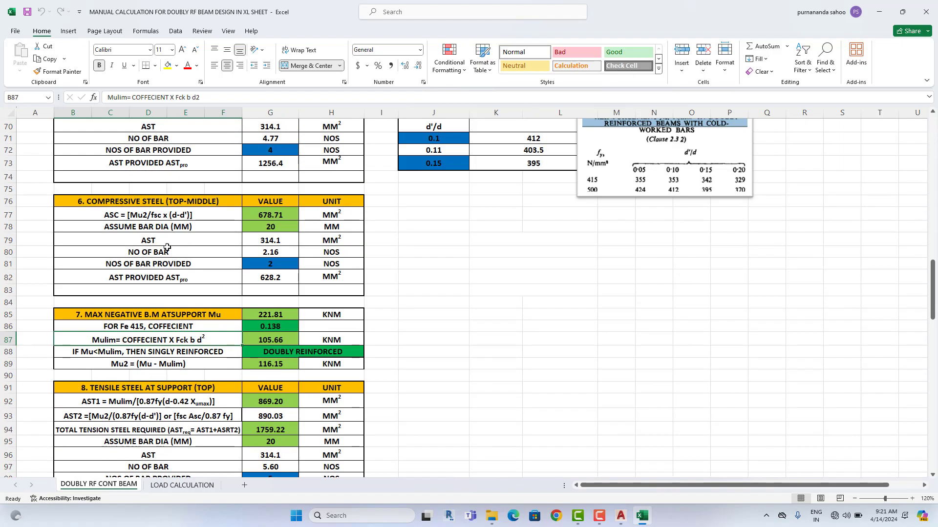
{"action": "left_click", "coordinate": [168, 215]}
{"action": "scroll", "coordinate": [205, 261], "scroll_direction": "up", "scroll_amount": 2}
{"action": "scroll", "coordinate": [204, 268], "scroll_direction": "down", "scroll_amount": 4}
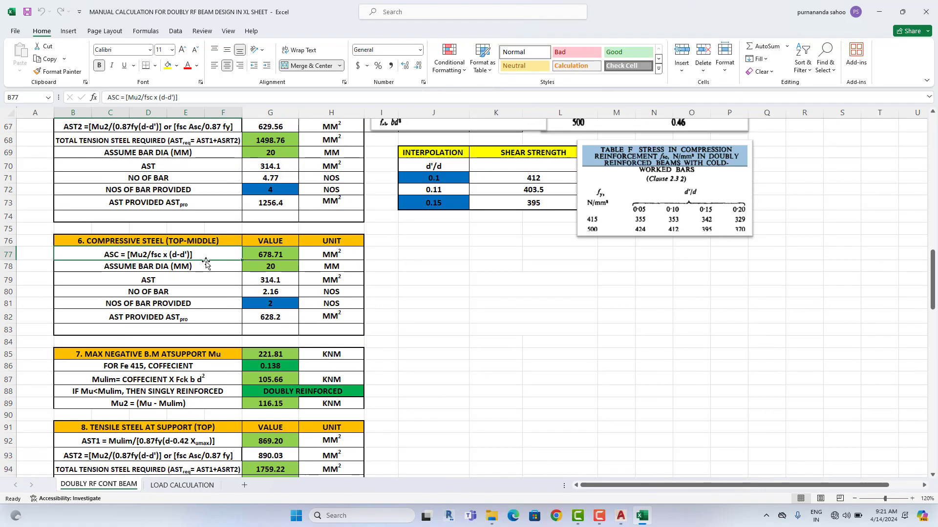
Step: Review the shear coefficient and shear reinforcement sections, check the stirrups in the AutoCAD beam drawing, and return to Excel
{"action": "scroll", "coordinate": [204, 276], "scroll_direction": "down", "scroll_amount": 6}
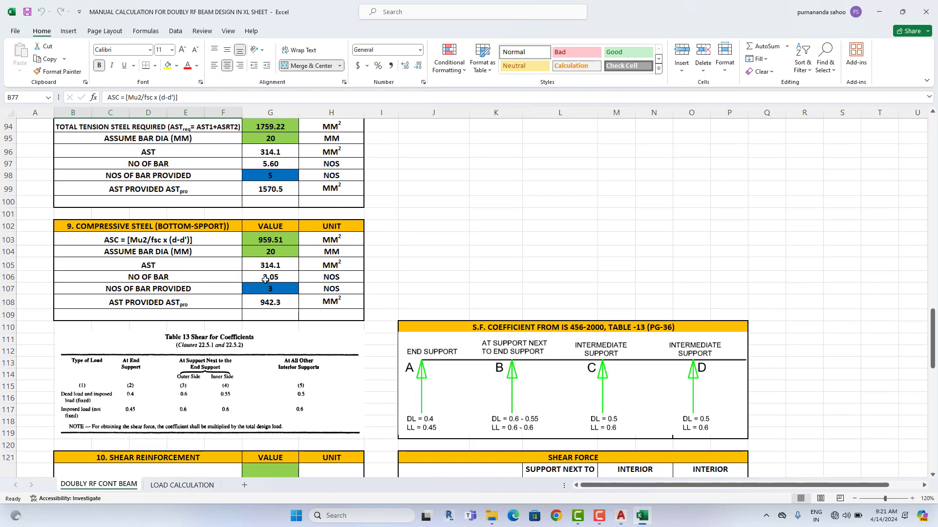
{"action": "scroll", "coordinate": [276, 301], "scroll_direction": "down", "scroll_amount": 3}
{"action": "scroll", "coordinate": [276, 302], "scroll_direction": "down", "scroll_amount": 2}
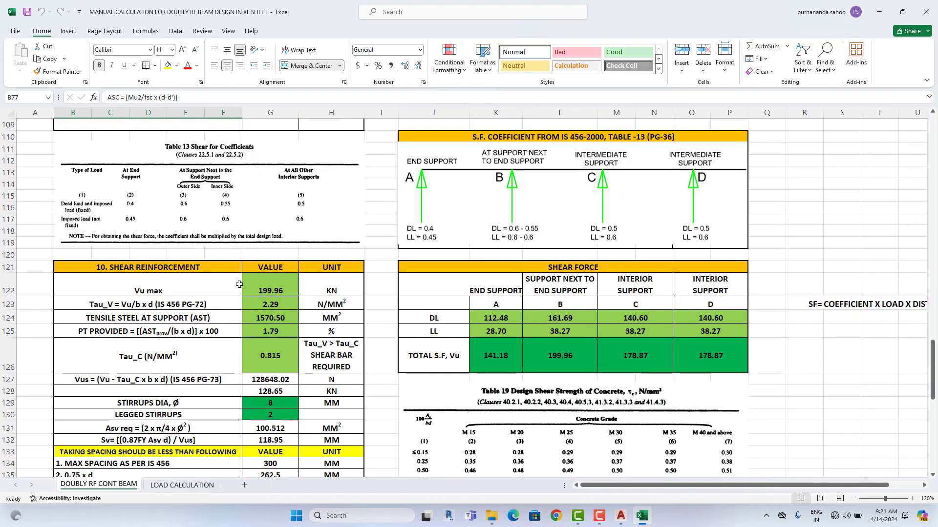
{"action": "scroll", "coordinate": [239, 286], "scroll_direction": "down", "scroll_amount": 2}
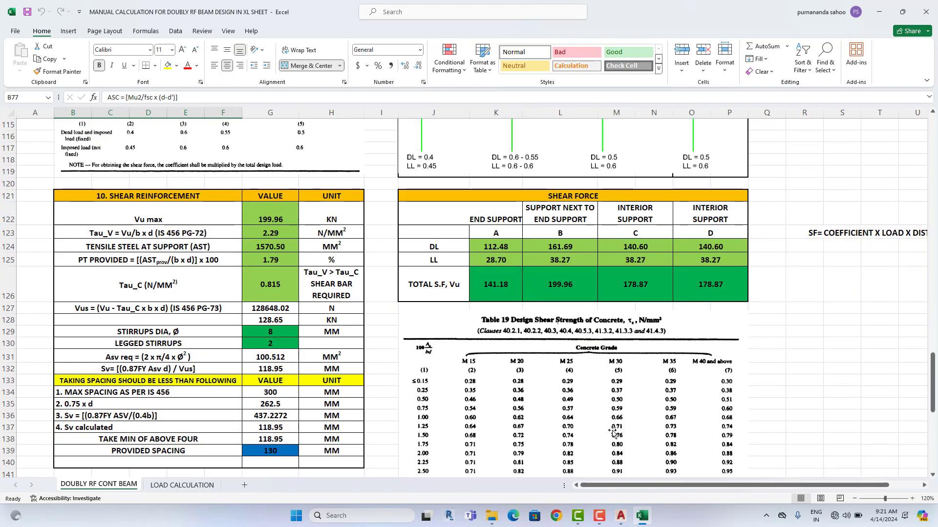
{"action": "left_click", "coordinate": [620, 516]}
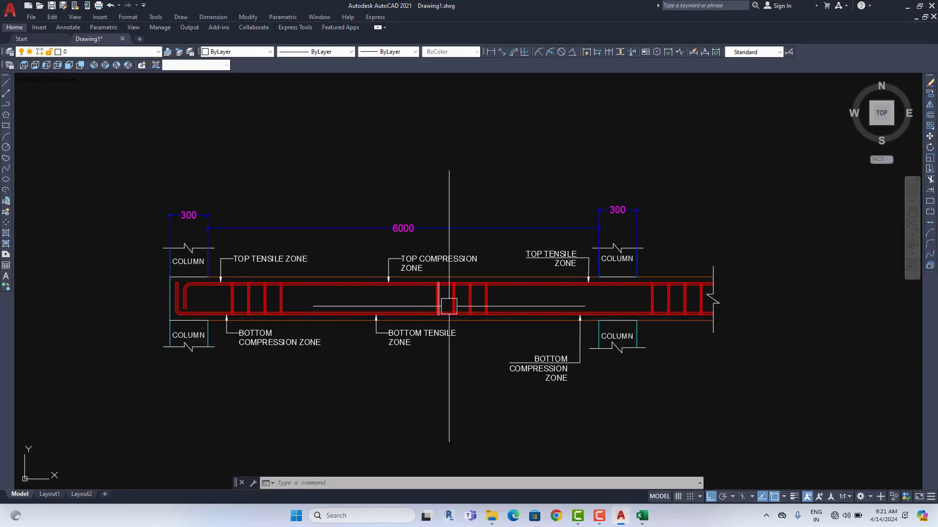
{"action": "key", "text": "alt+Tab"}
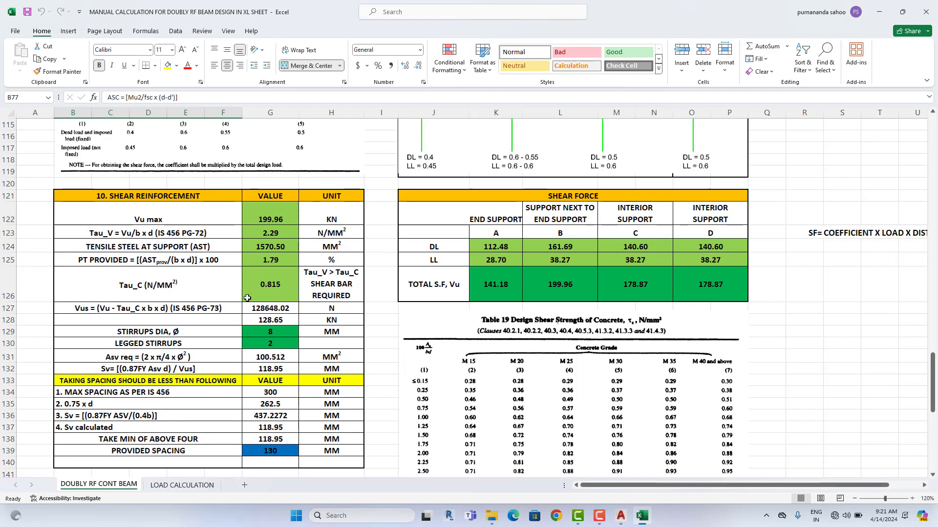
Step: Review the deflection check section and skim the whole design sheet back to the problem statement
{"action": "scroll", "coordinate": [248, 298], "scroll_direction": "down", "scroll_amount": 6}
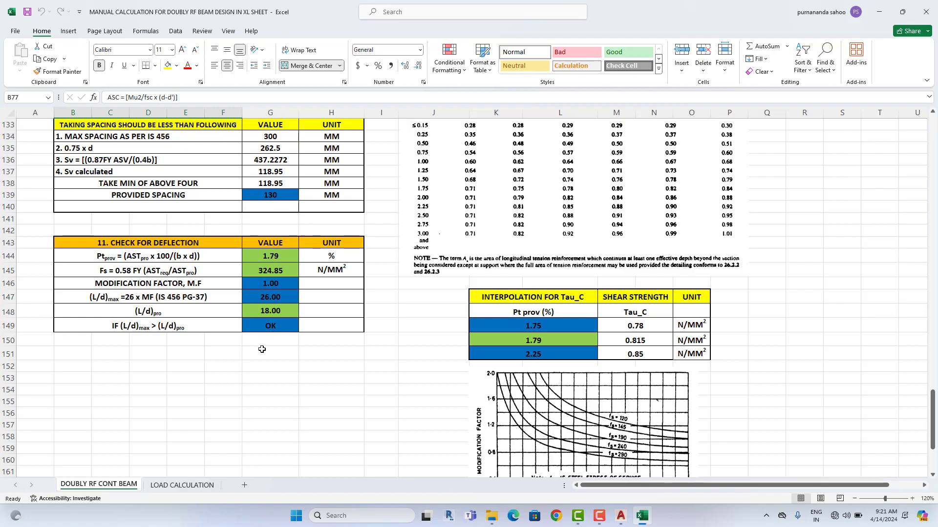
{"action": "scroll", "coordinate": [262, 349], "scroll_direction": "up", "scroll_amount": 20}
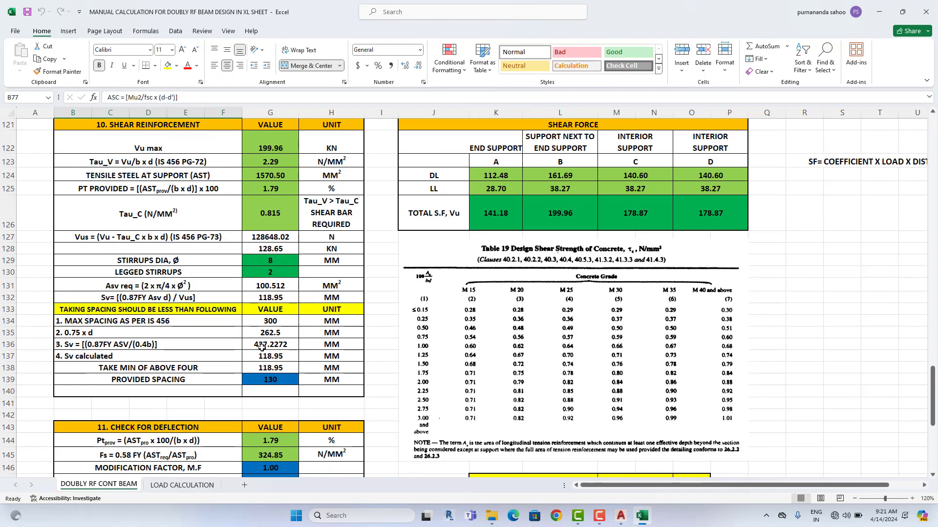
{"action": "scroll", "coordinate": [262, 352], "scroll_direction": "up", "scroll_amount": 10}
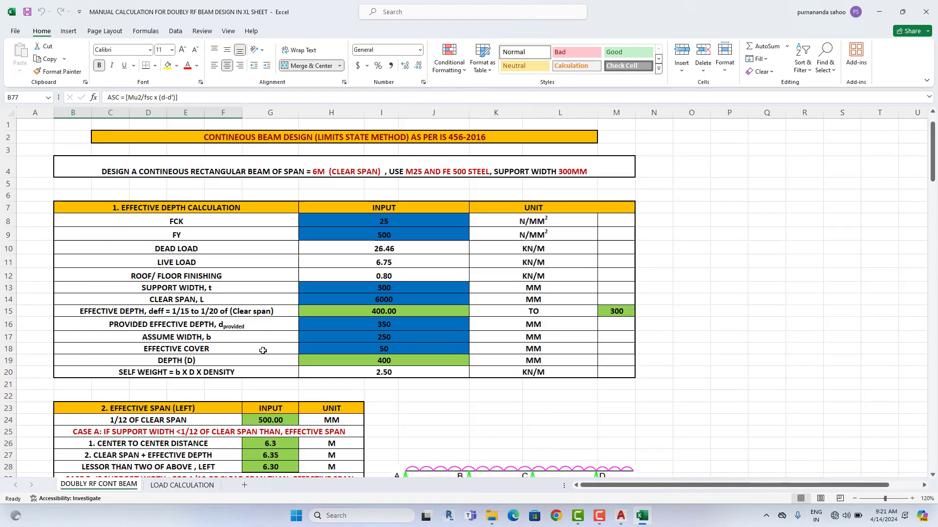
{"action": "scroll", "coordinate": [263, 351], "scroll_direction": "down", "scroll_amount": 20}
{"action": "scroll", "coordinate": [262, 353], "scroll_direction": "down", "scroll_amount": 20}
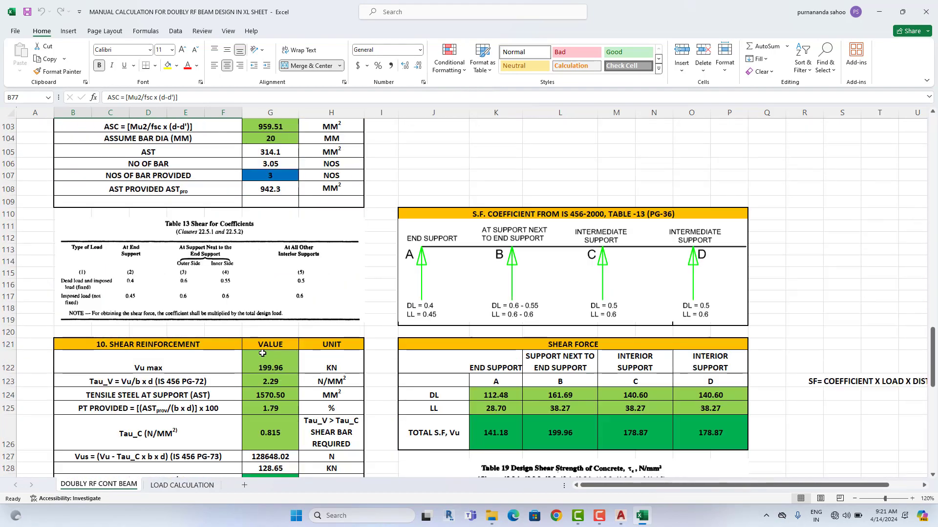
{"action": "scroll", "coordinate": [263, 353], "scroll_direction": "up", "scroll_amount": 20}
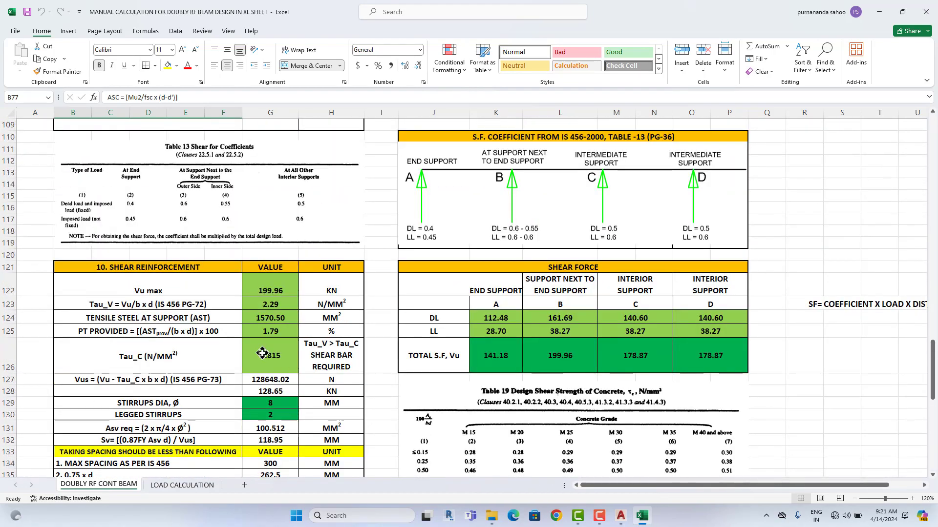
{"action": "scroll", "coordinate": [262, 353], "scroll_direction": "up", "scroll_amount": 20}
{"action": "scroll", "coordinate": [255, 354], "scroll_direction": "up", "scroll_amount": 9}
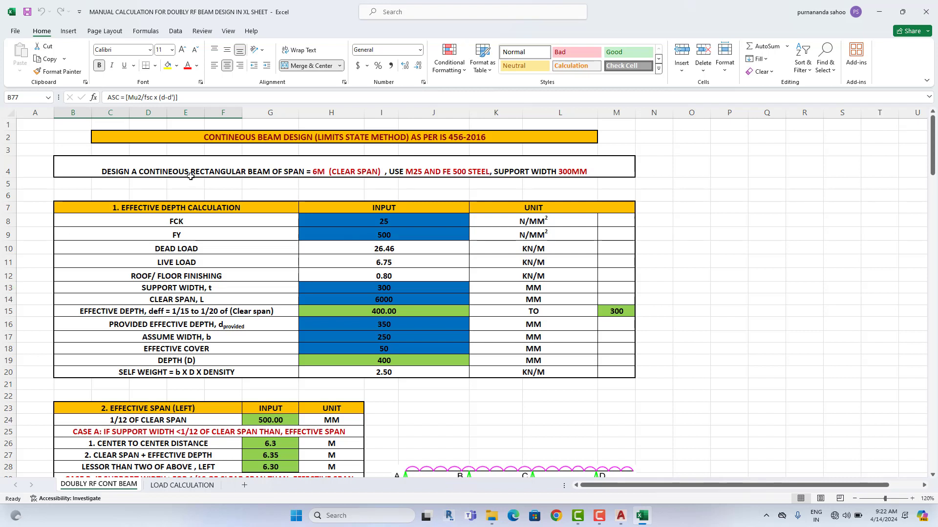
Step: Change the clear span in the problem statement to 7M
{"action": "left_click", "coordinate": [323, 170]}
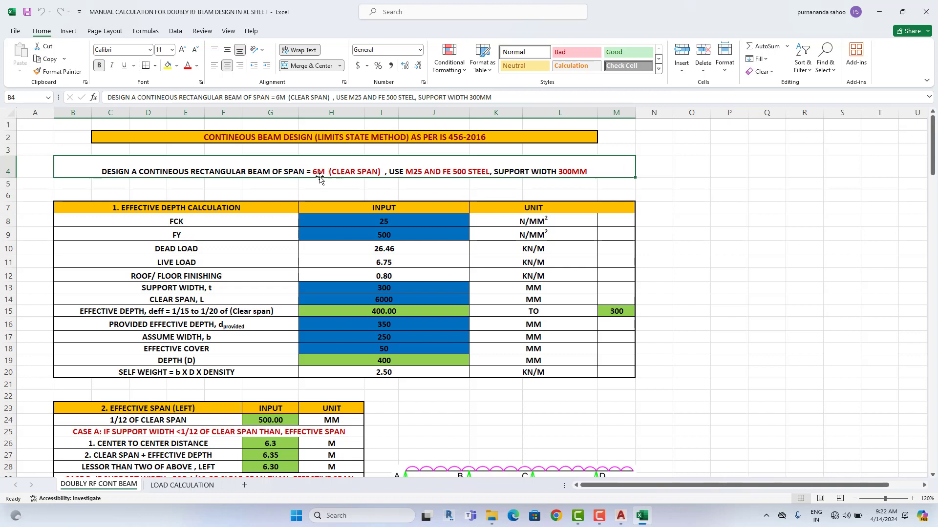
{"action": "double_click", "coordinate": [318, 170]}
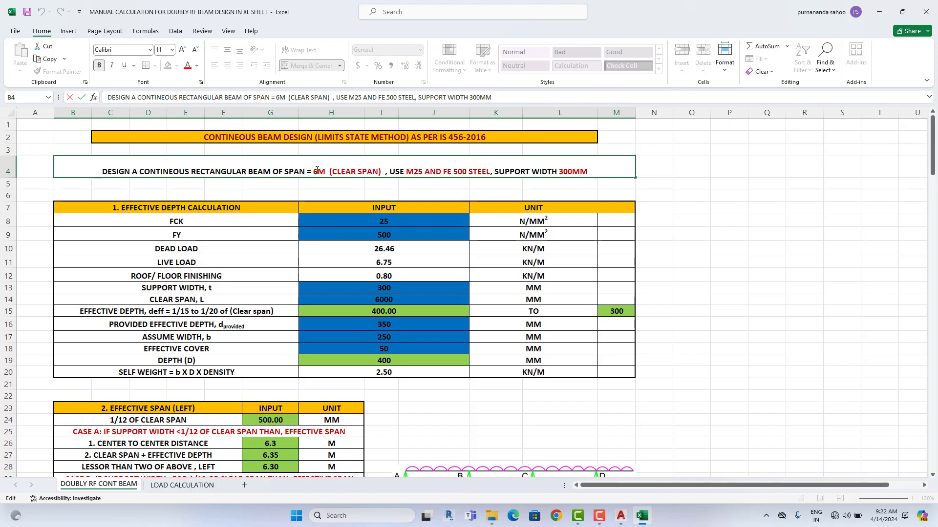
{"action": "type", "text": "7"}
{"action": "left_click_drag", "start_coordinate": [354, 207], "coordinate": [332, 194]}
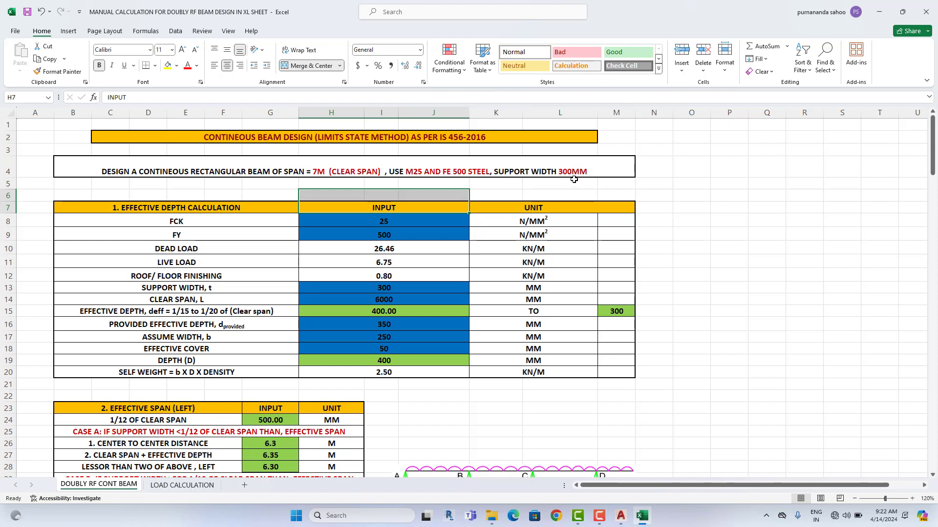
Step: Examine the effective depth calculation's cells for FCK, FY, support width, clear span, effective depths, width and overall depth
{"action": "left_click", "coordinate": [403, 222]}
{"action": "left_click", "coordinate": [405, 235]}
{"action": "left_click", "coordinate": [421, 287]}
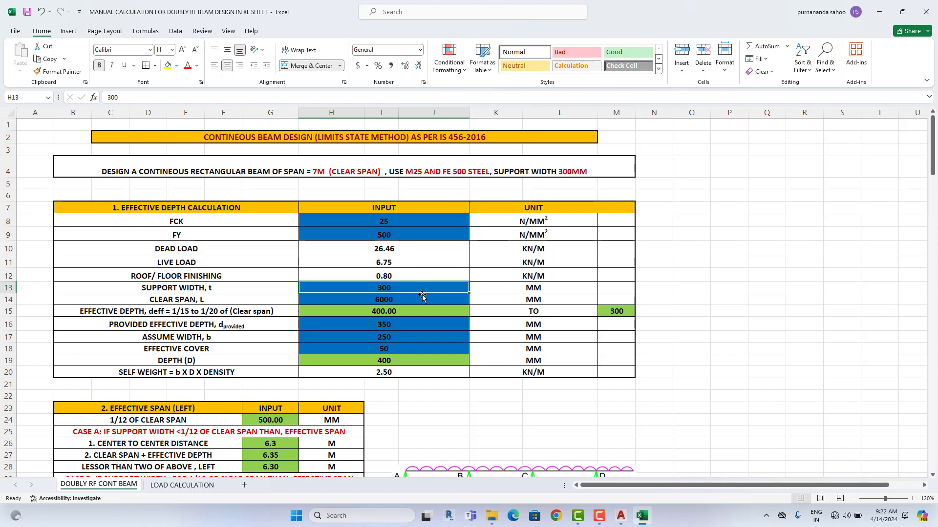
{"action": "left_click", "coordinate": [420, 300]}
{"action": "left_click", "coordinate": [419, 311]}
{"action": "left_click", "coordinate": [419, 324]}
{"action": "left_click", "coordinate": [420, 337]}
{"action": "left_click", "coordinate": [420, 361]}
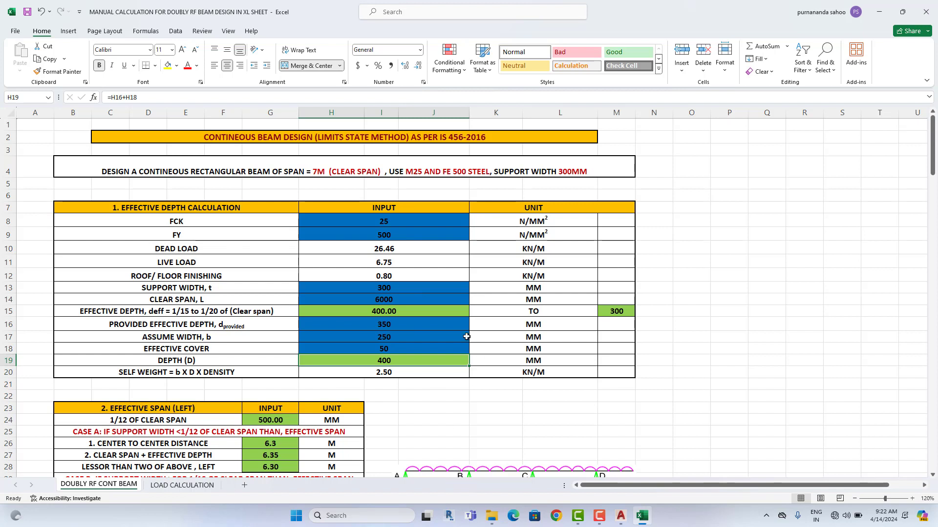
Step: Review the concrete and steel grades, the dead, live and floor finishing load references, and the support width
{"action": "left_click", "coordinate": [199, 224]}
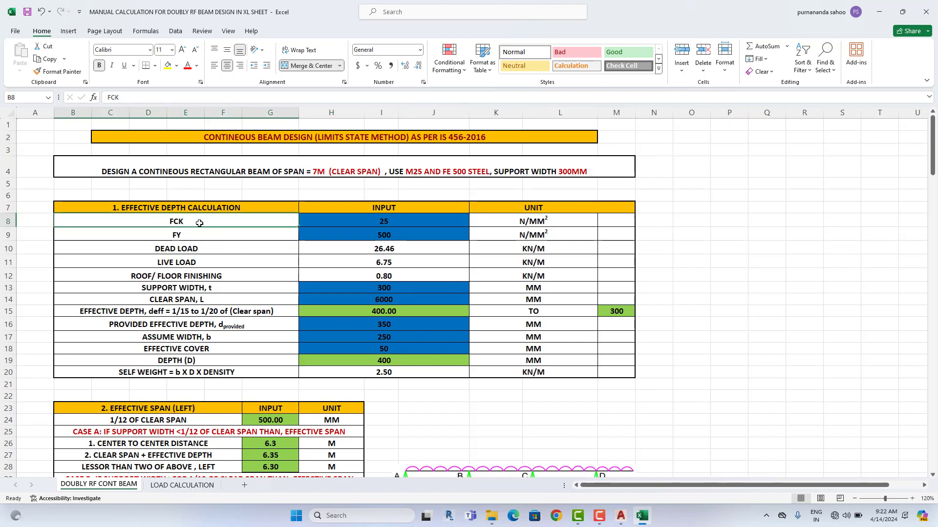
{"action": "left_click", "coordinate": [415, 225]}
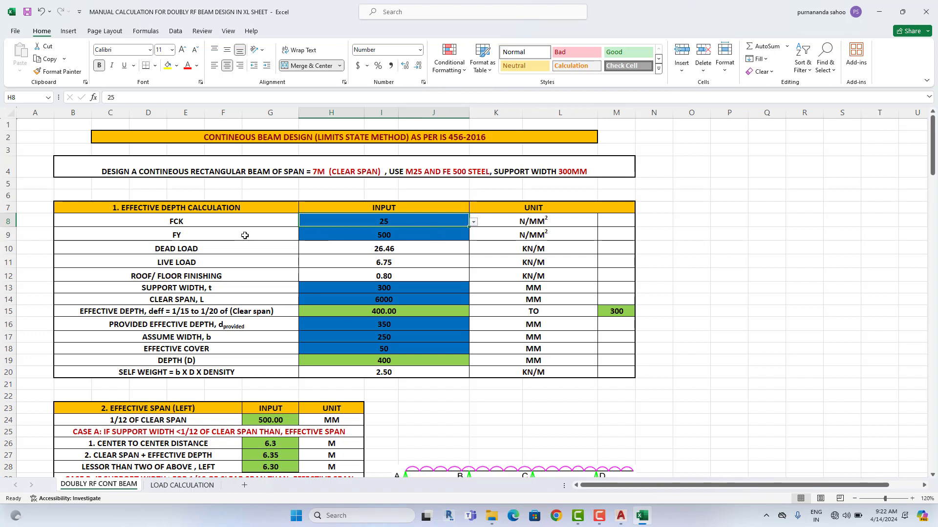
{"action": "left_click", "coordinate": [398, 238]}
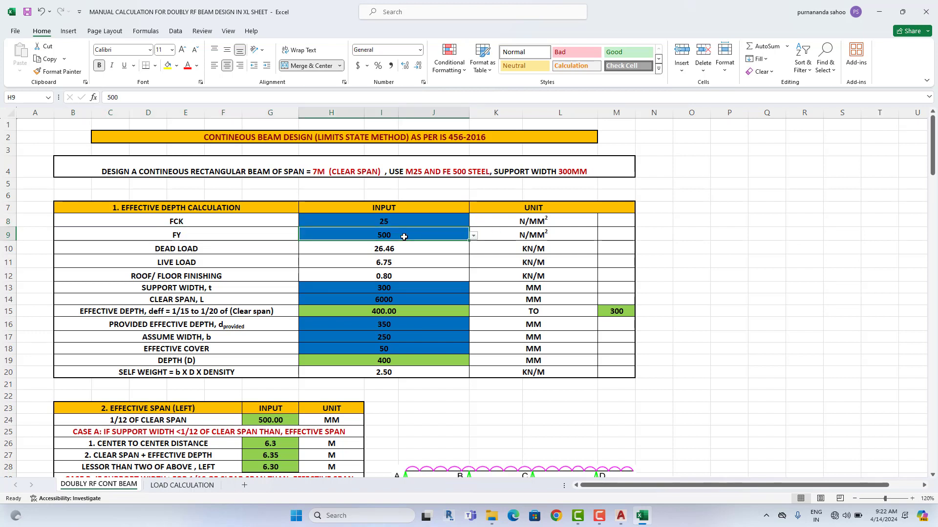
{"action": "left_click", "coordinate": [400, 253]}
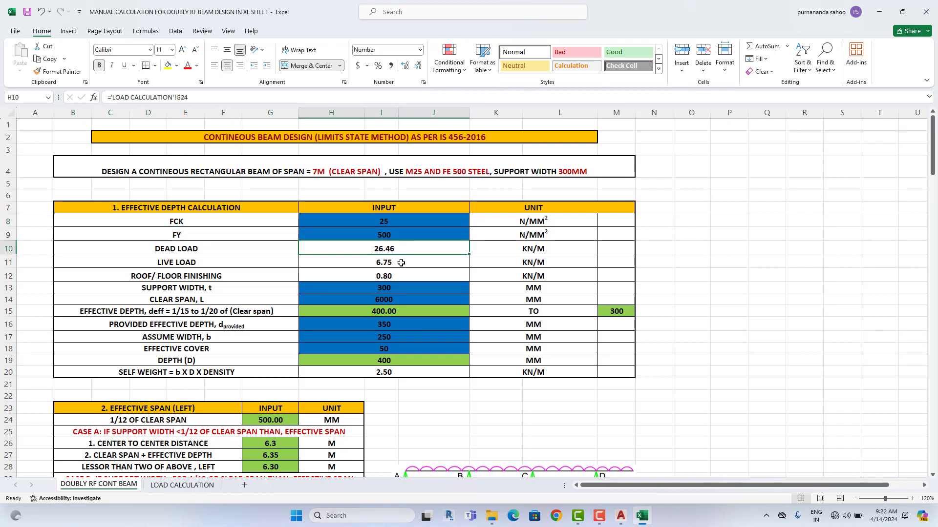
{"action": "left_click", "coordinate": [401, 263]}
{"action": "left_click", "coordinate": [401, 275]}
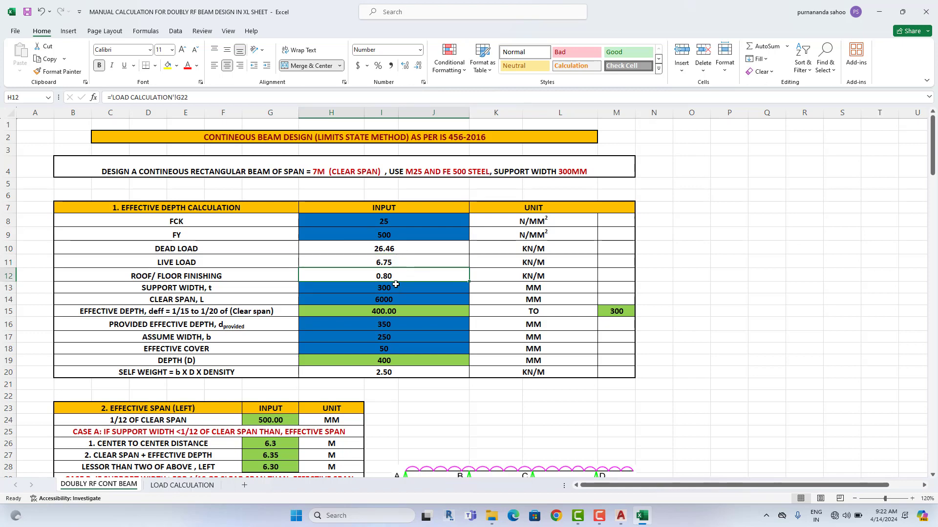
{"action": "scroll", "coordinate": [396, 284], "scroll_direction": "down", "scroll_amount": 1}
{"action": "left_click", "coordinate": [406, 252]}
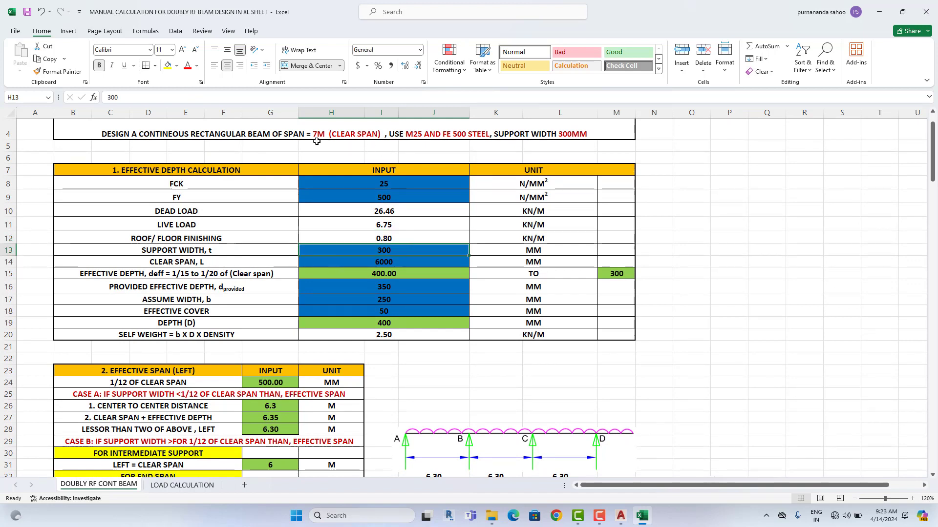
Step: Set the clear span L in the effective depth calculation to 7000 mm
{"action": "double_click", "coordinate": [382, 263]}
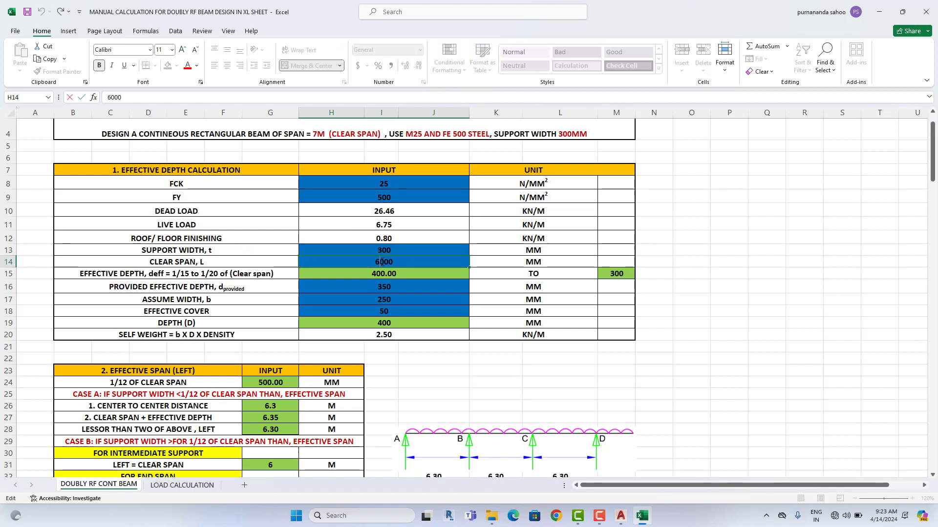
{"action": "left_click_drag", "start_coordinate": [382, 263], "coordinate": [378, 261]}
{"action": "type", "text": "7"}
{"action": "left_click", "coordinate": [422, 288]}
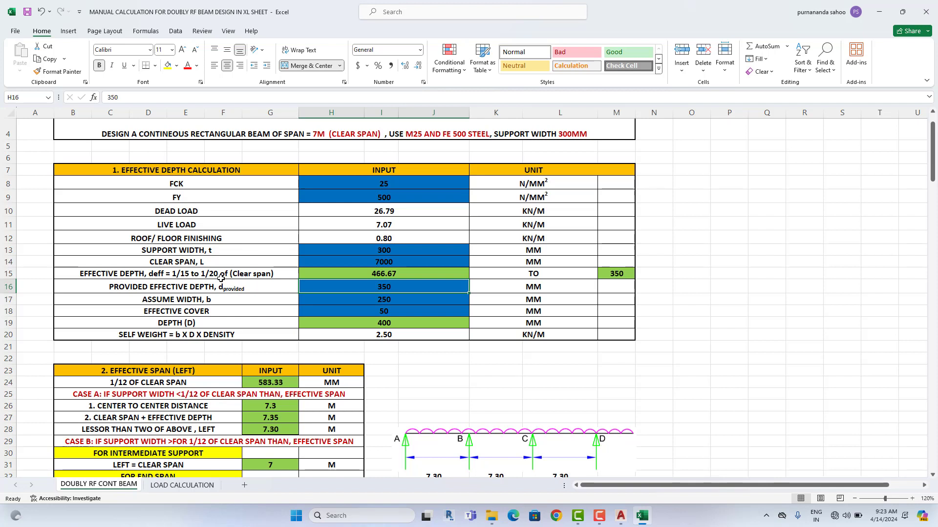
Step: Inspect the effective depth formula that divides the clear span by 15, leaving it as is
{"action": "left_click", "coordinate": [374, 269]}
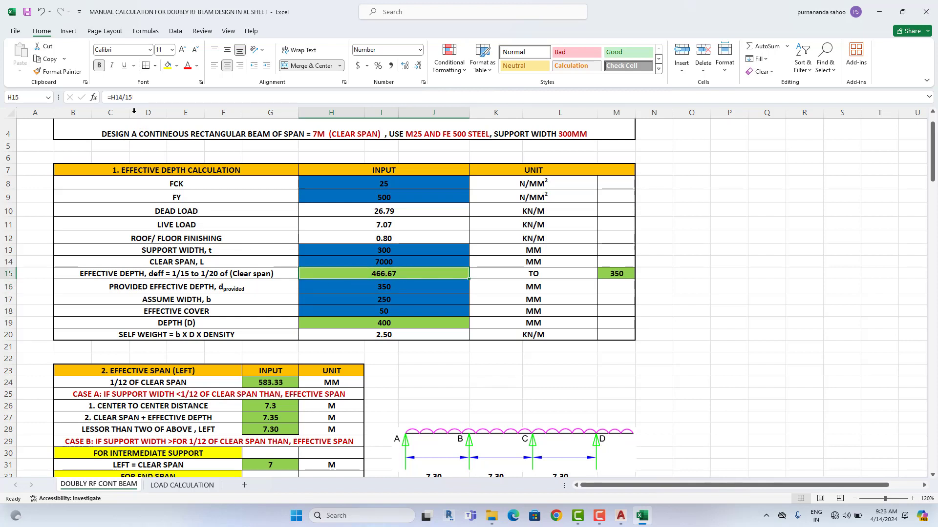
{"action": "left_click", "coordinate": [123, 97]}
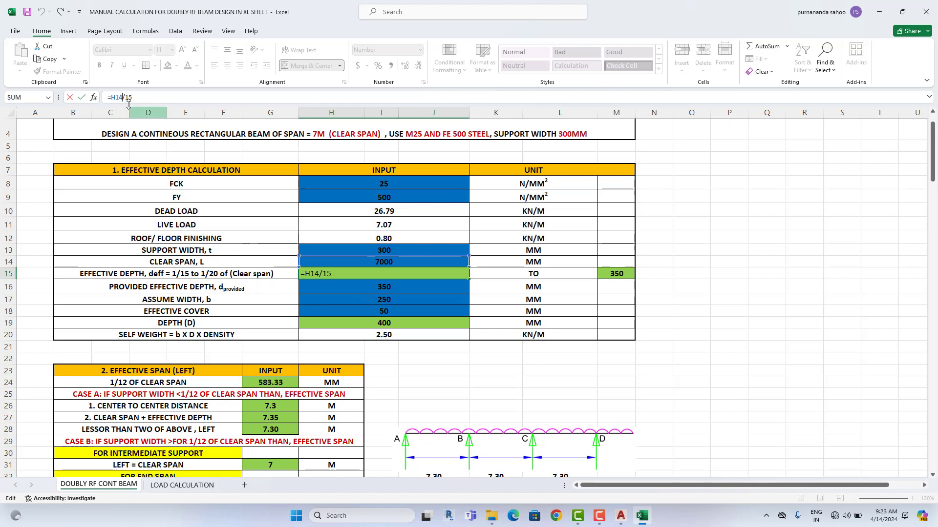
{"action": "left_click", "coordinate": [338, 311]}
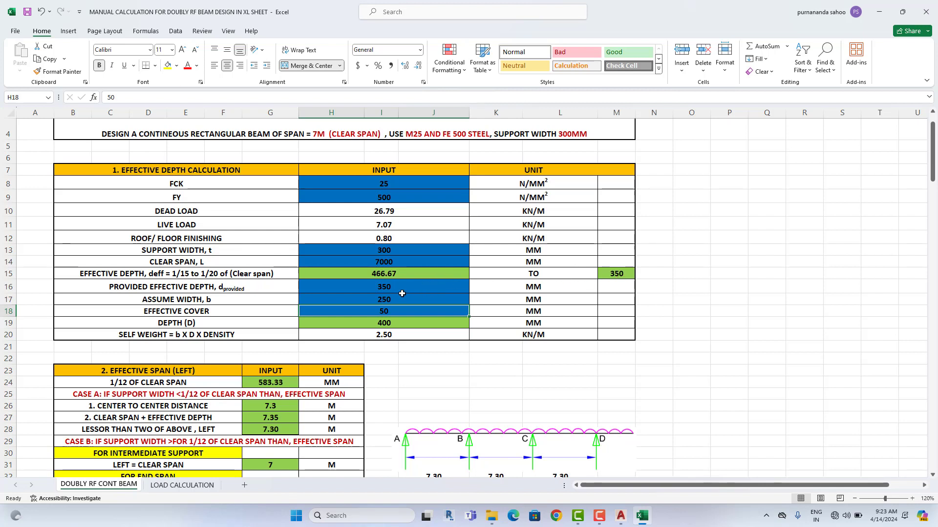
Step: Set the provided effective depth to 400 mm
{"action": "left_click", "coordinate": [427, 289]}
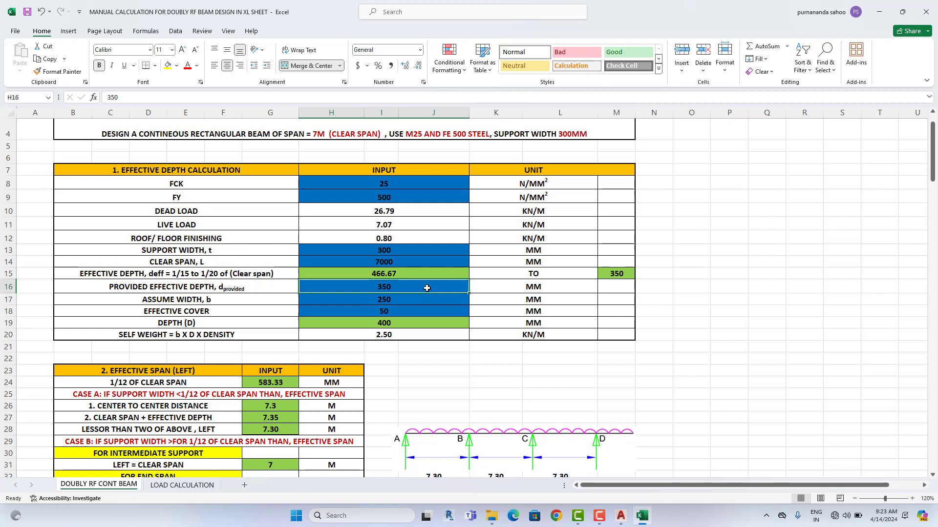
{"action": "type", "text": "400"}
{"action": "key", "text": "Return"}
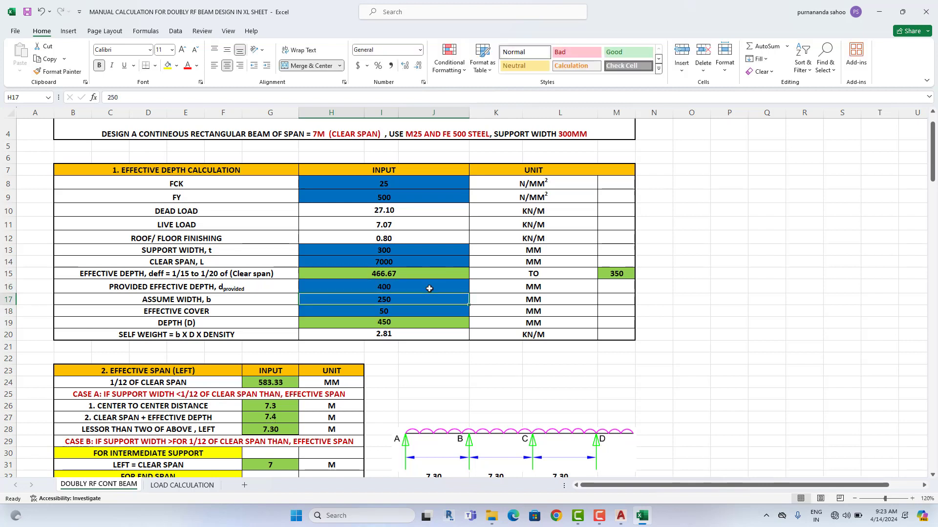
Step: Check the clear span, provided effective depth and assumed width inputs
{"action": "left_click", "coordinate": [404, 261]}
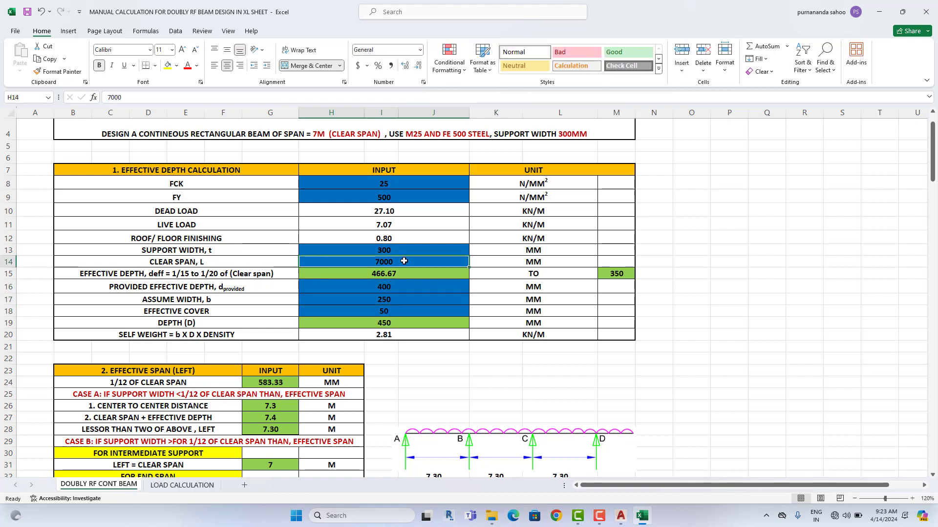
{"action": "left_click", "coordinate": [404, 289]}
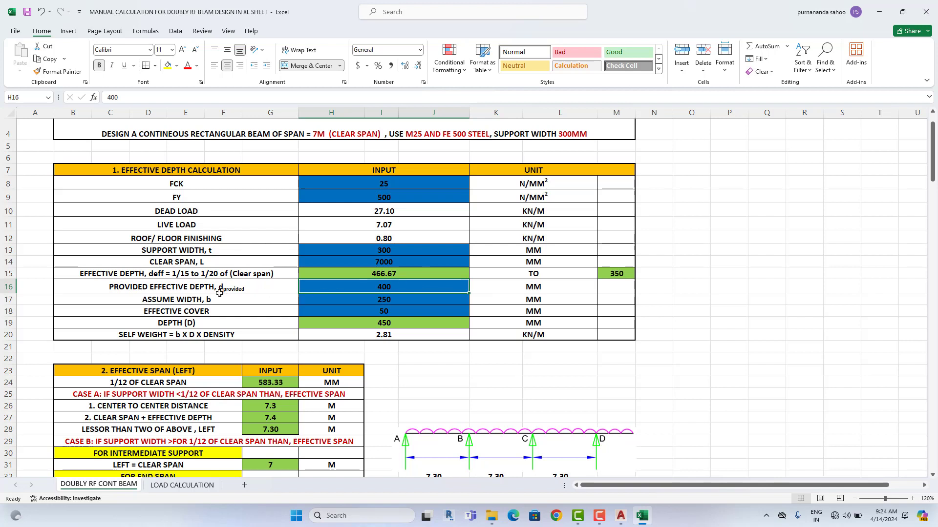
{"action": "left_click", "coordinate": [397, 302]}
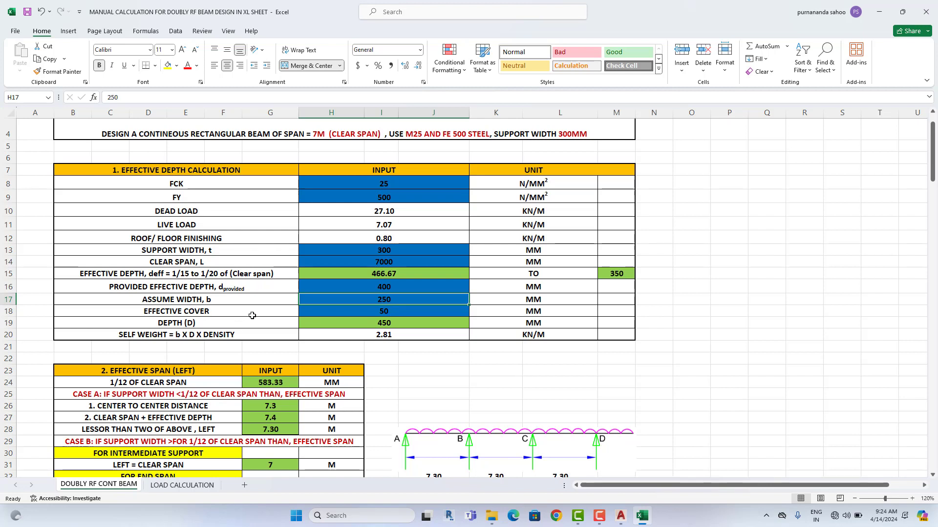
Step: Switch to AutoCAD and examine the concrete cover around the bars in the RB-1 support section, then return to the Excel sheet
{"action": "left_click", "coordinate": [423, 312]}
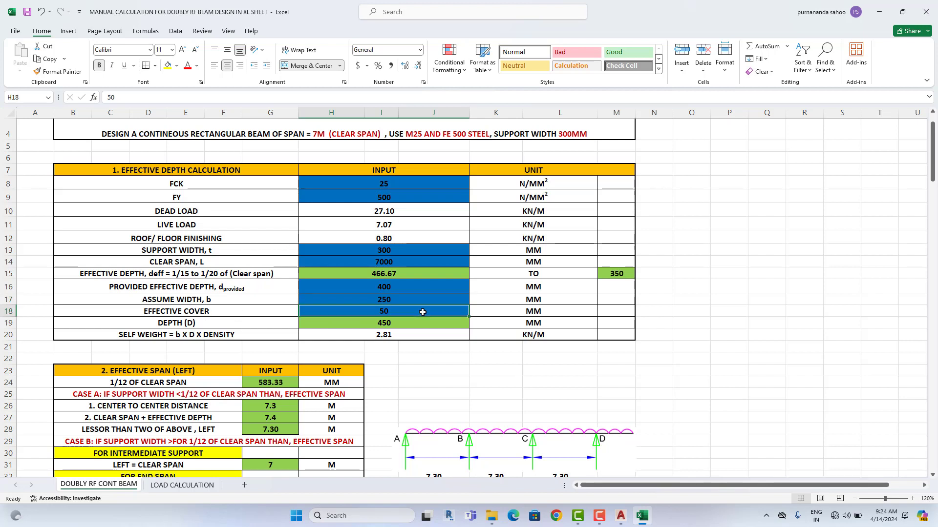
{"action": "left_click", "coordinate": [620, 515]}
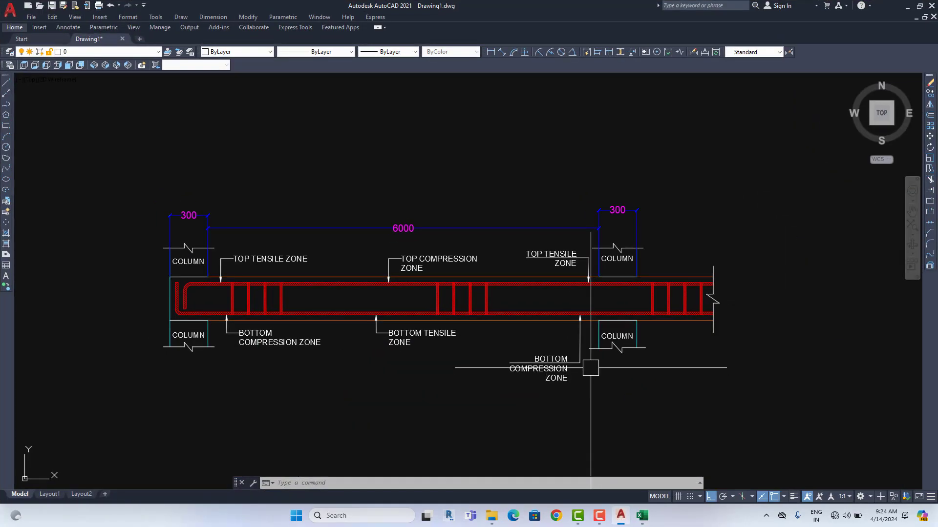
{"action": "scroll", "coordinate": [178, 283], "scroll_direction": "down", "scroll_amount": 6}
{"action": "scroll", "coordinate": [234, 288], "scroll_direction": "up", "scroll_amount": 8}
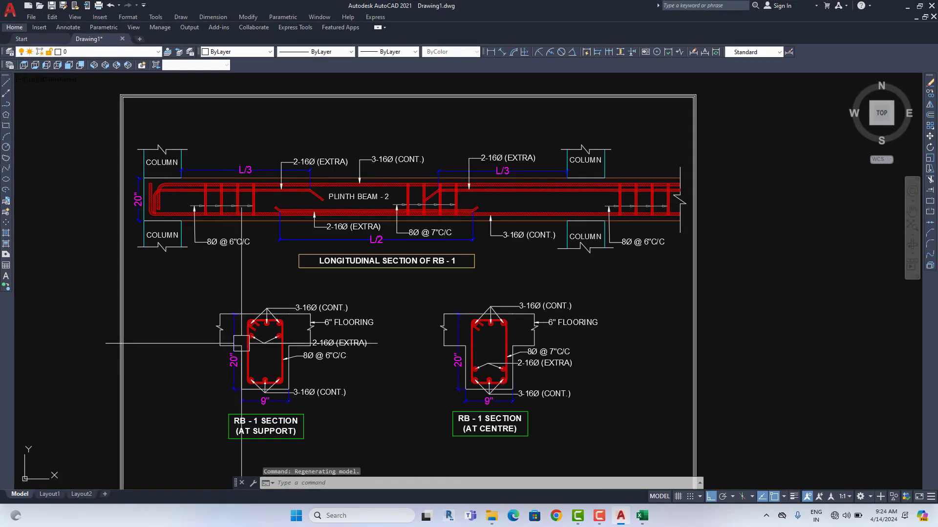
{"action": "scroll", "coordinate": [241, 343], "scroll_direction": "up", "scroll_amount": 3}
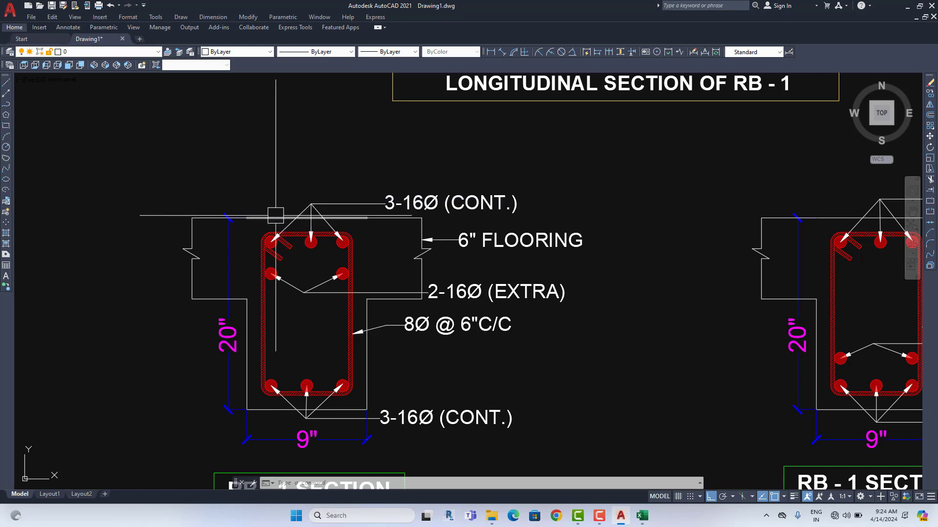
{"action": "scroll", "coordinate": [272, 383], "scroll_direction": "up", "scroll_amount": 6}
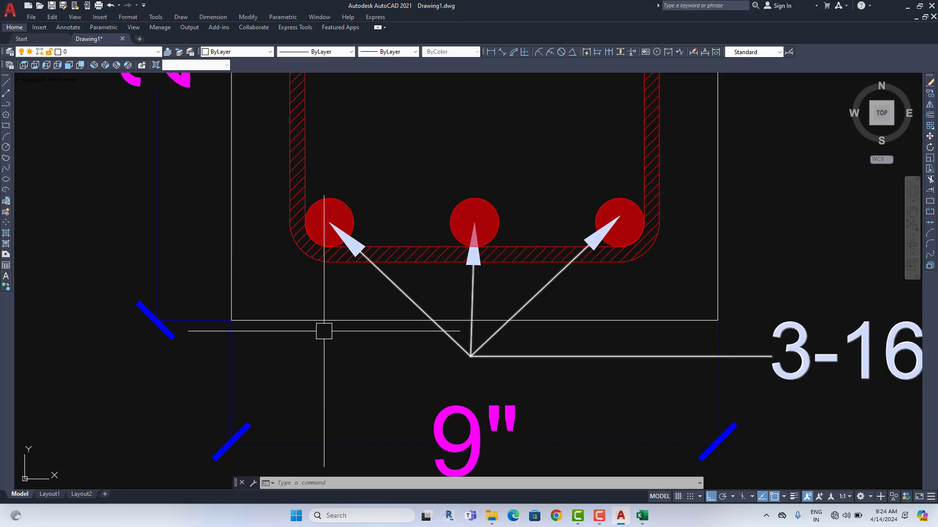
{"action": "left_click", "coordinate": [907, 6]}
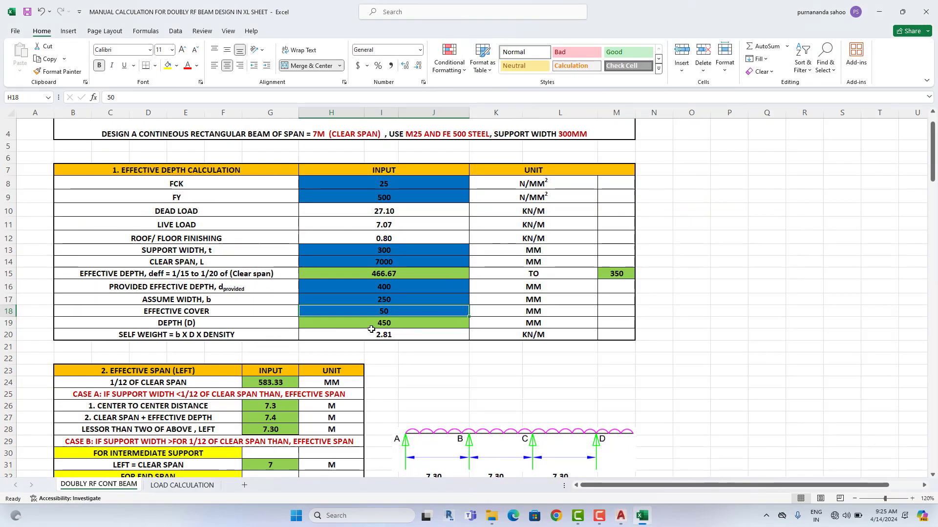
Step: Check the overall depth formula along with the provided effective depth, effective cover and assumed width inputs
{"action": "left_click", "coordinate": [411, 288]}
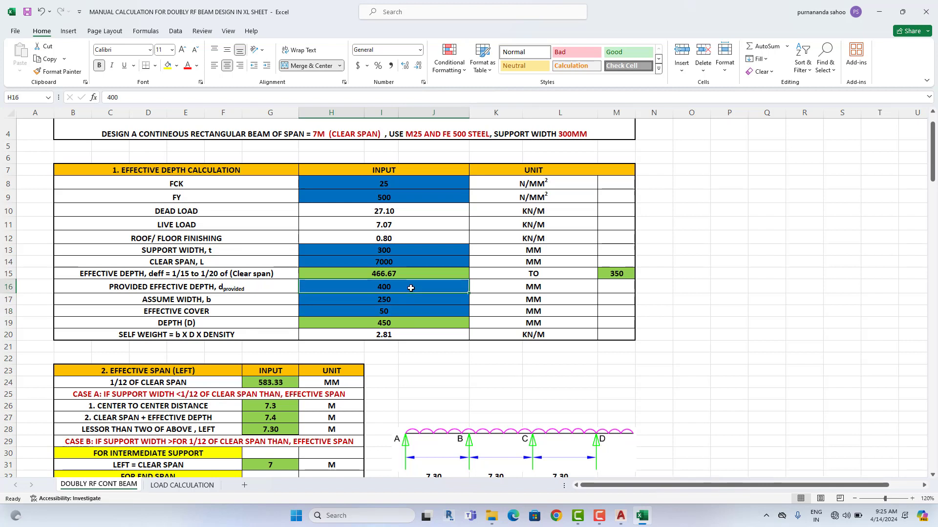
{"action": "left_click", "coordinate": [404, 324]}
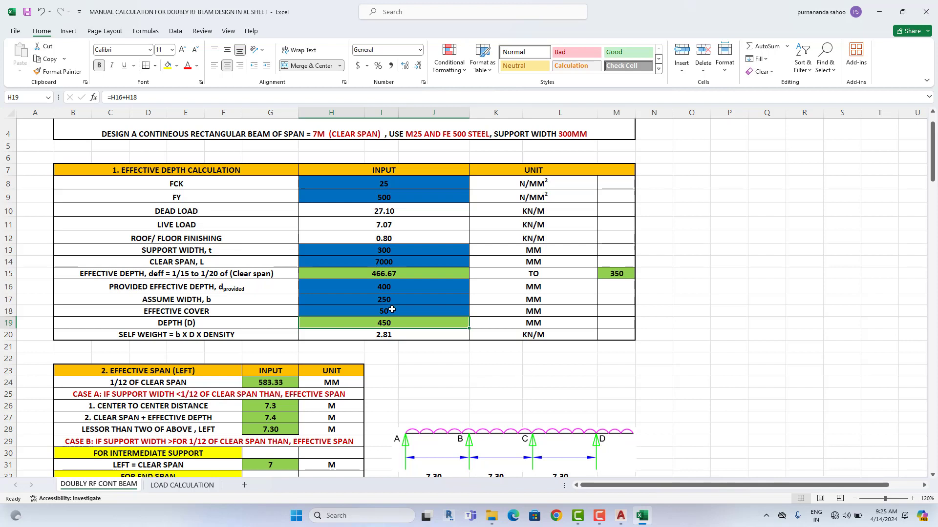
{"action": "left_click", "coordinate": [396, 310]}
{"action": "left_click", "coordinate": [401, 296]}
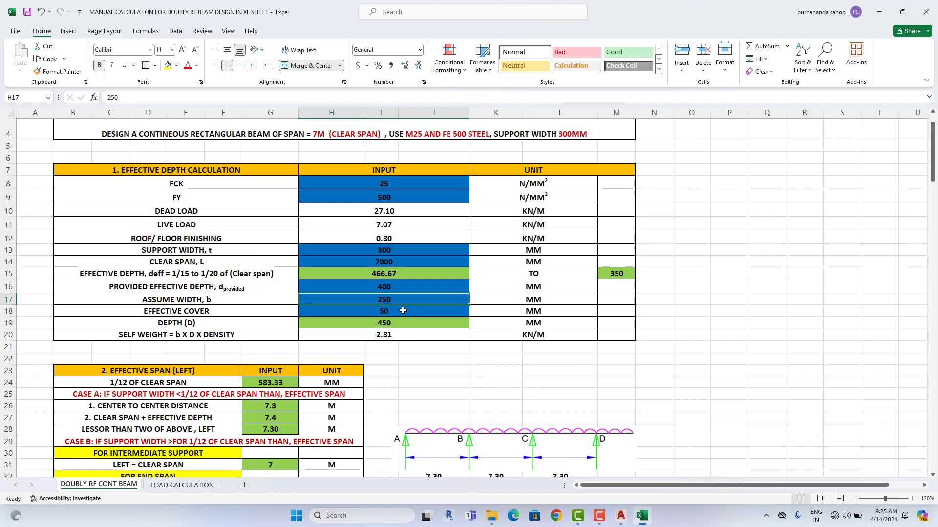
Step: Try an effective cover of 60 mm to test the depth calculation, and restore it to 50 mm
{"action": "left_click", "coordinate": [403, 313]}
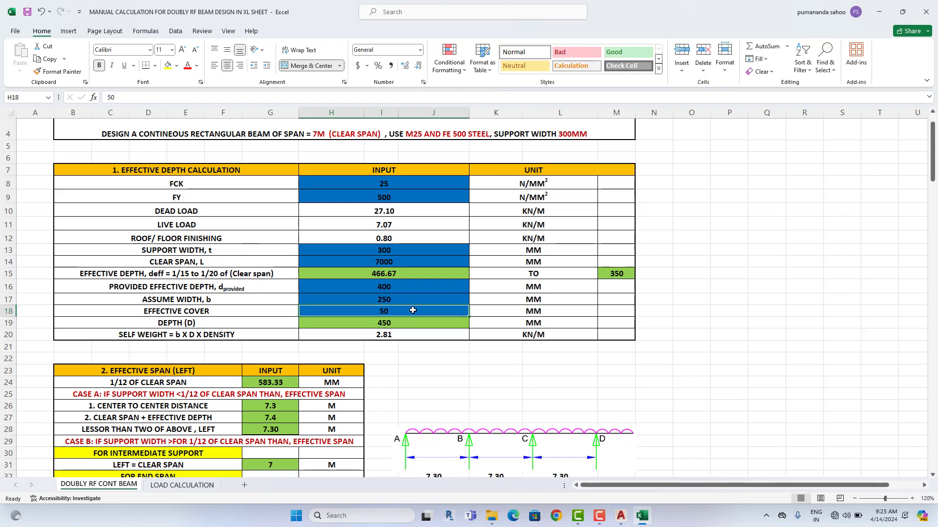
{"action": "type", "text": "60"}
{"action": "key", "text": "Return"}
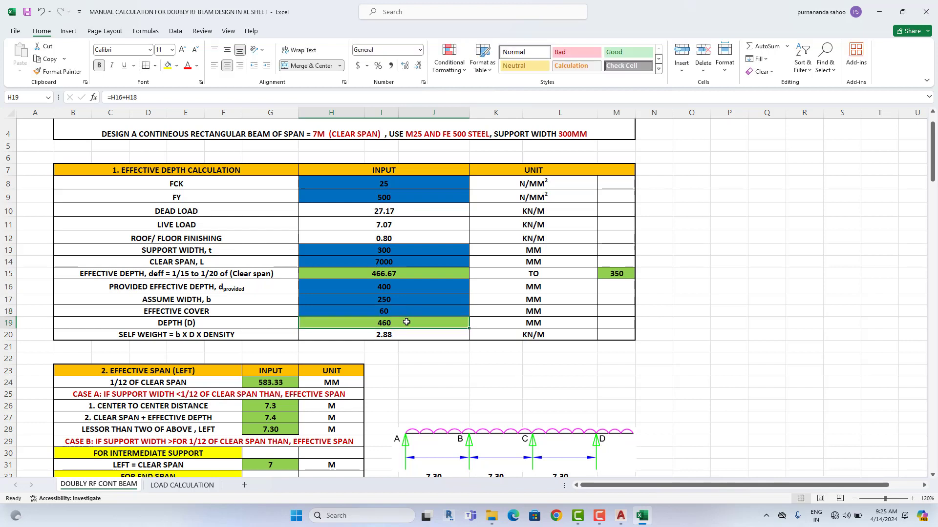
{"action": "left_click", "coordinate": [407, 313]}
{"action": "type", "text": "5"}
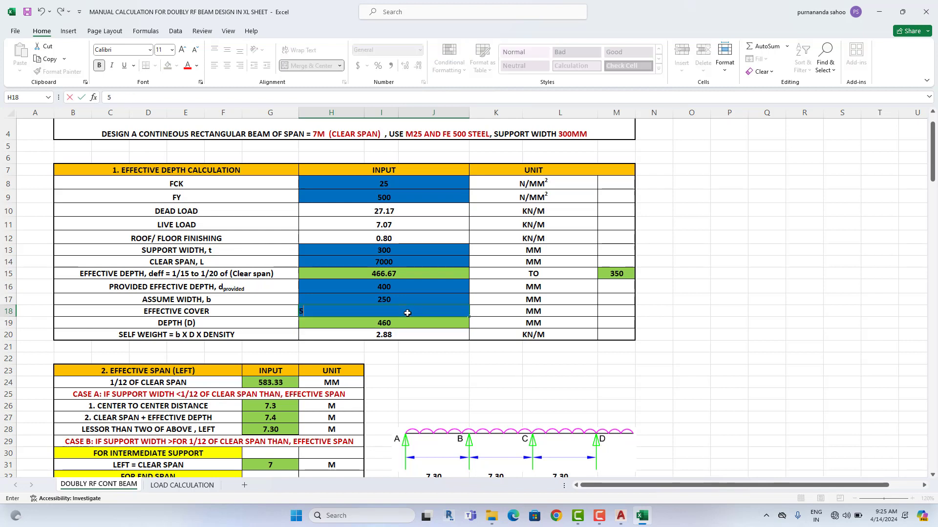
{"action": "key", "text": "Return"}
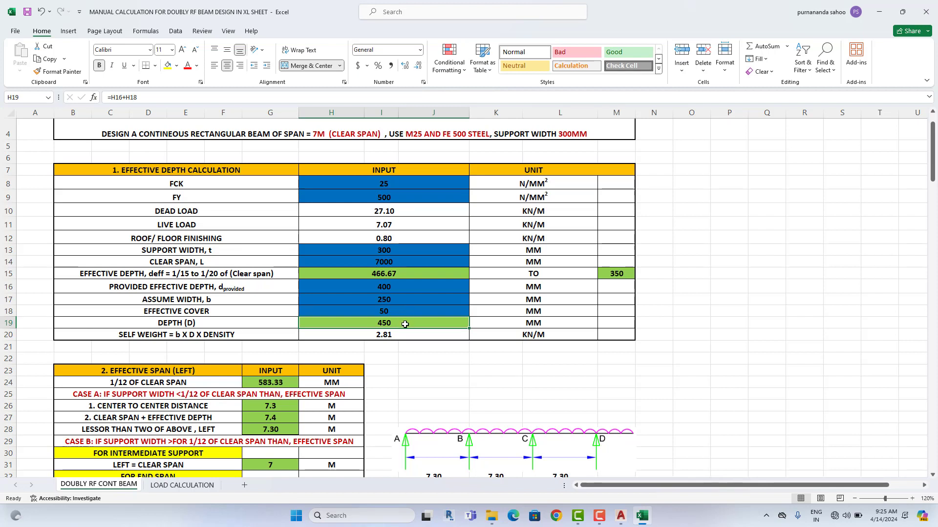
Step: Check the dead, live and floor finishing load rows and open the LOAD CALCULATION sheet they draw on
{"action": "left_click_drag", "start_coordinate": [404, 218], "coordinate": [407, 238]}
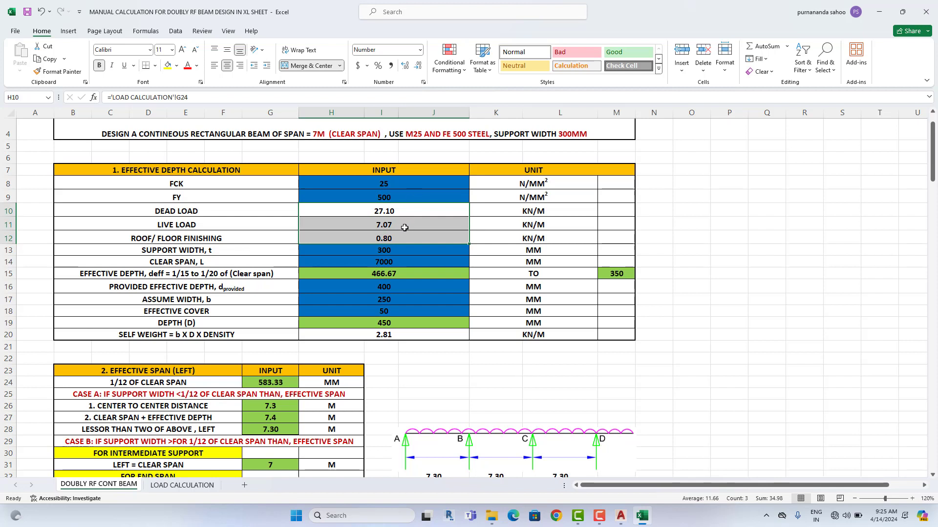
{"action": "left_click", "coordinate": [187, 223]}
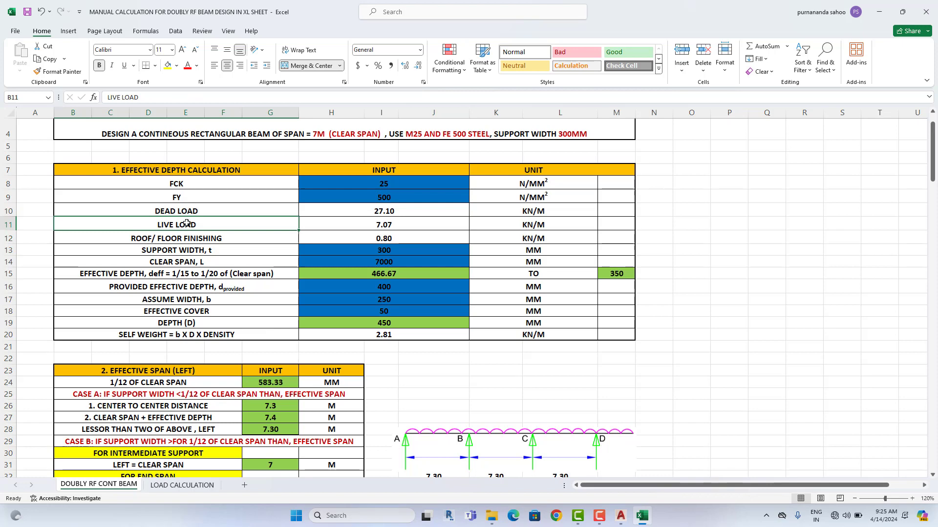
{"action": "left_click", "coordinate": [181, 485]}
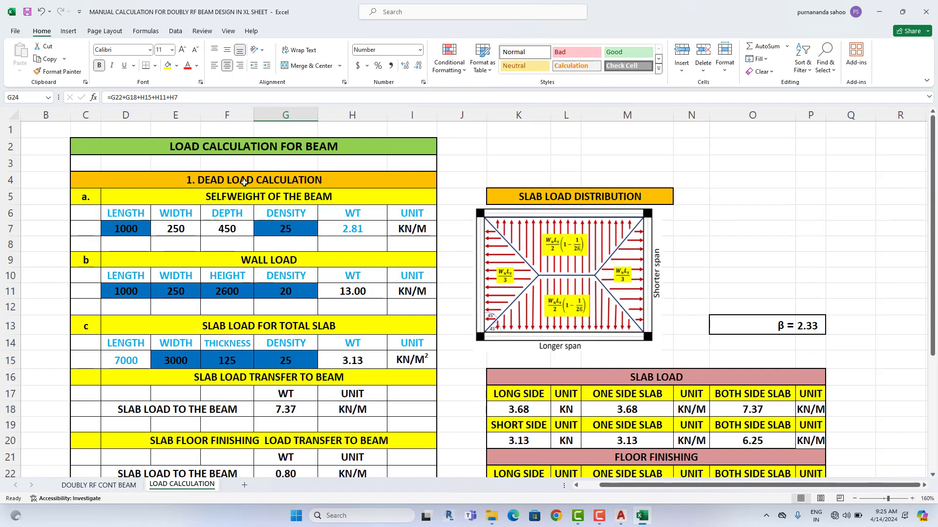
Step: Review the dead load headings for beam self-weight, wall load, total slab load and slab floor finishing load
{"action": "left_click", "coordinate": [225, 182]}
{"action": "left_click", "coordinate": [232, 200]}
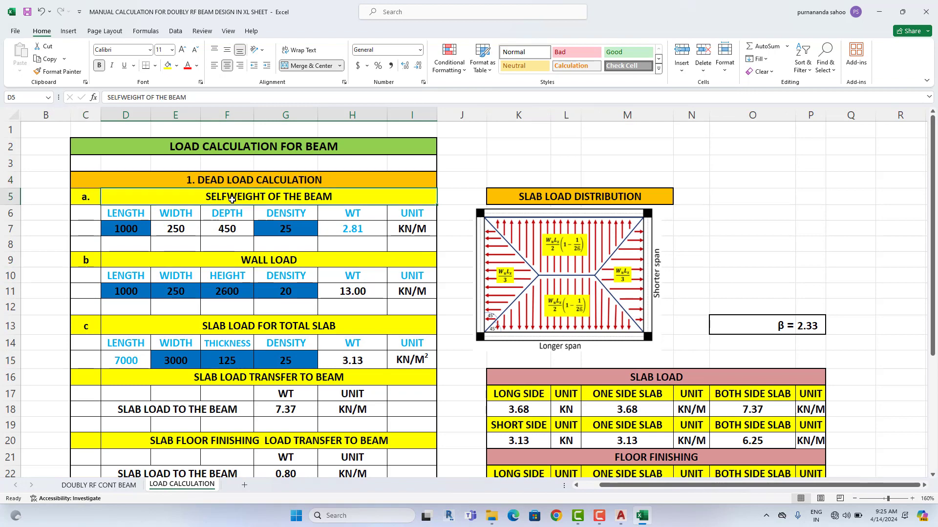
{"action": "left_click", "coordinate": [233, 259]}
{"action": "scroll", "coordinate": [245, 315], "scroll_direction": "down", "scroll_amount": 1}
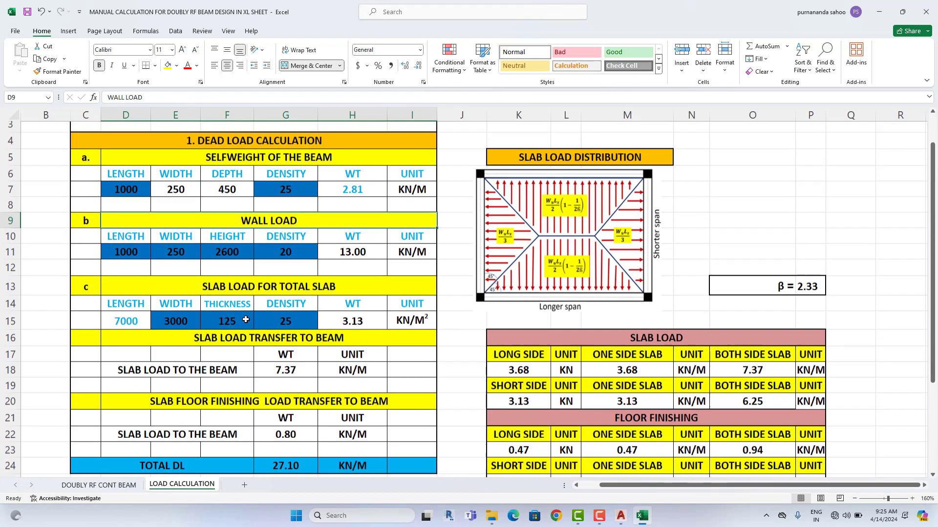
{"action": "left_click", "coordinate": [221, 280]}
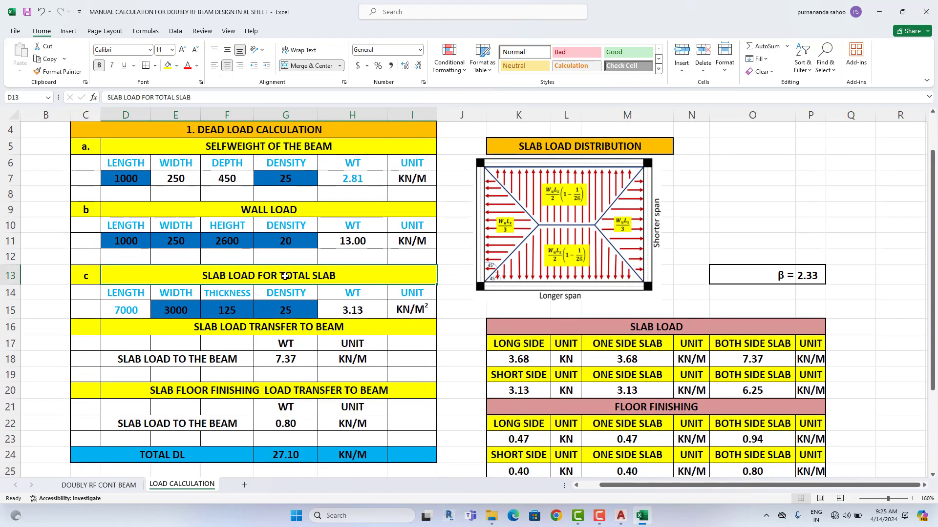
{"action": "scroll", "coordinate": [285, 277], "scroll_direction": "down", "scroll_amount": 1}
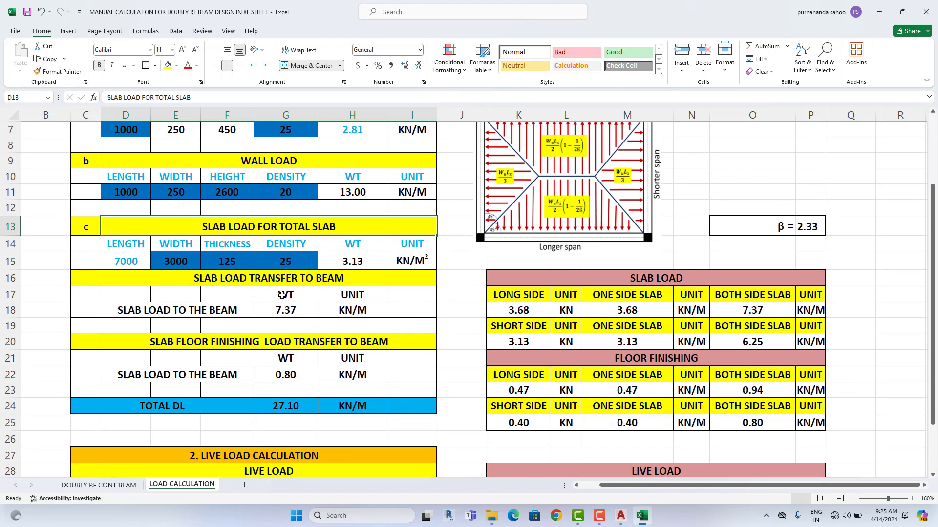
{"action": "scroll", "coordinate": [278, 300], "scroll_direction": "down", "scroll_amount": 1}
{"action": "left_click", "coordinate": [197, 297]}
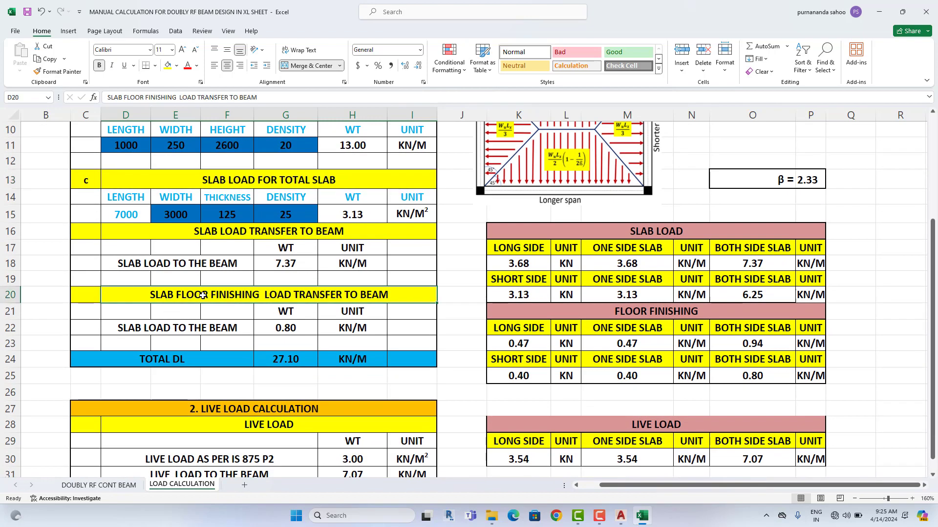
Step: Label the slab floor finishing load section in cell C20 as "d"
{"action": "scroll", "coordinate": [206, 295], "scroll_direction": "up", "scroll_amount": 1}
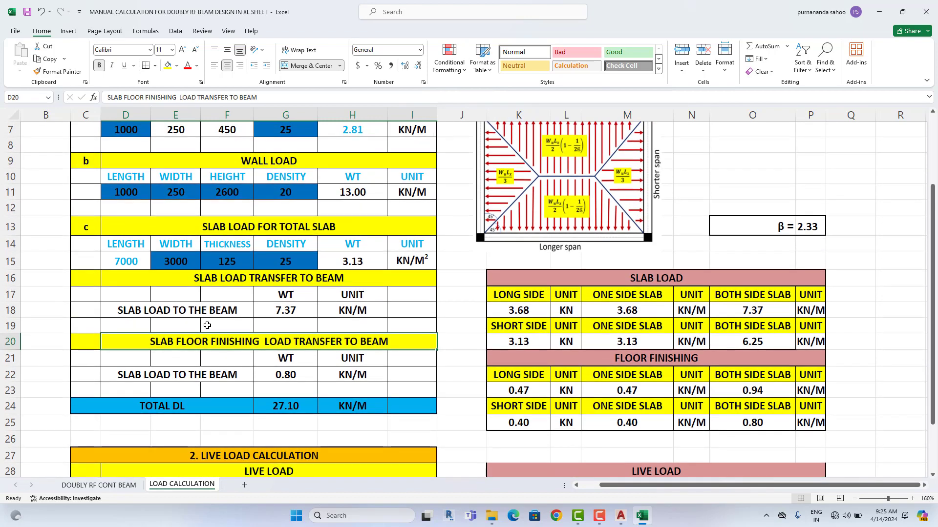
{"action": "double_click", "coordinate": [89, 342]}
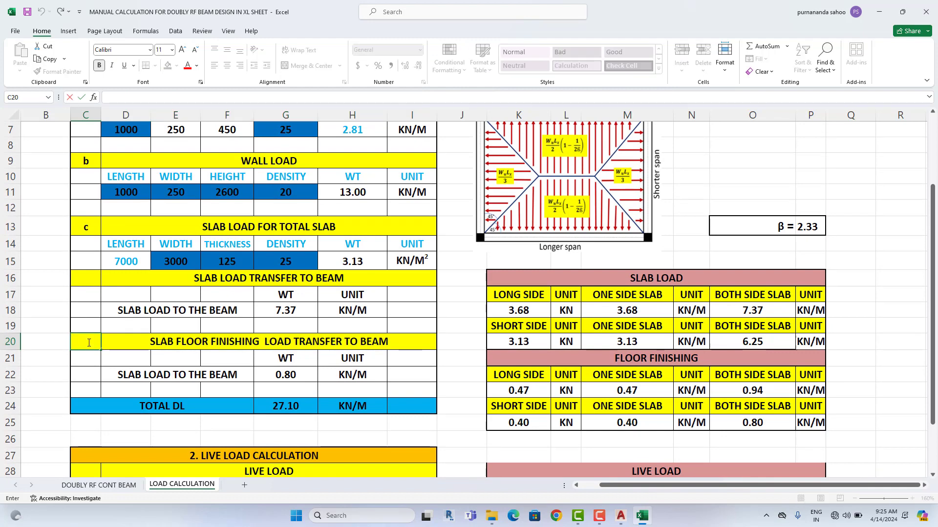
{"action": "type", "text": "d"}
{"action": "left_click", "coordinate": [127, 322]}
Step: Go through dead load items a to d and inspect the TOTAL DL formula that sums them
{"action": "scroll", "coordinate": [145, 313], "scroll_direction": "up", "scroll_amount": 2}
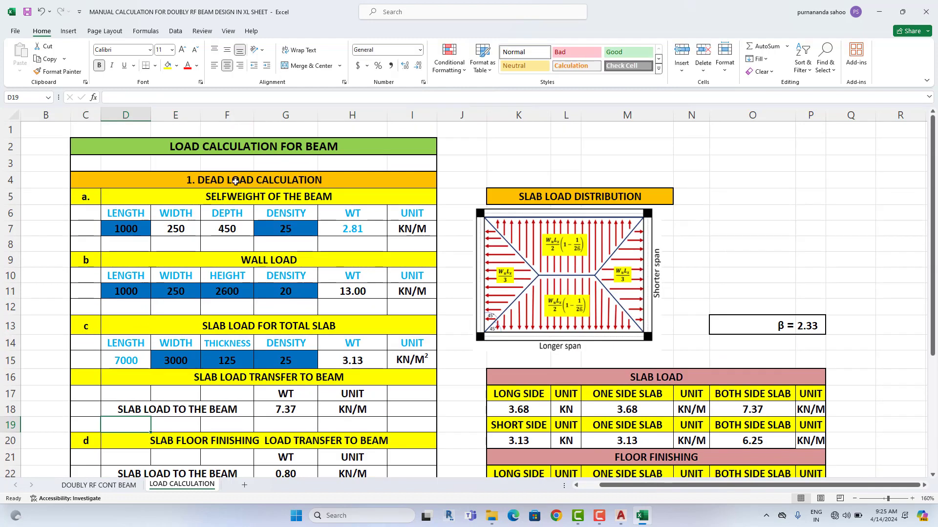
{"action": "left_click", "coordinate": [218, 200]}
{"action": "scroll", "coordinate": [205, 271], "scroll_direction": "down", "scroll_amount": 2}
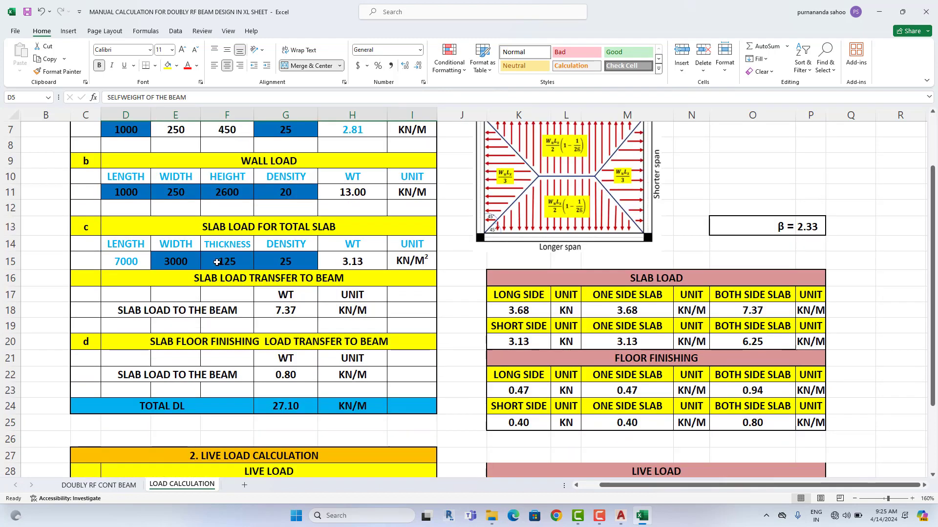
{"action": "left_click", "coordinate": [272, 165]}
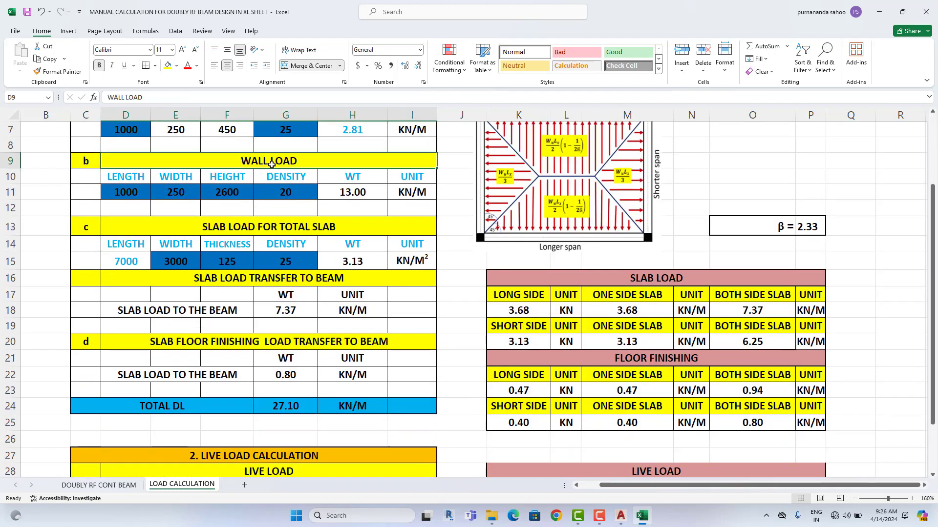
{"action": "left_click", "coordinate": [222, 228]}
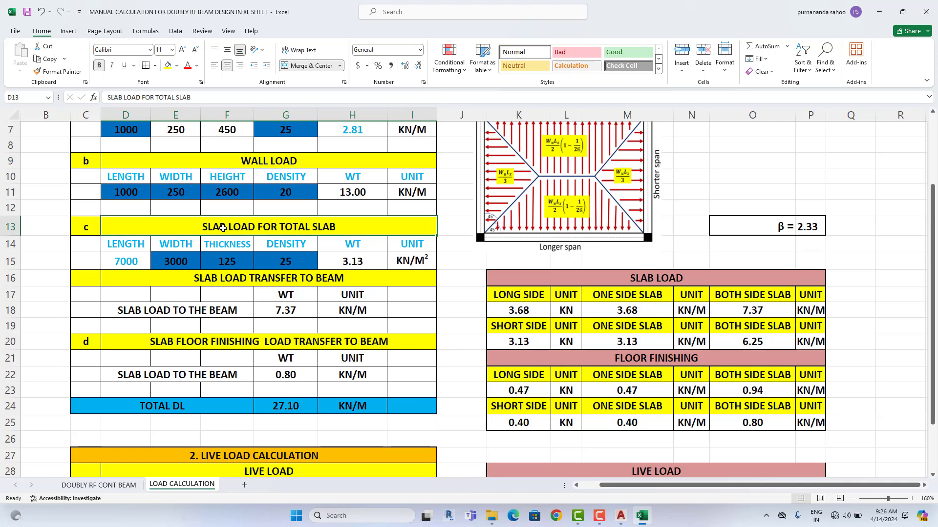
{"action": "left_click", "coordinate": [194, 344]}
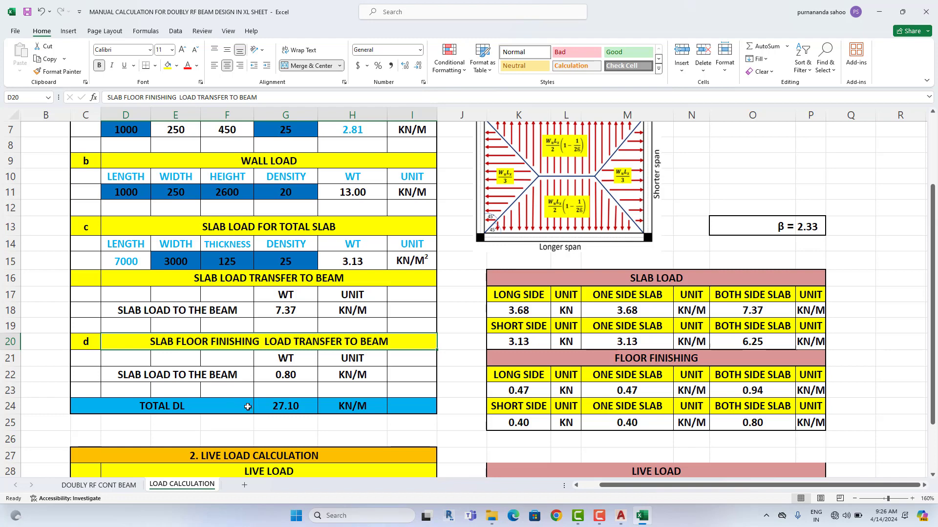
{"action": "left_click", "coordinate": [285, 406]}
Step: Check the beam self-weight length and the units of the self-weight, wall load and total dead load
{"action": "scroll", "coordinate": [469, 356], "scroll_direction": "up", "scroll_amount": 2}
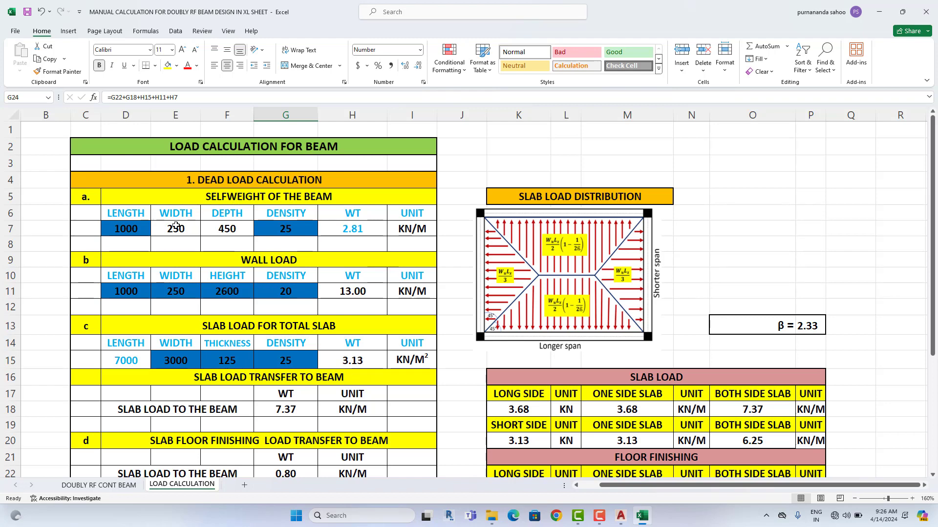
{"action": "left_click", "coordinate": [140, 233]}
{"action": "left_click", "coordinate": [414, 230]}
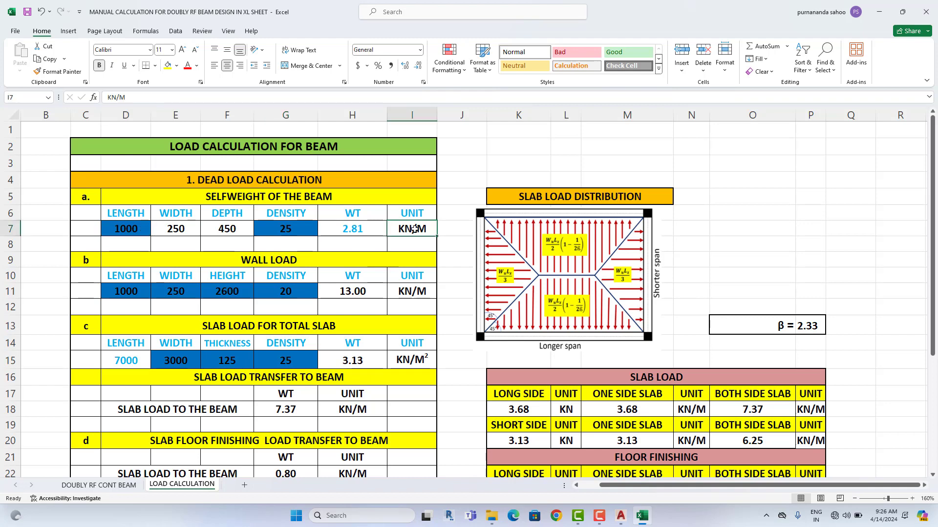
{"action": "left_click", "coordinate": [418, 297]}
{"action": "scroll", "coordinate": [413, 362], "scroll_direction": "down", "scroll_amount": 3}
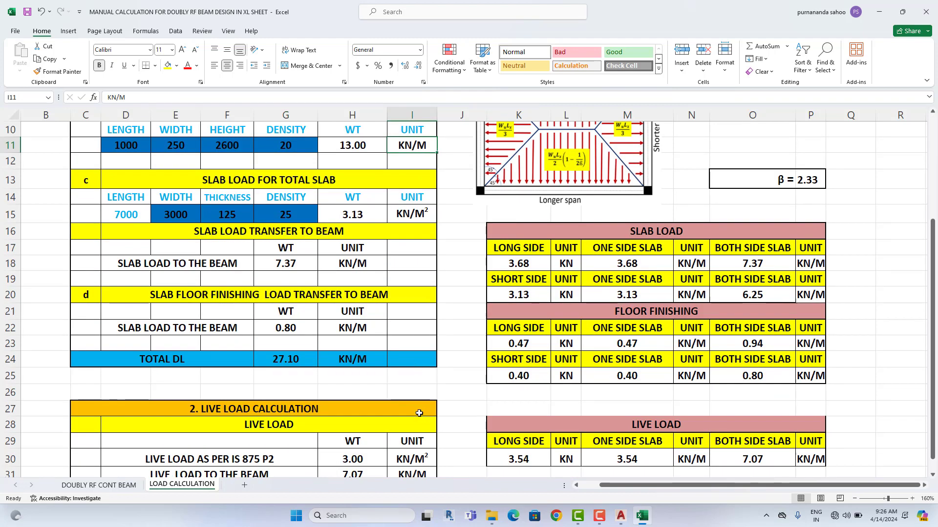
{"action": "left_click", "coordinate": [357, 361]}
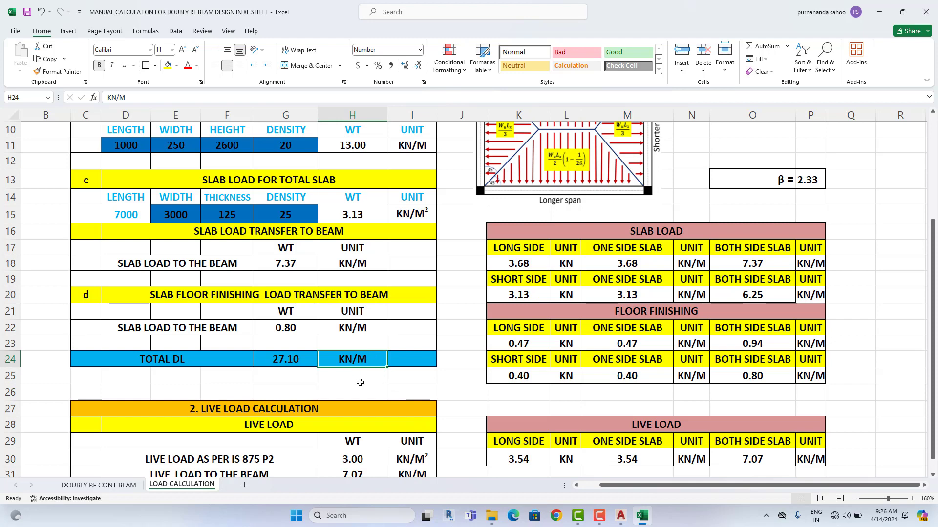
{"action": "scroll", "coordinate": [371, 373], "scroll_direction": "up", "scroll_amount": 3}
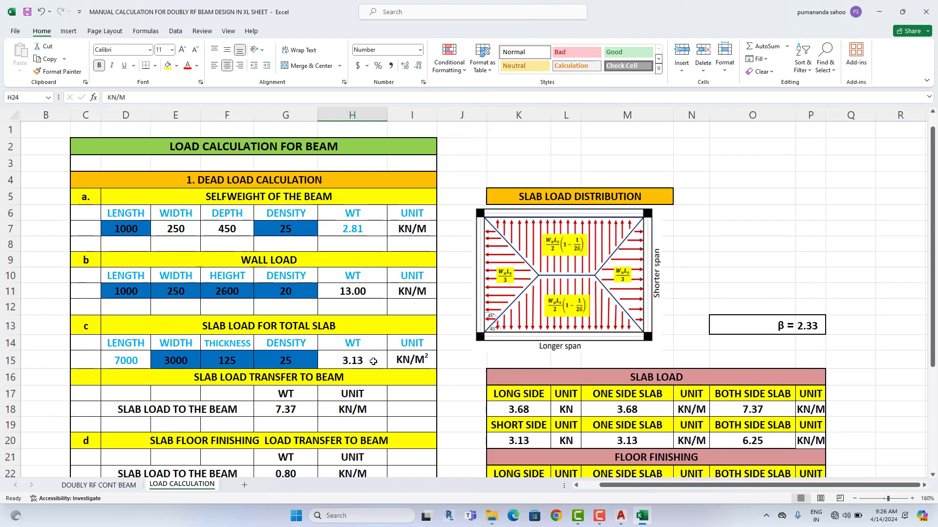
{"action": "left_click", "coordinate": [418, 229]}
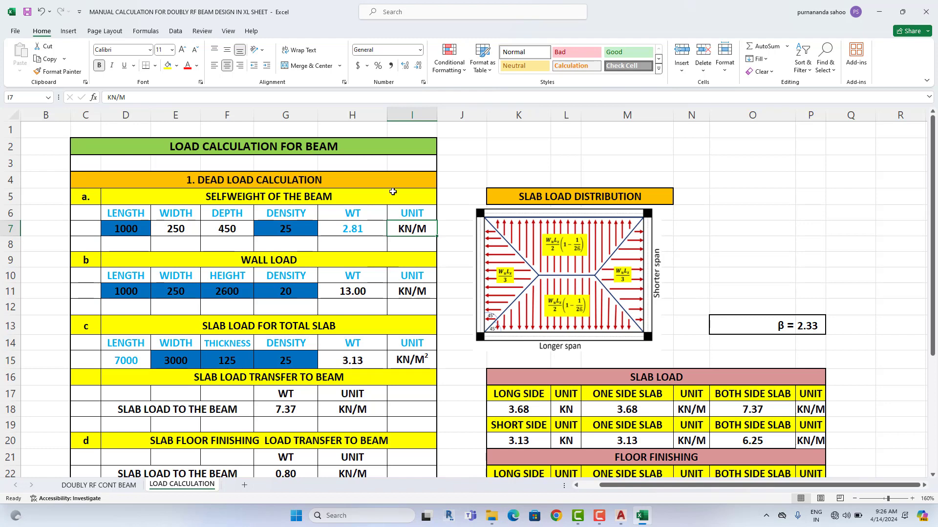
{"action": "left_click", "coordinate": [140, 231]}
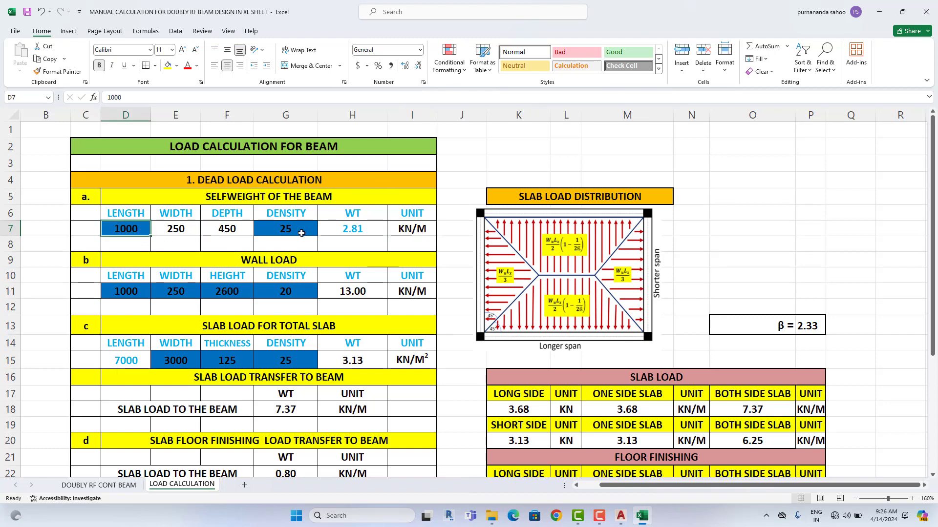
Step: Review the beam self-weight width, depth, length and density against the DOUBLY RF CONT BEAM sheet, and inspect the weight formula in H7
{"action": "left_click", "coordinate": [192, 231]}
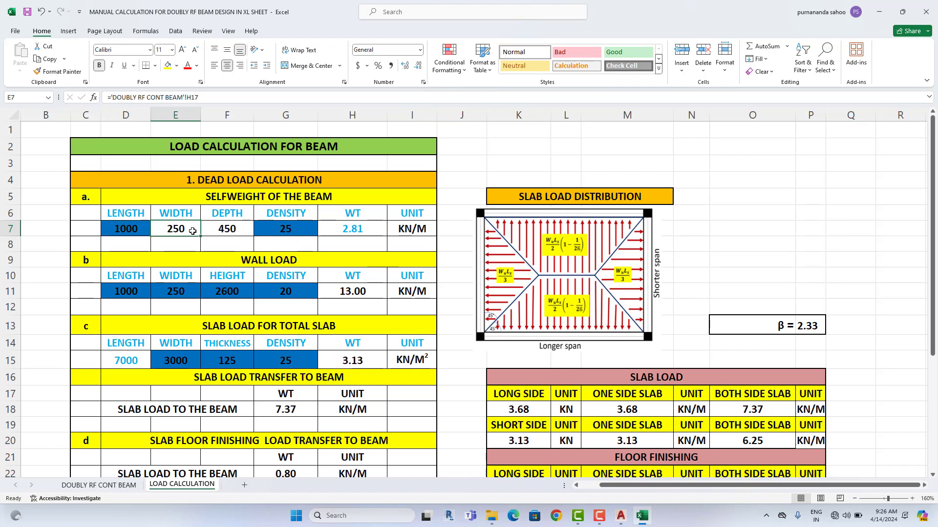
{"action": "left_click", "coordinate": [219, 232]}
{"action": "left_click", "coordinate": [100, 485]}
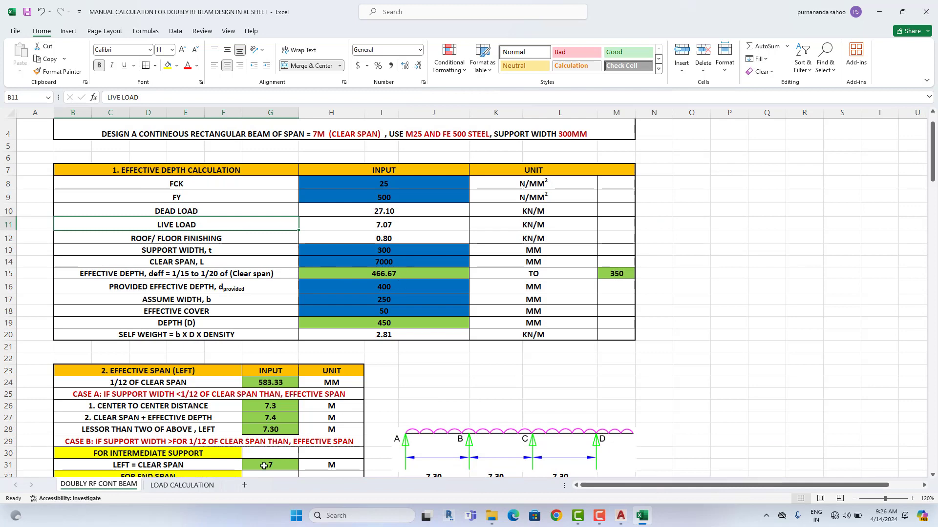
{"action": "left_click", "coordinate": [193, 486]}
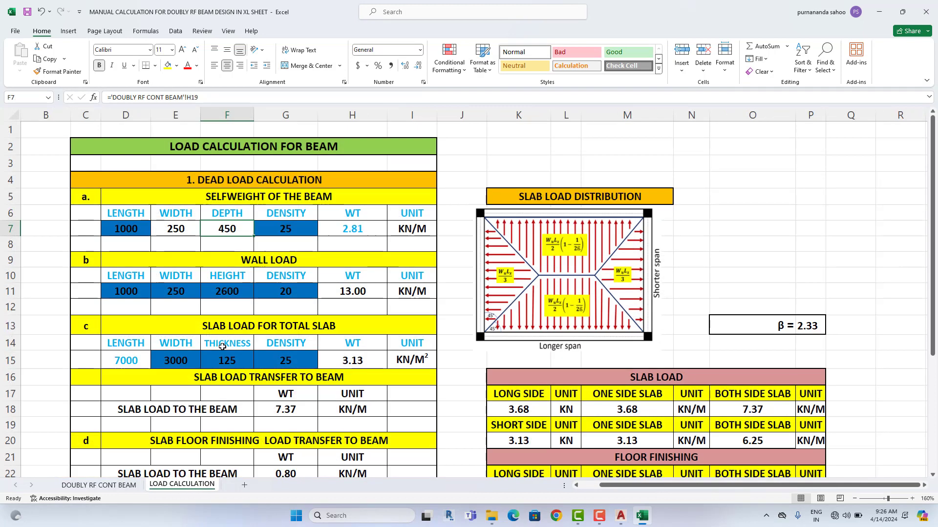
{"action": "left_click", "coordinate": [191, 231]}
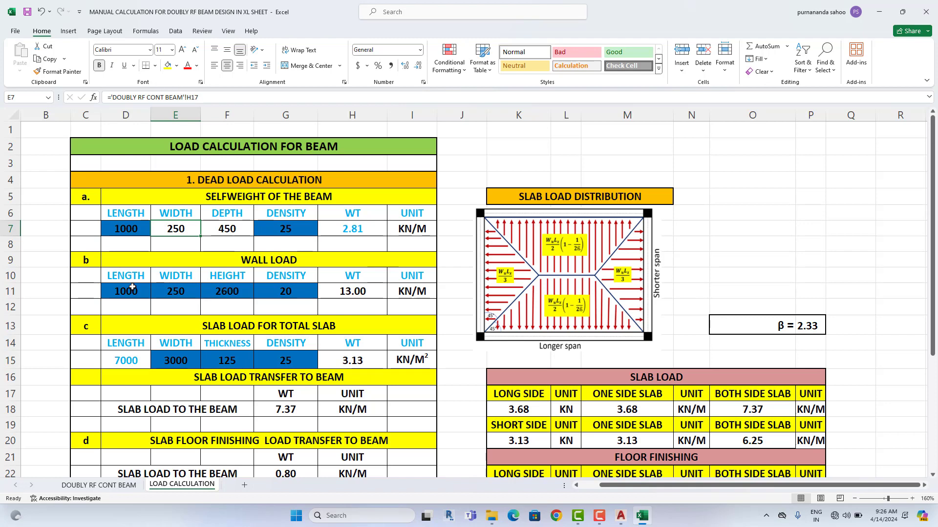
{"action": "left_click", "coordinate": [222, 237]}
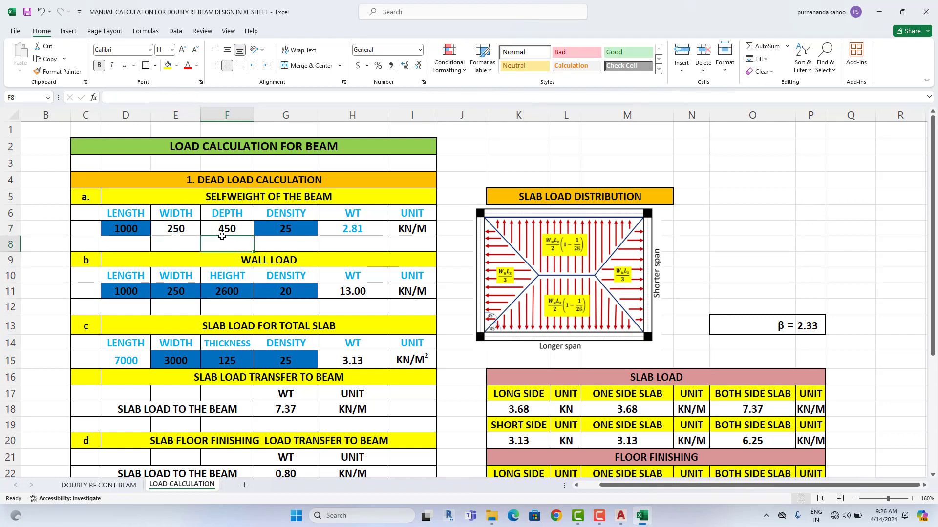
{"action": "left_click", "coordinate": [139, 232]}
{"action": "left_click", "coordinate": [280, 229]}
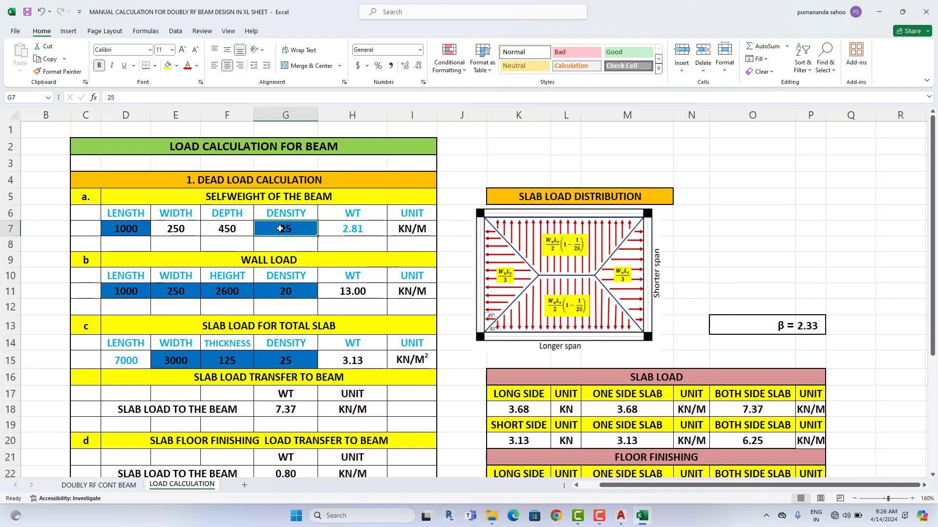
{"action": "left_click", "coordinate": [371, 234]}
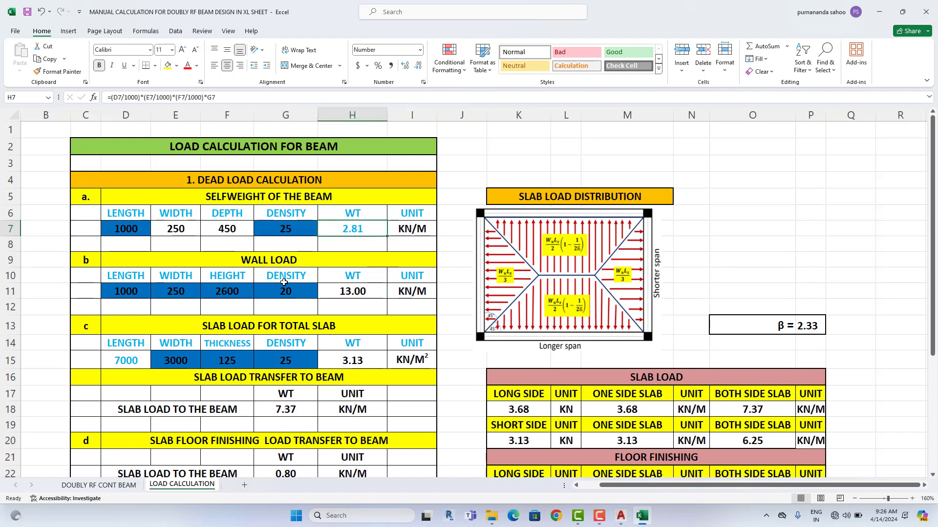
Step: Go through the wall load's length, width and height inputs in row 11
{"action": "left_click", "coordinate": [133, 295]}
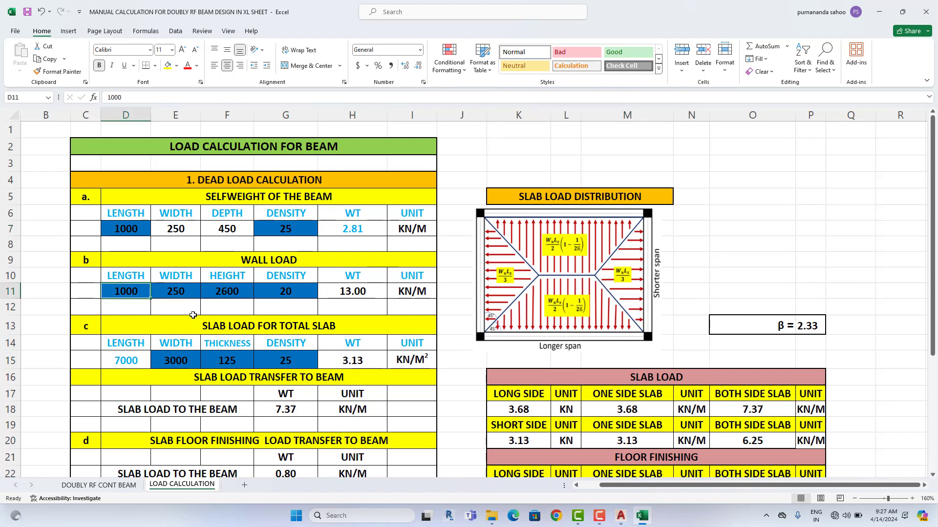
{"action": "left_click", "coordinate": [196, 292]}
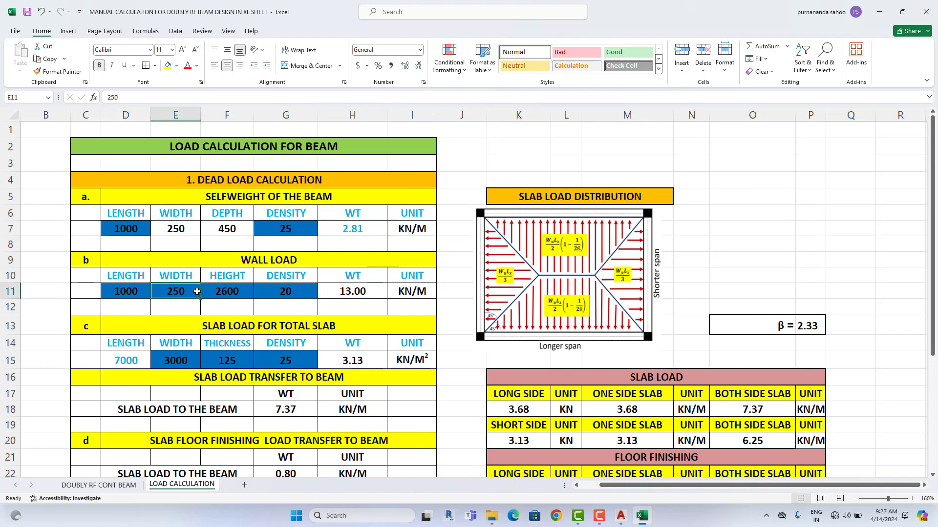
{"action": "left_click", "coordinate": [227, 299]}
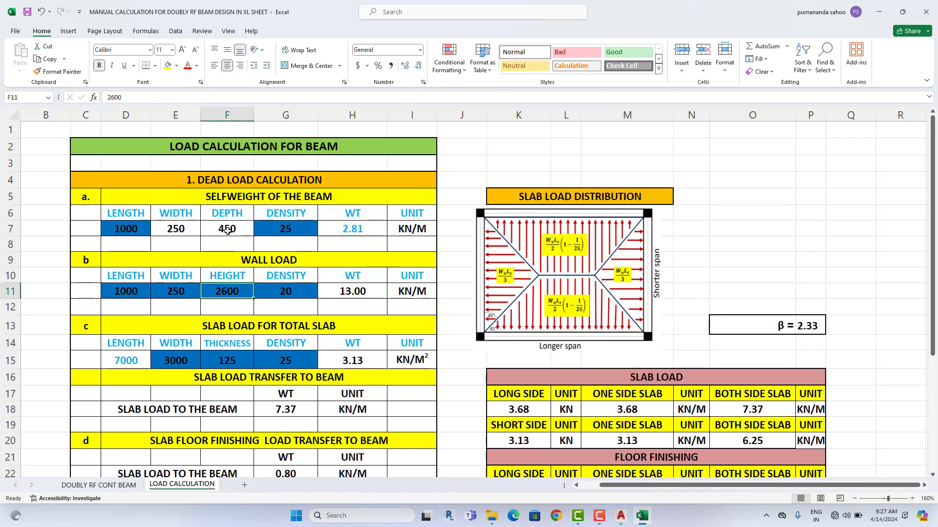
Step: Calculate the clear wall height in cell O7 with the formula =3000-450
{"action": "left_click", "coordinate": [755, 230]}
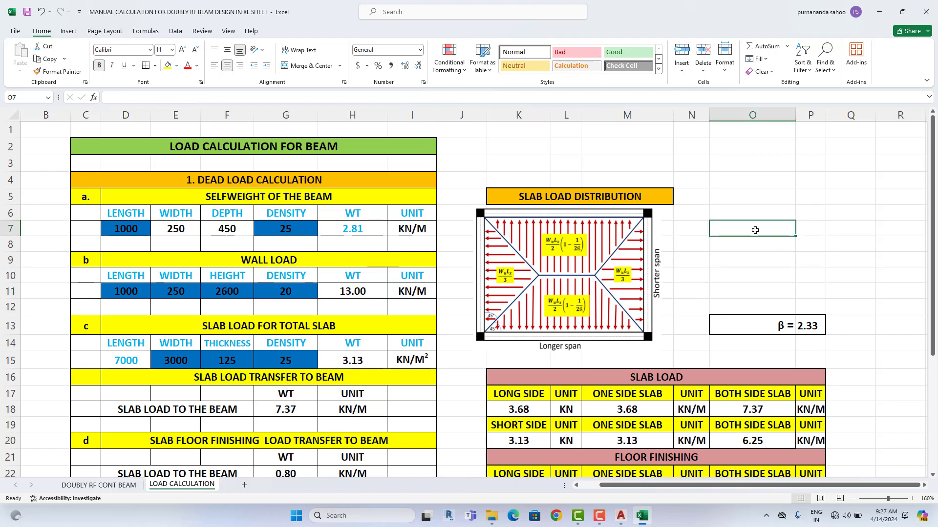
{"action": "type", "text": "="}
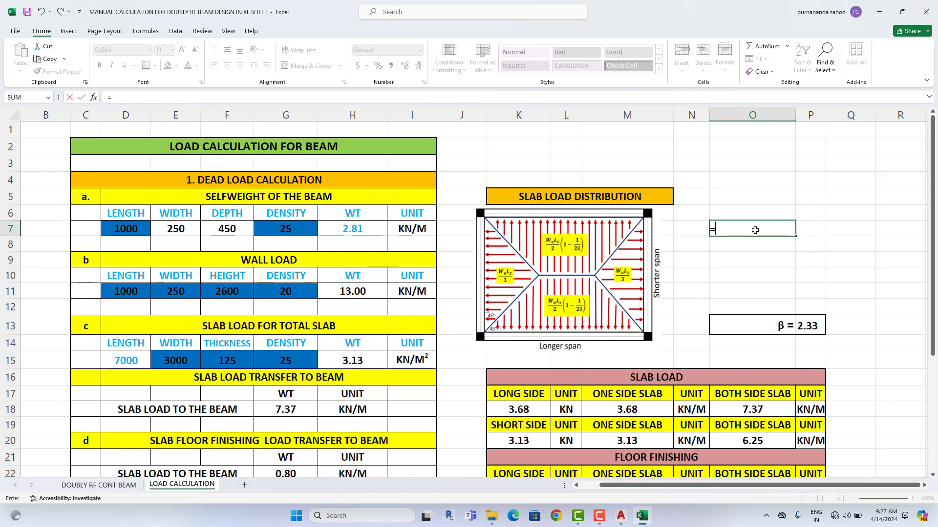
{"action": "type", "text": "3000-450"}
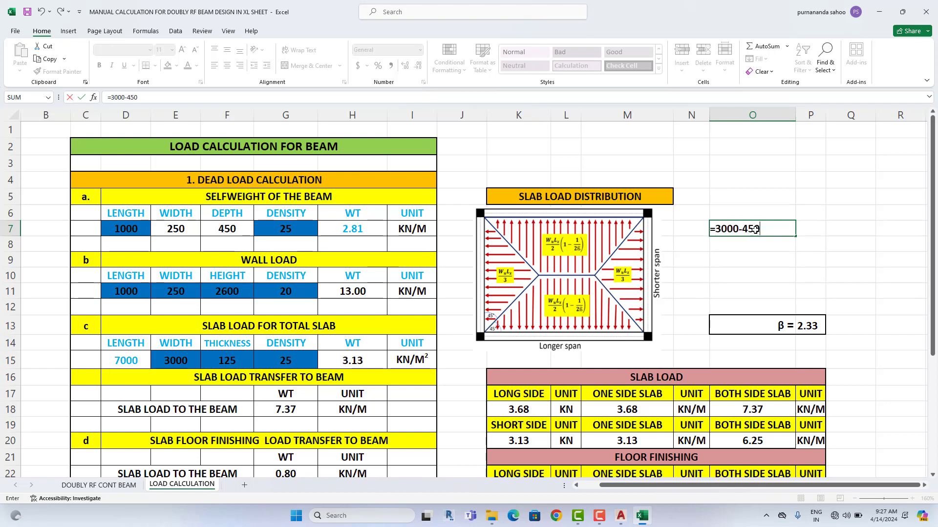
{"action": "key", "text": "Return"}
{"action": "key", "text": "Up"}
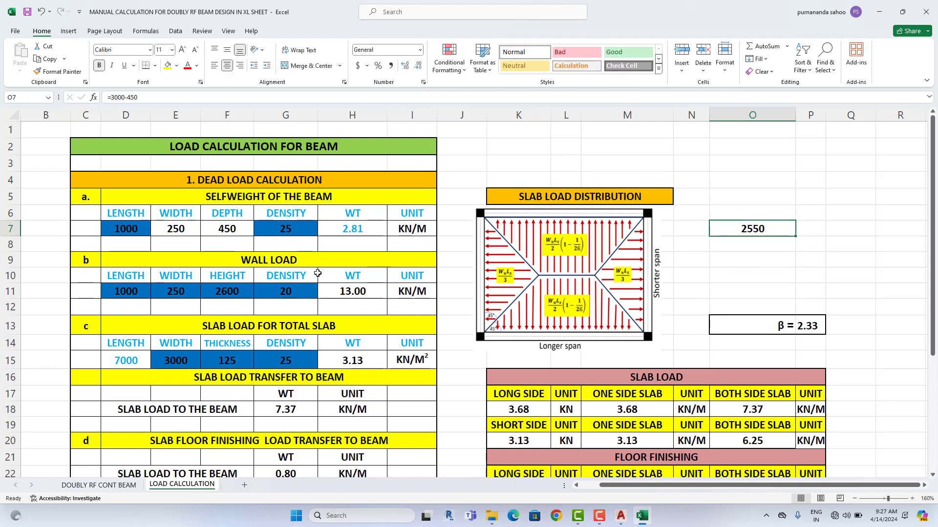
Step: Set the wall load height in cell F11 to 2550
{"action": "left_click", "coordinate": [238, 293]}
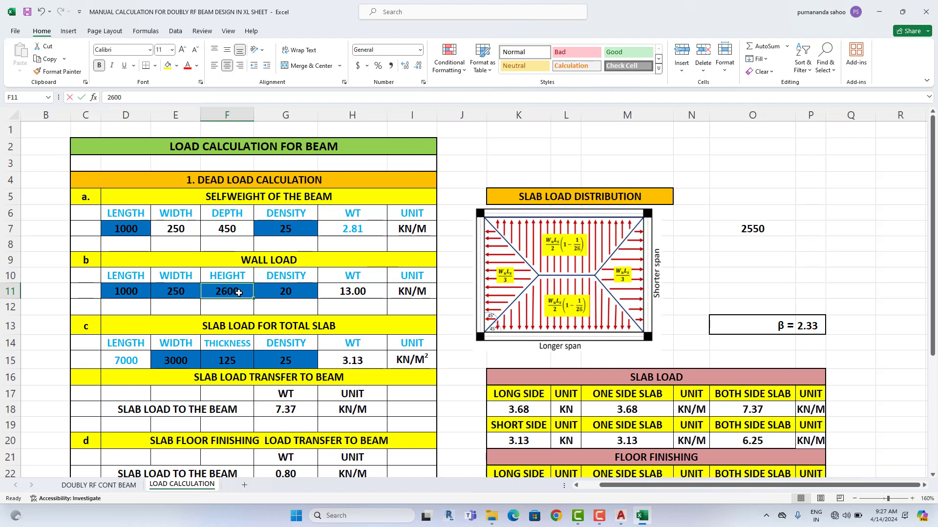
{"action": "type", "text": "255"}
{"action": "left_click", "coordinate": [232, 326]}
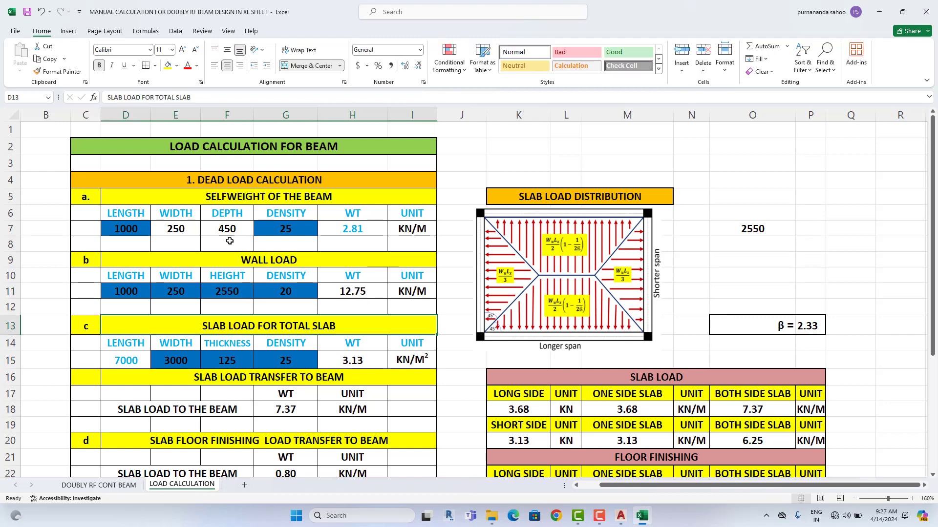
Step: Check the beam depth's link to the DOUBLY RF CONT BEAM sheet, and inspect the wall load's density and weight formula
{"action": "left_click", "coordinate": [232, 233]}
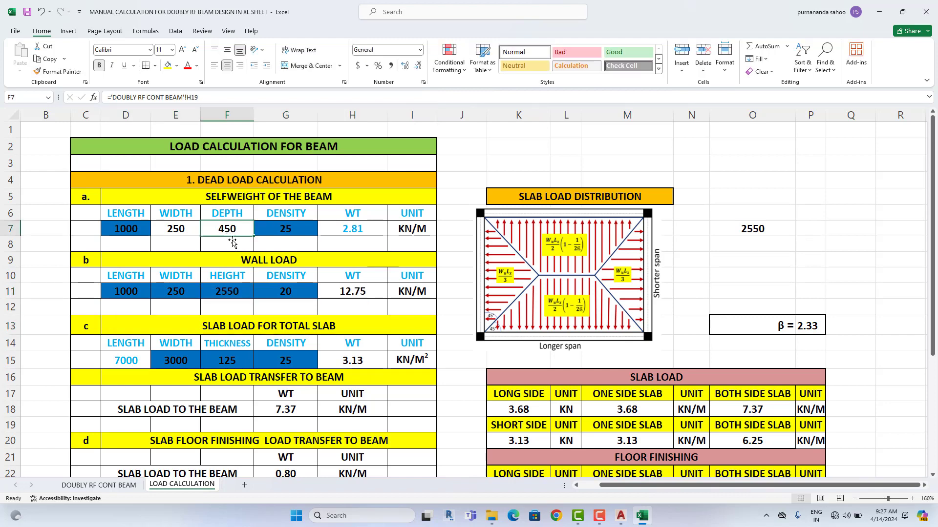
{"action": "left_click", "coordinate": [122, 486]}
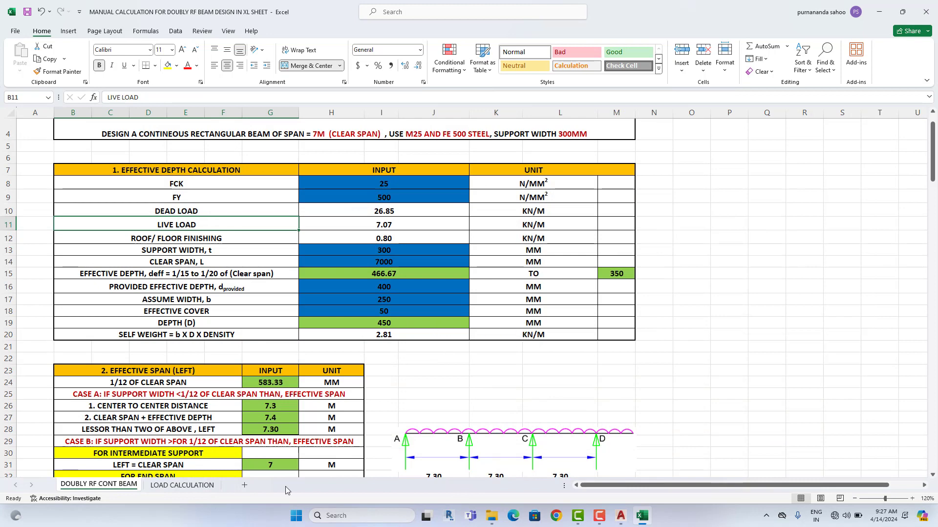
{"action": "left_click", "coordinate": [182, 485]}
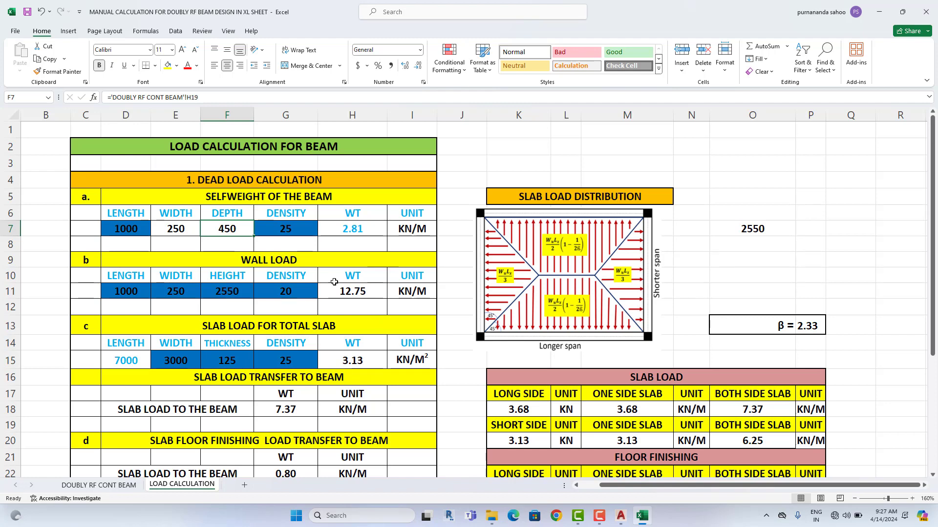
{"action": "left_click", "coordinate": [293, 288]}
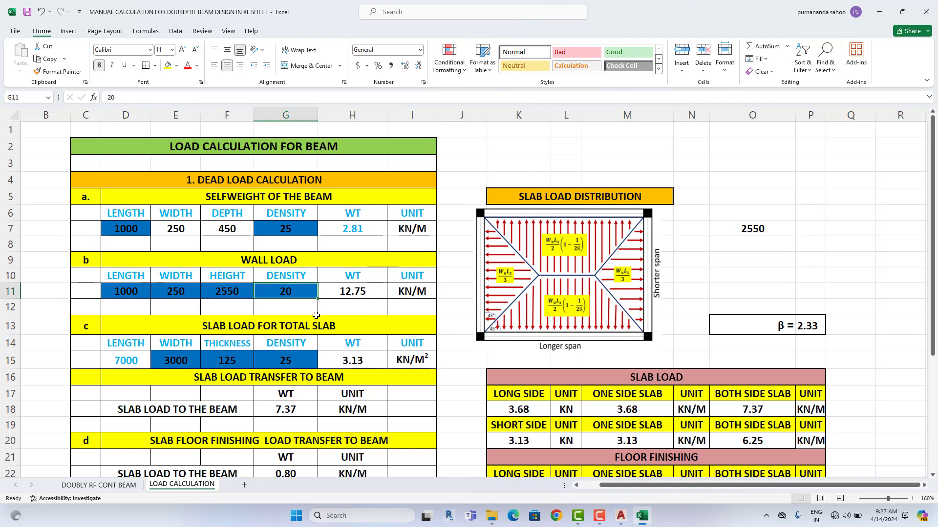
{"action": "left_click", "coordinate": [377, 292]}
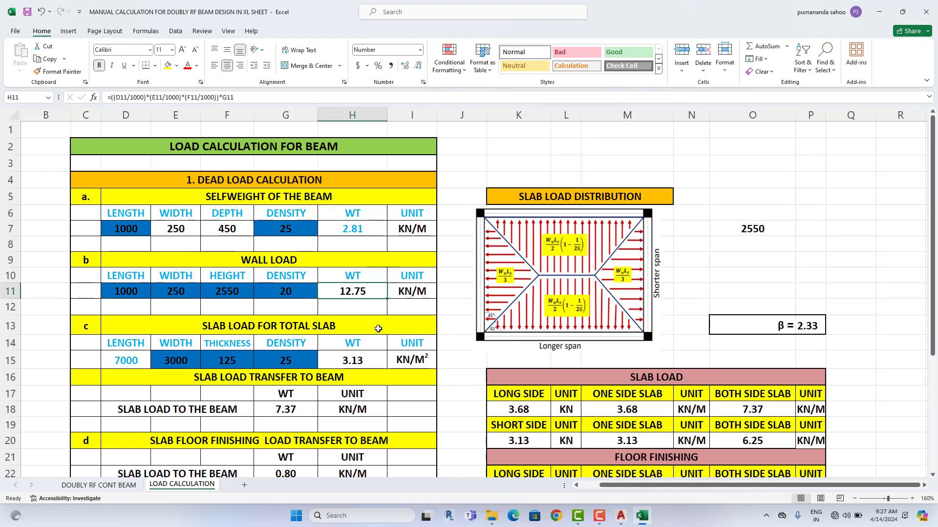
Step: Review the total slab's length, width, thickness and density inputs in row 15, and inspect its weight formula in H15
{"action": "scroll", "coordinate": [378, 329], "scroll_direction": "down", "scroll_amount": 2}
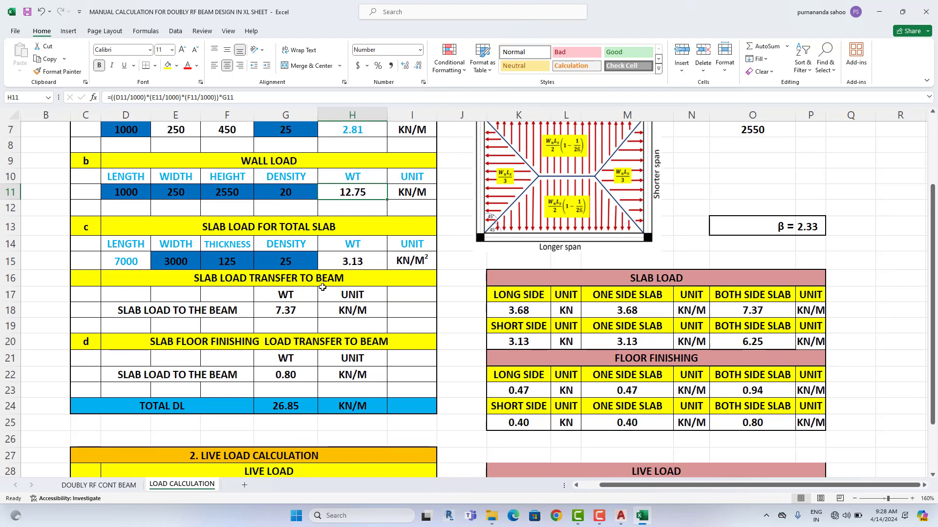
{"action": "left_click", "coordinate": [128, 265]}
{"action": "left_click", "coordinate": [172, 264]}
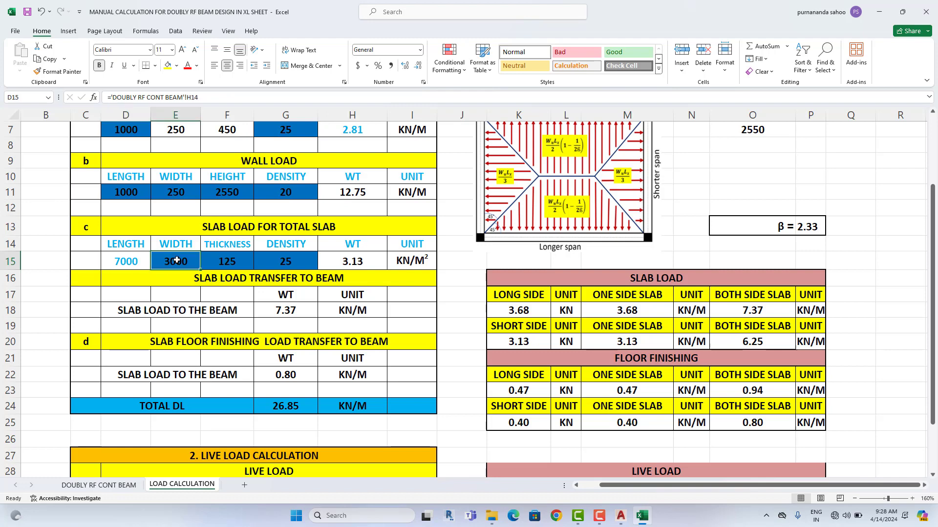
{"action": "left_click", "coordinate": [227, 263]}
{"action": "left_click", "coordinate": [273, 263]}
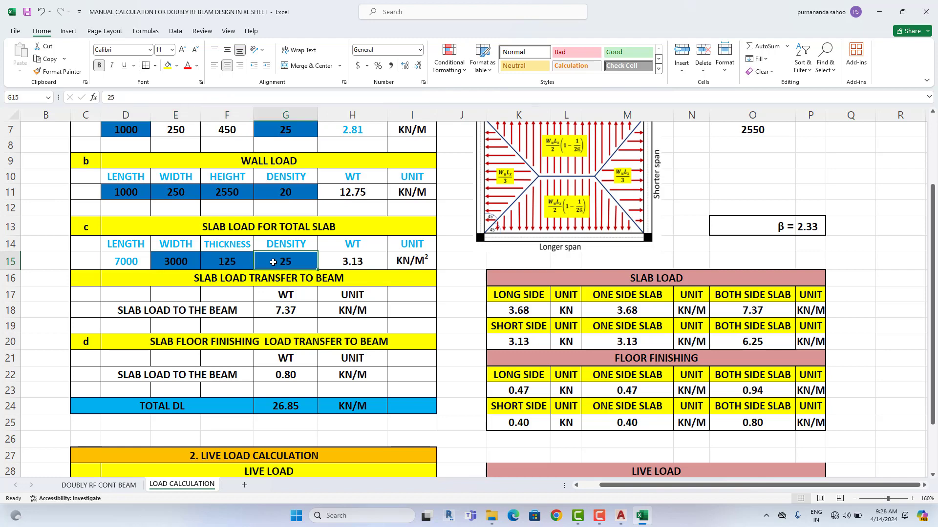
{"action": "left_click", "coordinate": [132, 263]}
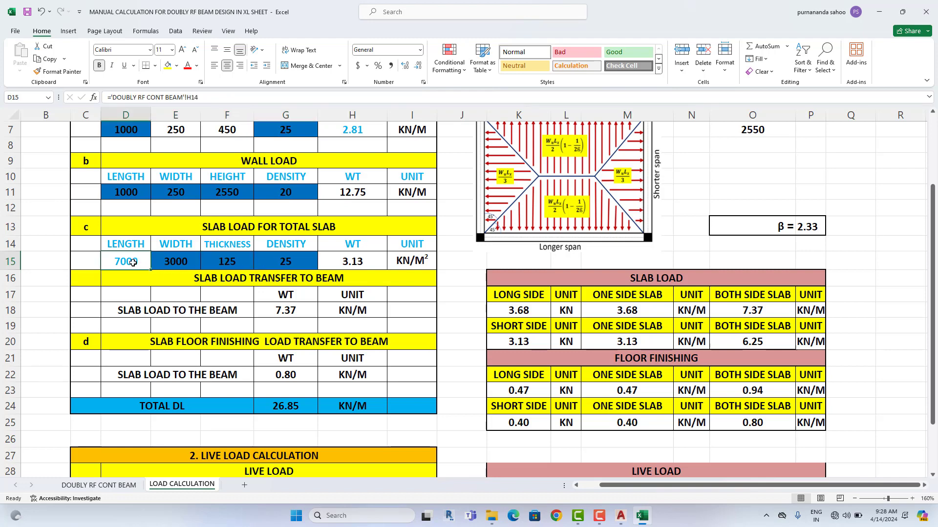
{"action": "left_click", "coordinate": [195, 262]}
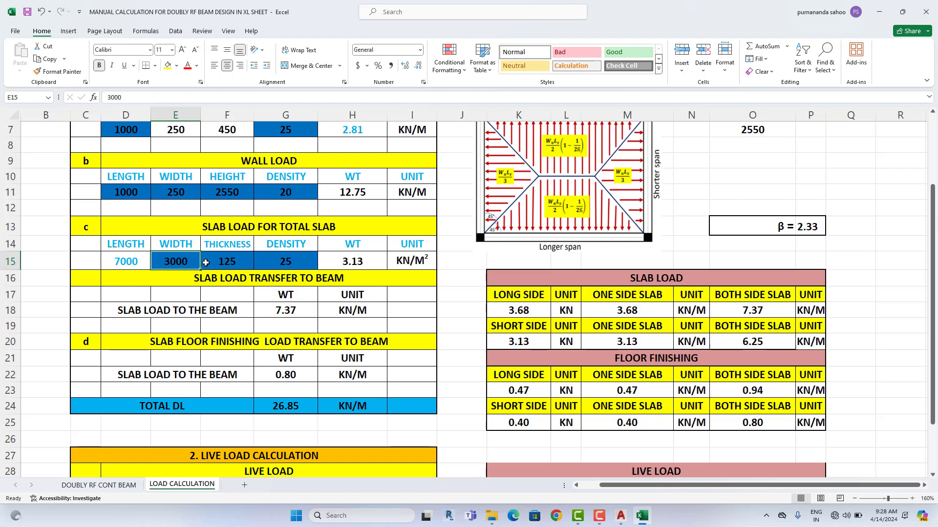
{"action": "left_click", "coordinate": [244, 266]}
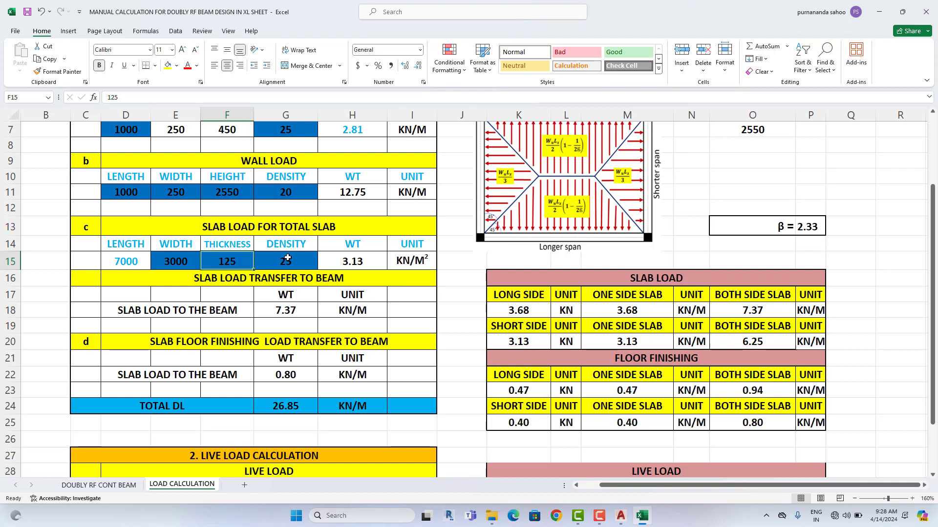
{"action": "left_click", "coordinate": [298, 260]}
{"action": "left_click", "coordinate": [354, 259]}
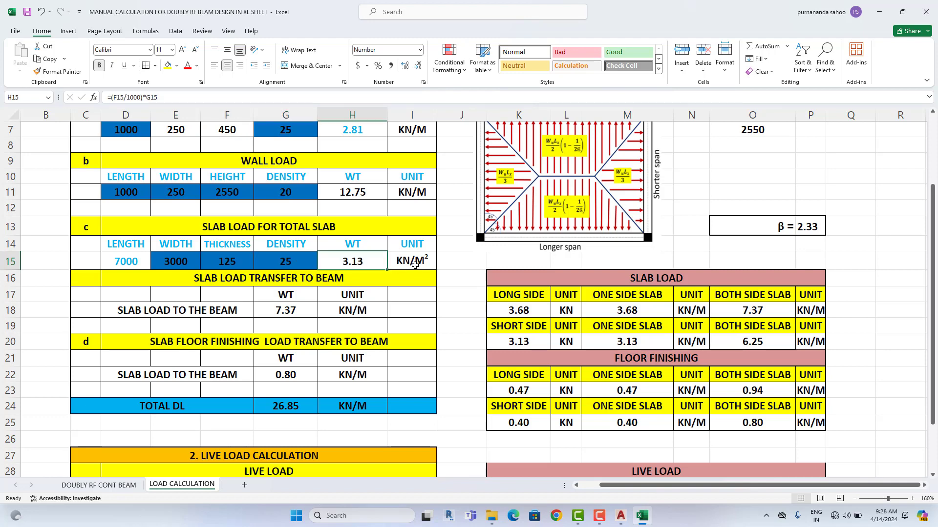
Step: Inspect the β formula in cell P13, which divides slab length by slab width, without changing it
{"action": "scroll", "coordinate": [415, 265], "scroll_direction": "up", "scroll_amount": 1}
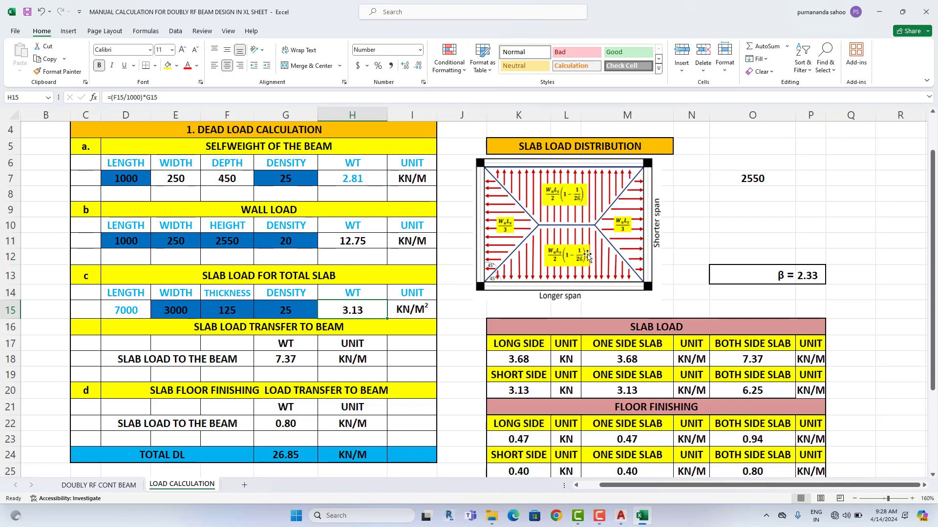
{"action": "left_click", "coordinate": [810, 277]}
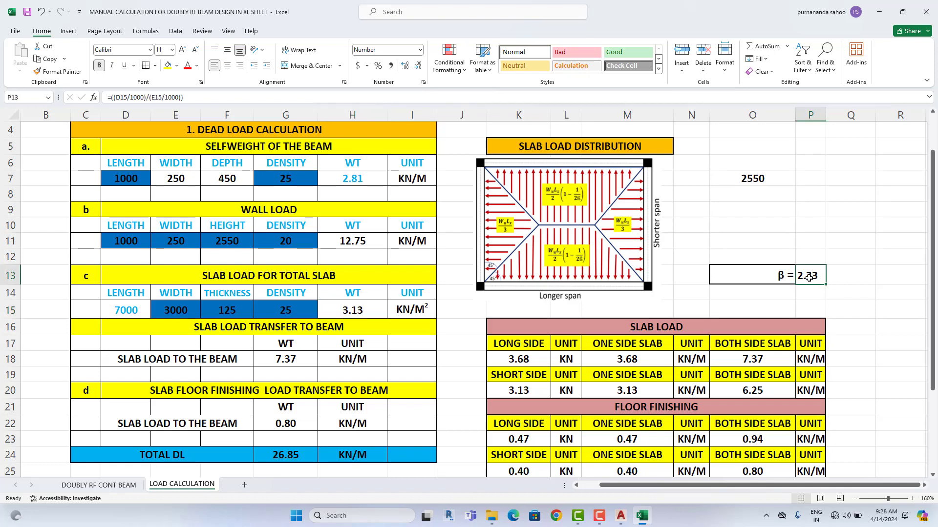
{"action": "left_click", "coordinate": [160, 97]}
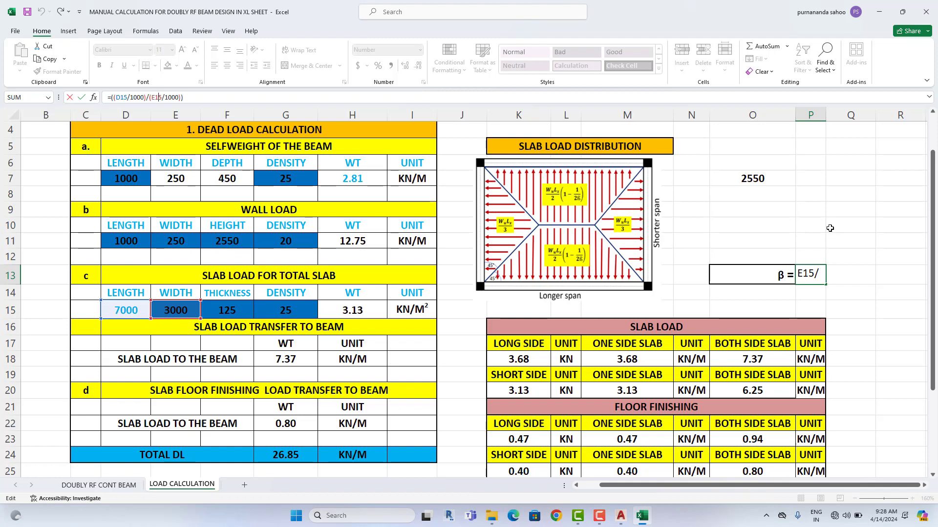
{"action": "left_click", "coordinate": [755, 222]}
{"action": "left_click", "coordinate": [832, 294]}
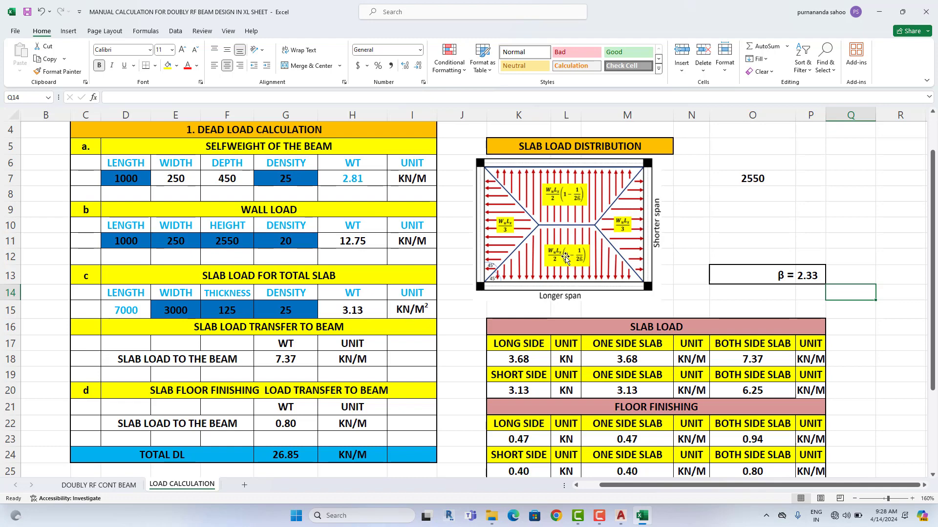
Step: Compare the long side and short side slab load formulas in K18 and K20 with the slab load distribution diagram
{"action": "scroll", "coordinate": [579, 254], "scroll_direction": "down", "scroll_amount": 1}
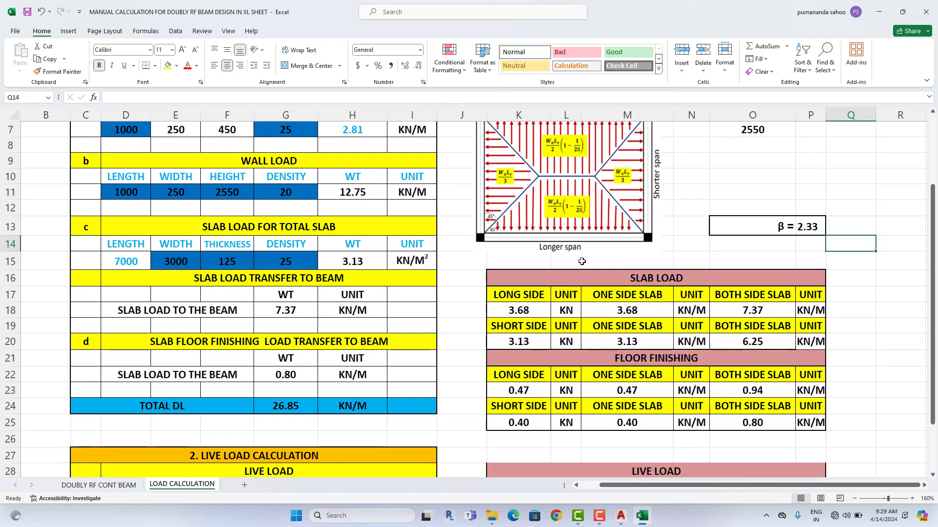
{"action": "left_click", "coordinate": [516, 317]}
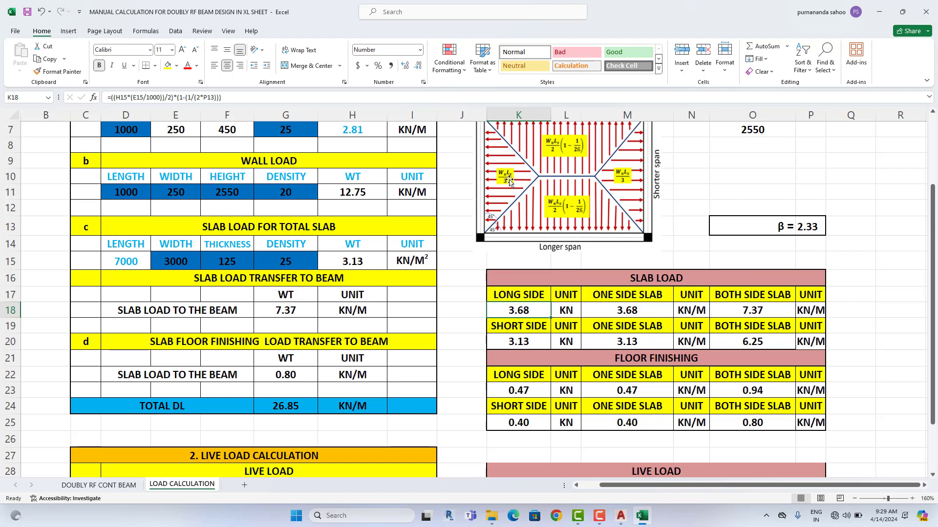
{"action": "left_click", "coordinate": [533, 340]}
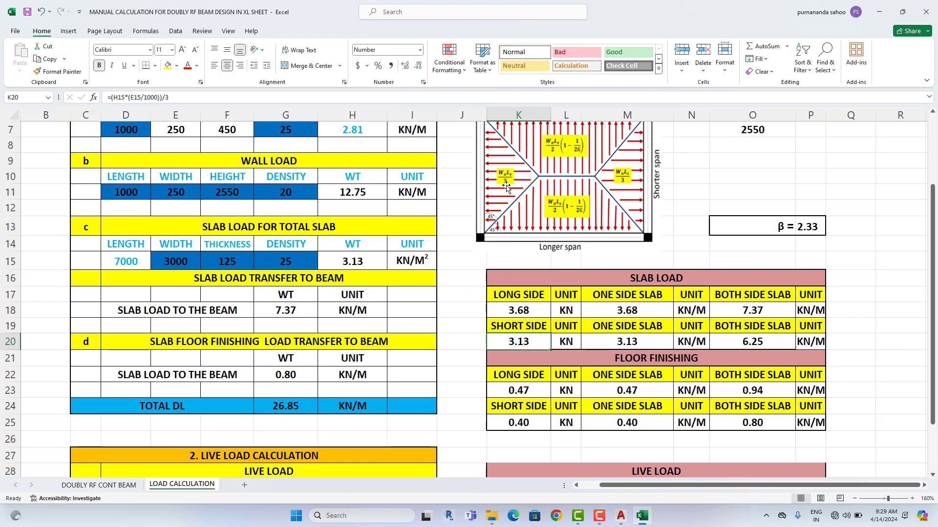
Step: Compare the one side slab load in M20 with the short side load and the slab load distribution diagram
{"action": "scroll", "coordinate": [493, 211], "scroll_direction": "up", "scroll_amount": 1}
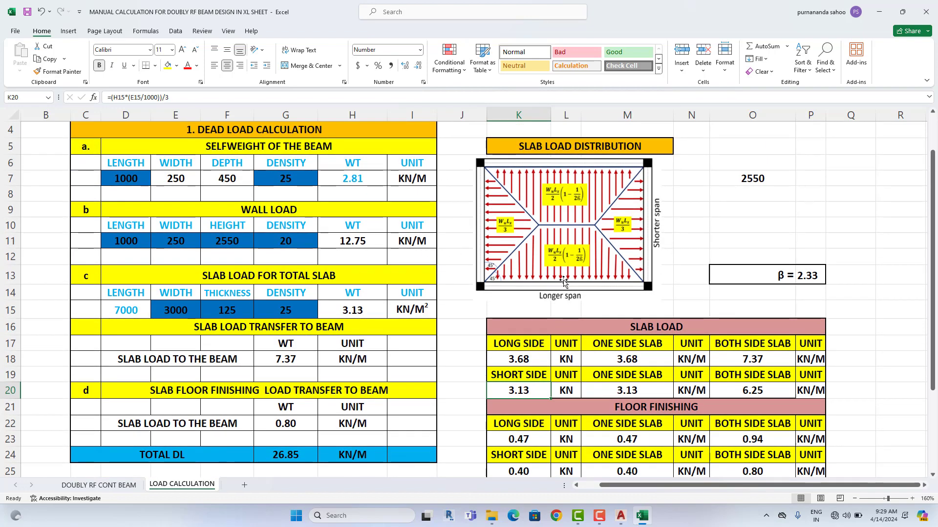
{"action": "scroll", "coordinate": [594, 298], "scroll_direction": "down", "scroll_amount": 1}
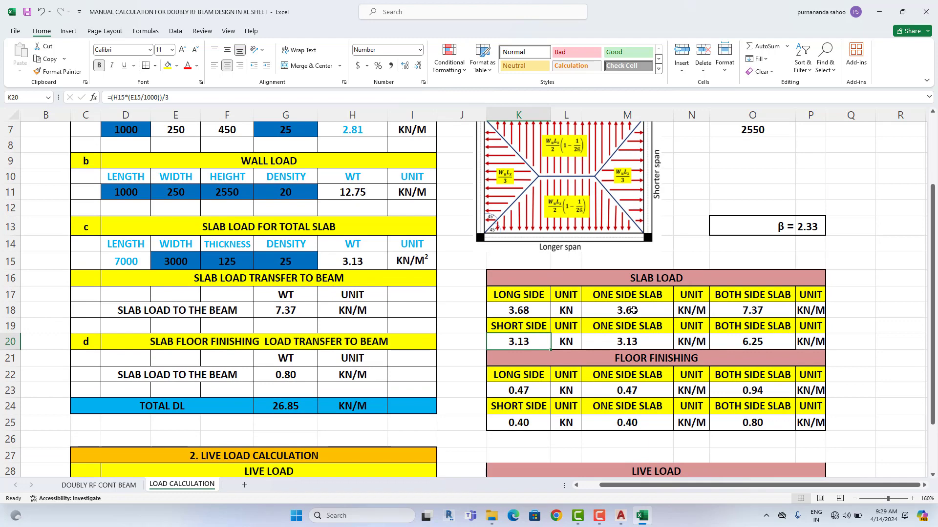
{"action": "left_click", "coordinate": [639, 342]}
{"action": "scroll", "coordinate": [640, 343], "scroll_direction": "up", "scroll_amount": 1}
{"action": "scroll", "coordinate": [641, 343], "scroll_direction": "up", "scroll_amount": 1}
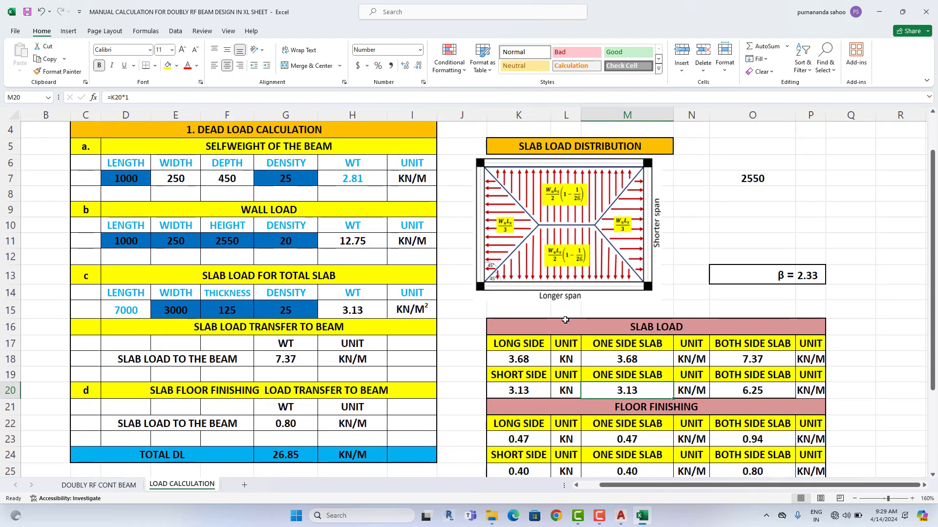
{"action": "scroll", "coordinate": [716, 344], "scroll_direction": "down", "scroll_amount": 1}
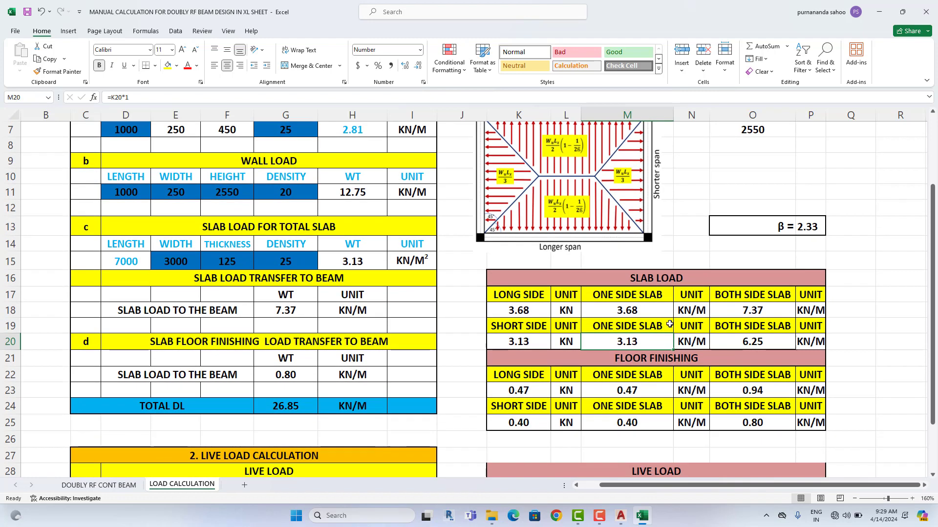
Step: Inspect the both side slab formulas in O18 and O20, which double the one side slab loads
{"action": "left_click", "coordinate": [755, 313]}
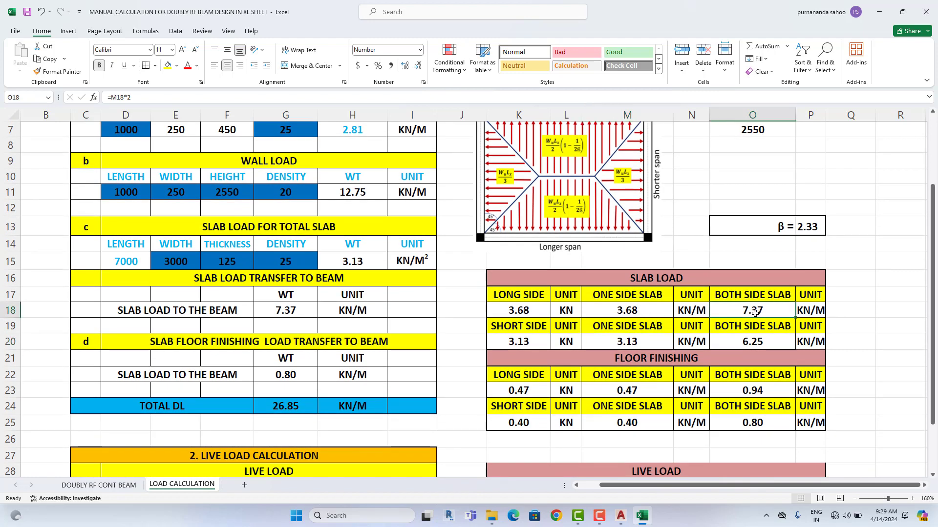
{"action": "left_click", "coordinate": [752, 346]}
{"action": "left_click", "coordinate": [764, 314]}
{"action": "left_click", "coordinate": [761, 343]}
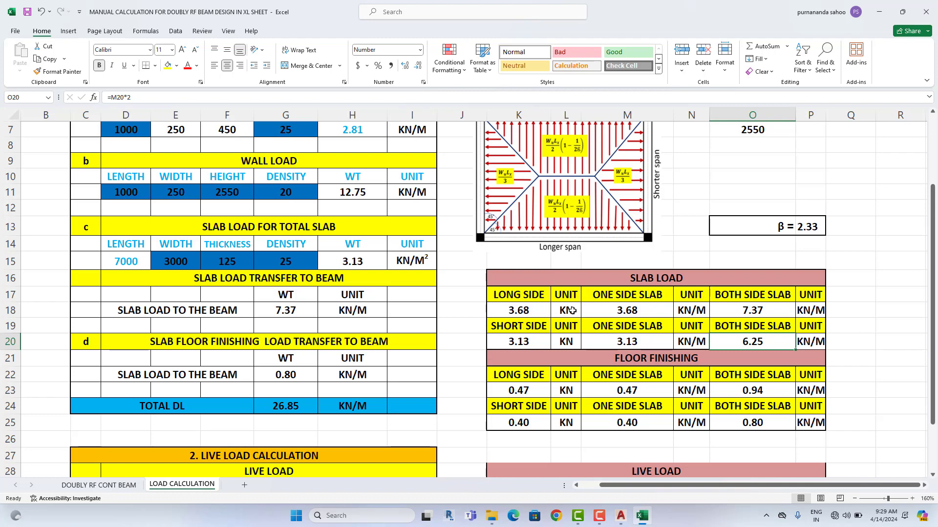
{"action": "left_click", "coordinate": [653, 310]}
{"action": "left_click", "coordinate": [773, 311]}
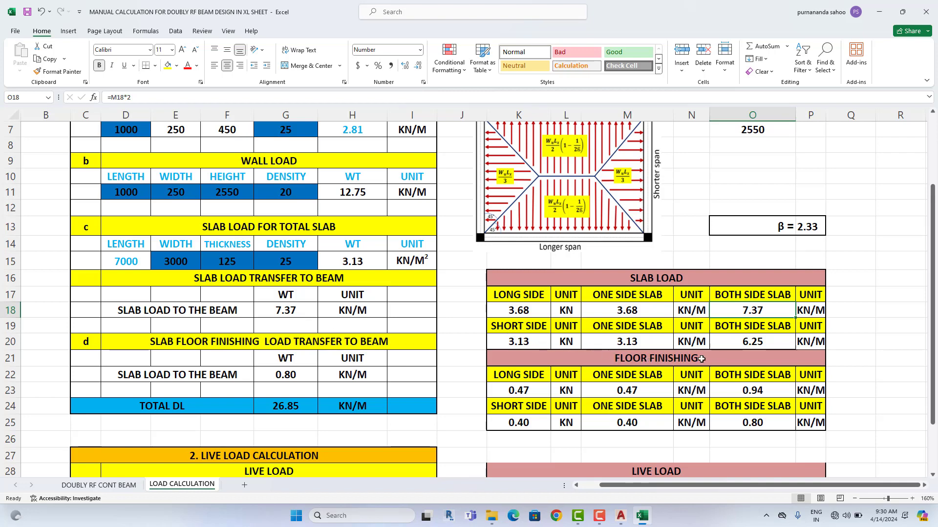
Step: Check the cell link in G22 and compare the long side floor finishing formula in K23 with the slab load distribution diagram
{"action": "scroll", "coordinate": [672, 358], "scroll_direction": "down", "scroll_amount": 1}
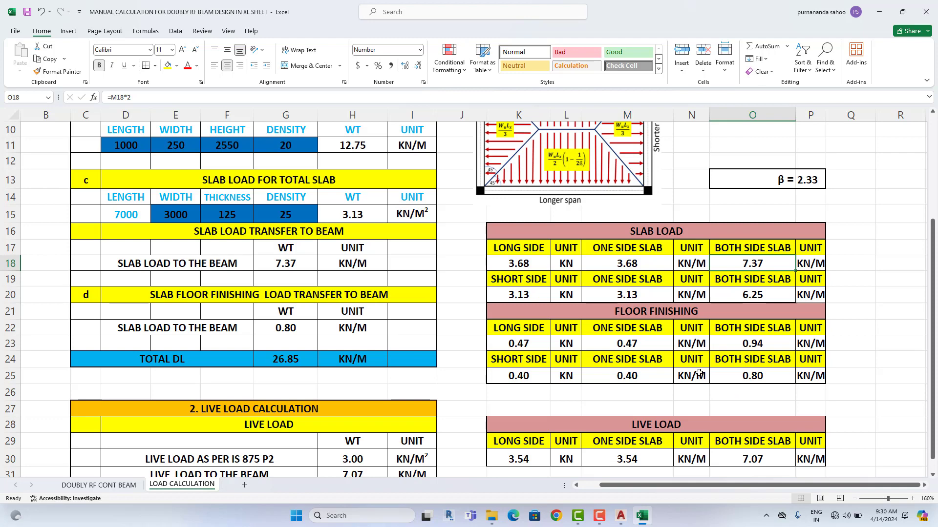
{"action": "left_click", "coordinate": [304, 330]}
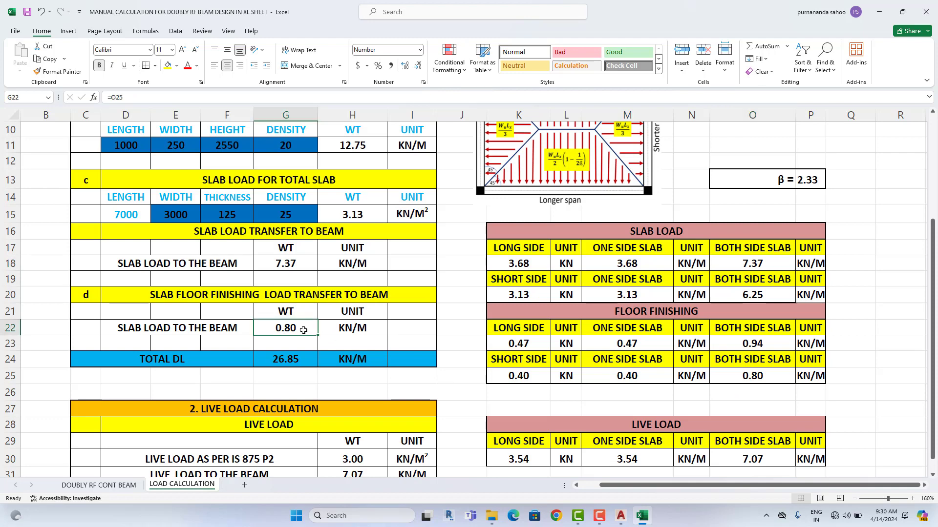
{"action": "left_click", "coordinate": [544, 343]}
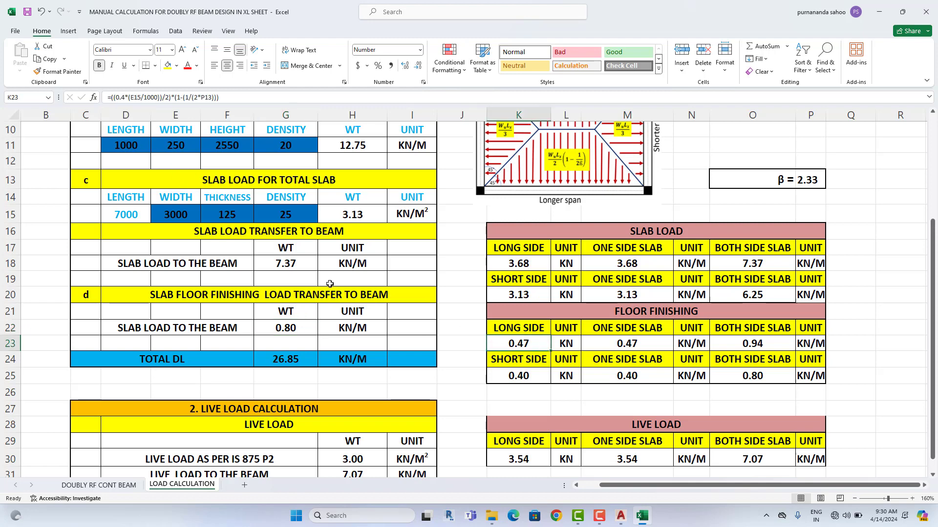
{"action": "scroll", "coordinate": [372, 324], "scroll_direction": "up", "scroll_amount": 1}
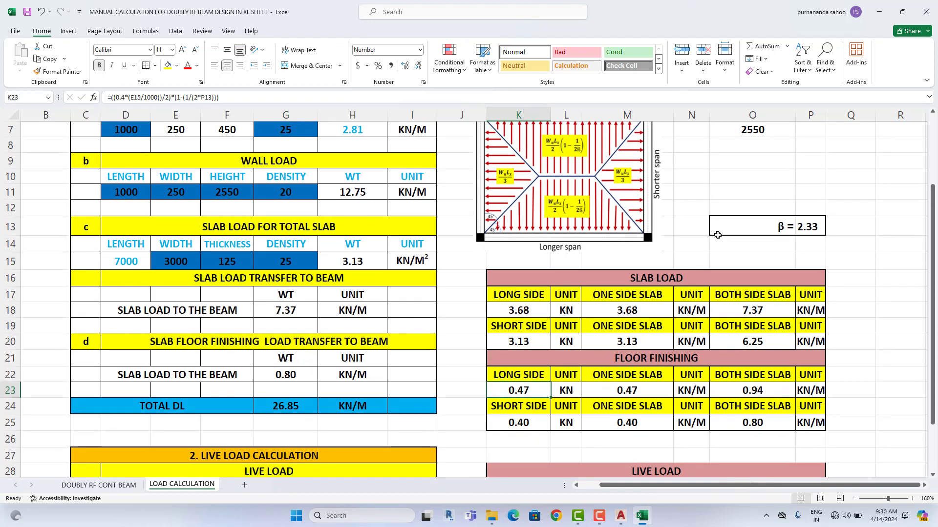
{"action": "scroll", "coordinate": [305, 364], "scroll_direction": "up", "scroll_amount": 1}
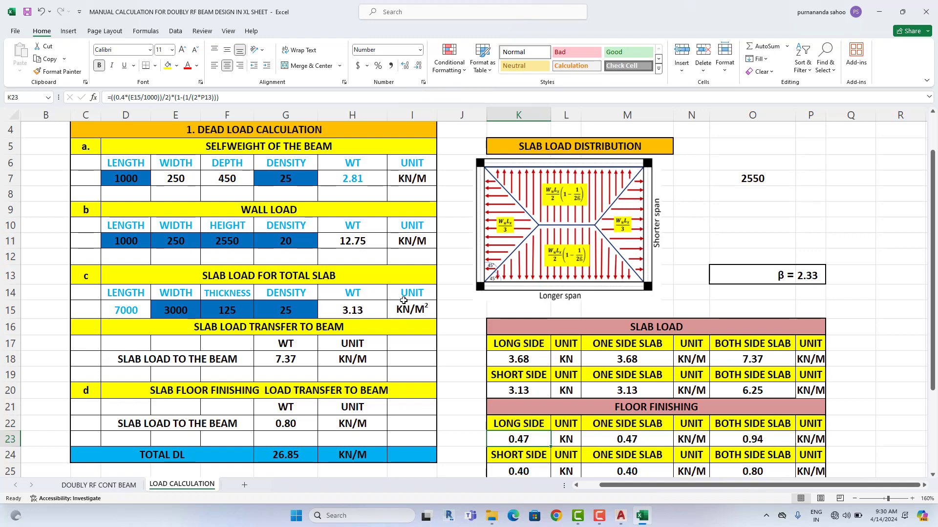
Step: Add the note "FLOOR FINISHING =0.4KN/SQM" in cell O9
{"action": "left_click", "coordinate": [738, 215]}
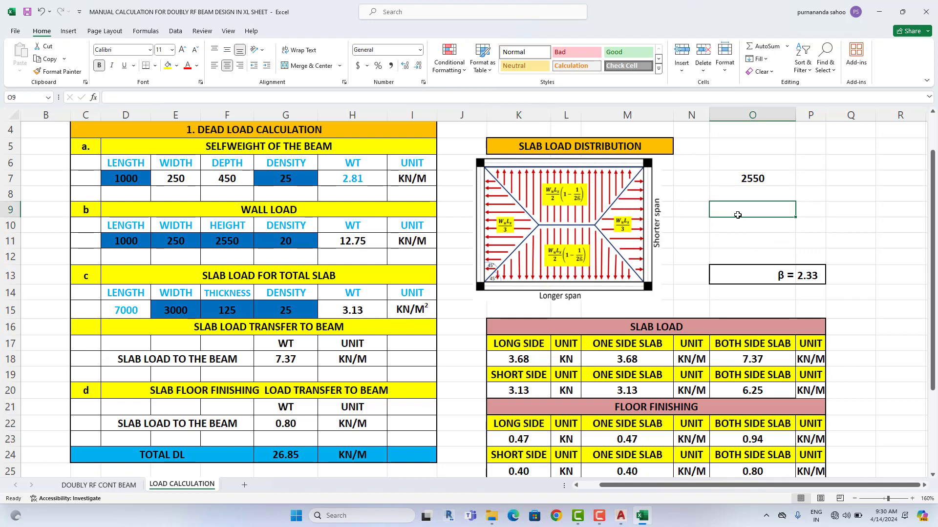
{"action": "type", "text": "FLOOR"}
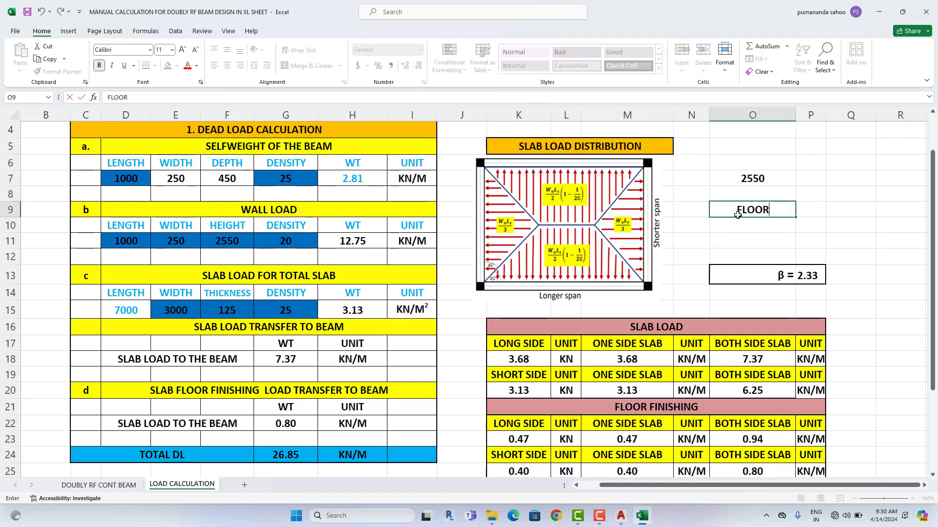
{"action": "type", "text": " N"}
{"action": "key", "text": "BackSpace"}
{"action": "type", "text": "FINISHING"}
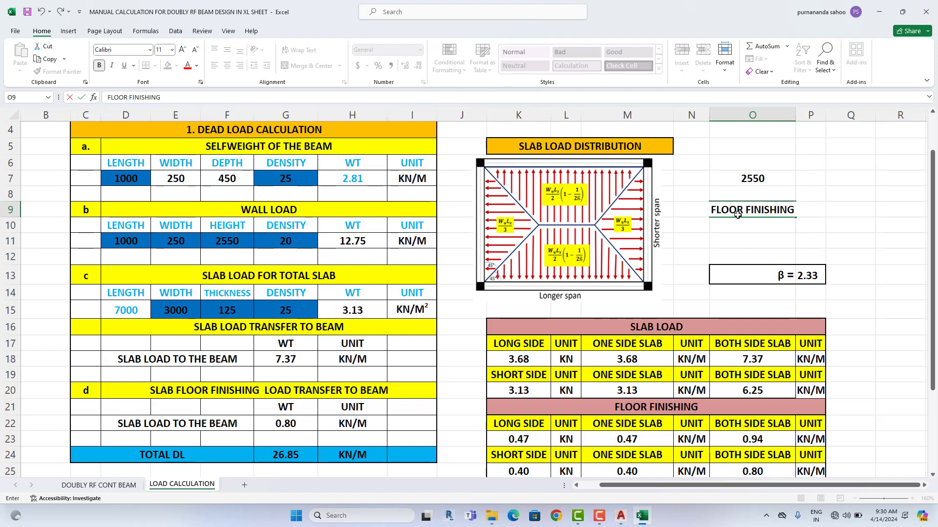
{"action": "type", "text": " ="}
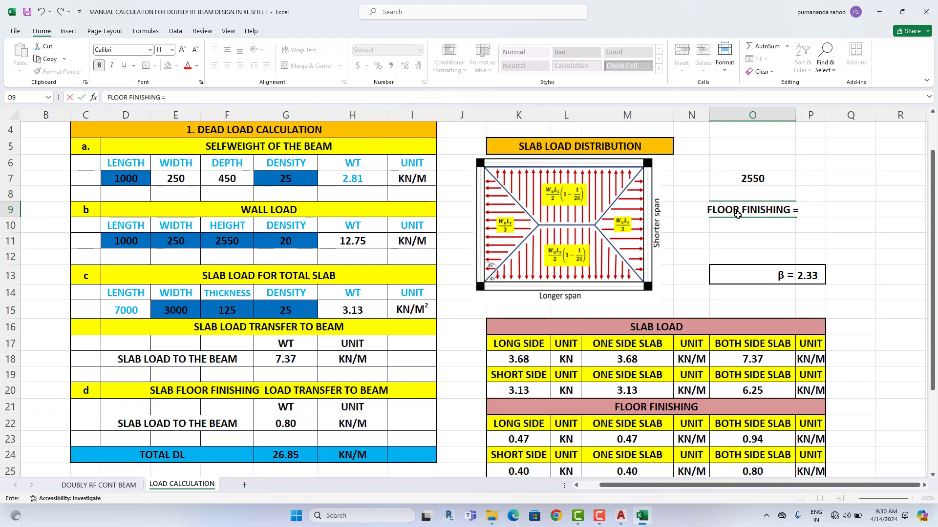
{"action": "type", "text": "0"}
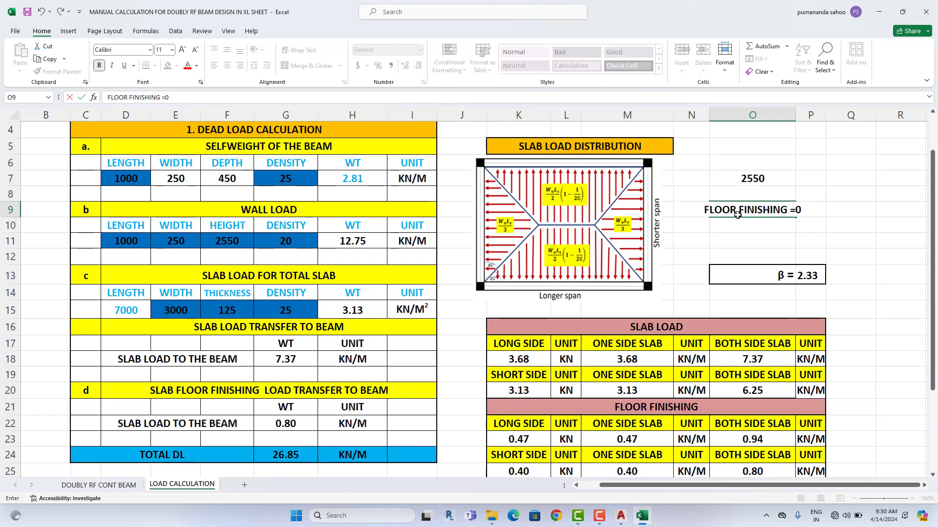
{"action": "type", "text": ".4KN"}
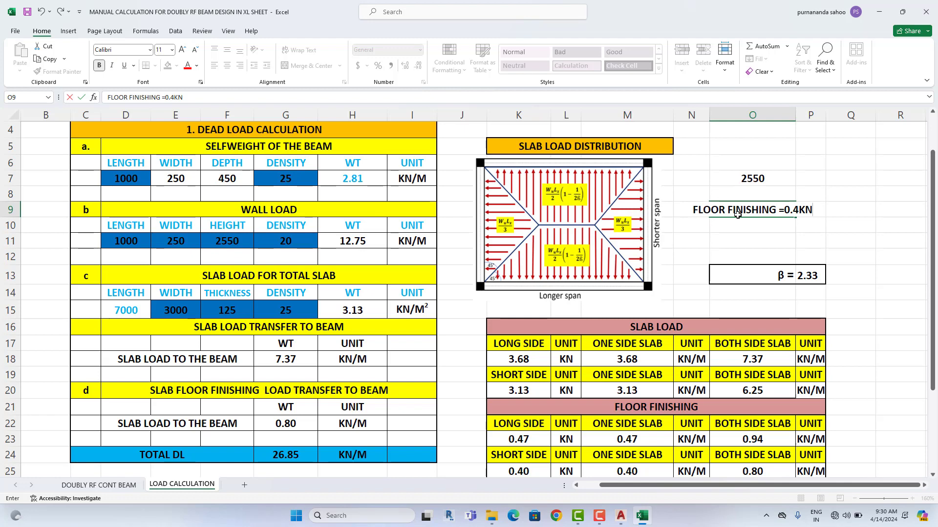
{"action": "type", "text": "/SQM"}
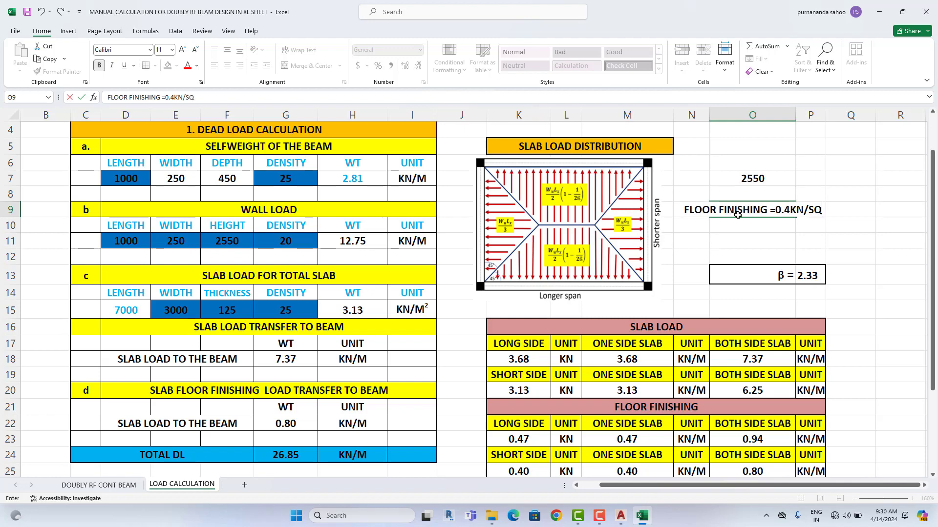
{"action": "left_click", "coordinate": [725, 245]}
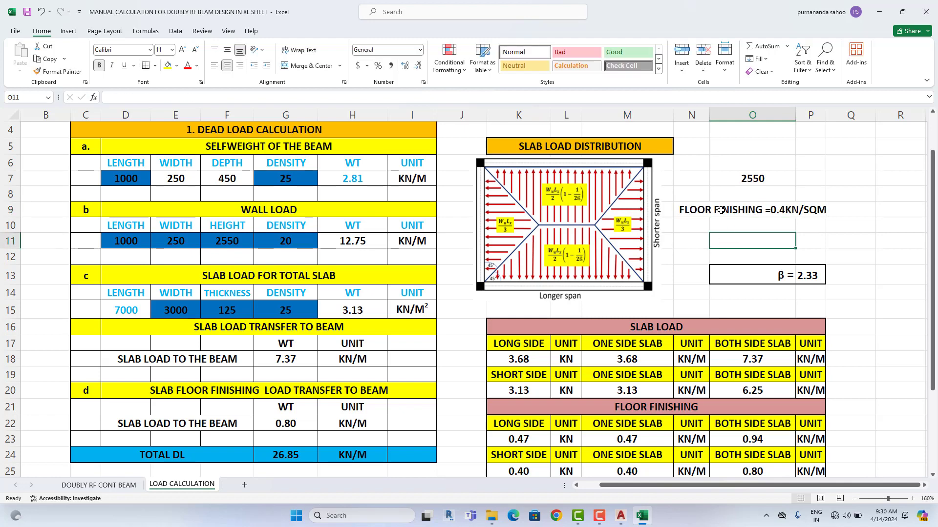
Step: Merge and center the floor finishing note across O9:R9
{"action": "left_click_drag", "start_coordinate": [722, 211], "coordinate": [906, 210]}
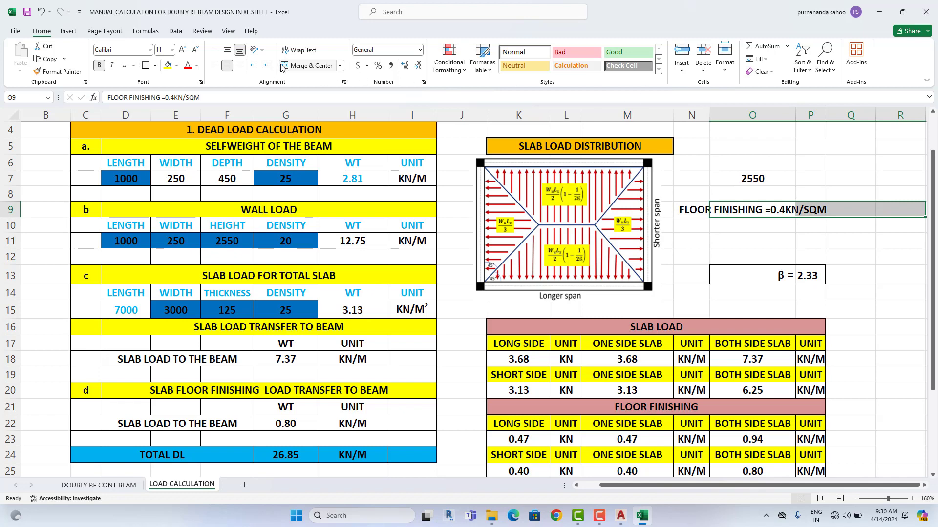
{"action": "left_click", "coordinate": [307, 65]}
{"action": "left_click", "coordinate": [764, 241]}
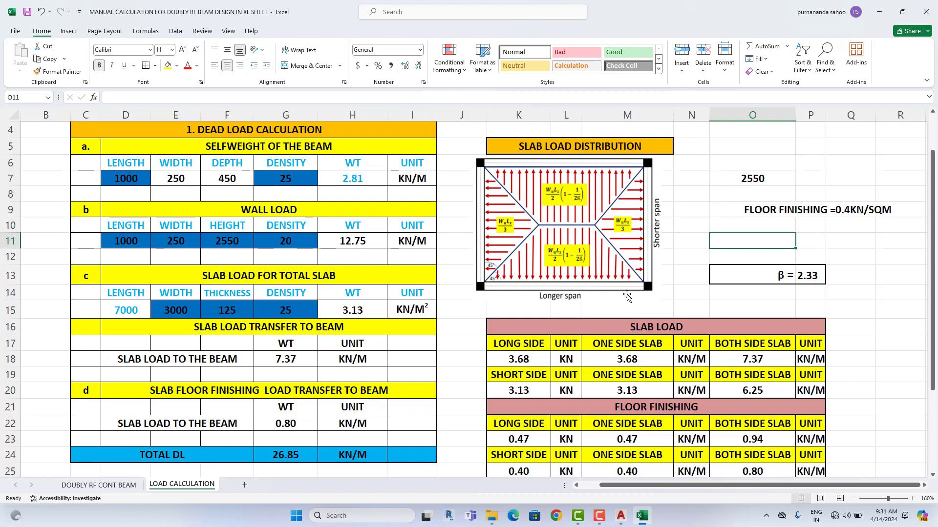
Step: Inspect the both side slab floor finishing formulas for the short side in O25 and the long side in O23
{"action": "scroll", "coordinate": [613, 298], "scroll_direction": "down", "scroll_amount": 1}
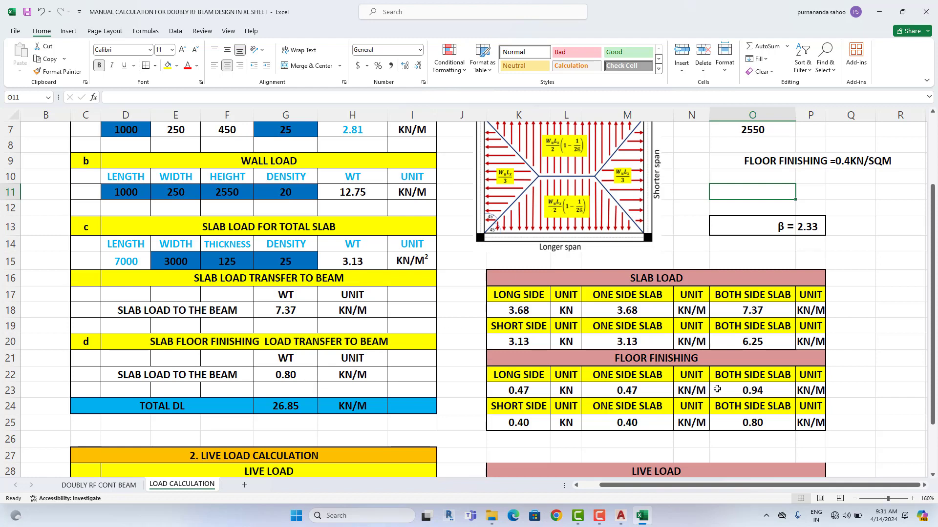
{"action": "left_click", "coordinate": [770, 424]}
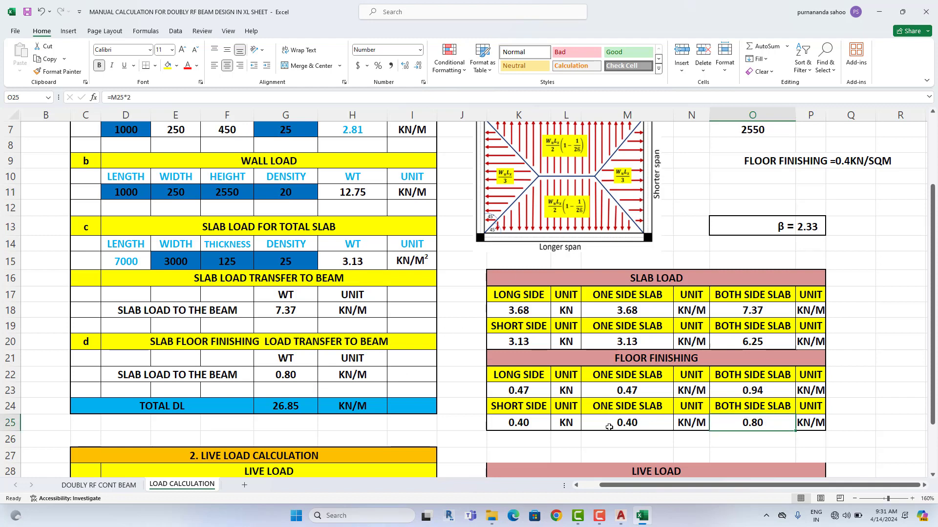
{"action": "left_click", "coordinate": [774, 392]}
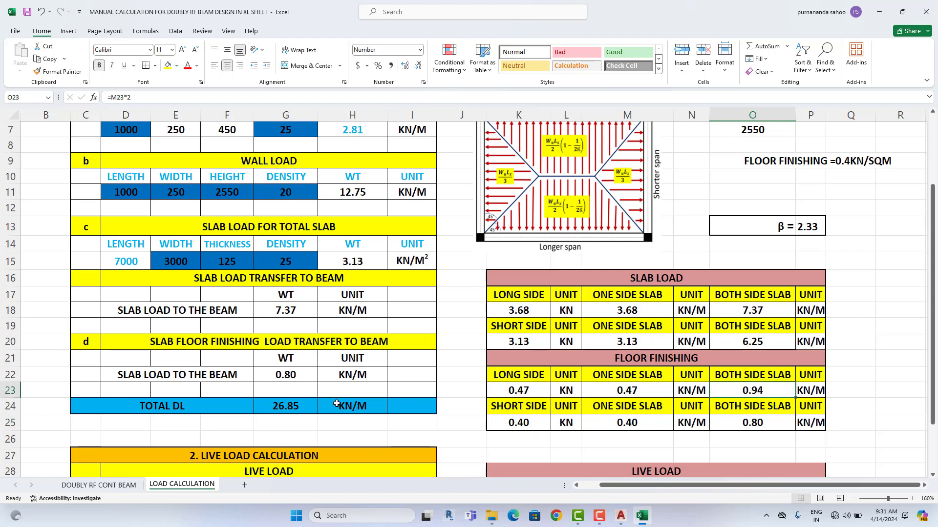
Step: Enter 0.94 as the floor finishing load to the beam in G22, and check how G18 links to the slab load table
{"action": "left_click", "coordinate": [310, 377]}
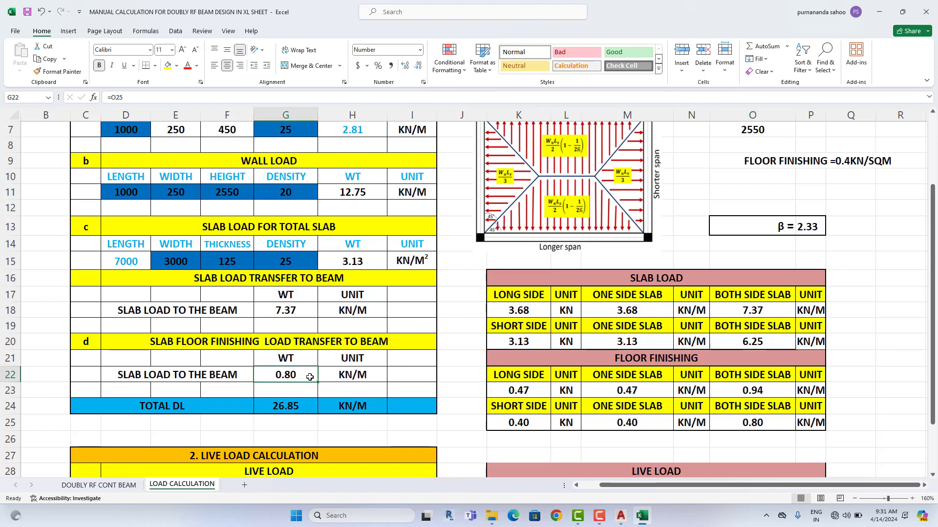
{"action": "type", "text": "0.94"}
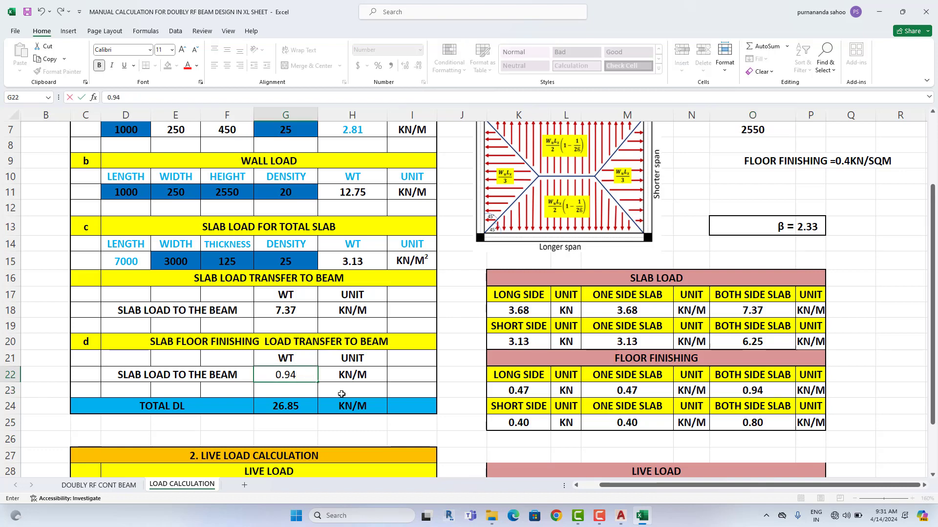
{"action": "left_click", "coordinate": [345, 394]}
{"action": "left_click", "coordinate": [293, 376]}
{"action": "left_click", "coordinate": [292, 311]}
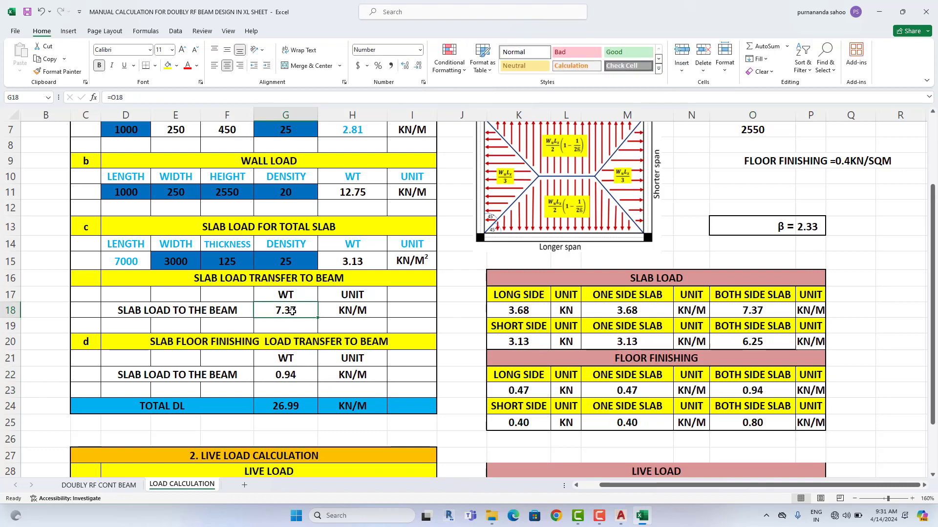
Step: Link the floor finishing load in G22 to the long side both side slab value with the formula =O23
{"action": "left_click", "coordinate": [287, 380]}
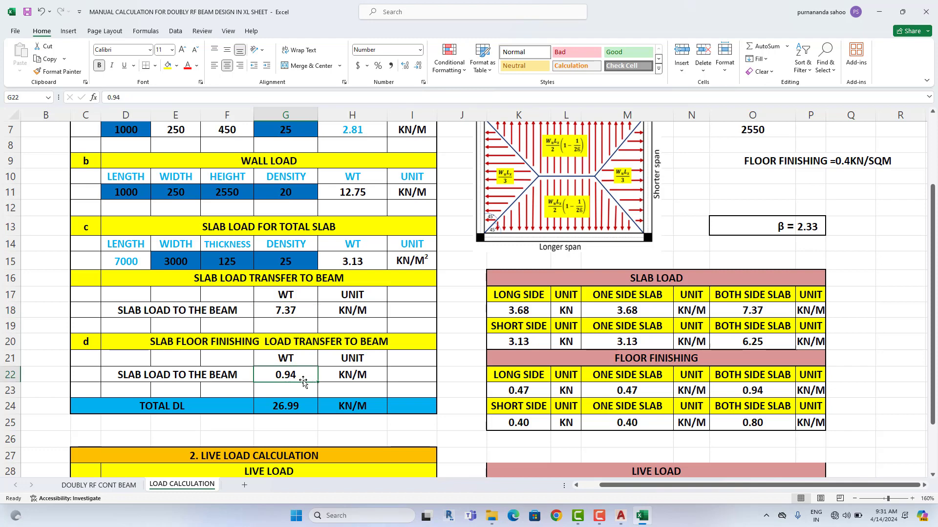
{"action": "type", "text": "="}
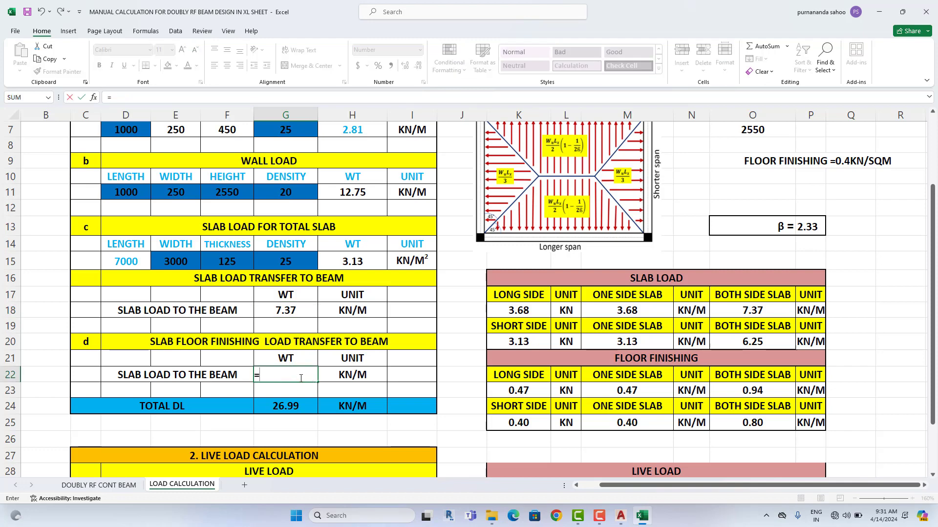
{"action": "left_click", "coordinate": [756, 390]}
{"action": "key", "text": "Return"}
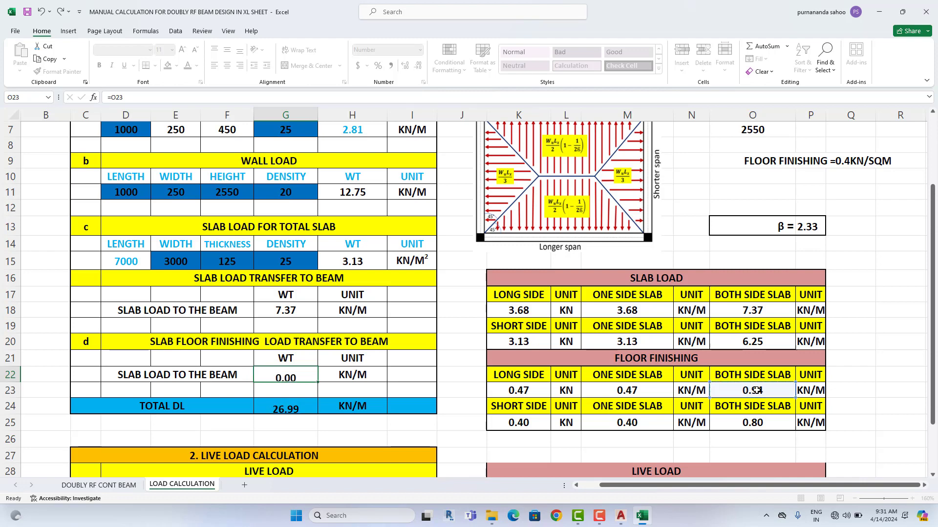
{"action": "left_click", "coordinate": [298, 376]}
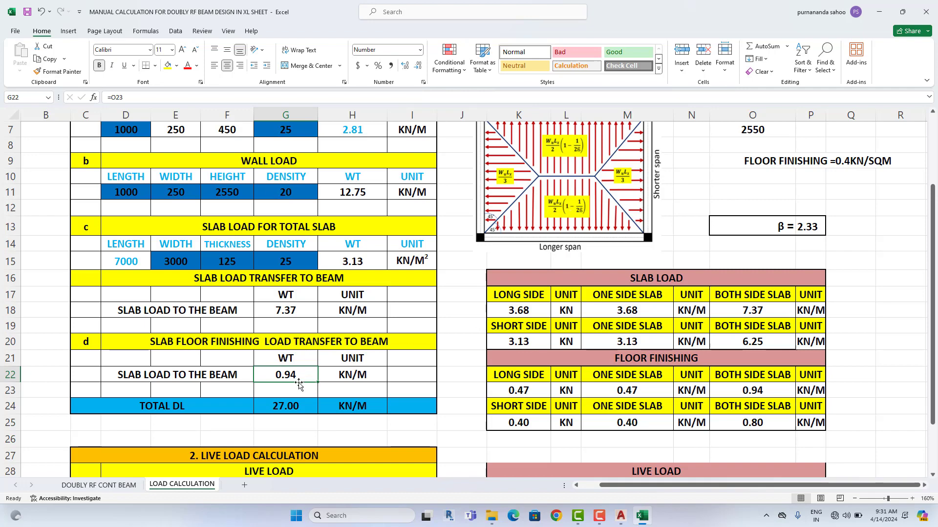
Step: Inspect the self weight, wall, slab and floor finishing load formulas in H7, H11, G18 and G22, and the total dead load formula in G24
{"action": "scroll", "coordinate": [299, 385], "scroll_direction": "down", "scroll_amount": 1}
{"action": "scroll", "coordinate": [301, 327], "scroll_direction": "up", "scroll_amount": 3}
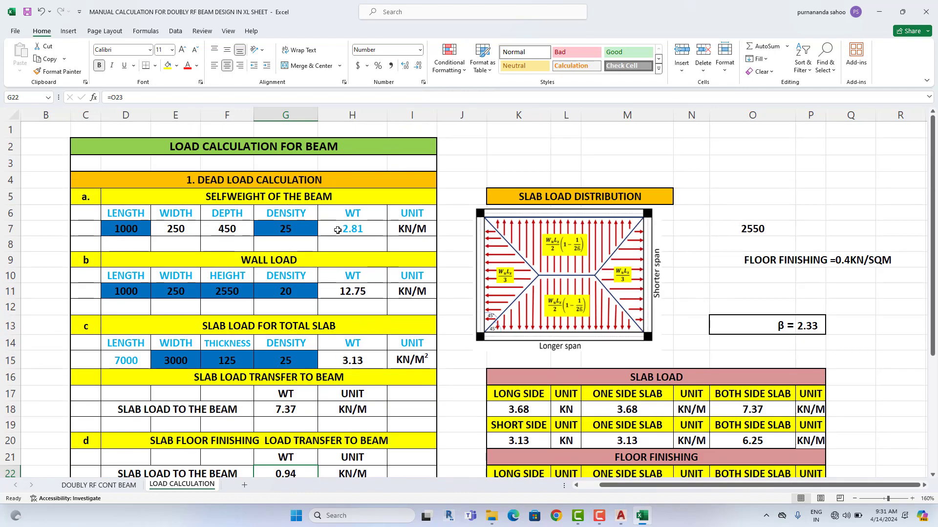
{"action": "left_click", "coordinate": [355, 229]}
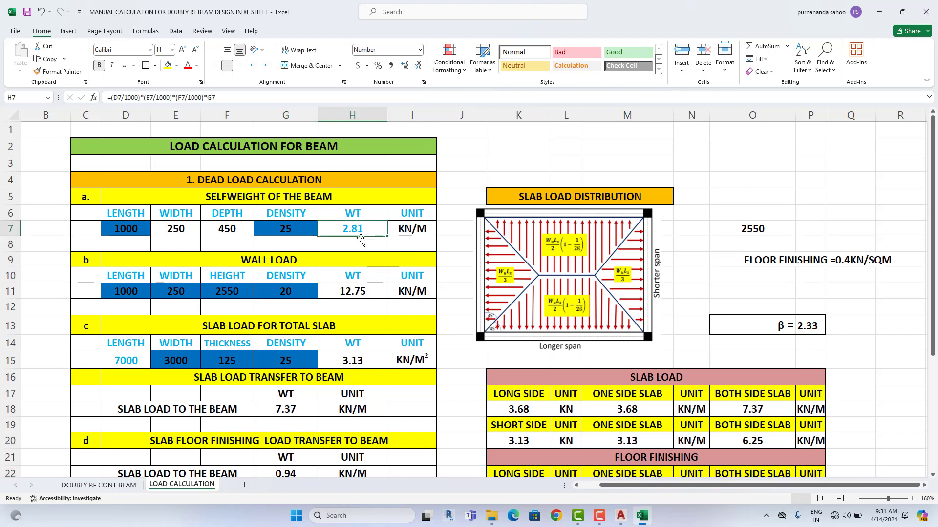
{"action": "left_click", "coordinate": [352, 293]}
{"action": "scroll", "coordinate": [352, 315], "scroll_direction": "down", "scroll_amount": 1}
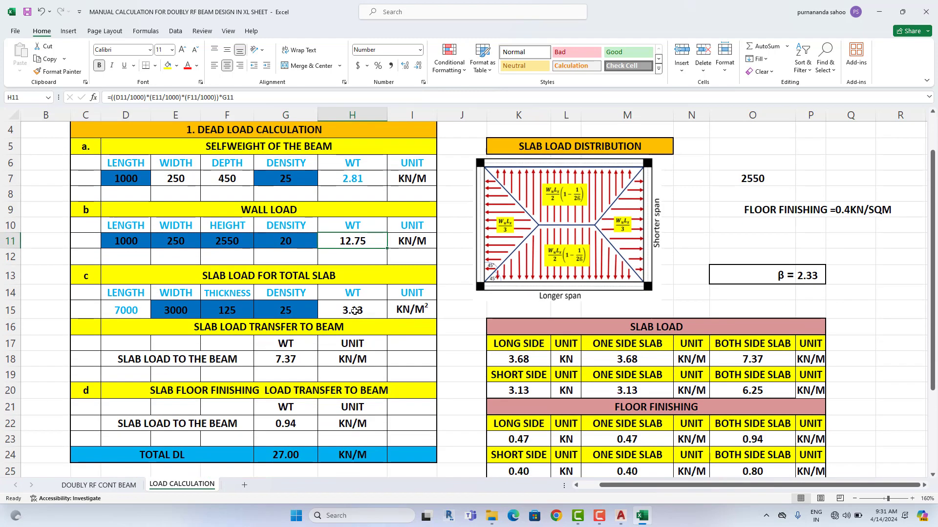
{"action": "left_click", "coordinate": [288, 362]}
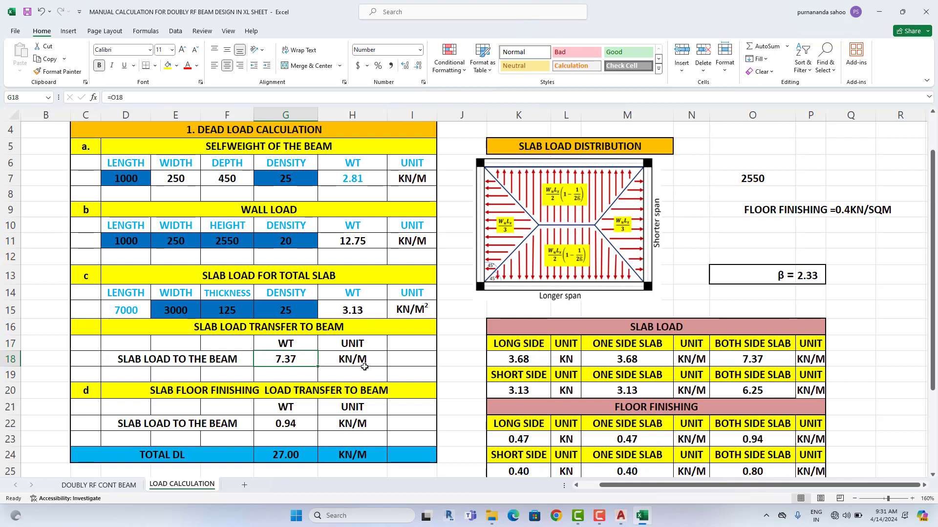
{"action": "scroll", "coordinate": [364, 366], "scroll_direction": "down", "scroll_amount": 3}
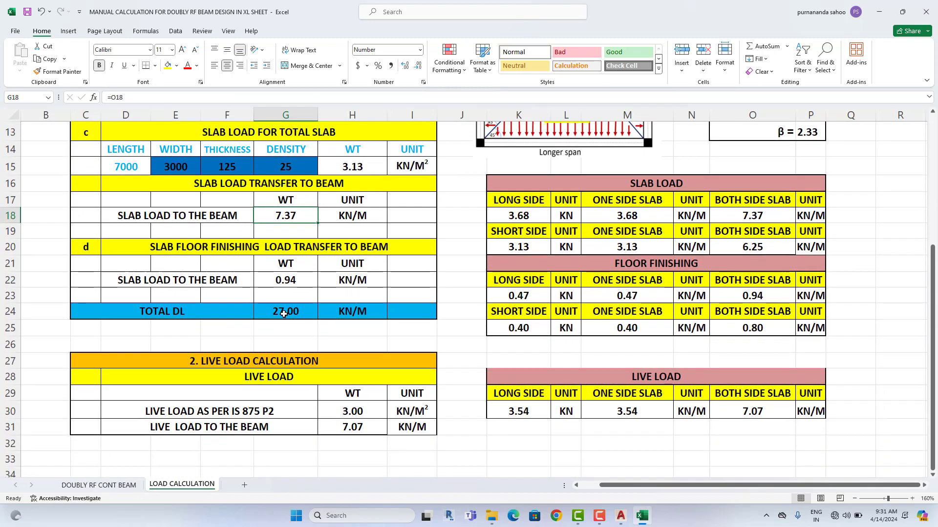
{"action": "left_click", "coordinate": [289, 282]}
{"action": "left_click", "coordinate": [290, 314]}
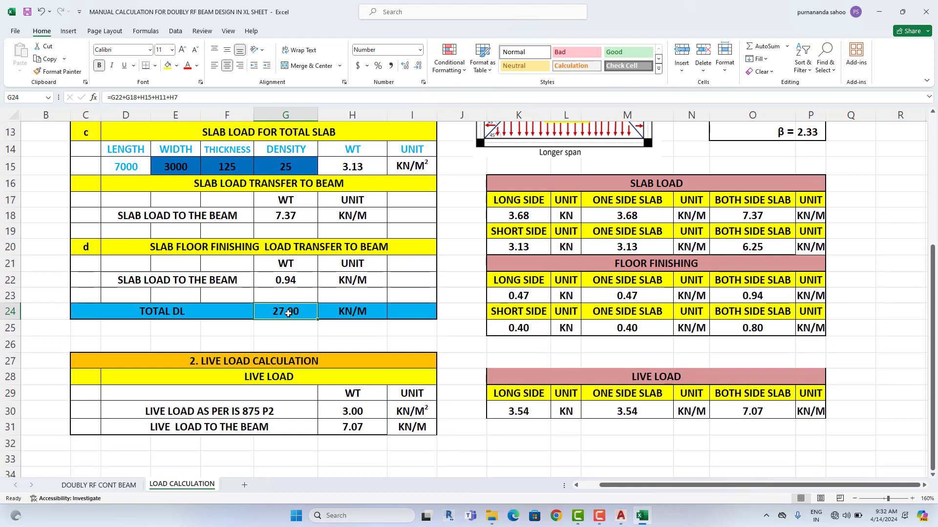
Step: Check how the dead load in H10 of the DOUBLY RF CONT BEAM sheet links to the LOAD CALCULATION sheet, and return to that sheet
{"action": "scroll", "coordinate": [287, 311], "scroll_direction": "down", "scroll_amount": 3}
{"action": "scroll", "coordinate": [288, 311], "scroll_direction": "up", "scroll_amount": 2}
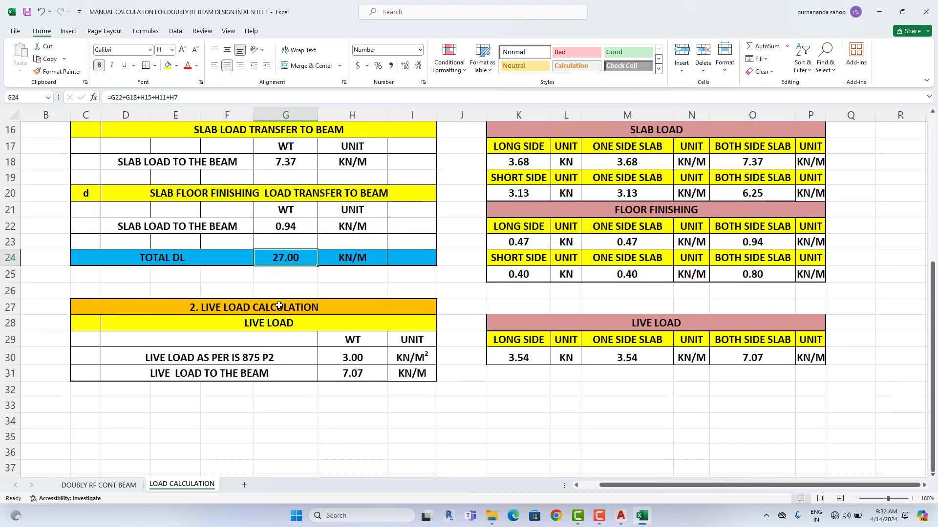
{"action": "left_click", "coordinate": [100, 485]}
{"action": "left_click", "coordinate": [407, 212]}
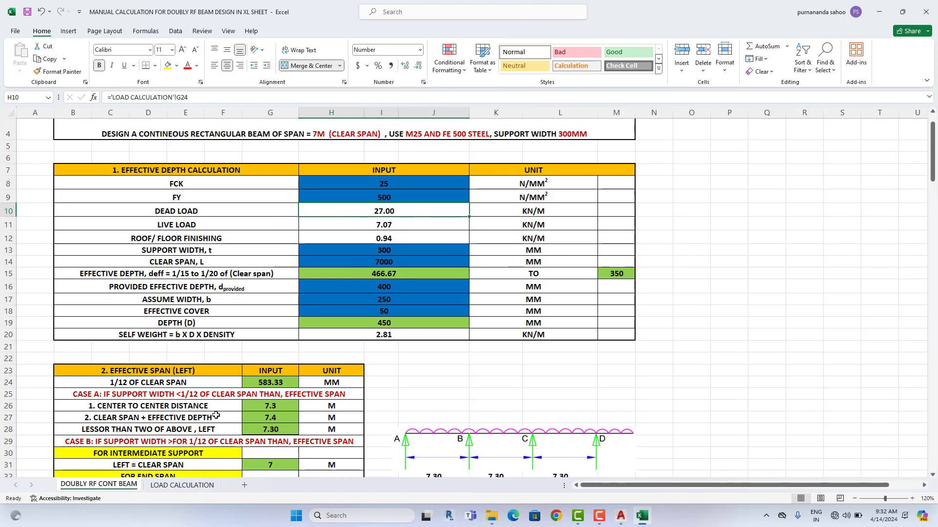
{"action": "left_click", "coordinate": [183, 486]}
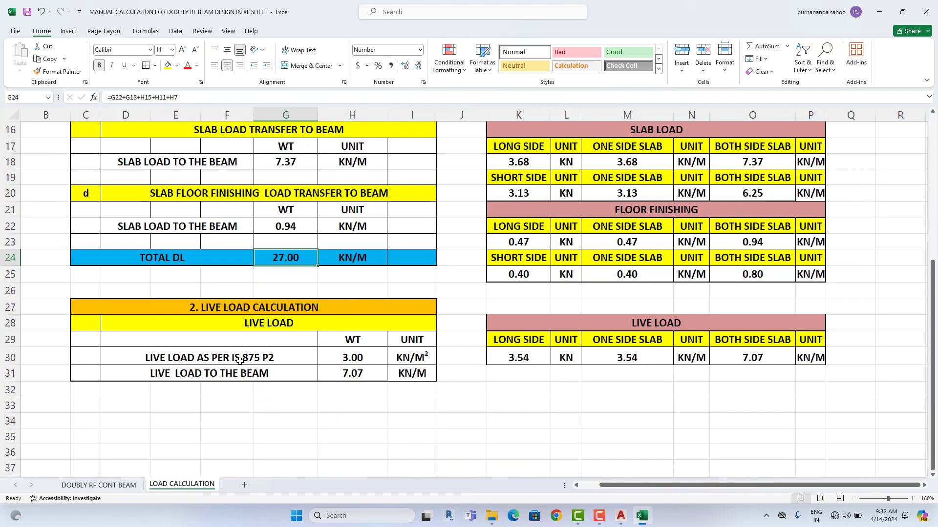
Step: Inspect the IS 875 live load in H30, the both side slab formula in O30 and the live load to the beam in H31
{"action": "left_click", "coordinate": [370, 354]}
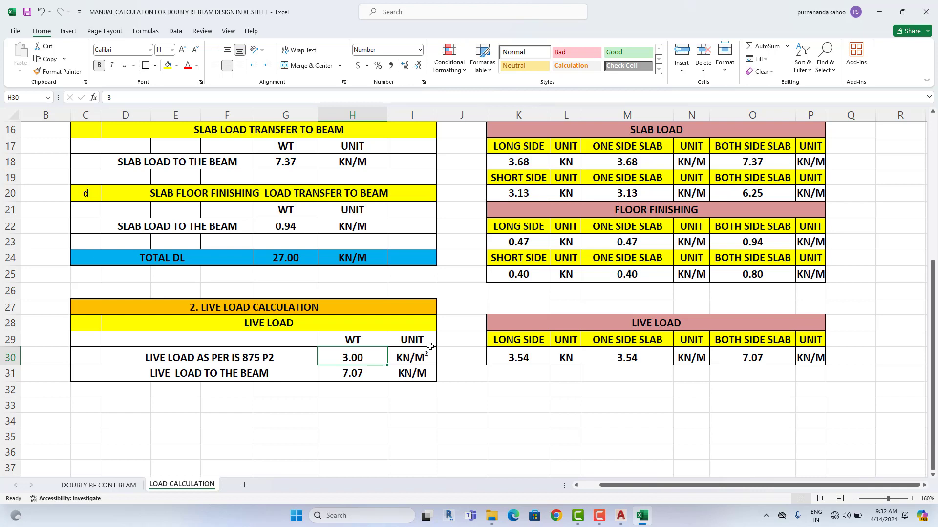
{"action": "scroll", "coordinate": [628, 300], "scroll_direction": "up", "scroll_amount": 3}
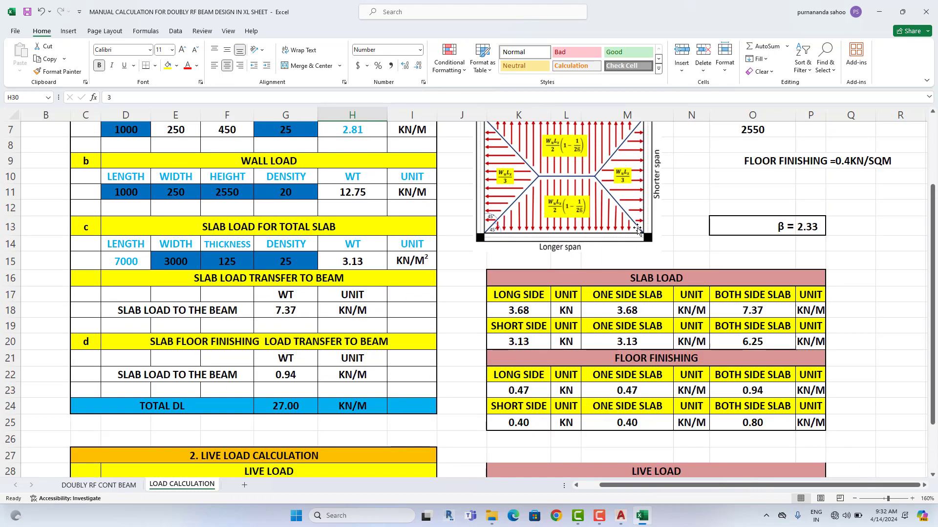
{"action": "scroll", "coordinate": [638, 230], "scroll_direction": "down", "scroll_amount": 4}
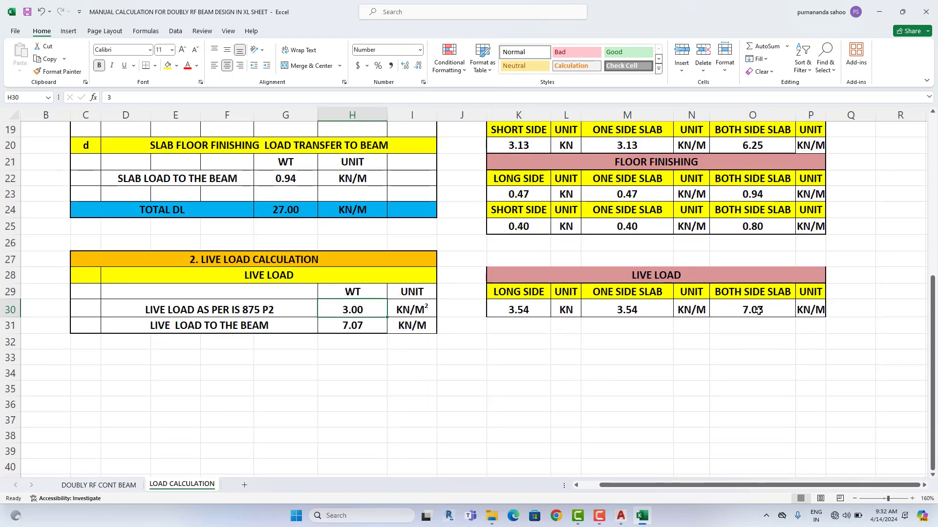
{"action": "left_click", "coordinate": [758, 310]}
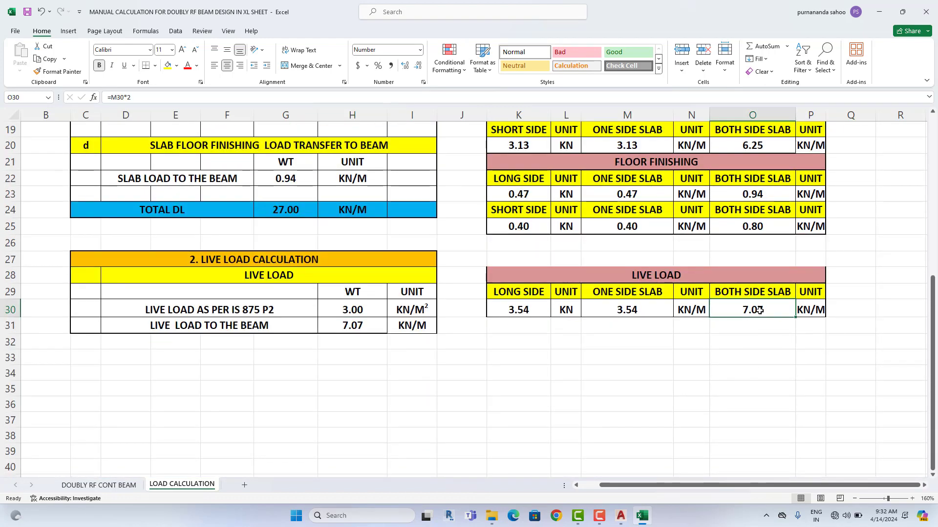
{"action": "left_click", "coordinate": [355, 326]}
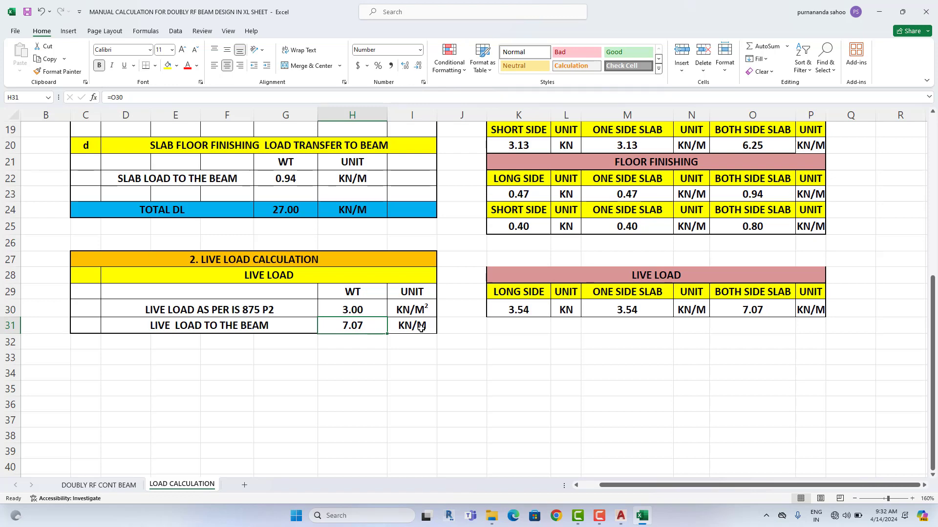
Step: Check how the live load in H11 and floor finishing in H12 of the DOUBLY RF CONT BEAM sheet link to the LOAD CALCULATION sheet
{"action": "left_click", "coordinate": [121, 485]}
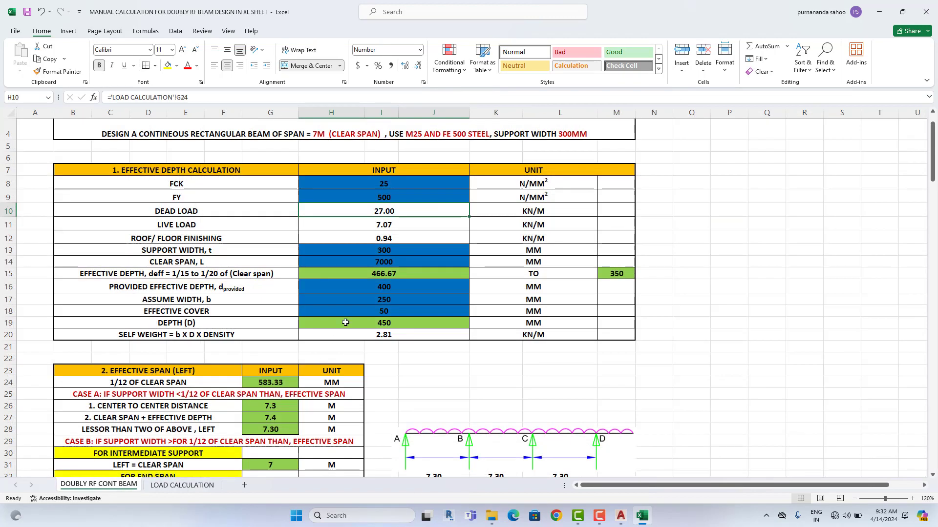
{"action": "left_click", "coordinate": [413, 228]}
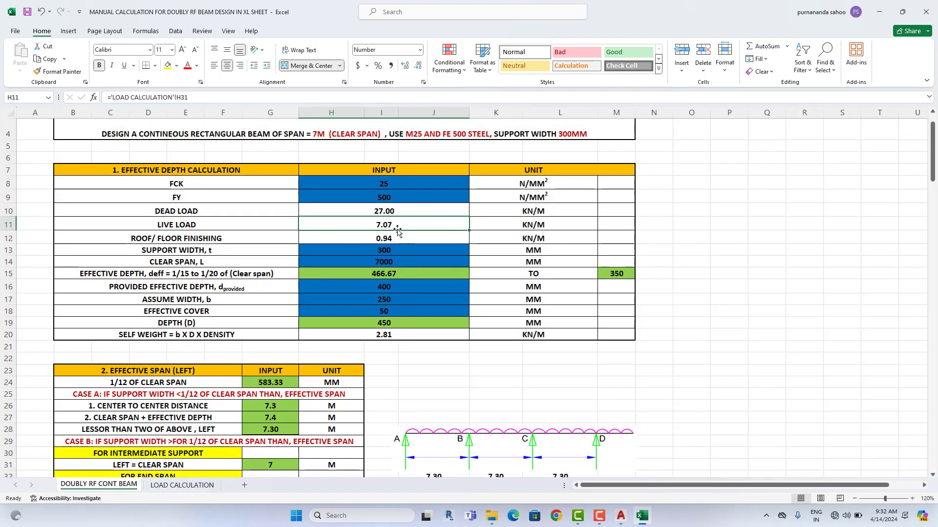
{"action": "left_click", "coordinate": [399, 238]}
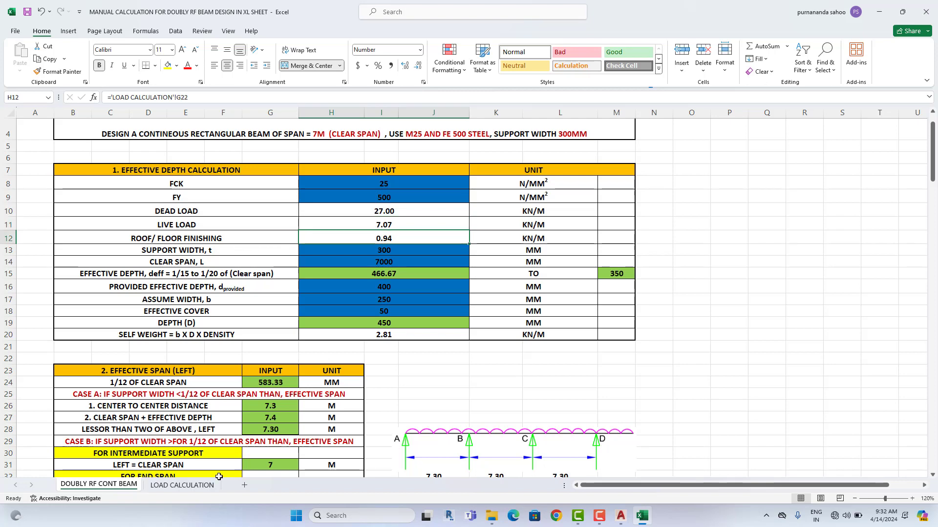
{"action": "left_click", "coordinate": [180, 485]}
{"action": "scroll", "coordinate": [337, 293], "scroll_direction": "up", "scroll_amount": 3}
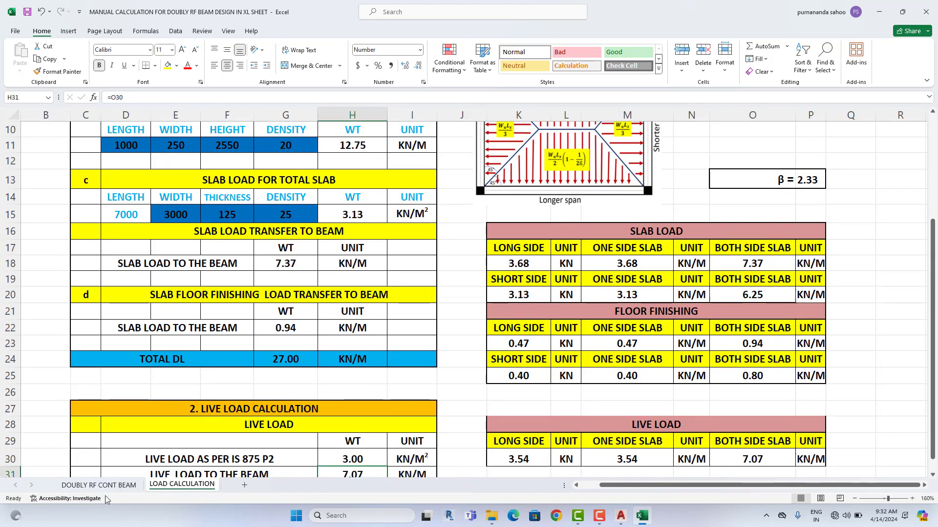
{"action": "key", "text": "ctrl+Page_Up"}
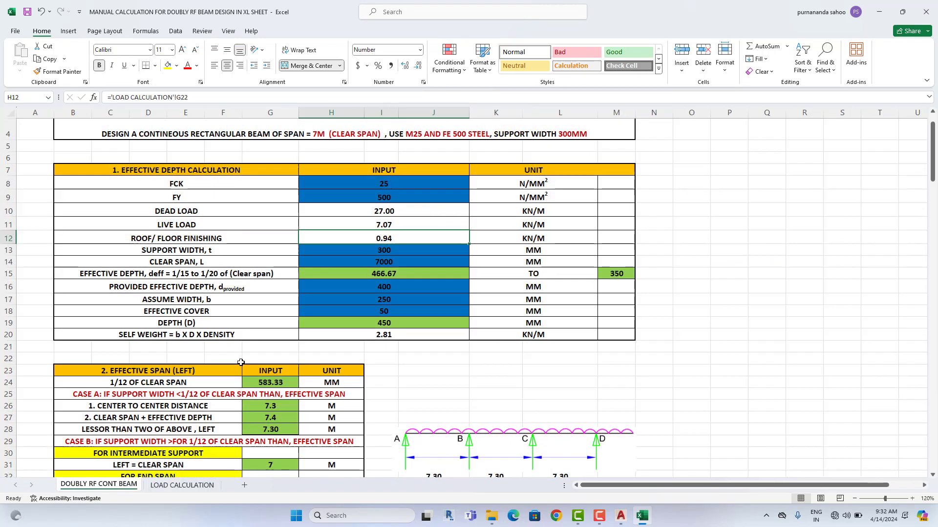
Step: Recheck the dead load and live load links in H10 and H11 against the LOAD CALCULATION sheet, and return to the beam design sheet
{"action": "left_click", "coordinate": [396, 217]}
{"action": "left_click", "coordinate": [397, 221]}
{"action": "left_click", "coordinate": [414, 213]}
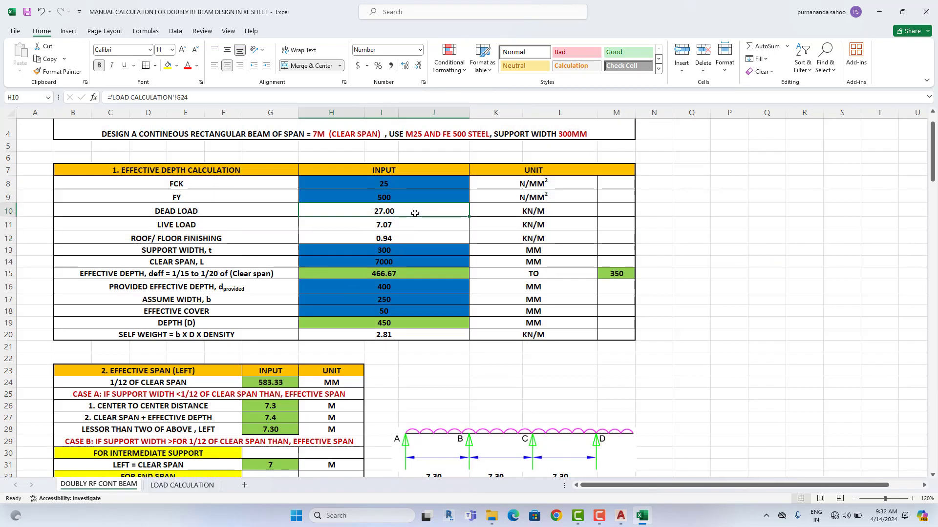
{"action": "left_click", "coordinate": [411, 226]}
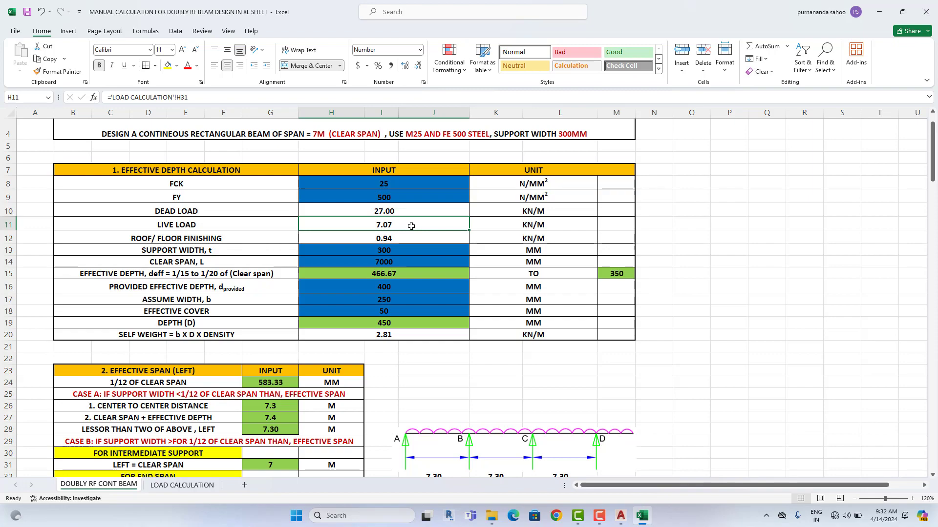
{"action": "left_click", "coordinate": [195, 485]}
{"action": "scroll", "coordinate": [352, 359], "scroll_direction": "up", "scroll_amount": 4}
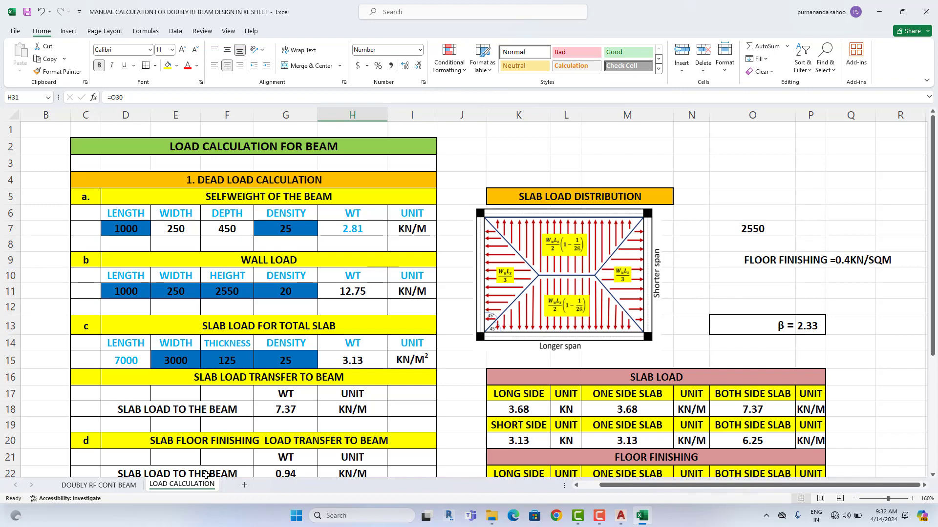
{"action": "left_click", "coordinate": [99, 485]}
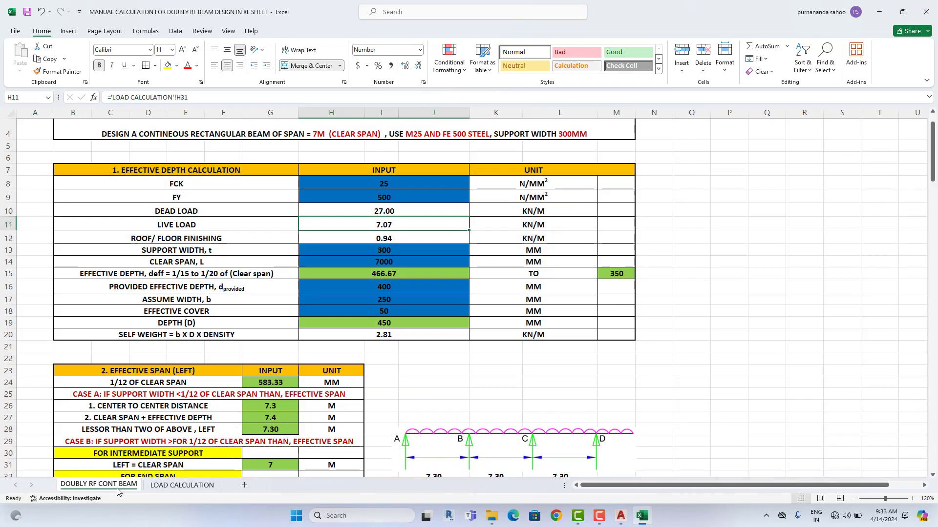
Step: Examine the effective span section, comparing the Case A and Case B support width conditions and the intermediate support heading
{"action": "scroll", "coordinate": [182, 396], "scroll_direction": "down", "scroll_amount": 2}
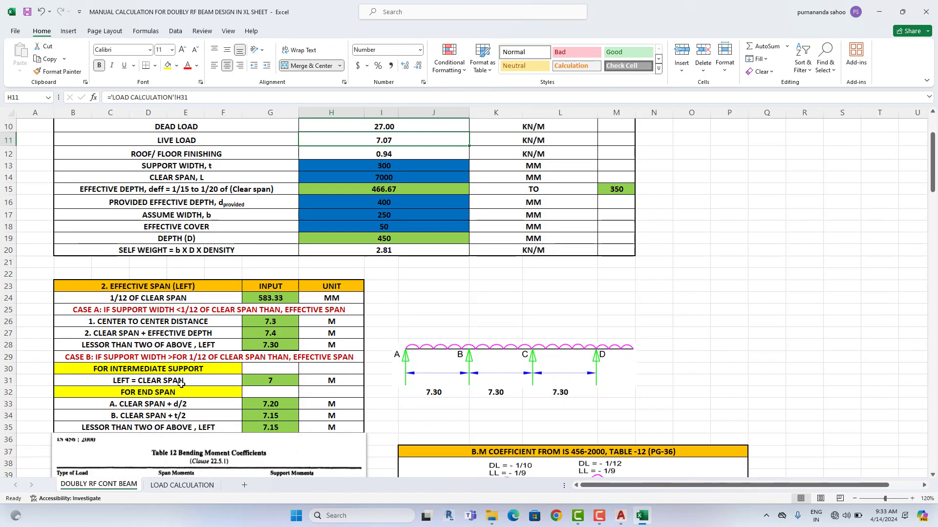
{"action": "left_click", "coordinate": [137, 287]}
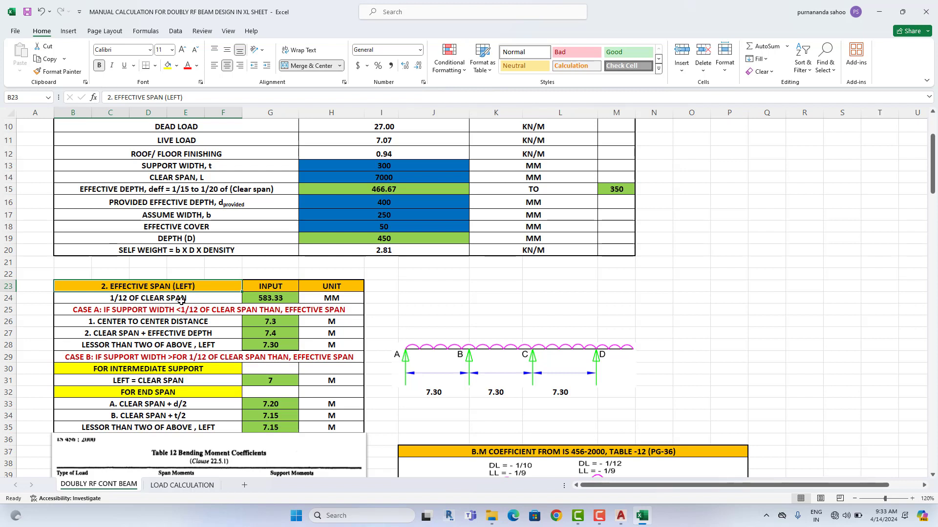
{"action": "left_click", "coordinate": [123, 308]}
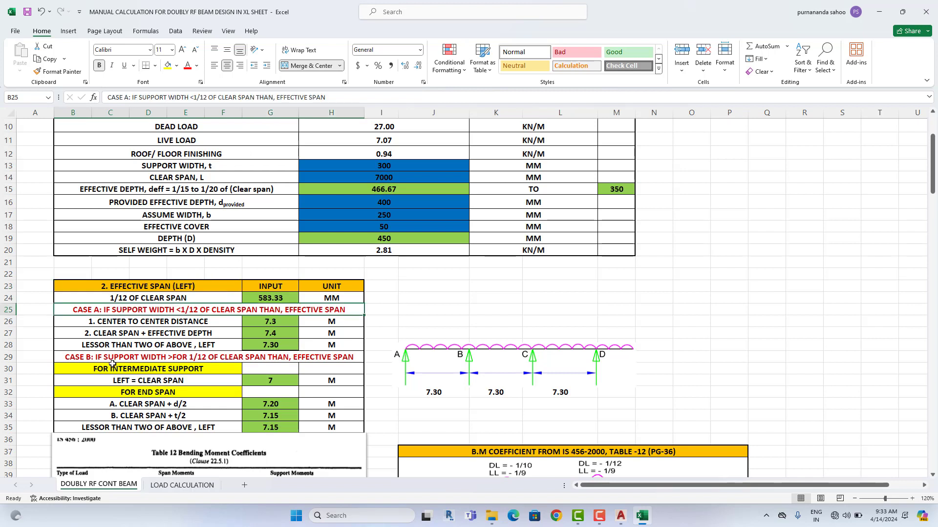
{"action": "left_click", "coordinate": [113, 364]}
{"action": "left_click", "coordinate": [126, 312]}
{"action": "left_click", "coordinate": [133, 367]}
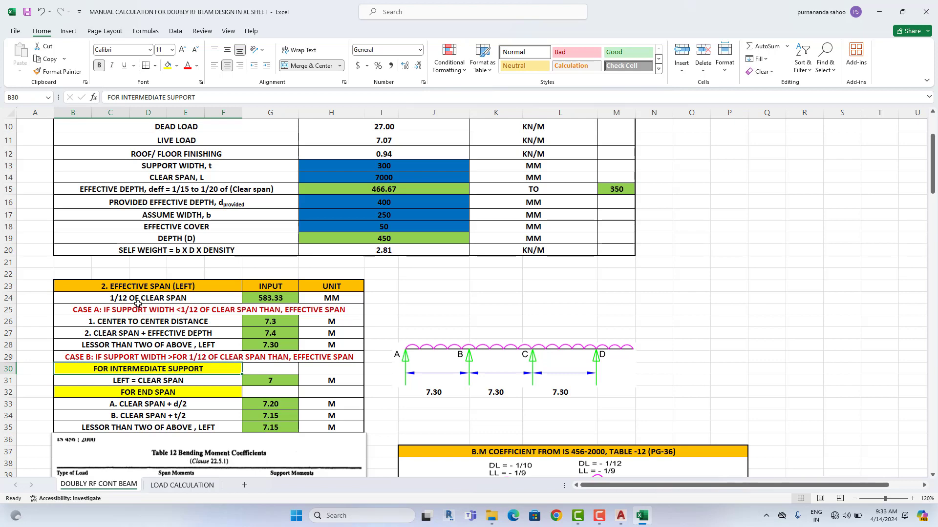
Step: Inspect the 1/12 of clear span formula in G24 and the clear span input in H14 that it uses
{"action": "scroll", "coordinate": [138, 304], "scroll_direction": "up", "scroll_amount": 2}
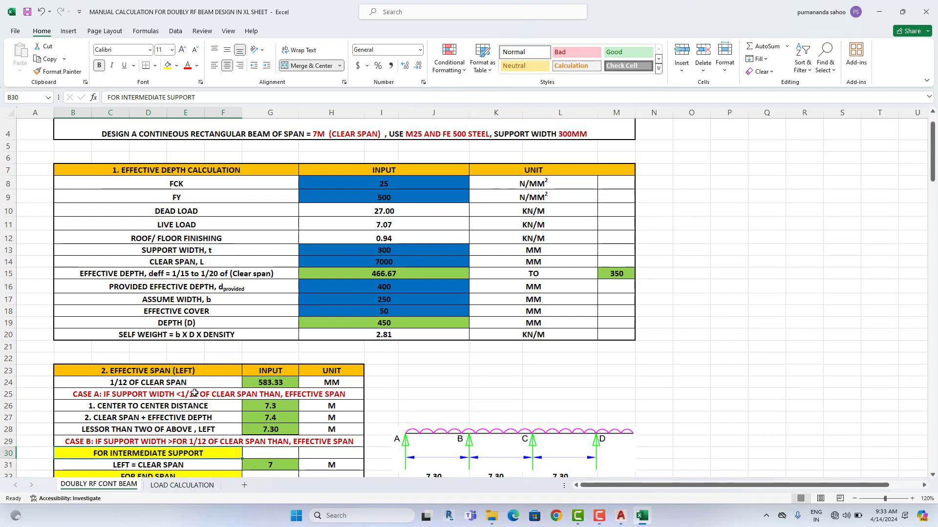
{"action": "left_click", "coordinate": [272, 384]}
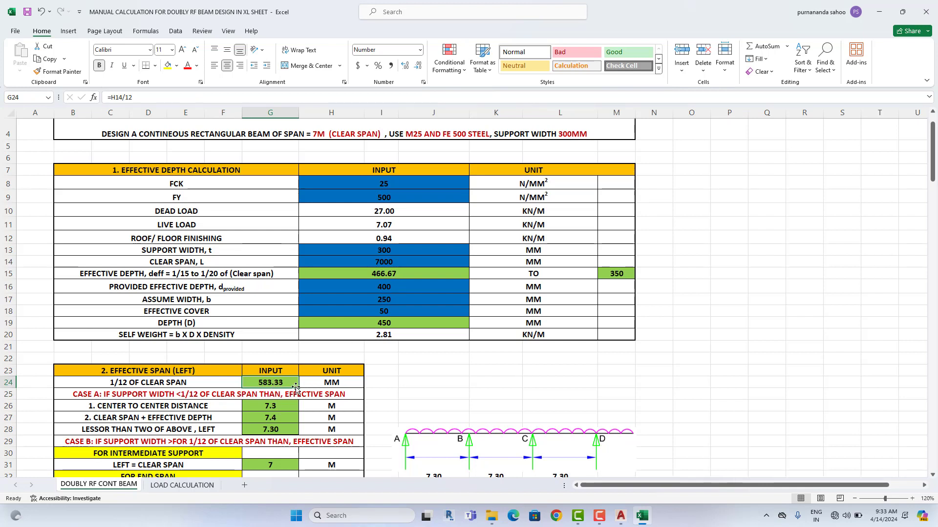
{"action": "left_click", "coordinate": [411, 261]}
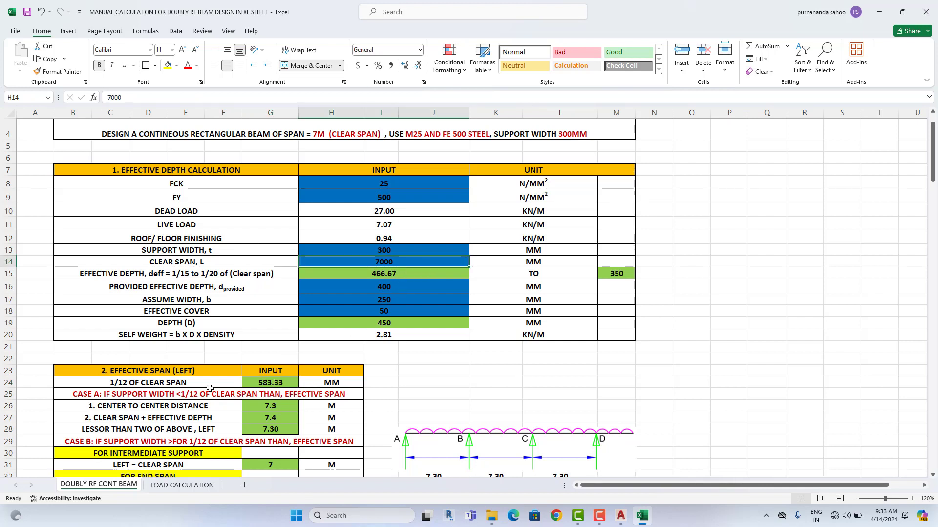
Step: Compare the support width input in H13 with the Case A condition in B25 of the effective span table
{"action": "scroll", "coordinate": [268, 385], "scroll_direction": "down", "scroll_amount": 2}
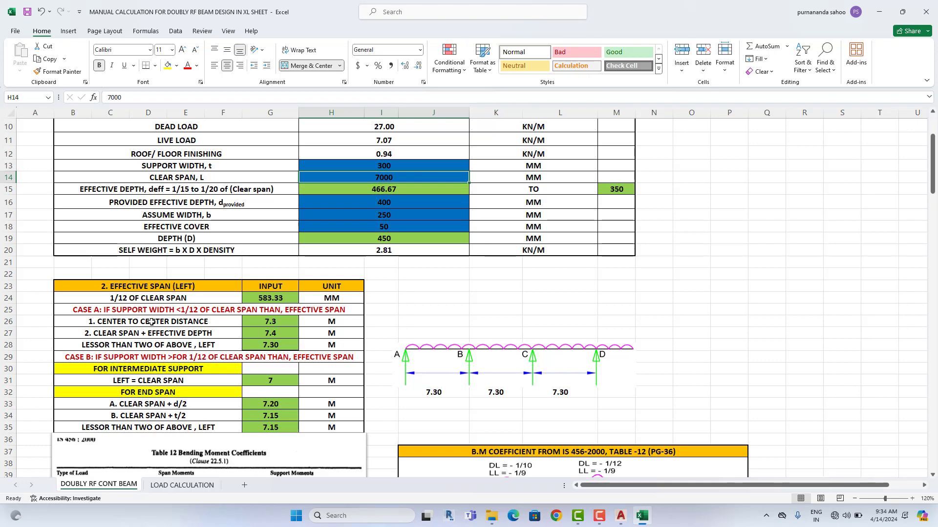
{"action": "scroll", "coordinate": [168, 319], "scroll_direction": "up", "scroll_amount": 2}
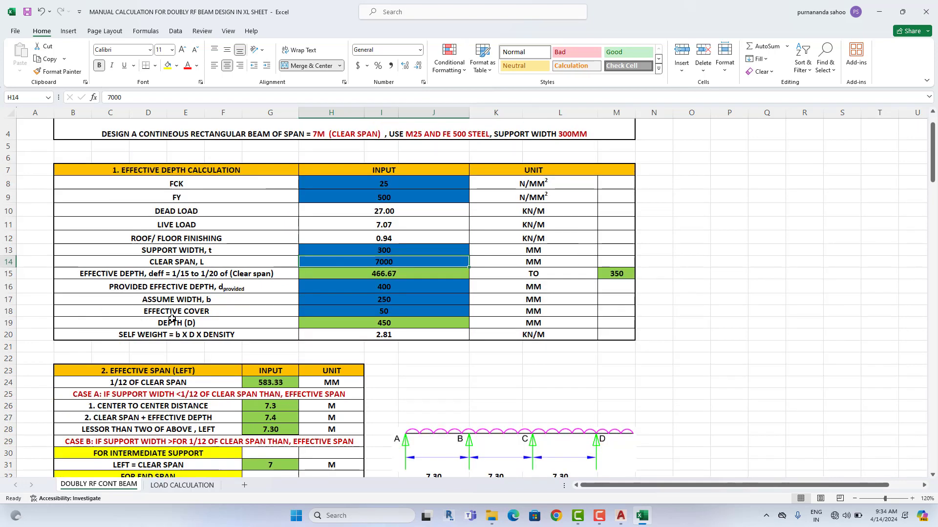
{"action": "left_click", "coordinate": [393, 251]}
{"action": "scroll", "coordinate": [172, 360], "scroll_direction": "down", "scroll_amount": 1}
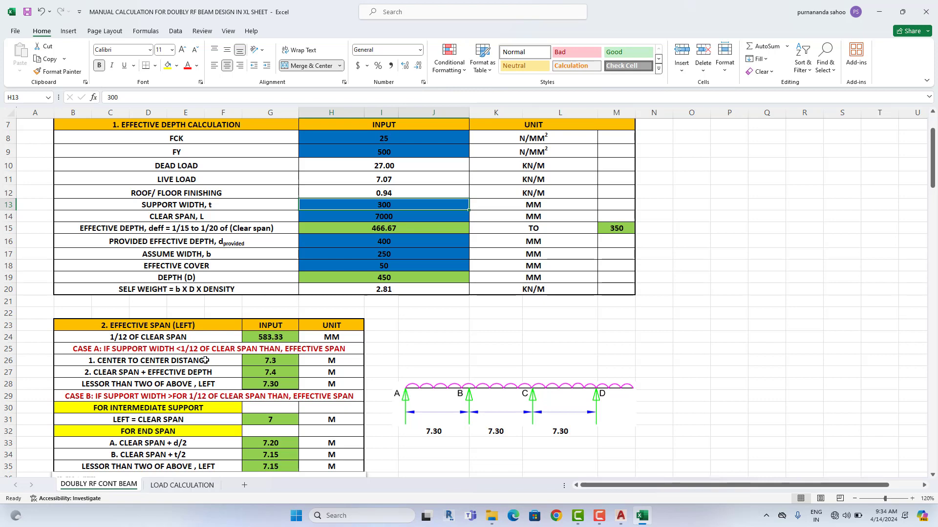
{"action": "left_click", "coordinate": [86, 352]}
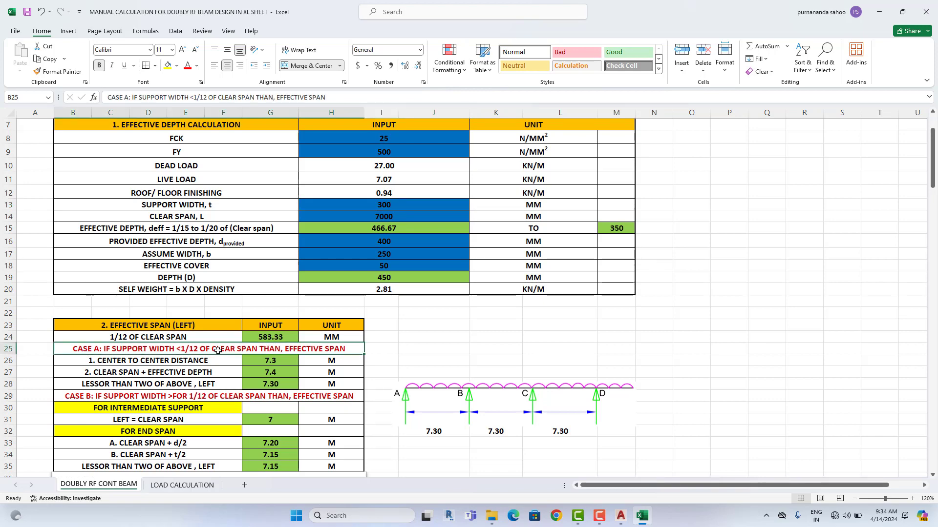
{"action": "scroll", "coordinate": [218, 351], "scroll_direction": "down", "scroll_amount": 2}
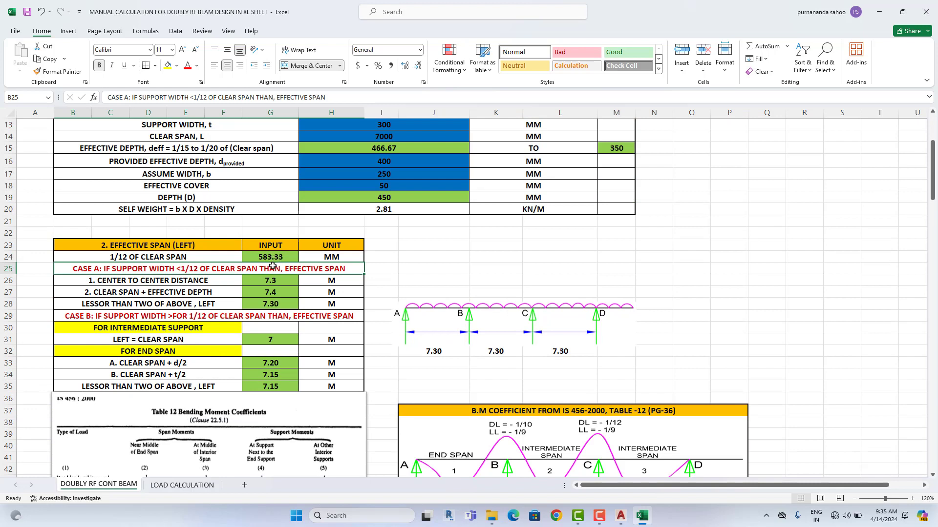
Step: Compare the Case A and Case B conditions and examine Case A's centre to centre distance, clear span plus effective depth and lesser value rows
{"action": "left_click", "coordinate": [150, 318]}
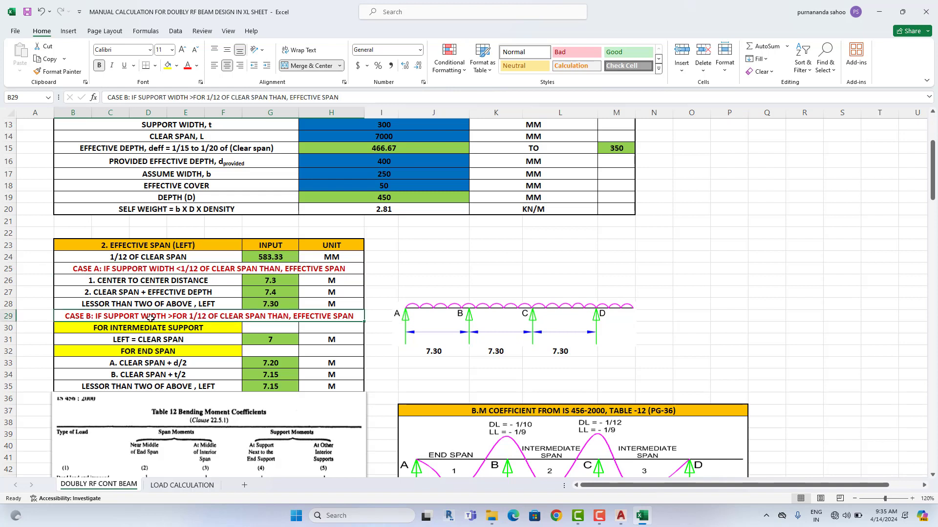
{"action": "left_click", "coordinate": [175, 268]}
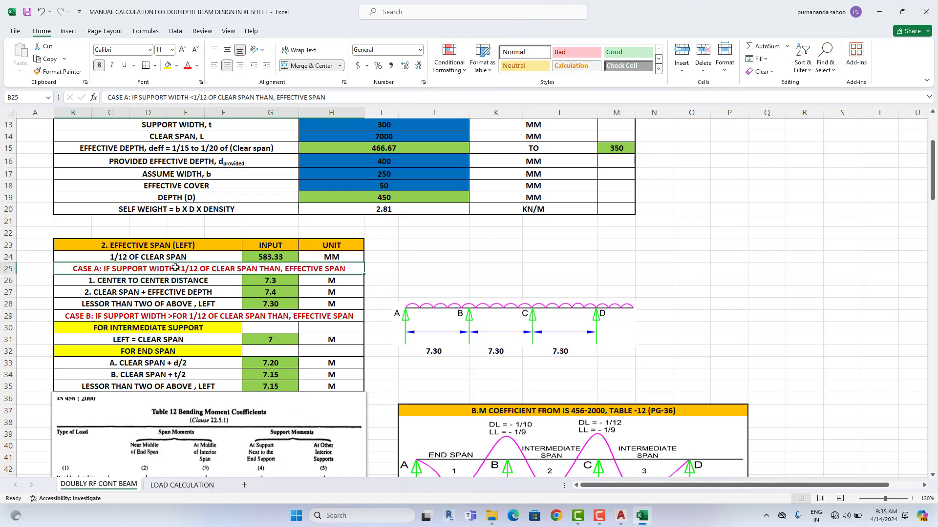
{"action": "left_click", "coordinate": [156, 283]}
{"action": "left_click", "coordinate": [156, 289]}
{"action": "left_click", "coordinate": [155, 283]}
{"action": "left_click", "coordinate": [156, 292]}
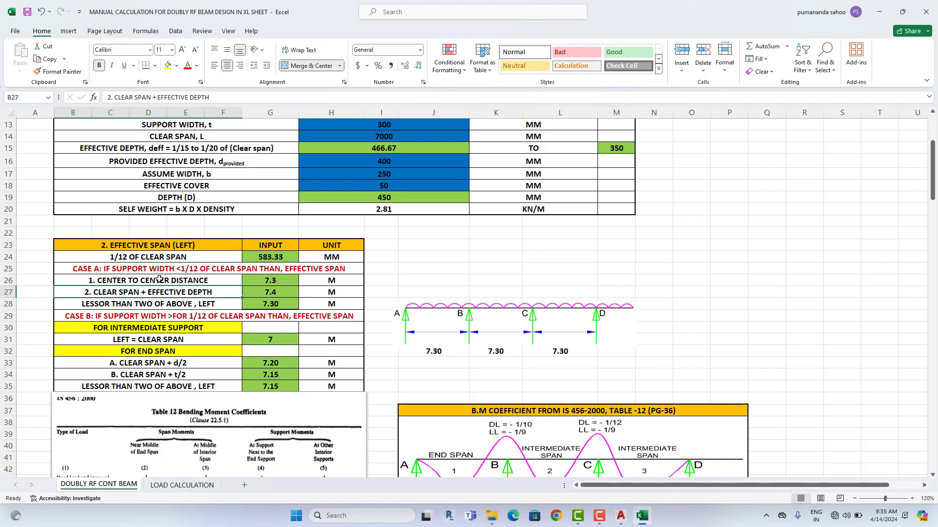
{"action": "left_click", "coordinate": [157, 283]}
{"action": "left_click", "coordinate": [160, 294]}
{"action": "left_click", "coordinate": [164, 279]}
{"action": "left_click", "coordinate": [160, 304]}
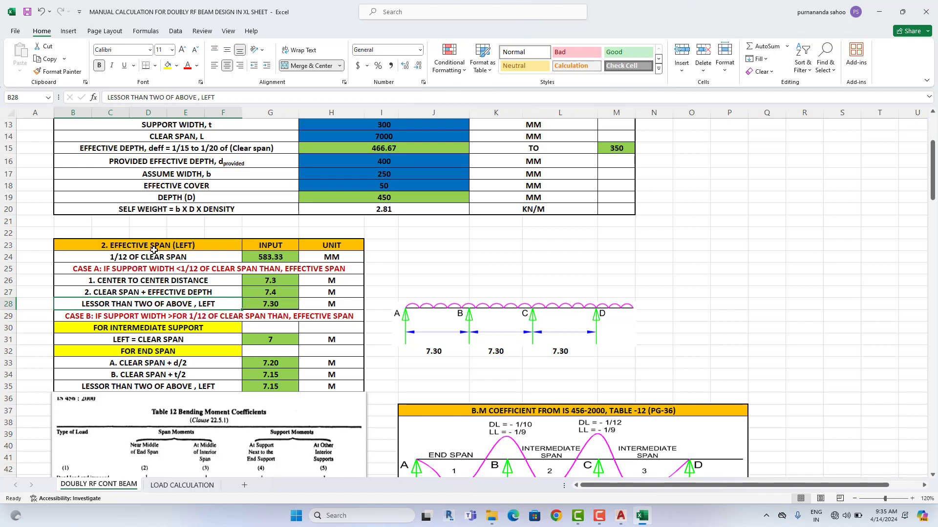
{"action": "left_click", "coordinate": [137, 283]}
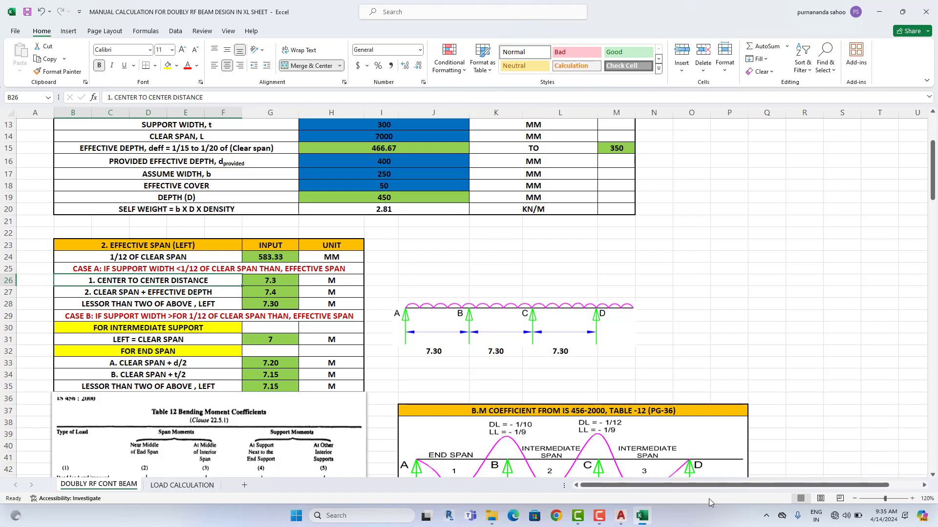
Step: Switch to the AutoCAD drawing and change the clear span dimension text above the beam elevation to 7000
{"action": "left_click", "coordinate": [622, 514]}
{"action": "scroll", "coordinate": [481, 374], "scroll_direction": "down", "scroll_amount": 5}
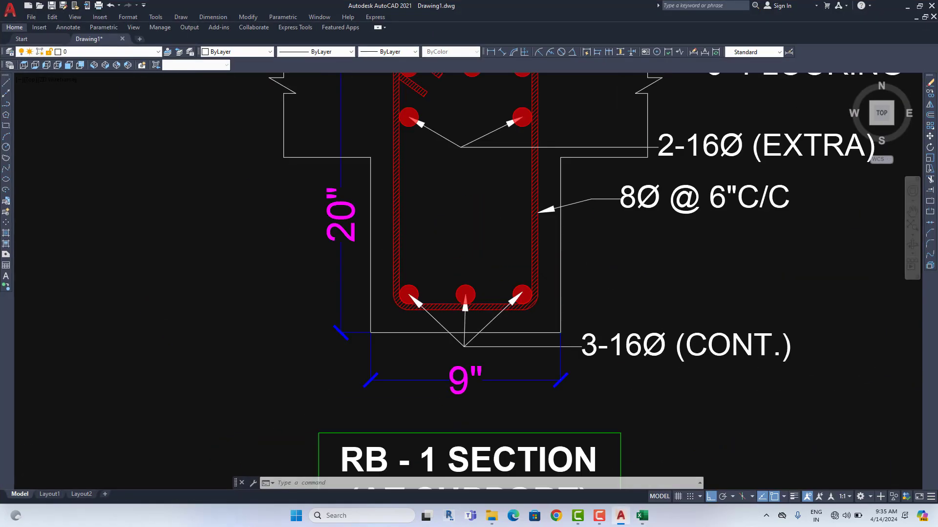
{"action": "scroll", "coordinate": [726, 278], "scroll_direction": "up", "scroll_amount": 10}
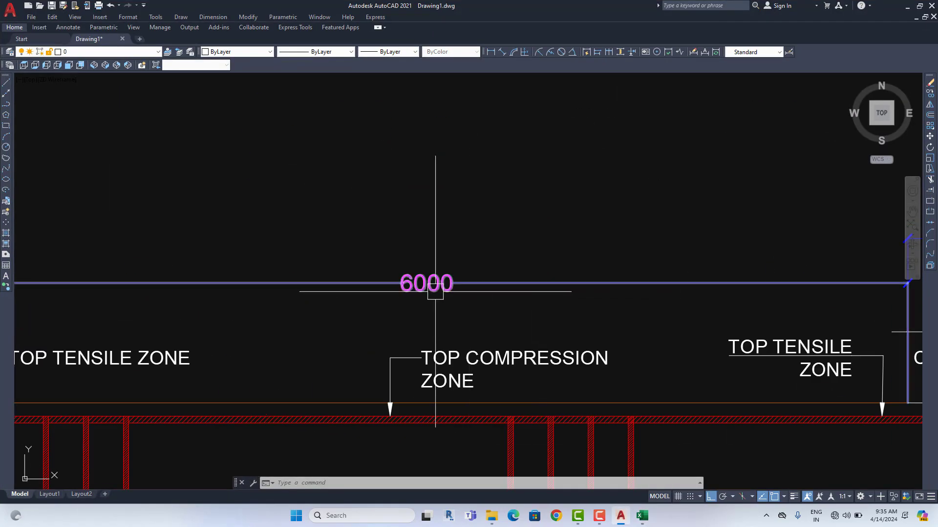
{"action": "left_click", "coordinate": [434, 283]}
{"action": "double_click", "coordinate": [421, 284]}
{"action": "left_click_drag", "start_coordinate": [413, 286], "coordinate": [402, 287]}
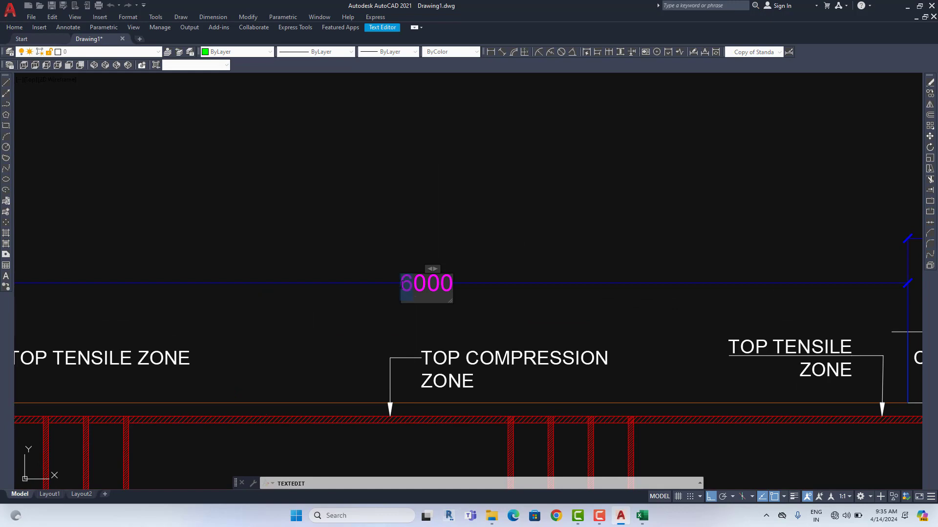
{"action": "type", "text": "7"}
{"action": "left_click", "coordinate": [405, 348]}
{"action": "key", "text": "Escape"}
{"action": "scroll", "coordinate": [405, 347], "scroll_direction": "down", "scroll_amount": 8}
{"action": "scroll", "coordinate": [319, 328], "scroll_direction": "up", "scroll_amount": 4}
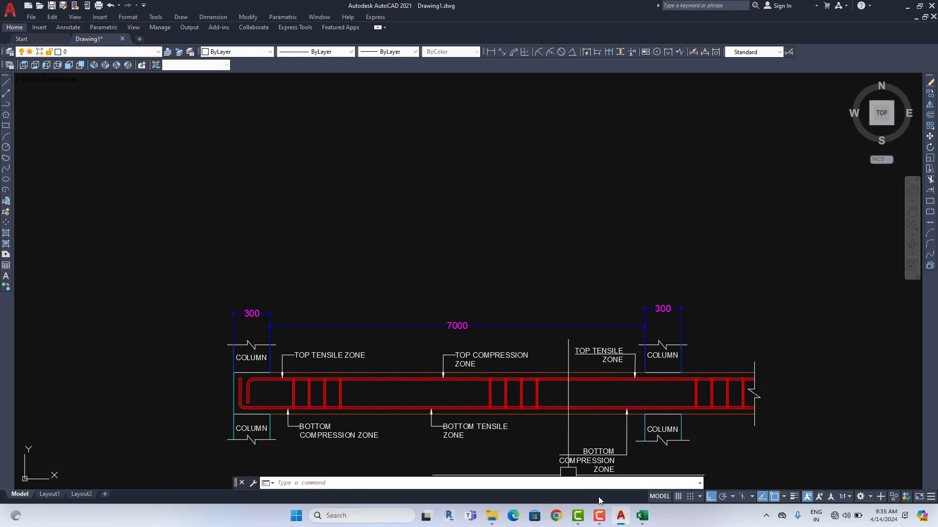
Step: Return to the Excel beam sheet and inspect the centre to centre distance formula in G26 and the clear span plus effective depth formula in G27
{"action": "left_click", "coordinate": [641, 516]}
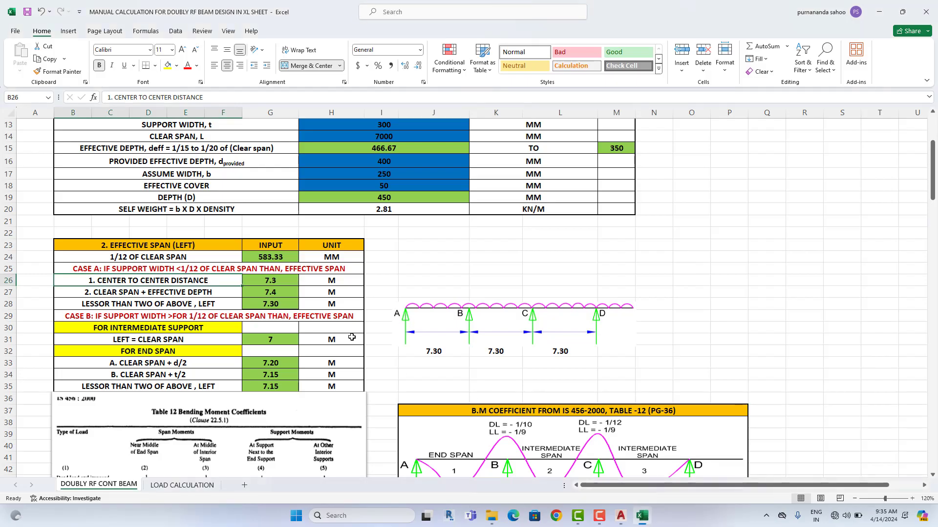
{"action": "left_click", "coordinate": [281, 281]}
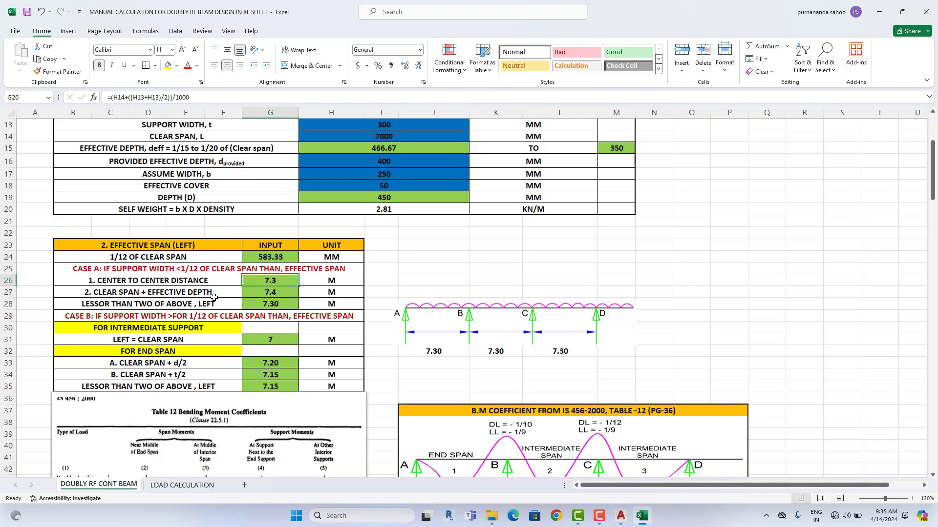
{"action": "scroll", "coordinate": [214, 298], "scroll_direction": "up", "scroll_amount": 1}
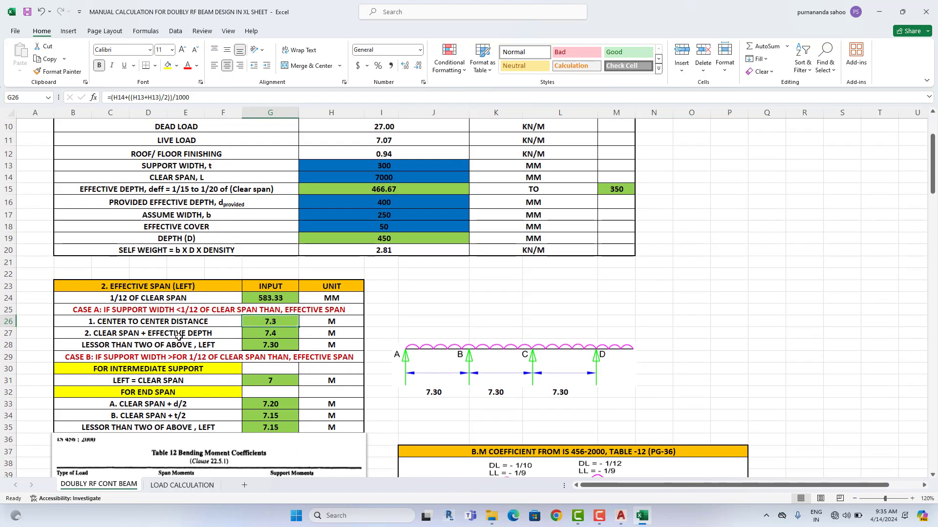
{"action": "left_click", "coordinate": [289, 335]}
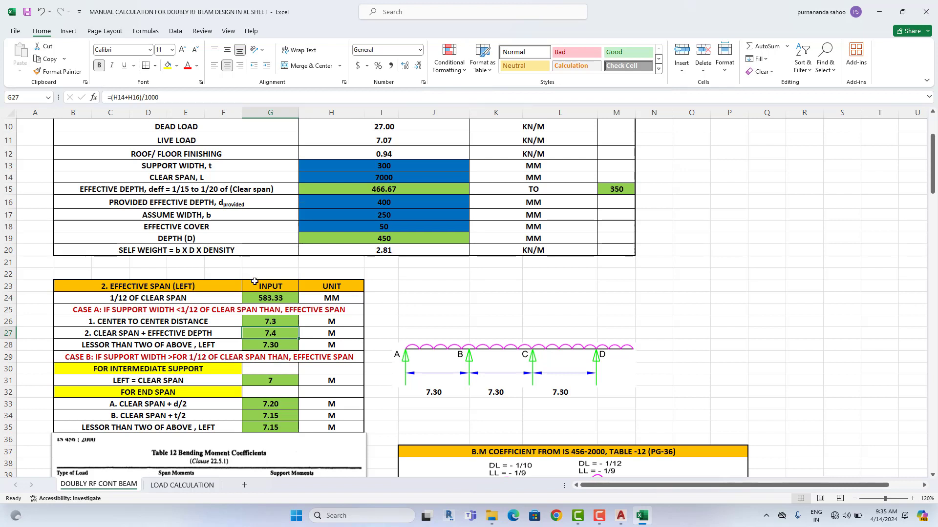
{"action": "left_click", "coordinate": [289, 323]}
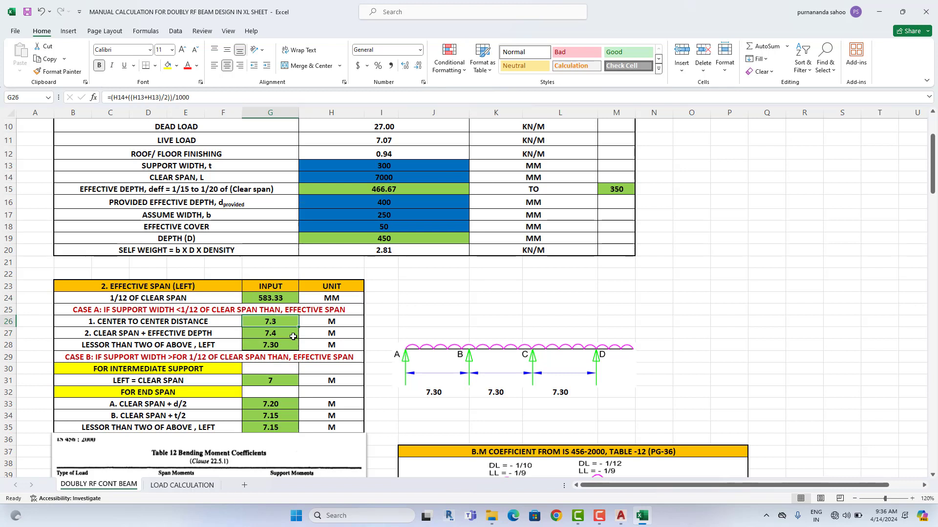
{"action": "left_click", "coordinate": [294, 334]}
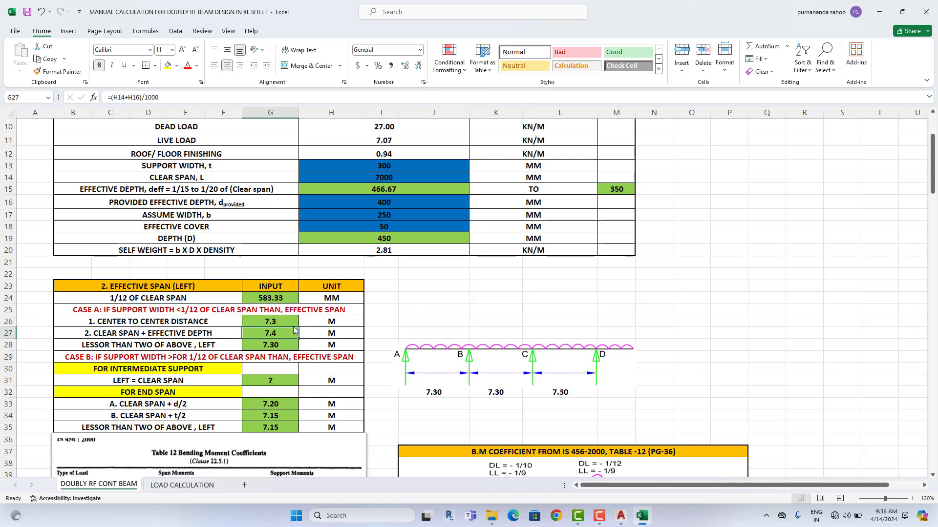
Step: Inspect the MIN formula in G28 that picks the lesser of the two Case A effective spans
{"action": "left_click", "coordinate": [245, 347]}
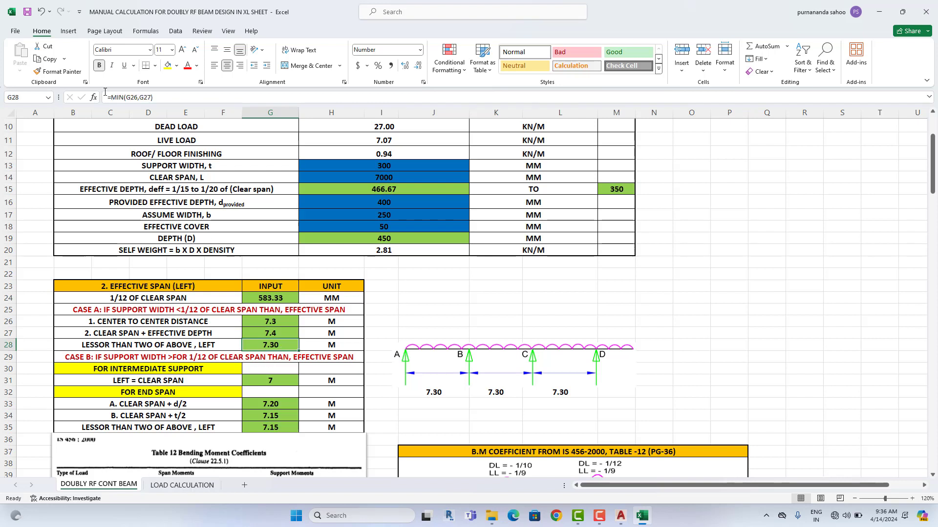
{"action": "left_click", "coordinate": [137, 97]}
{"action": "key", "text": "Return"}
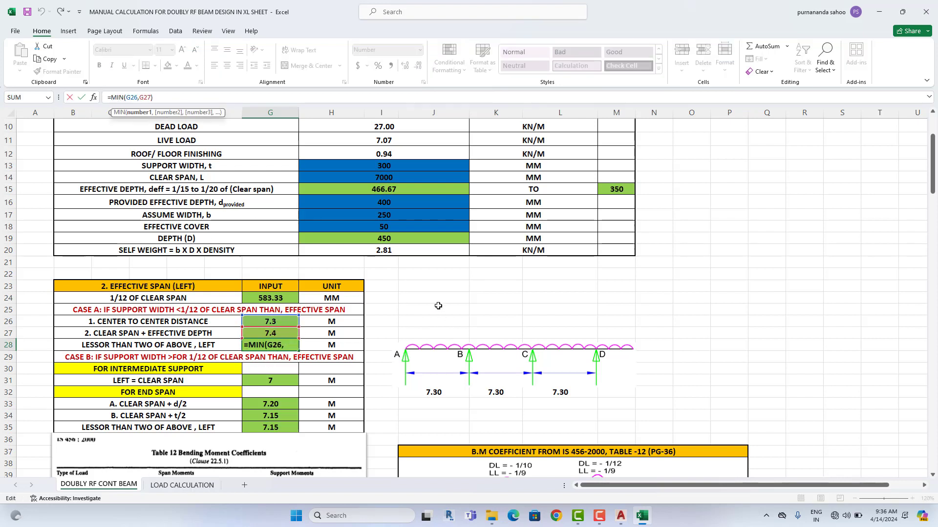
{"action": "left_click_drag", "start_coordinate": [433, 309], "coordinate": [433, 298]}
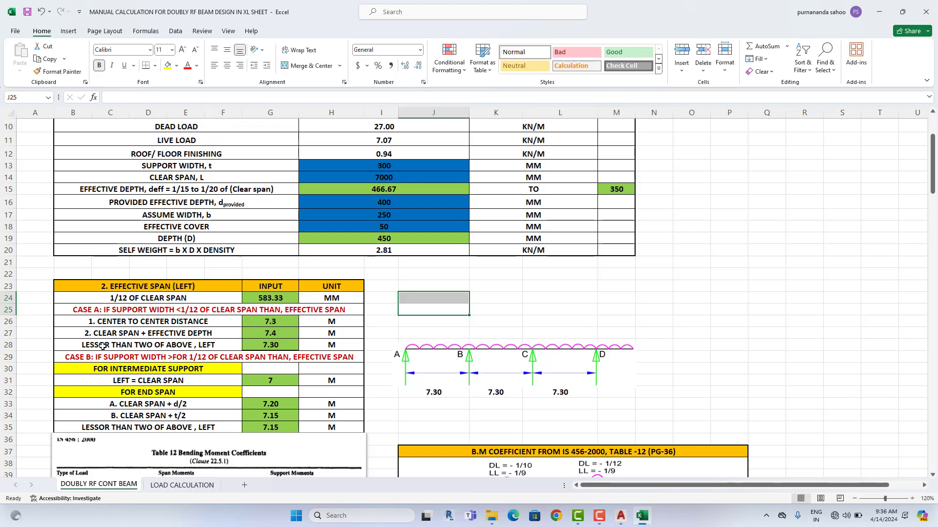
Step: Check how the three span lengths under the beam diagram in J32, K32 and L32 link to the effective span in G28
{"action": "left_click", "coordinate": [289, 345]}
{"action": "left_click", "coordinate": [444, 396]}
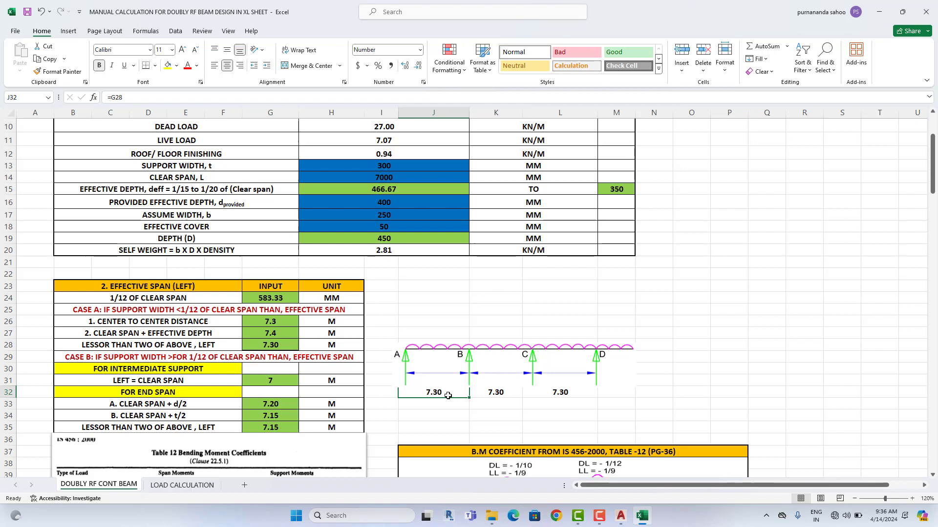
{"action": "left_click", "coordinate": [520, 393]}
{"action": "left_click", "coordinate": [570, 394]}
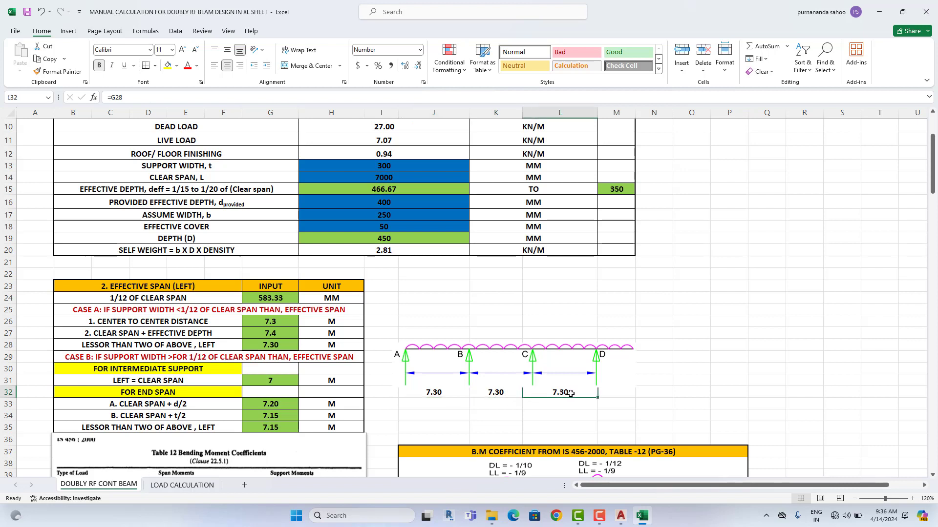
Step: Set the clear span input in H14 to 8500 mm
{"action": "left_click", "coordinate": [439, 178]}
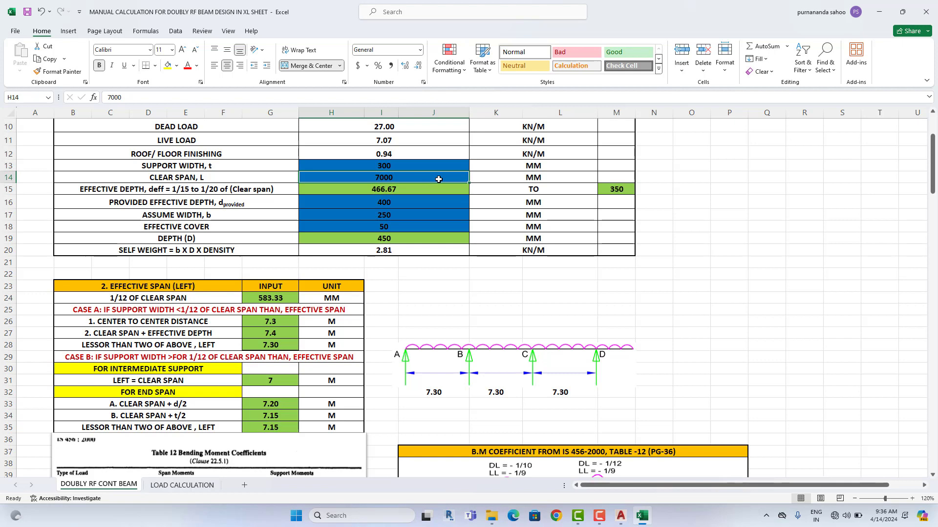
{"action": "scroll", "coordinate": [439, 180], "scroll_direction": "up", "scroll_amount": 1}
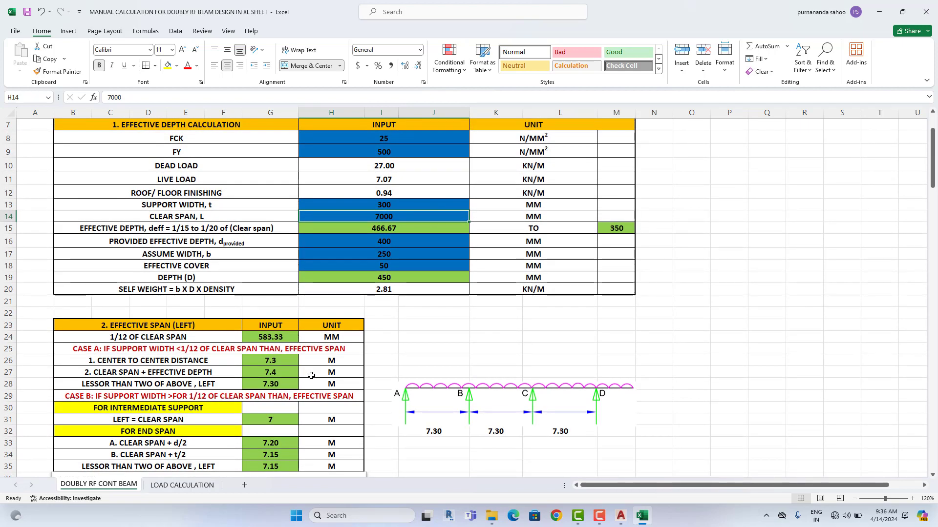
{"action": "type", "text": "85"}
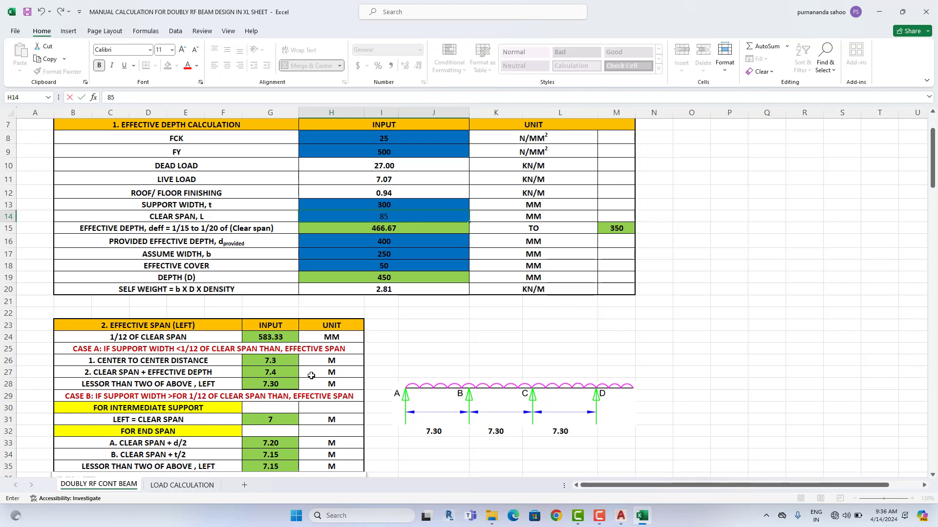
{"action": "type", "text": "00"}
{"action": "key", "text": "Return"}
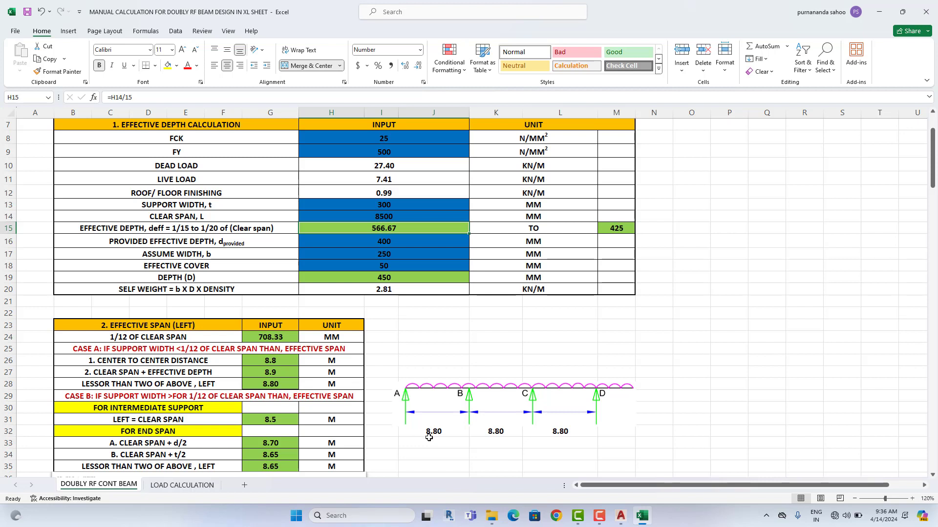
Step: Set the clear span input in H14 back to 7000 mm
{"action": "left_click", "coordinate": [412, 218]}
{"action": "type", "text": "7"}
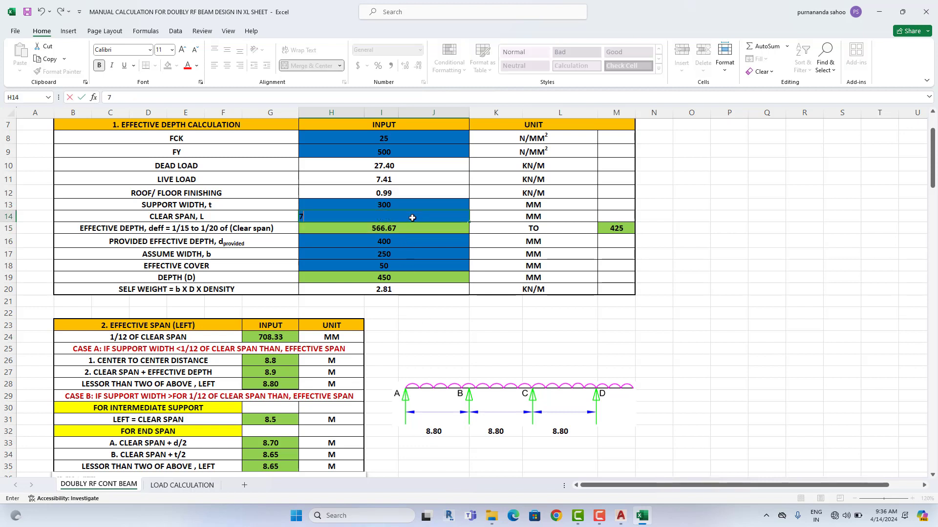
{"action": "type", "text": "000"}
{"action": "key", "text": "Return"}
{"action": "left_click", "coordinate": [434, 349]}
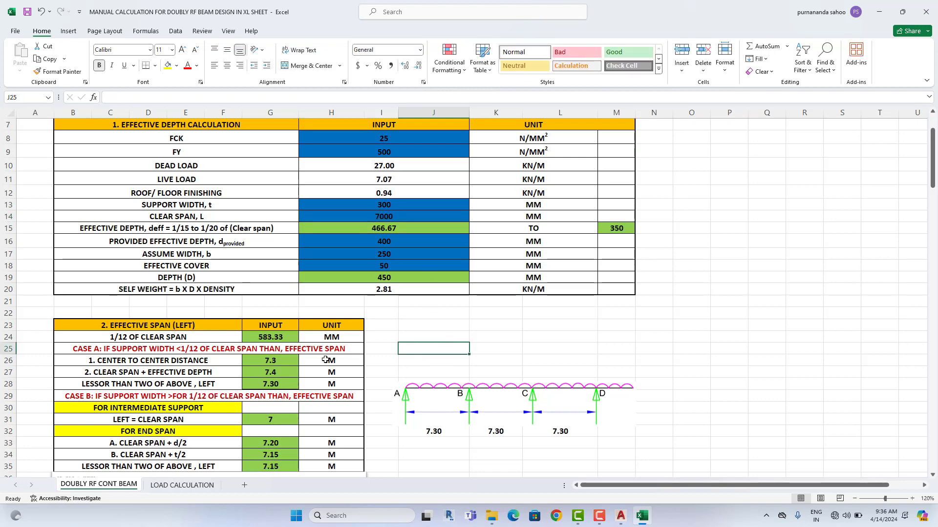
Step: Compare the span lengths below the beam diagram with the Case A effective span in G28
{"action": "scroll", "coordinate": [278, 327], "scroll_direction": "down", "scroll_amount": 2}
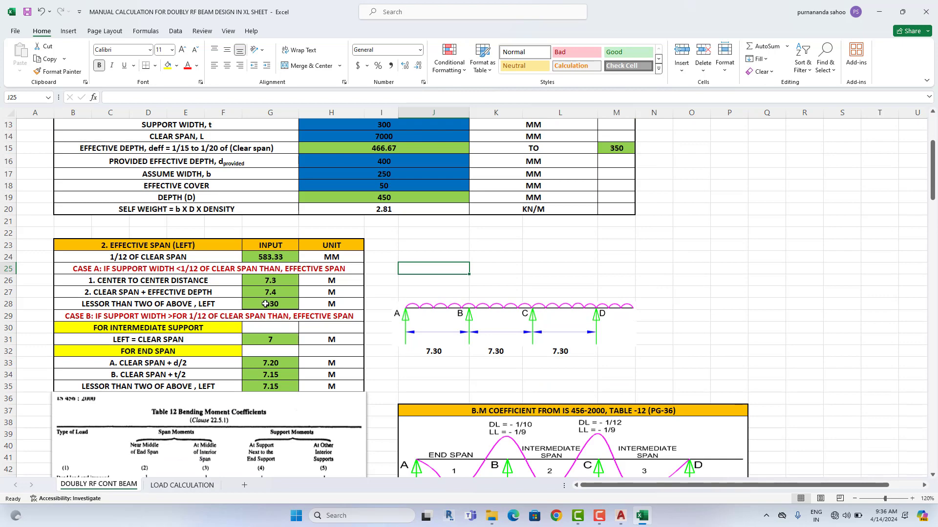
{"action": "scroll", "coordinate": [364, 285], "scroll_direction": "down", "scroll_amount": 2}
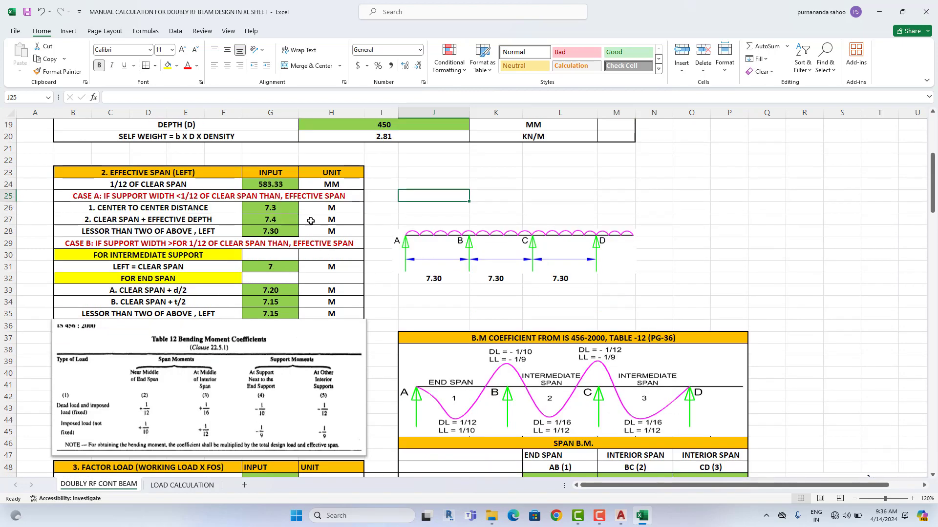
{"action": "left_click", "coordinate": [440, 288]}
{"action": "left_click", "coordinate": [486, 293]}
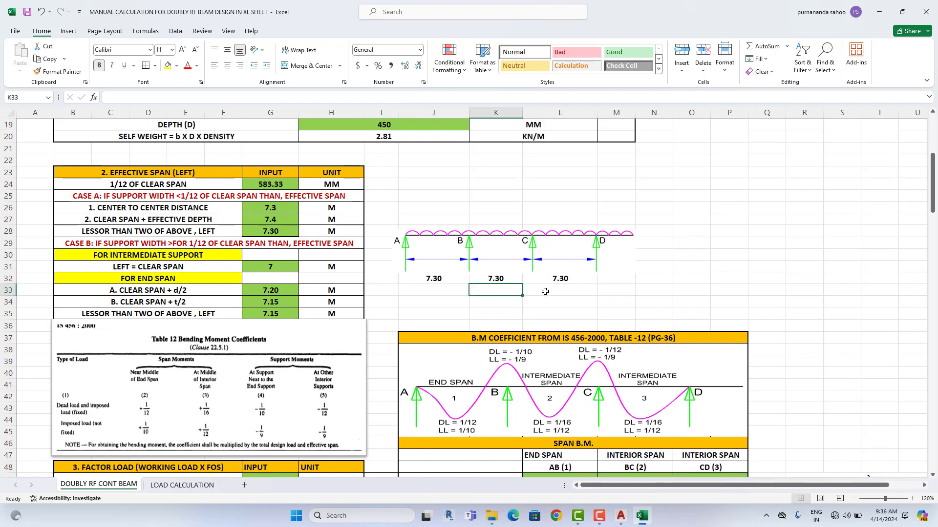
{"action": "left_click", "coordinate": [288, 233]}
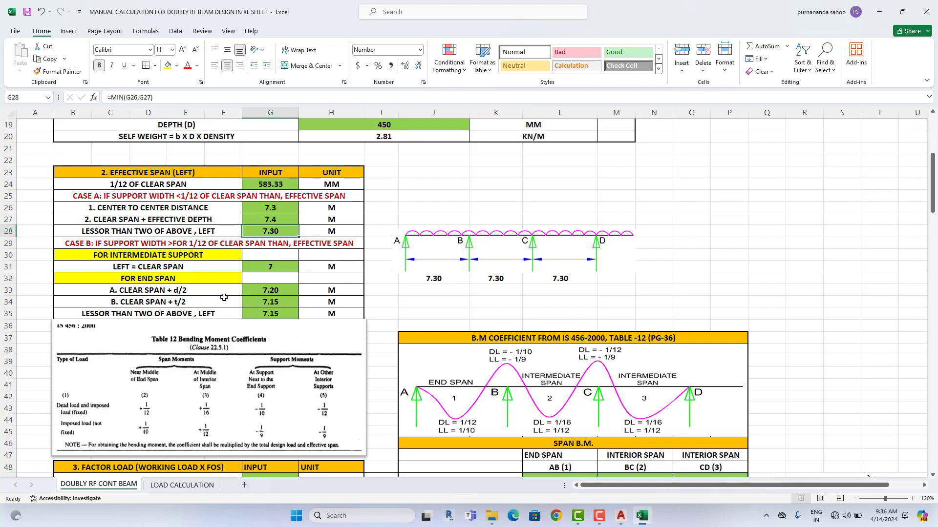
Step: Review the factor load section together with the dead load and live load inputs in H10 and H11
{"action": "scroll", "coordinate": [224, 297], "scroll_direction": "down", "scroll_amount": 4}
{"action": "scroll", "coordinate": [224, 298], "scroll_direction": "down", "scroll_amount": 3}
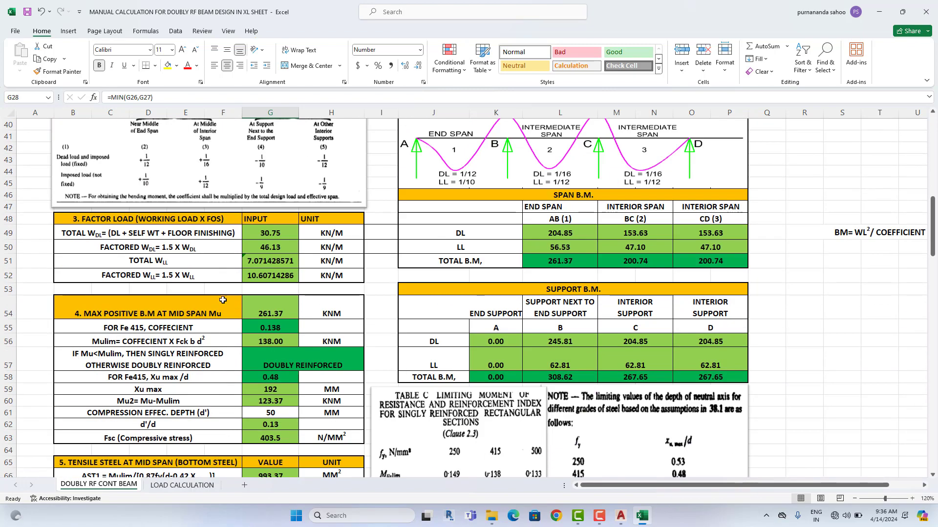
{"action": "scroll", "coordinate": [144, 238], "scroll_direction": "up", "scroll_amount": 12}
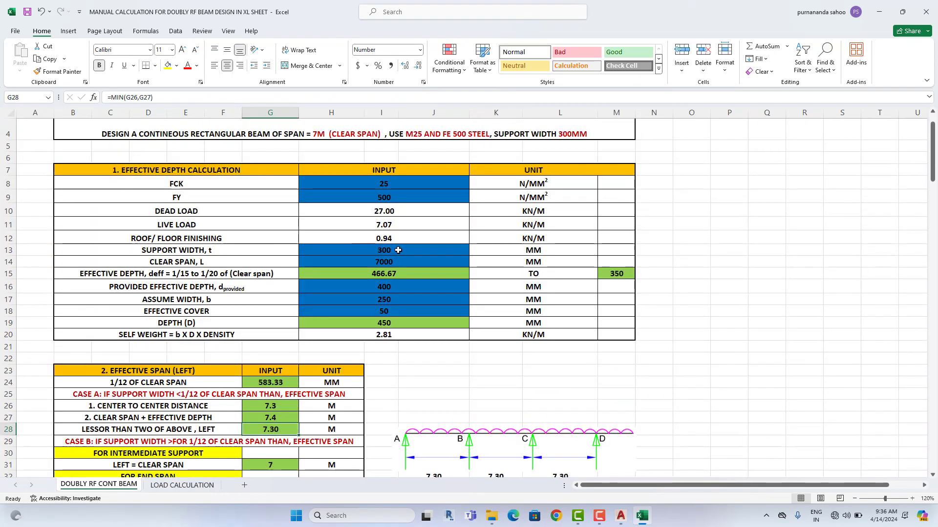
{"action": "left_click", "coordinate": [406, 215]}
{"action": "left_click", "coordinate": [409, 223]}
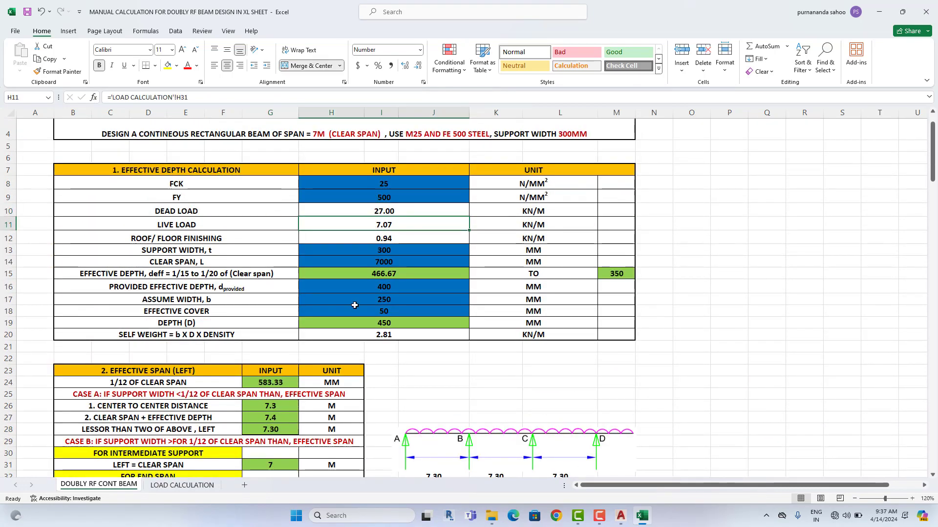
{"action": "scroll", "coordinate": [352, 308], "scroll_direction": "down", "scroll_amount": 13}
{"action": "scroll", "coordinate": [352, 309], "scroll_direction": "up", "scroll_amount": 8}
{"action": "scroll", "coordinate": [400, 186], "scroll_direction": "up", "scroll_amount": 4}
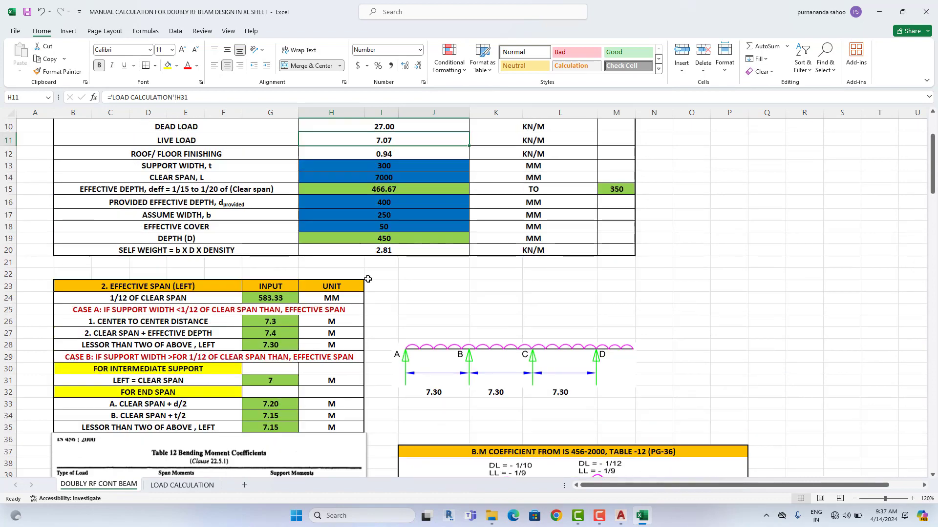
{"action": "scroll", "coordinate": [400, 186], "scroll_direction": "down", "scroll_amount": 13}
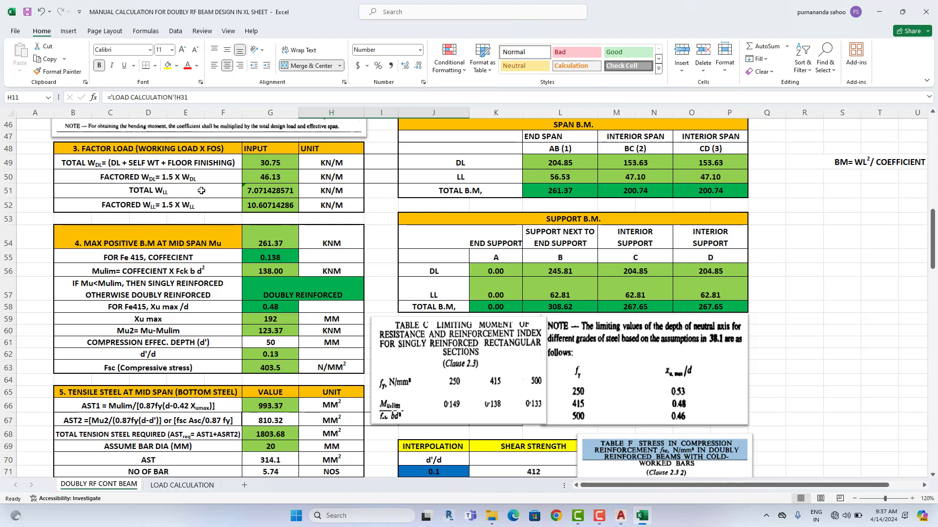
Step: Inspect the total dead load formula in G49 and trace its references to H10, H12 and H20
{"action": "scroll", "coordinate": [201, 190], "scroll_direction": "up", "scroll_amount": 2}
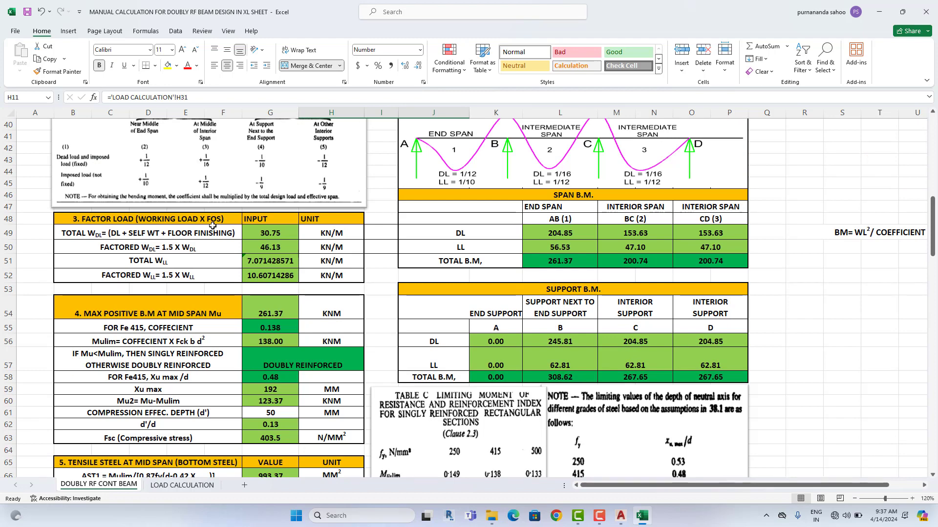
{"action": "left_click", "coordinate": [284, 233]}
{"action": "left_click", "coordinate": [285, 246]}
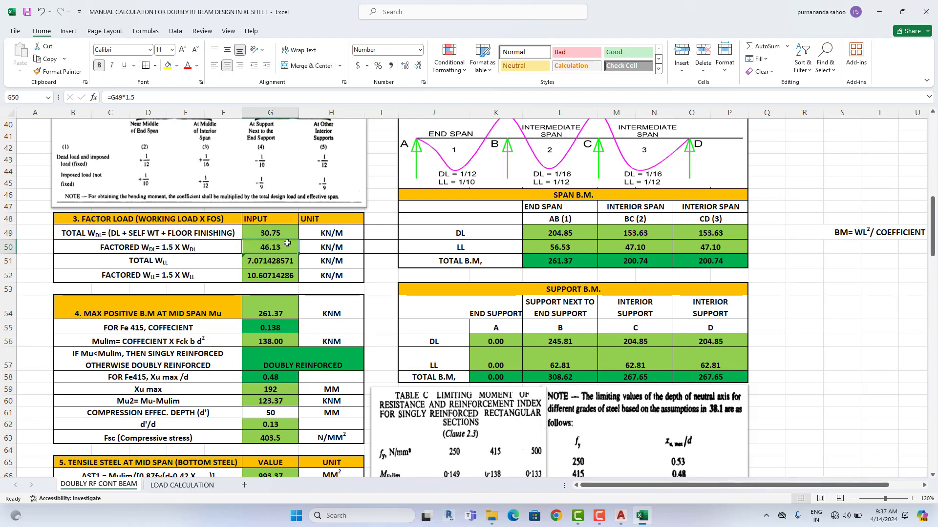
{"action": "left_click", "coordinate": [285, 233]}
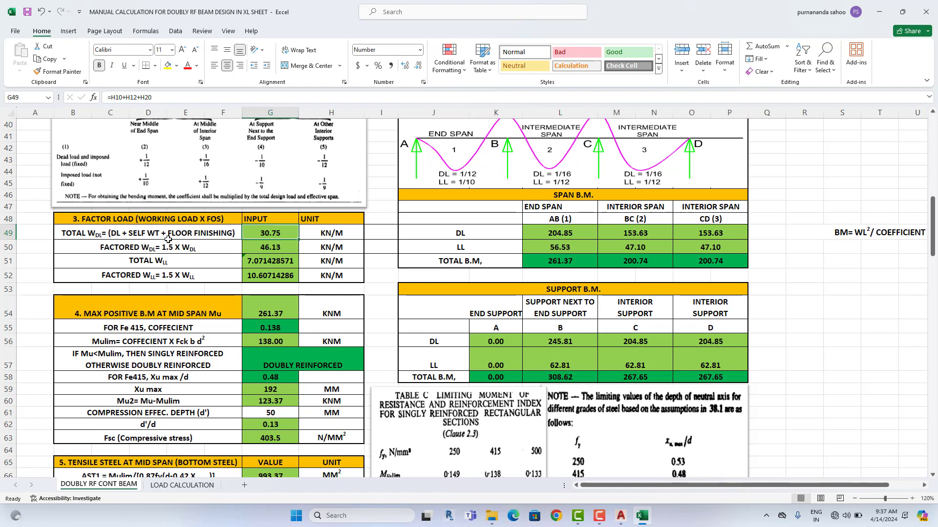
{"action": "left_click", "coordinate": [131, 98]}
{"action": "scroll", "coordinate": [435, 244], "scroll_direction": "up", "scroll_amount": 13}
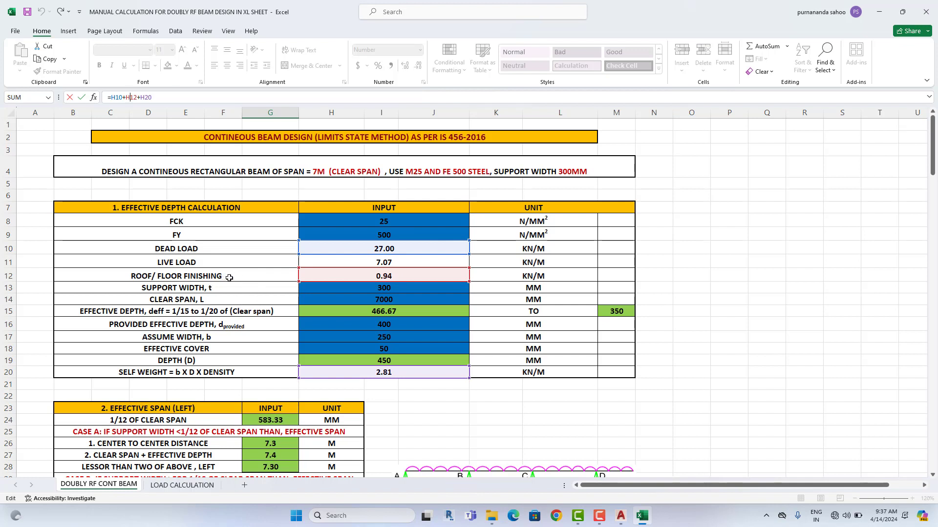
{"action": "scroll", "coordinate": [229, 278], "scroll_direction": "down", "scroll_amount": 5}
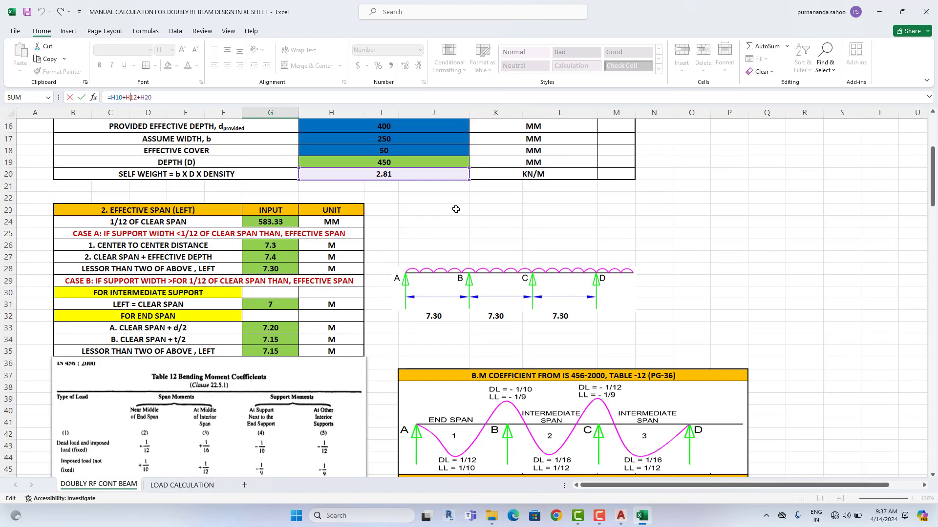
{"action": "key", "text": "Return"}
Step: Inspect the TOTAL DL formula in G24 of the LOAD CALCULATION sheet and trace the loads it adds
{"action": "left_click", "coordinate": [182, 485]}
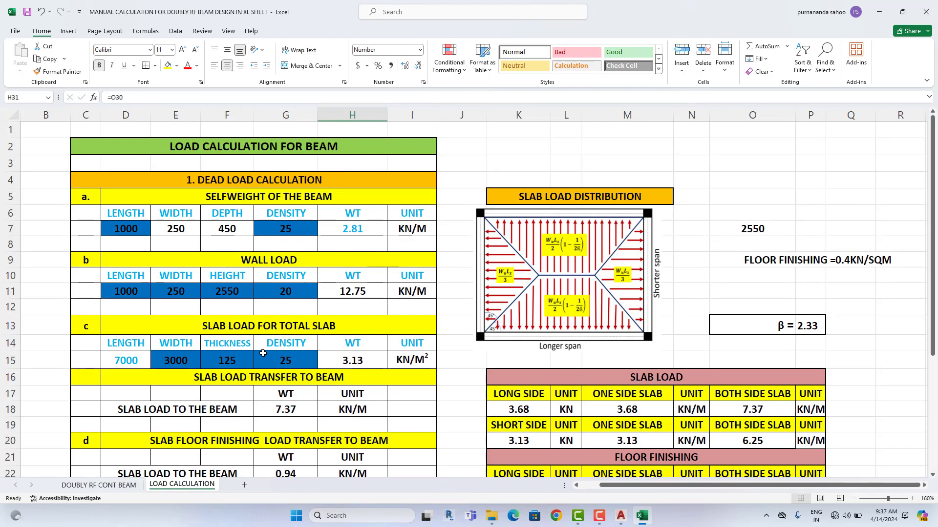
{"action": "scroll", "coordinate": [266, 364], "scroll_direction": "down", "scroll_amount": 2}
{"action": "left_click", "coordinate": [293, 408]}
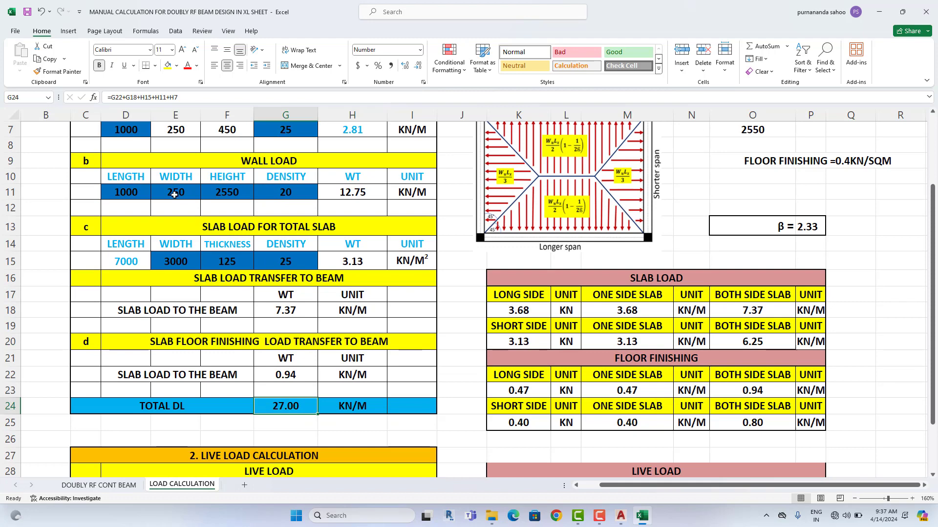
{"action": "key", "text": "F2"}
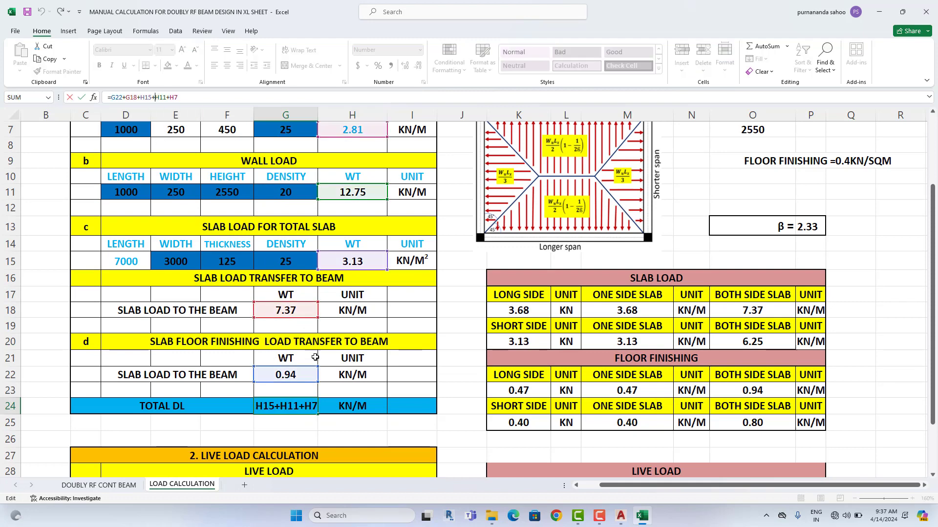
{"action": "scroll", "coordinate": [295, 299], "scroll_direction": "up", "scroll_amount": 2}
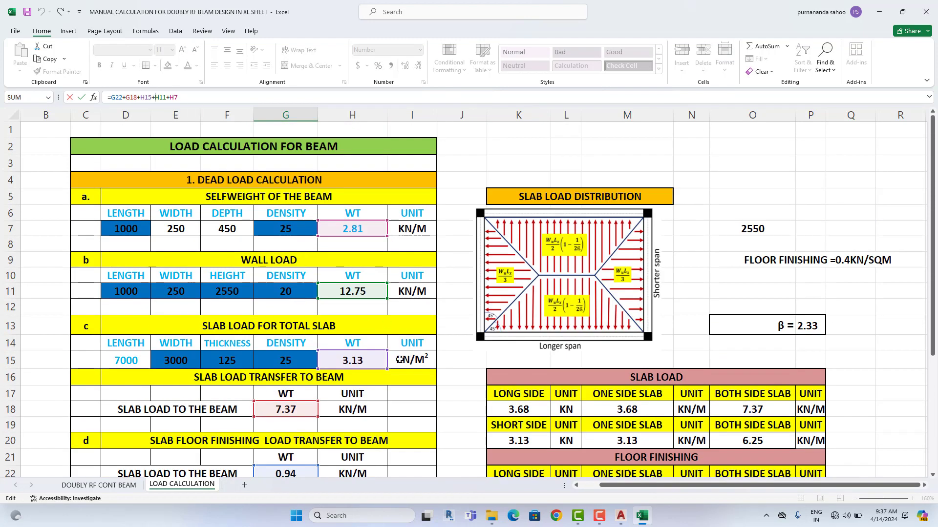
{"action": "scroll", "coordinate": [377, 275], "scroll_direction": "down", "scroll_amount": 2}
{"action": "key", "text": "Escape"}
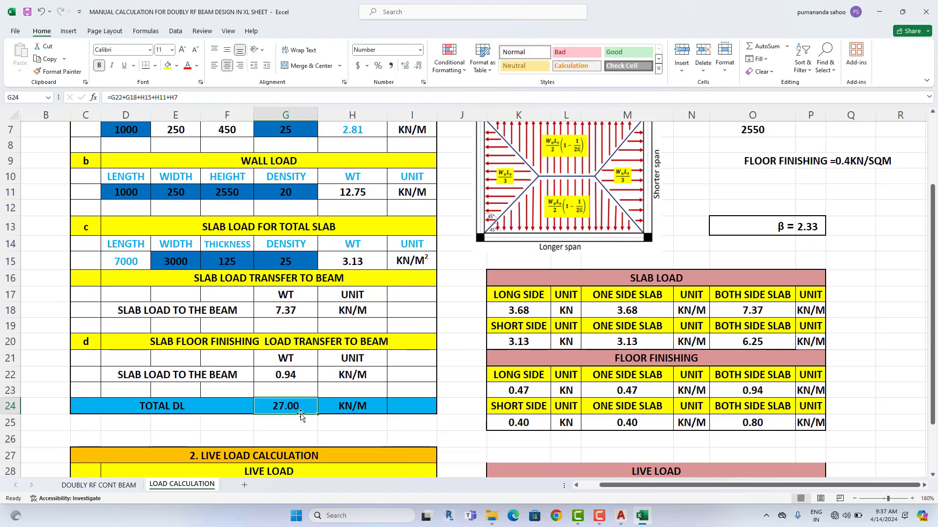
Step: Replace the total dead load formula in G49 of the DOUBLY RF CONT BEAM sheet with =H10
{"action": "left_click", "coordinate": [108, 485]}
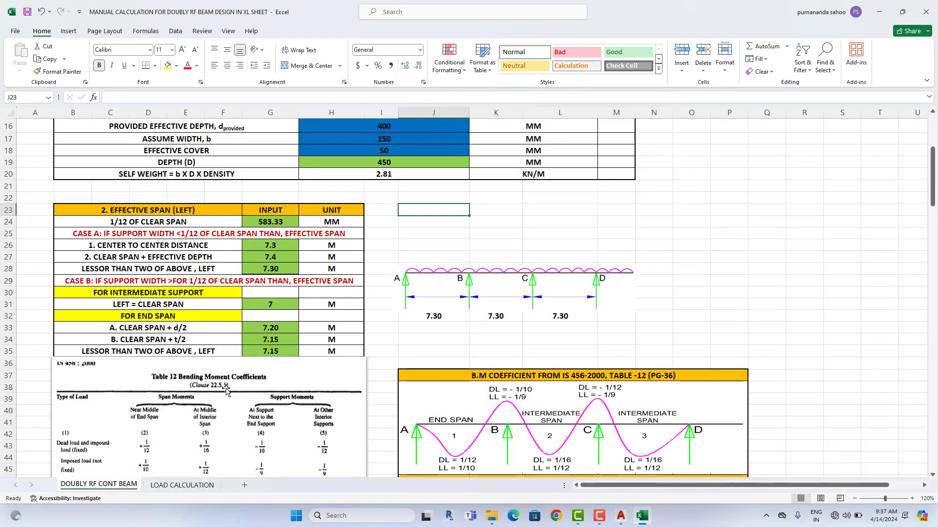
{"action": "scroll", "coordinate": [226, 391], "scroll_direction": "down", "scroll_amount": 2}
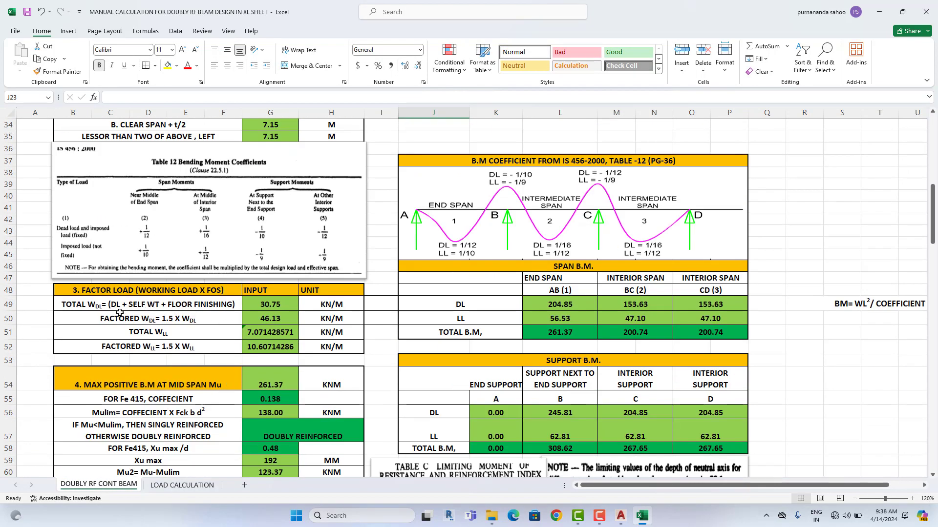
{"action": "left_click", "coordinate": [272, 306]}
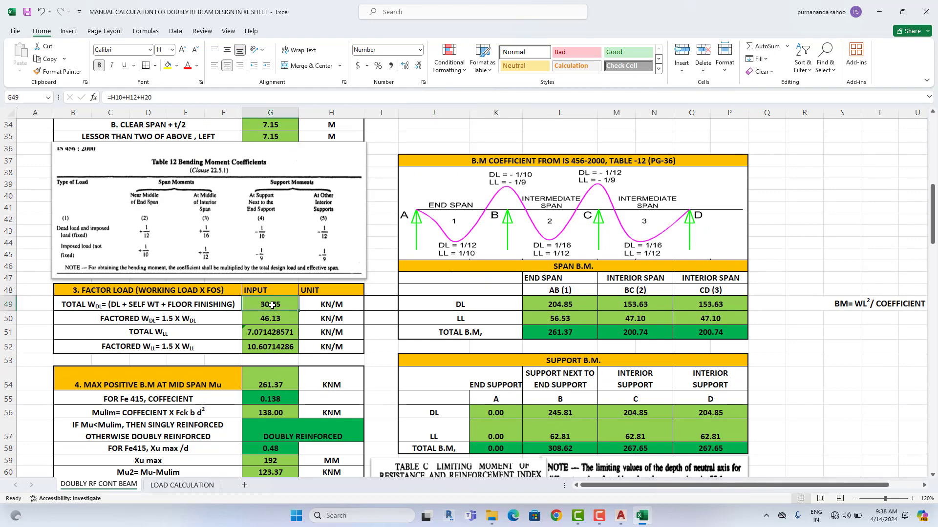
{"action": "type", "text": "="}
{"action": "scroll", "coordinate": [313, 302], "scroll_direction": "up", "scroll_amount": 11}
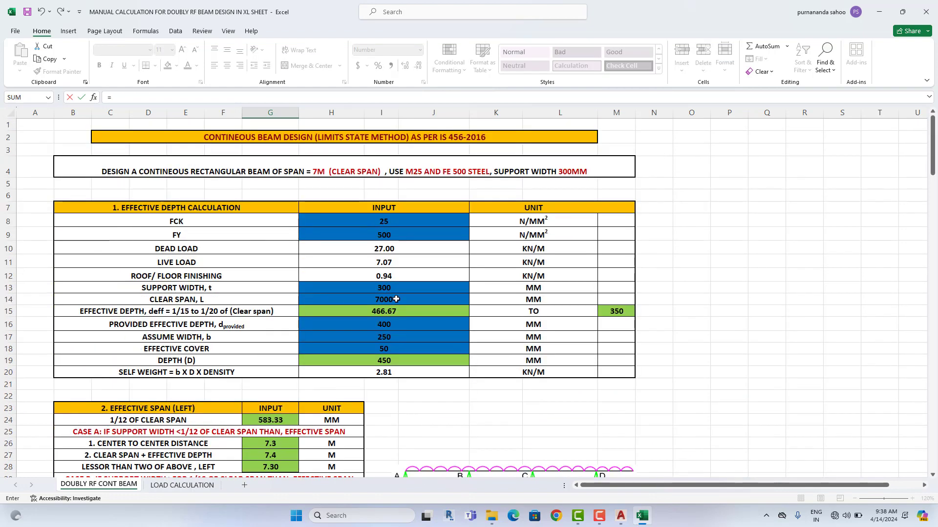
{"action": "left_click", "coordinate": [394, 249]}
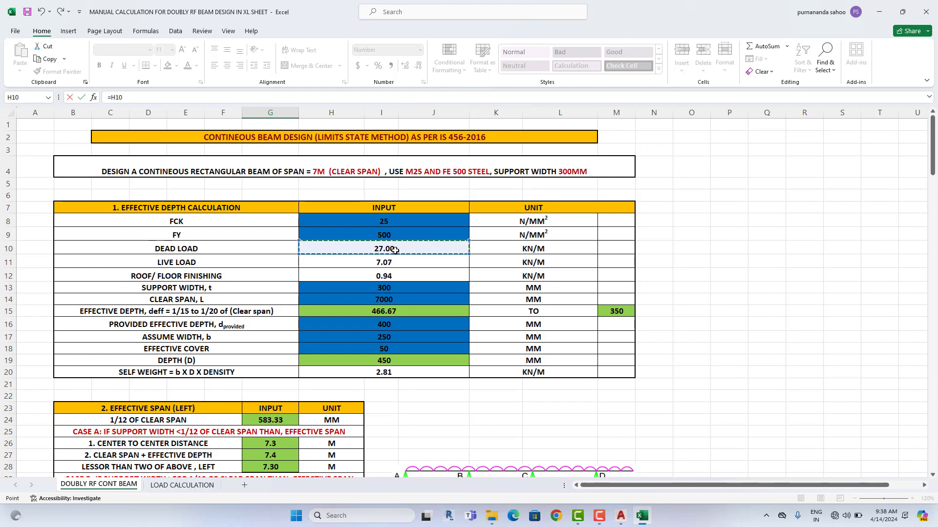
{"action": "key", "text": "Return"}
{"action": "scroll", "coordinate": [306, 352], "scroll_direction": "down", "scroll_amount": 6}
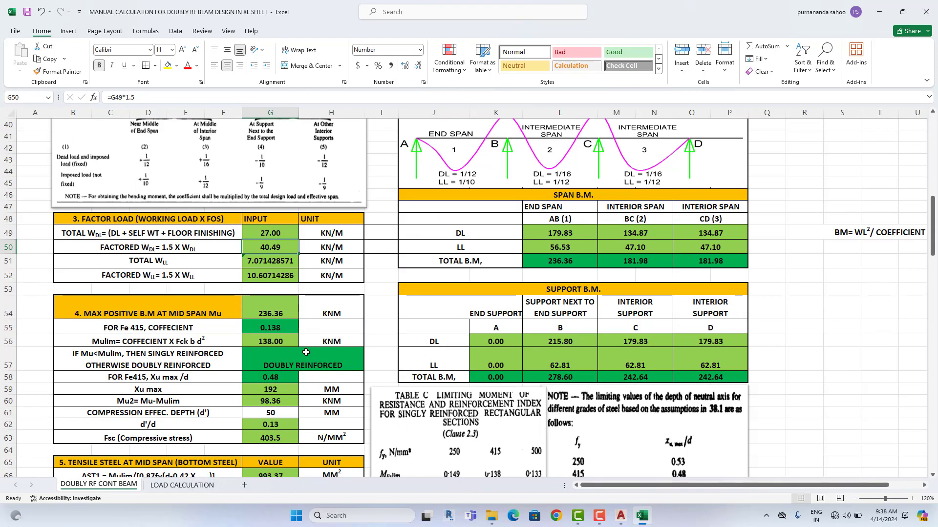
Step: Compare the total dead load in G49 with the load components and TOTAL DL on the LOAD CALCULATION sheet
{"action": "left_click", "coordinate": [291, 234]}
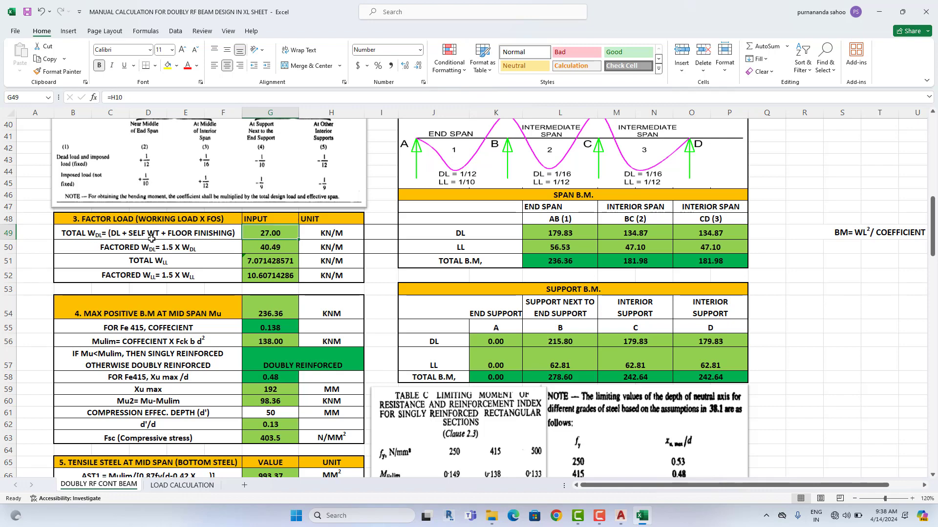
{"action": "left_click", "coordinate": [182, 485]}
{"action": "scroll", "coordinate": [273, 313], "scroll_direction": "up", "scroll_amount": 2}
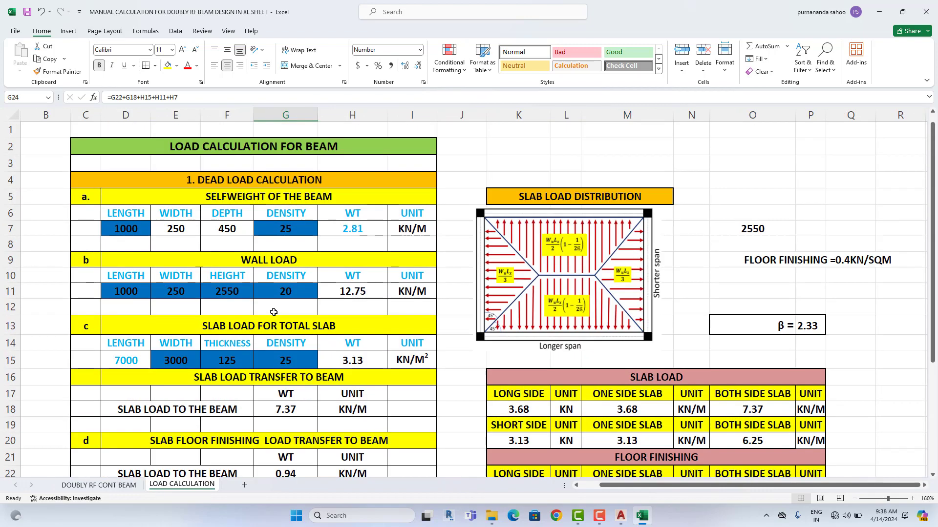
{"action": "scroll", "coordinate": [293, 371], "scroll_direction": "down", "scroll_amount": 3}
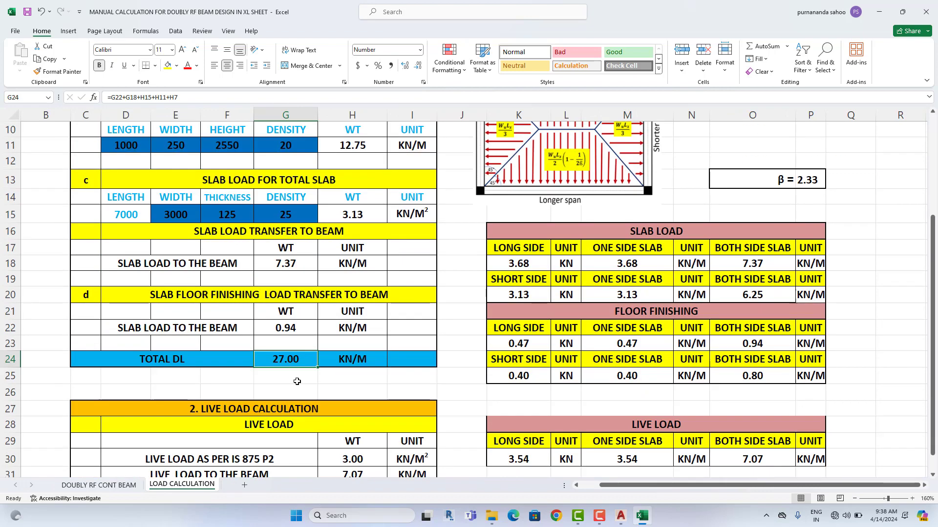
{"action": "left_click", "coordinate": [99, 485]}
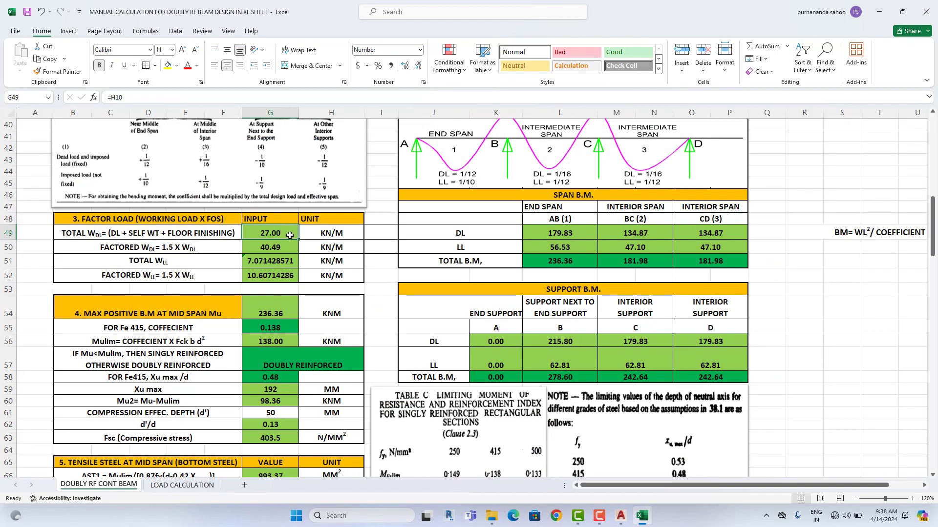
Step: Inspect the factored dead load formula in G50 and the total dead load it multiplies, leaving both formulas as they are
{"action": "left_click", "coordinate": [134, 246]}
{"action": "left_click", "coordinate": [291, 245]}
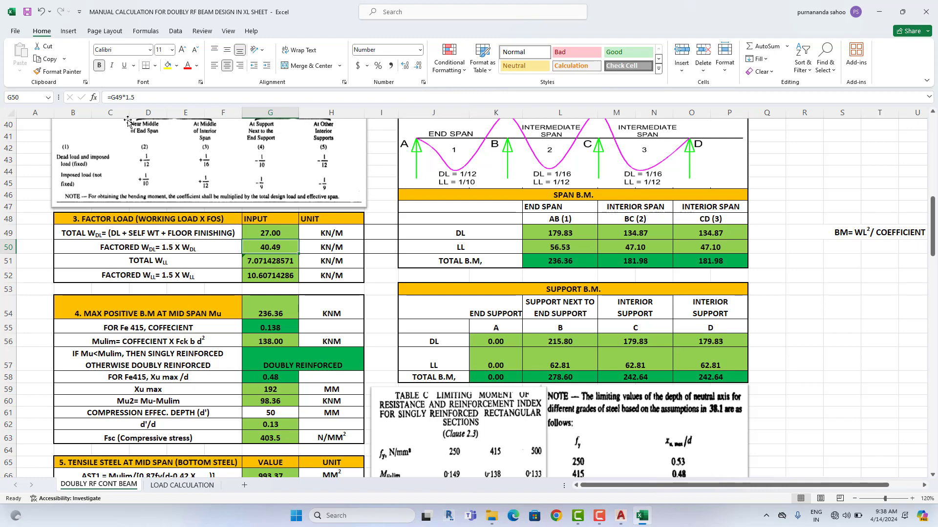
{"action": "left_click", "coordinate": [124, 97]}
{"action": "left_click", "coordinate": [312, 300]}
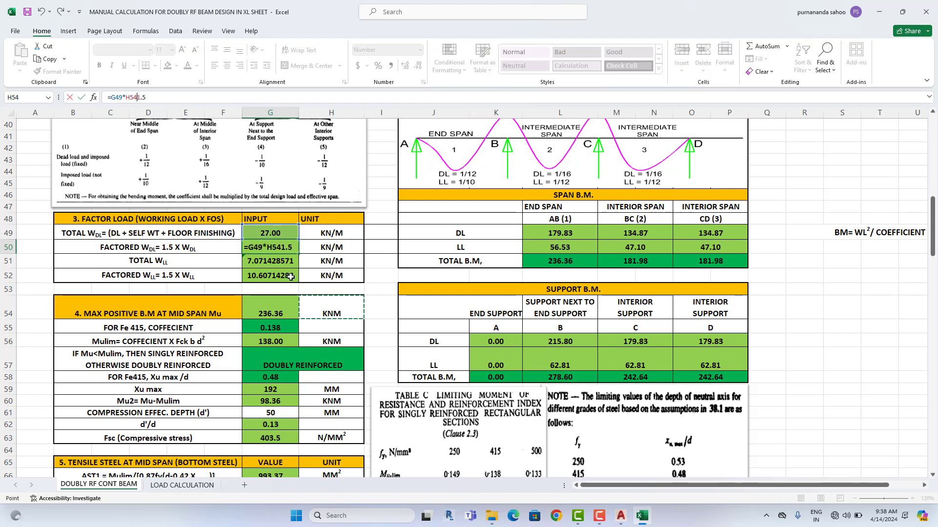
{"action": "left_click", "coordinate": [373, 281]}
{"action": "key", "text": "Escape"}
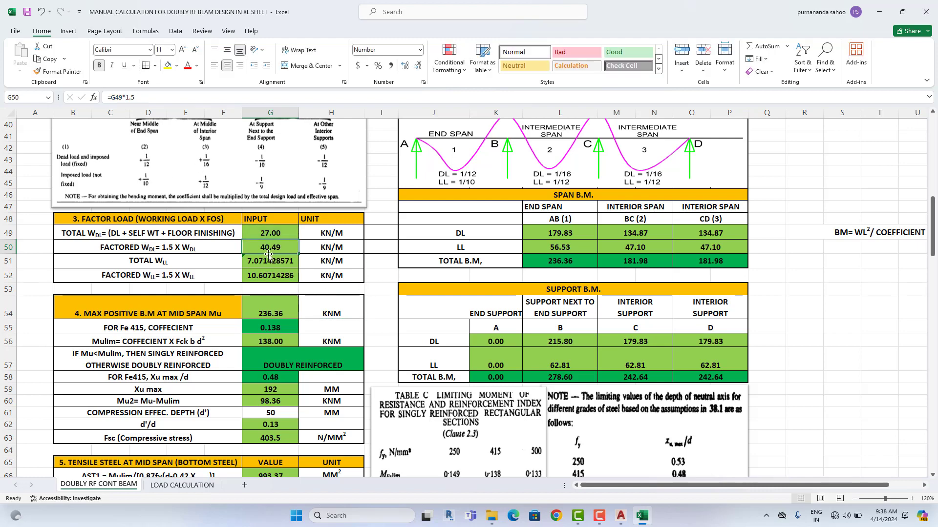
{"action": "left_click", "coordinate": [287, 230]}
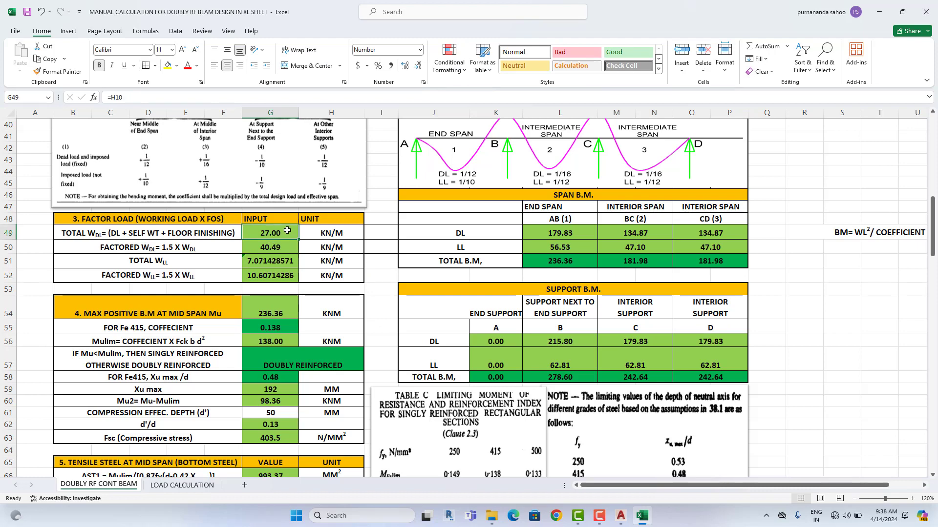
{"action": "left_click", "coordinate": [291, 250]}
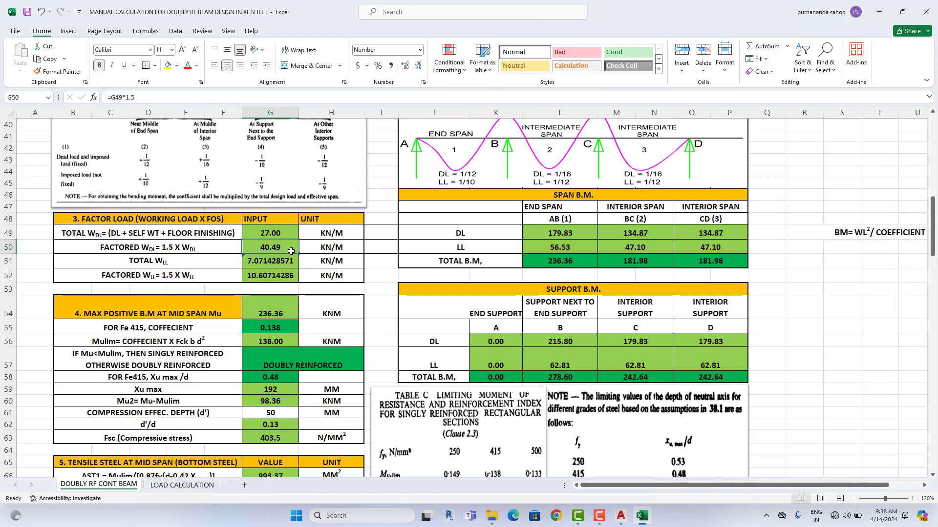
Step: Reduce the total live load in G51 to two decimal places
{"action": "left_click", "coordinate": [184, 266]}
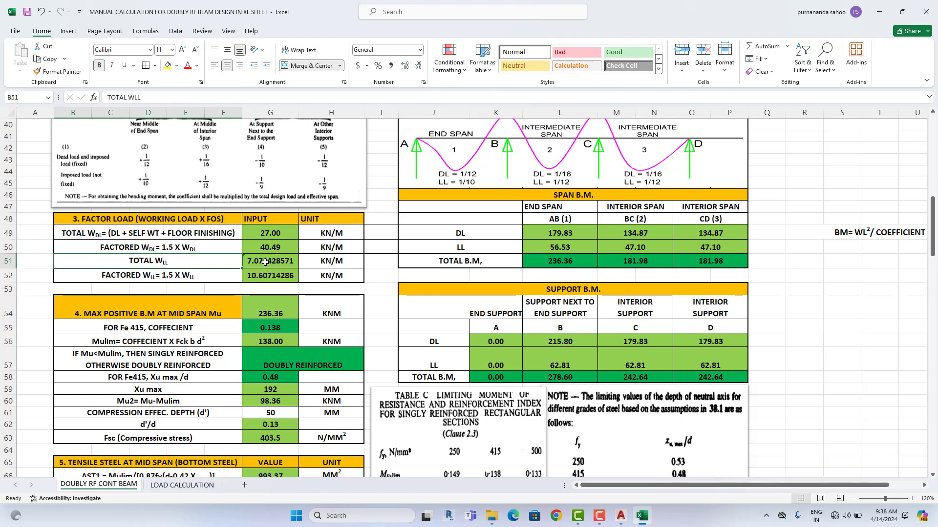
{"action": "left_click", "coordinate": [265, 263]}
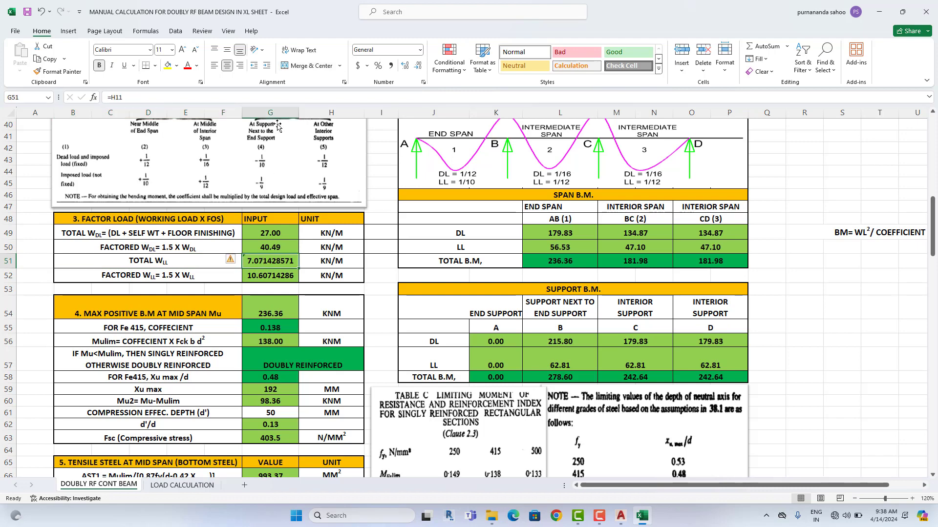
{"action": "left_click", "coordinate": [417, 65]}
{"action": "left_click", "coordinate": [418, 65]}
{"action": "left_click", "coordinate": [418, 66]}
{"action": "left_click", "coordinate": [418, 66]}
{"action": "left_click", "coordinate": [418, 66]}
{"action": "left_click", "coordinate": [417, 66]}
{"action": "left_click", "coordinate": [418, 66]}
Step: Check the live load to the beam in the live load calculation of the LOAD CALCULATION sheet, returning to the beam design sheet
{"action": "left_click", "coordinate": [172, 485]}
{"action": "scroll", "coordinate": [283, 398], "scroll_direction": "down", "scroll_amount": 3}
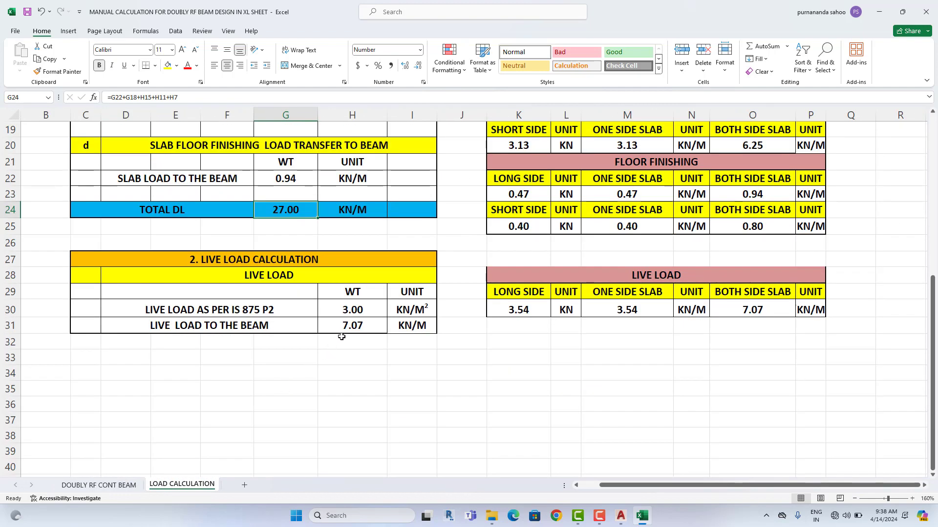
{"action": "left_click", "coordinate": [125, 485]}
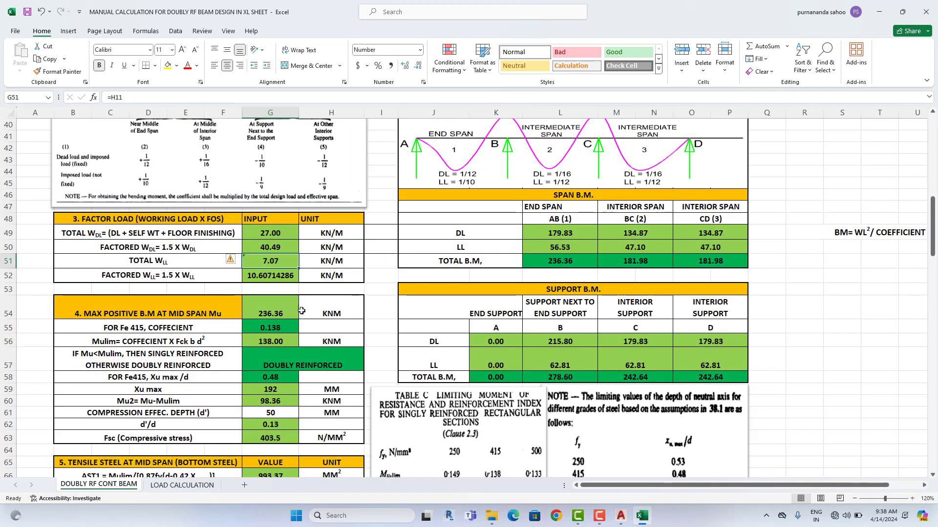
Step: Reduce the factored live load in G52 to two decimal places
{"action": "left_click", "coordinate": [279, 277]}
{"action": "left_click", "coordinate": [419, 65]}
{"action": "left_click", "coordinate": [418, 65]}
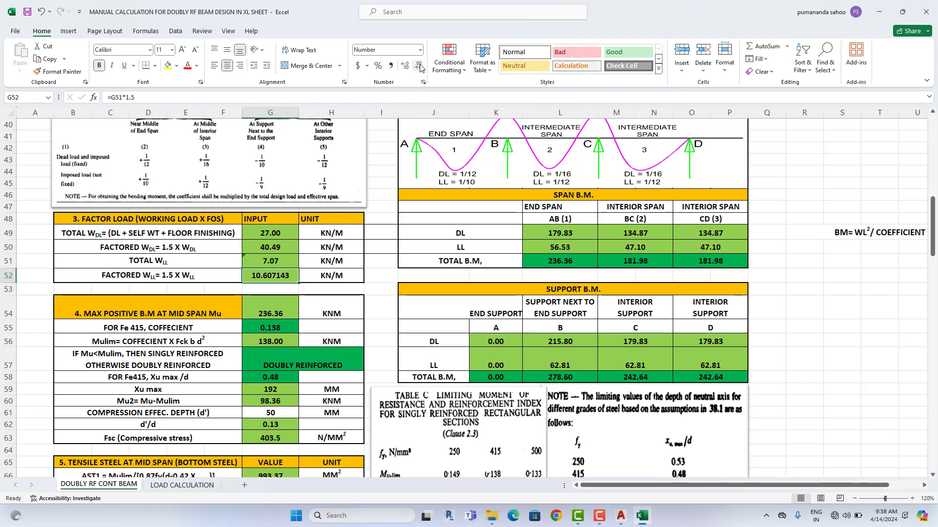
{"action": "left_click", "coordinate": [419, 65]}
{"action": "left_click", "coordinate": [418, 66]}
{"action": "left_click", "coordinate": [418, 66]}
{"action": "left_click", "coordinate": [419, 65]}
{"action": "left_click", "coordinate": [355, 302]}
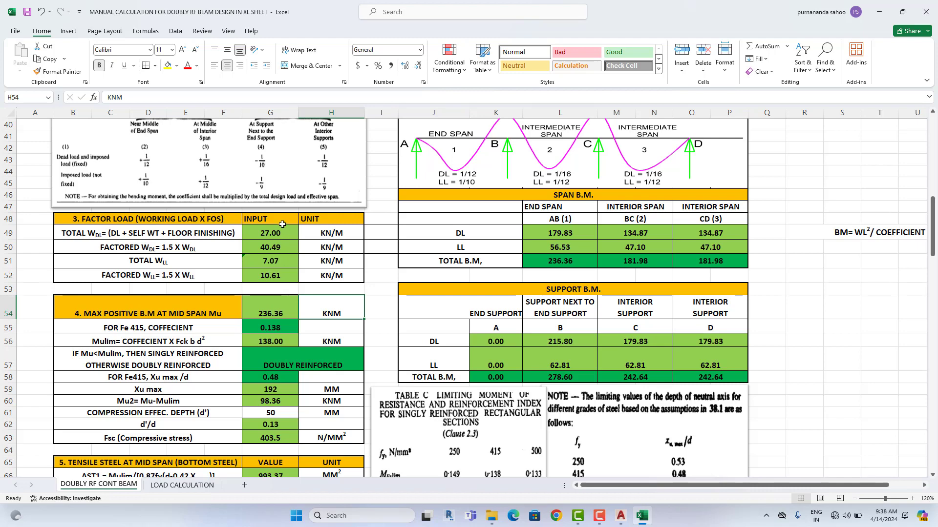
Step: Review the factored dead and live loads in G50 and G52 along with the Table 12 bending moment coefficients picture
{"action": "left_click", "coordinate": [283, 249]}
{"action": "left_click", "coordinate": [282, 276]}
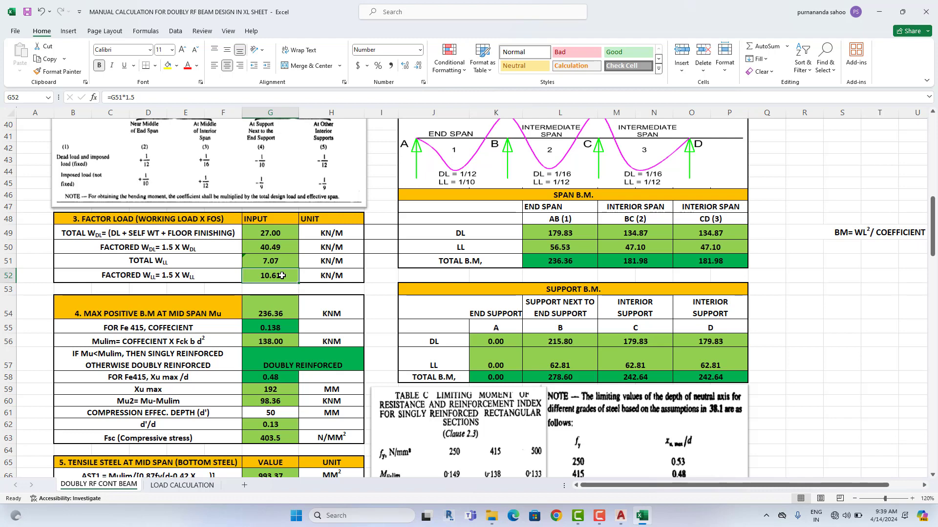
{"action": "scroll", "coordinate": [281, 276], "scroll_direction": "up", "scroll_amount": 2}
{"action": "left_click", "coordinate": [269, 218]}
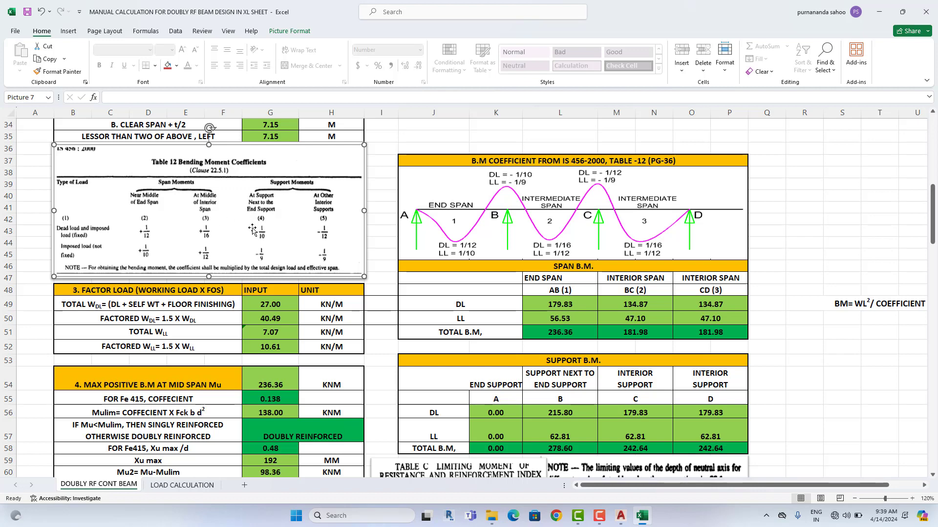
Step: Switch to File Explorer and open CONCRETE DESIGN IS.456.2000.pdf from New Volume (D:) in Adobe Reader
{"action": "left_click", "coordinate": [491, 516]}
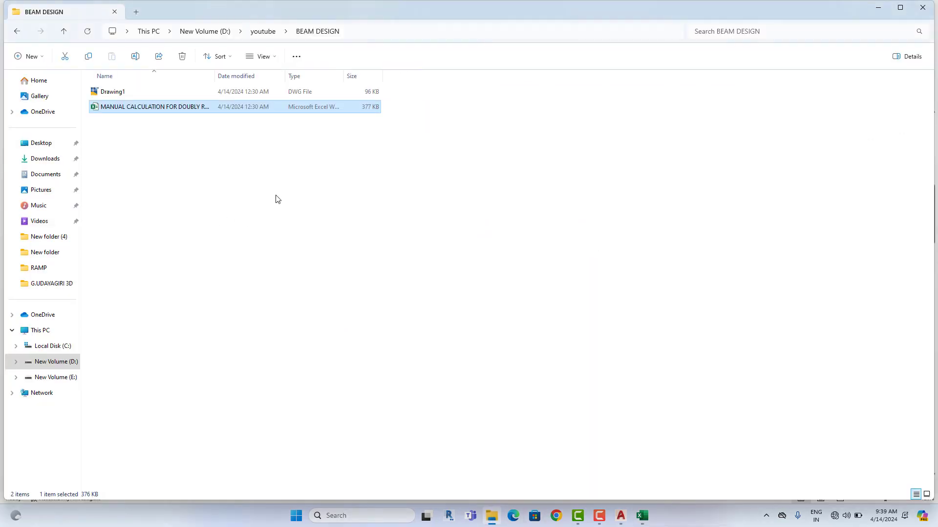
{"action": "left_click", "coordinate": [205, 31]}
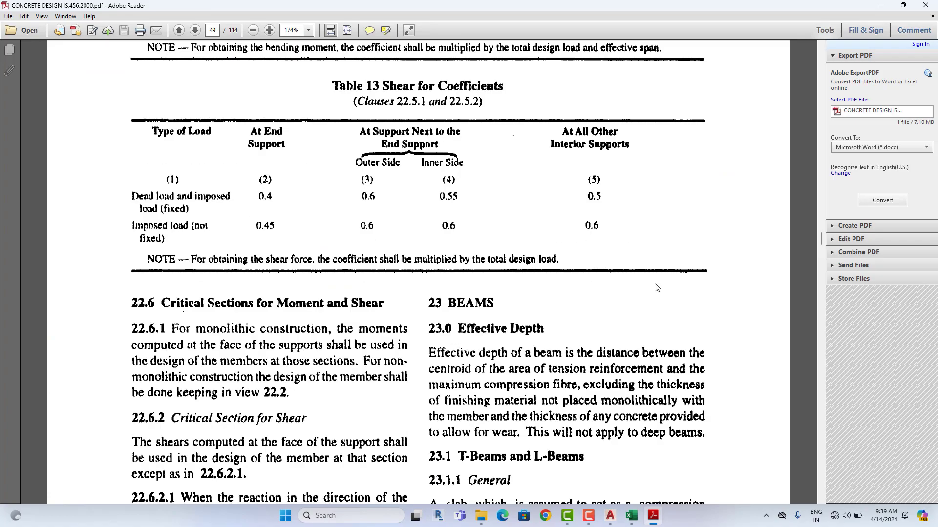
Step: Examine Table 12 Bending Moment Coefficients and Table 13 shear coefficients on page 36 of the IS 456 PDF
{"action": "scroll", "coordinate": [101, 414], "scroll_direction": "down", "scroll_amount": 5}
{"action": "scroll", "coordinate": [586, 337], "scroll_direction": "down", "scroll_amount": 5}
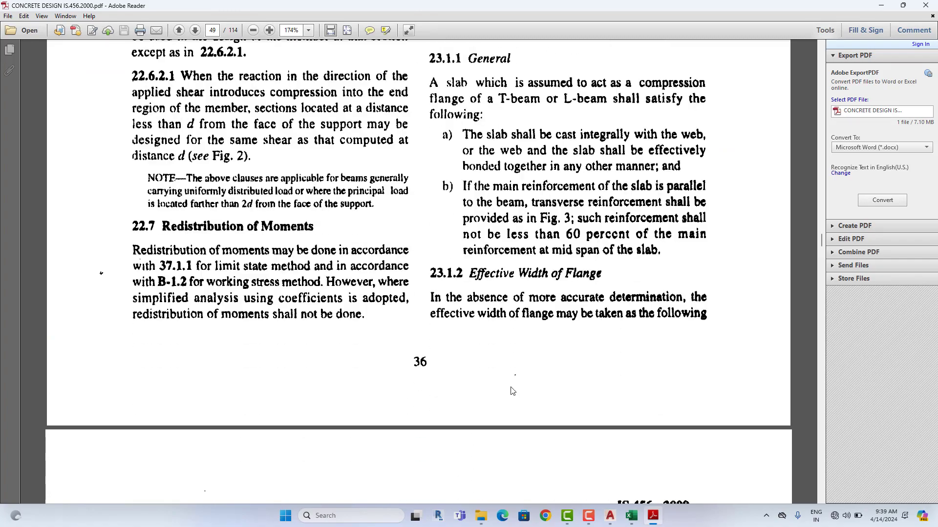
{"action": "left_click_drag", "start_coordinate": [414, 362], "coordinate": [427, 363]}
{"action": "scroll", "coordinate": [429, 364], "scroll_direction": "up", "scroll_amount": 10}
{"action": "scroll", "coordinate": [428, 364], "scroll_direction": "down", "scroll_amount": 11}
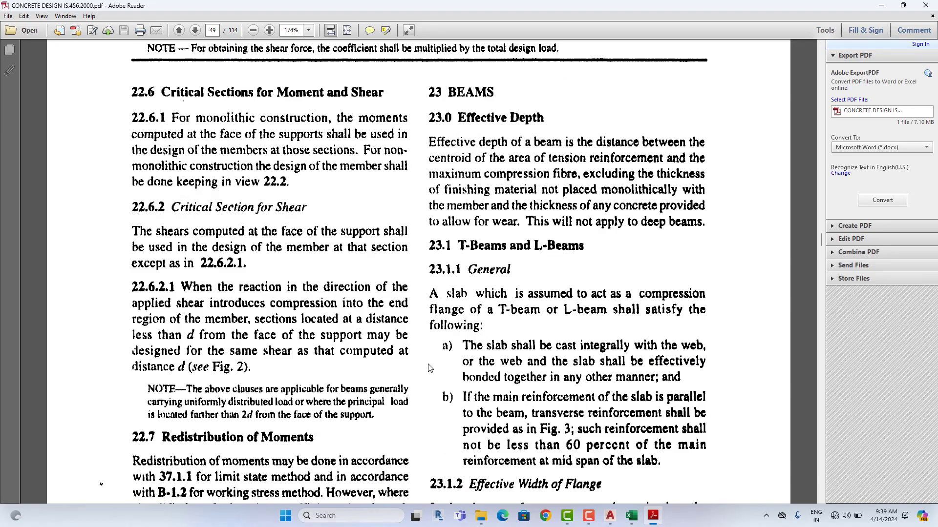
{"action": "scroll", "coordinate": [333, 206], "scroll_direction": "up", "scroll_amount": 17}
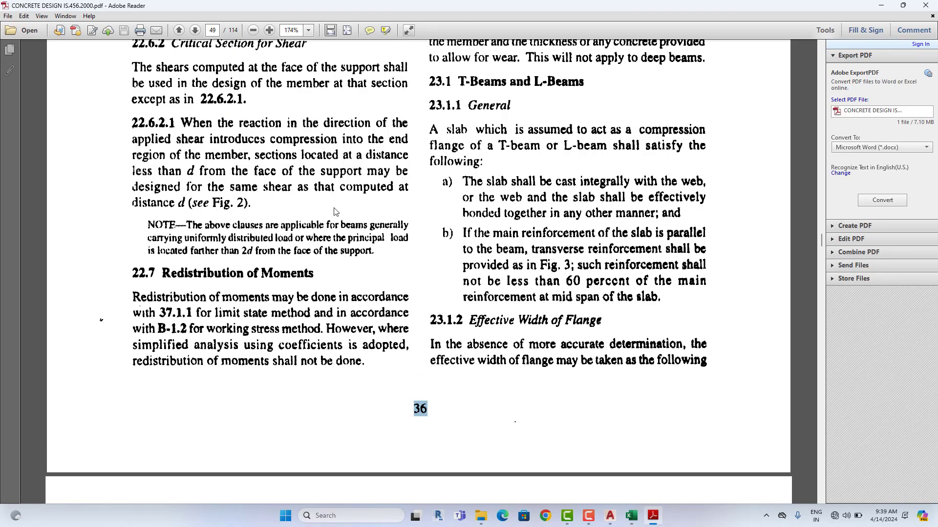
{"action": "scroll", "coordinate": [333, 207], "scroll_direction": "up", "scroll_amount": 3}
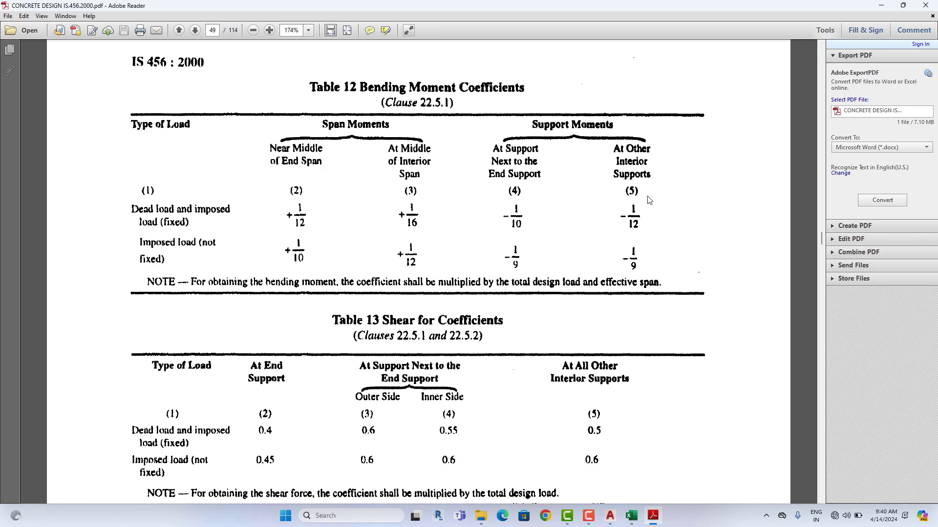
{"action": "scroll", "coordinate": [535, 288], "scroll_direction": "down", "scroll_amount": 1}
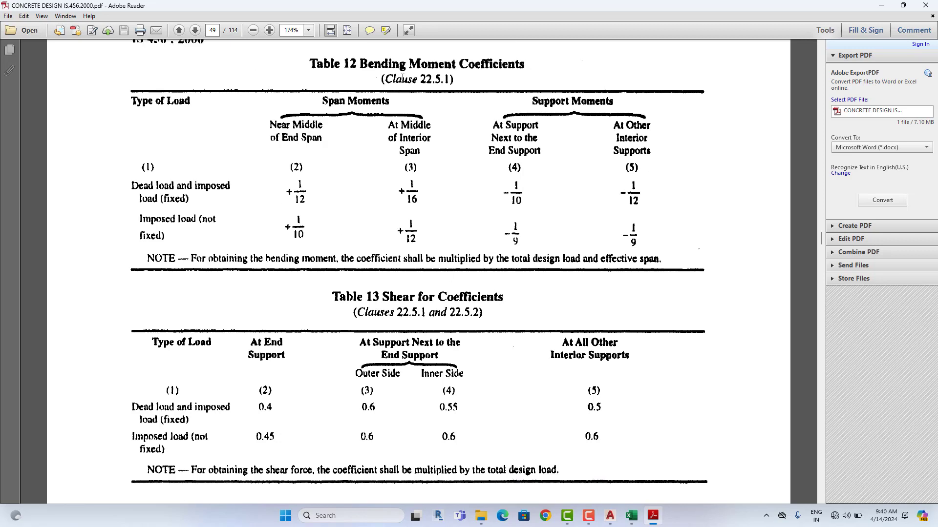
{"action": "scroll", "coordinate": [393, 282], "scroll_direction": "down", "scroll_amount": 2}
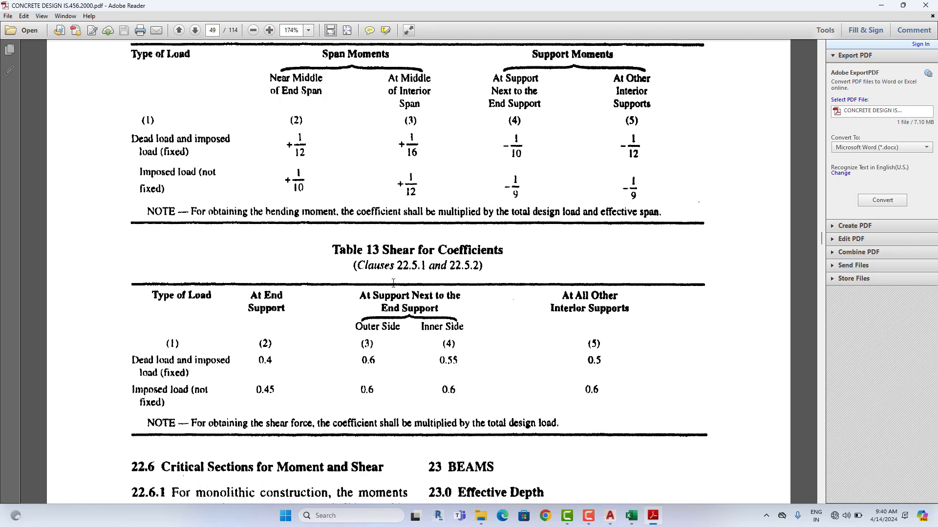
Step: Switch to Excel and compare the BM = WL²/COEFFICIENT formula in R49 with the bending moment coefficient diagram
{"action": "left_click", "coordinate": [631, 517]}
{"action": "scroll", "coordinate": [259, 248], "scroll_direction": "up", "scroll_amount": 1}
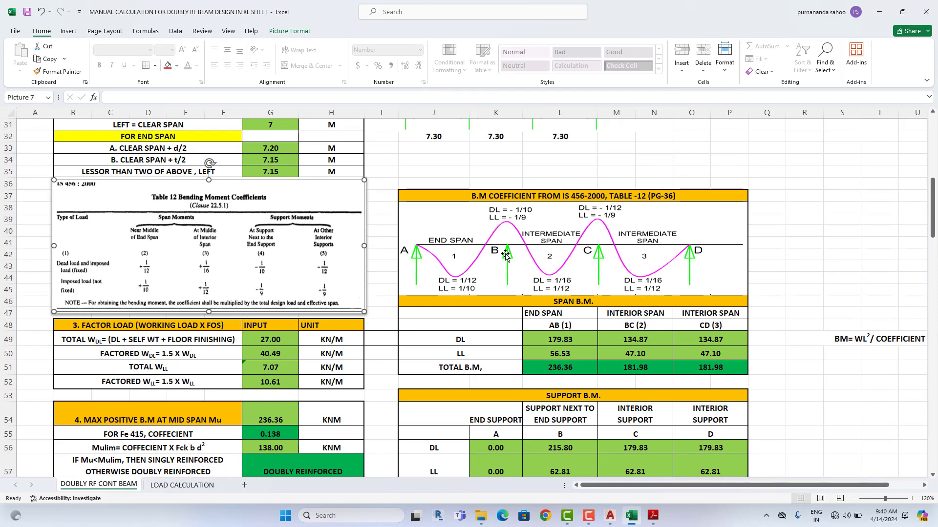
{"action": "left_click_drag", "start_coordinate": [738, 486], "coordinate": [770, 488]}
{"action": "left_click", "coordinate": [780, 342]}
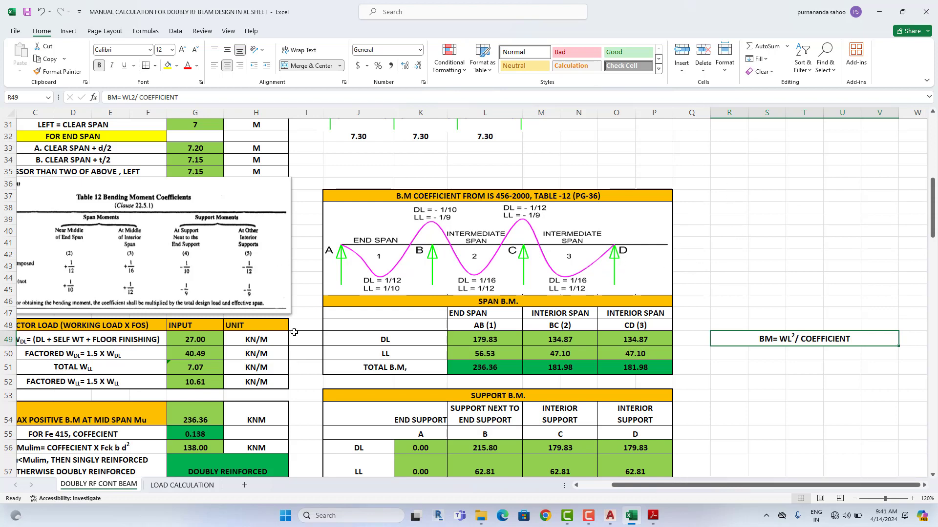
{"action": "left_click_drag", "start_coordinate": [636, 485], "coordinate": [605, 486]}
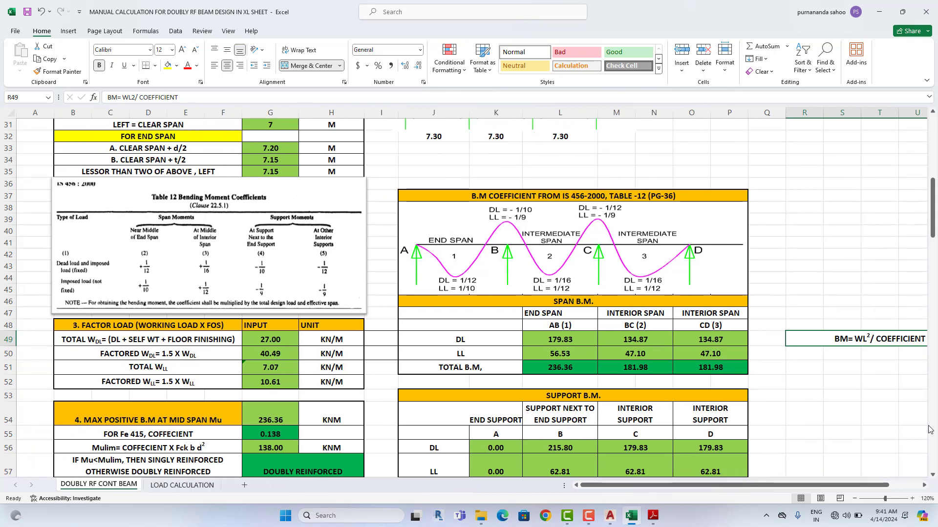
{"action": "left_click", "coordinate": [911, 499]}
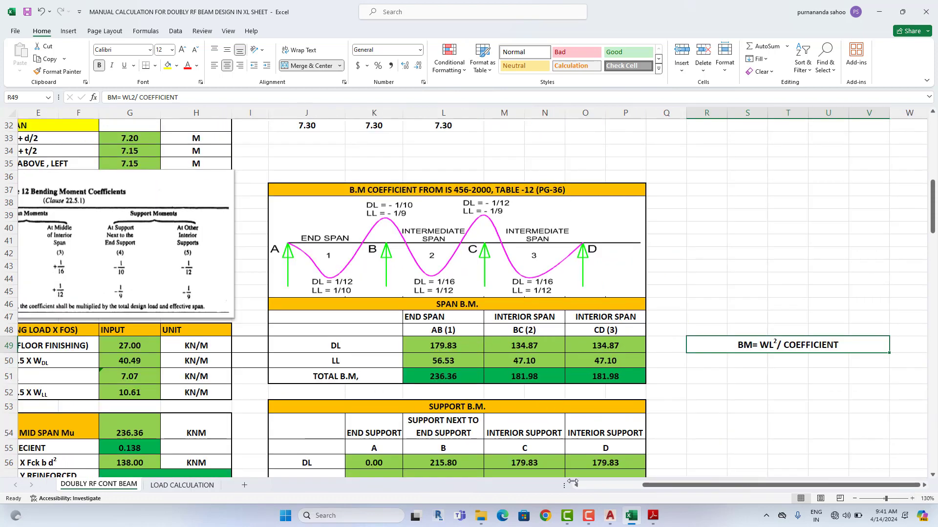
{"action": "left_click_drag", "start_coordinate": [649, 486], "coordinate": [587, 486]}
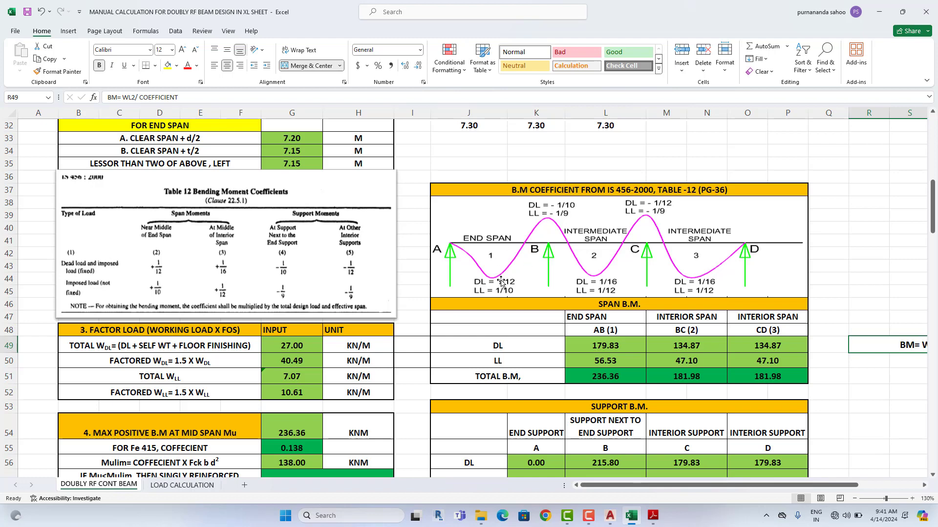
{"action": "left_click_drag", "start_coordinate": [772, 485], "coordinate": [835, 486]}
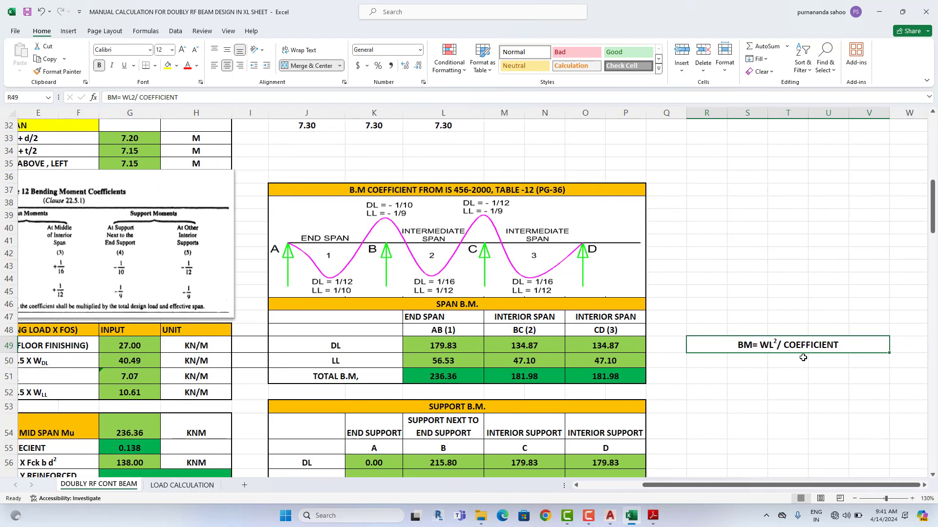
{"action": "left_click_drag", "start_coordinate": [768, 485], "coordinate": [633, 499]}
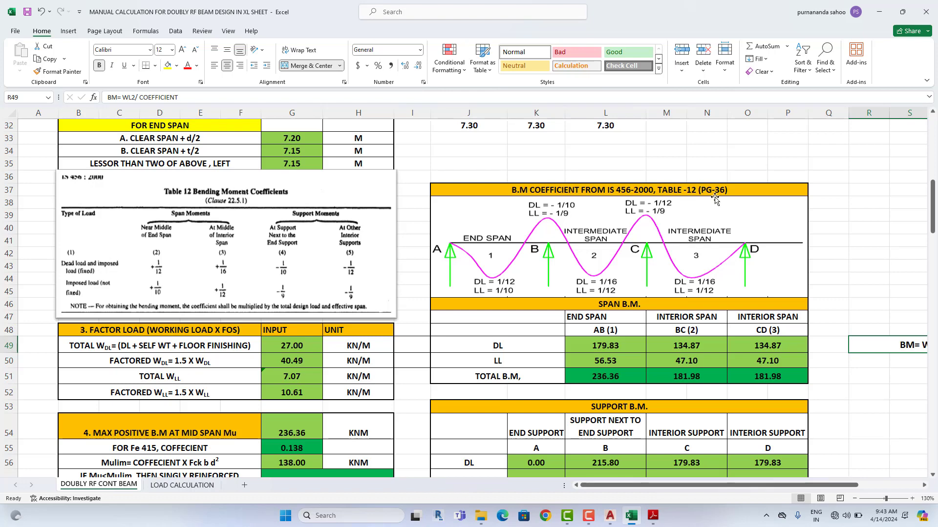
Step: Inspect the end span AB dead load and live load moment formulas in L49 and L50 of the SPAN B.M. table
{"action": "scroll", "coordinate": [692, 282], "scroll_direction": "down", "scroll_amount": 2}
{"action": "left_click", "coordinate": [536, 269]}
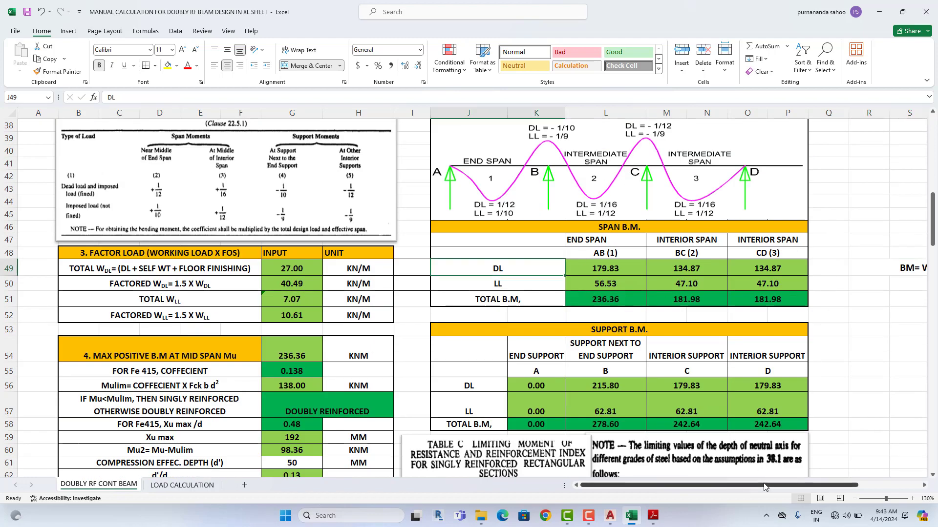
{"action": "scroll", "coordinate": [767, 485], "scroll_direction": "right", "scroll_amount": 3}
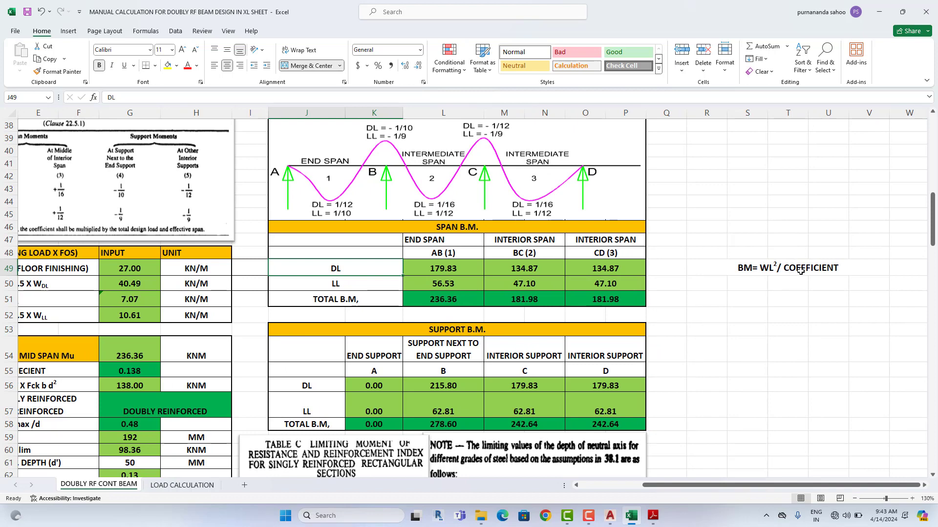
{"action": "left_click", "coordinate": [446, 269]}
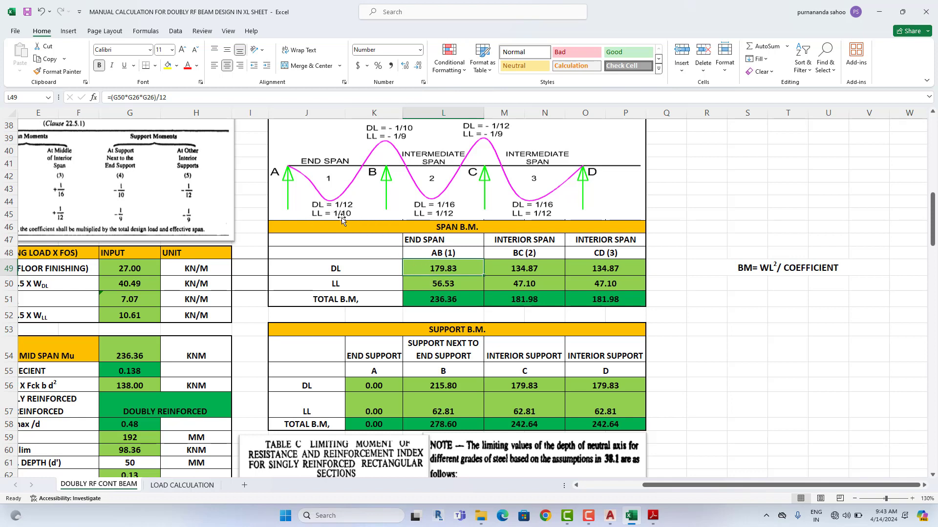
{"action": "left_click", "coordinate": [463, 283]}
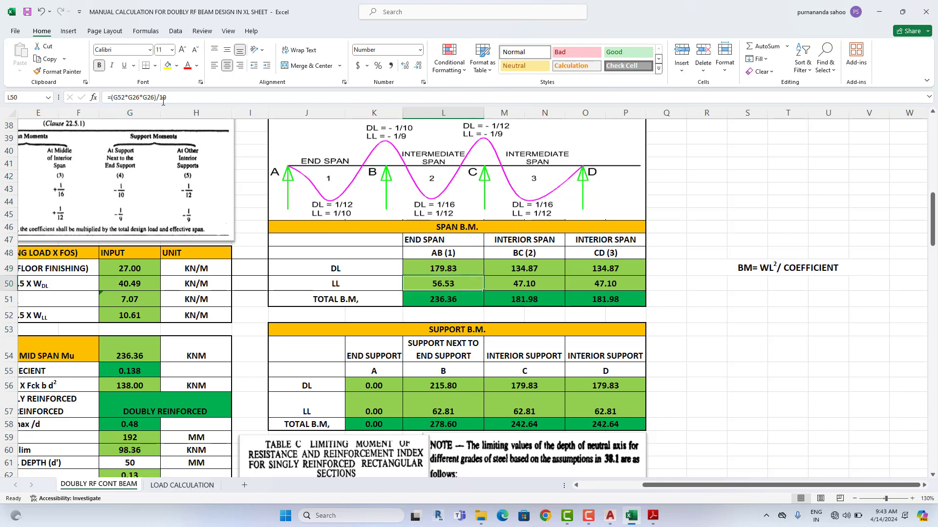
Step: Trace the L50 live load moment formula to the span in G26, and check the factored loads in G50 and G52
{"action": "left_click", "coordinate": [134, 97]}
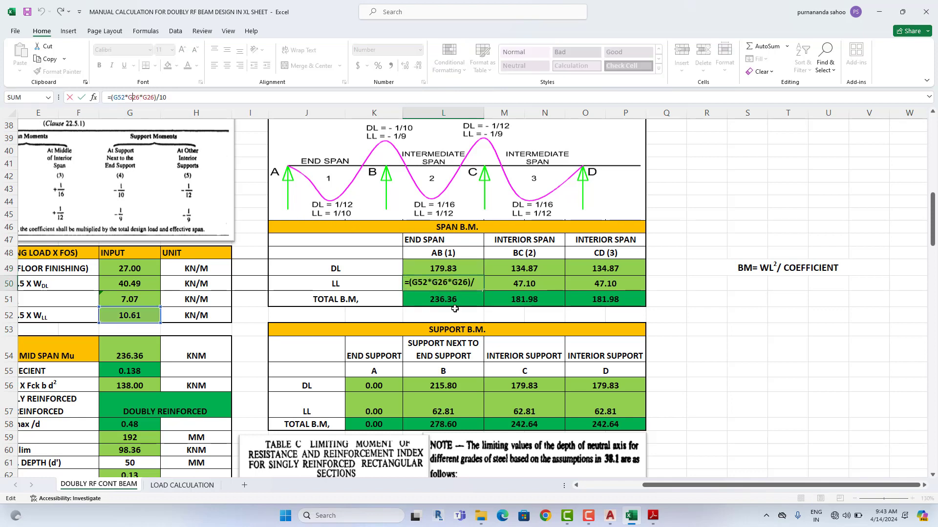
{"action": "scroll", "coordinate": [322, 408], "scroll_direction": "left", "scroll_amount": 3}
{"action": "scroll", "coordinate": [323, 408], "scroll_direction": "up", "scroll_amount": 11}
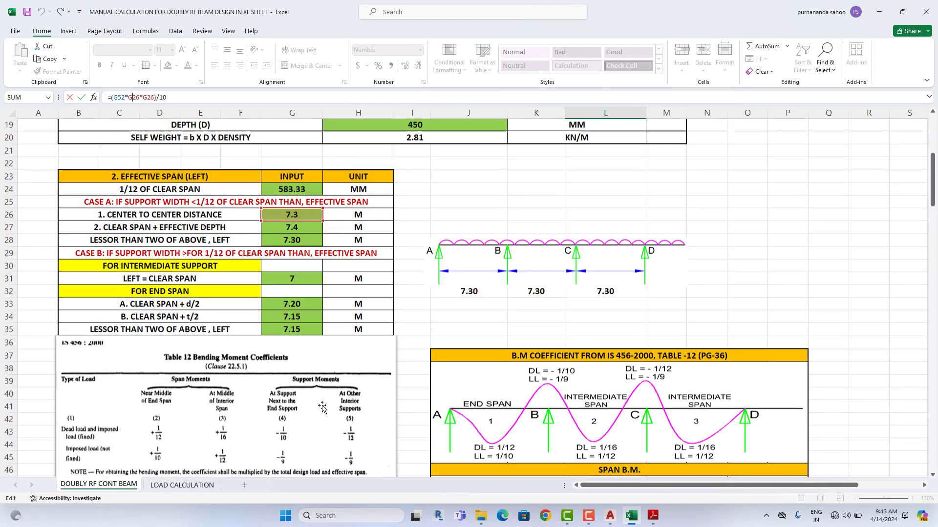
{"action": "scroll", "coordinate": [323, 408], "scroll_direction": "down", "scroll_amount": 5}
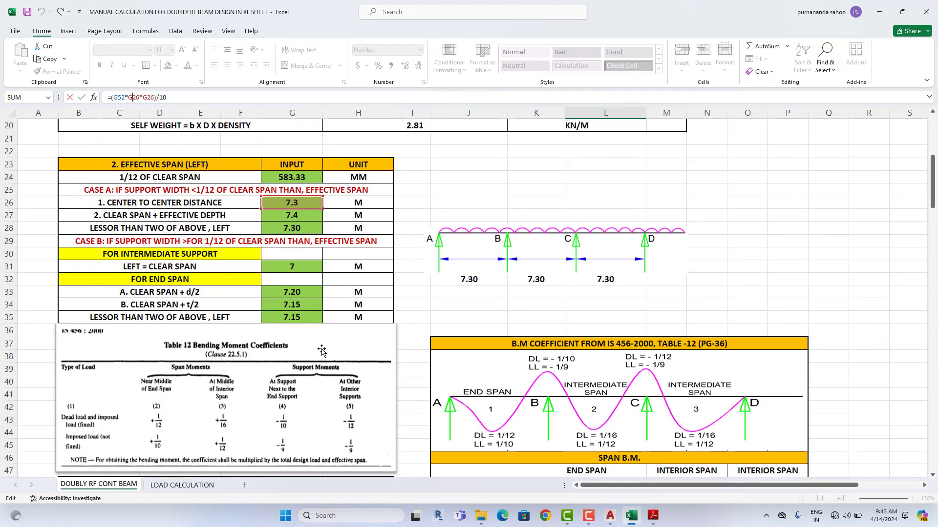
{"action": "scroll", "coordinate": [344, 291], "scroll_direction": "down", "scroll_amount": 20}
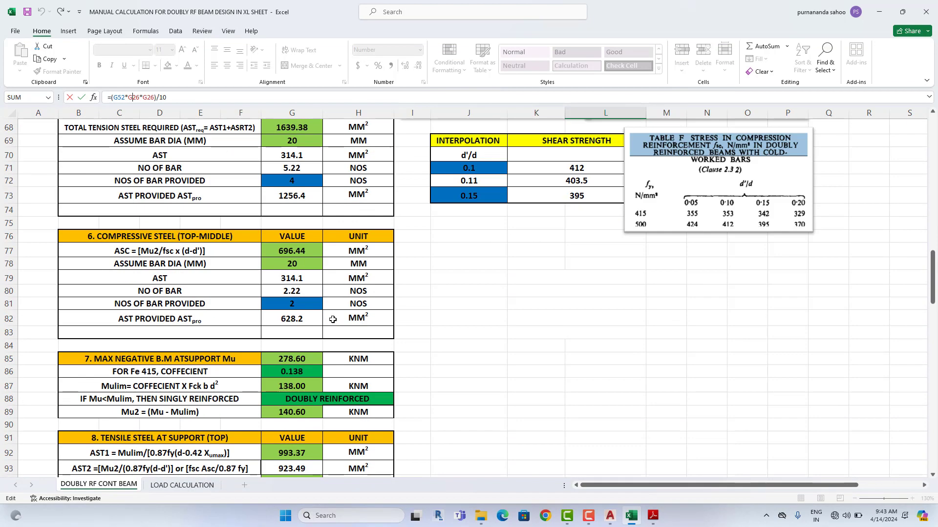
{"action": "scroll", "coordinate": [330, 322], "scroll_direction": "up", "scroll_amount": 4}
{"action": "scroll", "coordinate": [330, 322], "scroll_direction": "up", "scroll_amount": 9}
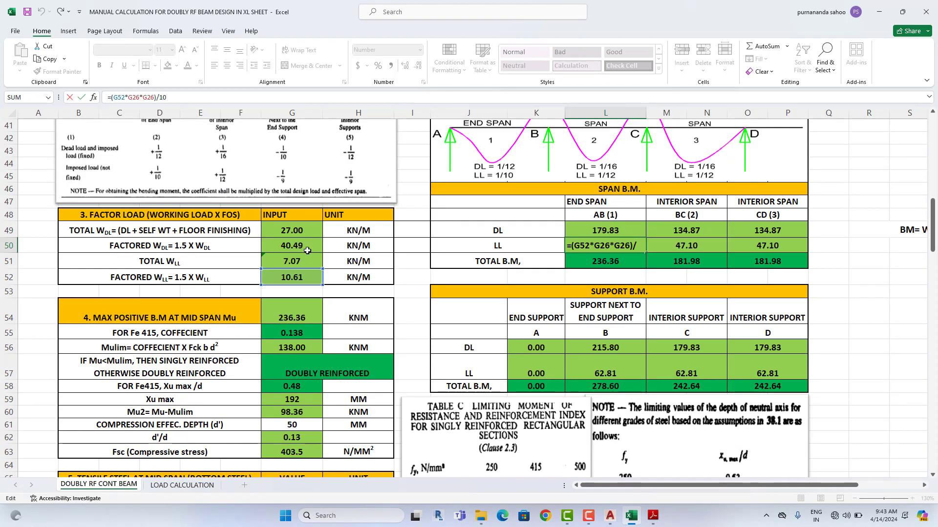
{"action": "left_click", "coordinate": [310, 246]}
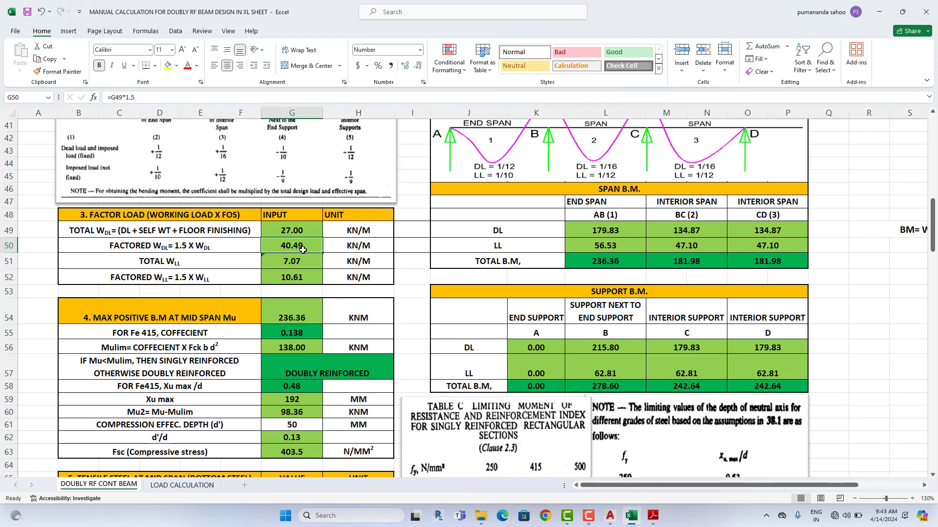
{"action": "left_click", "coordinate": [303, 278]}
Step: Trace the L49 dead load moment formula to the factored dead load in G50, leaving the formula unedited
{"action": "left_click", "coordinate": [612, 232]}
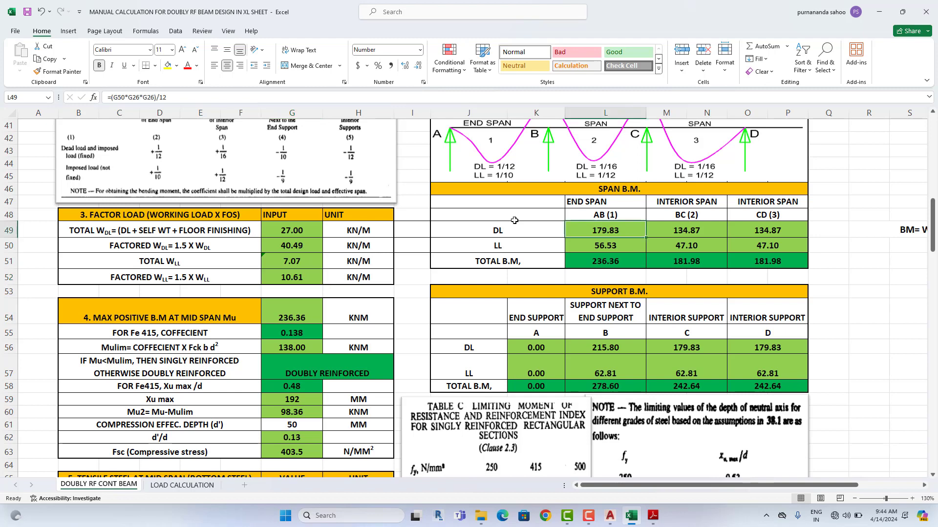
{"action": "left_click", "coordinate": [142, 98]}
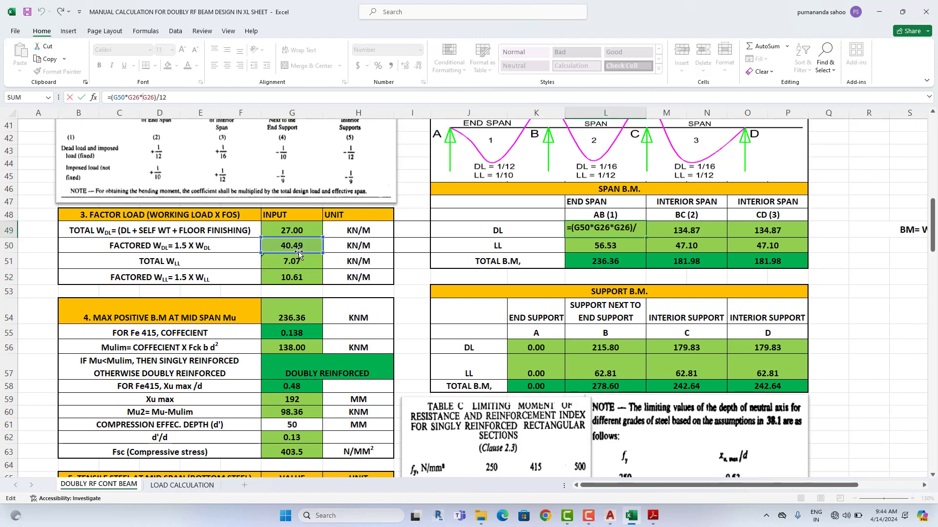
{"action": "left_click", "coordinate": [510, 245]}
{"action": "key", "text": "Escape"}
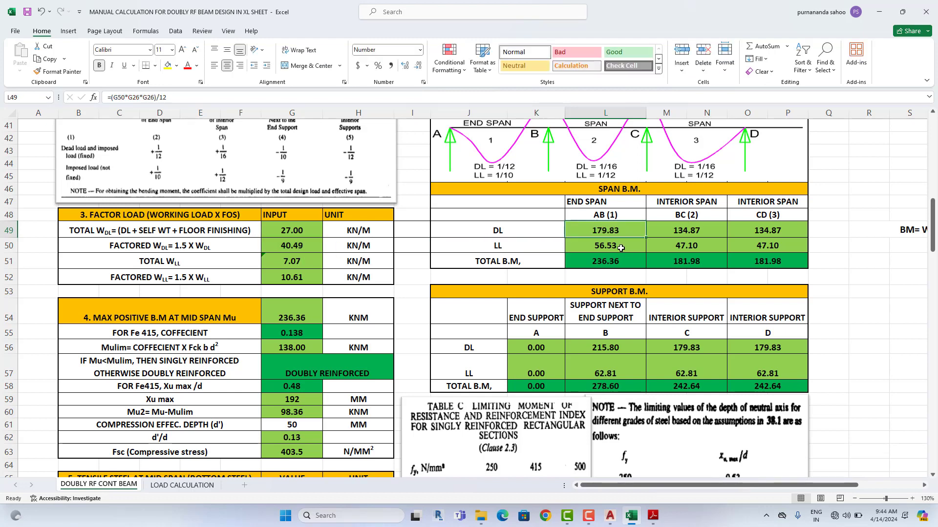
Step: Trace the L50 live load moment formula to the factored live load in G52, and look up the effective span section
{"action": "left_click", "coordinate": [628, 248]}
{"action": "left_click", "coordinate": [132, 98]}
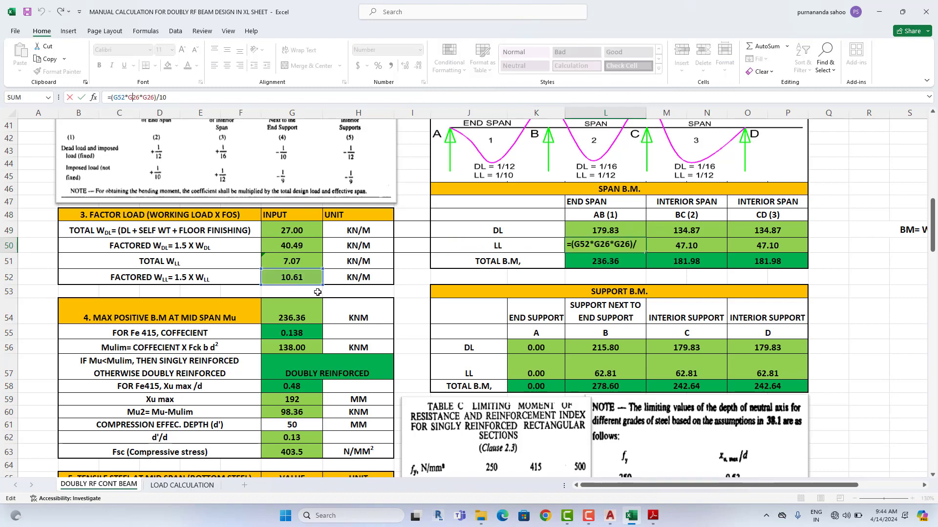
{"action": "left_click", "coordinate": [413, 266]}
{"action": "scroll", "coordinate": [398, 296], "scroll_direction": "up", "scroll_amount": 7}
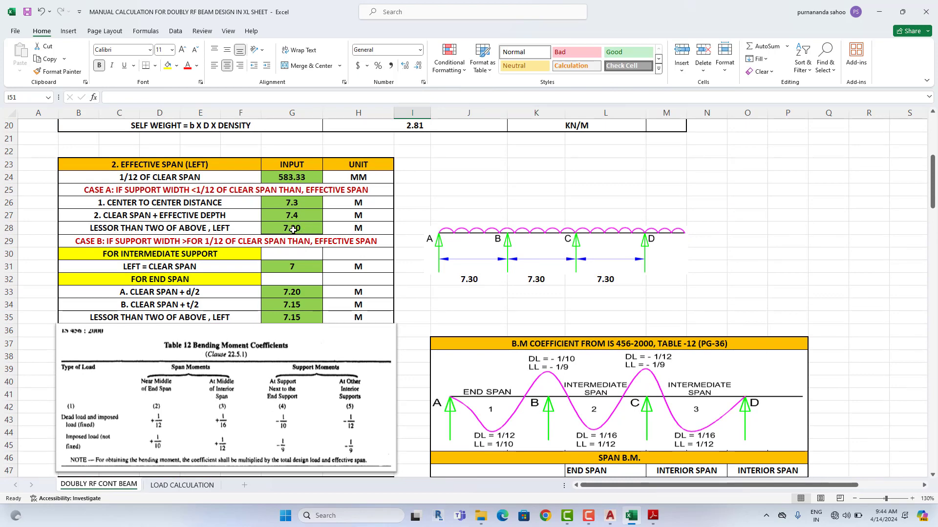
{"action": "scroll", "coordinate": [530, 385], "scroll_direction": "down", "scroll_amount": 7}
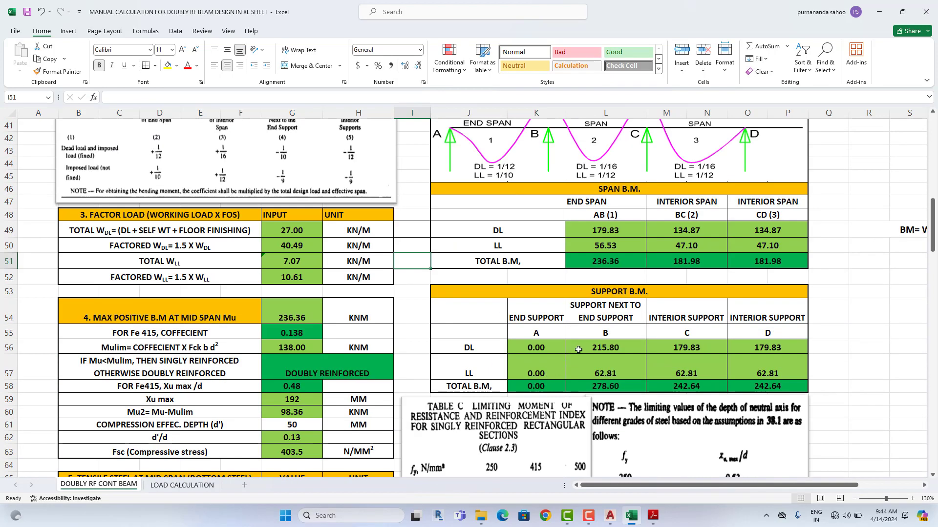
Step: Trace the span reference in the L49 formula to G26 and check the effective span formula in G28
{"action": "left_click", "coordinate": [607, 235]}
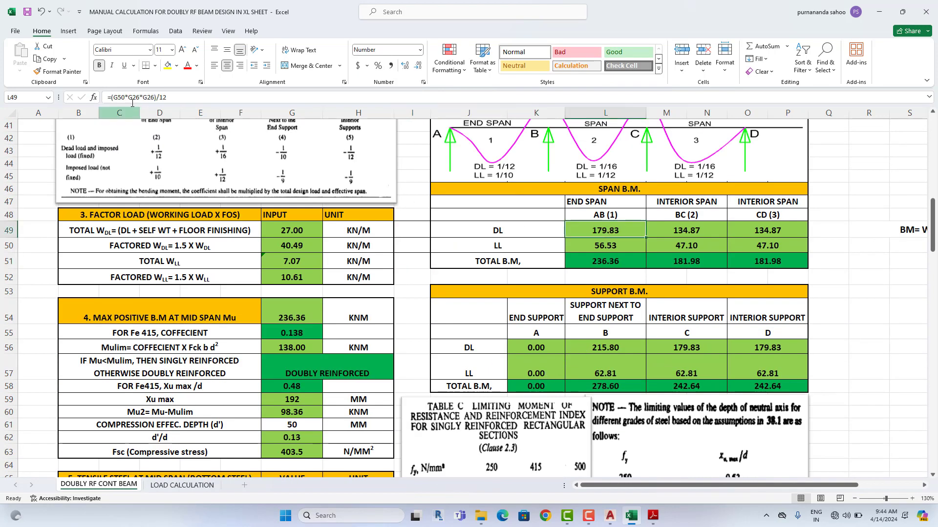
{"action": "double_click", "coordinate": [607, 236]}
{"action": "scroll", "coordinate": [230, 240], "scroll_direction": "up", "scroll_amount": 2}
{"action": "scroll", "coordinate": [229, 240], "scroll_direction": "up", "scroll_amount": 5}
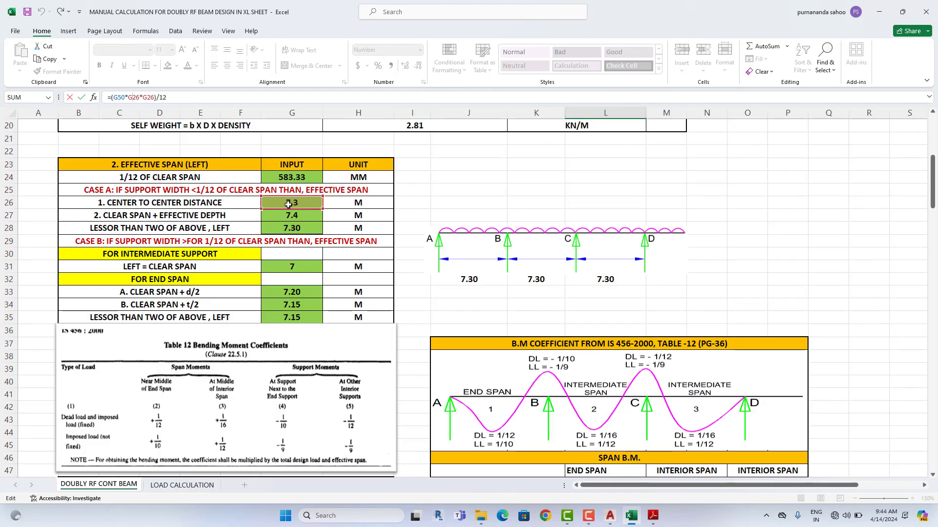
{"action": "left_click", "coordinate": [296, 229]}
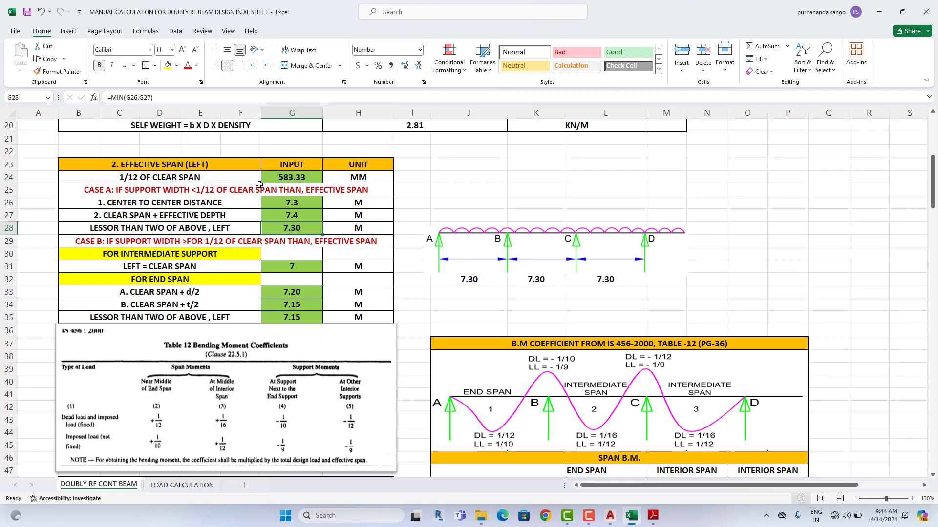
Step: Review the SPAN B.M. table together with the governing effective span in section 2
{"action": "scroll", "coordinate": [472, 380], "scroll_direction": "down", "scroll_amount": 15}
{"action": "scroll", "coordinate": [472, 380], "scroll_direction": "up", "scroll_amount": 2}
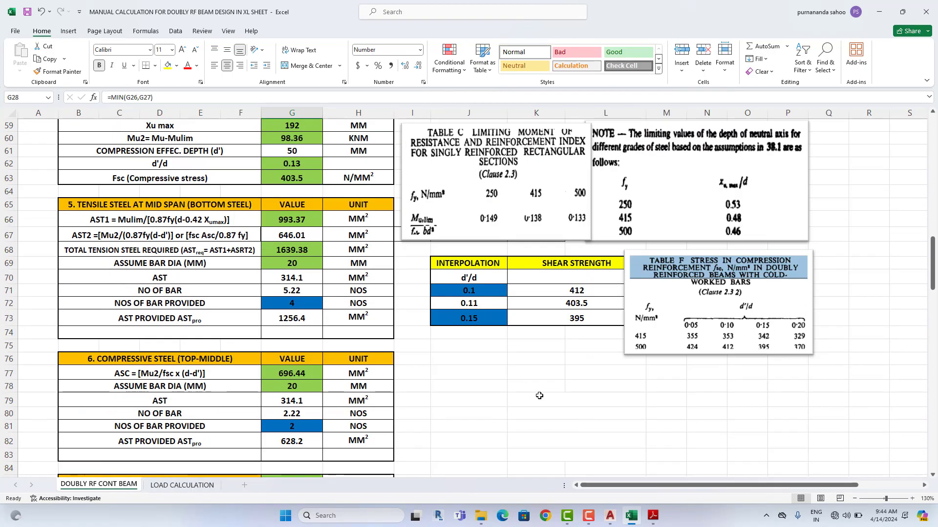
{"action": "left_click", "coordinate": [542, 379]}
{"action": "scroll", "coordinate": [552, 240], "scroll_direction": "up", "scroll_amount": 6}
{"action": "scroll", "coordinate": [561, 293], "scroll_direction": "up", "scroll_amount": 7}
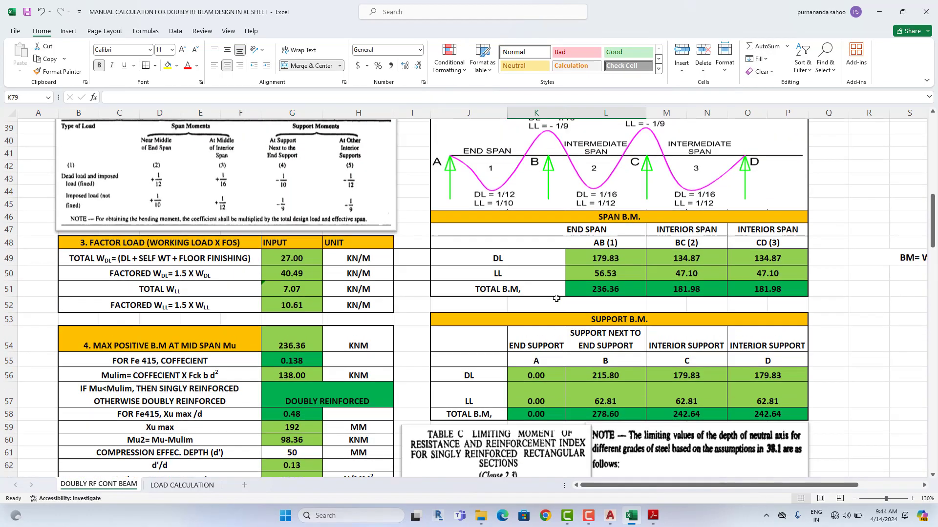
{"action": "scroll", "coordinate": [305, 288], "scroll_direction": "up", "scroll_amount": 1}
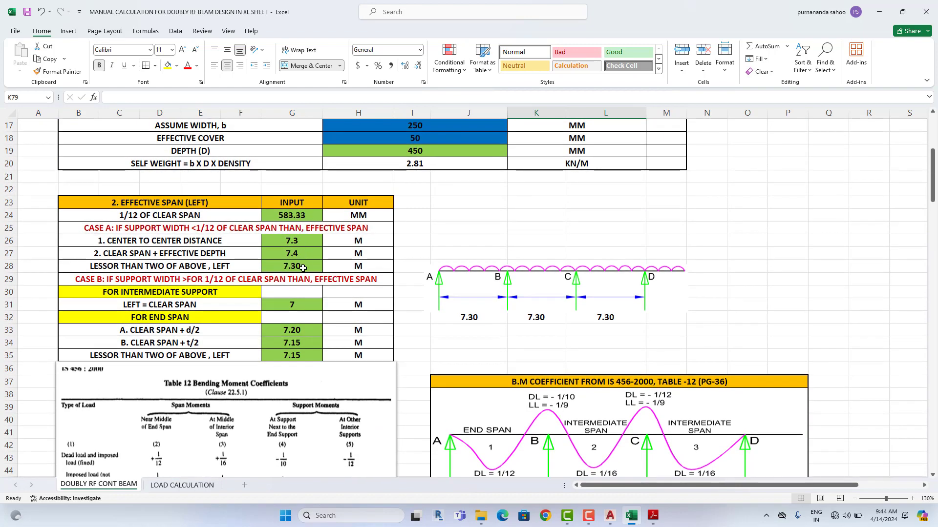
Step: Check the center-to-center distance in G26 against the governing effective span formula in G28
{"action": "left_click", "coordinate": [305, 241]}
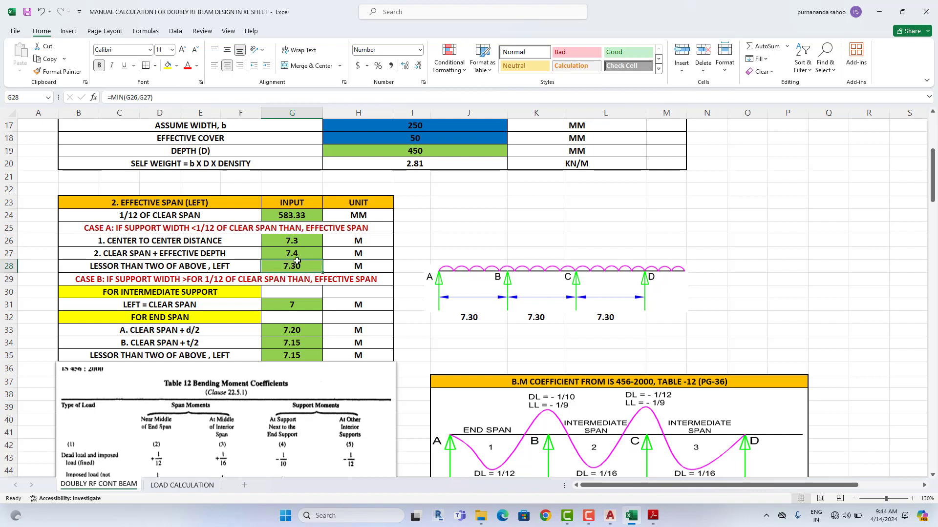
{"action": "left_click", "coordinate": [305, 240]}
{"action": "left_click", "coordinate": [308, 268]}
{"action": "scroll", "coordinate": [290, 267], "scroll_direction": "down", "scroll_amount": 15}
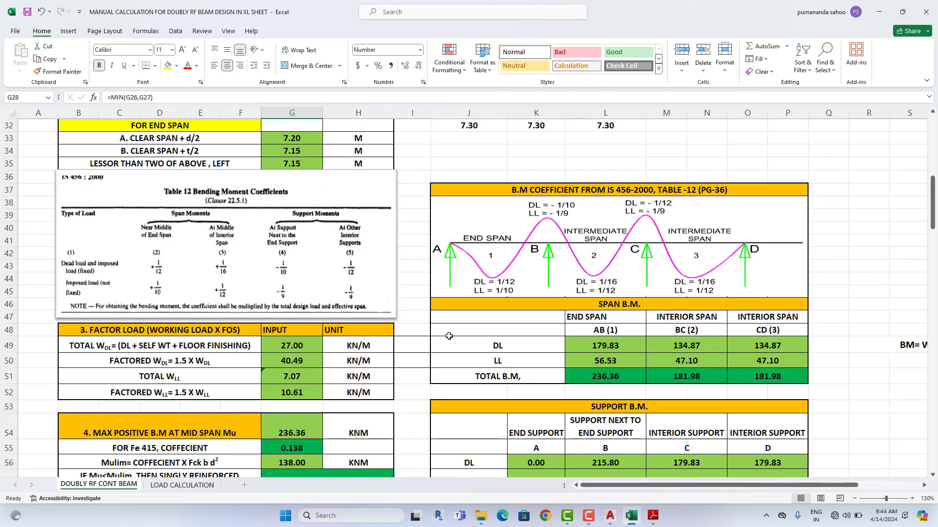
Step: Review the end span AB moments in L49:L51 alongside the BM = WL²/coefficient note
{"action": "scroll", "coordinate": [459, 332], "scroll_direction": "up", "scroll_amount": 5}
{"action": "scroll", "coordinate": [459, 333], "scroll_direction": "up", "scroll_amount": 2}
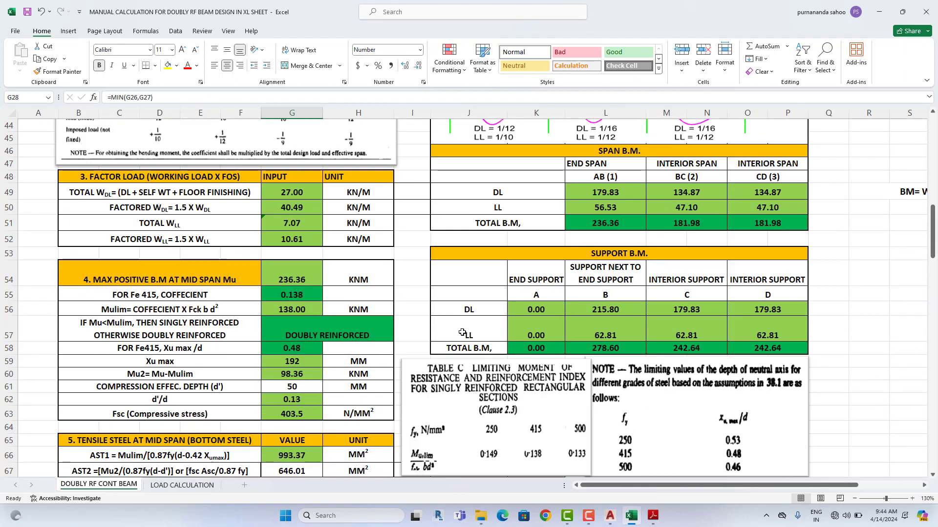
{"action": "left_click_drag", "start_coordinate": [631, 490], "coordinate": [693, 490]}
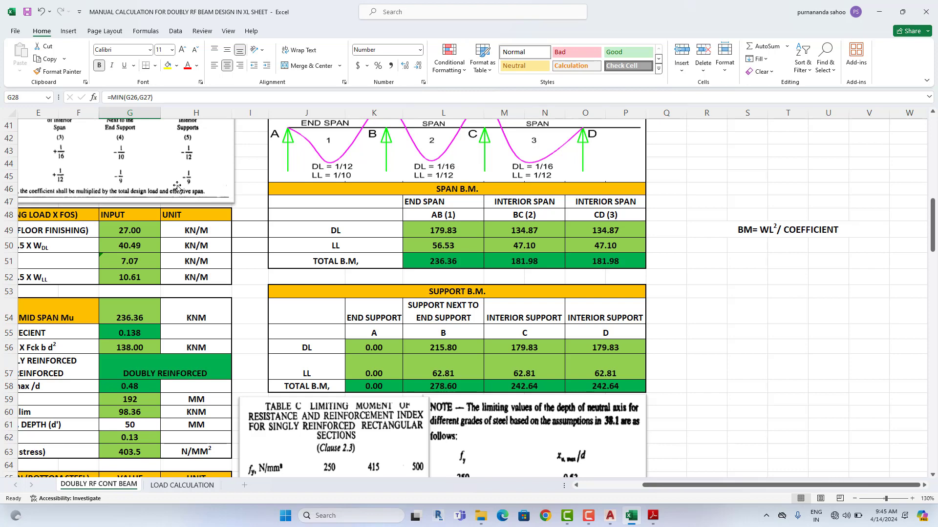
{"action": "scroll", "coordinate": [457, 243], "scroll_direction": "up", "scroll_amount": 1}
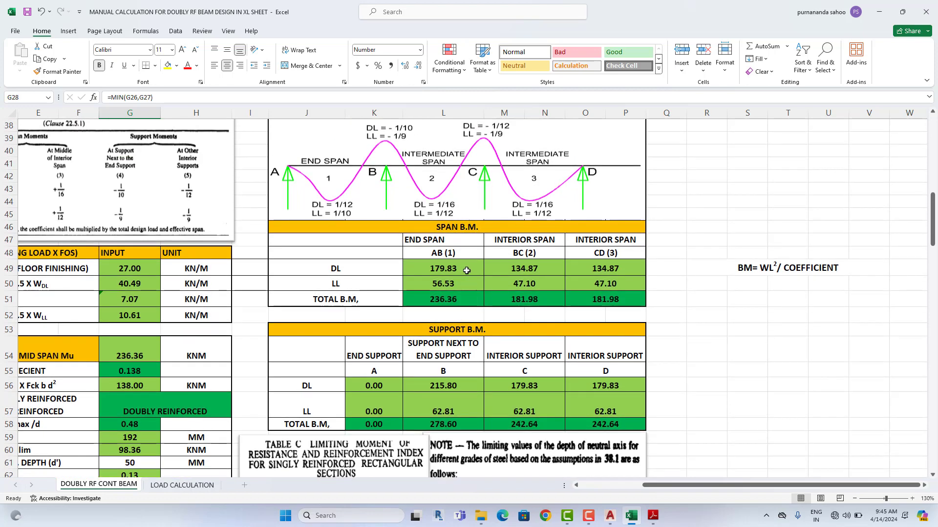
{"action": "left_click_drag", "start_coordinate": [459, 268], "coordinate": [463, 293]}
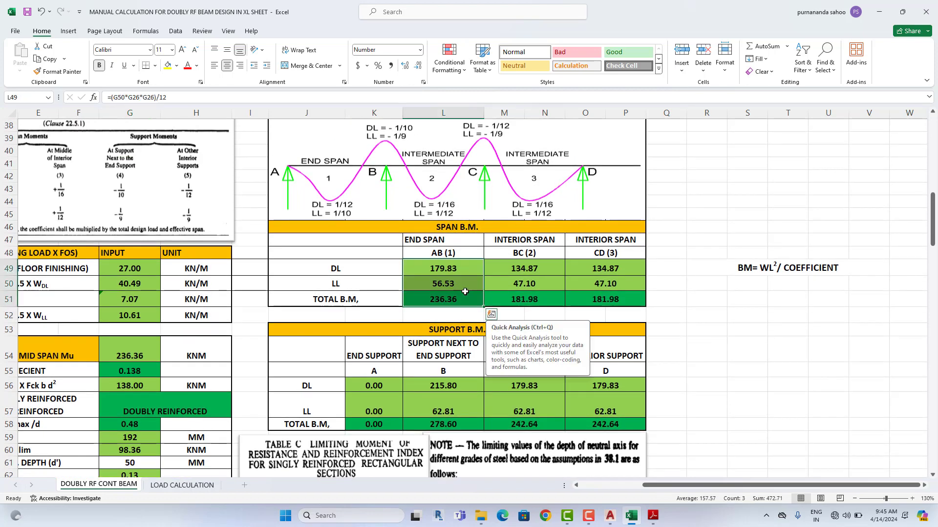
Step: Inspect the dead and live load moment formulas for interior spans BC and CD in M49, M50, O49 and O50
{"action": "left_click", "coordinate": [546, 271]}
{"action": "left_click_drag", "start_coordinate": [546, 271], "coordinate": [546, 285]}
{"action": "left_click", "coordinate": [551, 269]}
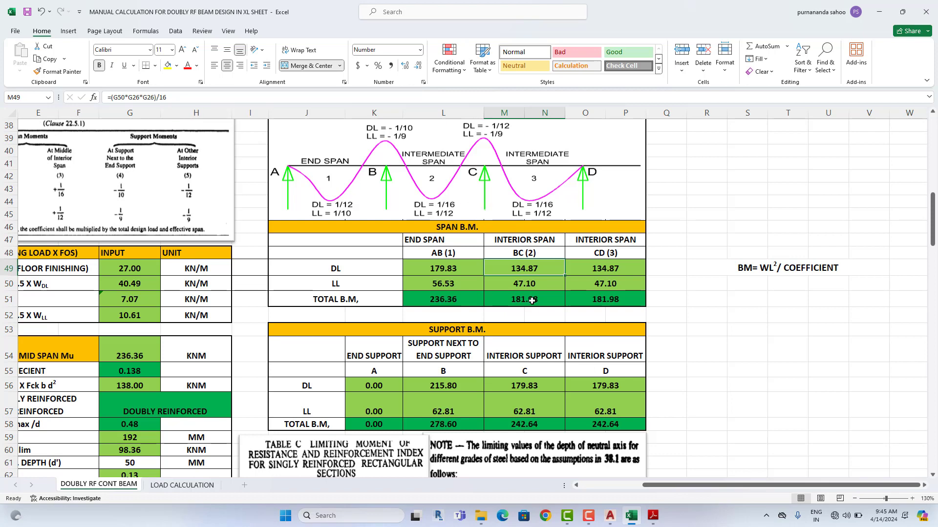
{"action": "left_click", "coordinate": [543, 287]}
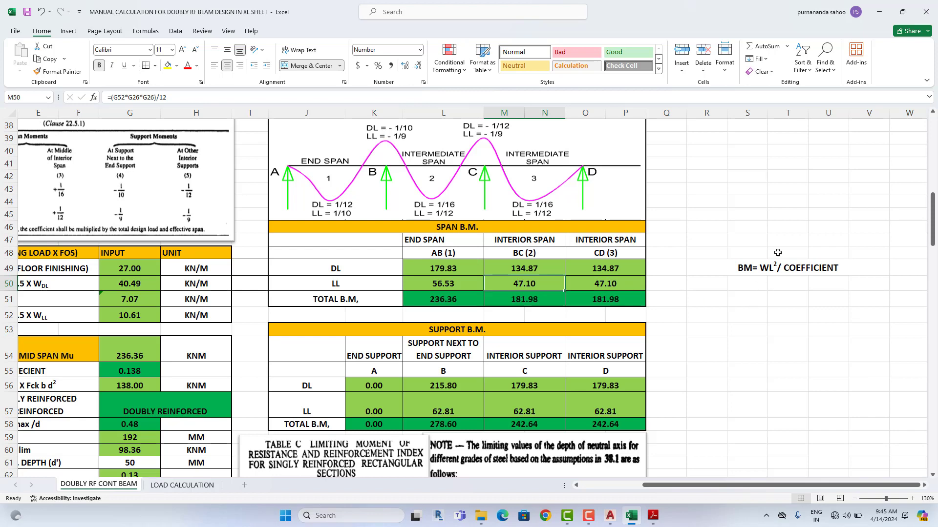
{"action": "left_click", "coordinate": [631, 270]}
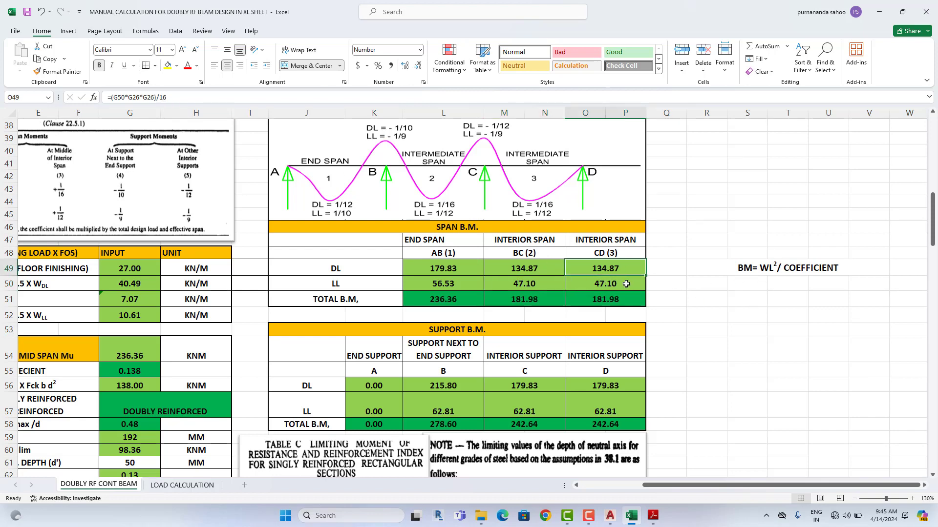
{"action": "left_click", "coordinate": [589, 280]}
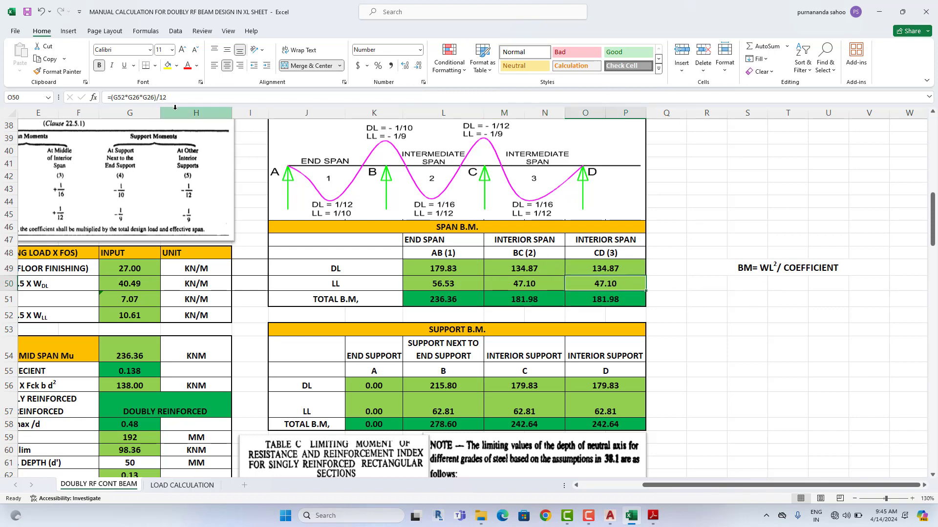
{"action": "left_click", "coordinate": [736, 305]}
Step: Check the sum of the dead and live load moments against the total B.M. for spans AB, BC and CD
{"action": "left_click_drag", "start_coordinate": [453, 265], "coordinate": [455, 283]}
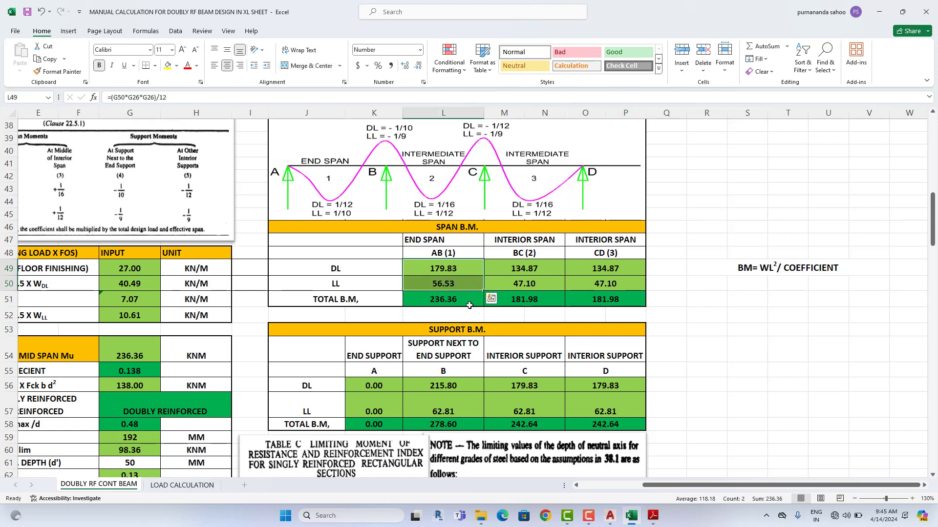
{"action": "left_click", "coordinate": [469, 304]}
{"action": "left_click_drag", "start_coordinate": [535, 268], "coordinate": [540, 285]}
{"action": "left_click", "coordinate": [547, 304]}
{"action": "left_click_drag", "start_coordinate": [619, 270], "coordinate": [619, 285]}
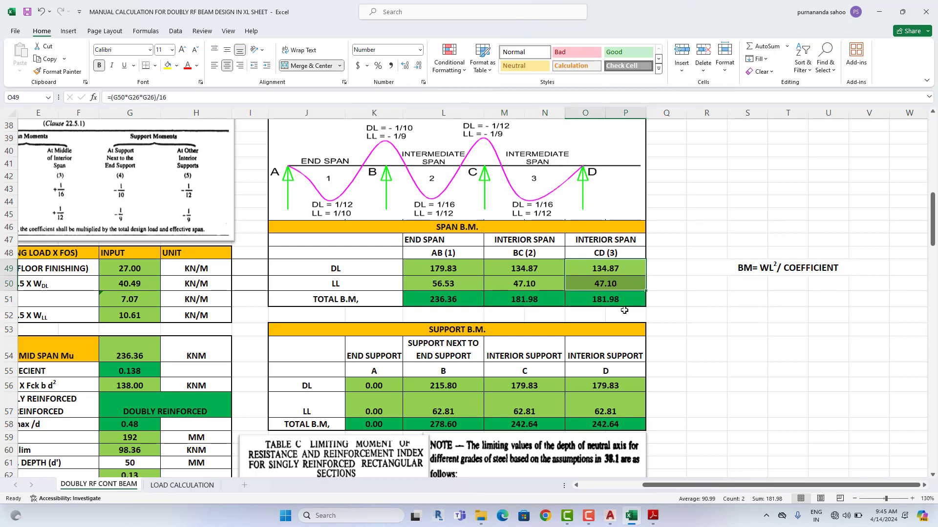
{"action": "left_click", "coordinate": [624, 312]}
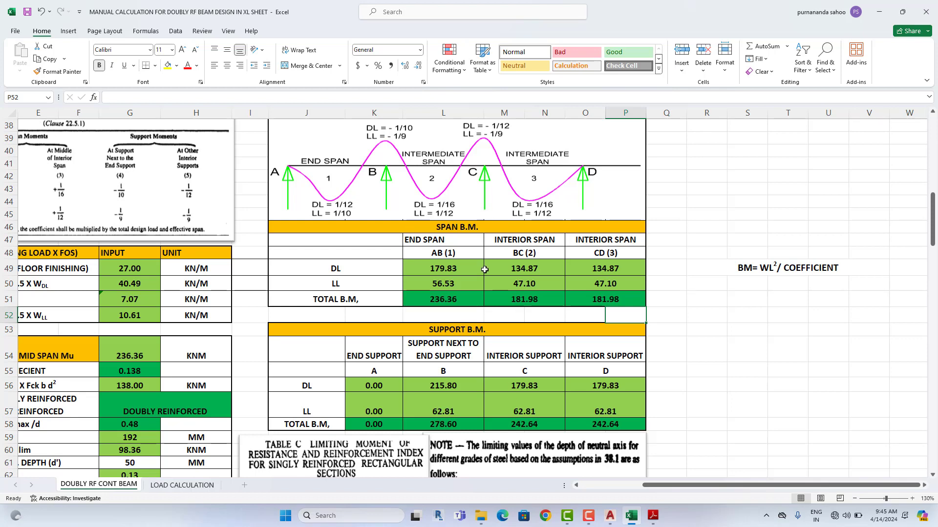
Step: Compare the IS 456 Table 12 coefficient diagram with the SPAN B.M. and SUPPORT B.M. tables
{"action": "scroll", "coordinate": [440, 245], "scroll_direction": "up", "scroll_amount": 1}
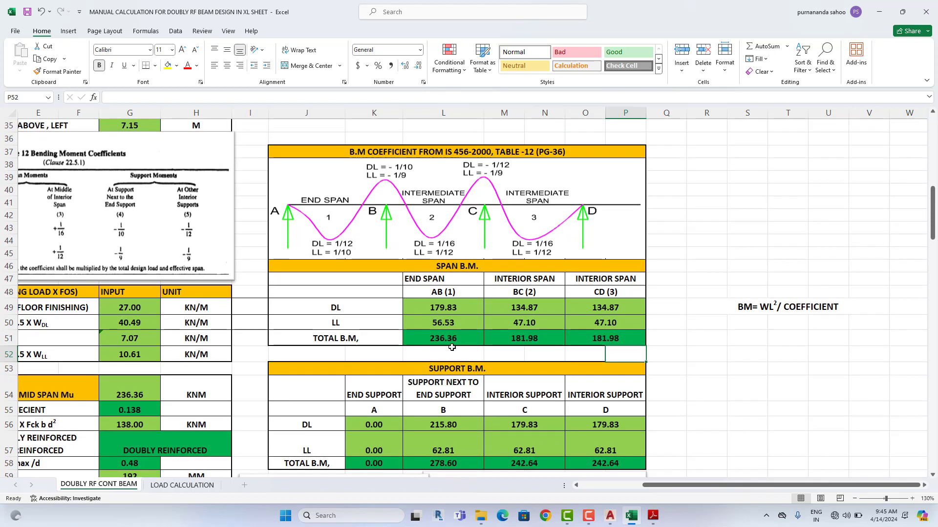
{"action": "scroll", "coordinate": [433, 313], "scroll_direction": "down", "scroll_amount": 2}
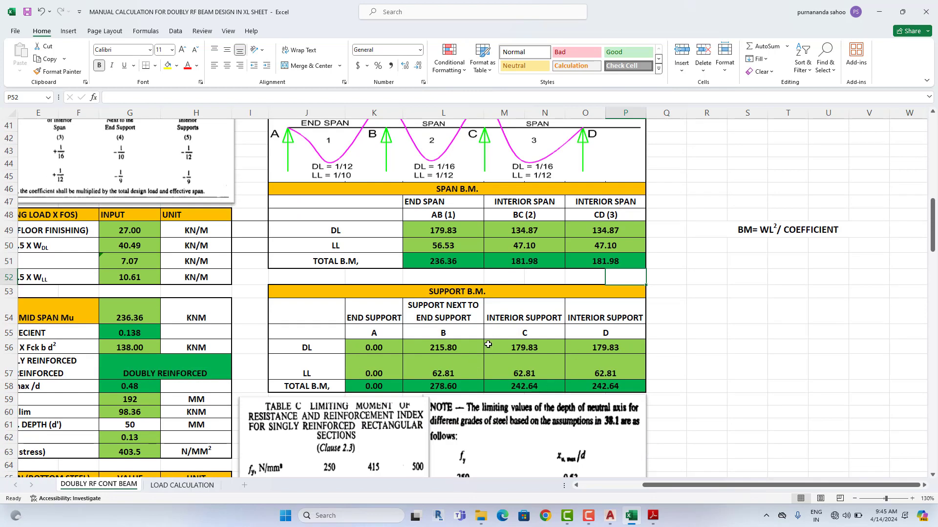
{"action": "scroll", "coordinate": [488, 345], "scroll_direction": "up", "scroll_amount": 2}
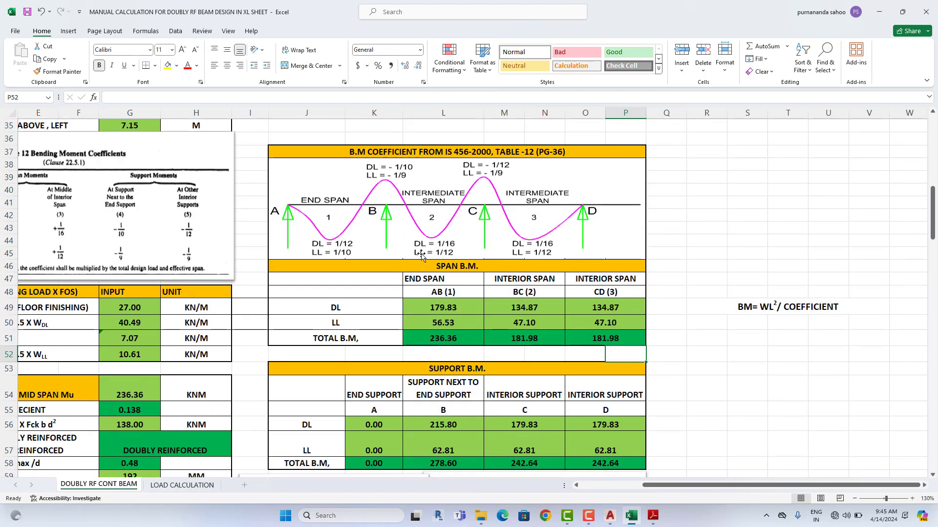
{"action": "scroll", "coordinate": [413, 342], "scroll_direction": "down", "scroll_amount": 1}
{"action": "scroll", "coordinate": [393, 392], "scroll_direction": "down", "scroll_amount": 1}
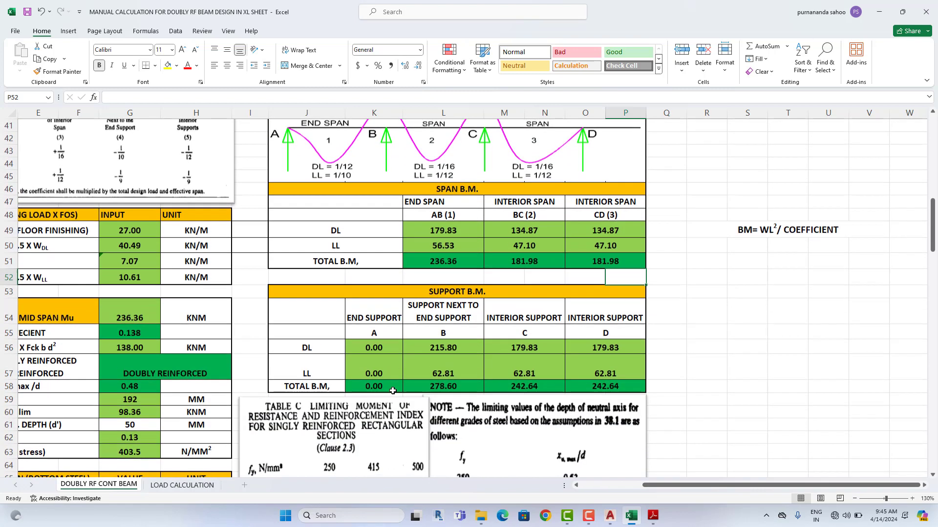
{"action": "scroll", "coordinate": [327, 179], "scroll_direction": "up", "scroll_amount": 1}
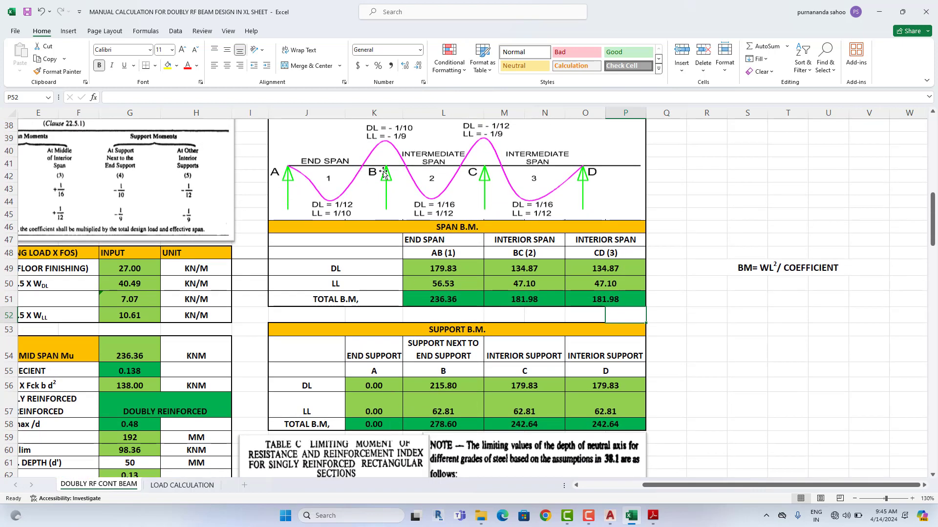
Step: Inspect the dead and live load moment formulas for supports B and C in L56, L57, M56 and M57
{"action": "left_click", "coordinate": [470, 390]}
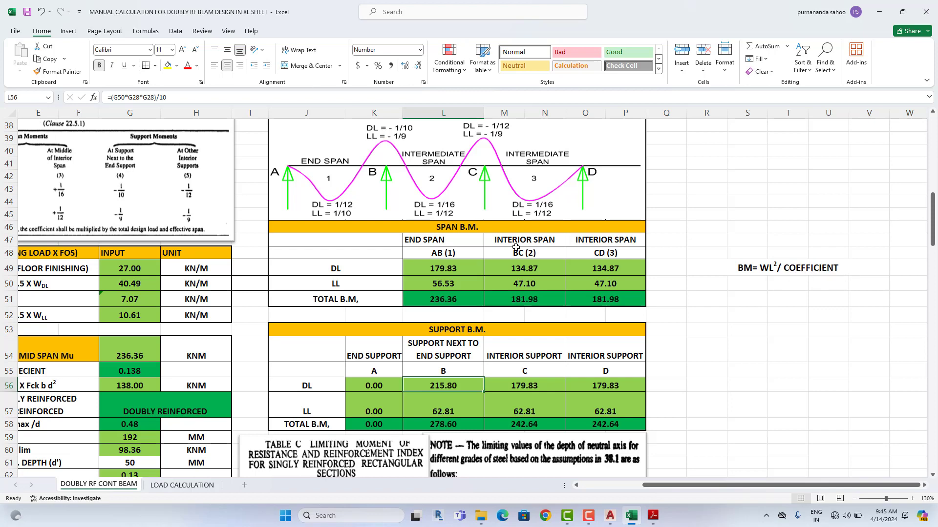
{"action": "left_click", "coordinate": [463, 404]}
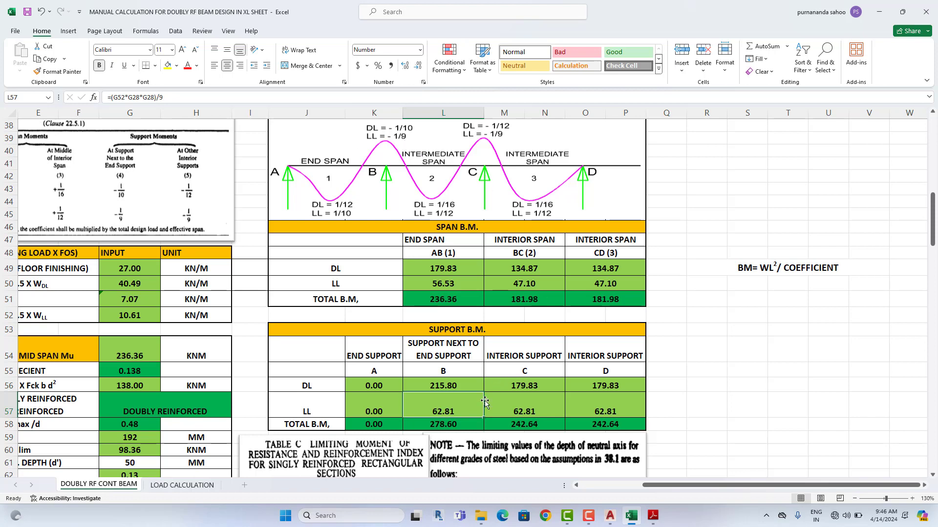
{"action": "left_click", "coordinate": [551, 388]}
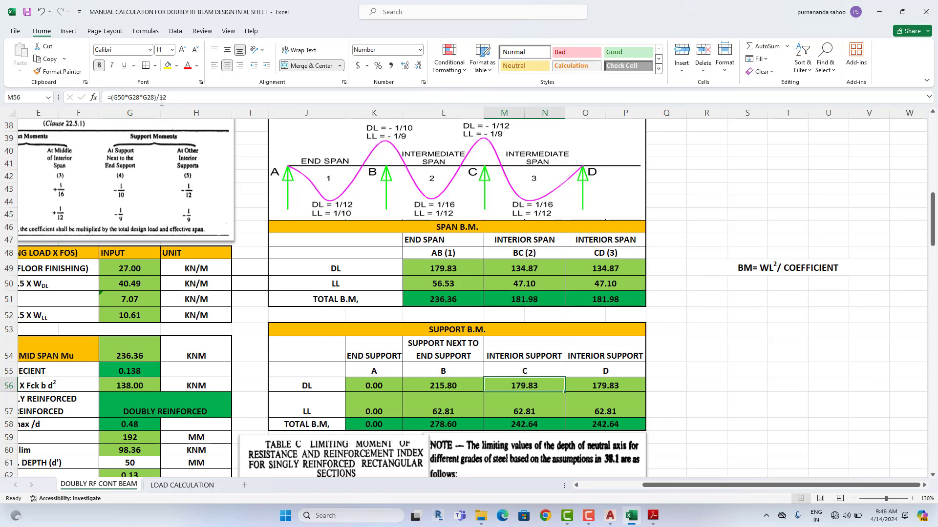
{"action": "left_click", "coordinate": [546, 408]}
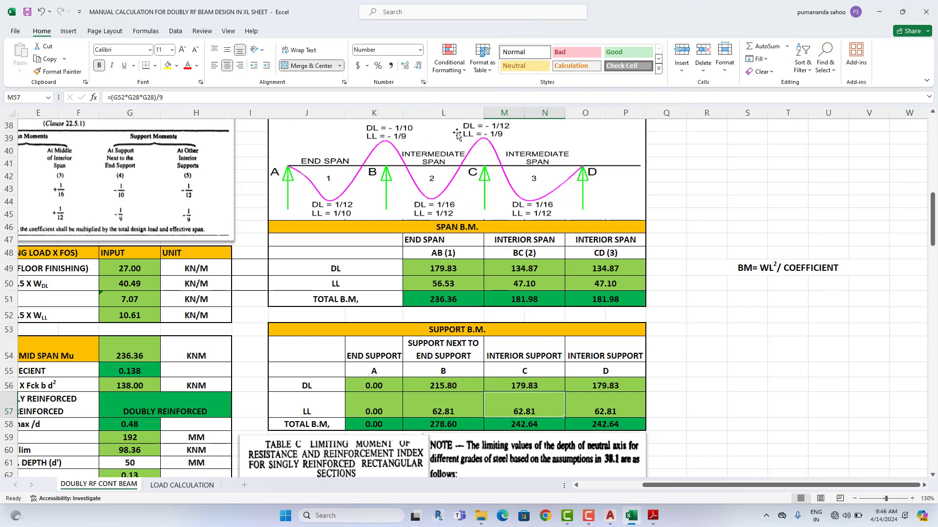
{"action": "left_click", "coordinate": [744, 413]}
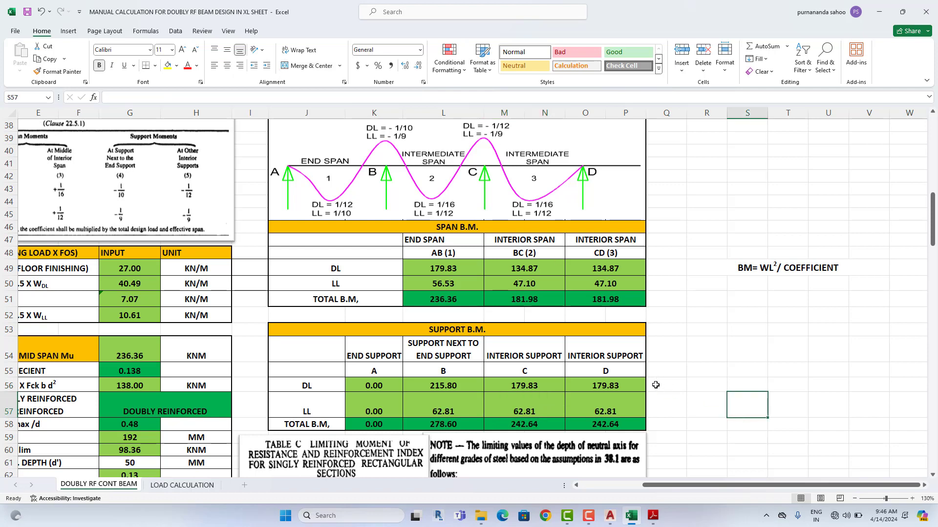
Step: Review the total support moments in the SUPPORT B.M. table against the coefficient diagram
{"action": "scroll", "coordinate": [655, 385], "scroll_direction": "down", "scroll_amount": 2}
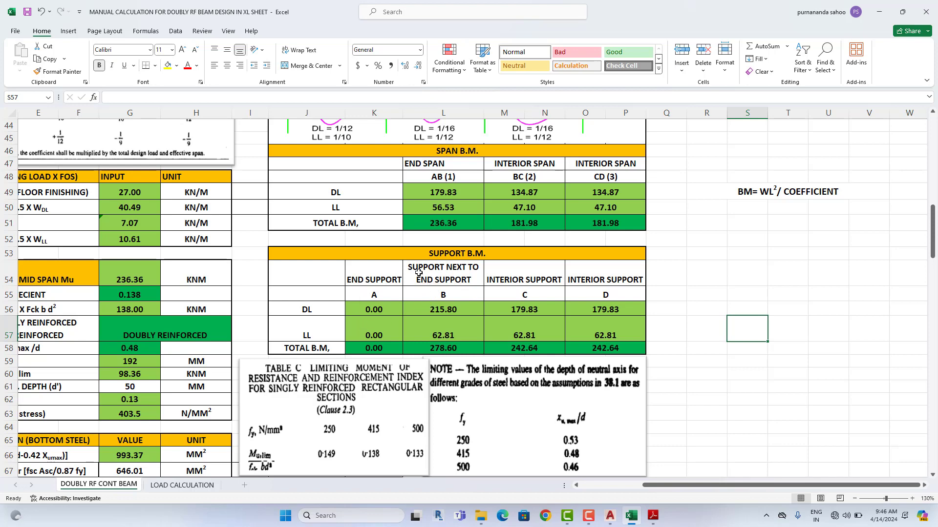
{"action": "scroll", "coordinate": [457, 298], "scroll_direction": "up", "scroll_amount": 3}
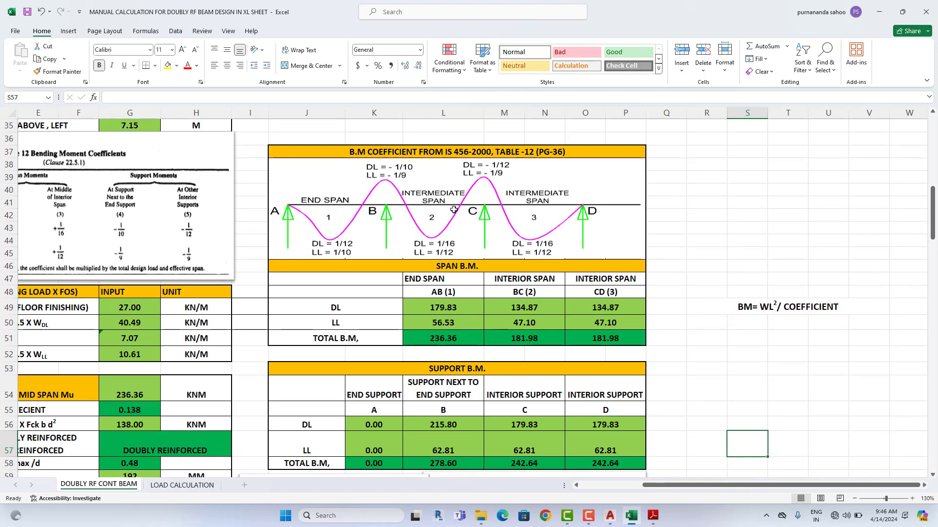
{"action": "scroll", "coordinate": [599, 275], "scroll_direction": "down", "scroll_amount": 2}
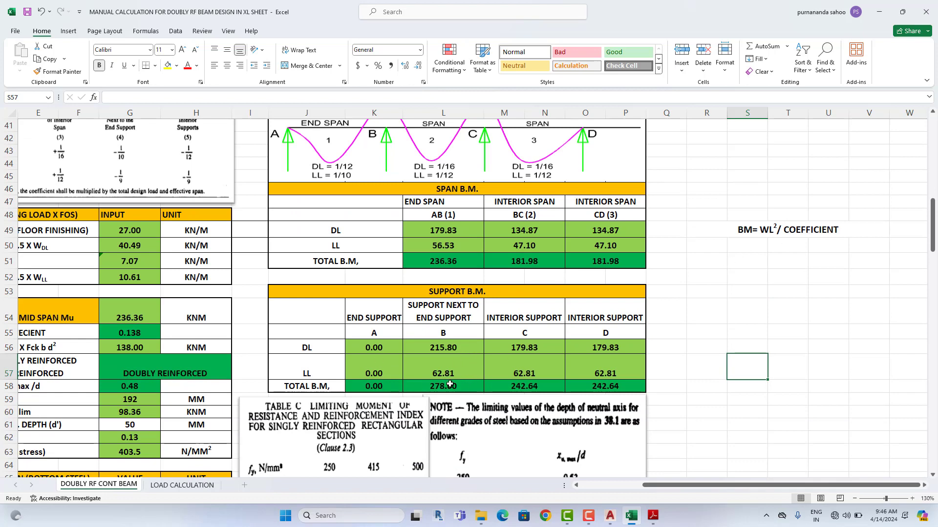
Step: Inspect the total bending moment formulas for supports B, C and D in the SUPPORT B.M. table
{"action": "left_click", "coordinate": [448, 387]}
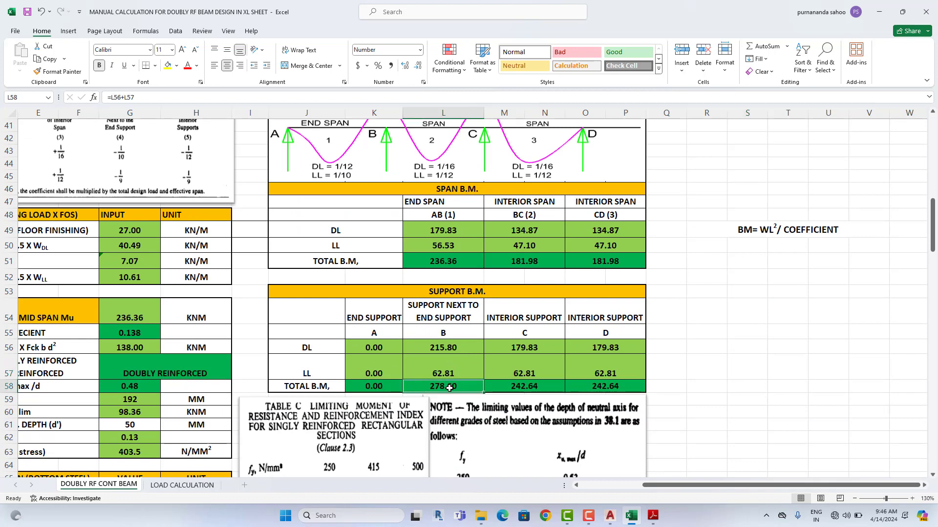
{"action": "left_click", "coordinate": [538, 391]}
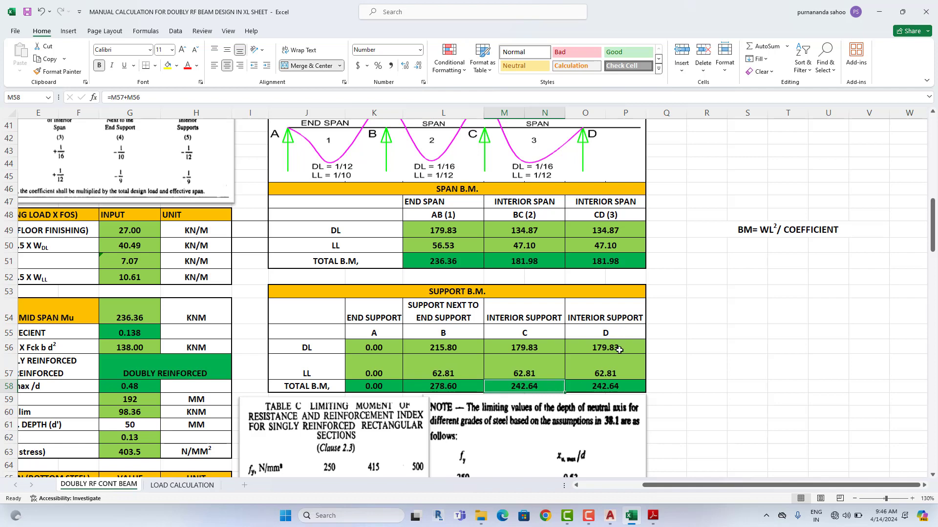
{"action": "left_click", "coordinate": [625, 391]}
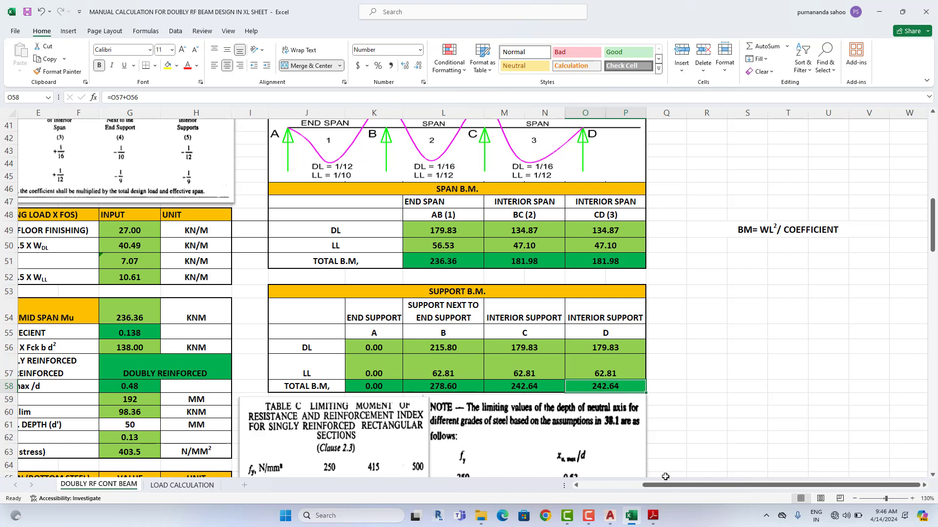
Step: Switch to AutoCAD, examine the tensile and compression zones in the continuous beam drawing, and return to the Excel workbook
{"action": "left_click", "coordinate": [653, 517]}
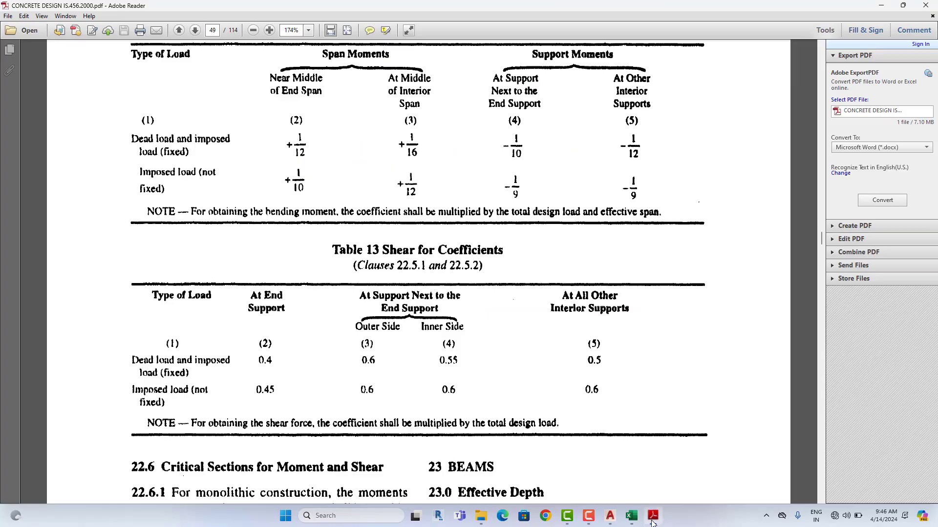
{"action": "left_click", "coordinate": [653, 516]}
{"action": "left_click", "coordinate": [610, 516]}
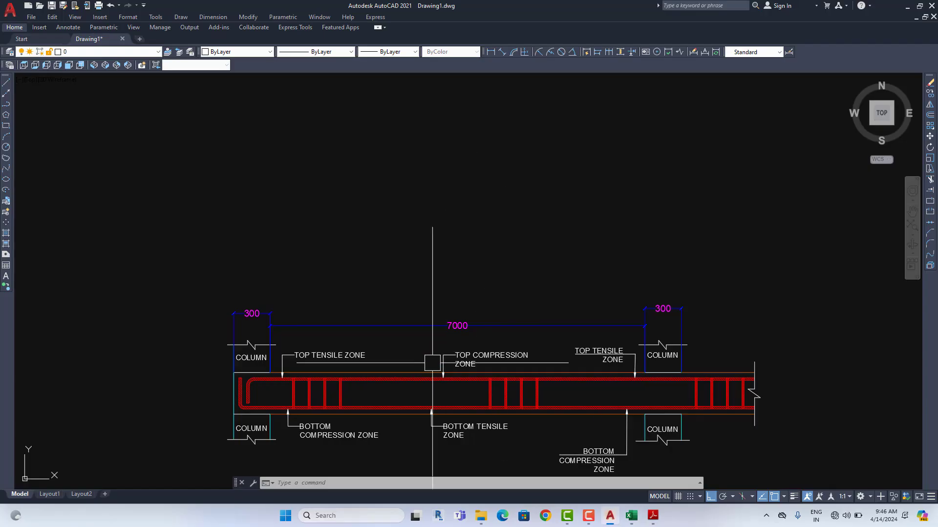
{"action": "left_click_drag", "start_coordinate": [432, 363], "coordinate": [334, 247]}
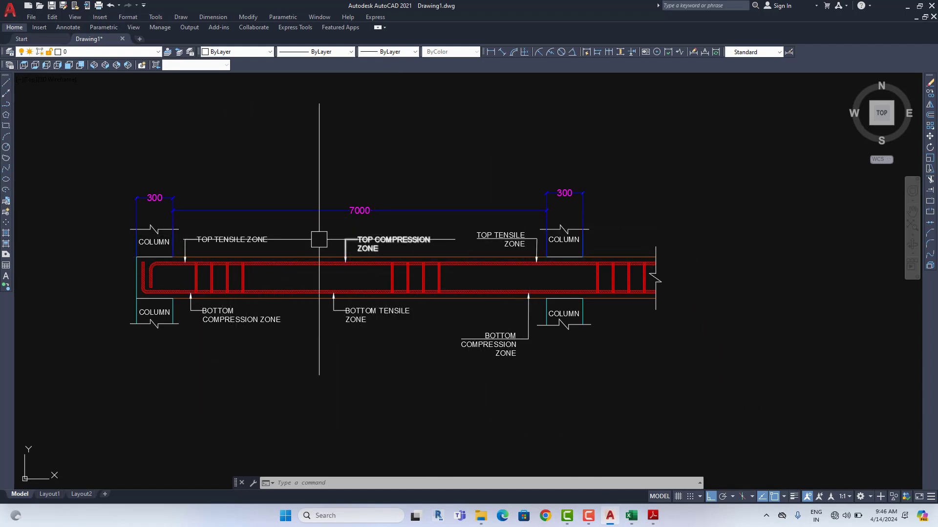
{"action": "left_click", "coordinate": [907, 5]}
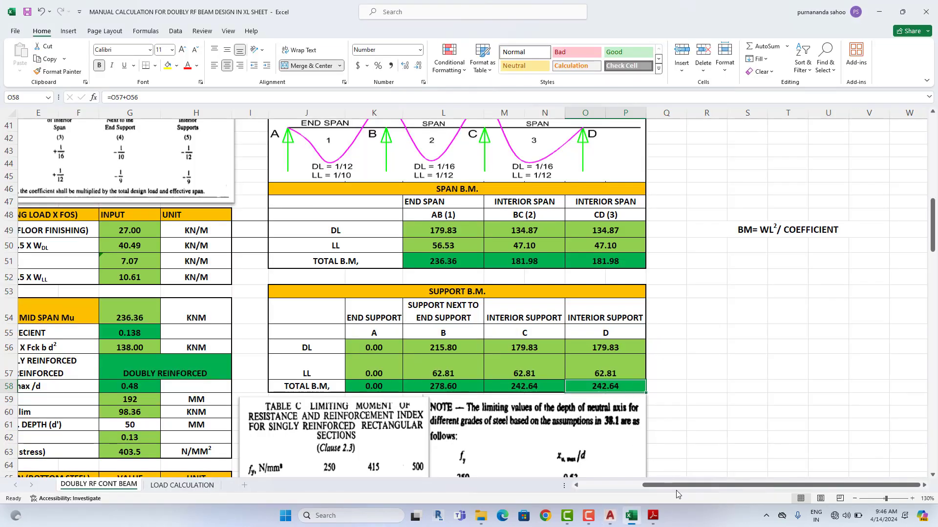
Step: Compare the bending moment coefficient diagram with the span and support bending moment tables and section 4
{"action": "scroll", "coordinate": [683, 490], "scroll_direction": "left", "scroll_amount": 2}
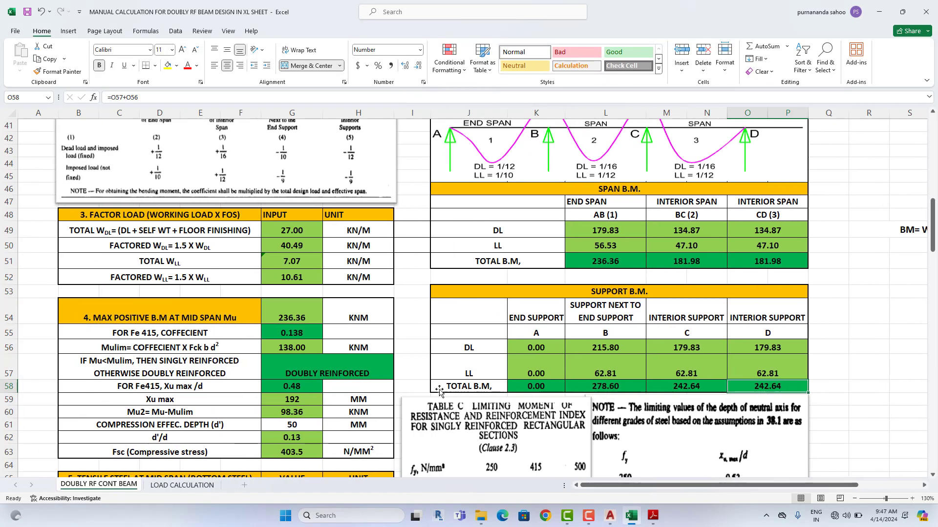
{"action": "scroll", "coordinate": [245, 348], "scroll_direction": "down", "scroll_amount": 1}
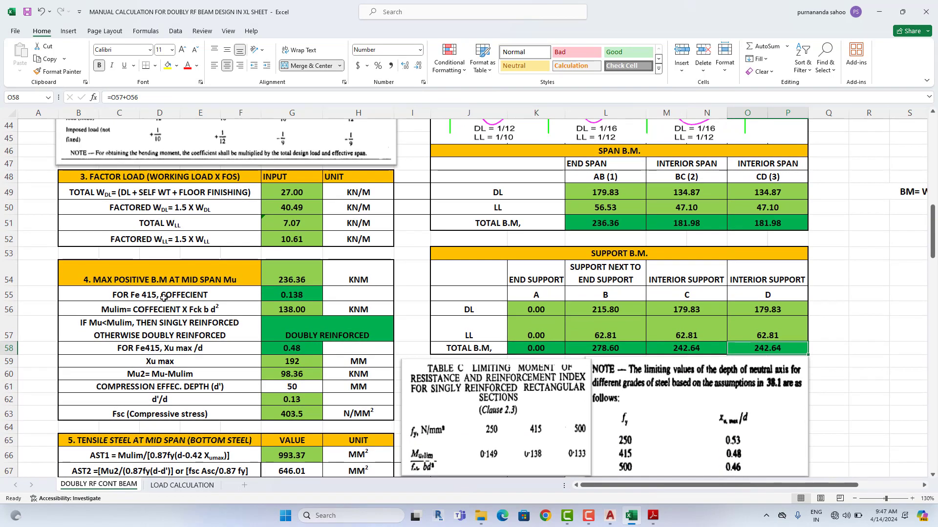
{"action": "scroll", "coordinate": [163, 298], "scroll_direction": "up", "scroll_amount": 3}
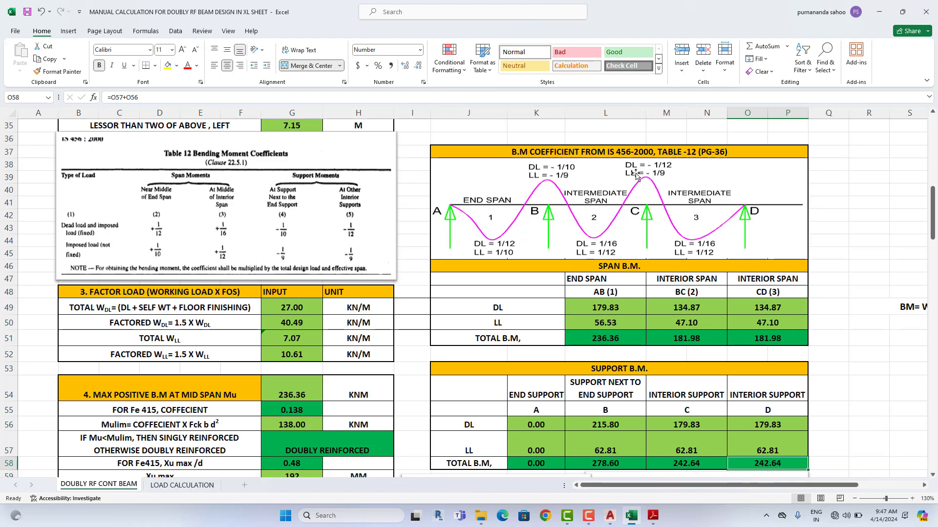
{"action": "scroll", "coordinate": [629, 318], "scroll_direction": "down", "scroll_amount": 2}
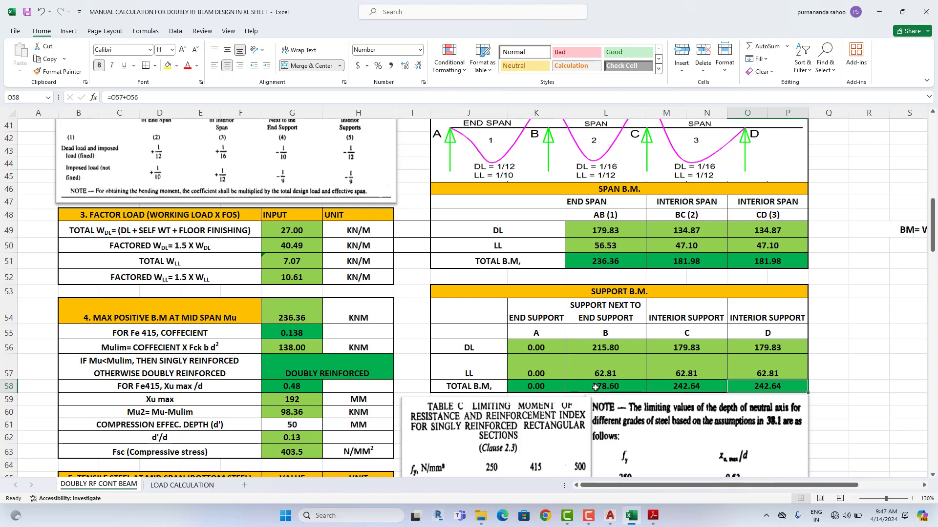
{"action": "scroll", "coordinate": [592, 387], "scroll_direction": "up", "scroll_amount": 2}
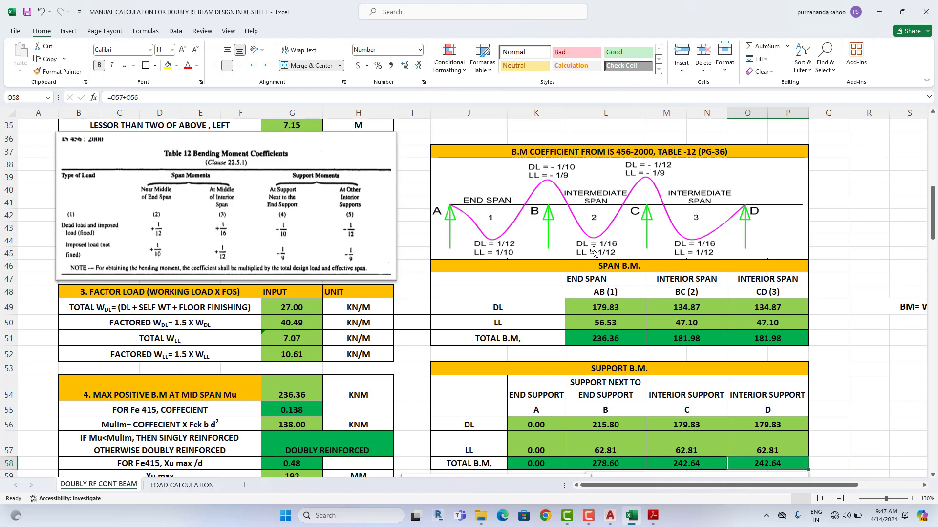
{"action": "scroll", "coordinate": [469, 337], "scroll_direction": "down", "scroll_amount": 3}
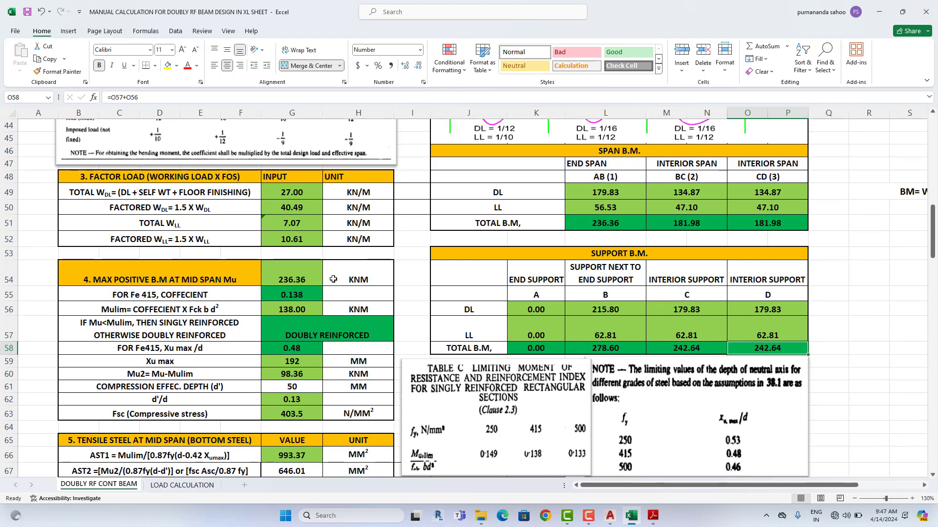
Step: Inspect the formula for the maximum positive mid-span moment Mu and compare it with the span moments and coefficient diagram
{"action": "left_click", "coordinate": [304, 284]}
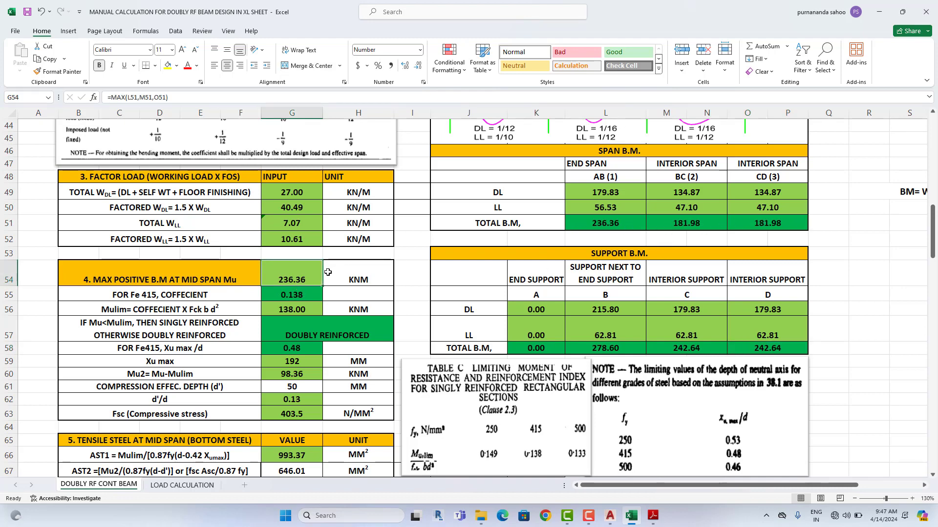
{"action": "scroll", "coordinate": [652, 260], "scroll_direction": "up", "scroll_amount": 1}
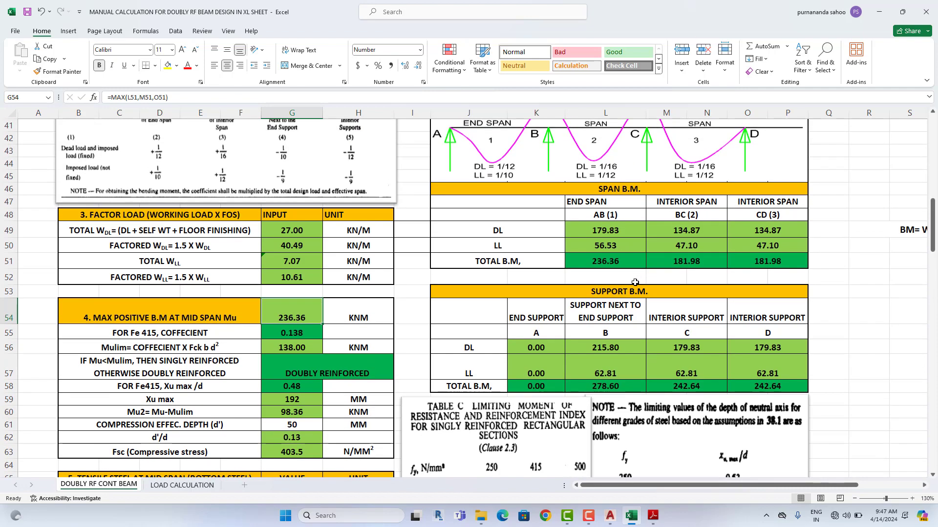
{"action": "scroll", "coordinate": [635, 282], "scroll_direction": "up", "scroll_amount": 1}
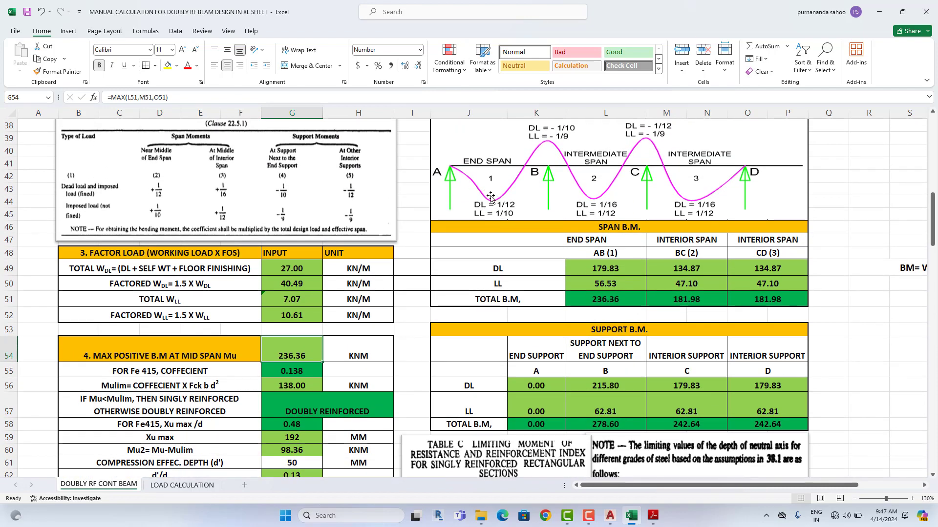
{"action": "scroll", "coordinate": [581, 278], "scroll_direction": "down", "scroll_amount": 2}
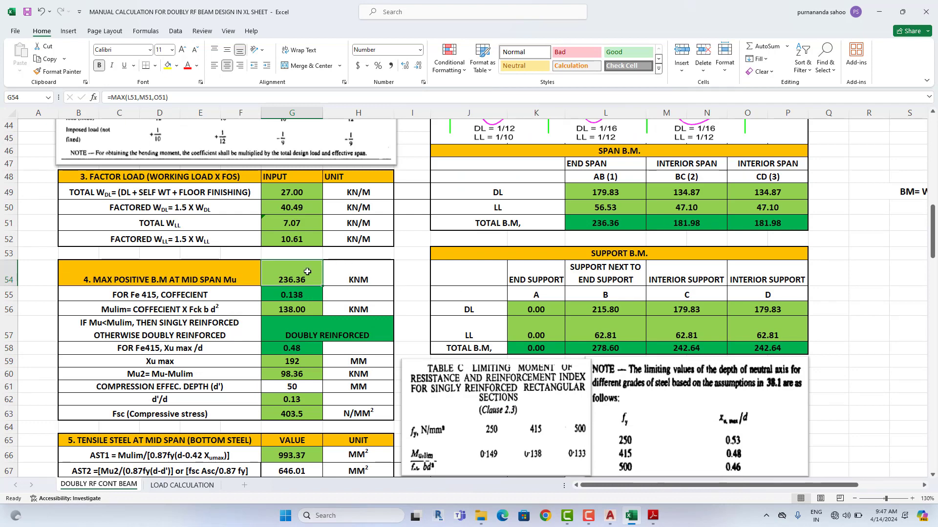
{"action": "scroll", "coordinate": [226, 303], "scroll_direction": "up", "scroll_amount": 14}
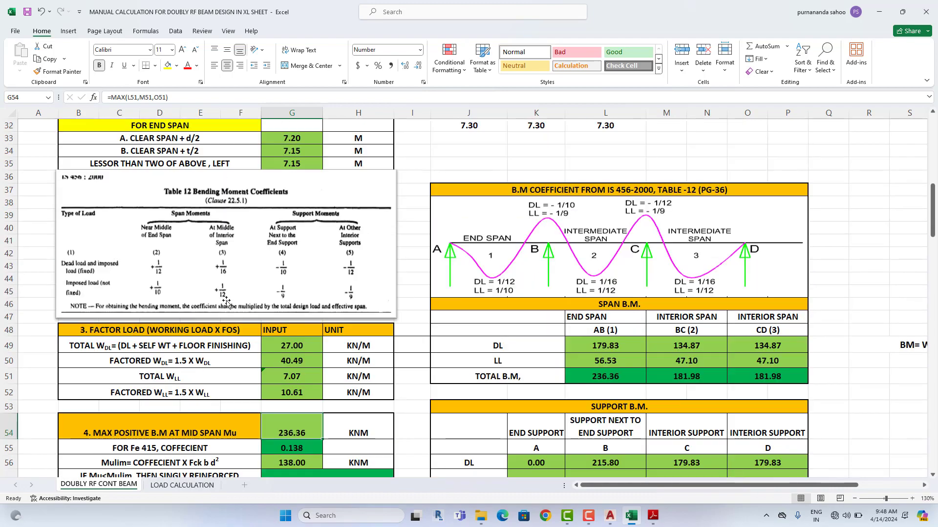
Step: Change the steel grade in section 4's coefficient label to Fe 500
{"action": "scroll", "coordinate": [471, 197], "scroll_direction": "down", "scroll_amount": 16}
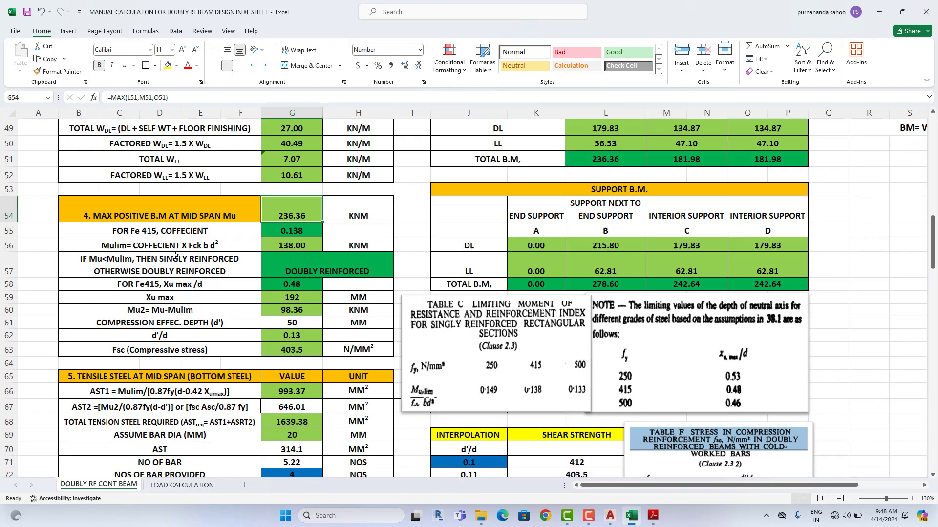
{"action": "double_click", "coordinate": [149, 232]}
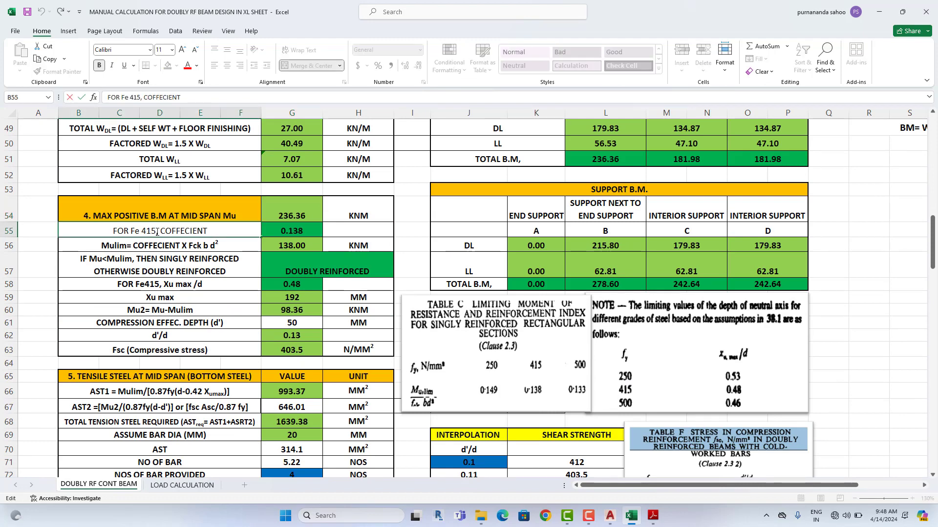
{"action": "left_click_drag", "start_coordinate": [145, 234], "coordinate": [142, 235]}
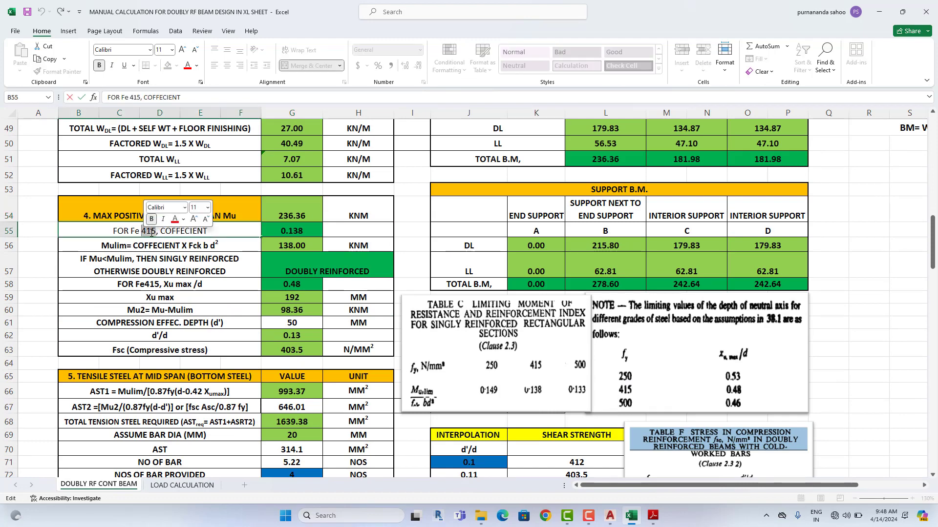
{"action": "type", "text": "500"}
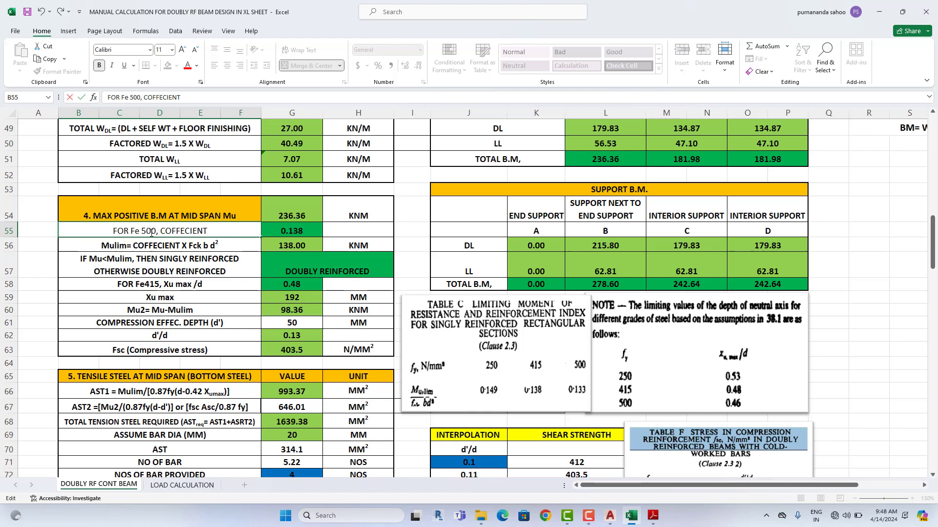
{"action": "left_click", "coordinate": [167, 254]}
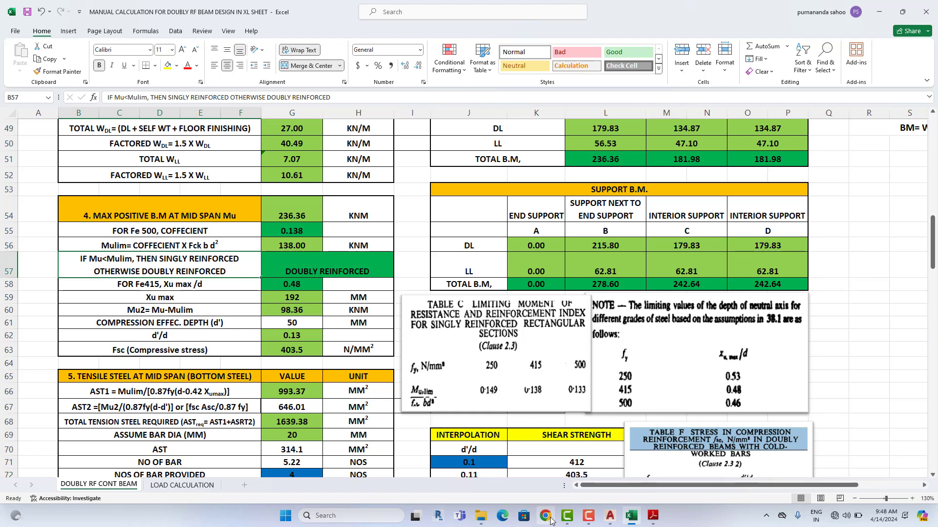
Step: Open the CONCRETE DESIGN IS.456.2000 PDF from the ISCODE folder, browse to page 103, and return to the Excel workbook
{"action": "left_click", "coordinate": [482, 516]}
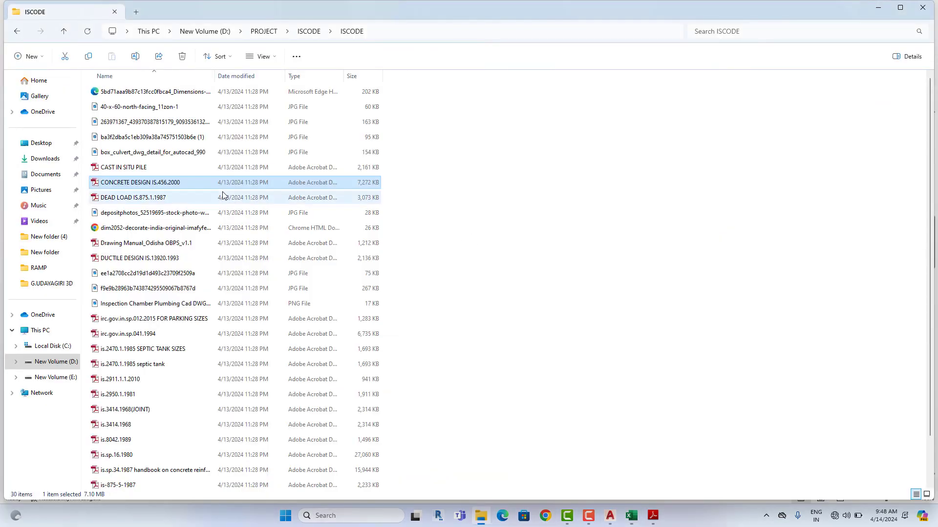
{"action": "scroll", "coordinate": [186, 230], "scroll_direction": "down", "scroll_amount": 1}
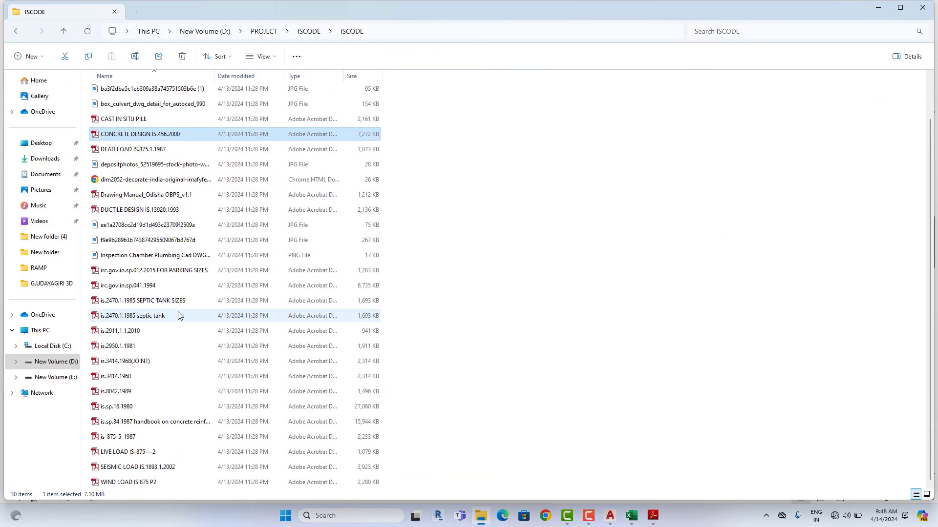
{"action": "scroll", "coordinate": [169, 382], "scroll_direction": "up", "scroll_amount": 1}
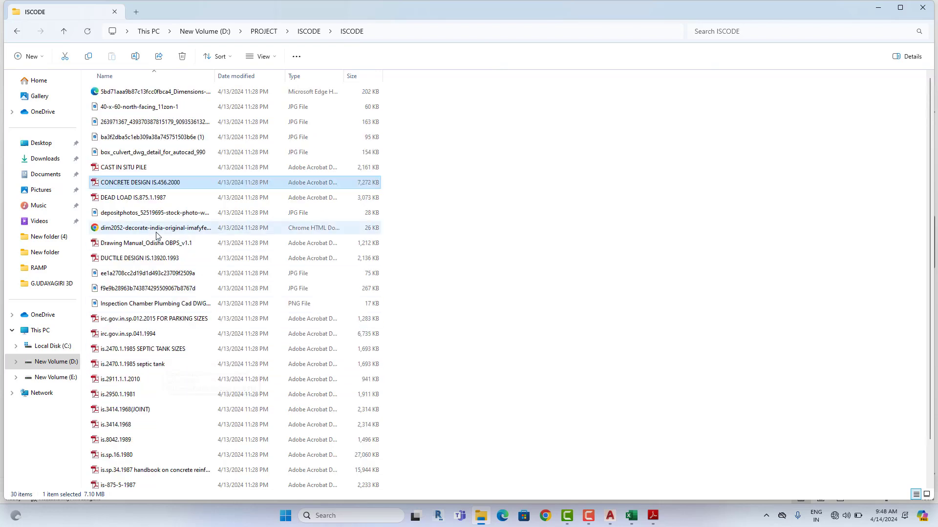
{"action": "double_click", "coordinate": [125, 188]}
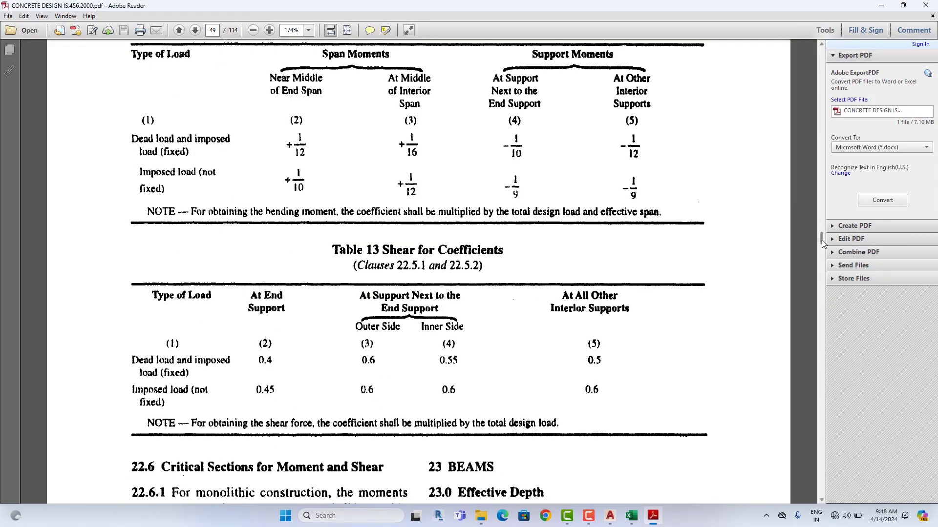
{"action": "left_click_drag", "start_coordinate": [822, 239], "coordinate": [822, 449]}
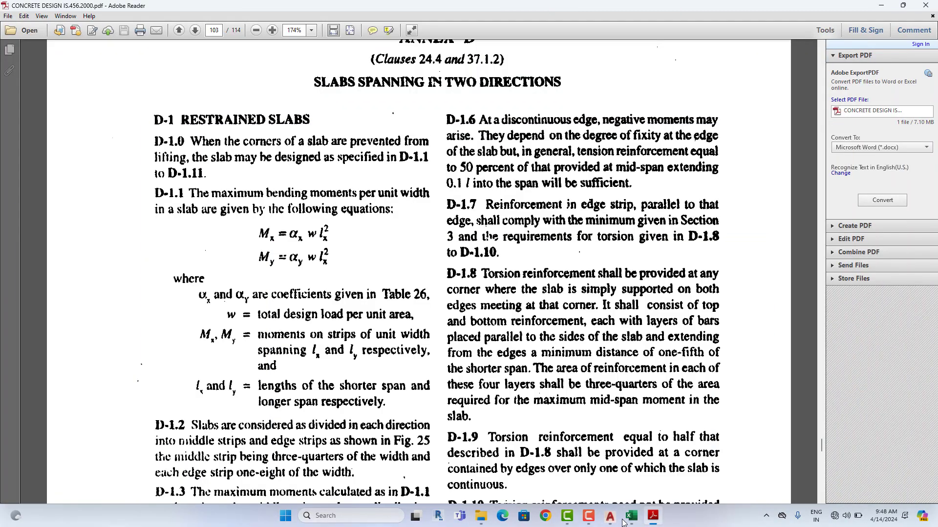
{"action": "left_click", "coordinate": [630, 518]}
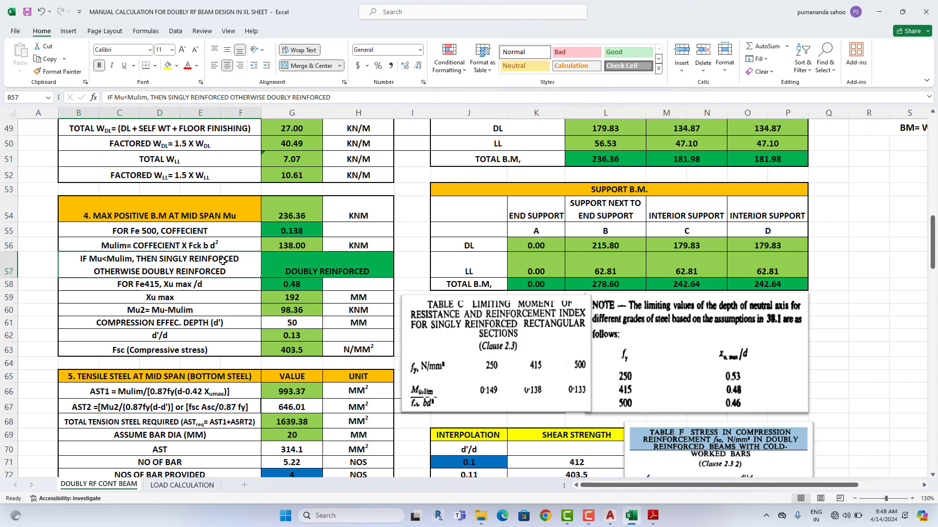
Step: Look up the Mu,lim expression on page 109 of the IS 456 PDF and return to section 4 of the Excel sheet
{"action": "left_click", "coordinate": [653, 516]}
{"action": "scroll", "coordinate": [651, 482], "scroll_direction": "down", "scroll_amount": 10}
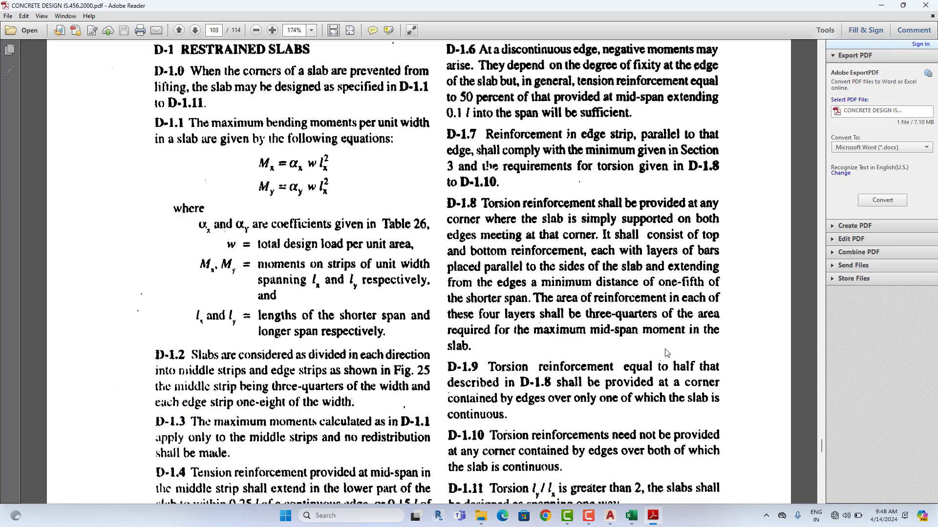
{"action": "left_click_drag", "start_coordinate": [824, 443], "coordinate": [824, 465]}
{"action": "scroll", "coordinate": [282, 168], "scroll_direction": "up", "scroll_amount": 3}
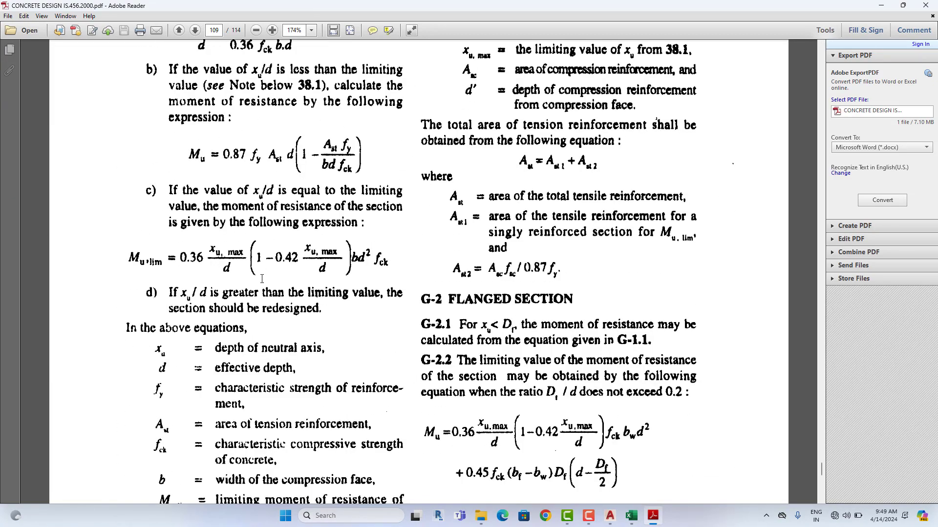
{"action": "scroll", "coordinate": [260, 284], "scroll_direction": "up", "scroll_amount": 1}
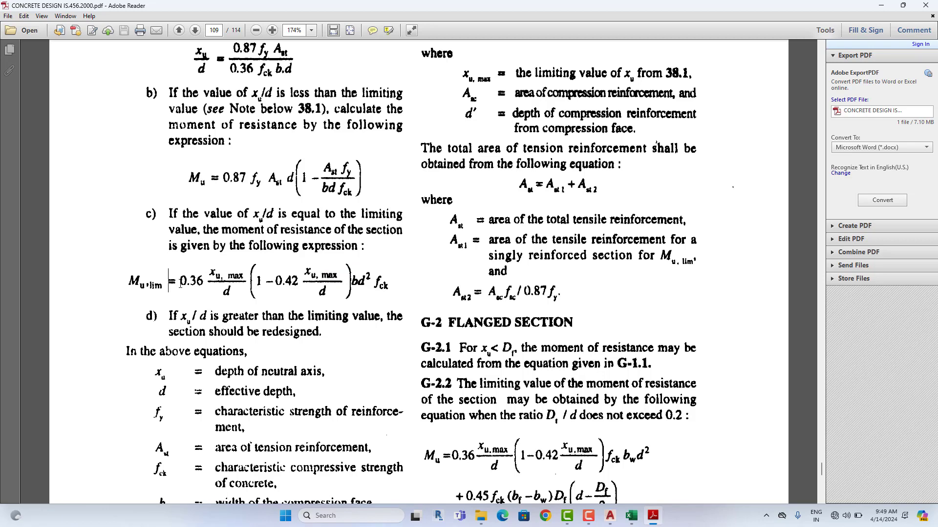
{"action": "mouse_move", "coordinate": [616, 522]}
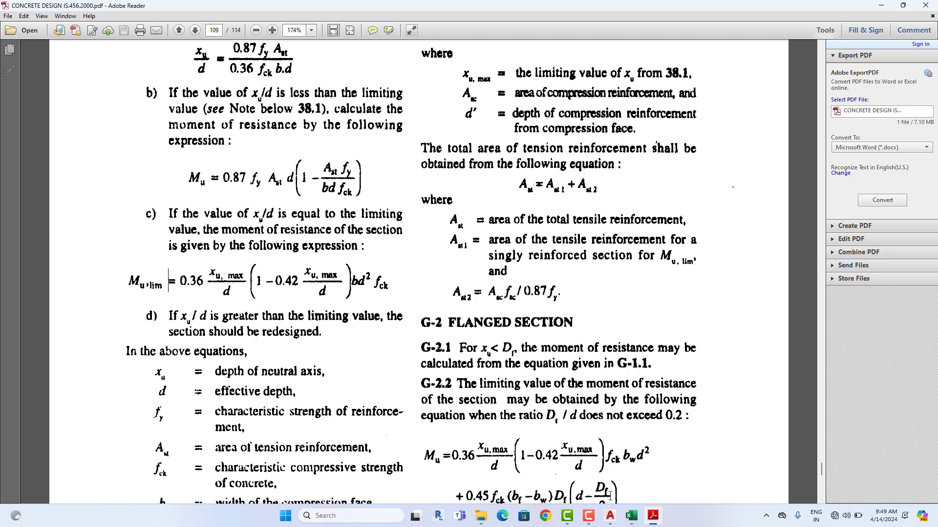
{"action": "left_click", "coordinate": [631, 516]}
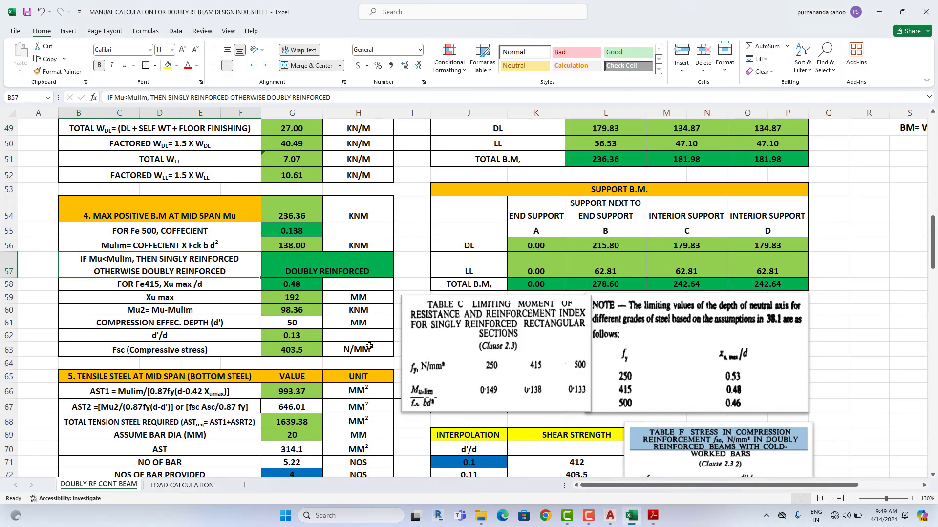
{"action": "scroll", "coordinate": [369, 345], "scroll_direction": "down", "scroll_amount": 1}
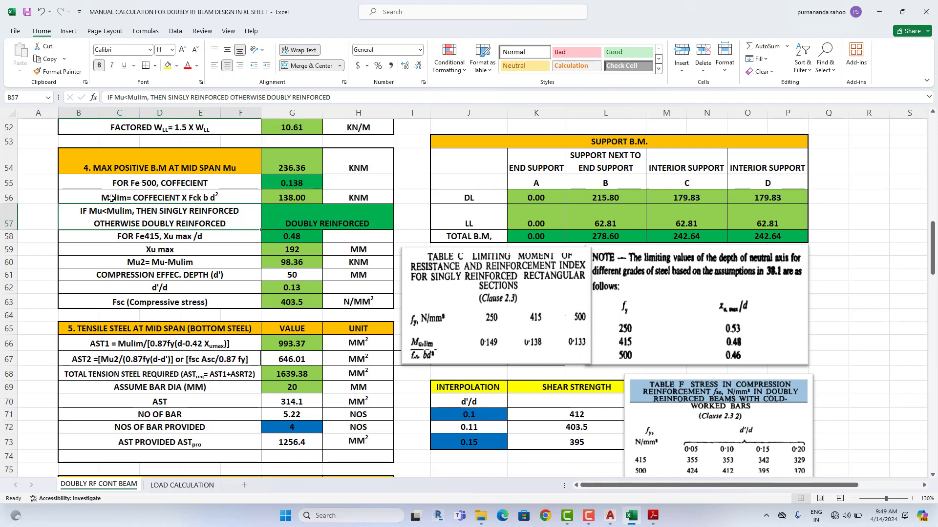
Step: Set section 4's Mulim coefficient for Fe 500 steel to 0.133, following Table C
{"action": "left_click", "coordinate": [123, 185]}
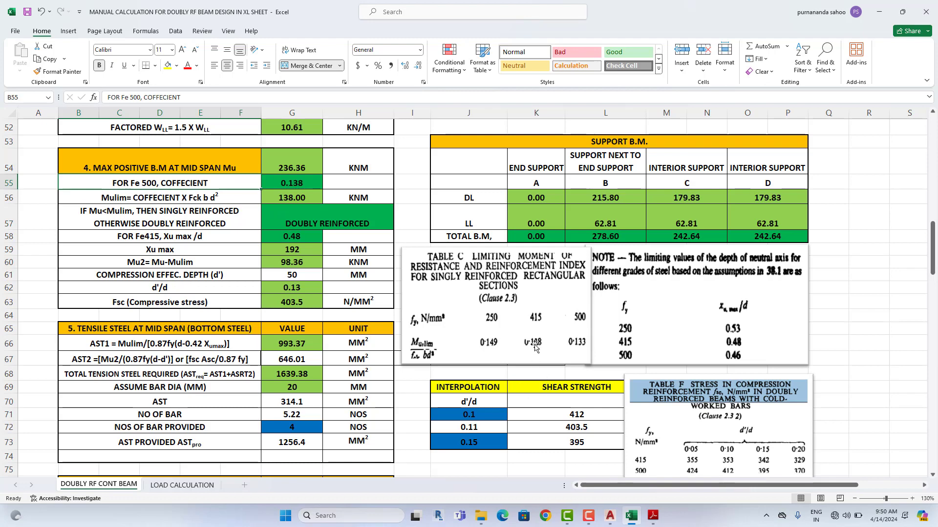
{"action": "left_click", "coordinate": [296, 184]}
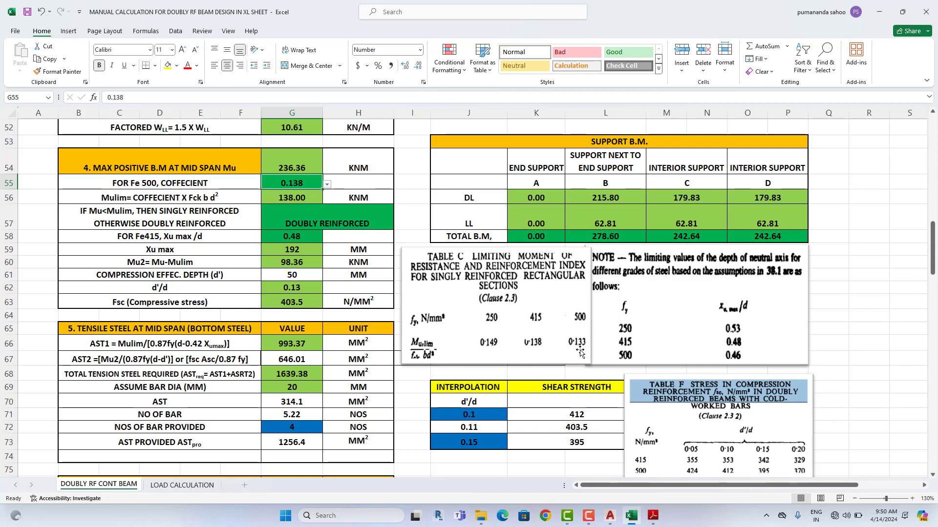
{"action": "left_click", "coordinate": [327, 185]}
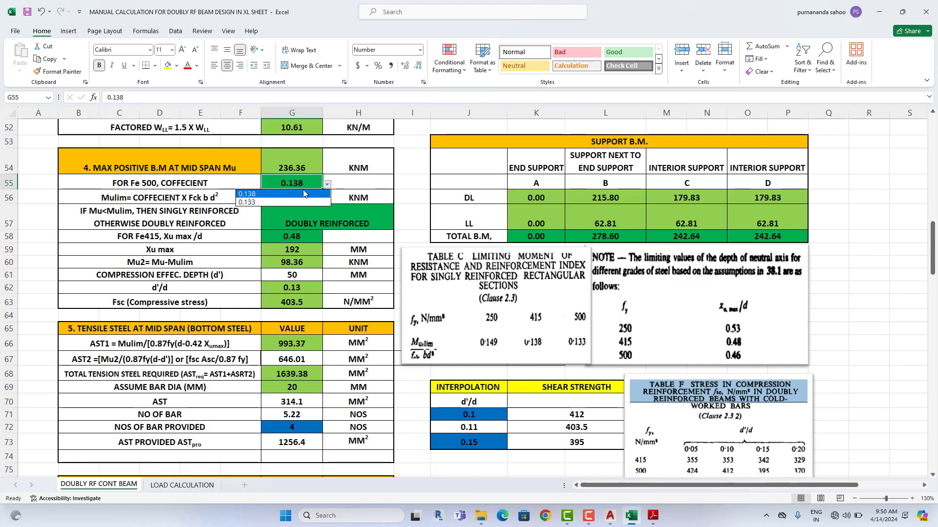
{"action": "left_click", "coordinate": [263, 202]}
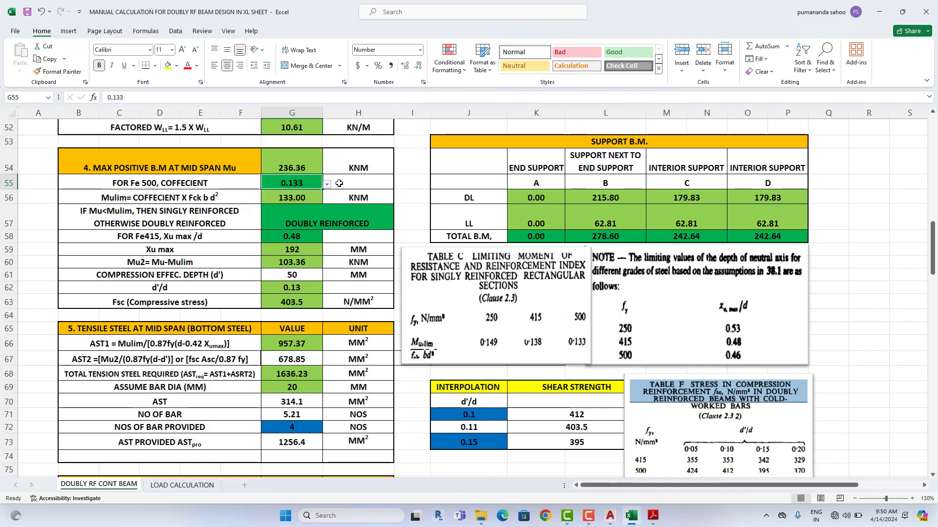
{"action": "left_click", "coordinate": [339, 183]}
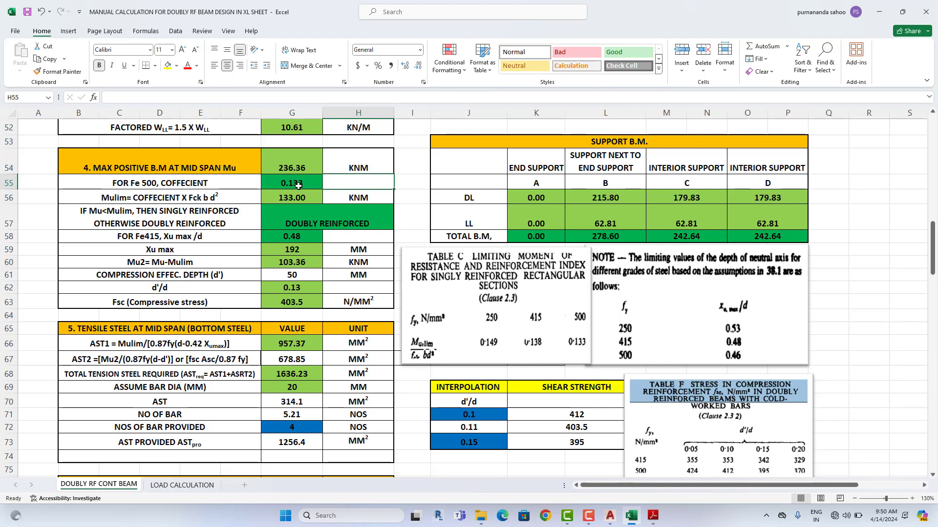
Step: Recheck the Mu,lim expression on page 109 of the IS 456 PDF in Adobe Reader, and return to the Excel workbook
{"action": "left_click", "coordinate": [654, 516]}
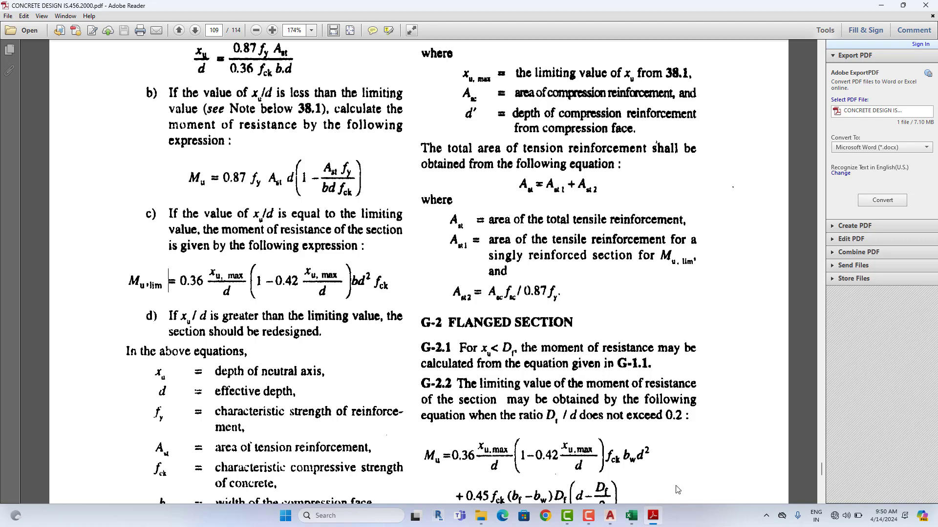
{"action": "left_click", "coordinate": [632, 516]}
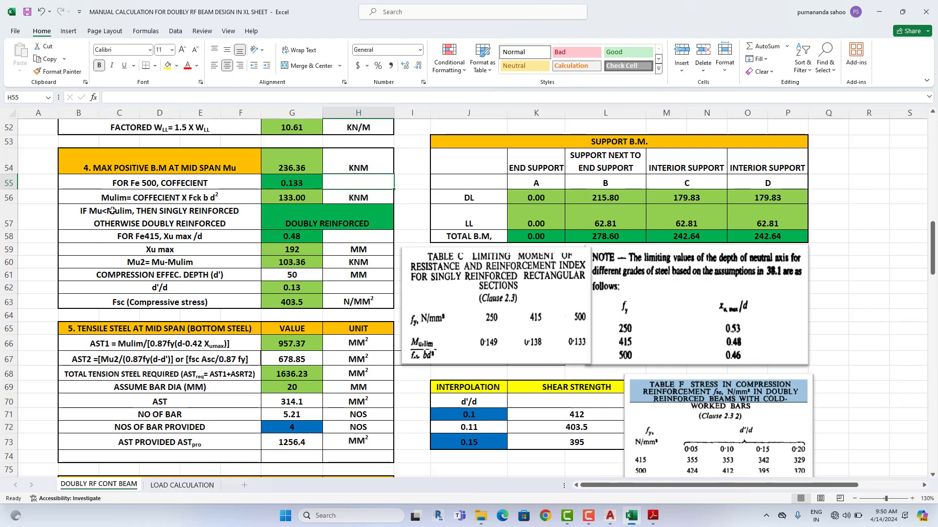
{"action": "left_click", "coordinate": [653, 515]}
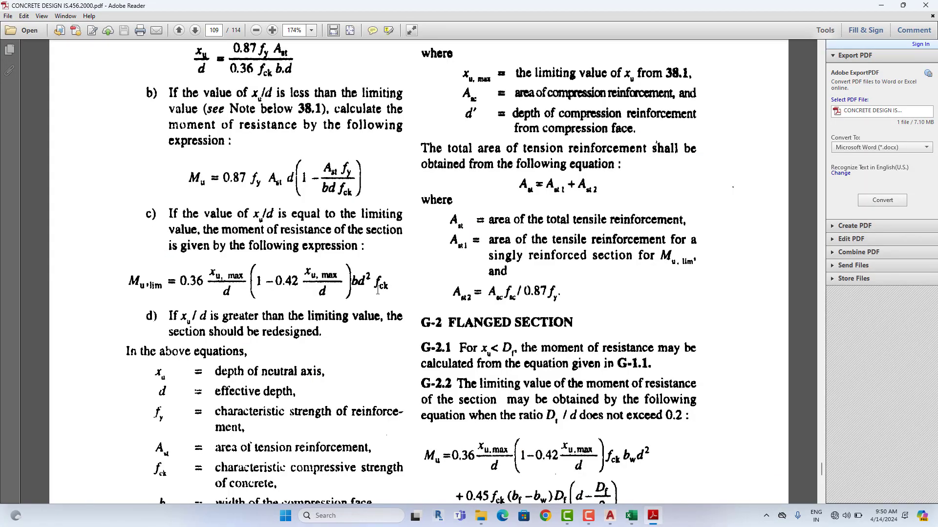
{"action": "left_click", "coordinate": [880, 6]}
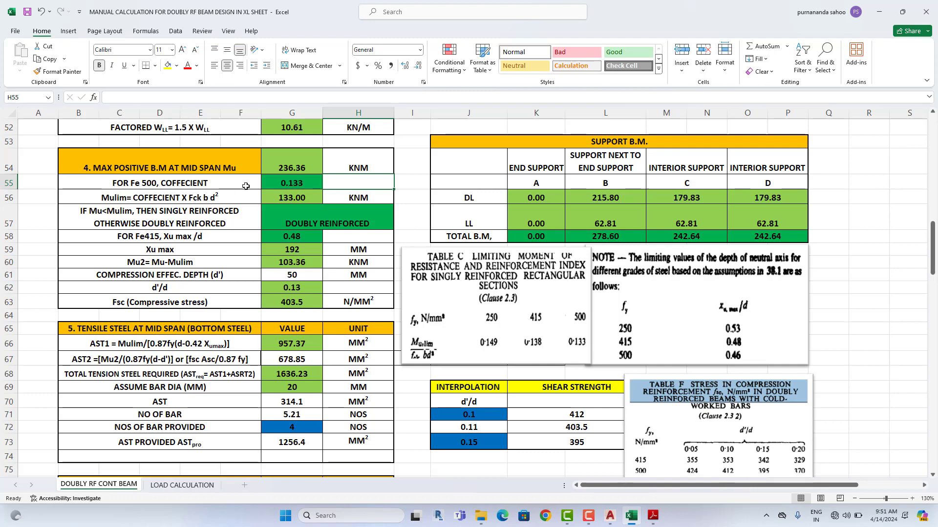
Step: Trace section 4's Mulim formula to the beam inputs in section 1 and compare it with section 7's Mulim formula
{"action": "left_click", "coordinate": [297, 198]}
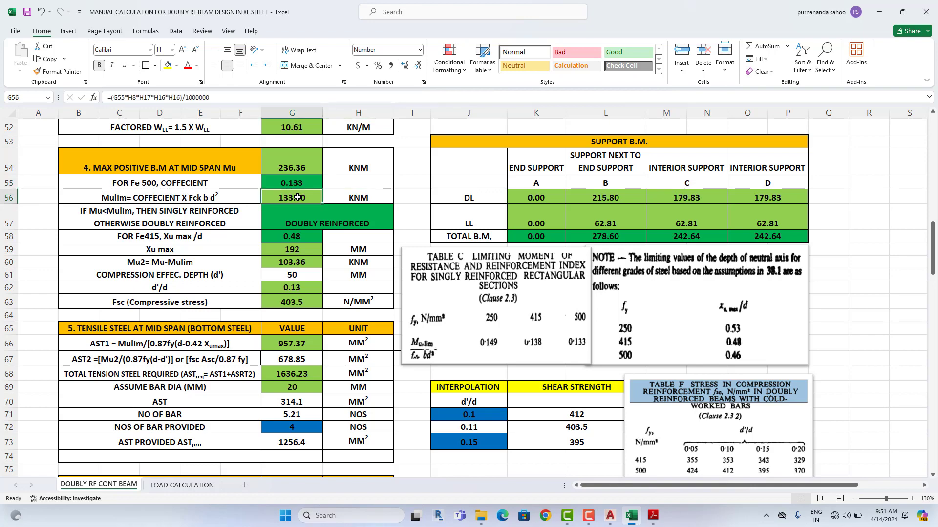
{"action": "scroll", "coordinate": [934, 252], "scroll_direction": "up", "scroll_amount": 17}
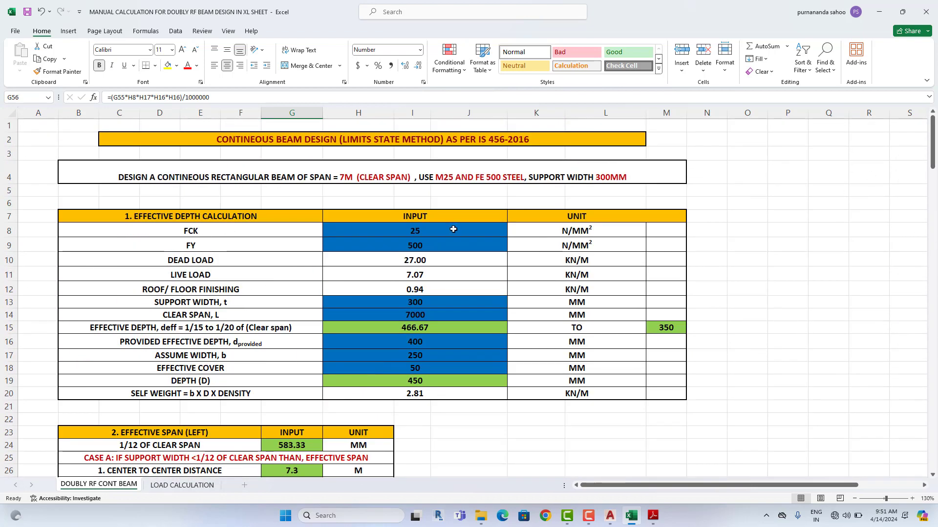
{"action": "left_click_drag", "start_coordinate": [932, 142], "coordinate": [932, 302]}
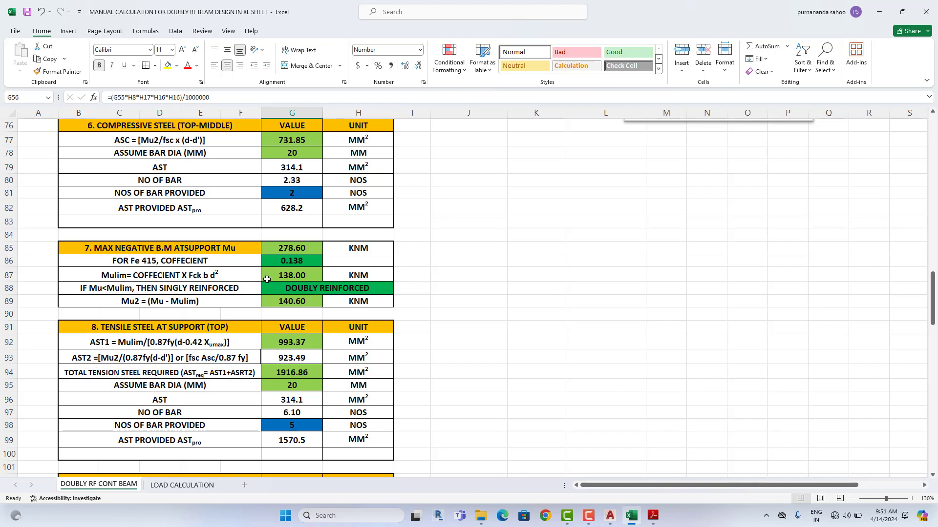
{"action": "left_click", "coordinate": [307, 277]}
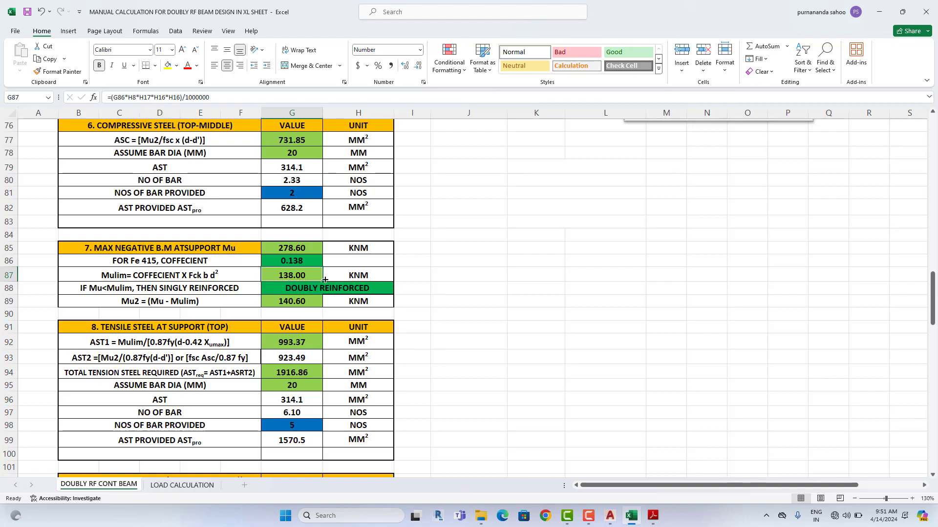
{"action": "scroll", "coordinate": [325, 279], "scroll_direction": "up", "scroll_amount": 8}
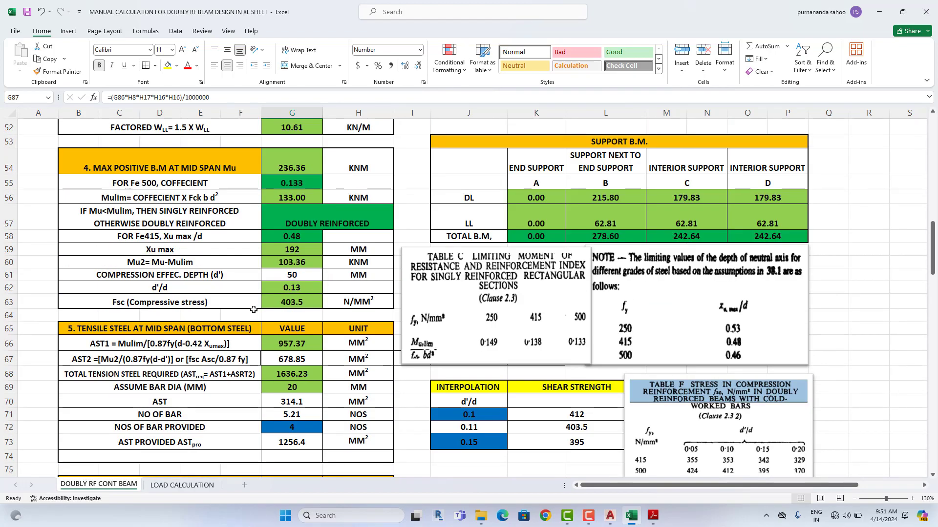
{"action": "scroll", "coordinate": [253, 303], "scroll_direction": "up", "scroll_amount": 1}
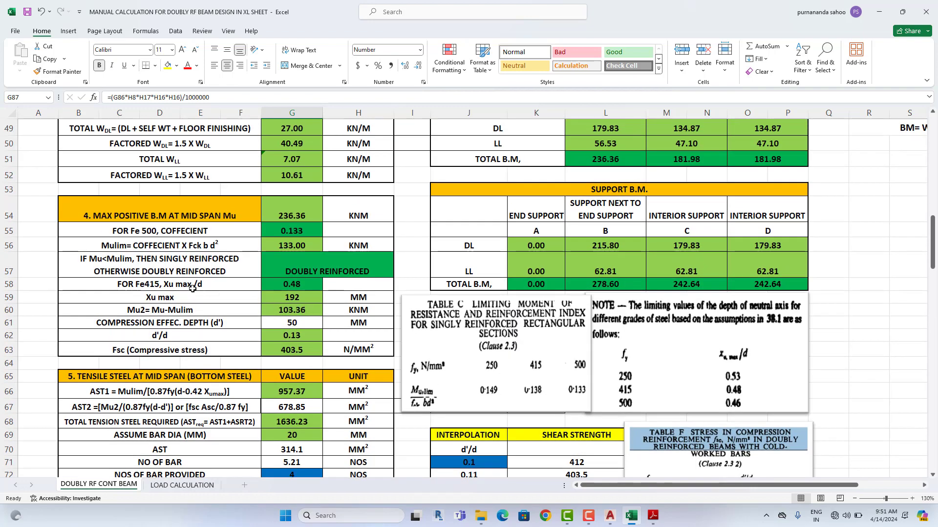
{"action": "scroll", "coordinate": [142, 328], "scroll_direction": "up", "scroll_amount": 2}
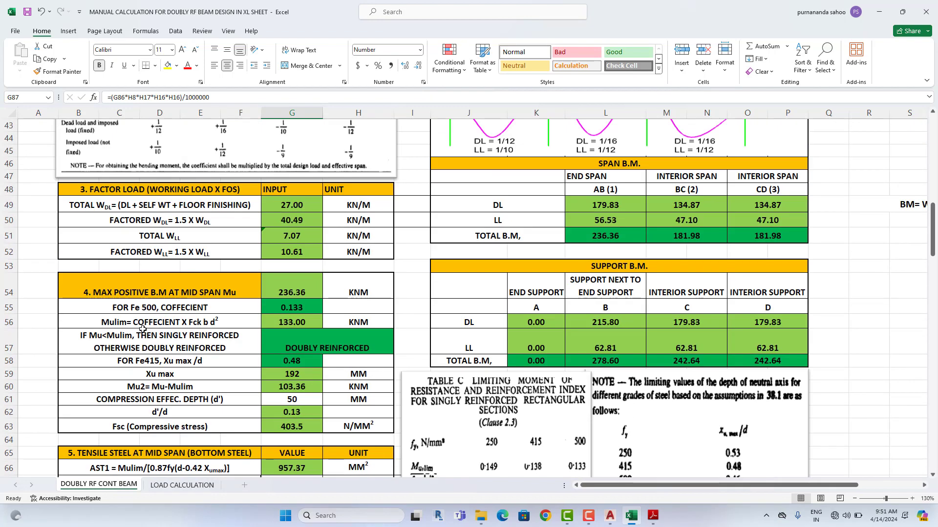
Step: Compare the maximum positive mid-span moment Mu with the limiting moment Mulim in section 4
{"action": "left_click", "coordinate": [310, 325]}
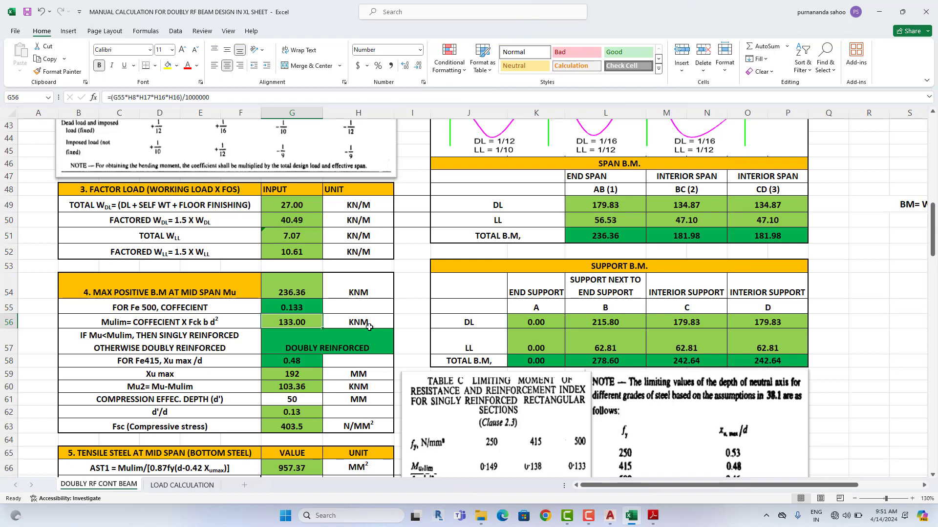
{"action": "left_click", "coordinate": [312, 291]}
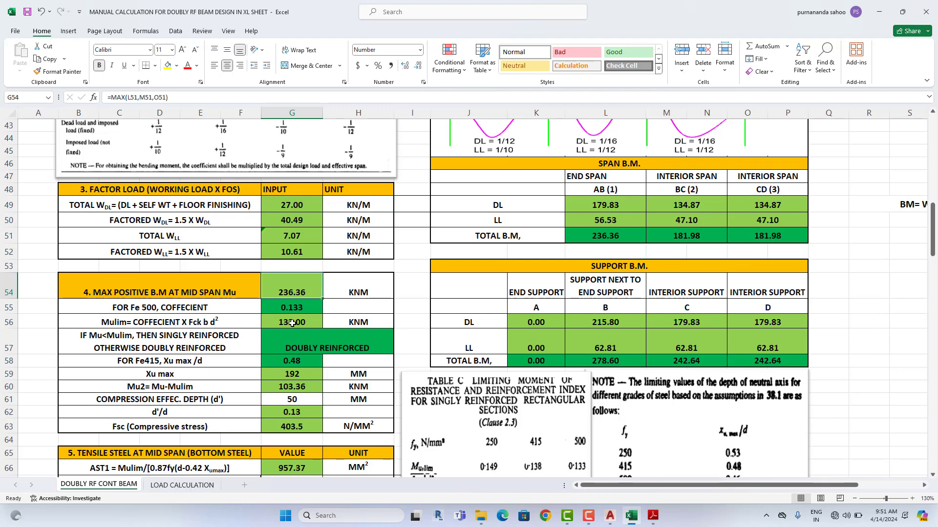
{"action": "left_click", "coordinate": [292, 323]}
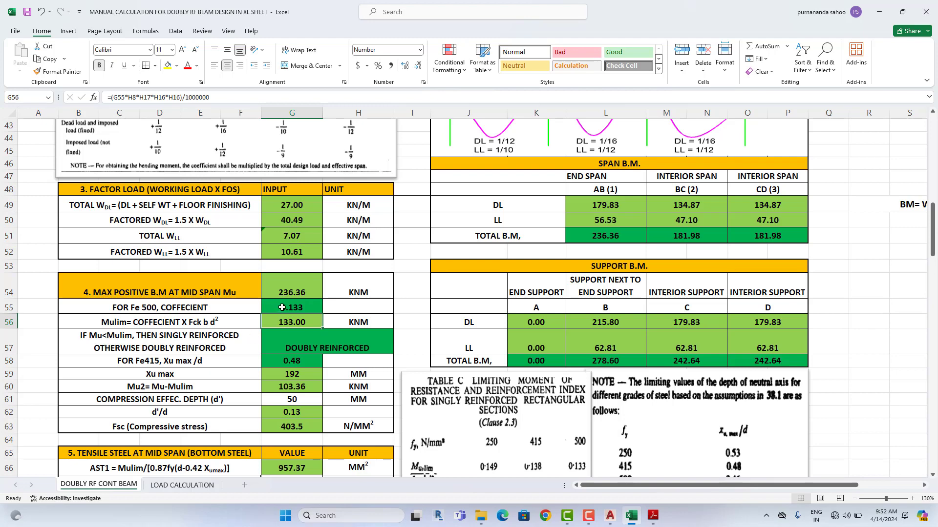
{"action": "left_click", "coordinate": [304, 292]}
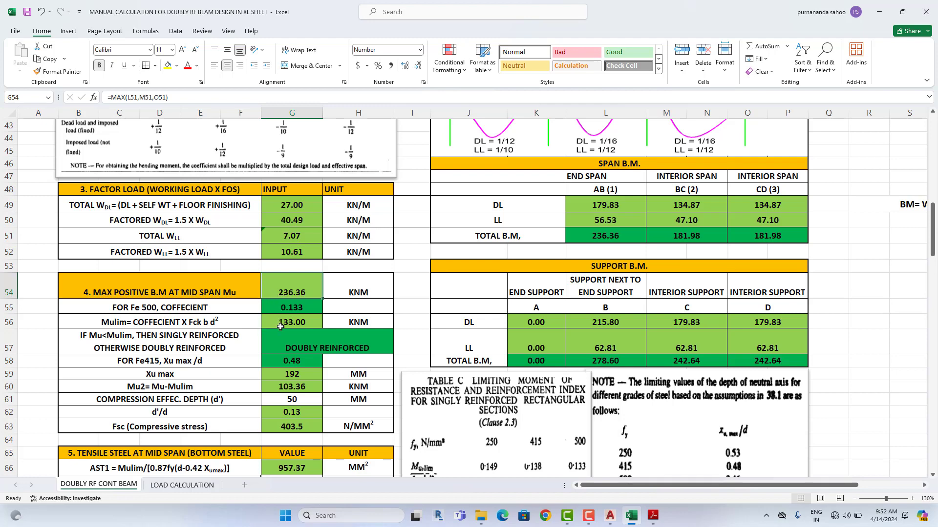
Step: Switch section 4's reinforcement type to SINGLY REINFORCED and back to DOUBLY REINFORCED to try the available options
{"action": "left_click", "coordinate": [319, 346]}
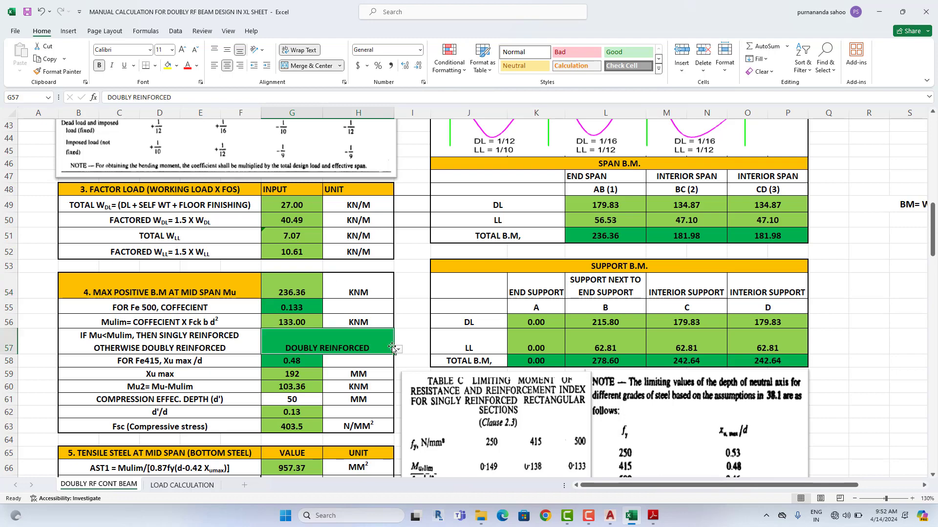
{"action": "left_click", "coordinate": [399, 350]}
{"action": "left_click", "coordinate": [397, 356]}
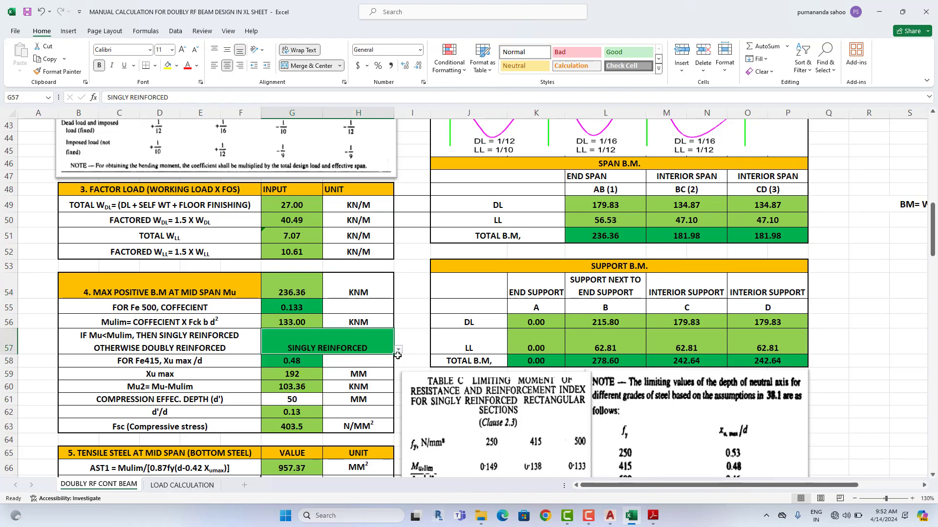
{"action": "left_click", "coordinate": [399, 350]}
{"action": "left_click", "coordinate": [318, 366]}
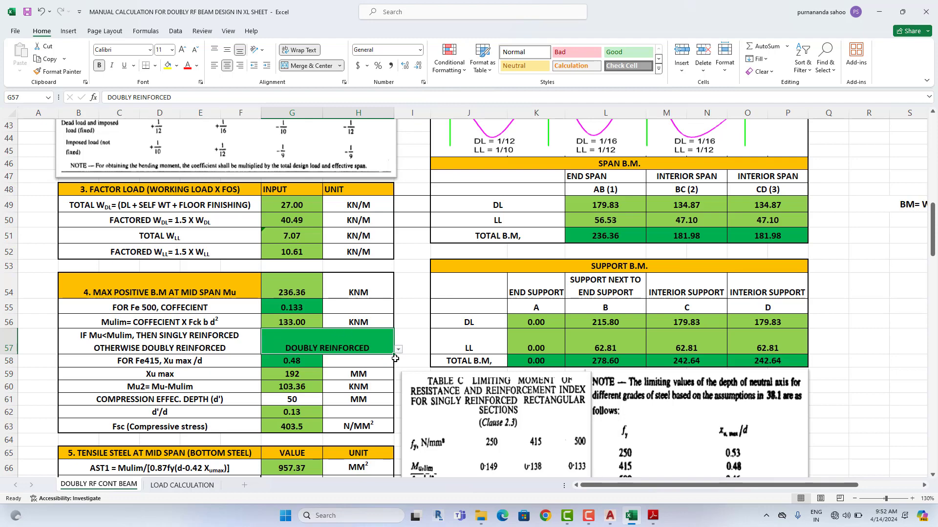
{"action": "left_click", "coordinate": [402, 351]}
{"action": "left_click", "coordinate": [402, 352]}
Step: Change the steel grade in section 4's Xu max /d label to Fe500
{"action": "scroll", "coordinate": [348, 346], "scroll_direction": "down", "scroll_amount": 1}
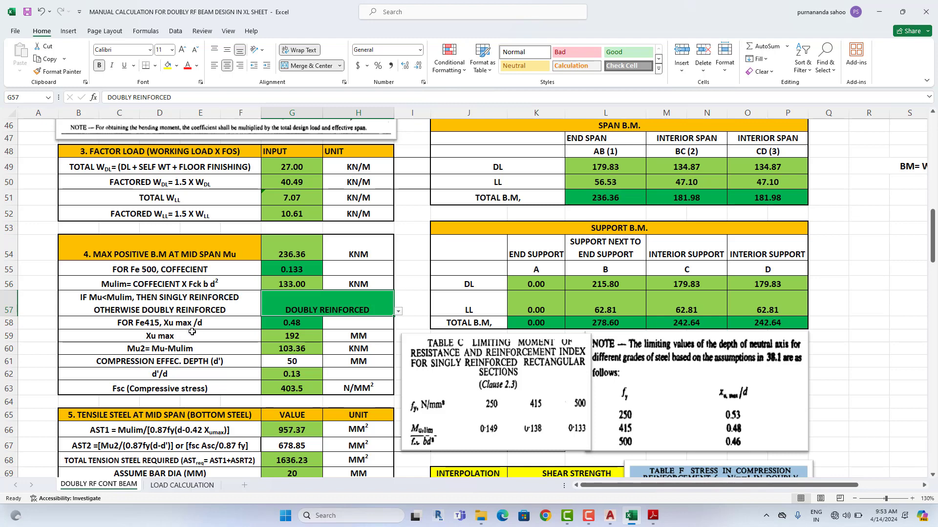
{"action": "double_click", "coordinate": [112, 325]}
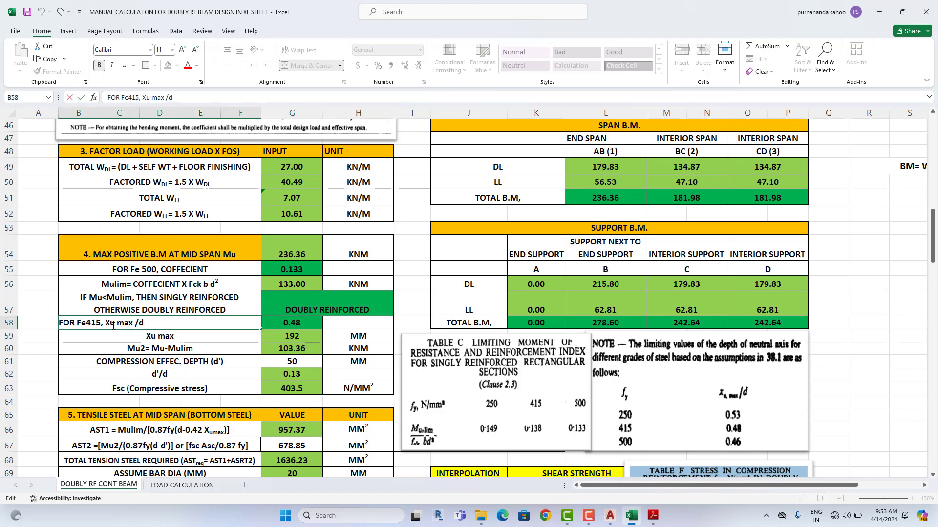
{"action": "left_click_drag", "start_coordinate": [100, 325], "coordinate": [88, 329]}
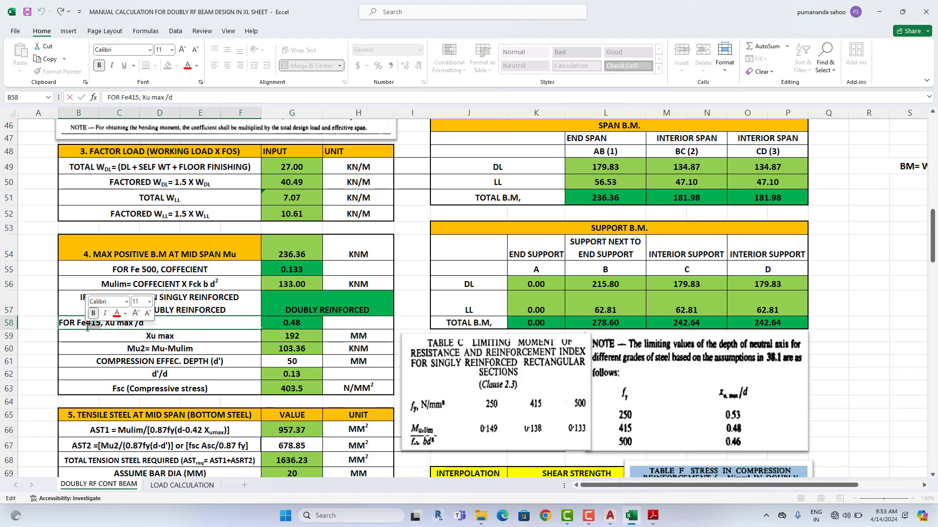
{"action": "type", "text": "500"}
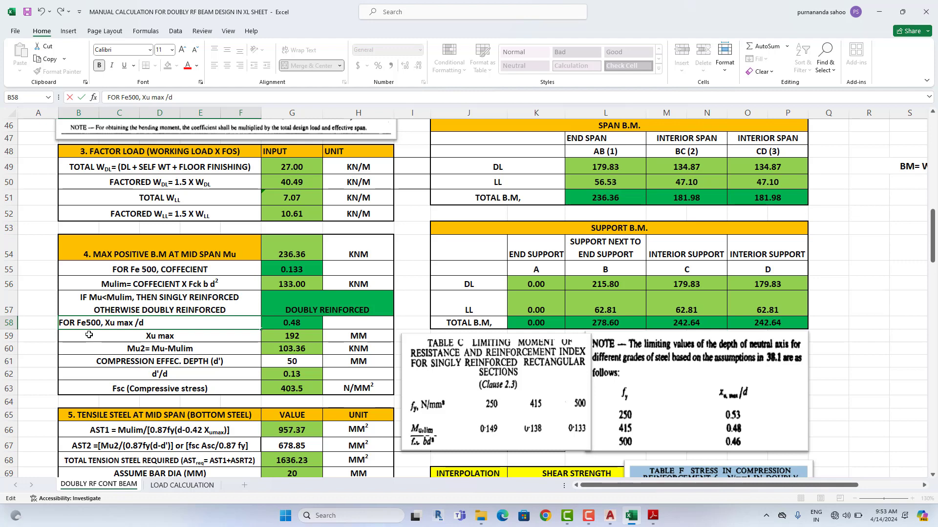
{"action": "key", "text": "Return"}
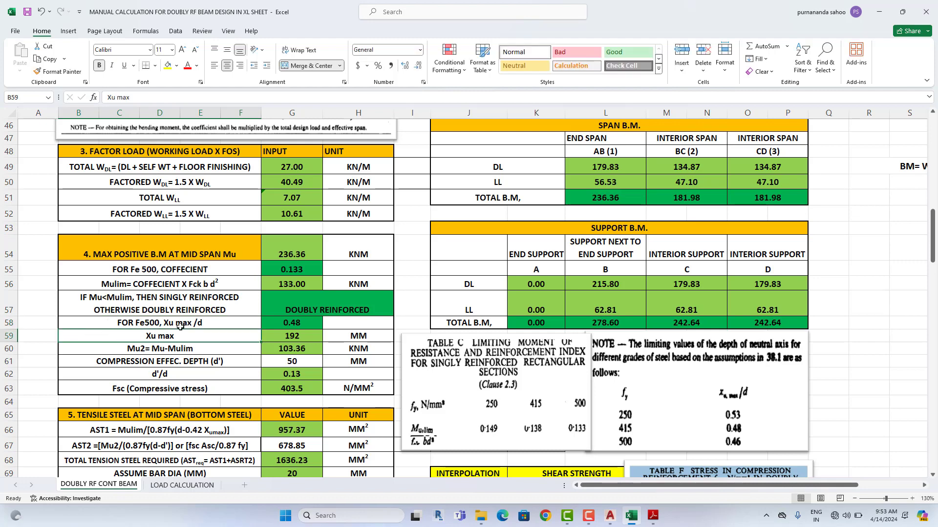
Step: Set section 4's Xu max /d ratio to 0.46, the limiting neutral axis value for Fe500
{"action": "left_click", "coordinate": [291, 323]}
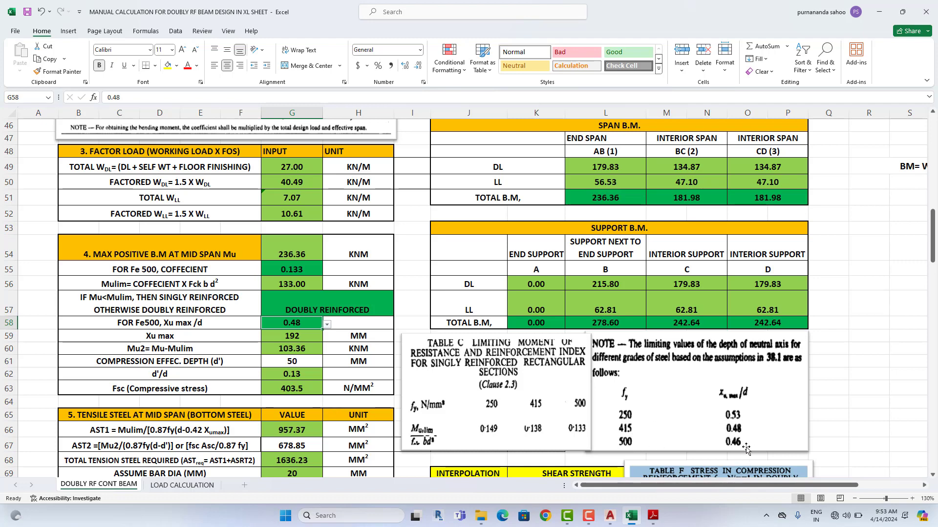
{"action": "left_click", "coordinate": [328, 325]}
{"action": "left_click", "coordinate": [276, 350]}
{"action": "left_click", "coordinate": [183, 341]}
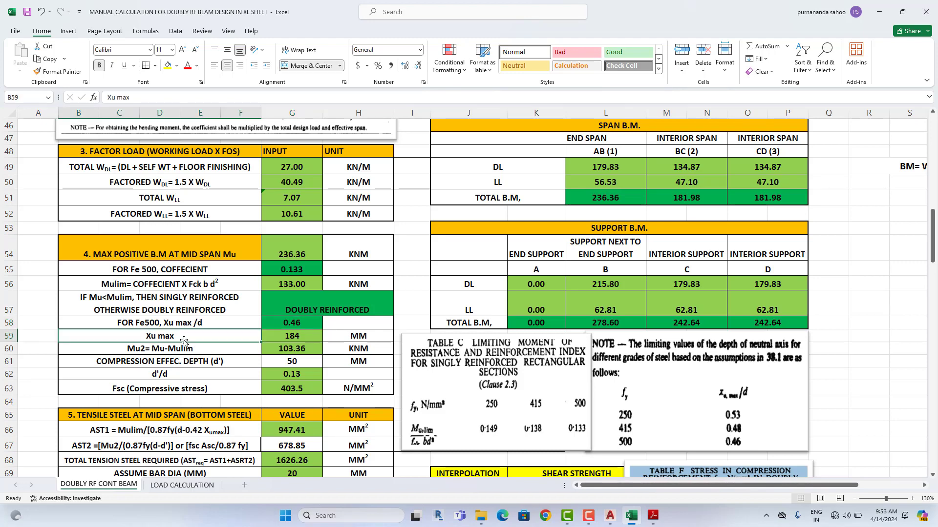
Step: Inspect section 4's Xu max formula and the Xu max /d ratio it uses
{"action": "left_click", "coordinate": [313, 337]}
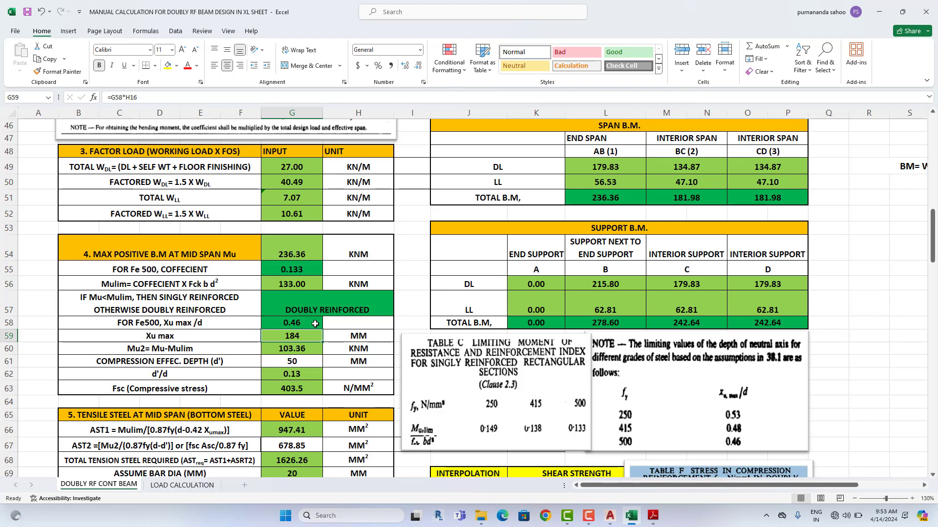
{"action": "left_click", "coordinate": [315, 323]}
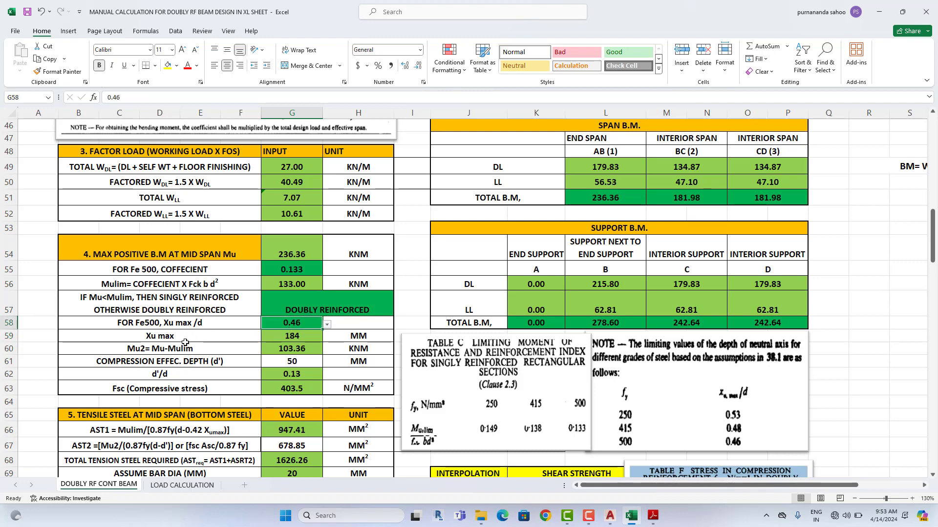
{"action": "left_click", "coordinate": [312, 338]}
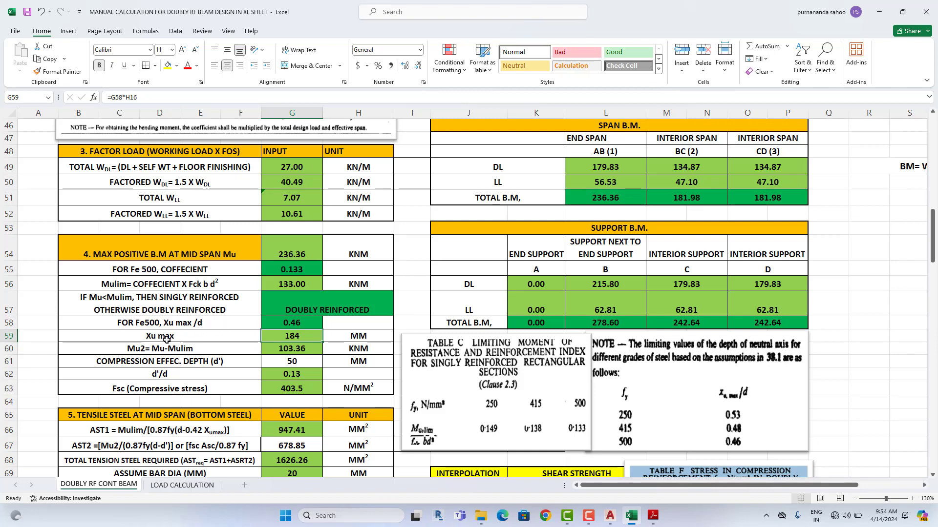
{"action": "left_click", "coordinate": [297, 323]}
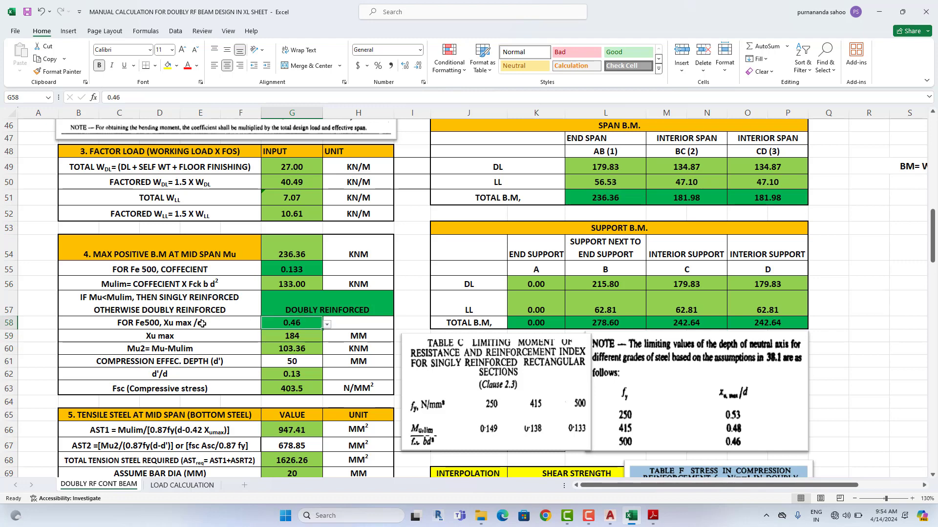
{"action": "left_click", "coordinate": [201, 323]}
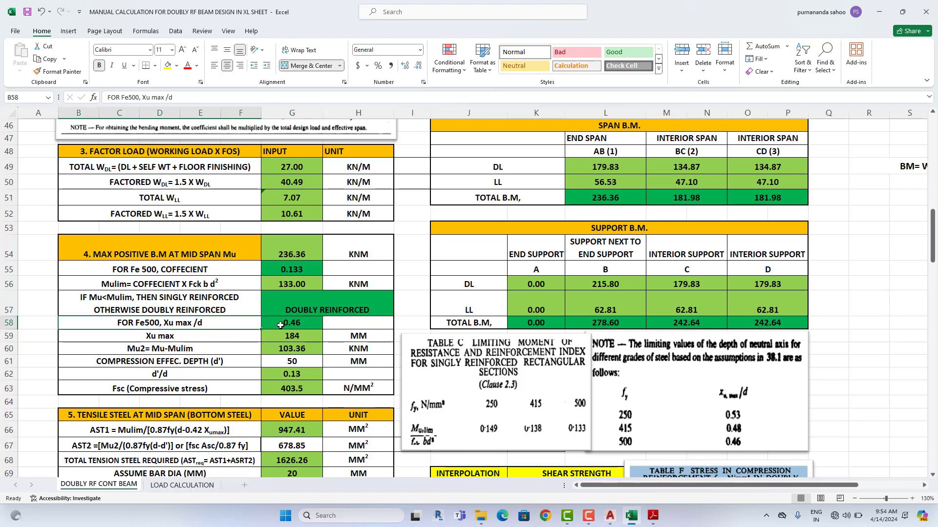
Step: Trace section 4's Xu max formula to the Xu max /d ratio and the provided effective depth in section 1
{"action": "left_click", "coordinate": [161, 341]}
{"action": "left_click", "coordinate": [280, 335]}
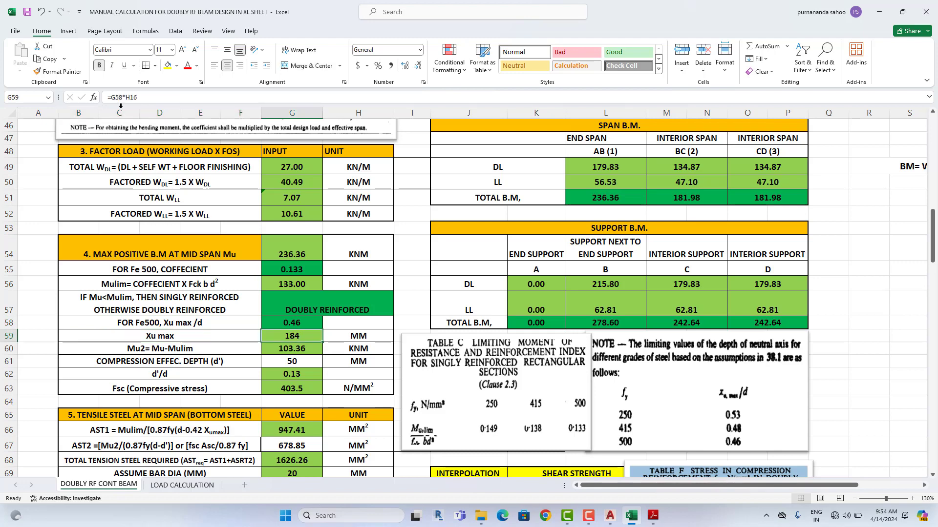
{"action": "left_click", "coordinate": [123, 98]}
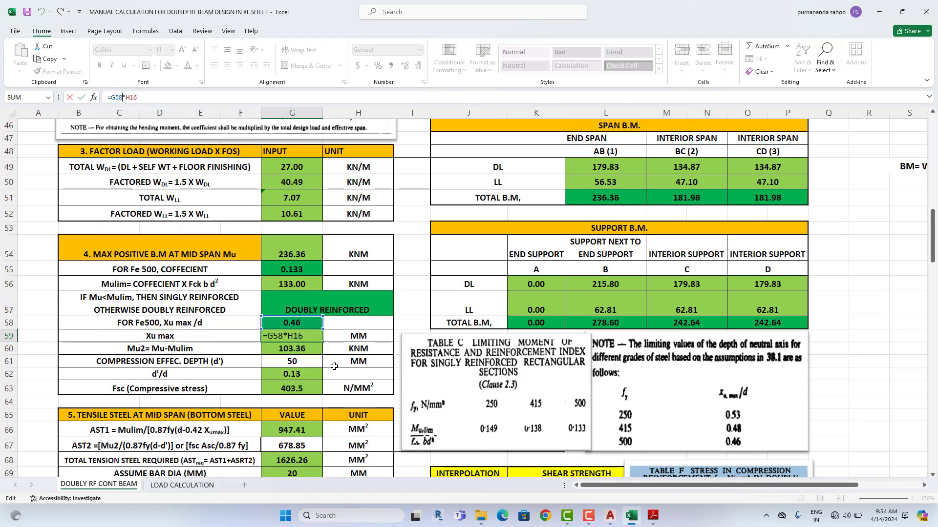
{"action": "left_click", "coordinate": [222, 362]}
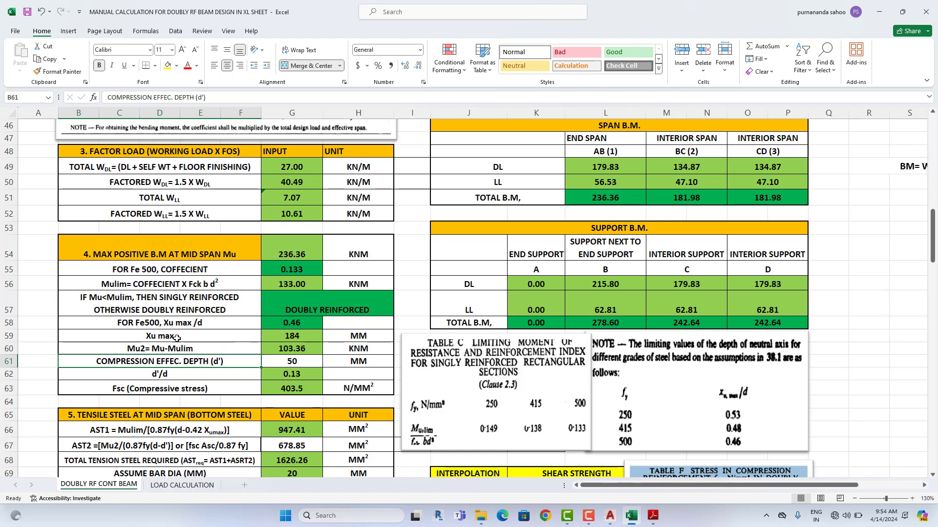
{"action": "left_click", "coordinate": [293, 336]}
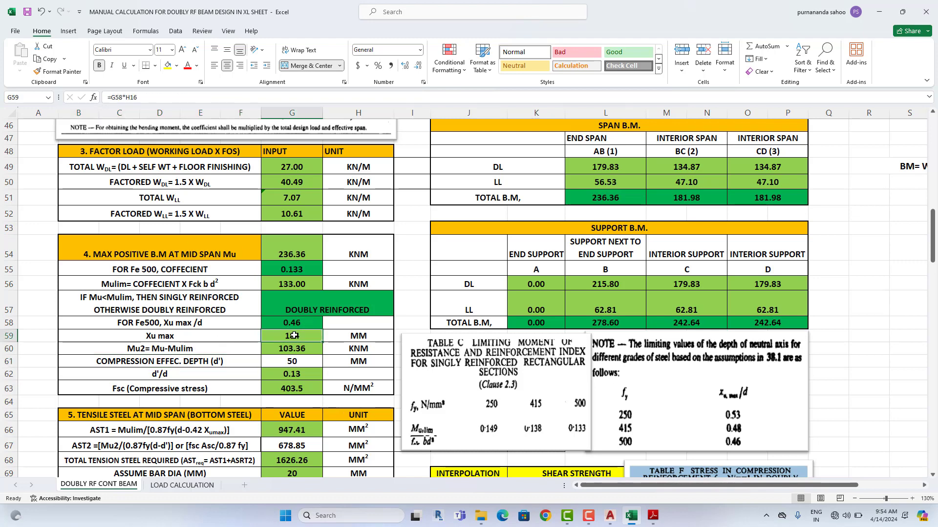
{"action": "left_click", "coordinate": [125, 95]}
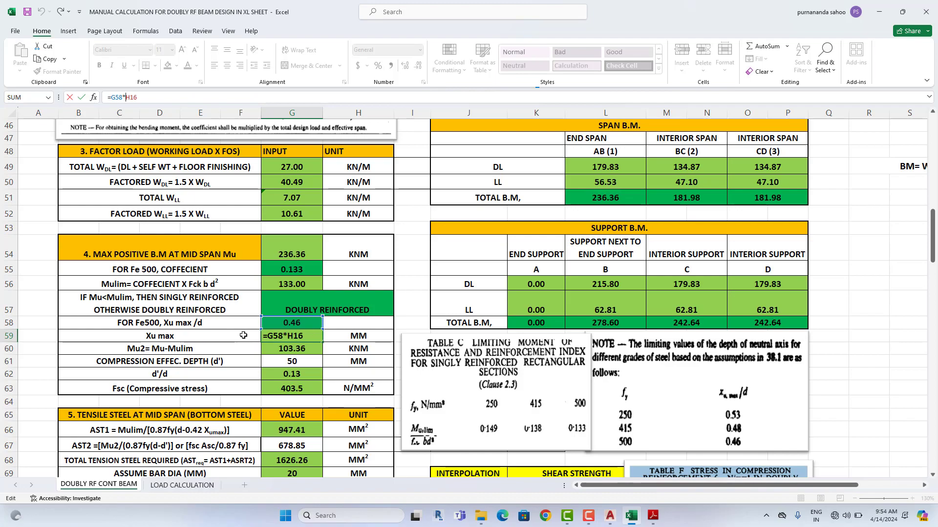
{"action": "scroll", "coordinate": [287, 315], "scroll_direction": "up", "scroll_amount": 10}
{"action": "scroll", "coordinate": [288, 315], "scroll_direction": "up", "scroll_amount": 5}
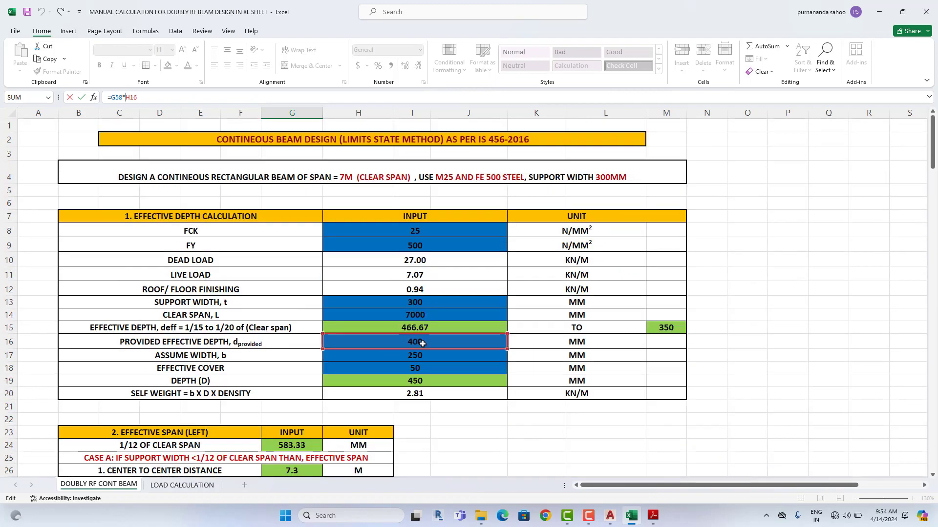
{"action": "scroll", "coordinate": [405, 349], "scroll_direction": "down", "scroll_amount": 20}
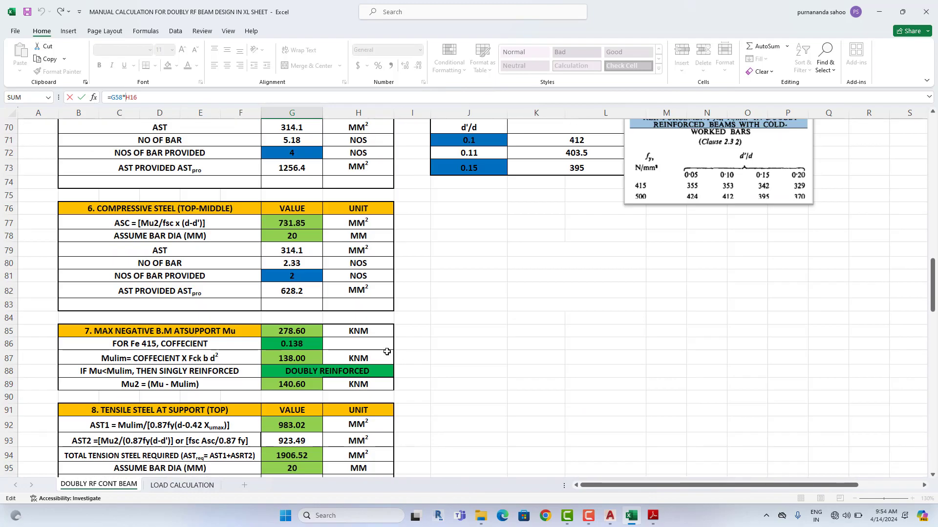
{"action": "left_click", "coordinate": [338, 307]}
{"action": "scroll", "coordinate": [339, 307], "scroll_direction": "up", "scroll_amount": 5}
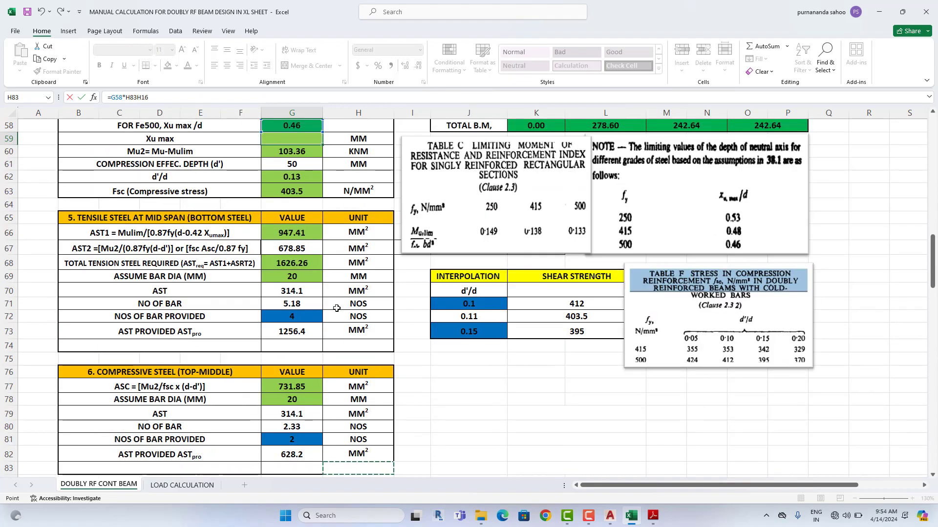
{"action": "scroll", "coordinate": [249, 291], "scroll_direction": "down", "scroll_amount": 5}
{"action": "scroll", "coordinate": [249, 291], "scroll_direction": "up", "scroll_amount": 10}
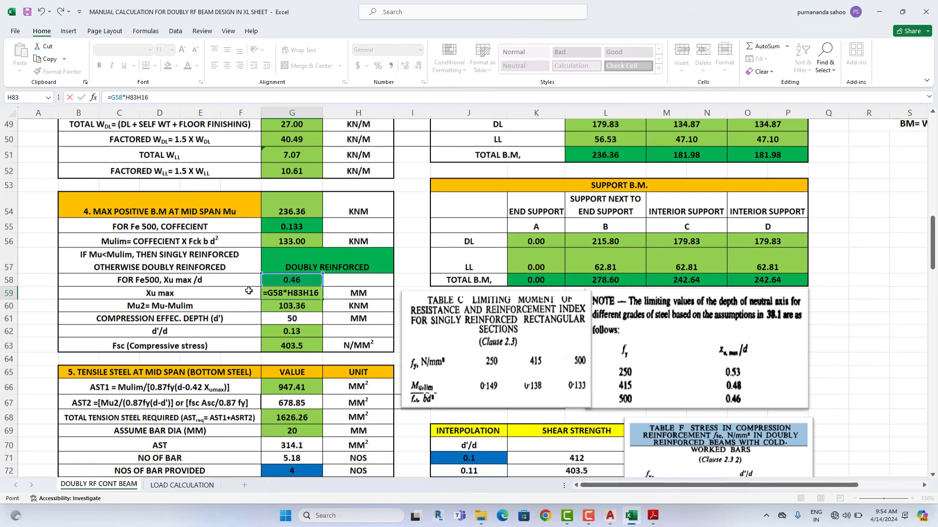
{"action": "scroll", "coordinate": [249, 292], "scroll_direction": "down", "scroll_amount": 8}
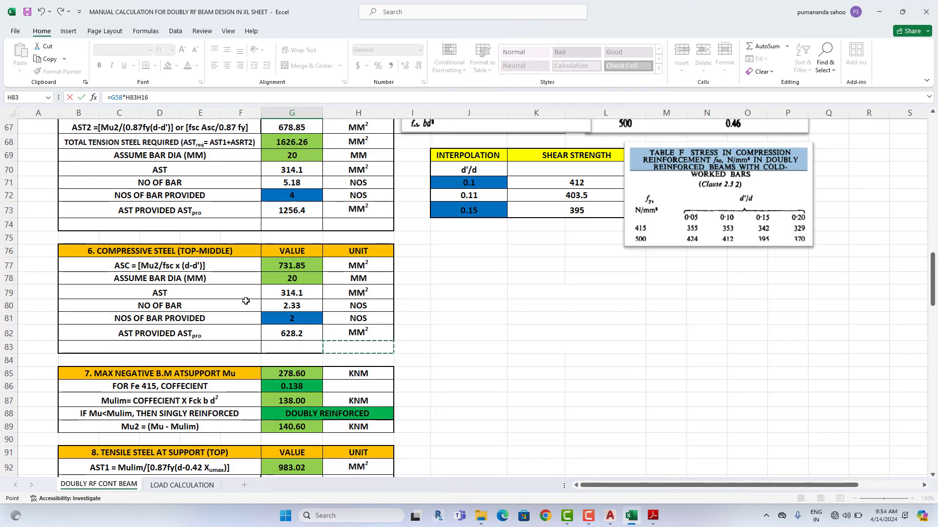
{"action": "scroll", "coordinate": [246, 301], "scroll_direction": "up", "scroll_amount": 2}
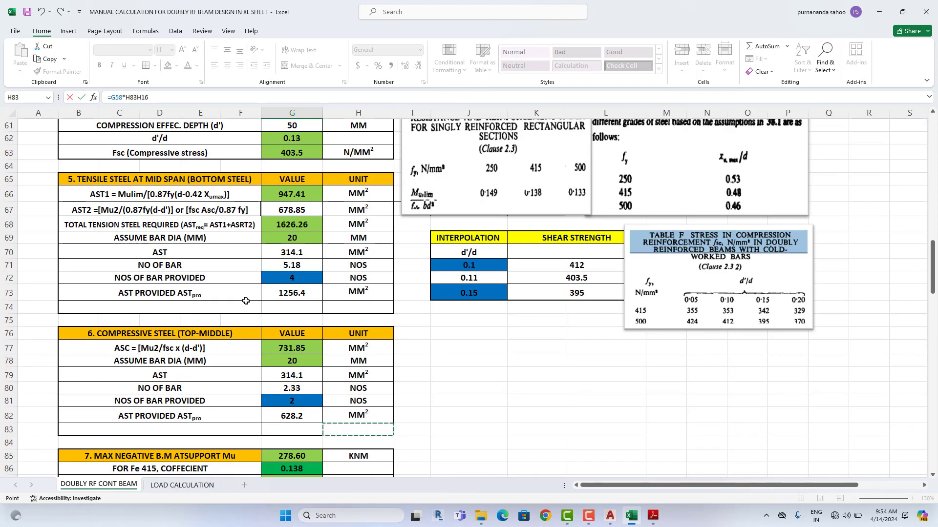
{"action": "scroll", "coordinate": [246, 301], "scroll_direction": "up", "scroll_amount": 4}
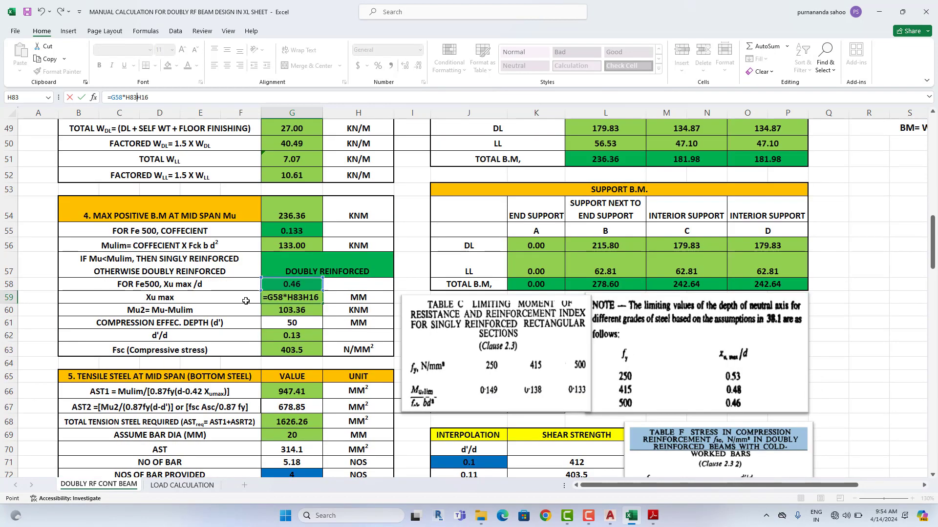
{"action": "left_click", "coordinate": [337, 296]}
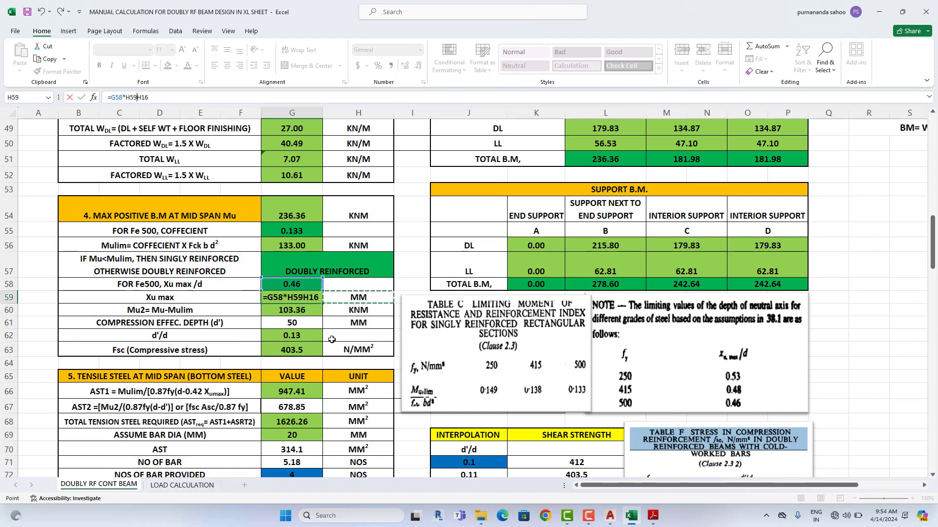
{"action": "key", "text": "BackSpace"}
{"action": "key", "text": "BackSpace"}
{"action": "key", "text": "BackSpace"}
{"action": "key", "text": "ctrl+Return"}
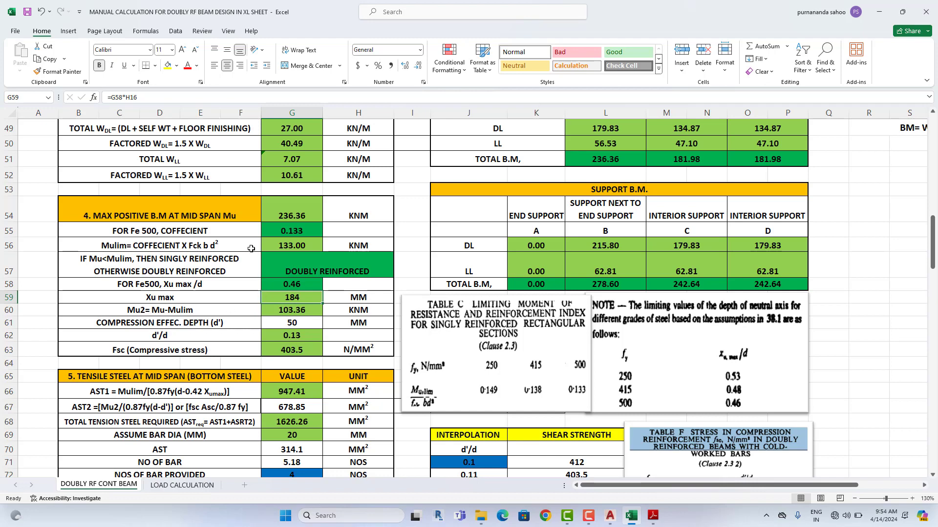
Step: Inspect section 4's Mu, Mulim and Mu2 formulas and the compression effective depth d' entry
{"action": "left_click", "coordinate": [302, 214]}
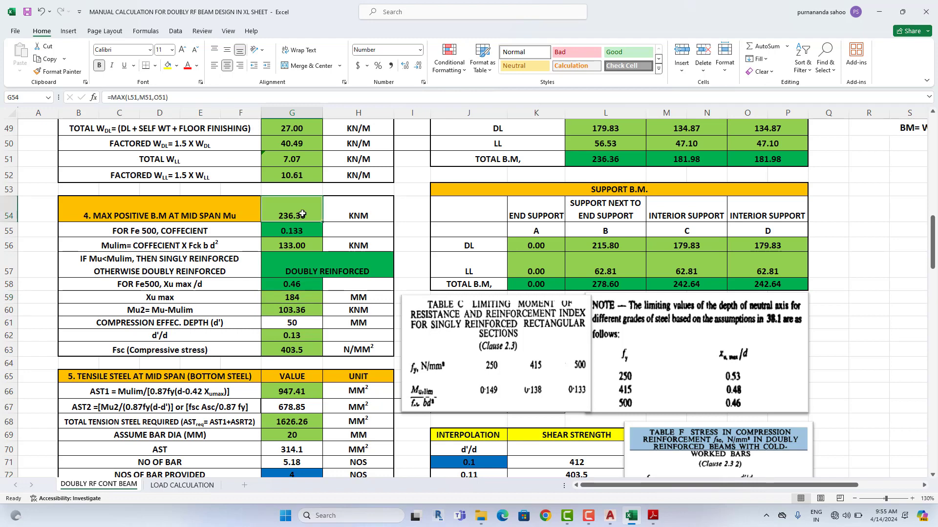
{"action": "left_click", "coordinate": [301, 246]}
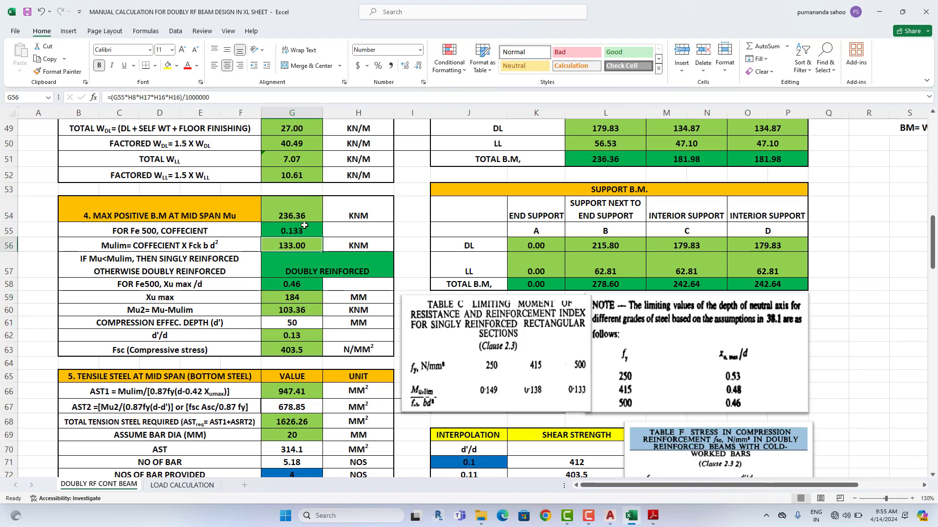
{"action": "left_click", "coordinate": [312, 312]}
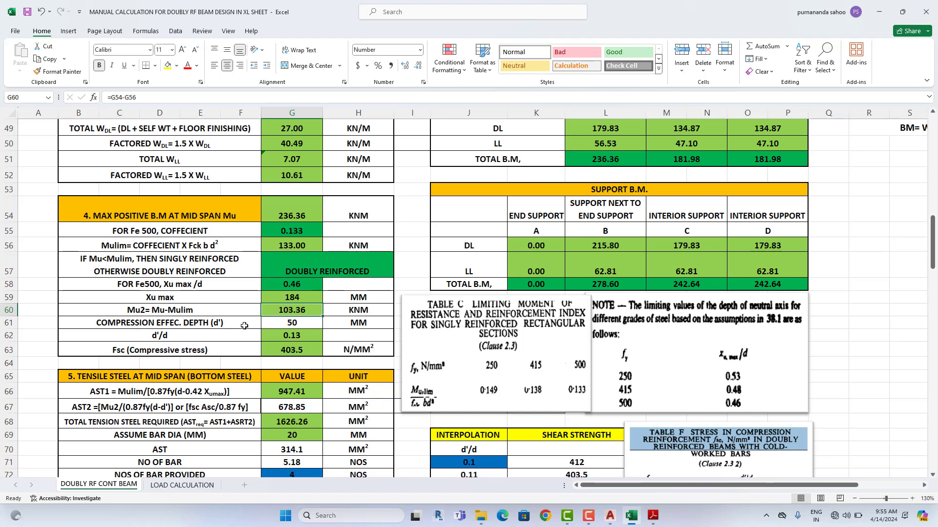
{"action": "left_click", "coordinate": [311, 323]}
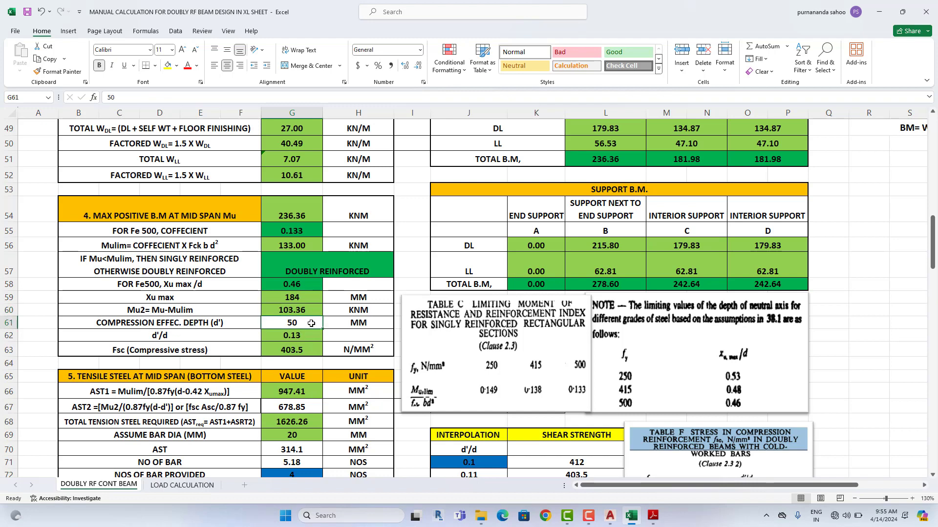
Step: Switch to AutoCAD, examine the bar positions at the beam section's lower and upper faces, and return to the Excel sheet
{"action": "left_click", "coordinate": [610, 515]}
{"action": "scroll", "coordinate": [300, 330], "scroll_direction": "down", "scroll_amount": 5}
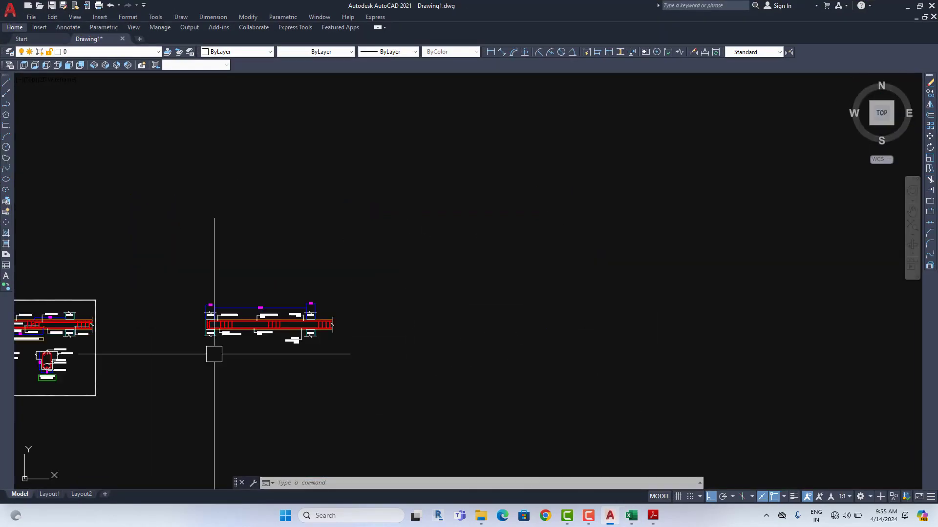
{"action": "scroll", "coordinate": [376, 274], "scroll_direction": "up", "scroll_amount": 7}
{"action": "scroll", "coordinate": [271, 332], "scroll_direction": "up", "scroll_amount": 8}
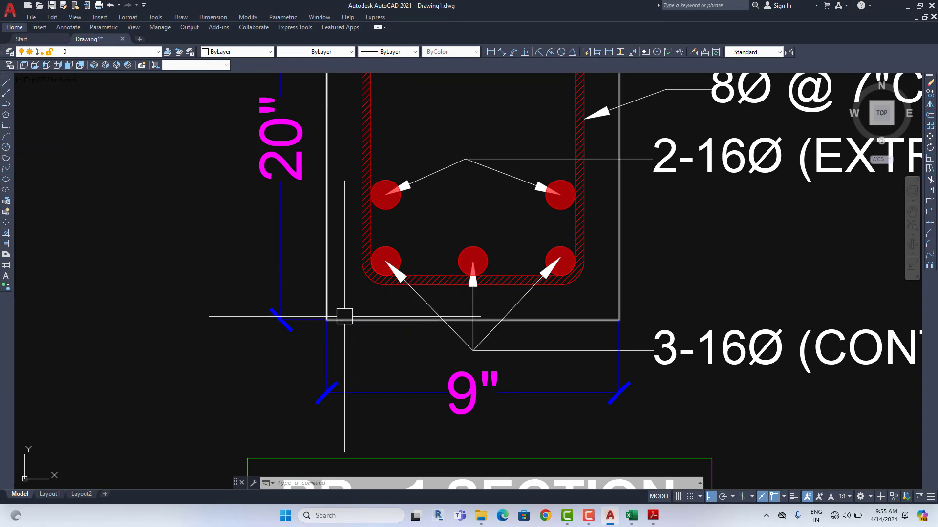
{"action": "left_click_drag", "start_coordinate": [385, 190], "coordinate": [381, 454]}
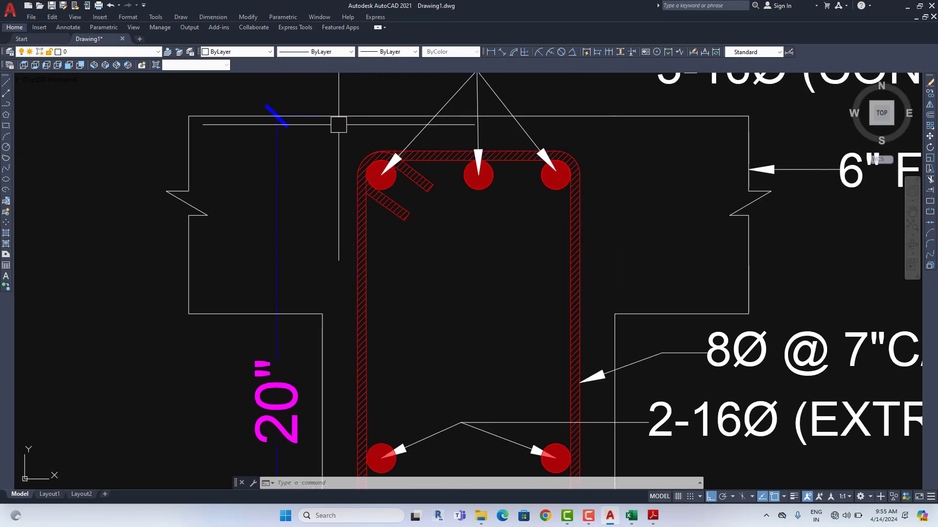
{"action": "scroll", "coordinate": [337, 122], "scroll_direction": "down", "scroll_amount": 2}
{"action": "scroll", "coordinate": [395, 145], "scroll_direction": "down", "scroll_amount": 3}
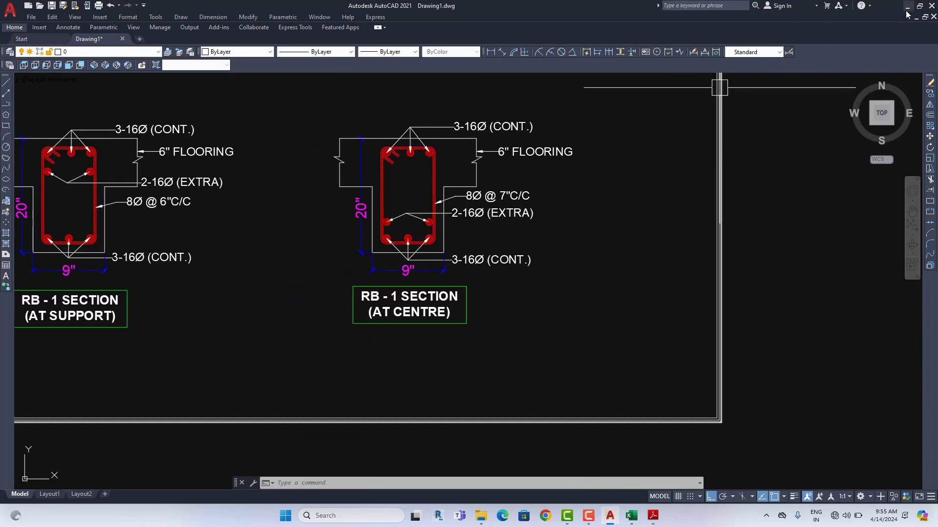
{"action": "key", "text": "alt+Tab"}
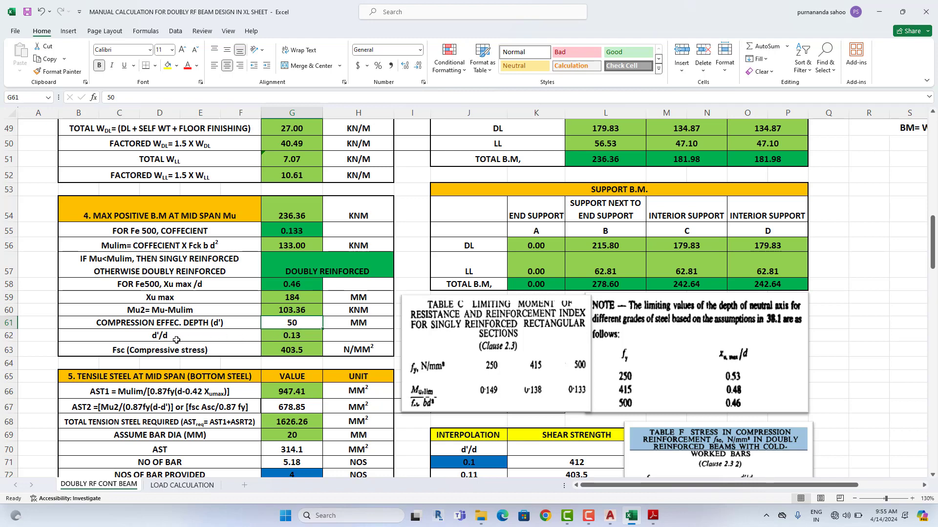
Step: Check section 4's d'/d formula and set the intermediate d'/d value in the interpolation table to 0.13
{"action": "left_click", "coordinate": [299, 335]}
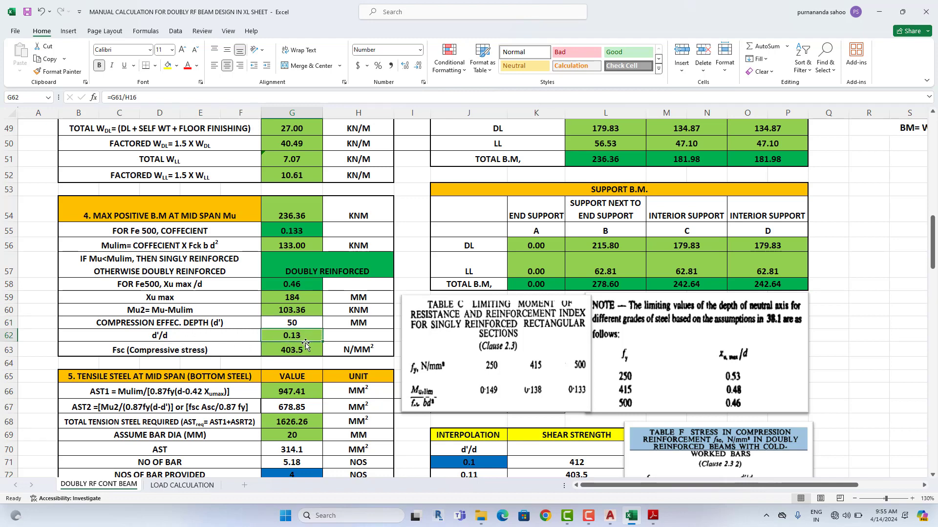
{"action": "left_click", "coordinate": [146, 354]}
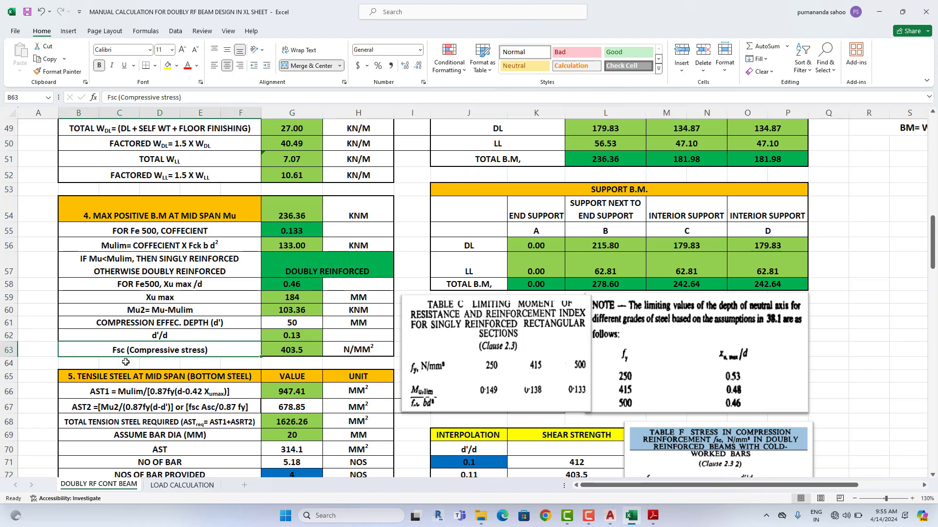
{"action": "scroll", "coordinate": [309, 364], "scroll_direction": "down", "scroll_amount": 2}
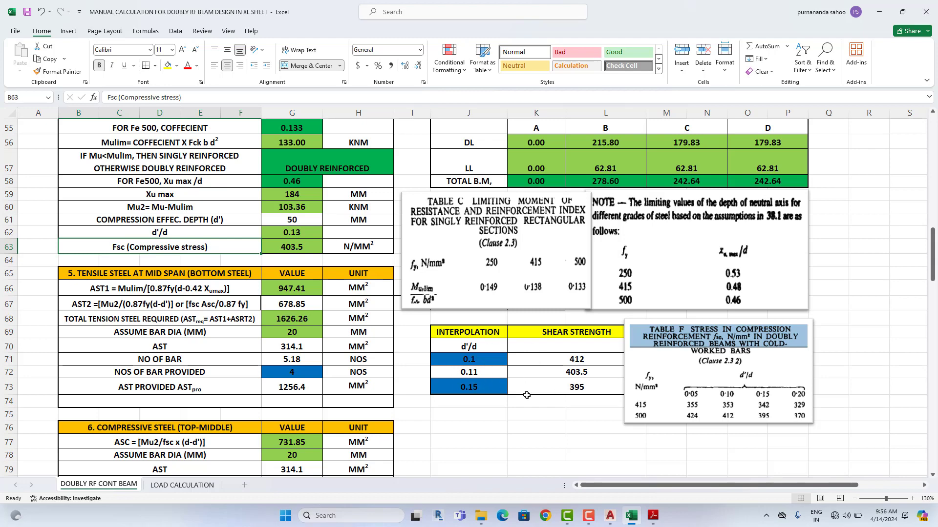
{"action": "left_click", "coordinate": [491, 360]}
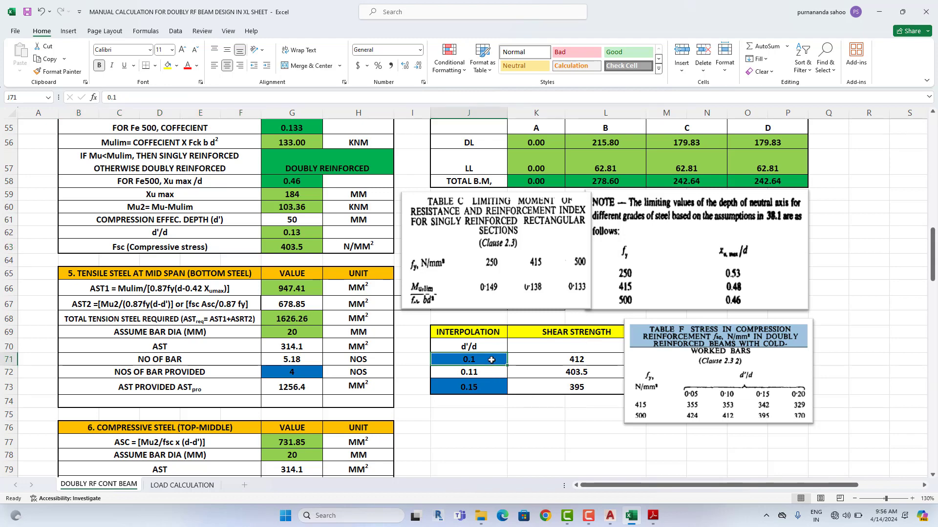
{"action": "left_click", "coordinate": [488, 389]}
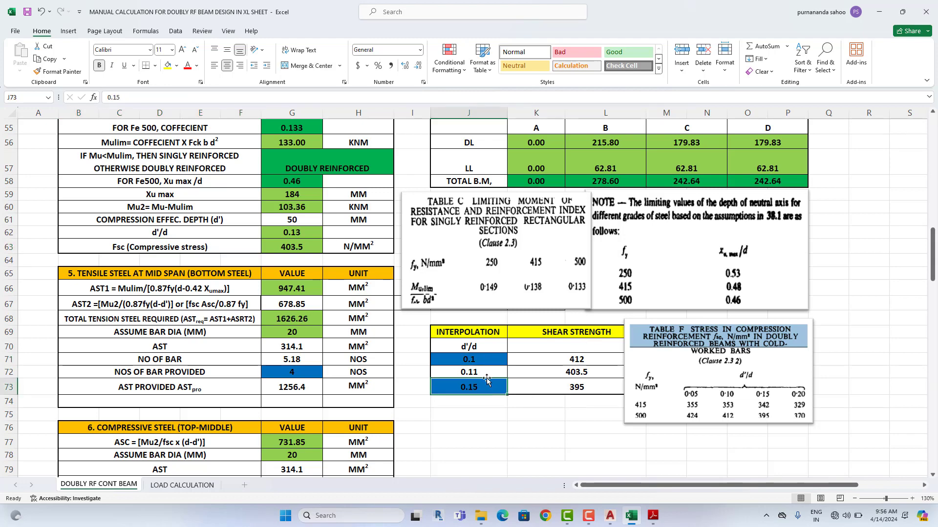
{"action": "left_click", "coordinate": [487, 374]}
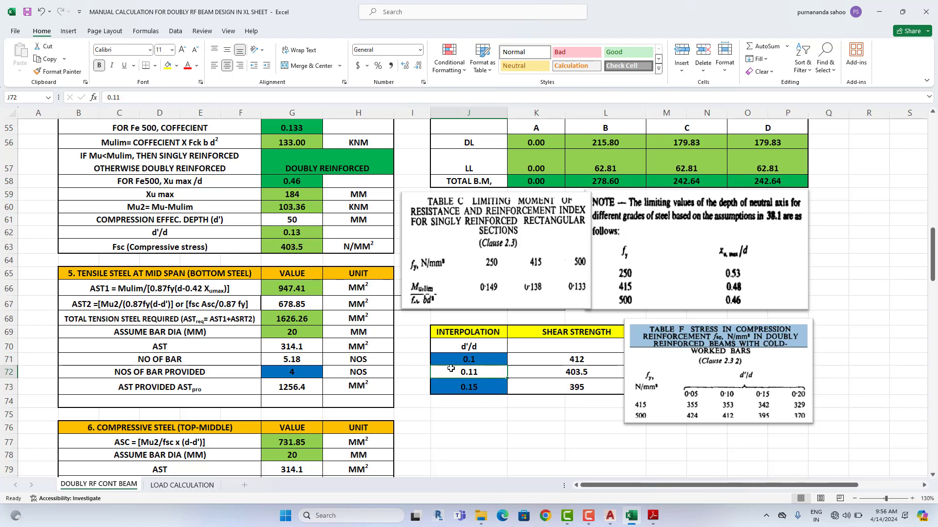
{"action": "type", "text": "0.13"}
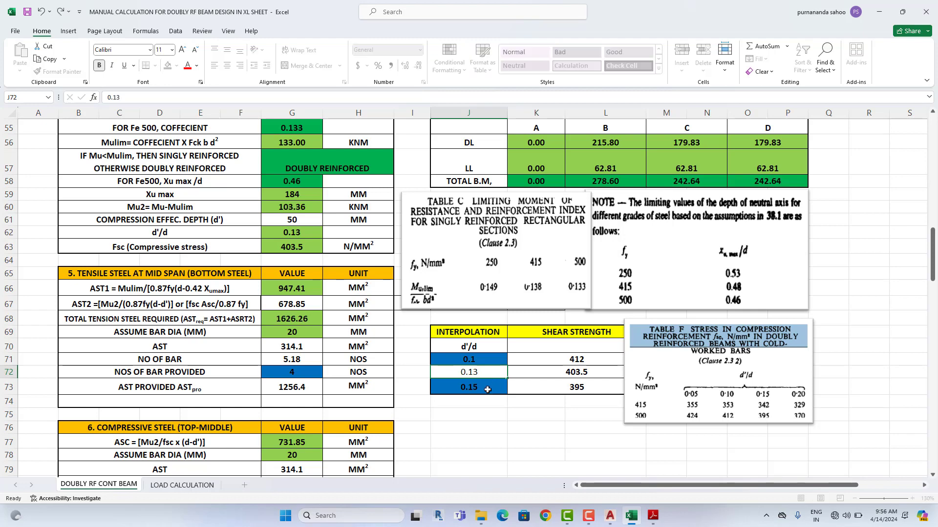
{"action": "key", "text": "ctrl+Return"}
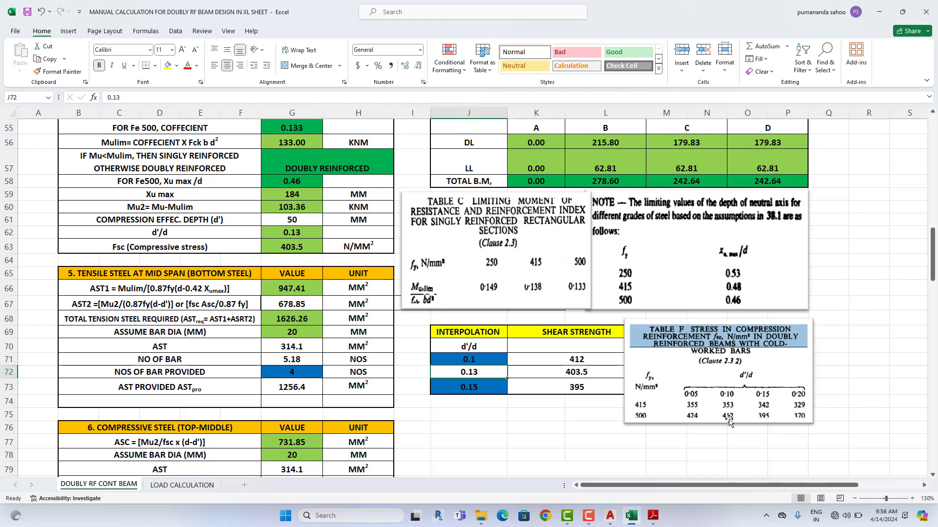
Step: Inspect the interpolation table's stress values for d'/d of 0.1, 0.15 and 0.13, and section 4's linked Fsc formula
{"action": "left_click", "coordinate": [596, 360]}
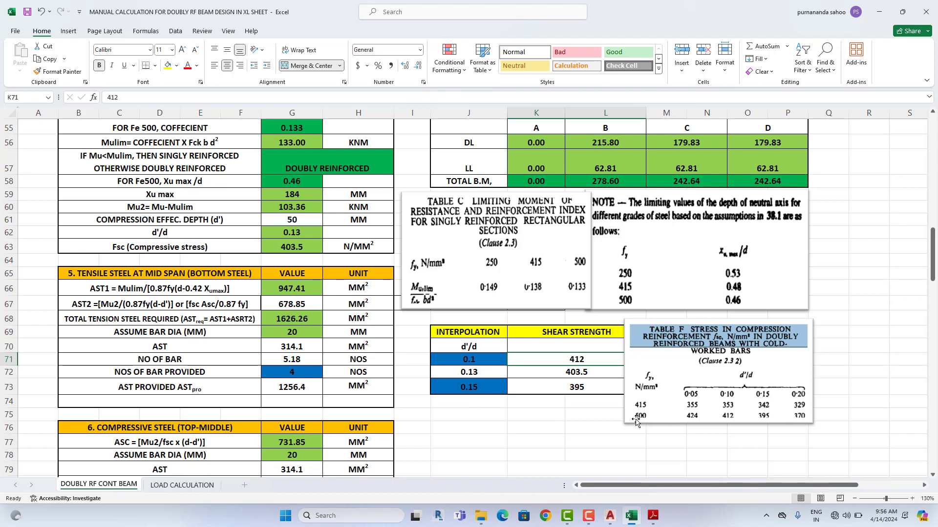
{"action": "left_click", "coordinate": [600, 388]}
{"action": "left_click", "coordinate": [599, 370]}
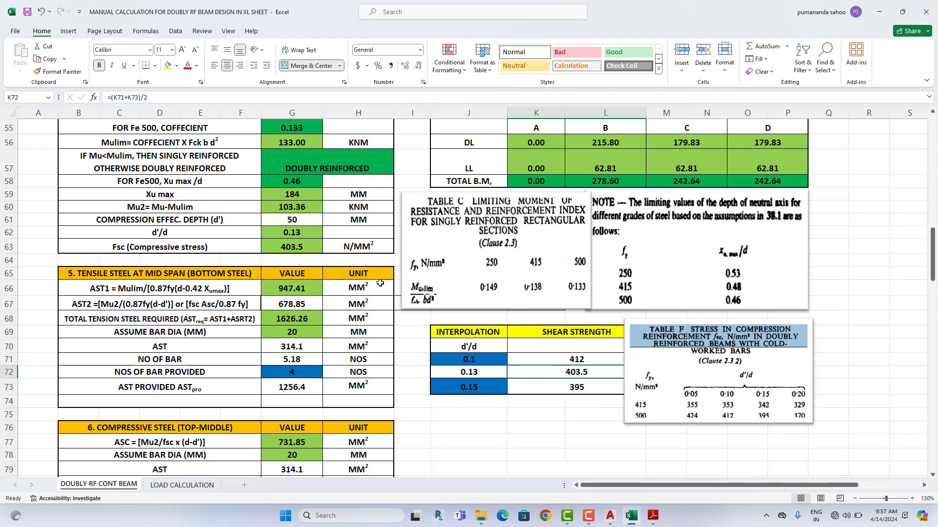
{"action": "left_click", "coordinate": [312, 249]}
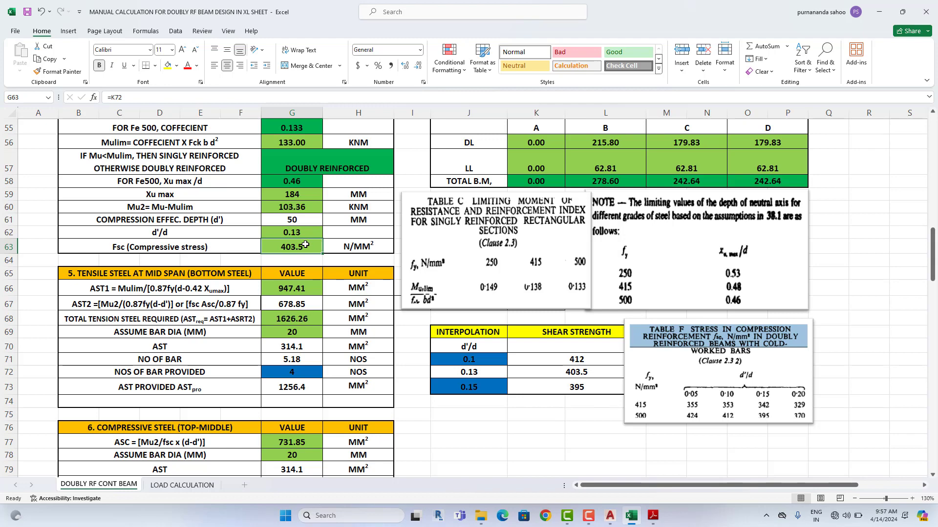
Step: Extend section 4's compressive stress label to read "Fsc (Compressive stress) FOR FE 500"
{"action": "double_click", "coordinate": [130, 247]}
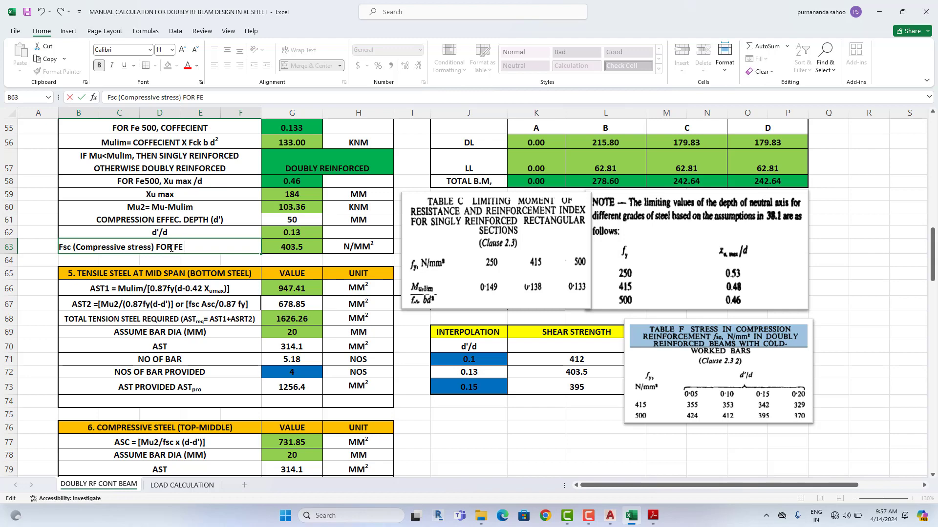
{"action": "type", "text": "500"}
{"action": "left_click", "coordinate": [398, 383]}
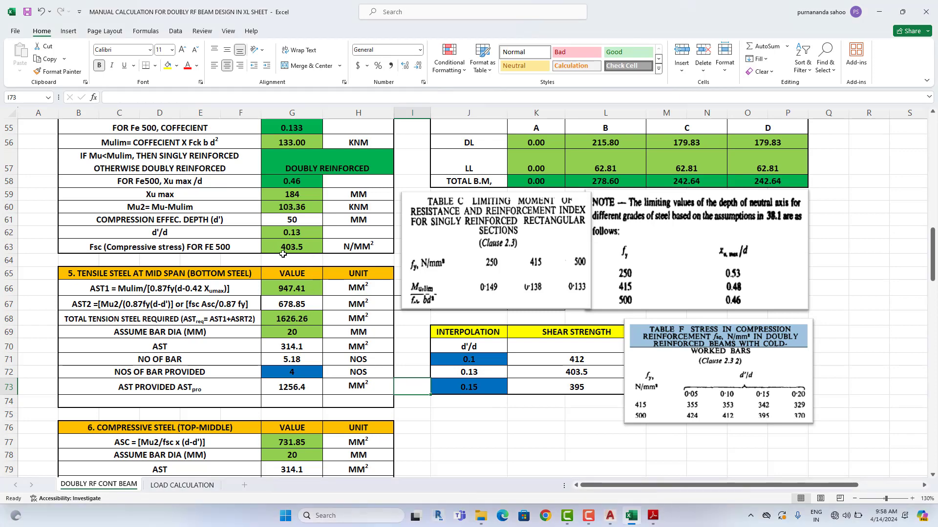
Step: Compare section 5's mid-span bottom steel heading with the tensile and compression zones in the AutoCAD beam elevation, and return to Excel
{"action": "scroll", "coordinate": [280, 273], "scroll_direction": "up", "scroll_amount": 3}
{"action": "scroll", "coordinate": [80, 220], "scroll_direction": "down", "scroll_amount": 4}
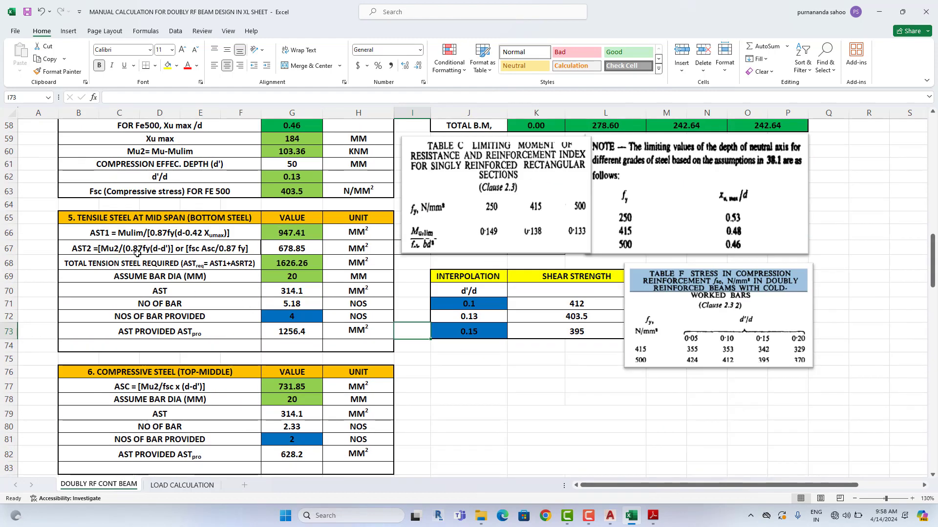
{"action": "left_click", "coordinate": [80, 217]}
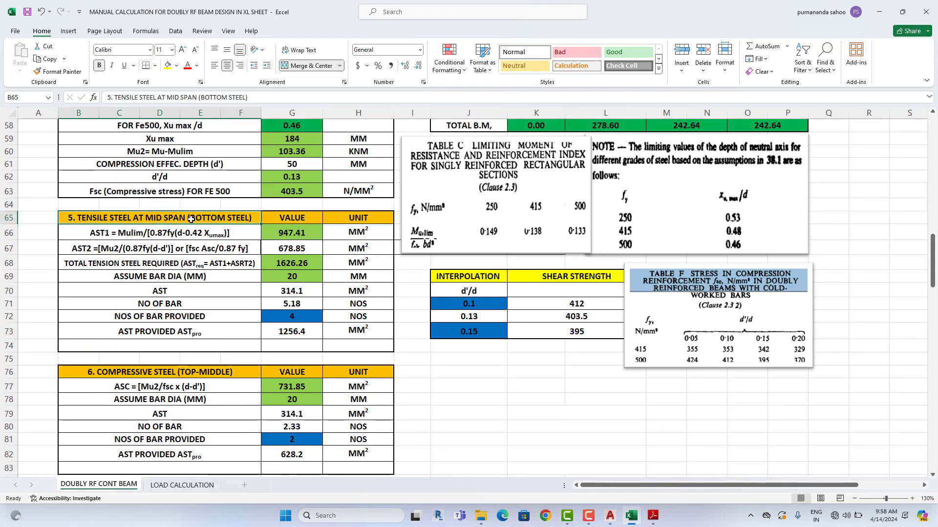
{"action": "left_click", "coordinate": [610, 515]}
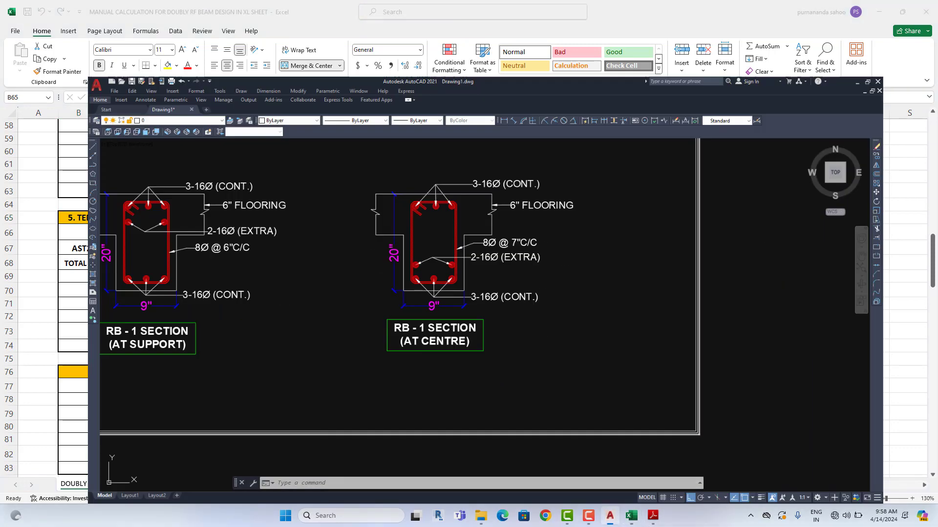
{"action": "scroll", "coordinate": [579, 281], "scroll_direction": "down", "scroll_amount": 5}
{"action": "scroll", "coordinate": [477, 318], "scroll_direction": "up", "scroll_amount": 8}
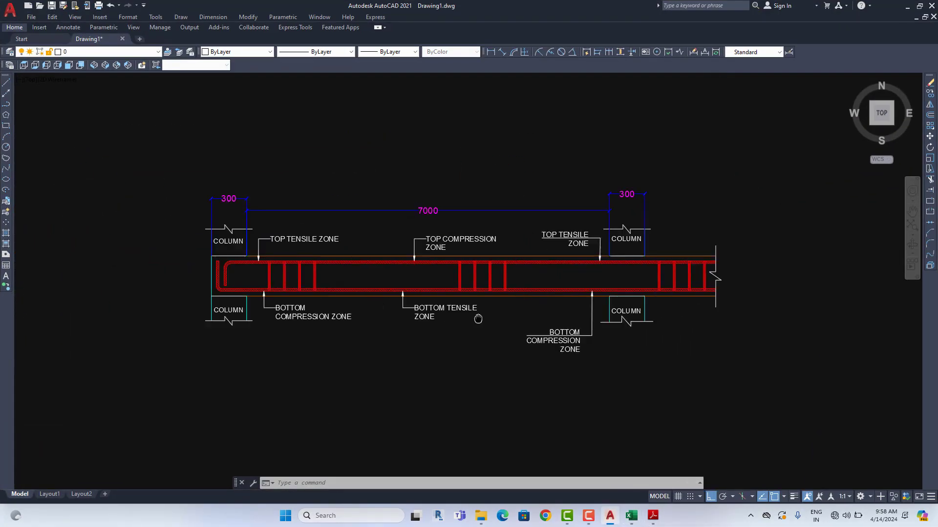
{"action": "left_click", "coordinate": [632, 516]}
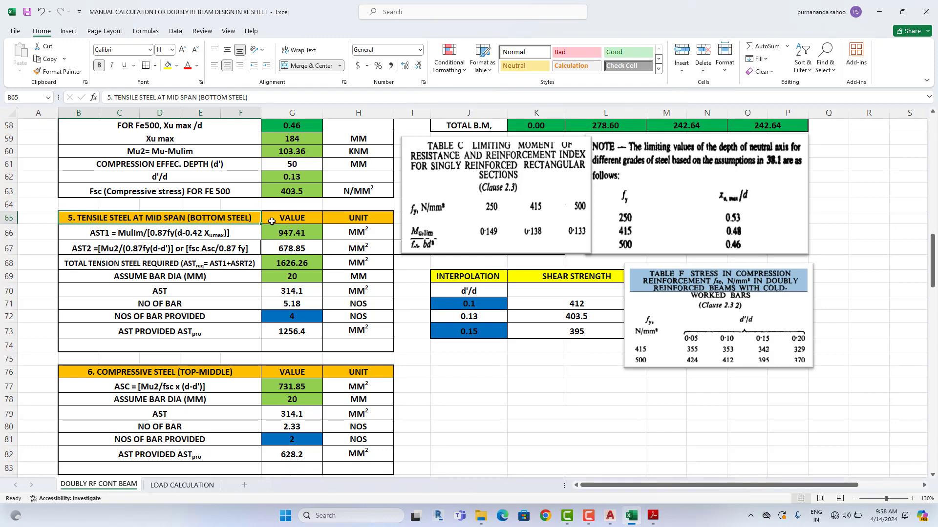
{"action": "left_click", "coordinate": [610, 515]}
{"action": "scroll", "coordinate": [439, 287], "scroll_direction": "down", "scroll_amount": 5}
{"action": "scroll", "coordinate": [427, 310], "scroll_direction": "up", "scroll_amount": 2}
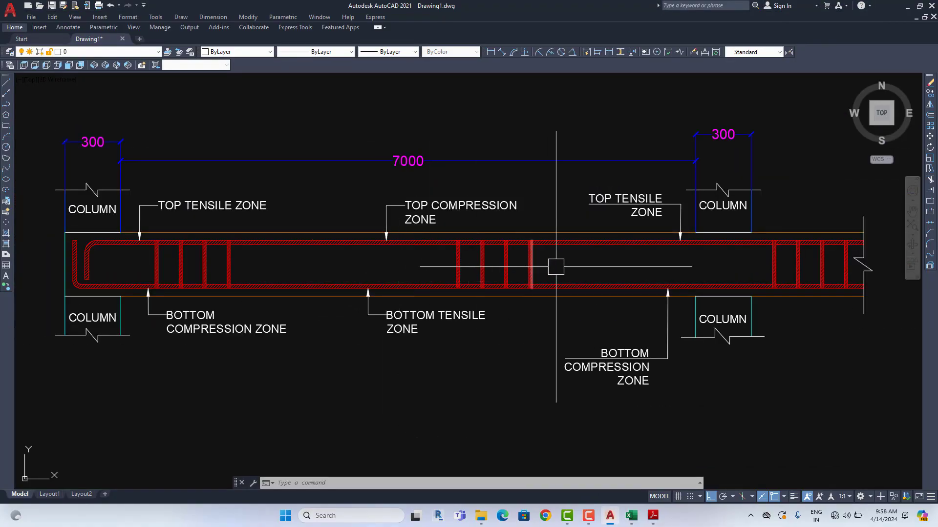
{"action": "left_click", "coordinate": [653, 516]}
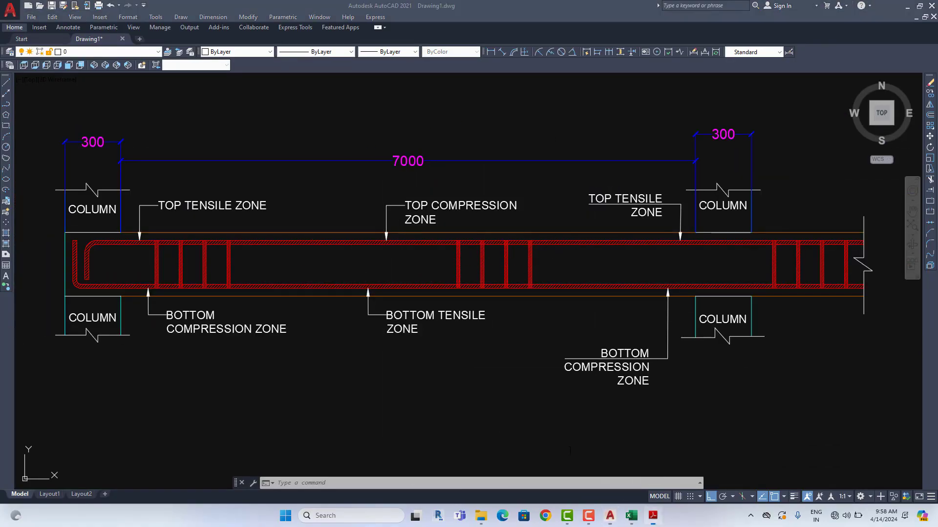
{"action": "left_click", "coordinate": [633, 517]}
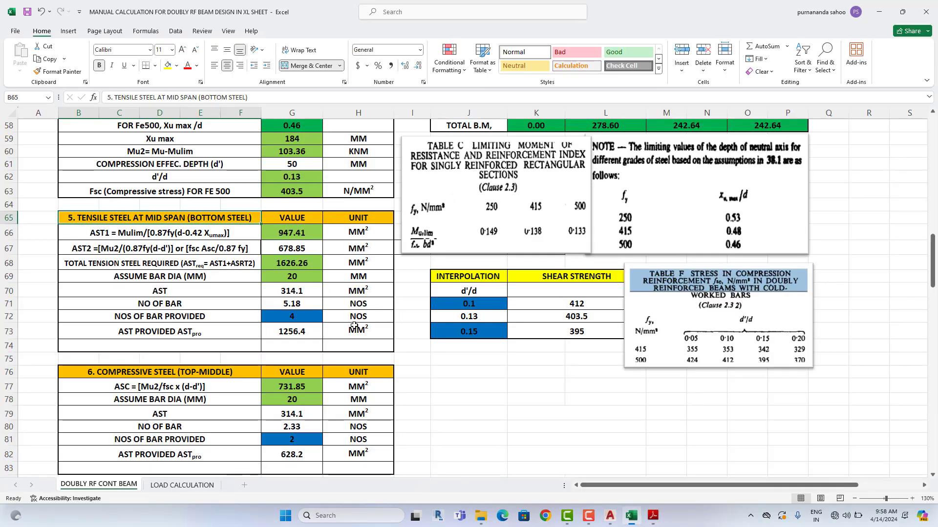
Step: Check section 5's AST1 label and formula against the IS 456 PDF and section 4's input values
{"action": "left_click", "coordinate": [122, 233]}
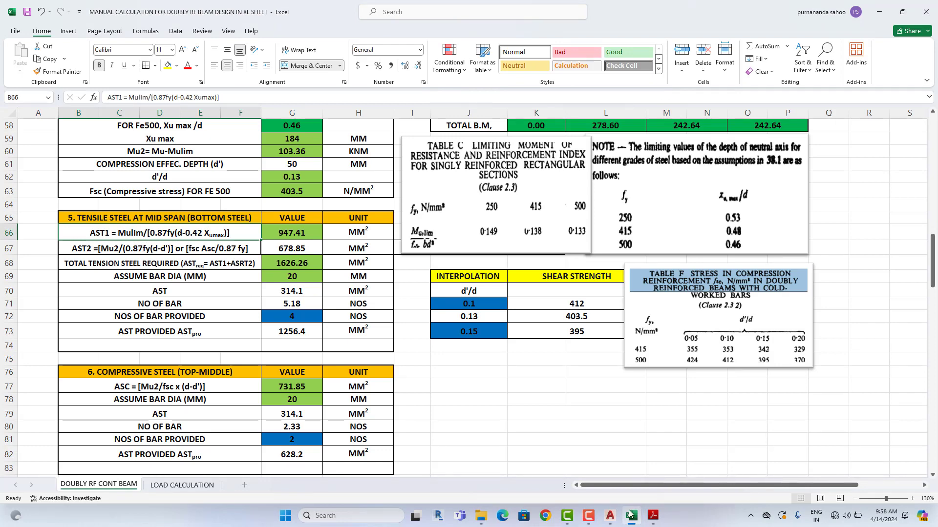
{"action": "left_click", "coordinate": [653, 516]}
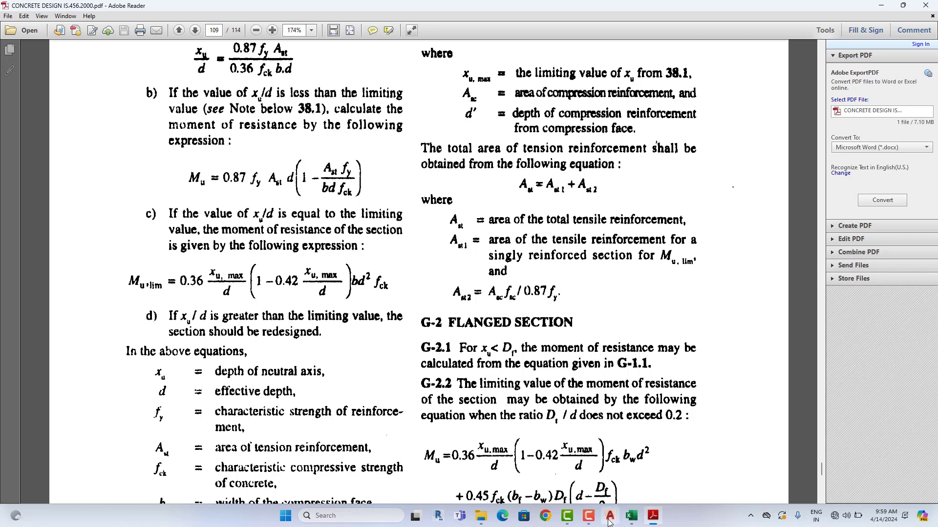
{"action": "left_click", "coordinate": [631, 515]}
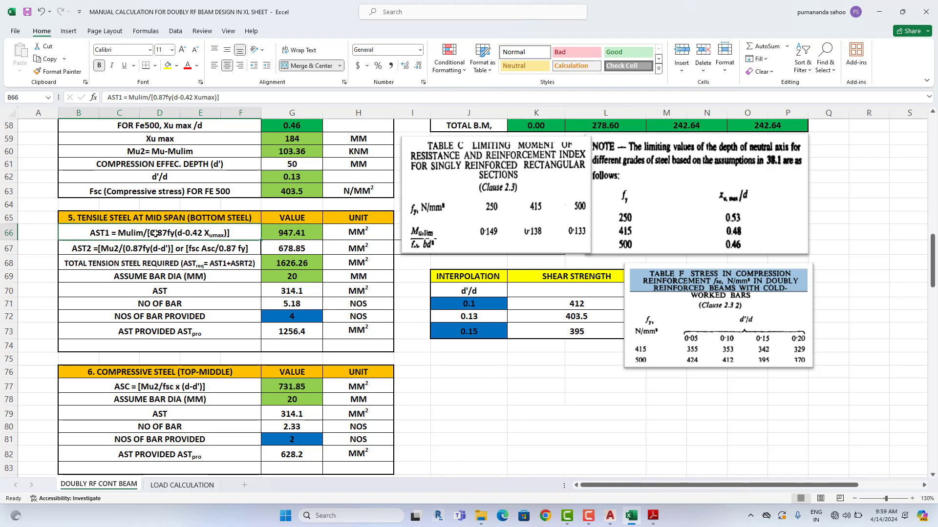
{"action": "scroll", "coordinate": [163, 243], "scroll_direction": "up", "scroll_amount": 2}
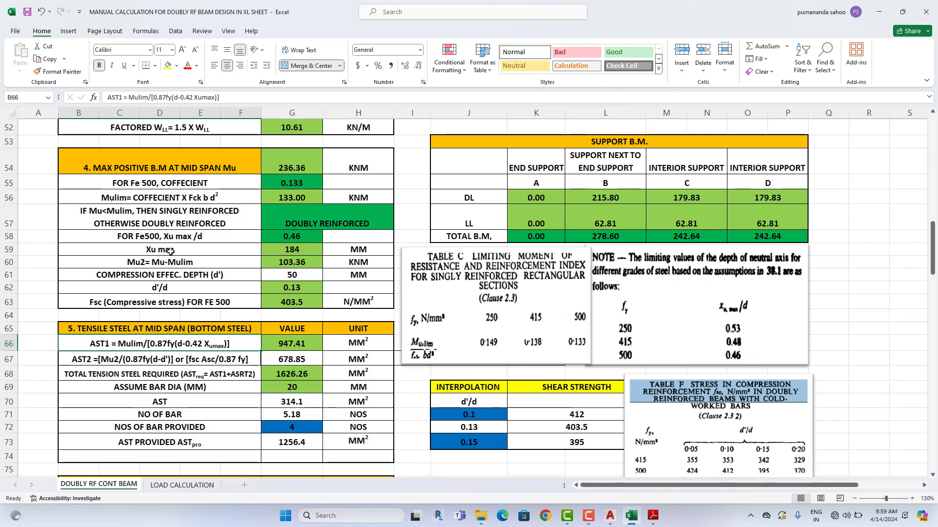
{"action": "left_click", "coordinate": [313, 345]}
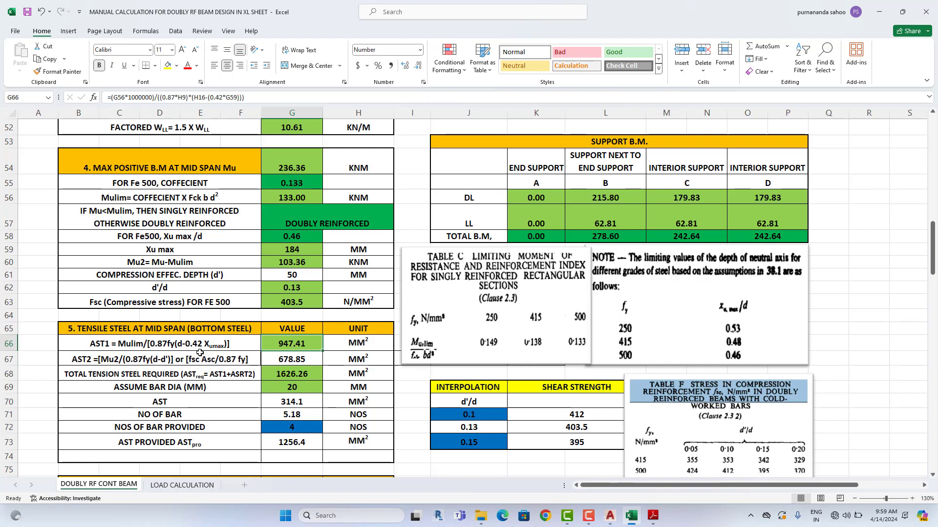
Step: Examine the total tension reinforcement and Ast2 equations in the IS 456 PDF's clause G-1.2, and return to the Excel sheet
{"action": "scroll", "coordinate": [301, 350], "scroll_direction": "down", "scroll_amount": 1}
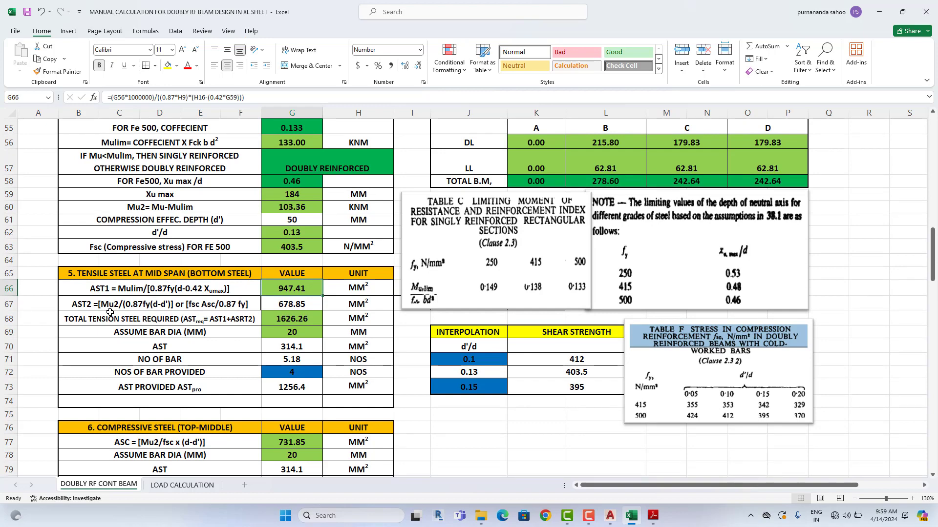
{"action": "left_click", "coordinate": [653, 516]}
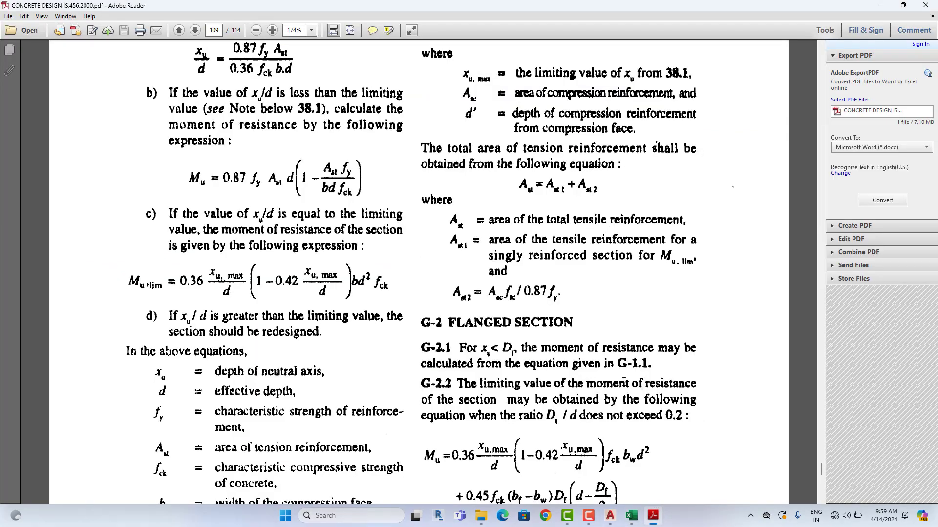
{"action": "scroll", "coordinate": [624, 383], "scroll_direction": "down", "scroll_amount": 5}
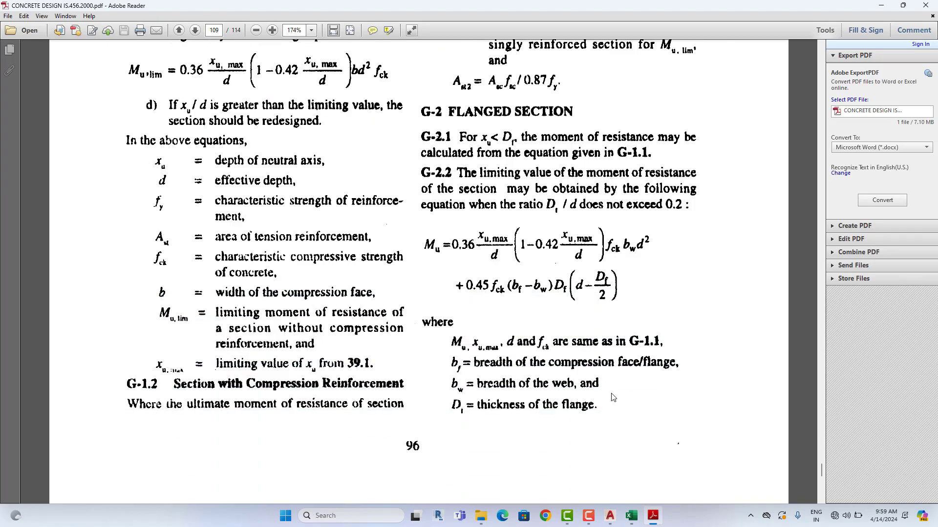
{"action": "scroll", "coordinate": [613, 397], "scroll_direction": "down", "scroll_amount": 9}
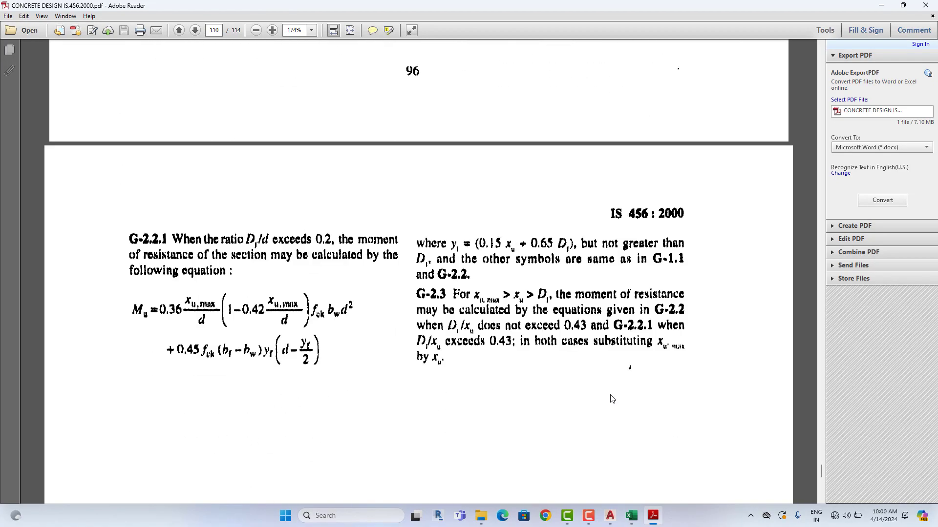
{"action": "scroll", "coordinate": [612, 399], "scroll_direction": "up", "scroll_amount": 11}
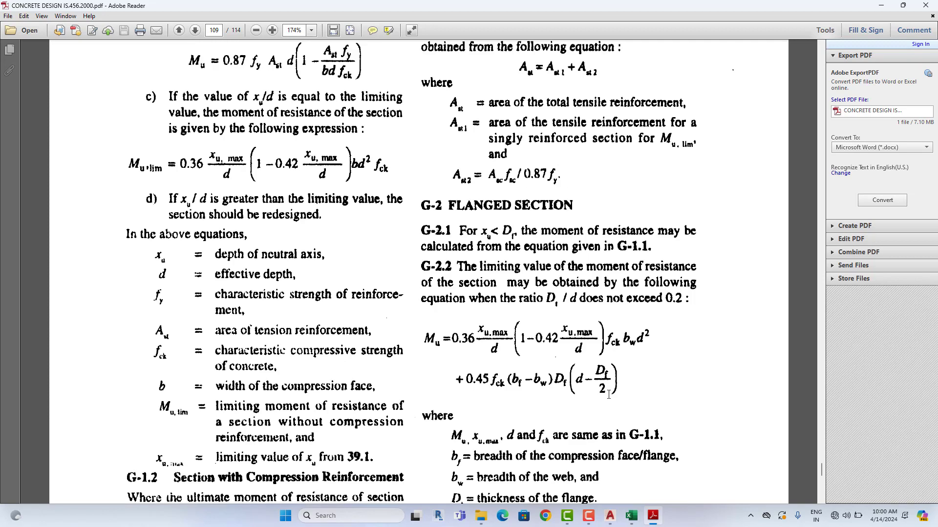
{"action": "scroll", "coordinate": [609, 395], "scroll_direction": "up", "scroll_amount": 3}
{"action": "scroll", "coordinate": [540, 207], "scroll_direction": "up", "scroll_amount": 1}
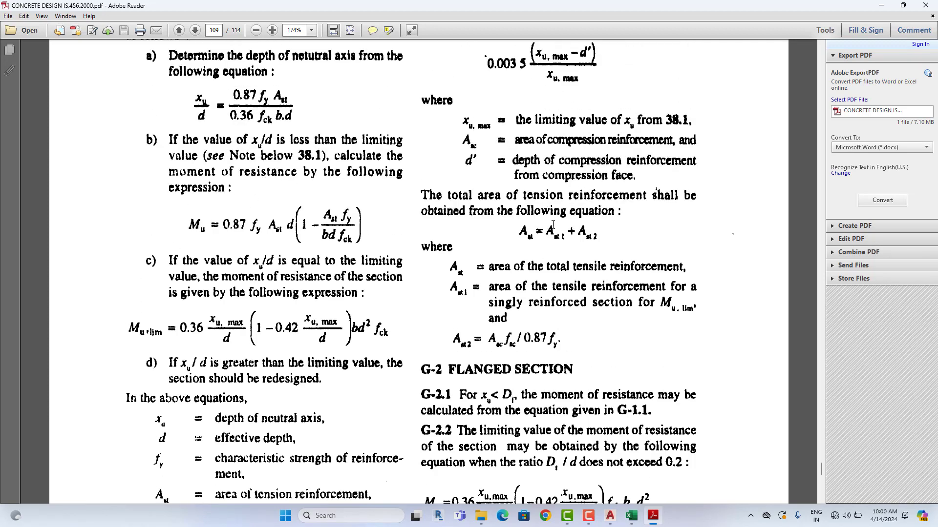
{"action": "mouse_move", "coordinate": [519, 232]}
{"action": "left_mouse_down"}
{"action": "mouse_move", "coordinate": [597, 237]}
{"action": "mouse_move", "coordinate": [567, 249]}
{"action": "mouse_move", "coordinate": [512, 236]}
{"action": "left_mouse_up"}
{"action": "left_click", "coordinate": [882, 6]}
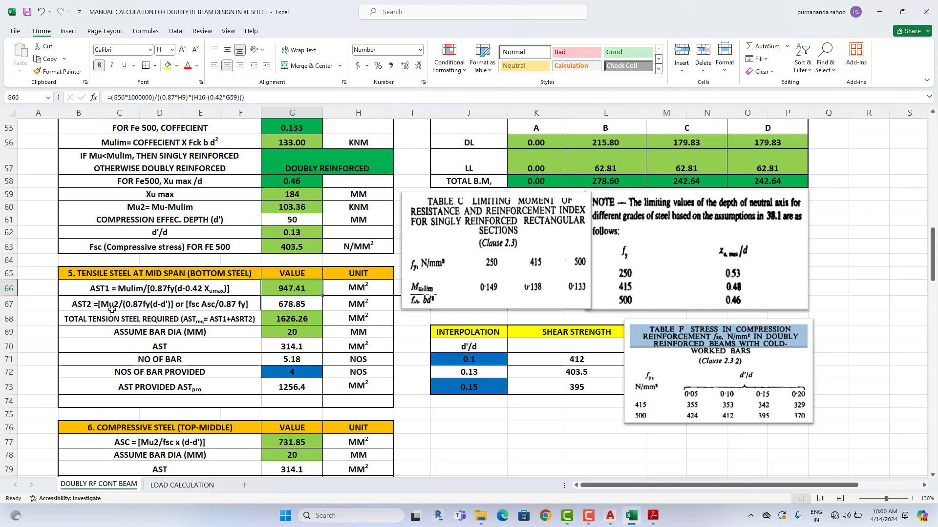
Step: Inspect section 4's Mu2 formula and section 5's AST2 formula
{"action": "scroll", "coordinate": [153, 248], "scroll_direction": "up", "scroll_amount": 1}
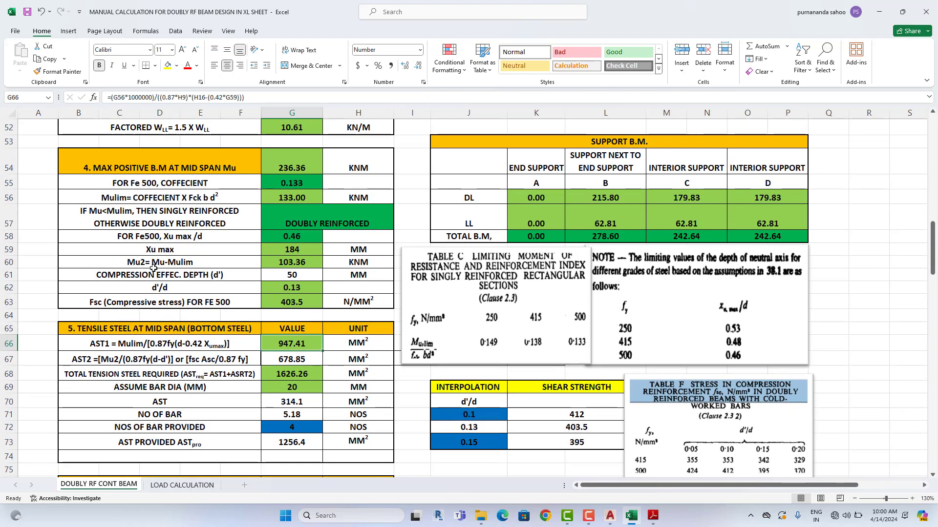
{"action": "left_click", "coordinate": [319, 266]}
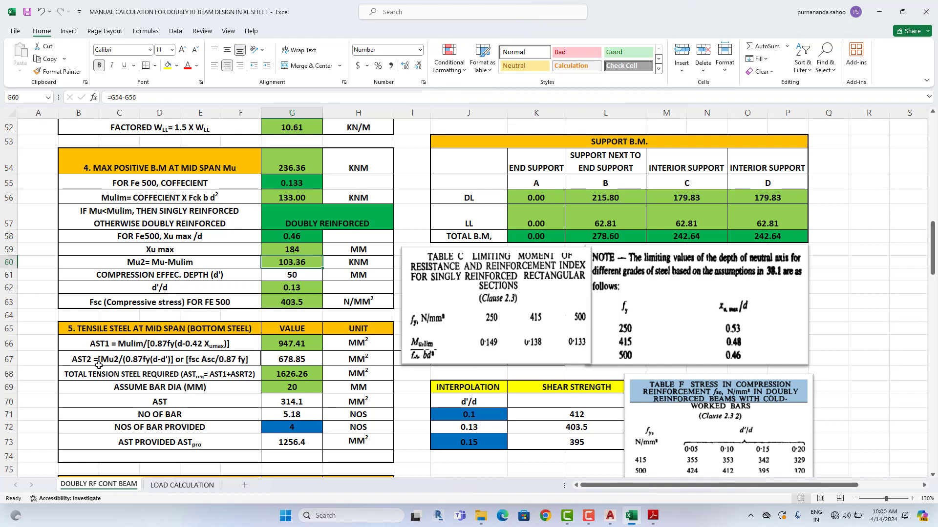
{"action": "left_click", "coordinate": [310, 360]}
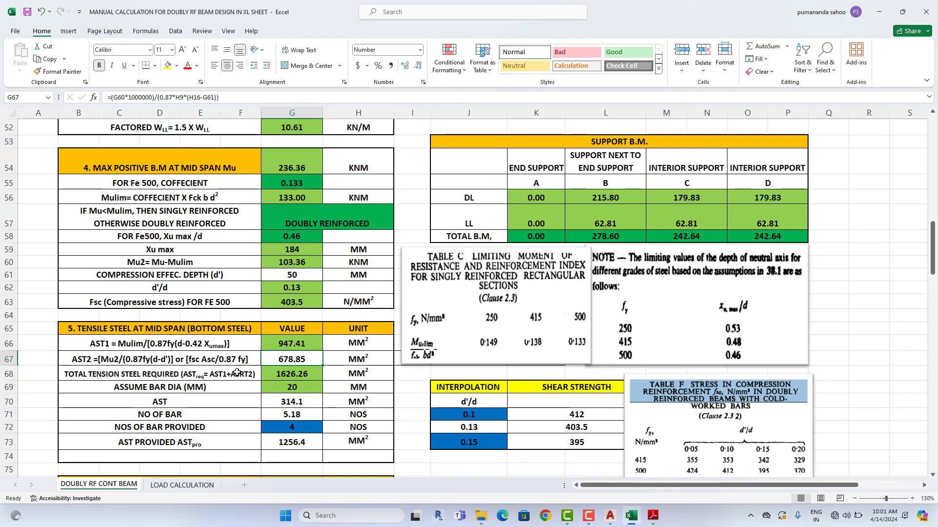
Step: Inspect section 5's total tension steel formula, view the beam's bottom tensile zone in AutoCAD, and return to the Excel total
{"action": "scroll", "coordinate": [218, 376], "scroll_direction": "down", "scroll_amount": 2}
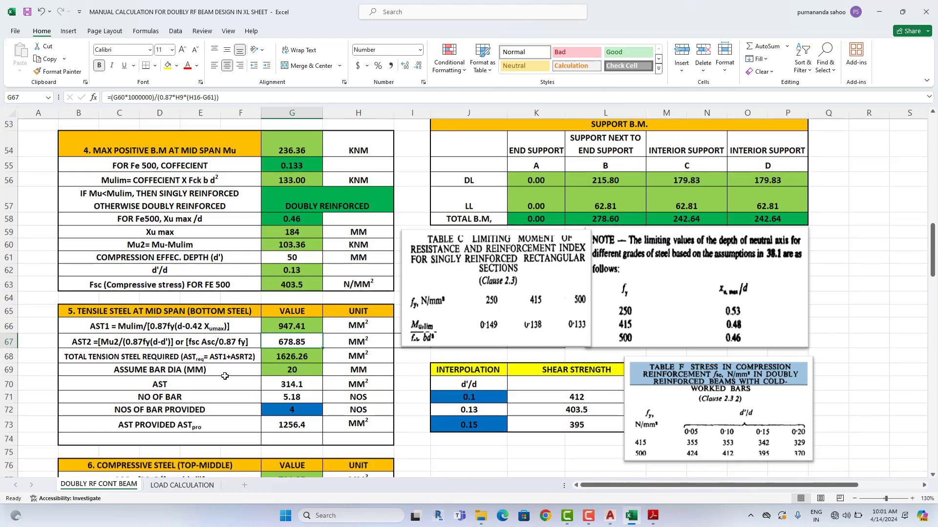
{"action": "left_click", "coordinate": [312, 263]}
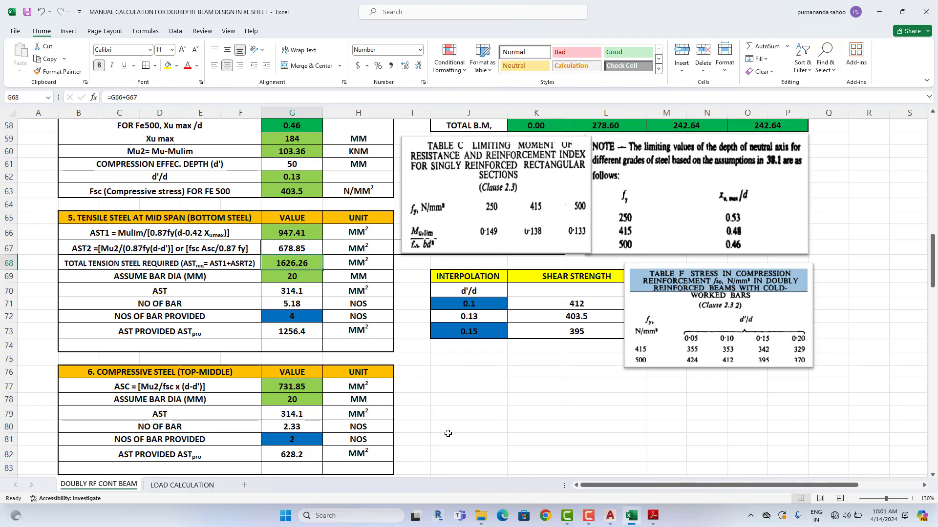
{"action": "left_click", "coordinate": [610, 516]}
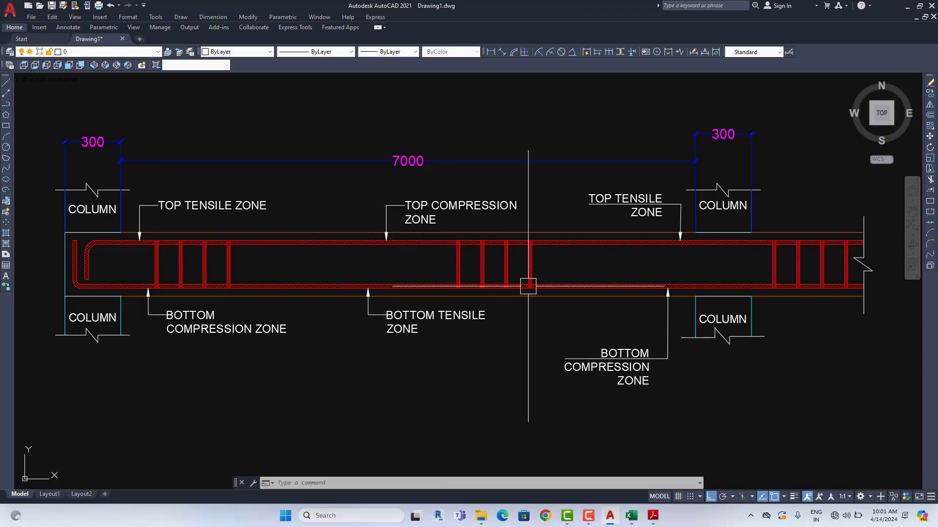
{"action": "left_click", "coordinate": [907, 5]}
{"action": "left_click", "coordinate": [300, 264]}
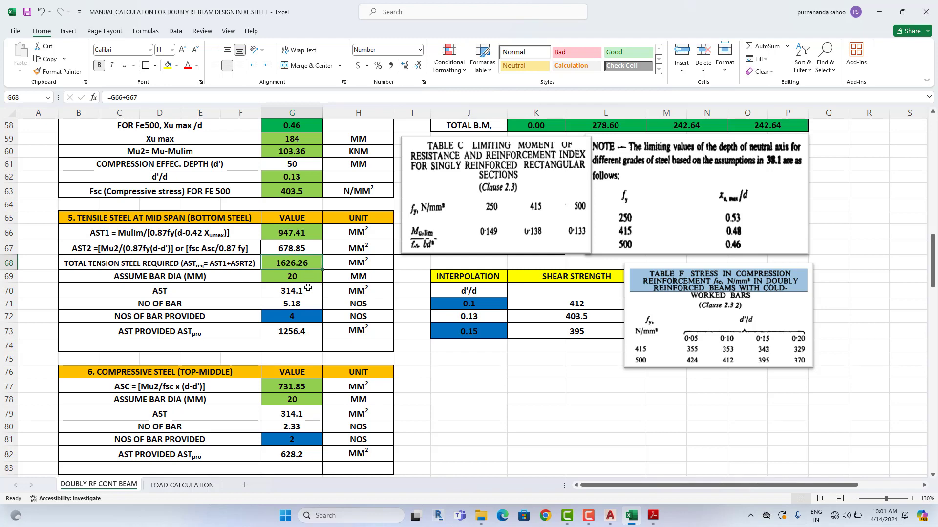
Step: Inspect section 5's single-bar AST and number-of-bars formulas together with the total tension steel required
{"action": "left_click", "coordinate": [307, 293]}
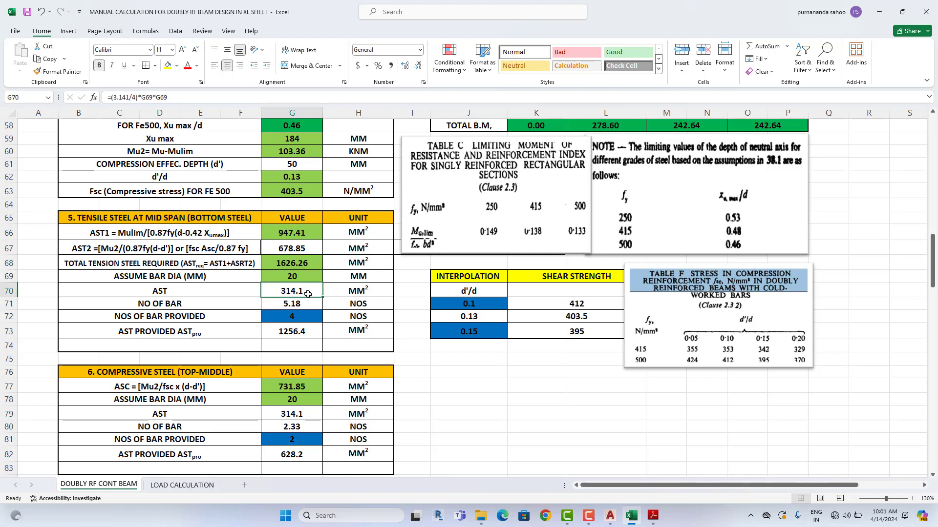
{"action": "left_click", "coordinate": [308, 303]}
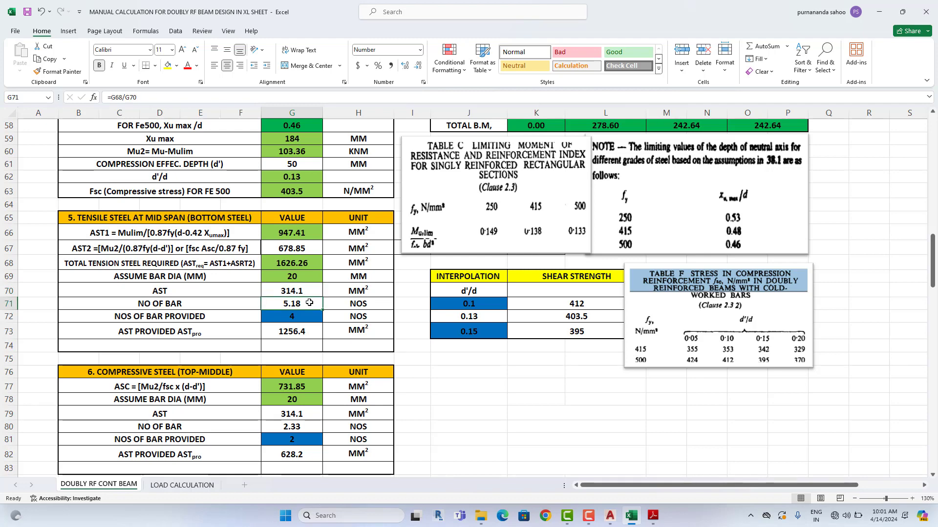
{"action": "left_click", "coordinate": [315, 265]}
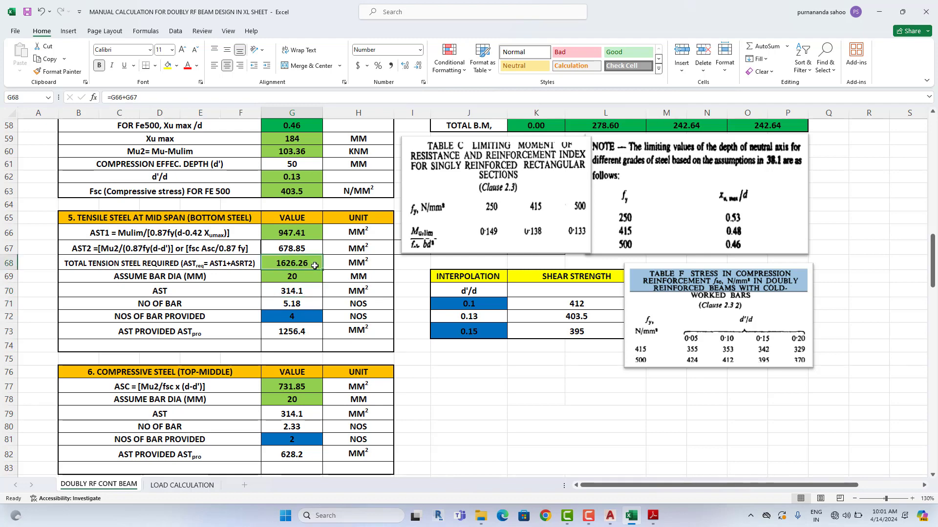
{"action": "left_click", "coordinate": [312, 295]}
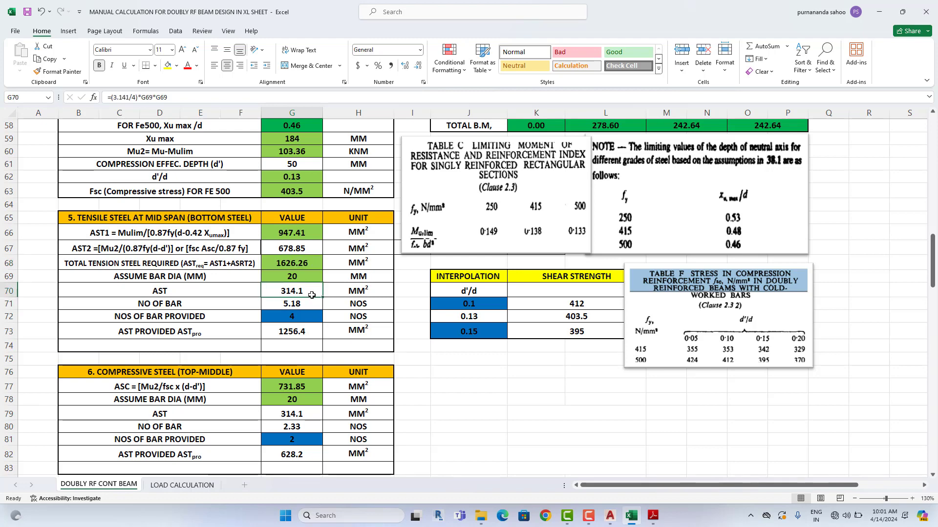
Step: Set section 5's assumed bar diameter to 16 mm
{"action": "left_click", "coordinate": [313, 278]}
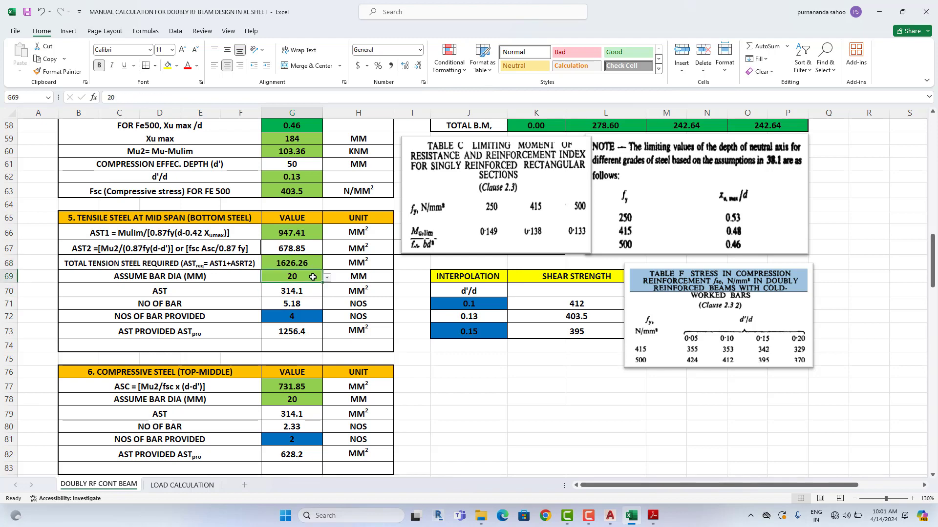
{"action": "left_click", "coordinate": [328, 279]}
{"action": "left_click", "coordinate": [296, 296]}
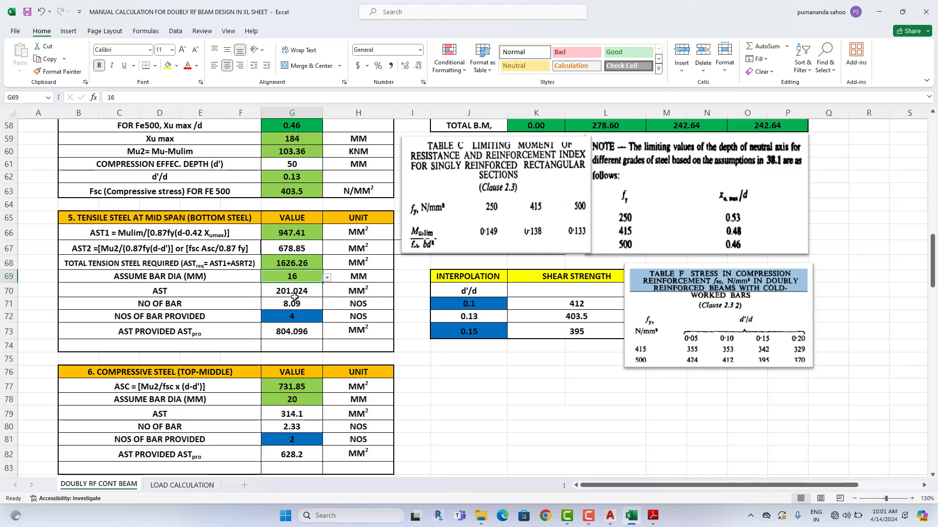
Step: Check section 5's single-bar AST and calculated number of bars, and set the number of bars provided to 9
{"action": "left_click", "coordinate": [296, 294]}
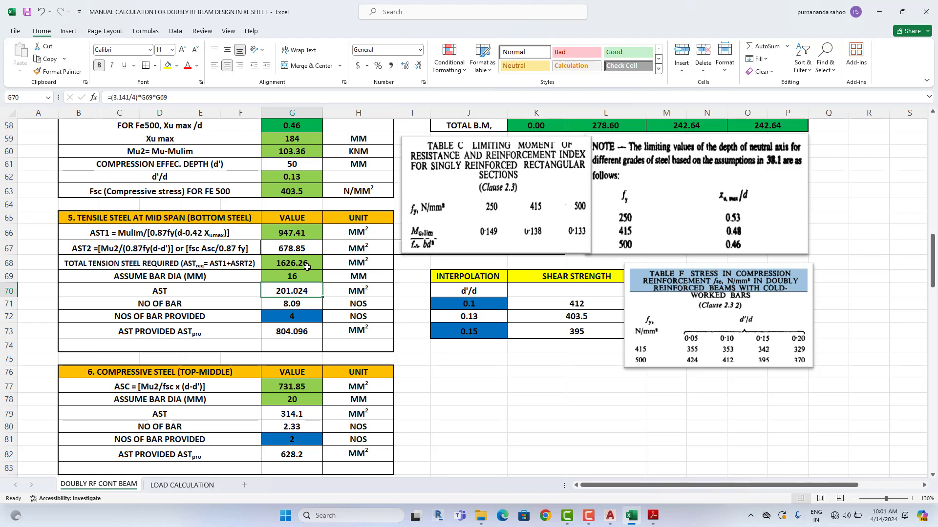
{"action": "left_click", "coordinate": [306, 307]}
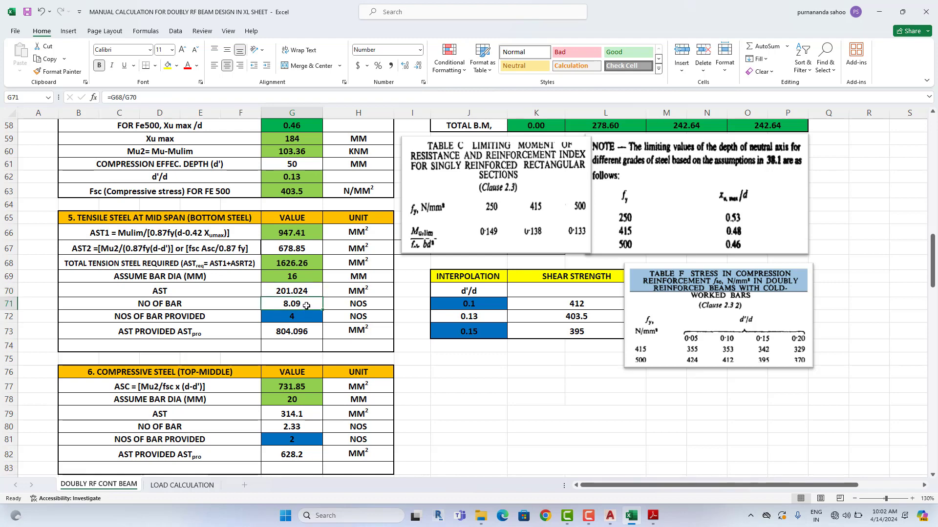
{"action": "left_click", "coordinate": [307, 316]}
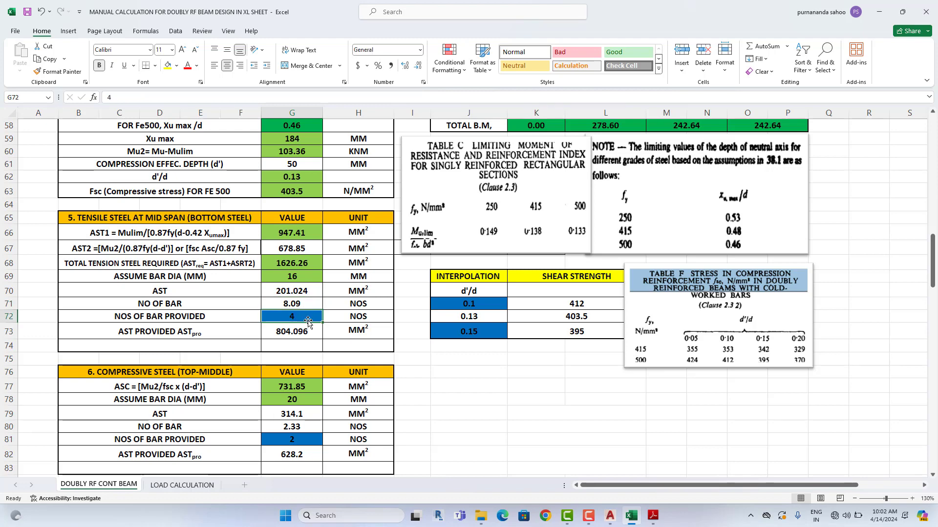
{"action": "type", "text": "9"}
{"action": "key", "text": "Return"}
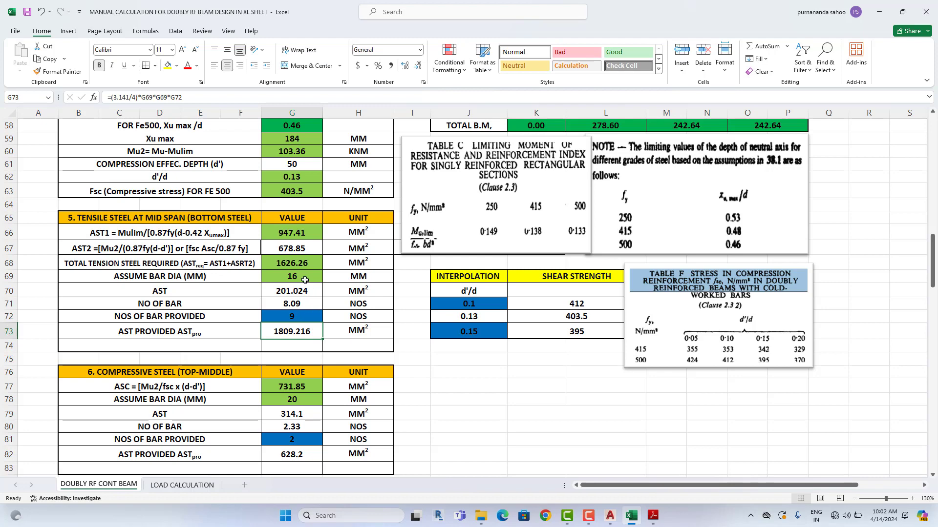
Step: Check the total tension steel required, try 8 bars provided in section 5, and set the number back to 9
{"action": "left_click", "coordinate": [279, 264]}
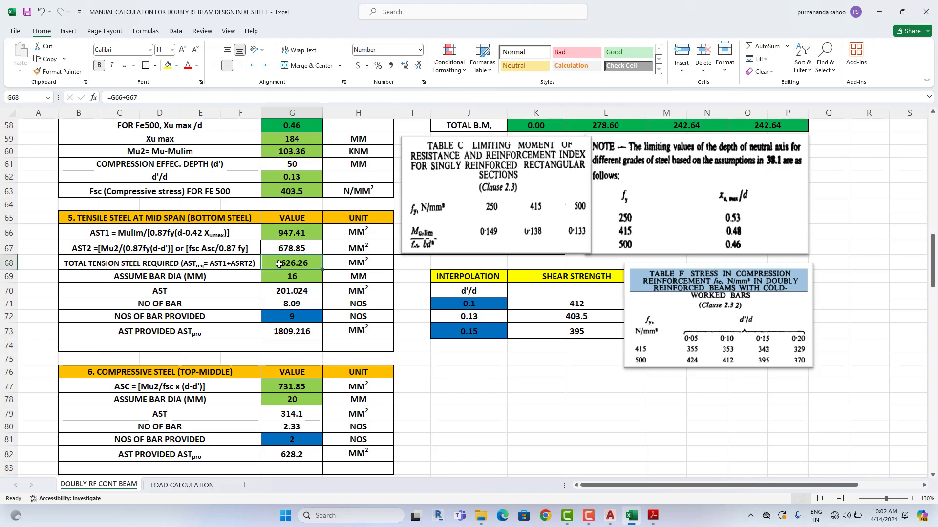
{"action": "left_click", "coordinate": [303, 320]}
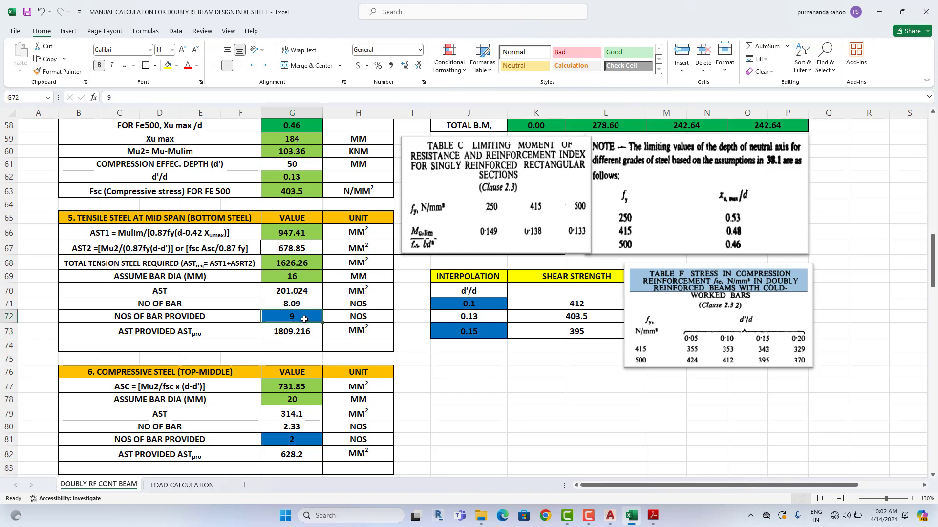
{"action": "type", "text": "8"}
{"action": "key", "text": "Return"}
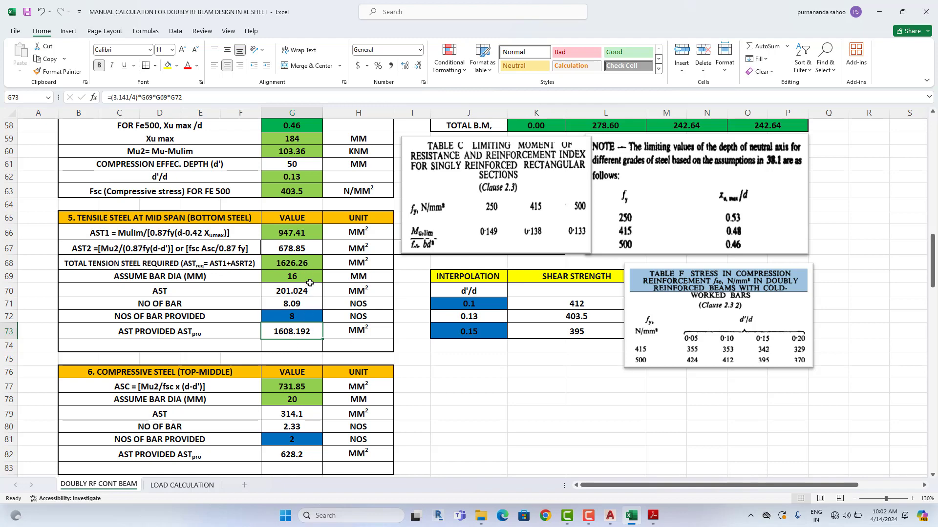
{"action": "left_click", "coordinate": [305, 318]}
{"action": "type", "text": "9"}
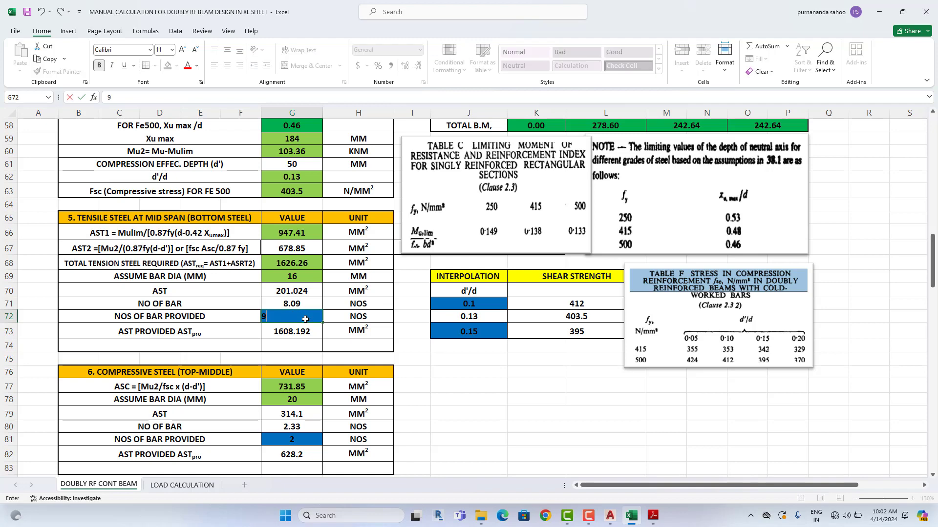
{"action": "key", "text": "Return"}
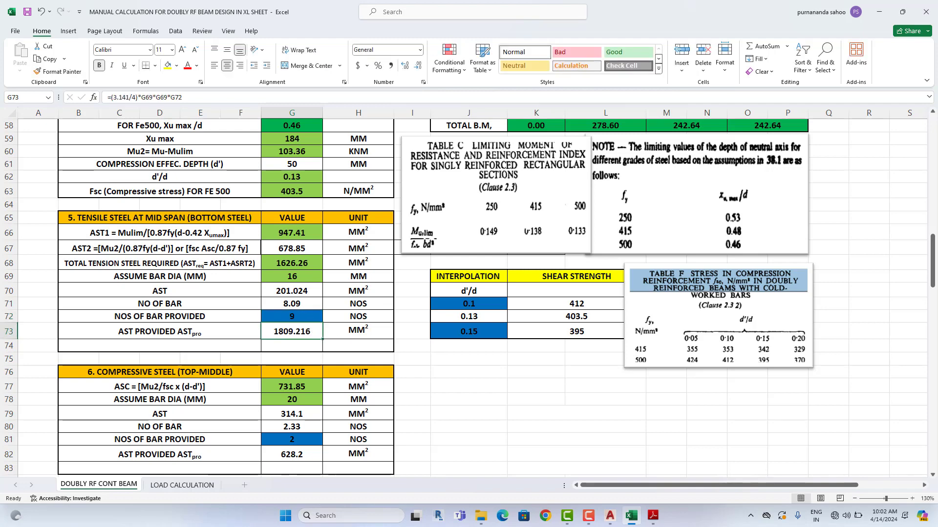
Step: Set section 5's assumed bar diameter to 20 mm and the number of bars provided to 6
{"action": "left_click", "coordinate": [320, 279]}
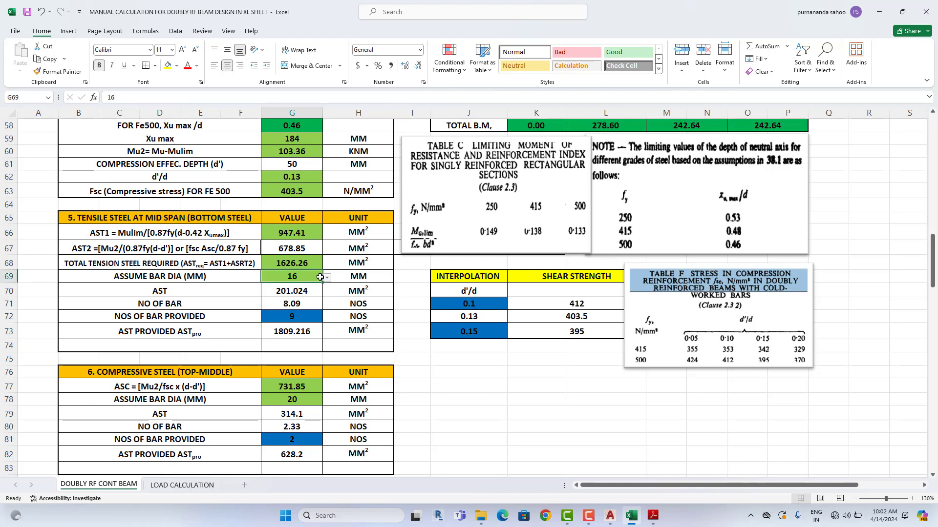
{"action": "left_click", "coordinate": [327, 279]}
{"action": "left_click", "coordinate": [292, 304]}
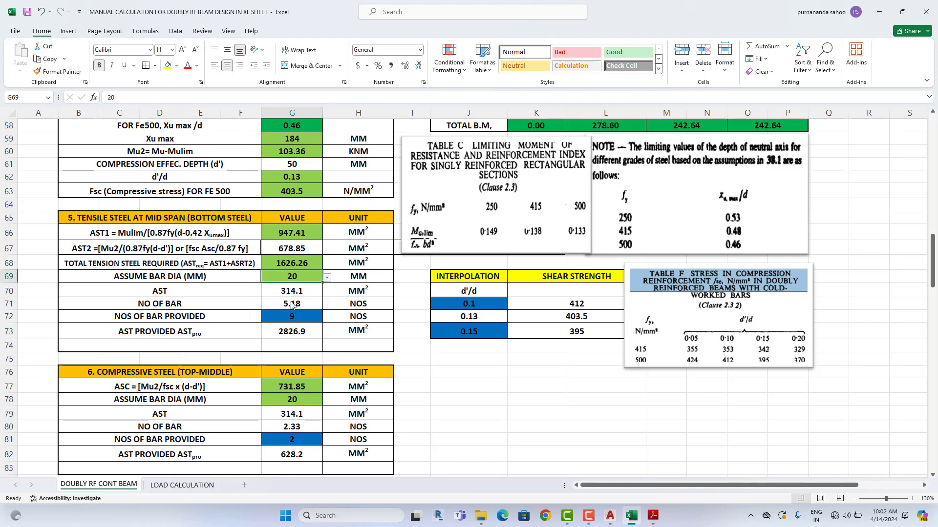
{"action": "left_click", "coordinate": [312, 292]}
{"action": "left_click", "coordinate": [311, 303]}
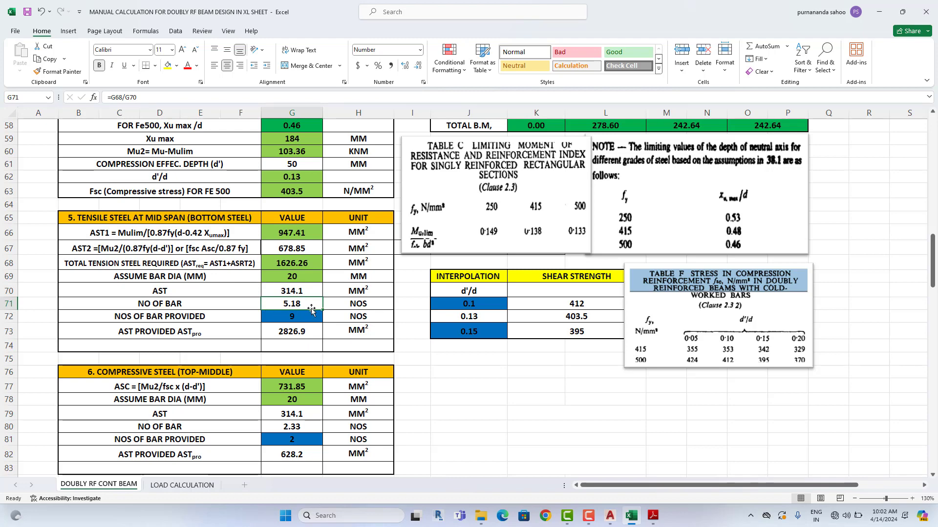
{"action": "left_click", "coordinate": [313, 319]}
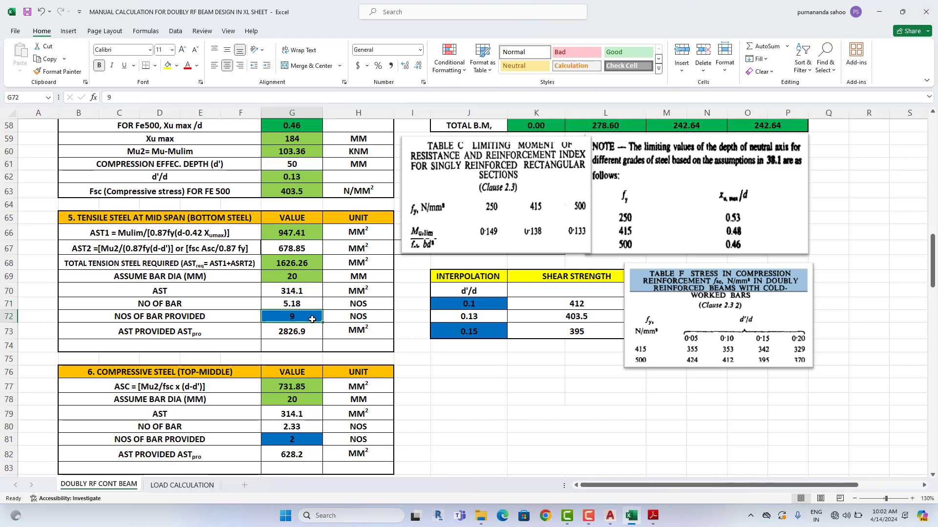
{"action": "type", "text": "6"}
{"action": "key", "text": "Return"}
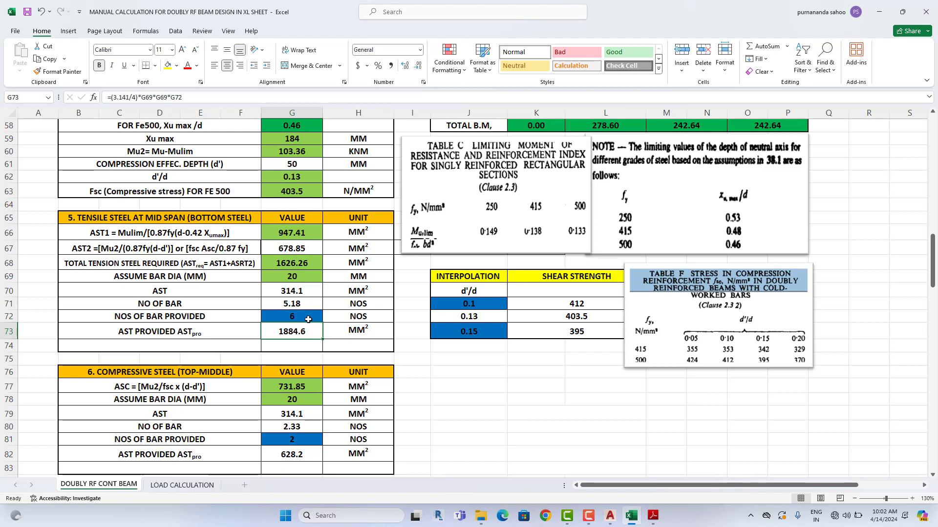
Step: Try 5 bars provided in section 5, compare provided with required tension steel, and set the number back to 6
{"action": "left_click", "coordinate": [307, 318]}
{"action": "type", "text": "5"}
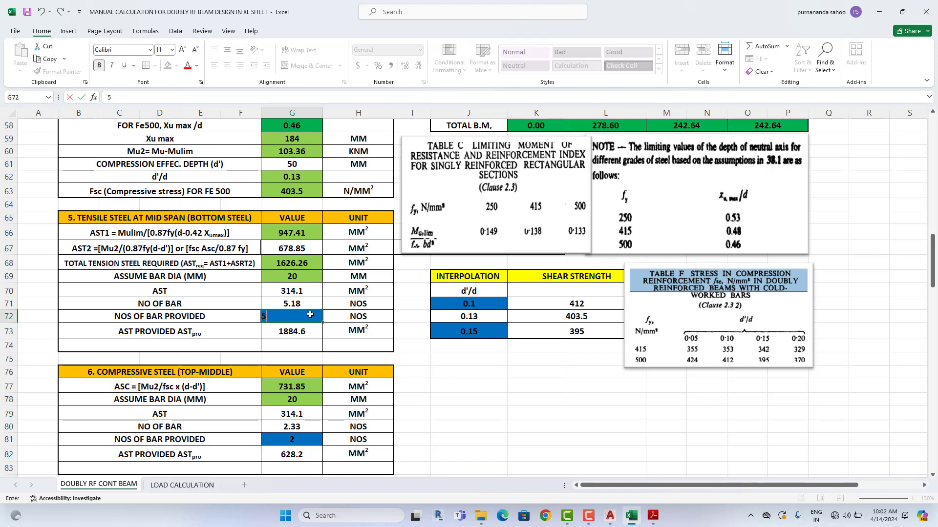
{"action": "key", "text": "Return"}
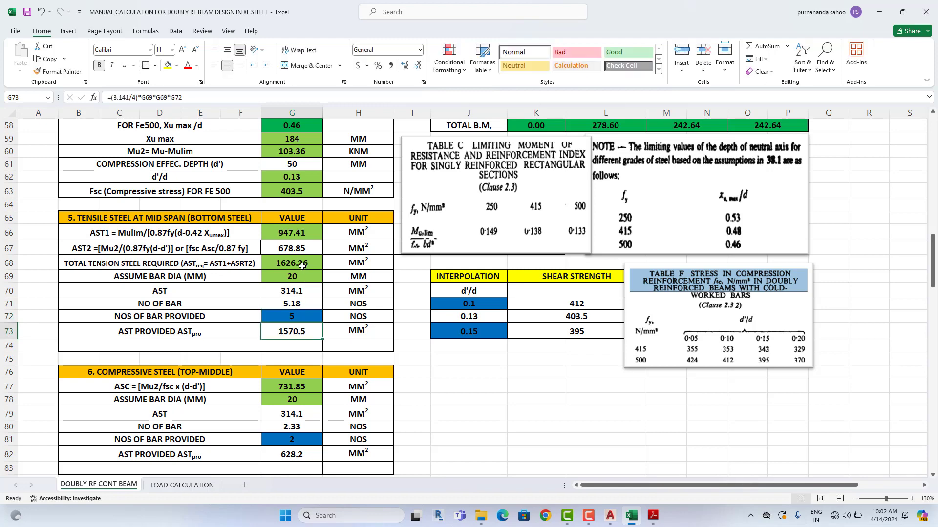
{"action": "left_click", "coordinate": [303, 265]}
{"action": "left_click", "coordinate": [302, 333]}
{"action": "left_click", "coordinate": [307, 318]}
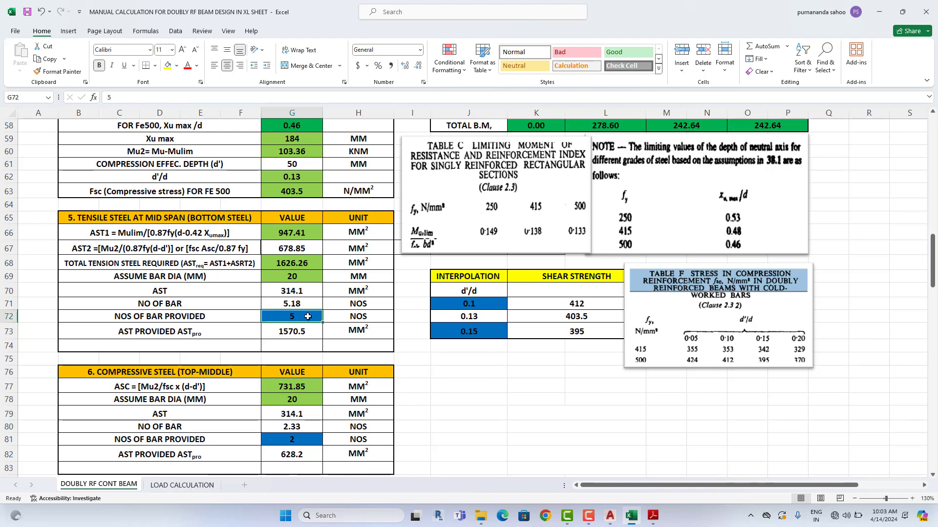
{"action": "type", "text": "6"}
{"action": "key", "text": "Return"}
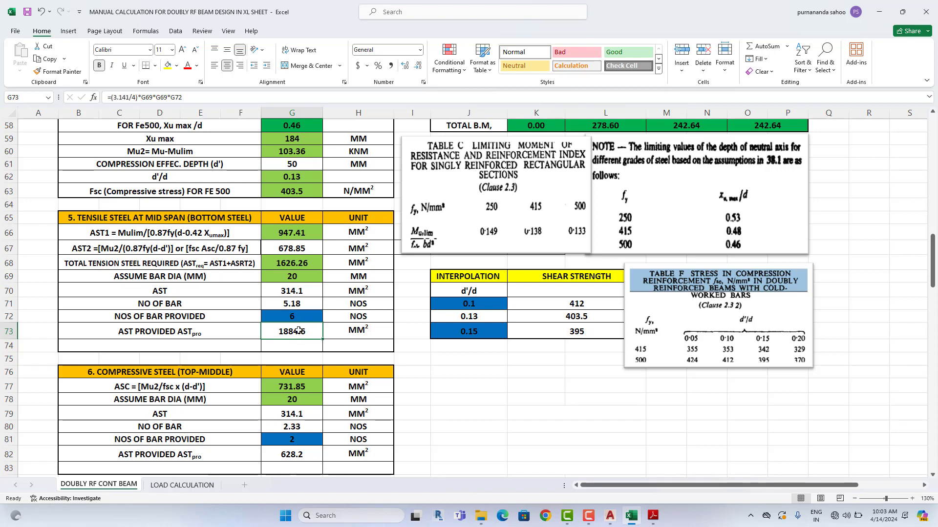
Step: Switch to AutoCAD and append "20Ø-8NOS" to the beam's bottom tensile zone label, using the diameter symbol
{"action": "left_click", "coordinate": [653, 515]}
{"action": "left_click", "coordinate": [632, 516]}
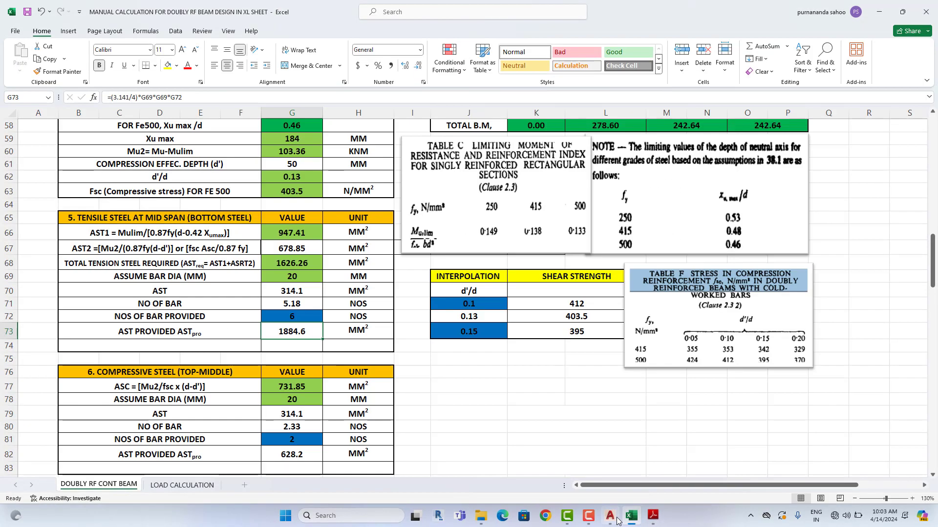
{"action": "left_click", "coordinate": [610, 516]}
{"action": "double_click", "coordinate": [427, 332]}
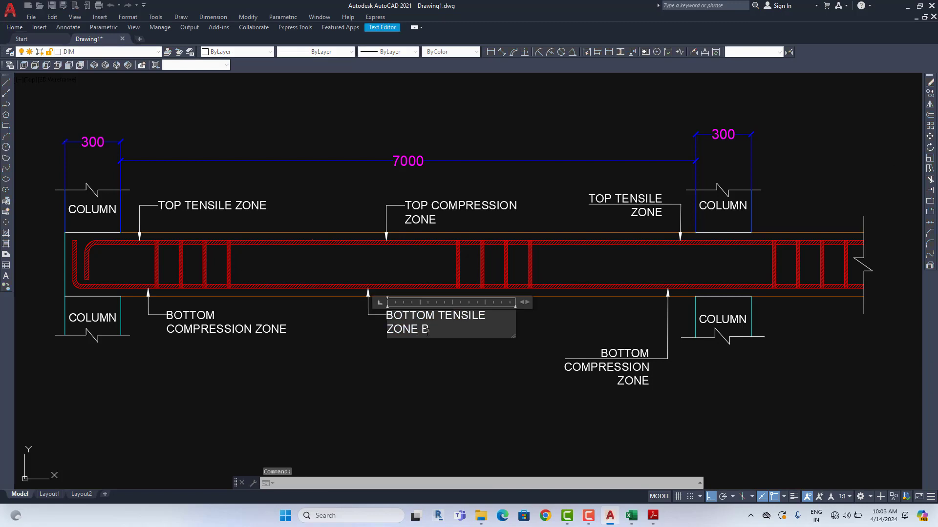
{"action": "type", "text": "20"}
{"action": "right_click", "coordinate": [434, 328]}
{"action": "mouse_move", "coordinate": [492, 123]}
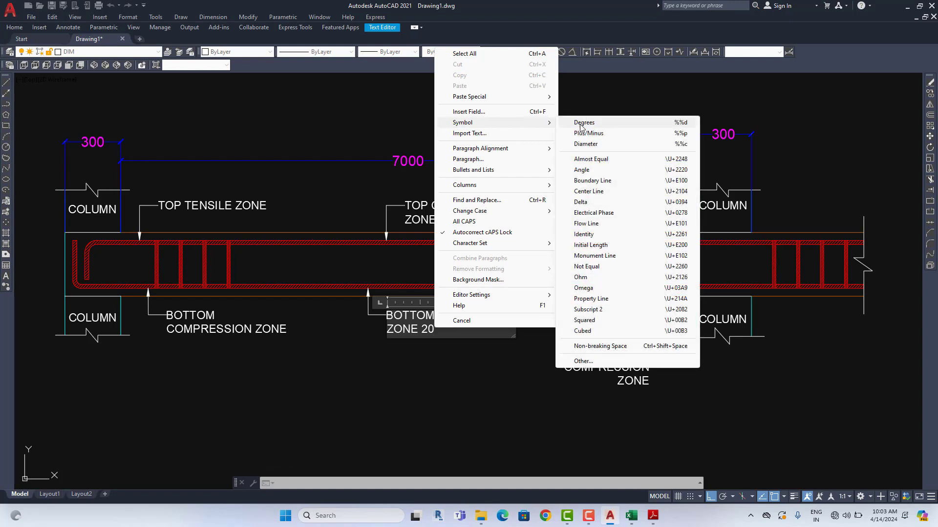
{"action": "left_click", "coordinate": [594, 146]}
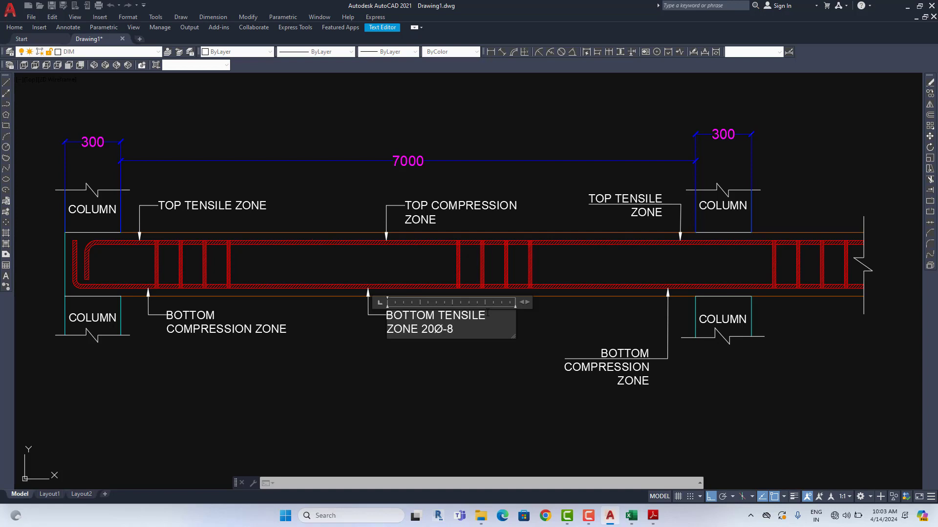
{"action": "type", "text": "-8NOS"}
{"action": "left_click", "coordinate": [590, 446]}
Step: Check the provided bars in Excel and correct the AutoCAD bottom tensile zone label to "20Ø-6NOS"
{"action": "left_click", "coordinate": [631, 516]}
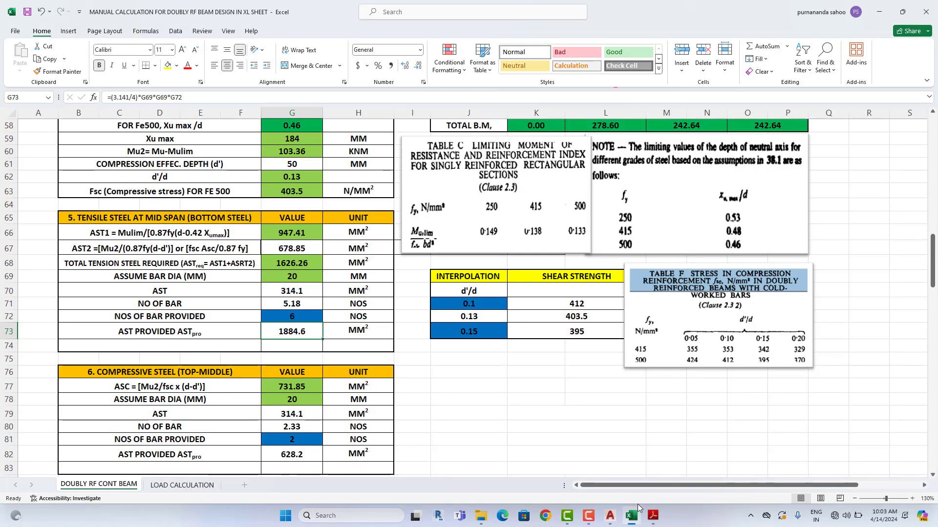
{"action": "left_click", "coordinate": [610, 517]}
{"action": "double_click", "coordinate": [453, 332]}
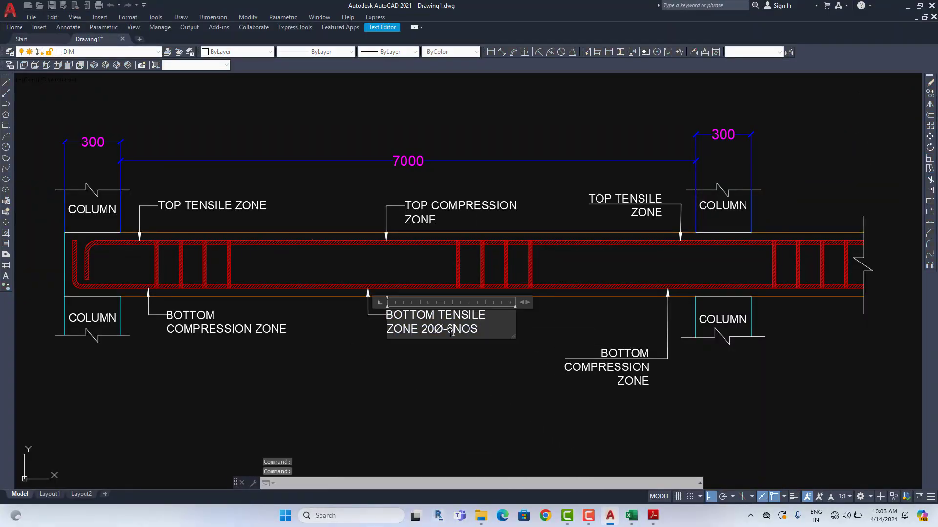
{"action": "left_click", "coordinate": [436, 401]}
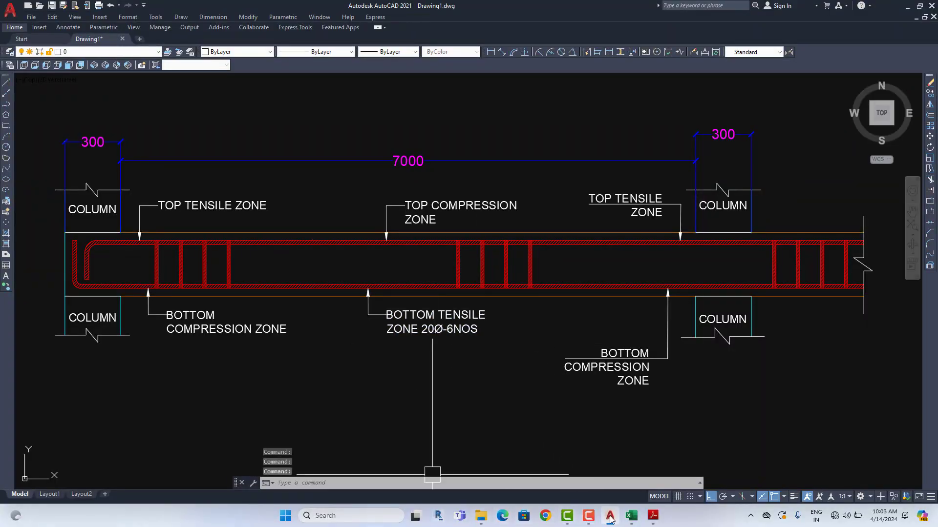
Step: Return to Excel and check section 5's calculated number of bars against the number provided
{"action": "left_click", "coordinate": [632, 516]}
{"action": "left_click", "coordinate": [296, 318]}
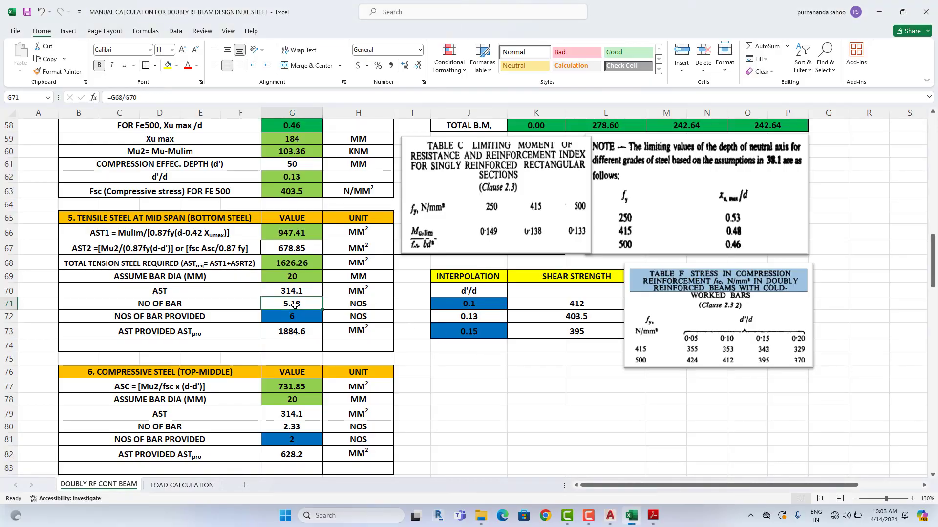
{"action": "type", "text": "6"}
{"action": "key", "text": "ctrl+Return"}
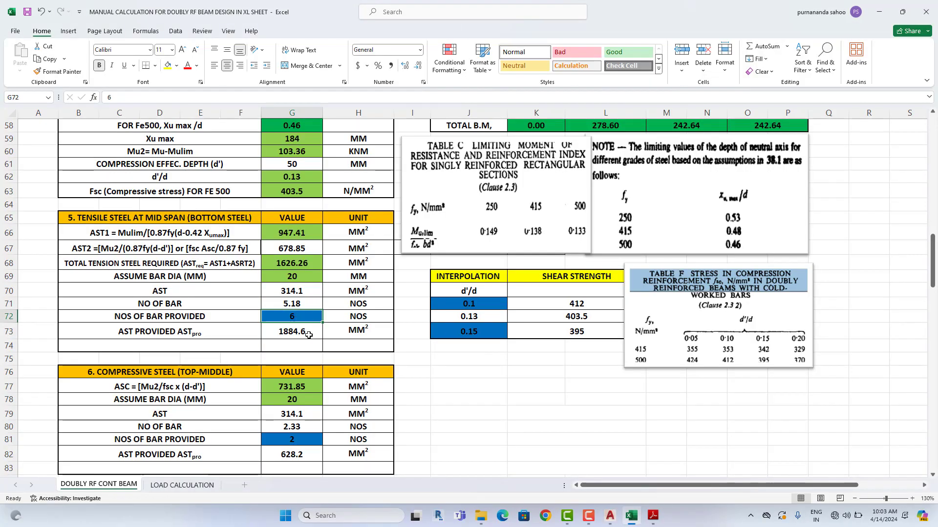
Step: Compare section 6's top-middle compressive steel table in Excel with the top compression zone of the AutoCAD beam drawing
{"action": "scroll", "coordinate": [309, 335], "scroll_direction": "down", "scroll_amount": 3}
{"action": "scroll", "coordinate": [308, 335], "scroll_direction": "up", "scroll_amount": 2}
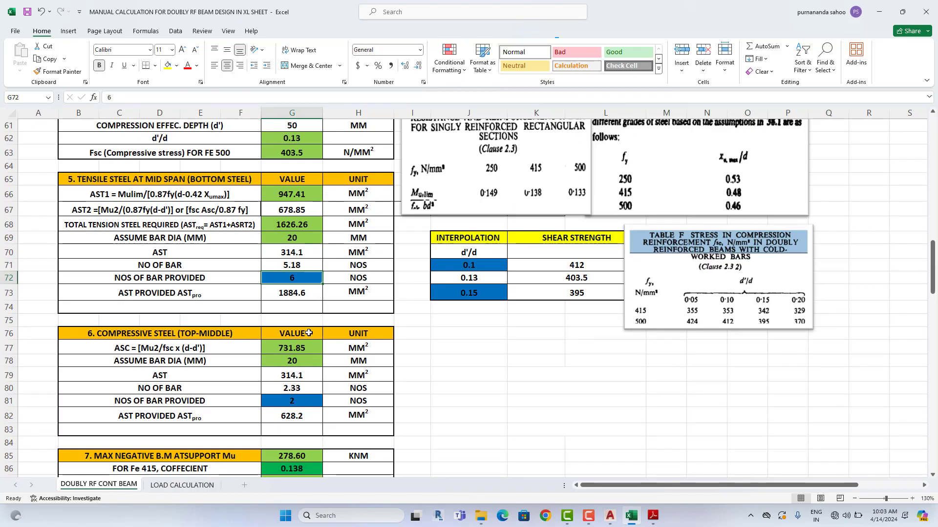
{"action": "left_click", "coordinate": [609, 515]}
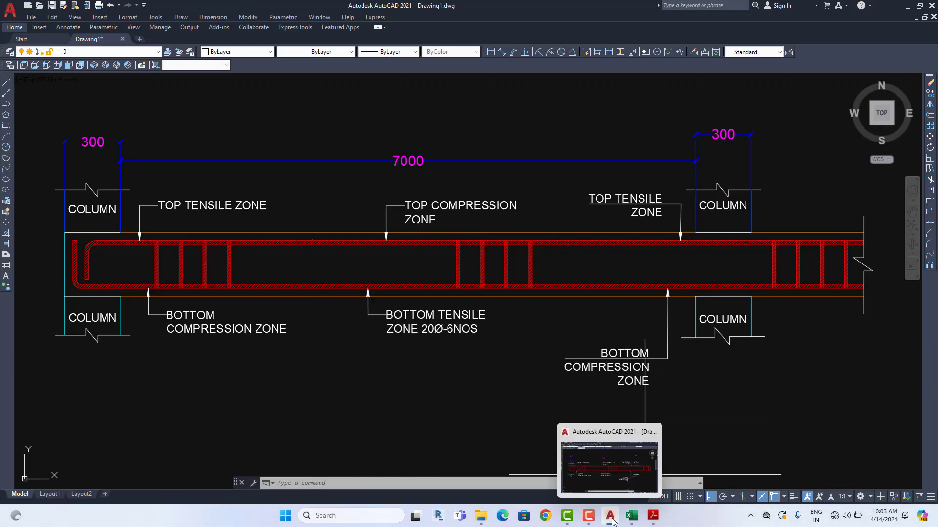
{"action": "left_click", "coordinate": [630, 516]}
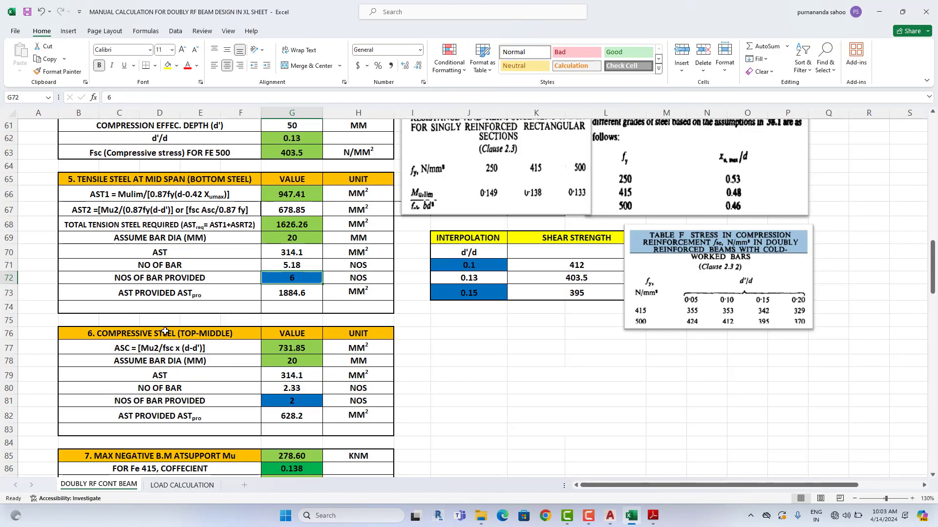
{"action": "left_click", "coordinate": [611, 518]}
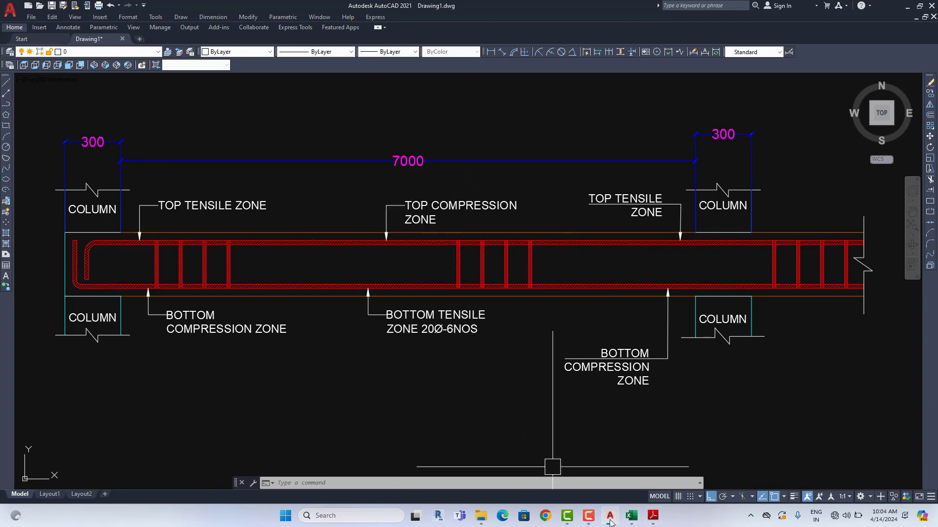
{"action": "left_click", "coordinate": [630, 517]}
{"action": "scroll", "coordinate": [186, 320], "scroll_direction": "down", "scroll_amount": 1}
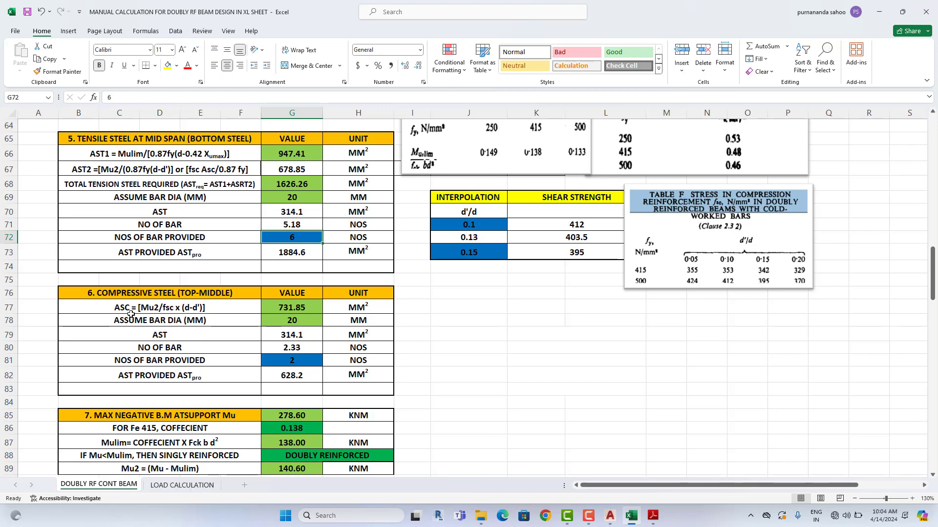
{"action": "left_click", "coordinate": [610, 515]}
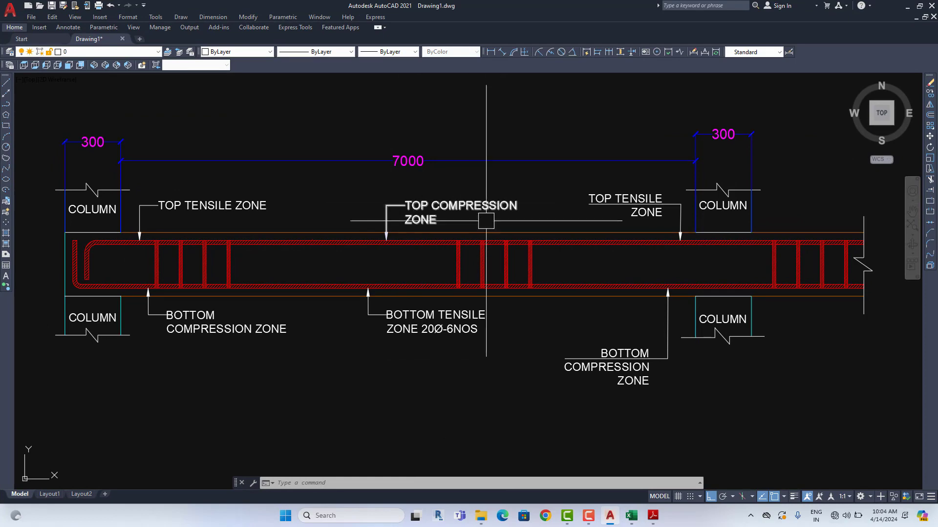
{"action": "left_click", "coordinate": [909, 10]}
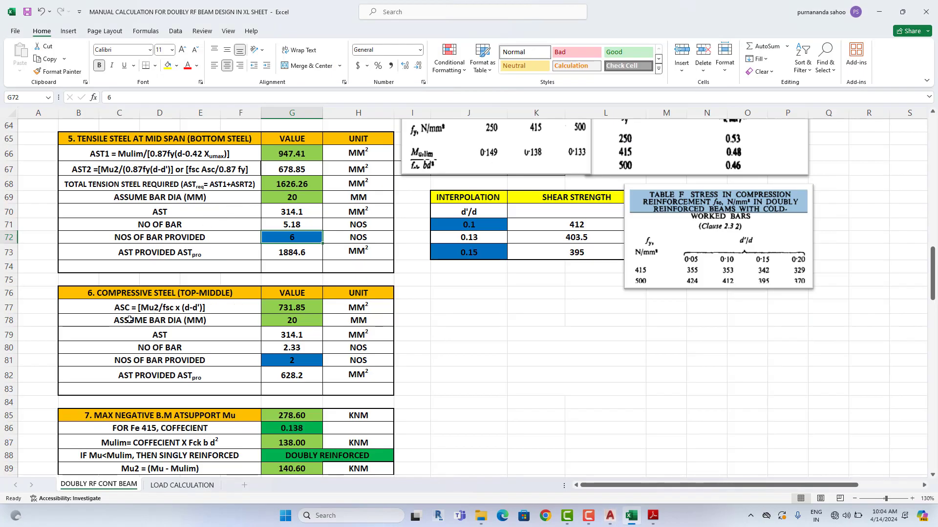
{"action": "scroll", "coordinate": [128, 316], "scroll_direction": "down", "scroll_amount": 1}
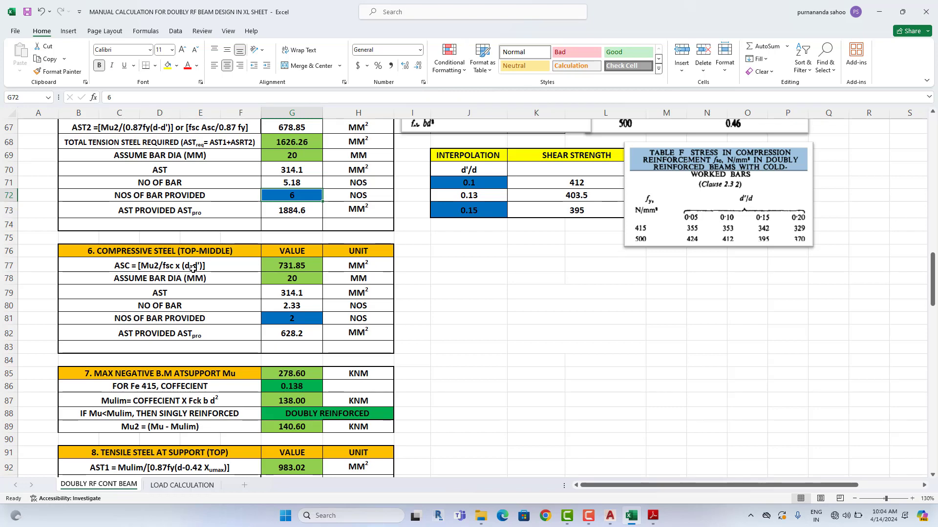
Step: Review the mid-span moment values and inspect section 6's formulas for compressive steel area, single-bar area and number of bars
{"action": "scroll", "coordinate": [191, 271], "scroll_direction": "up", "scroll_amount": 5}
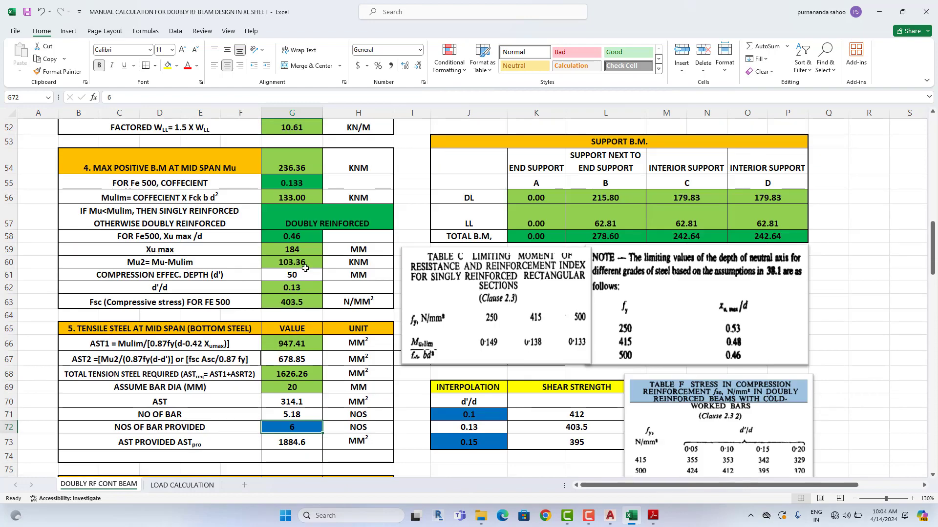
{"action": "scroll", "coordinate": [284, 312], "scroll_direction": "down", "scroll_amount": 6}
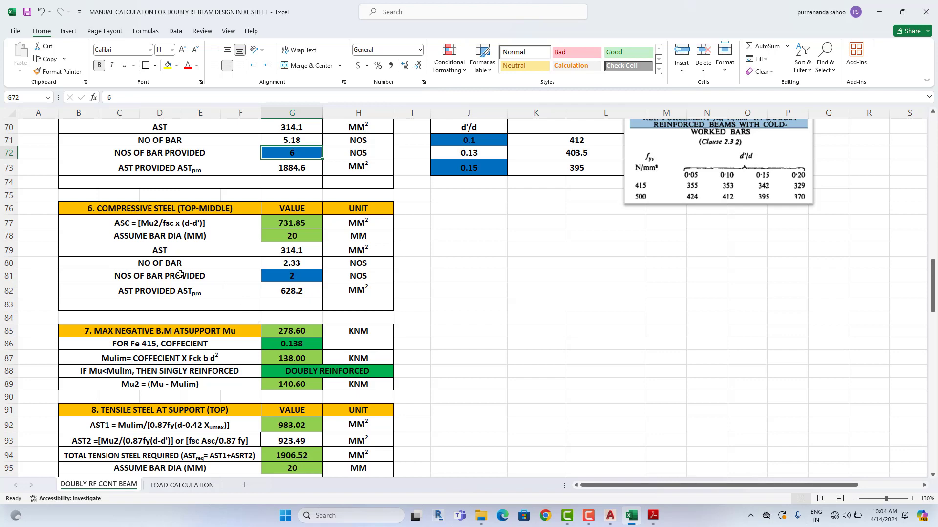
{"action": "scroll", "coordinate": [156, 230], "scroll_direction": "up", "scroll_amount": 3}
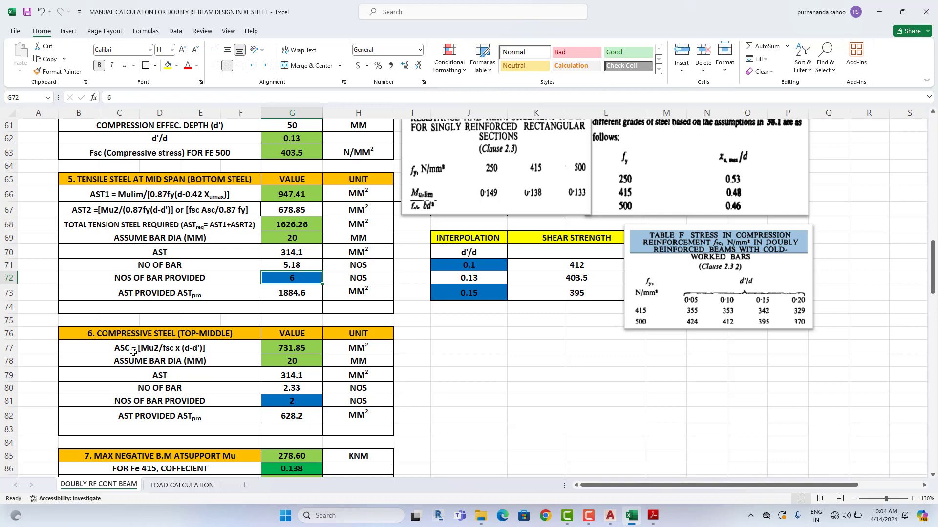
{"action": "left_click", "coordinate": [298, 352]}
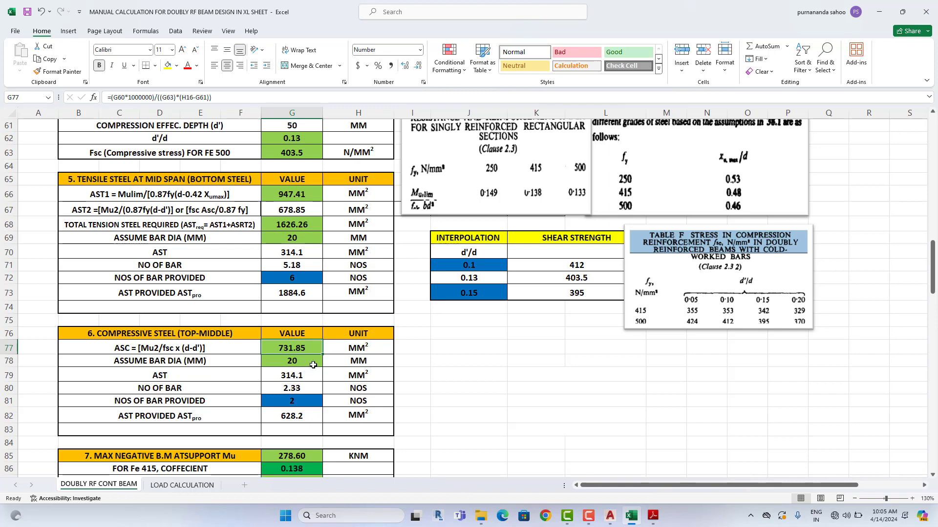
{"action": "left_click", "coordinate": [313, 364]}
{"action": "left_click", "coordinate": [306, 376]}
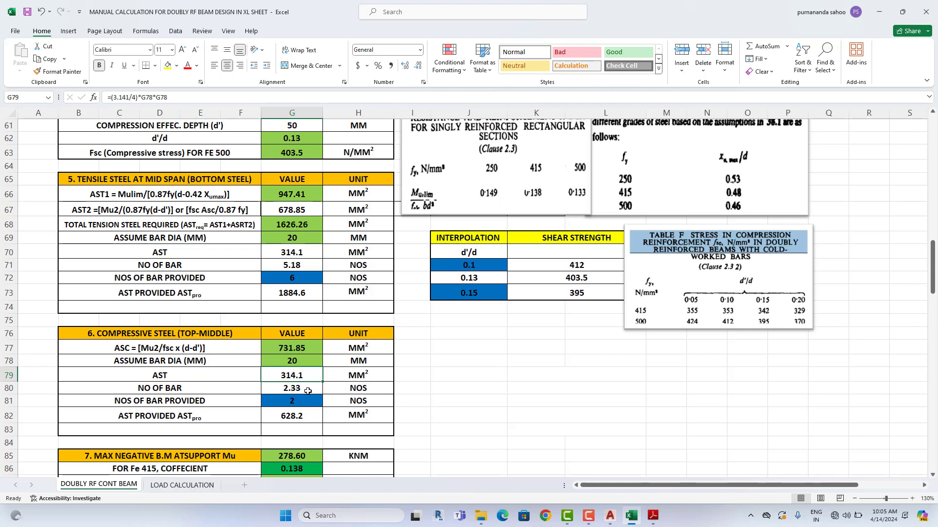
{"action": "left_click", "coordinate": [306, 390]}
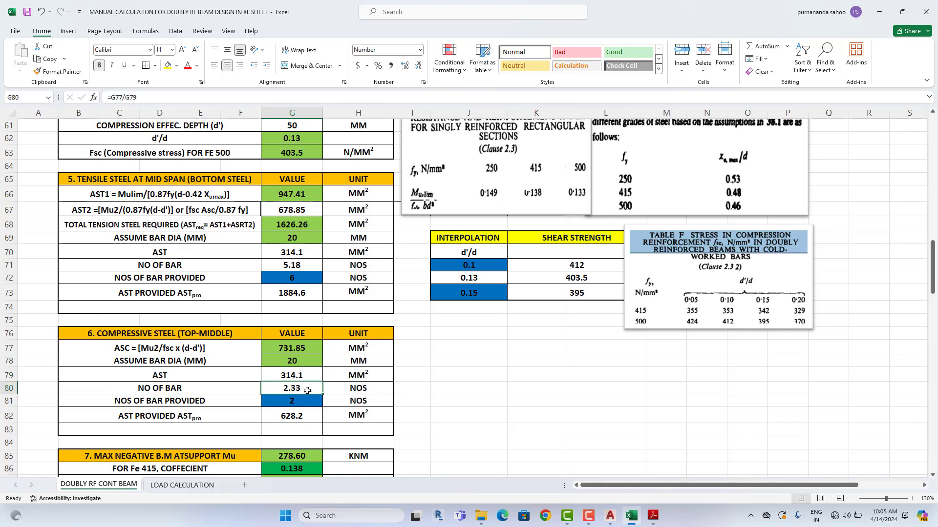
Step: Set section 6's number of bars provided to 3 and compare it with the calculated number of bars
{"action": "left_click", "coordinate": [307, 401]}
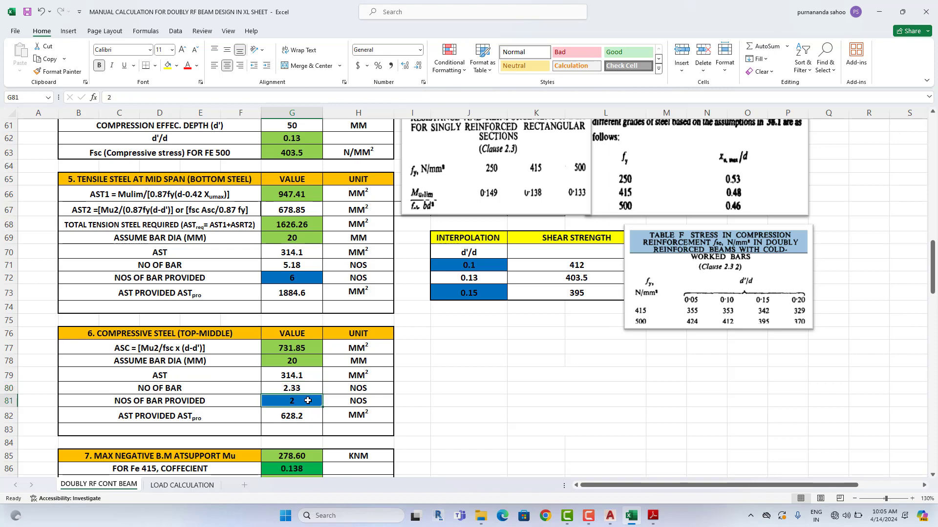
{"action": "type", "text": "3"}
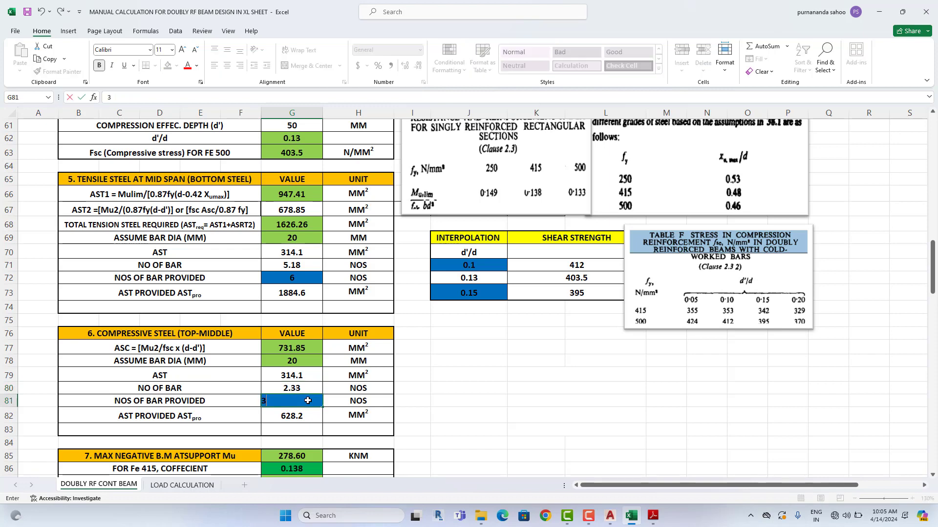
{"action": "key", "text": "Return"}
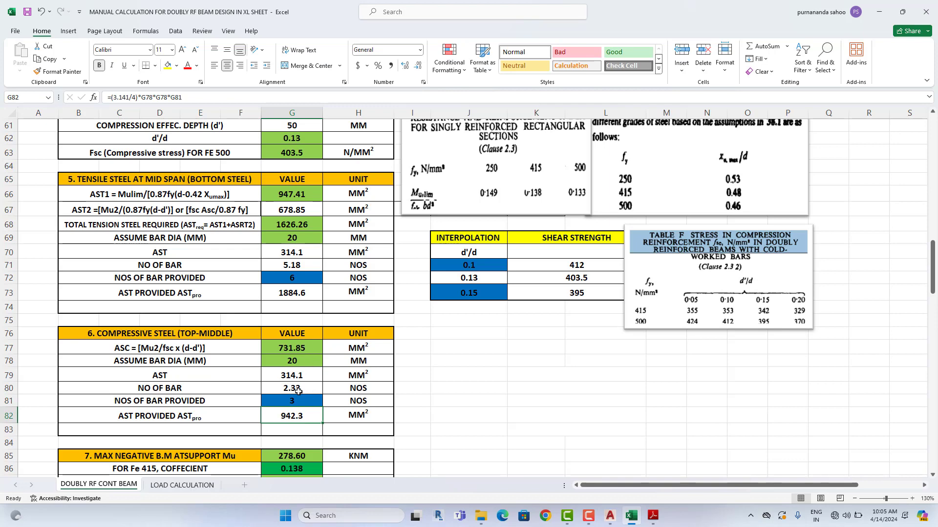
{"action": "left_click", "coordinate": [307, 388]}
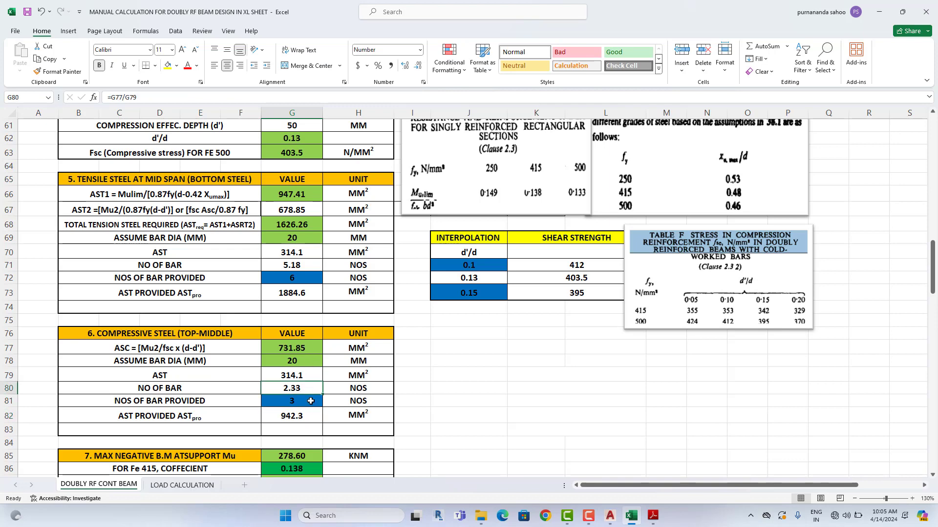
{"action": "left_click", "coordinate": [309, 402]}
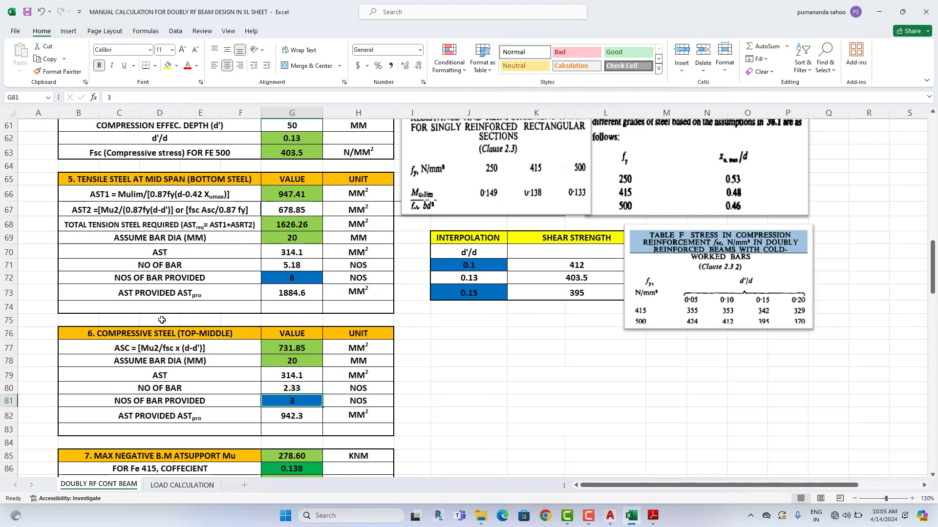
Step: Switch to AutoCAD and copy the "20Ø-6NOS" text from the beam's bottom tensile zone label
{"action": "left_click", "coordinate": [613, 517]}
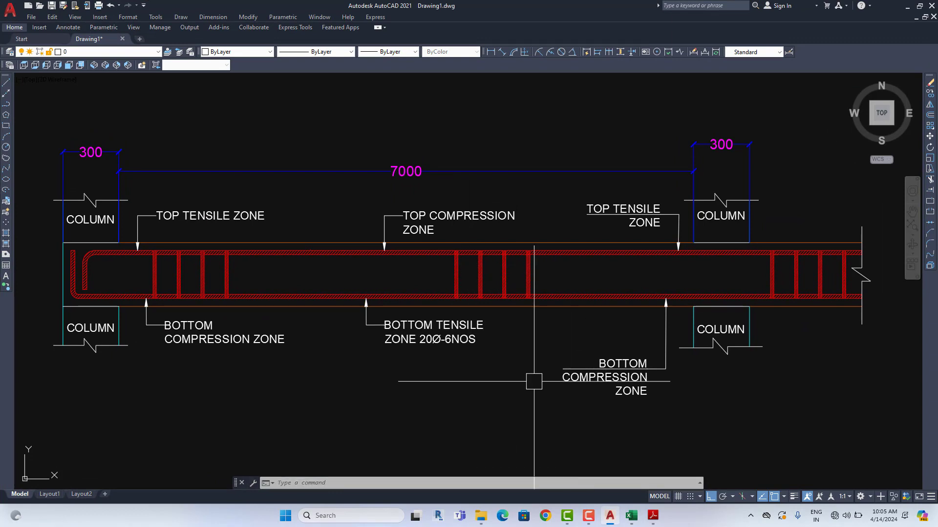
{"action": "left_click", "coordinate": [432, 223]}
{"action": "double_click", "coordinate": [431, 223]}
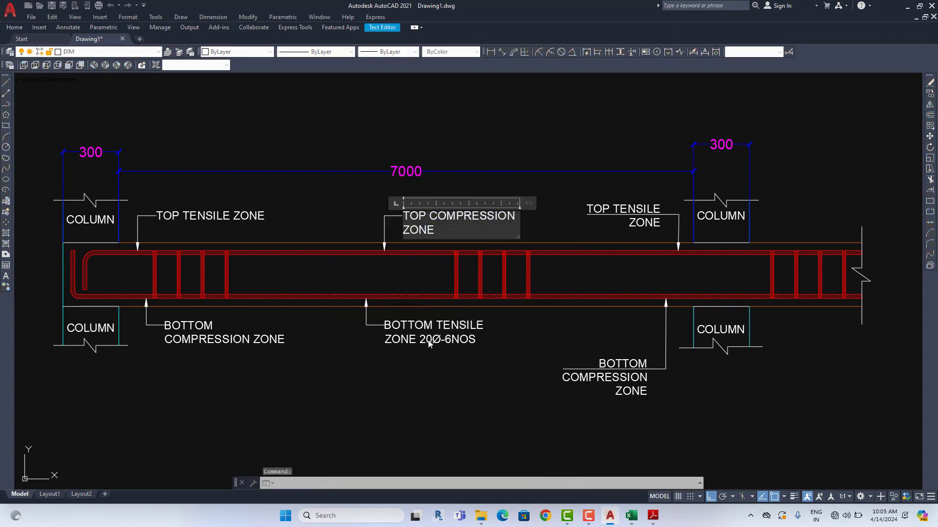
{"action": "left_click", "coordinate": [423, 337]}
{"action": "left_click", "coordinate": [423, 337]}
{"action": "double_click", "coordinate": [423, 338]}
{"action": "left_click_drag", "start_coordinate": [422, 338], "coordinate": [482, 344]}
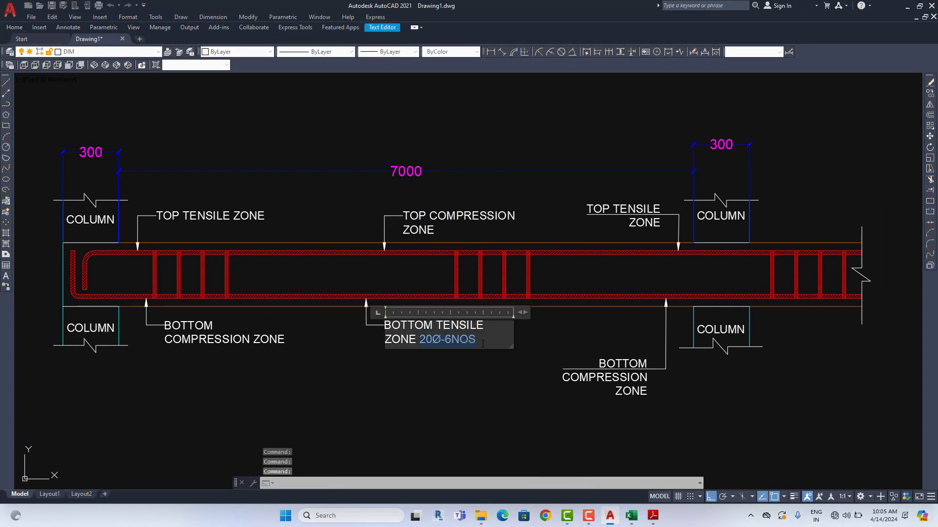
{"action": "key", "text": "ctrl+c"}
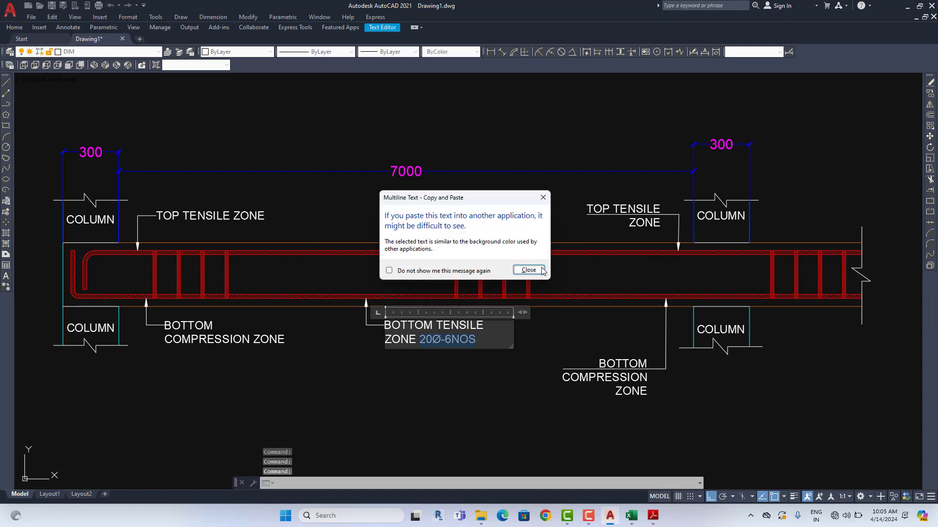
{"action": "left_click", "coordinate": [527, 270]}
Step: Paste the copied bar callout into the top compression zone label and change it to "20Ø-3NOS"
{"action": "double_click", "coordinate": [454, 229]}
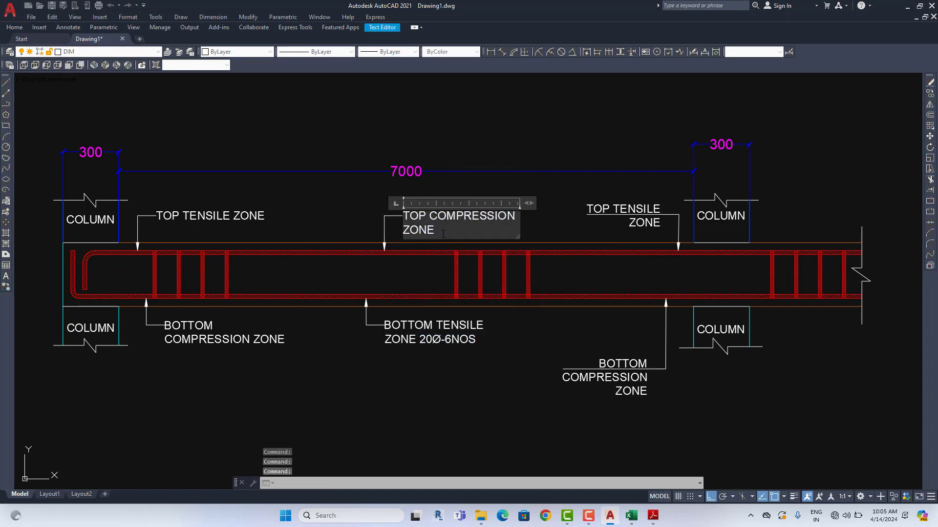
{"action": "key", "text": "ctrl+v"}
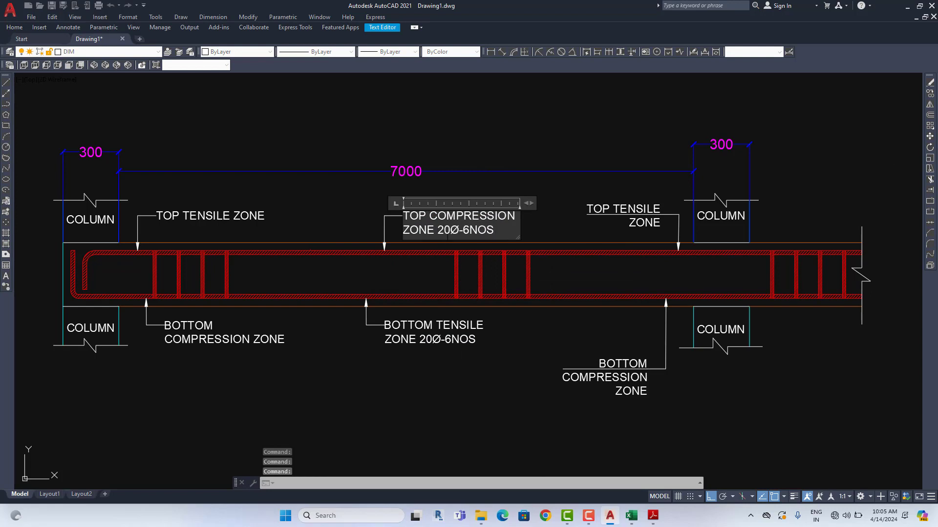
{"action": "left_click", "coordinate": [469, 232]}
{"action": "key", "text": "BackSpace"}
{"action": "type", "text": "3"}
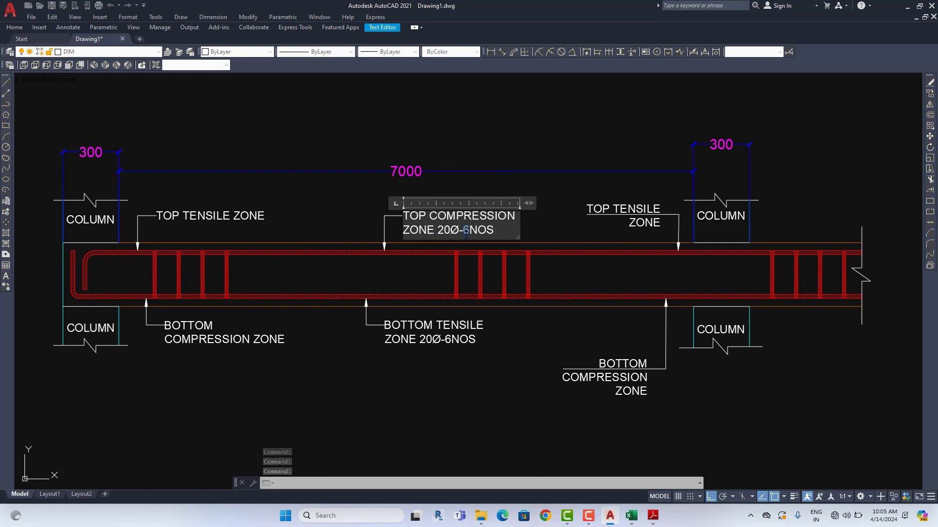
{"action": "key", "text": "ctrl+Return"}
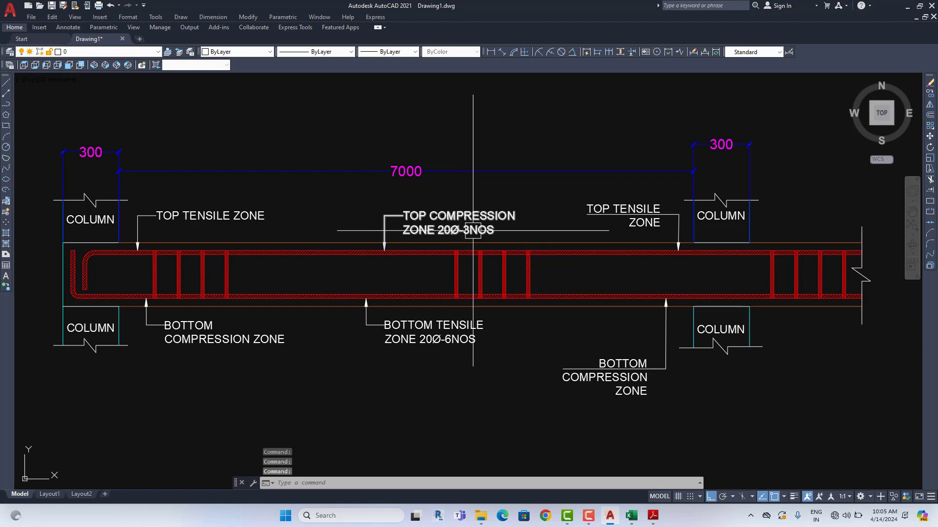
Step: Return to Excel to review the bending moment diagram and coefficients, and compare them with the support zones of the AutoCAD beam drawing
{"action": "left_click", "coordinate": [631, 515]}
{"action": "scroll", "coordinate": [244, 308], "scroll_direction": "down", "scroll_amount": 3}
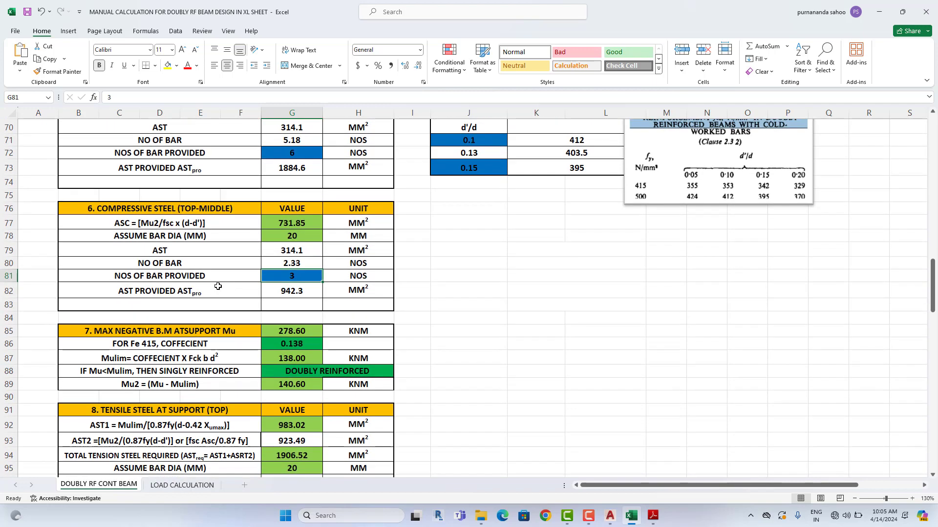
{"action": "scroll", "coordinate": [225, 315], "scroll_direction": "up", "scroll_amount": 2}
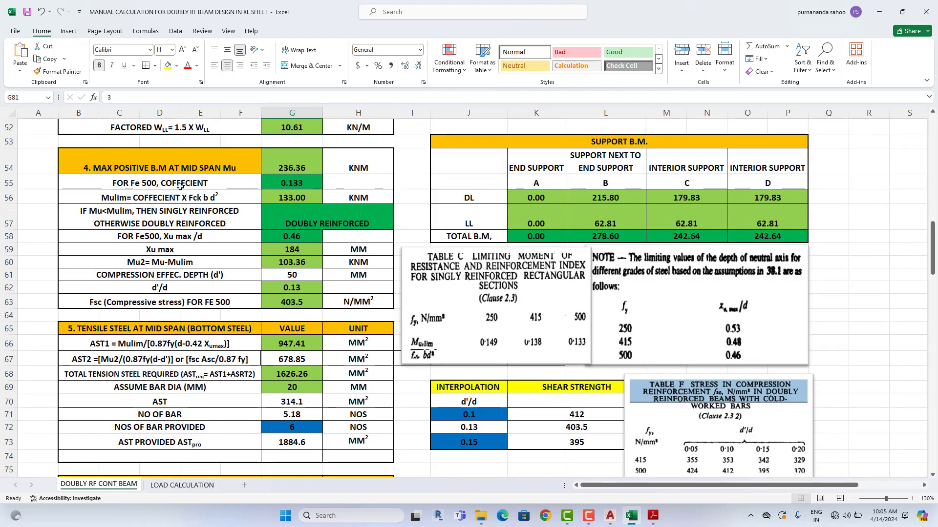
{"action": "scroll", "coordinate": [508, 272], "scroll_direction": "up", "scroll_amount": 5}
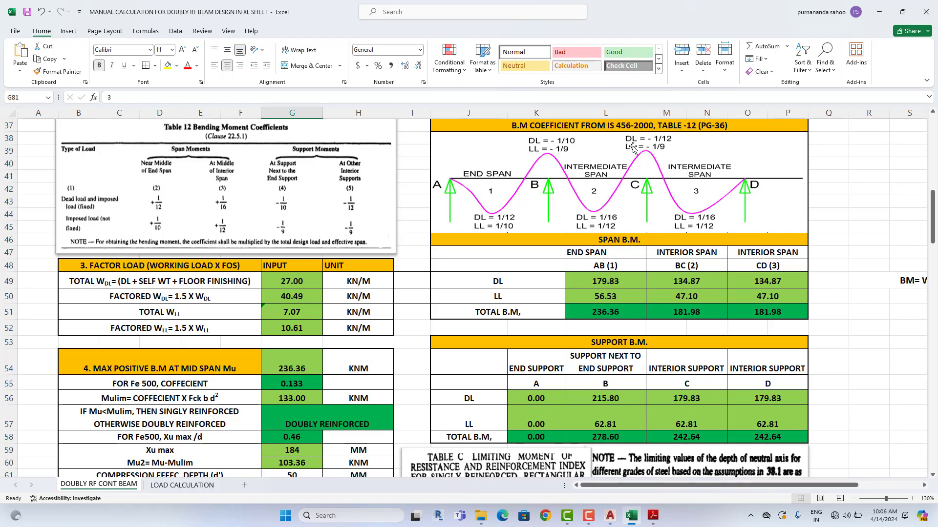
{"action": "scroll", "coordinate": [633, 148], "scroll_direction": "down", "scroll_amount": 9}
{"action": "left_click", "coordinate": [619, 521]}
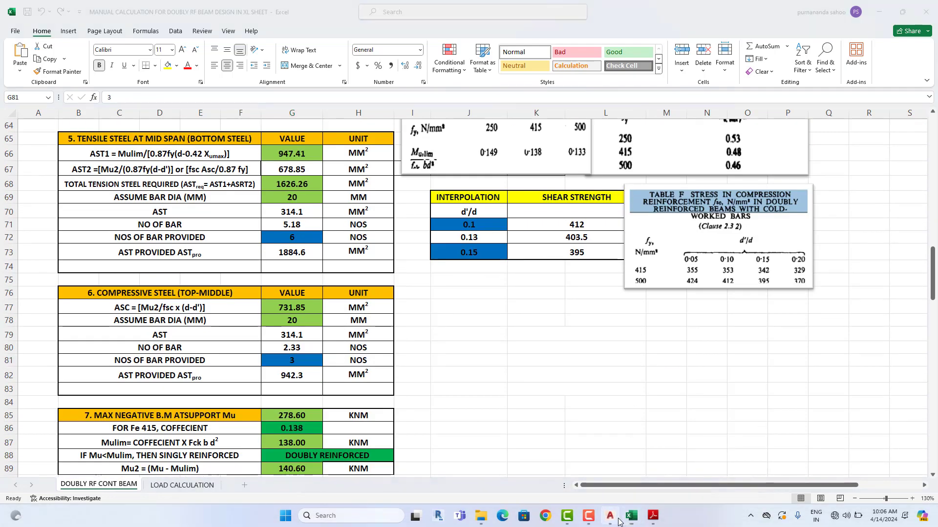
{"action": "scroll", "coordinate": [180, 254], "scroll_direction": "down", "scroll_amount": 2}
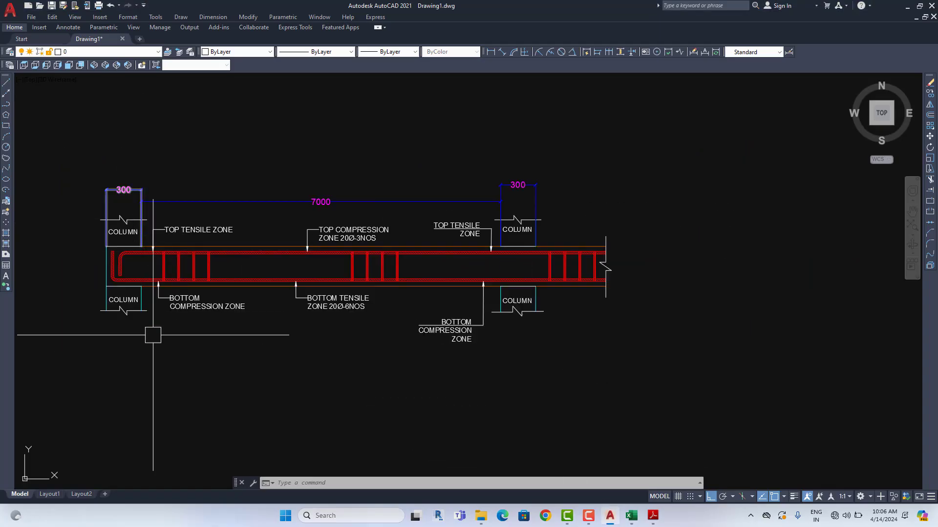
Step: Back in Excel, trace section 7's maximum negative moment formula to the total moments in the support B.M. table
{"action": "left_click", "coordinate": [632, 518]}
{"action": "scroll", "coordinate": [368, 332], "scroll_direction": "down", "scroll_amount": 4}
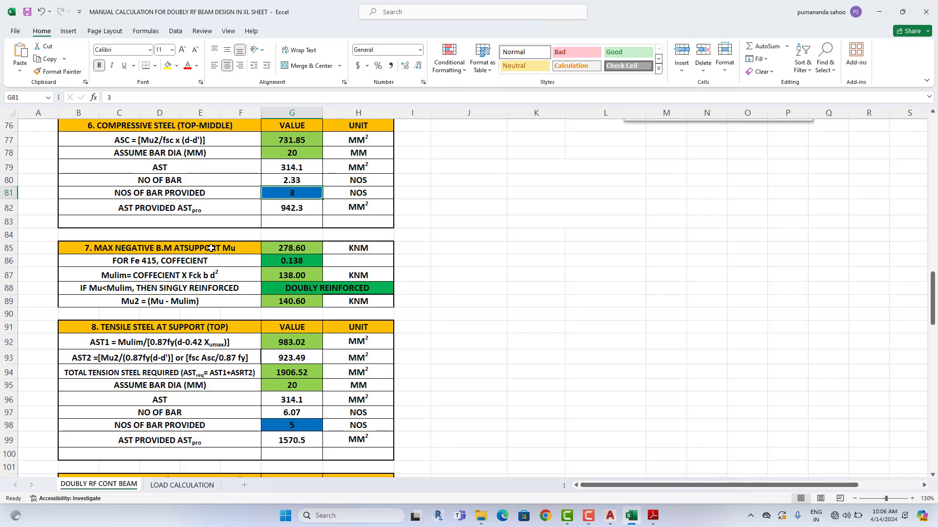
{"action": "left_click", "coordinate": [301, 247]}
{"action": "scroll", "coordinate": [303, 246], "scroll_direction": "up", "scroll_amount": 3}
{"action": "scroll", "coordinate": [303, 245], "scroll_direction": "up", "scroll_amount": 7}
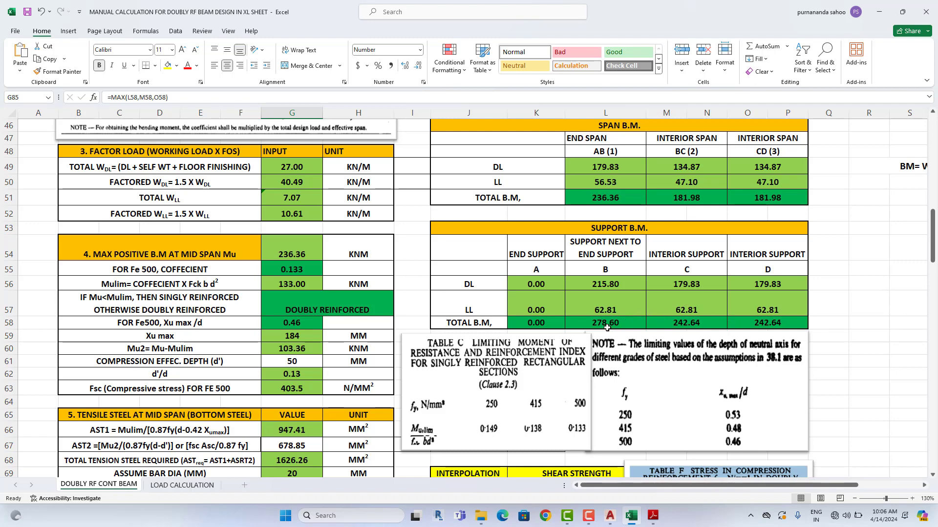
{"action": "scroll", "coordinate": [607, 328], "scroll_direction": "down", "scroll_amount": 11}
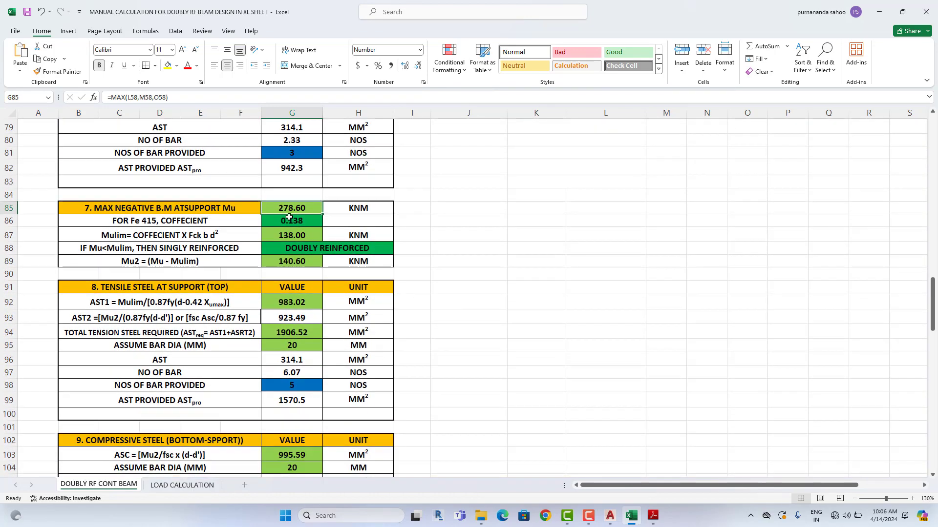
{"action": "scroll", "coordinate": [301, 213], "scroll_direction": "up", "scroll_amount": 2}
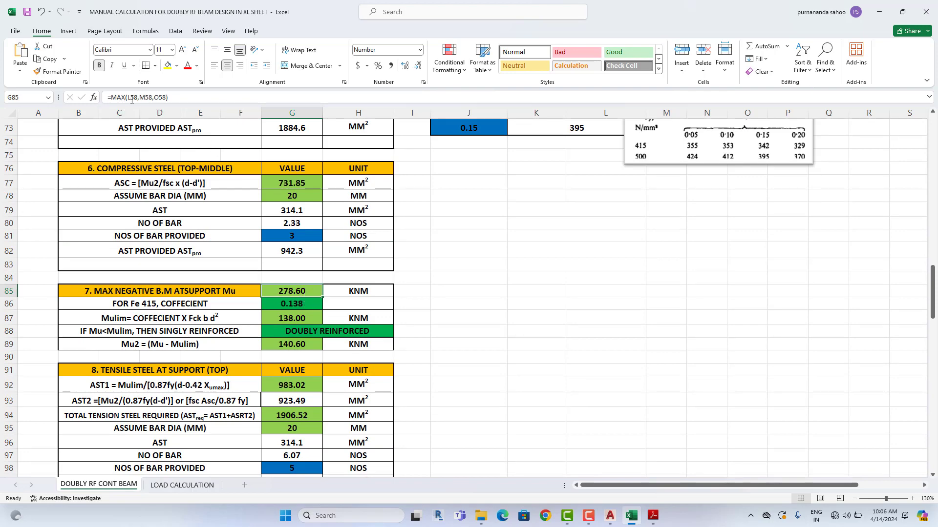
{"action": "left_click", "coordinate": [158, 97]}
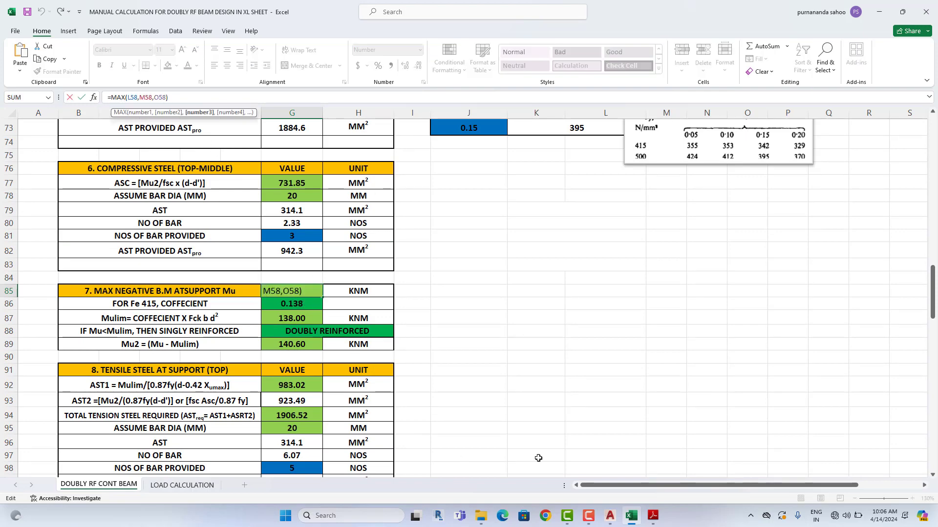
{"action": "scroll", "coordinate": [653, 381], "scroll_direction": "up", "scroll_amount": 8}
{"action": "scroll", "coordinate": [653, 423], "scroll_direction": "down", "scroll_amount": 10}
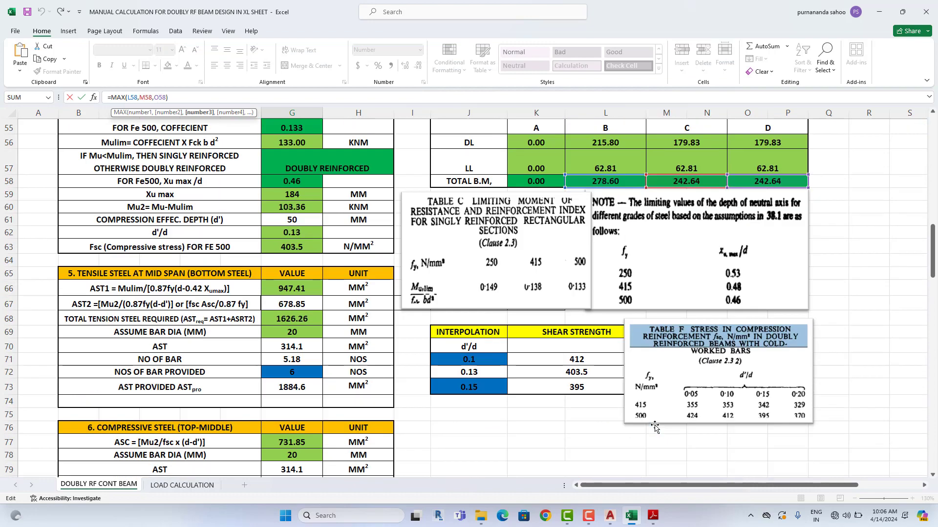
{"action": "left_click", "coordinate": [543, 345]}
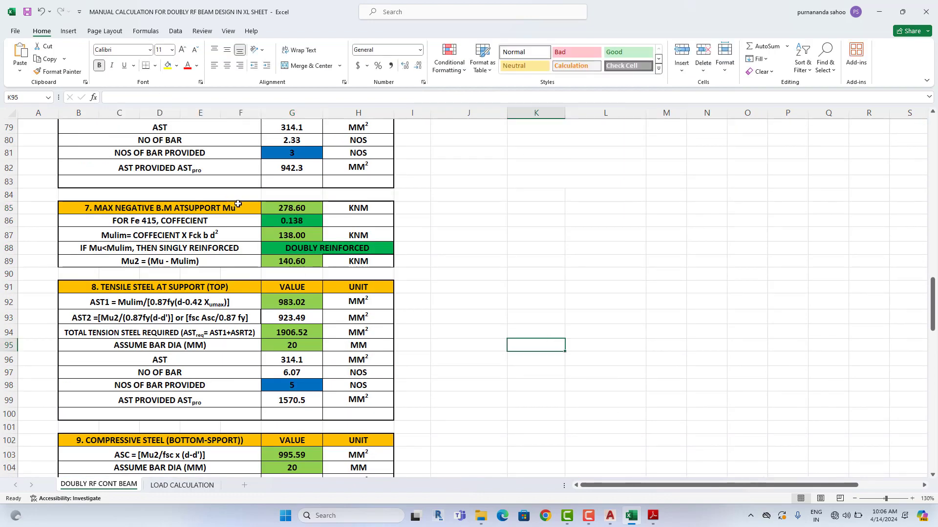
Step: Change the steel grade in section 7's coefficient label to Fe 500 and select the coefficient value
{"action": "scroll", "coordinate": [141, 223], "scroll_direction": "up", "scroll_amount": 2}
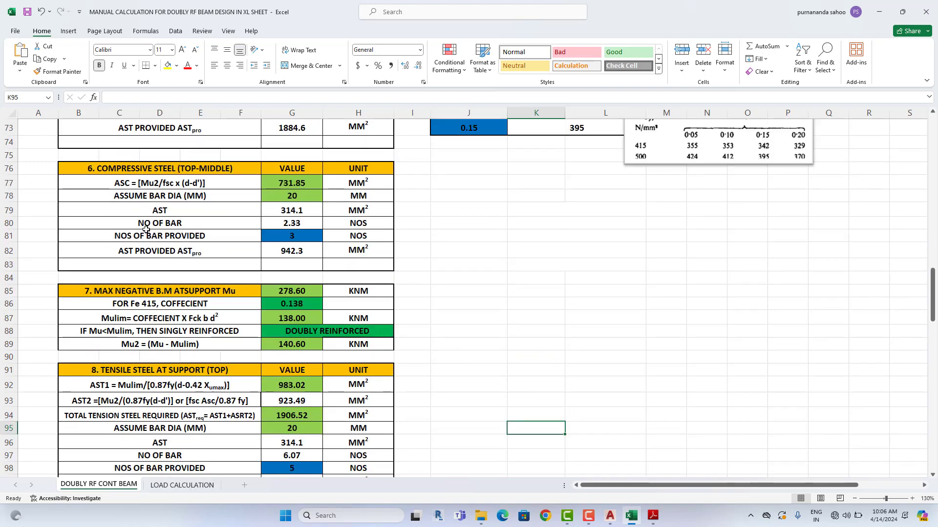
{"action": "double_click", "coordinate": [150, 303]}
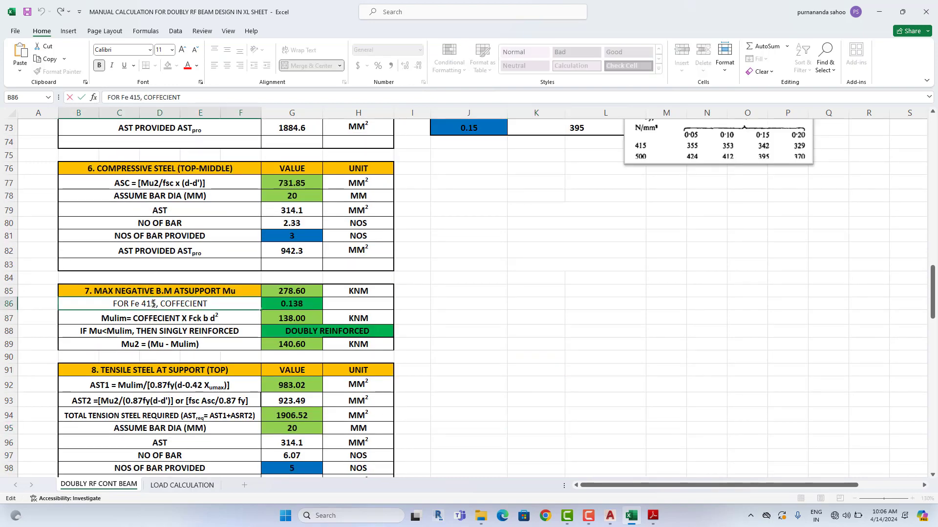
{"action": "left_click_drag", "start_coordinate": [156, 303], "coordinate": [141, 308]}
{"action": "type", "text": "500"}
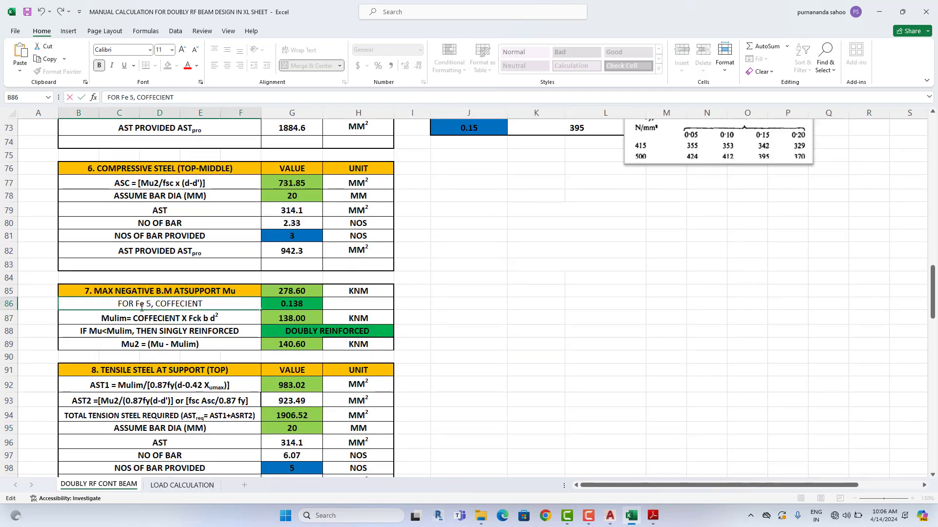
{"action": "left_click", "coordinate": [308, 305]}
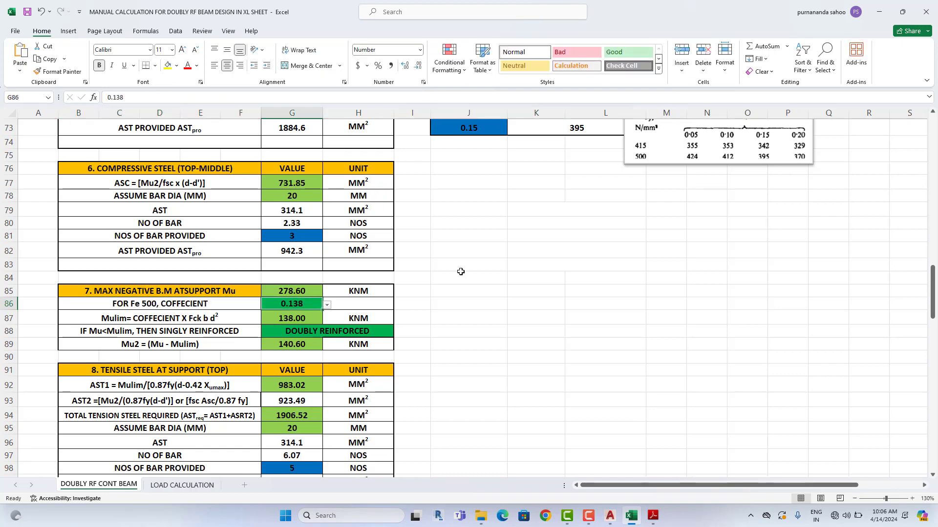
Step: Check the Fe 500 value in Table C and set section 7's coefficient to 0.133
{"action": "scroll", "coordinate": [460, 272], "scroll_direction": "up", "scroll_amount": 5}
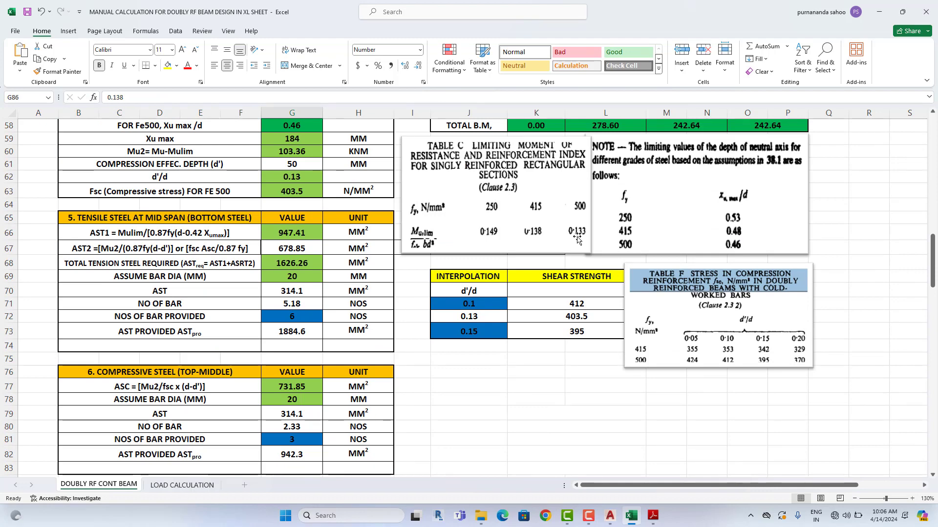
{"action": "scroll", "coordinate": [565, 259], "scroll_direction": "down", "scroll_amount": 6}
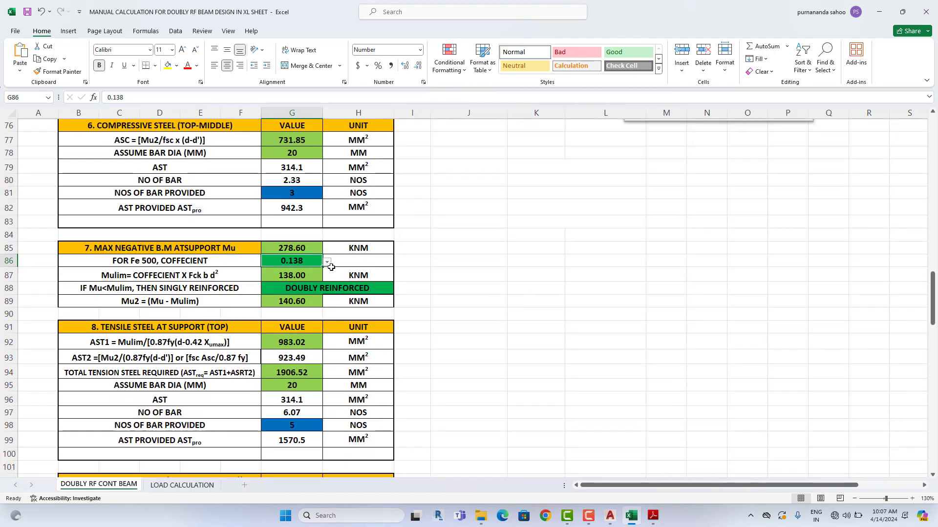
{"action": "left_click", "coordinate": [328, 262]}
{"action": "left_click", "coordinate": [292, 281]}
{"action": "left_click", "coordinate": [487, 246]}
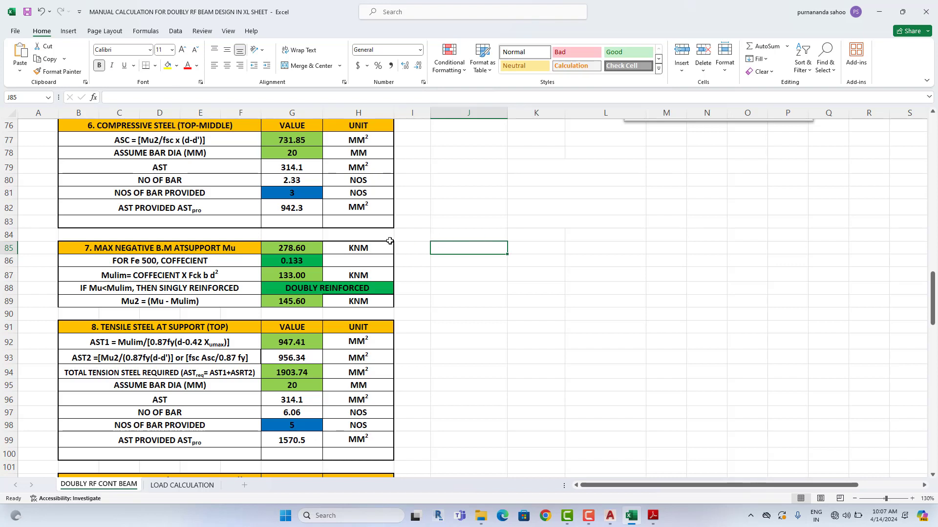
Step: Examine section 7's Mu and Mulim formulas and compare them with the section 4 mid-span calculation
{"action": "left_click", "coordinate": [320, 249]}
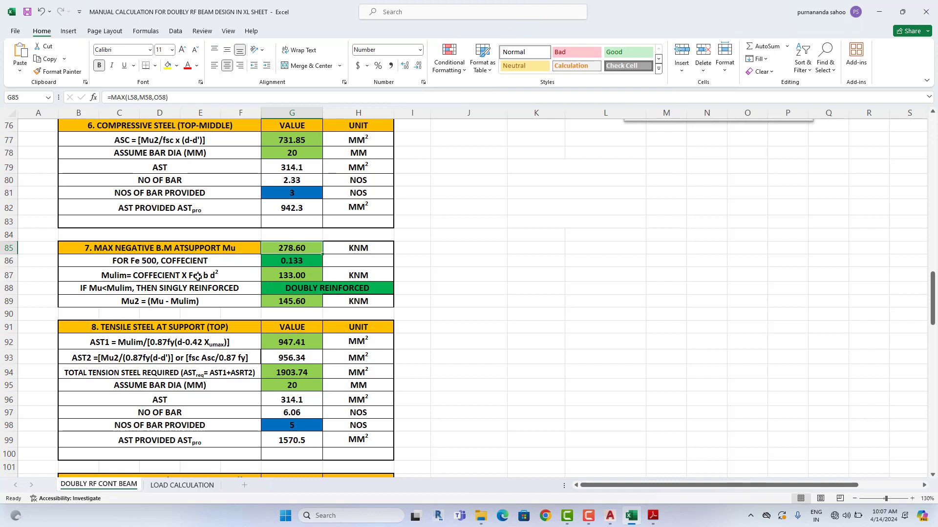
{"action": "left_click", "coordinate": [300, 276]}
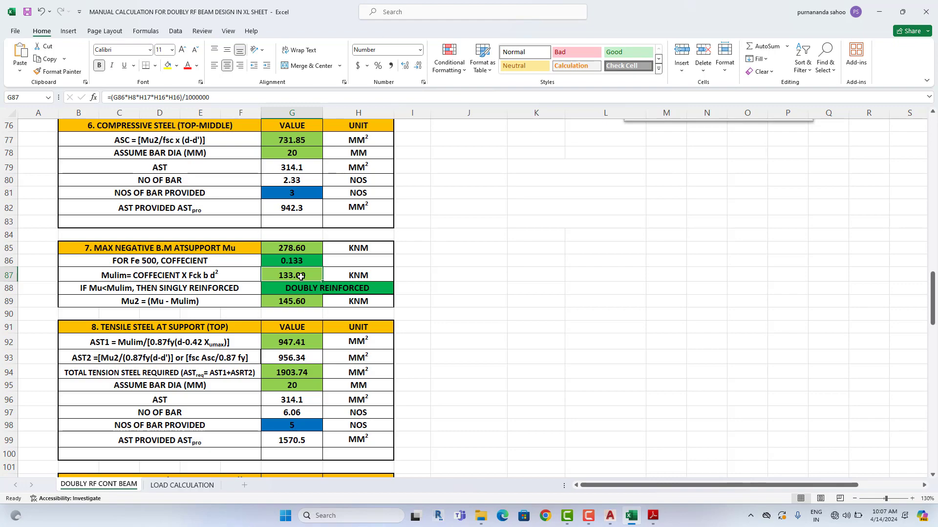
{"action": "scroll", "coordinate": [307, 277], "scroll_direction": "up", "scroll_amount": 4}
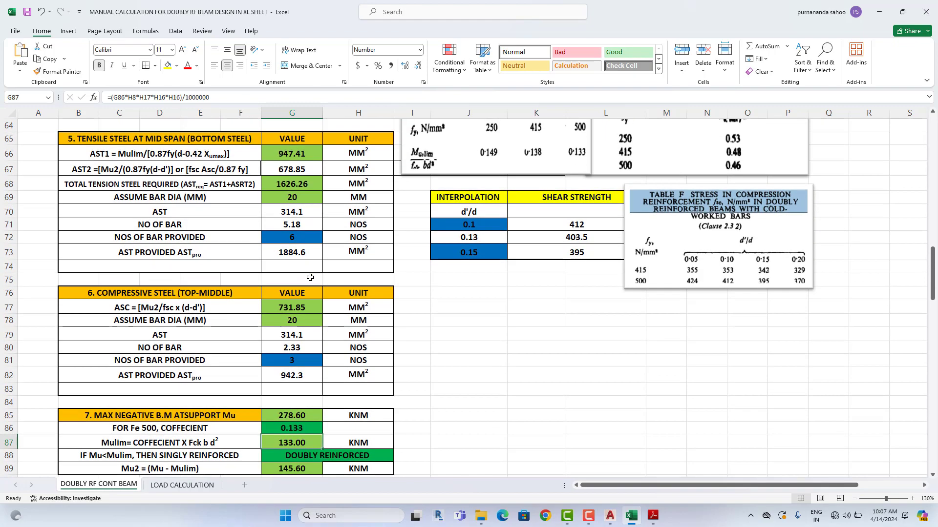
{"action": "scroll", "coordinate": [293, 198], "scroll_direction": "up", "scroll_amount": 4}
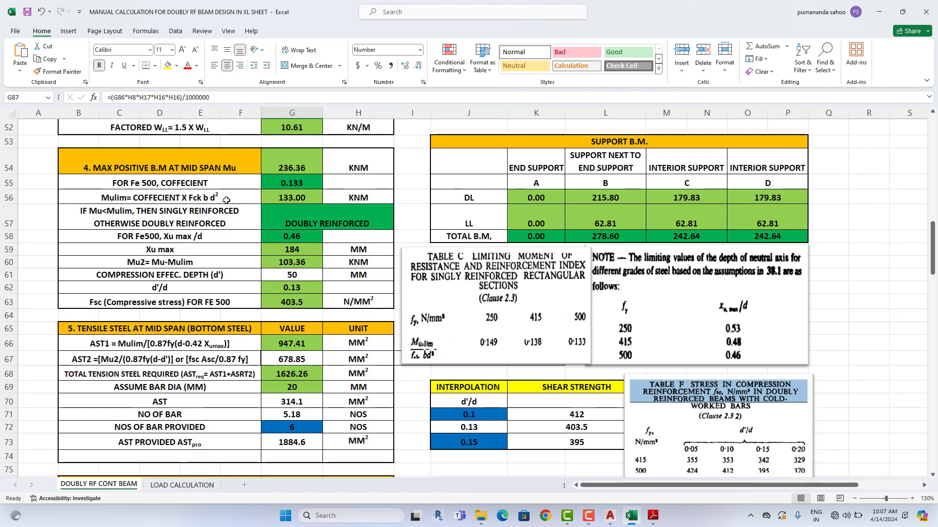
{"action": "scroll", "coordinate": [293, 198], "scroll_direction": "down", "scroll_amount": 9}
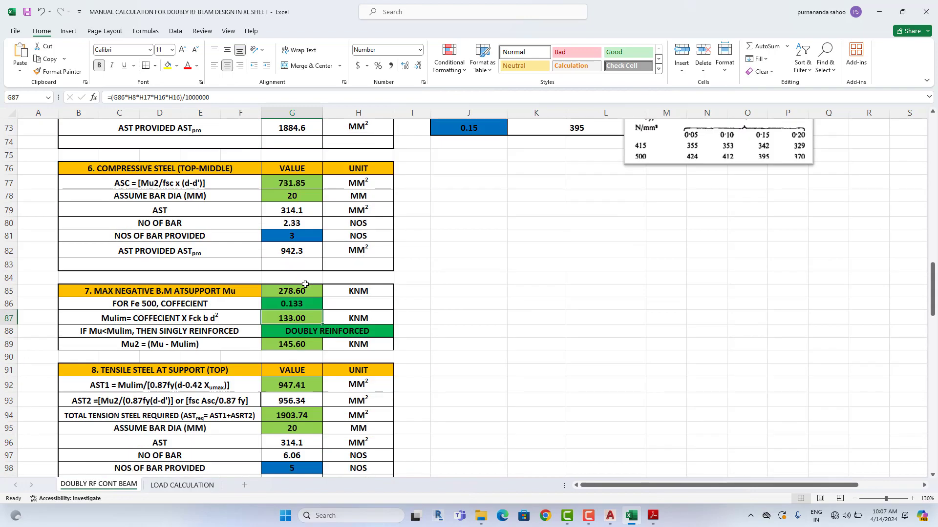
{"action": "scroll", "coordinate": [308, 301], "scroll_direction": "down", "scroll_amount": 1}
{"action": "scroll", "coordinate": [307, 288], "scroll_direction": "up", "scroll_amount": 3}
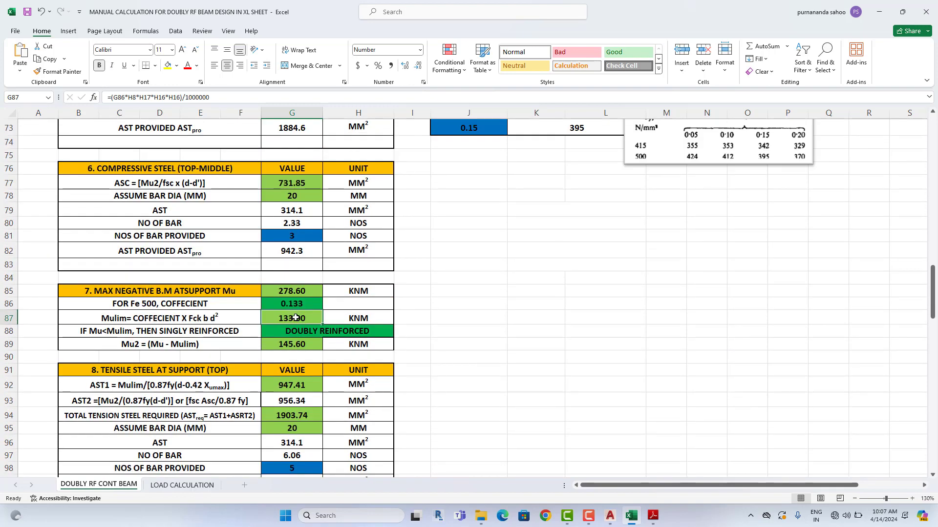
{"action": "left_click", "coordinate": [296, 291]}
{"action": "left_click", "coordinate": [304, 317]}
{"action": "left_click", "coordinate": [302, 290]}
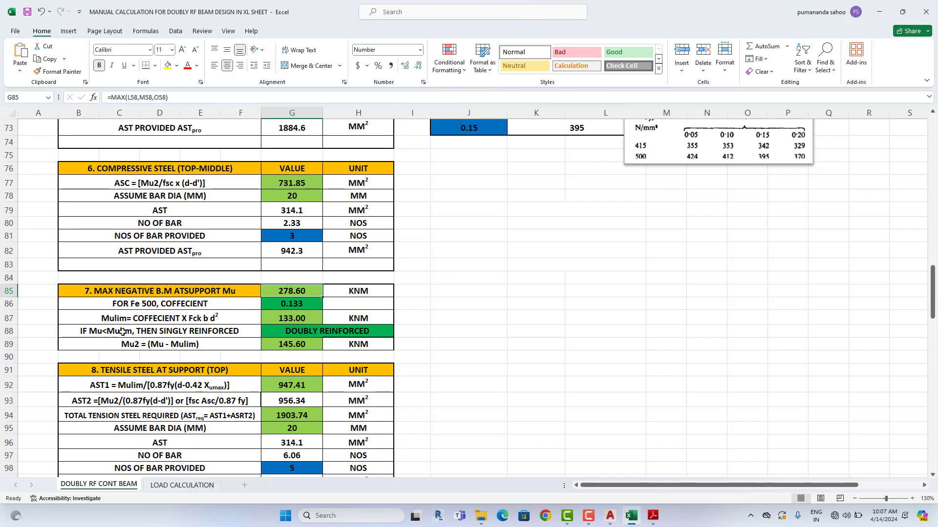
Step: Switch section 7's reinforcement type to SINGLY REINFORCED and back to DOUBLY REINFORCED
{"action": "left_click", "coordinate": [389, 333]}
{"action": "left_click", "coordinate": [400, 333]}
{"action": "left_click", "coordinate": [362, 343]}
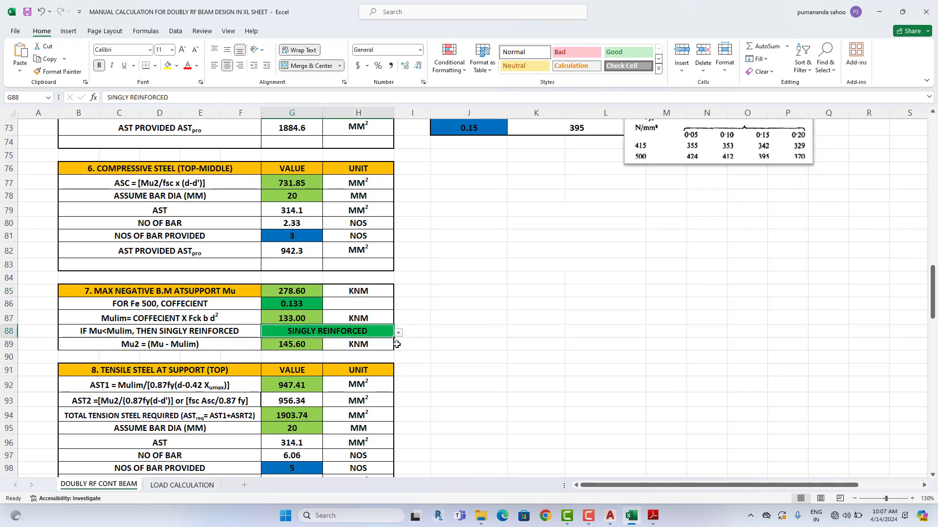
{"action": "left_click", "coordinate": [399, 333]}
{"action": "left_click", "coordinate": [365, 351]}
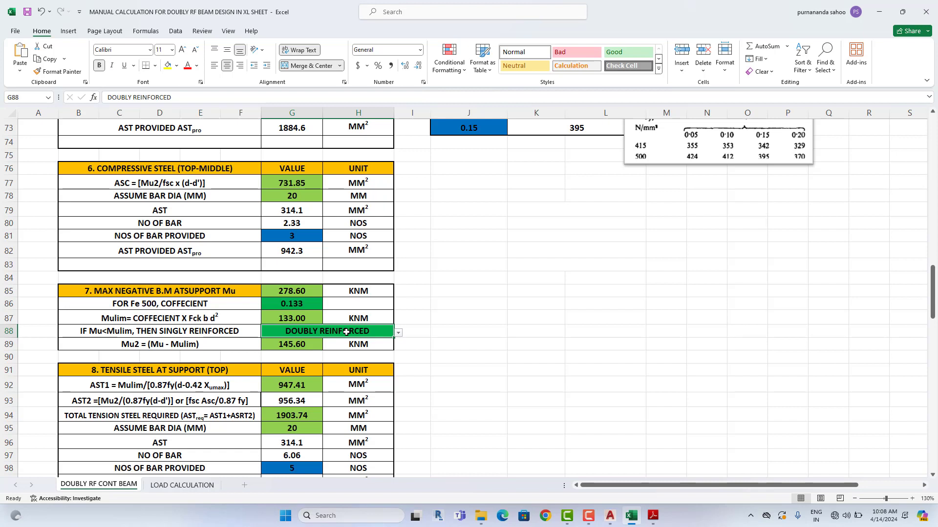
Step: Trace section 7's Mu2 formula to the Mu and Mulim cells without changing it
{"action": "left_click", "coordinate": [157, 345]}
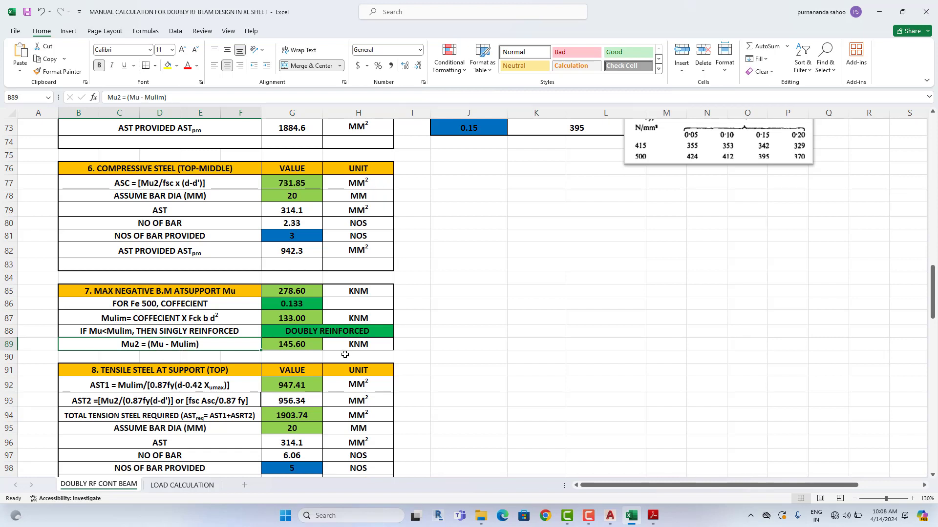
{"action": "left_click", "coordinate": [311, 344]}
{"action": "left_click", "coordinate": [127, 97]}
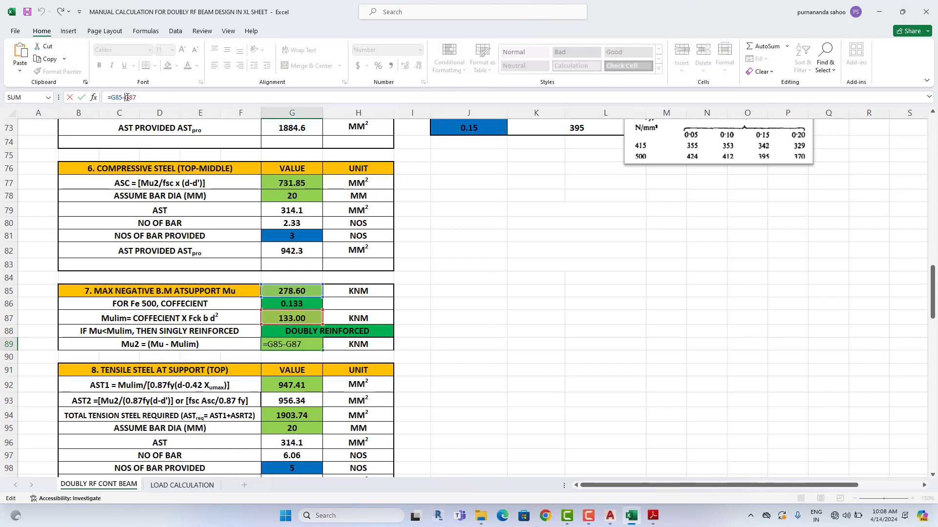
{"action": "left_click", "coordinate": [460, 303]}
{"action": "key", "text": "Escape"}
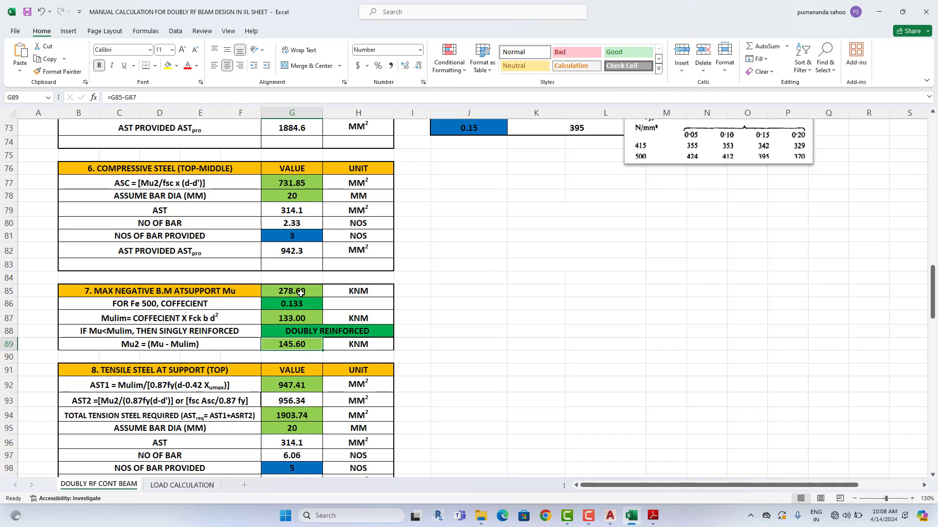
{"action": "left_click", "coordinate": [307, 292]}
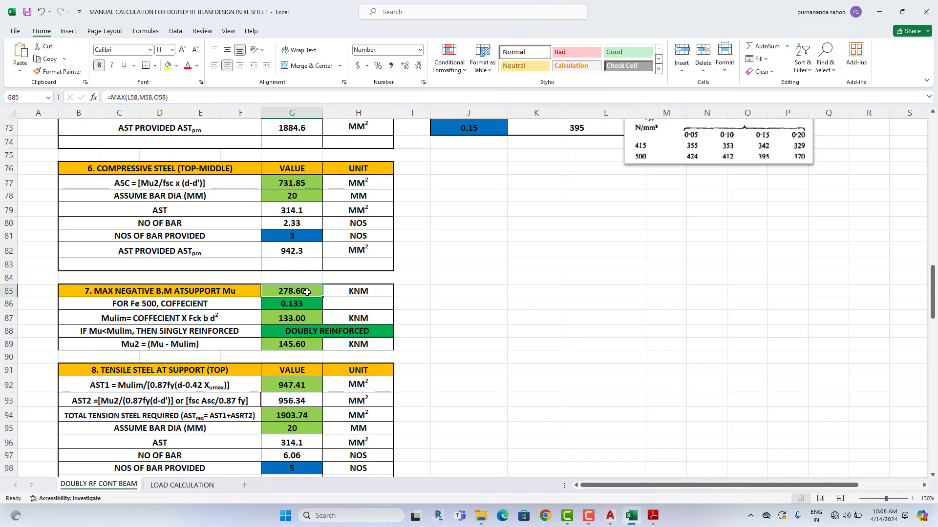
{"action": "left_click", "coordinate": [309, 319]}
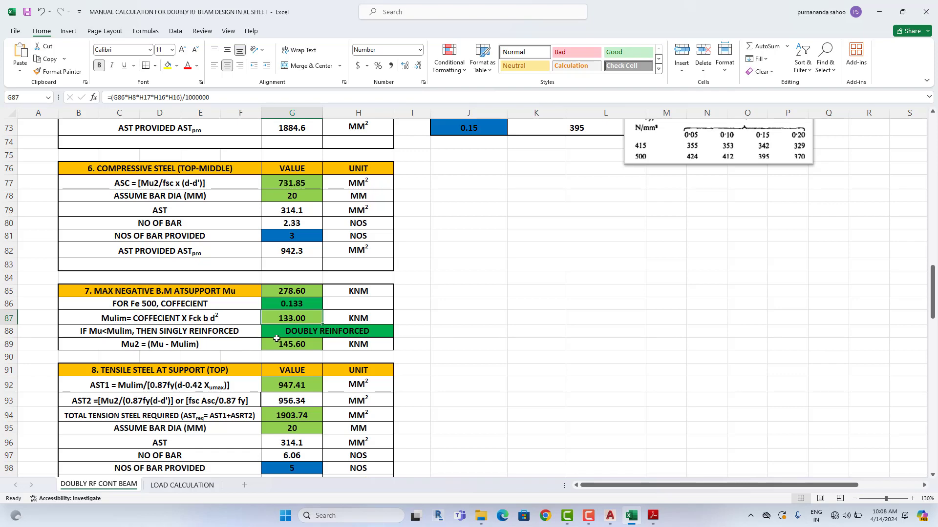
Step: Switch to AutoCAD to view the top tensile zone at the supports, and return to section 8 in Excel
{"action": "scroll", "coordinate": [276, 338], "scroll_direction": "down", "scroll_amount": 2}
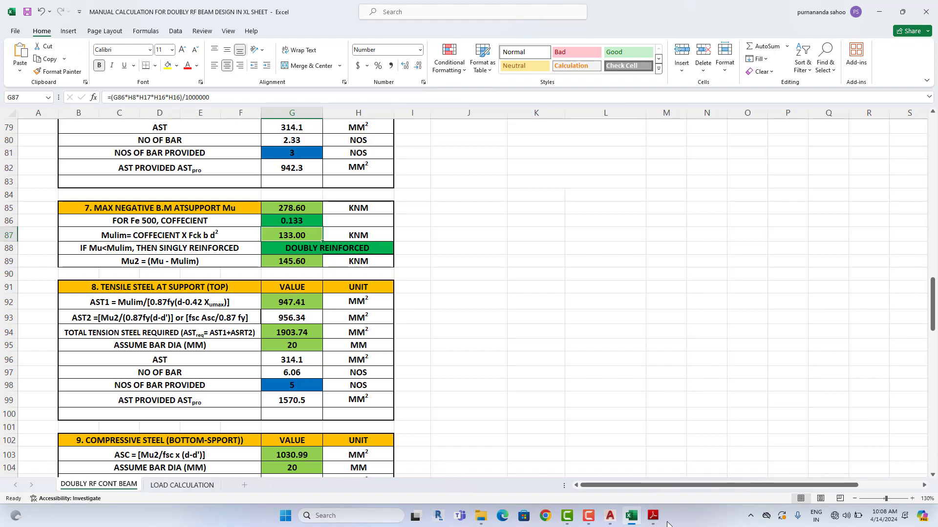
{"action": "left_click", "coordinate": [618, 520]}
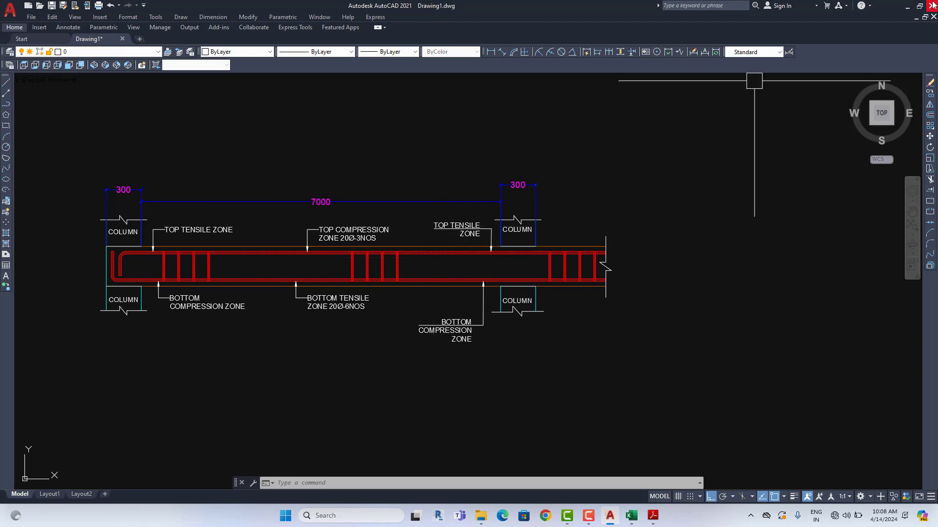
{"action": "left_click", "coordinate": [908, 5]}
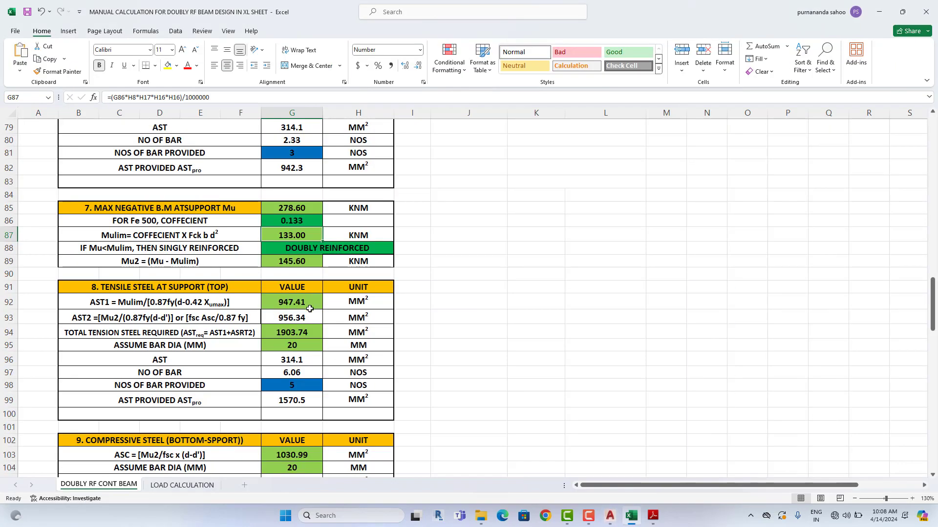
Step: Examine section 8's AST1 and AST2 formulas, tracing Mulim to section 7 and Xu max to section 4
{"action": "left_click", "coordinate": [117, 311]}
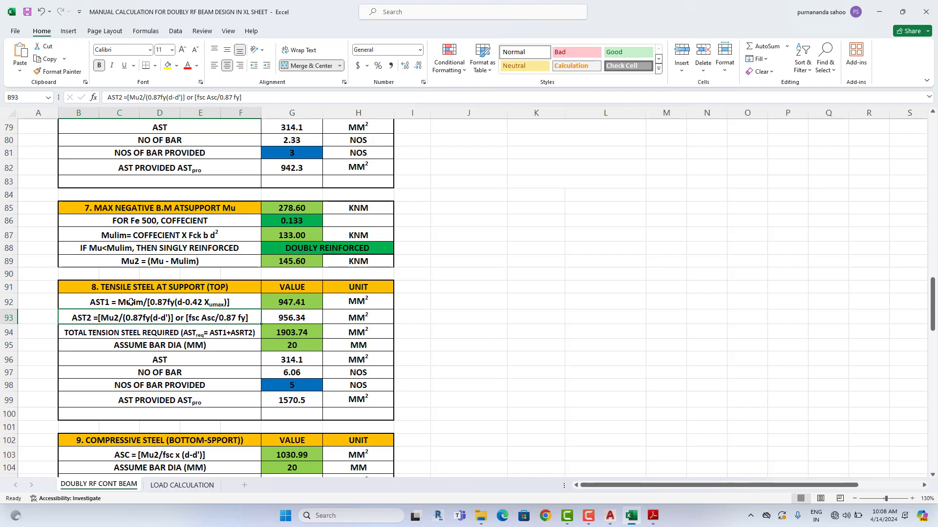
{"action": "left_click", "coordinate": [298, 238]}
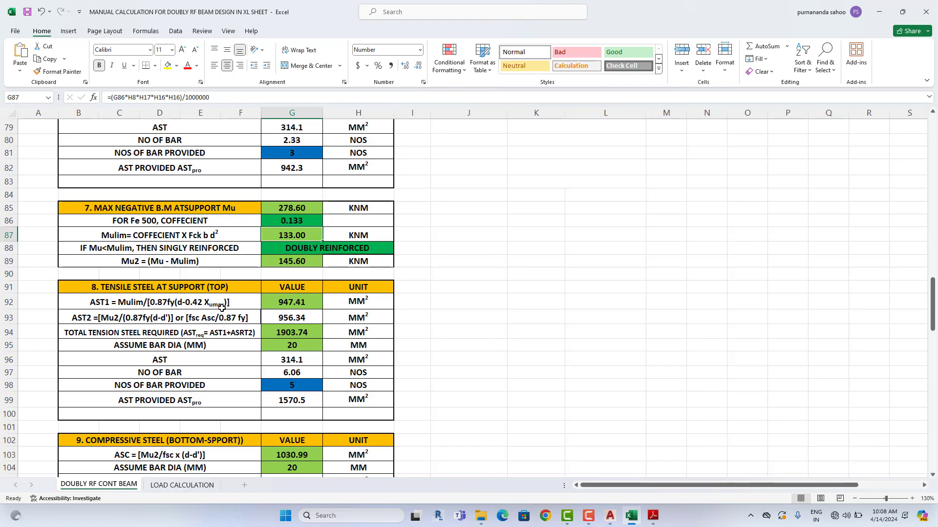
{"action": "scroll", "coordinate": [253, 276], "scroll_direction": "up", "scroll_amount": 7}
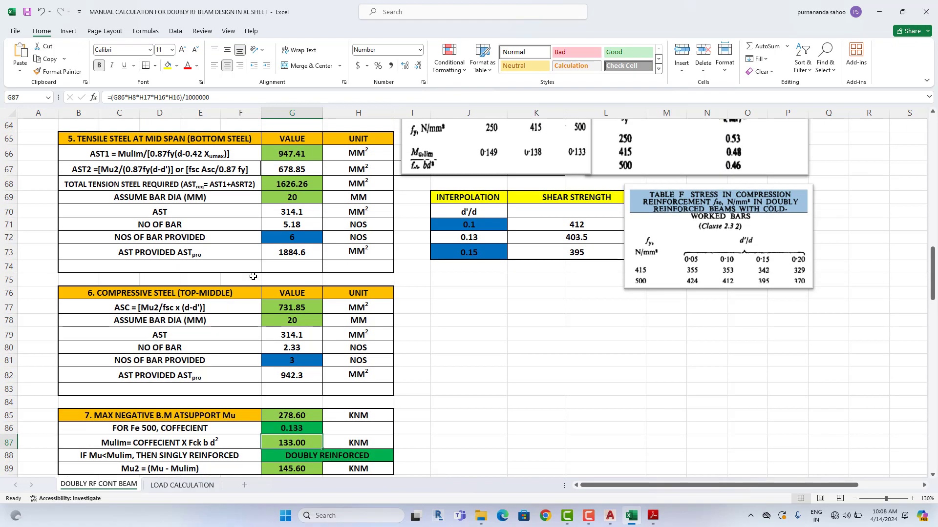
{"action": "scroll", "coordinate": [253, 276], "scroll_direction": "up", "scroll_amount": 2}
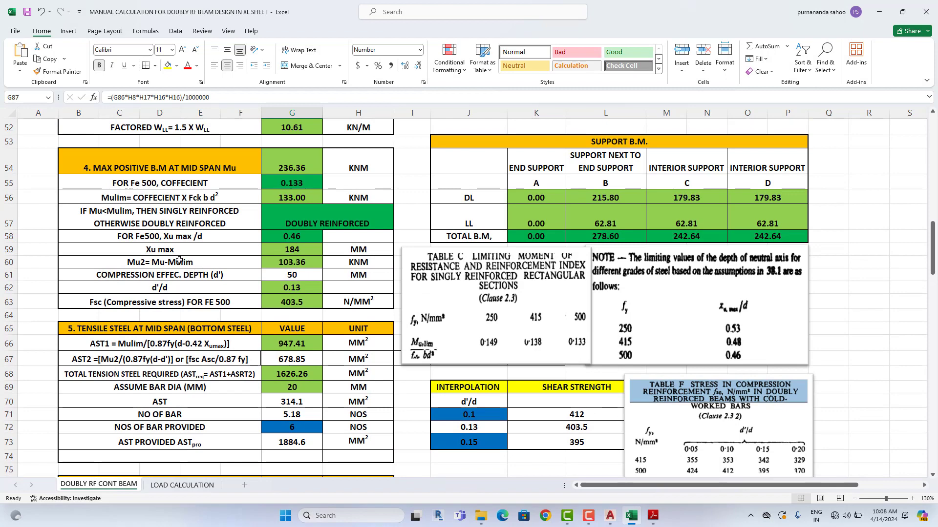
{"action": "left_click", "coordinate": [301, 250]}
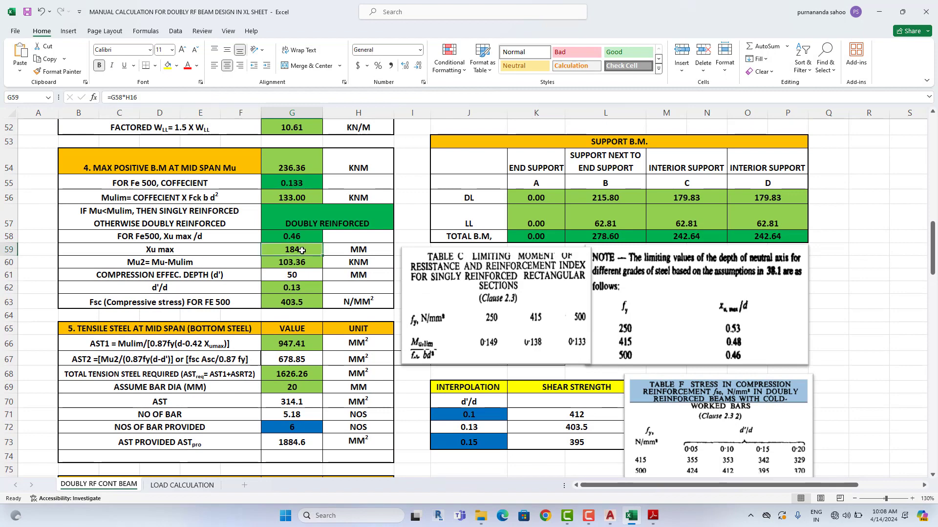
{"action": "scroll", "coordinate": [301, 250], "scroll_direction": "down", "scroll_amount": 11}
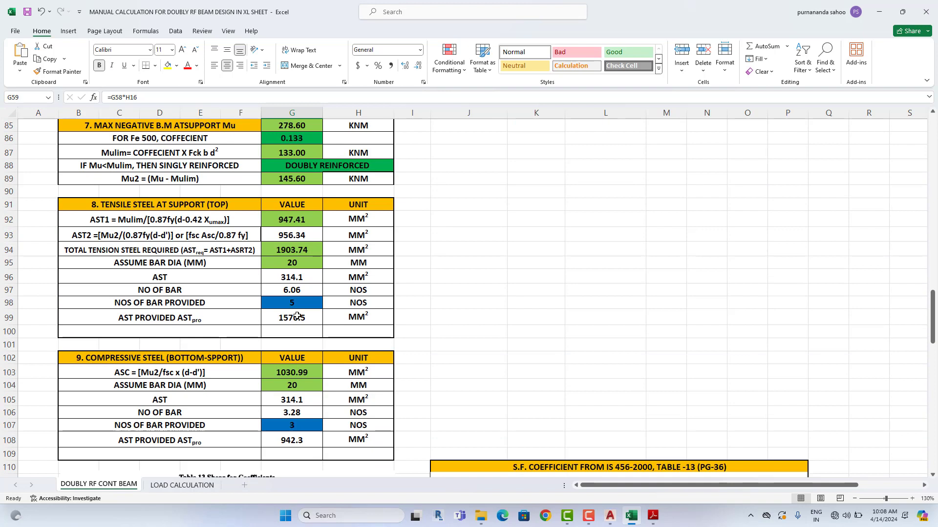
{"action": "left_click", "coordinate": [308, 220]}
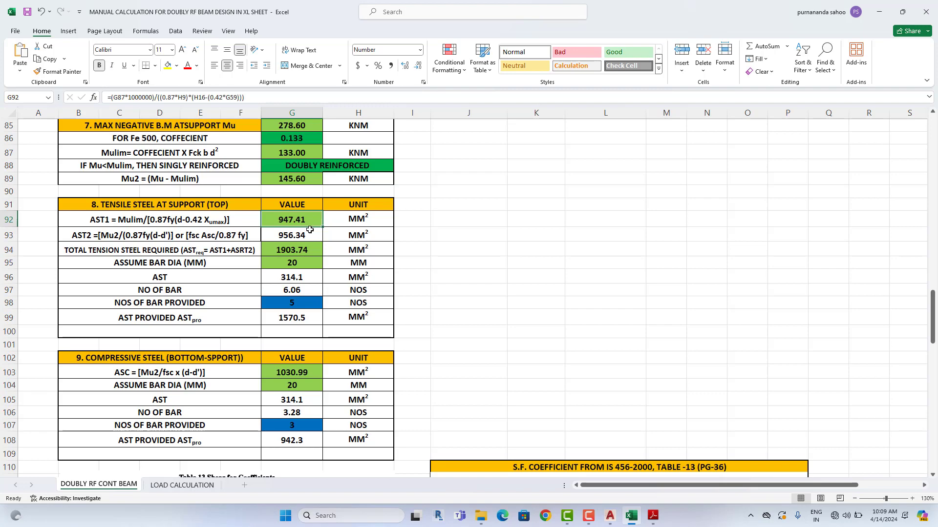
{"action": "scroll", "coordinate": [309, 230], "scroll_direction": "up", "scroll_amount": 1}
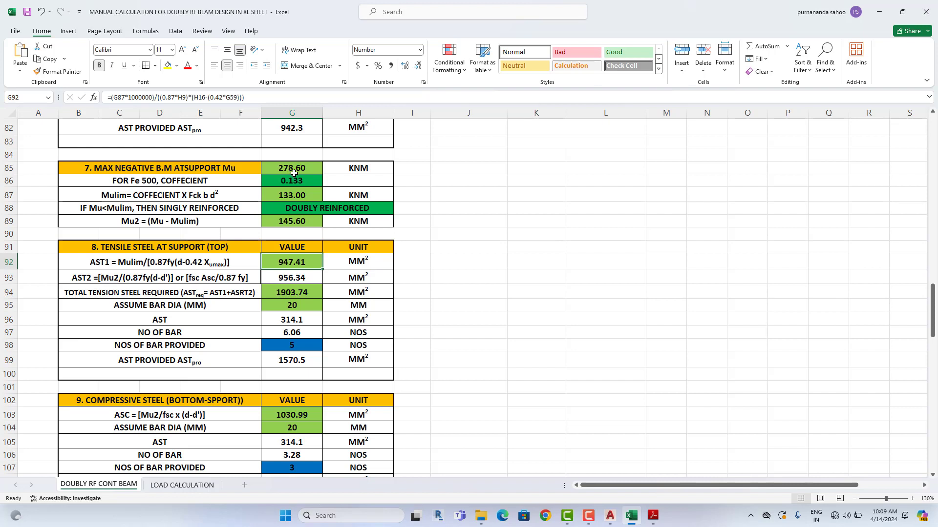
{"action": "left_click", "coordinate": [312, 280]}
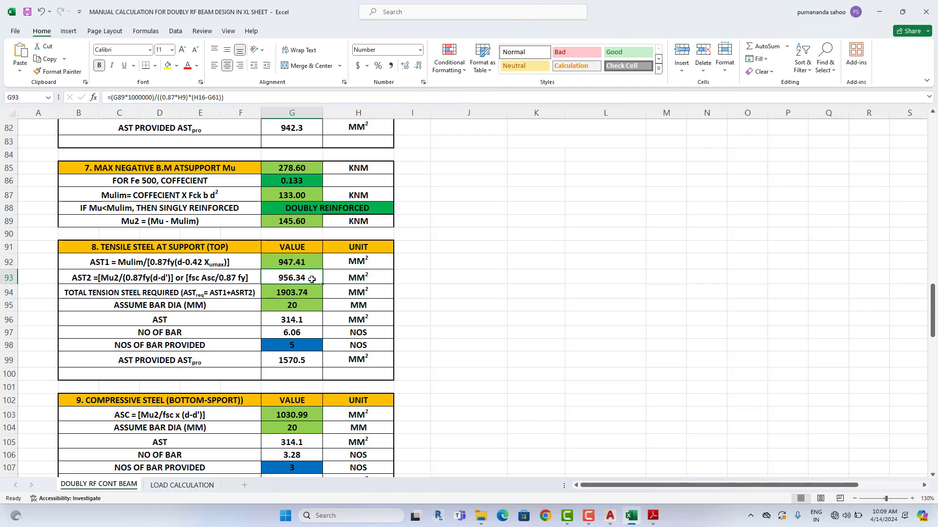
Step: Compare section 7's maximum negative moment and section 4's maximum positive moment with the support and span B.M. tables
{"action": "scroll", "coordinate": [311, 283], "scroll_direction": "up", "scroll_amount": 1}
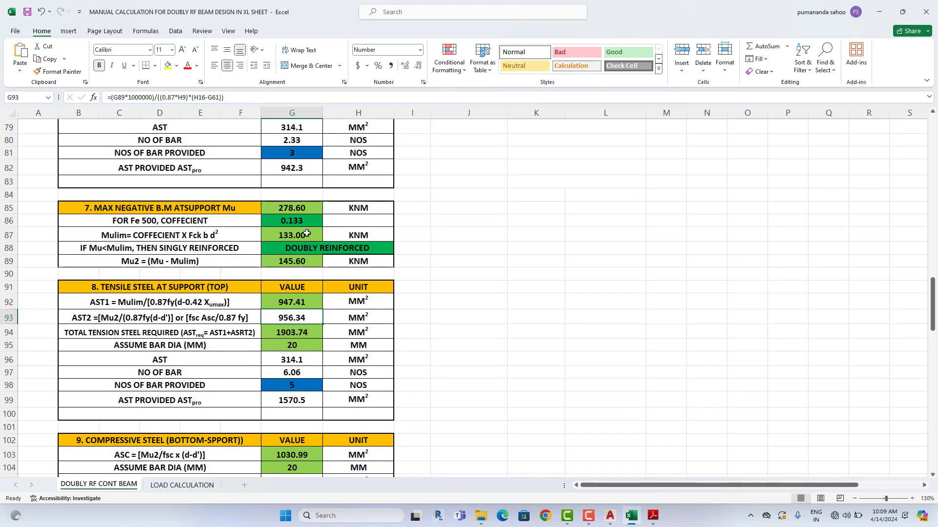
{"action": "left_click", "coordinate": [301, 204]}
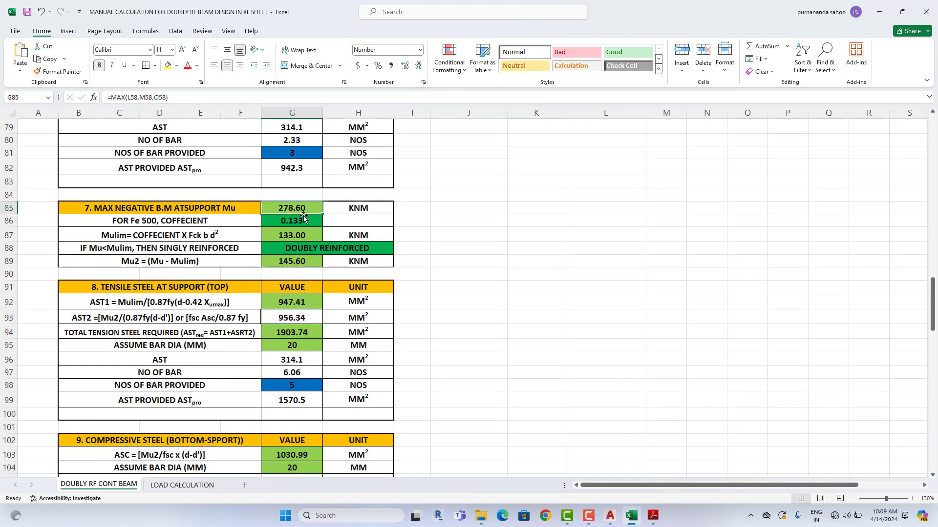
{"action": "scroll", "coordinate": [303, 217], "scroll_direction": "up", "scroll_amount": 9}
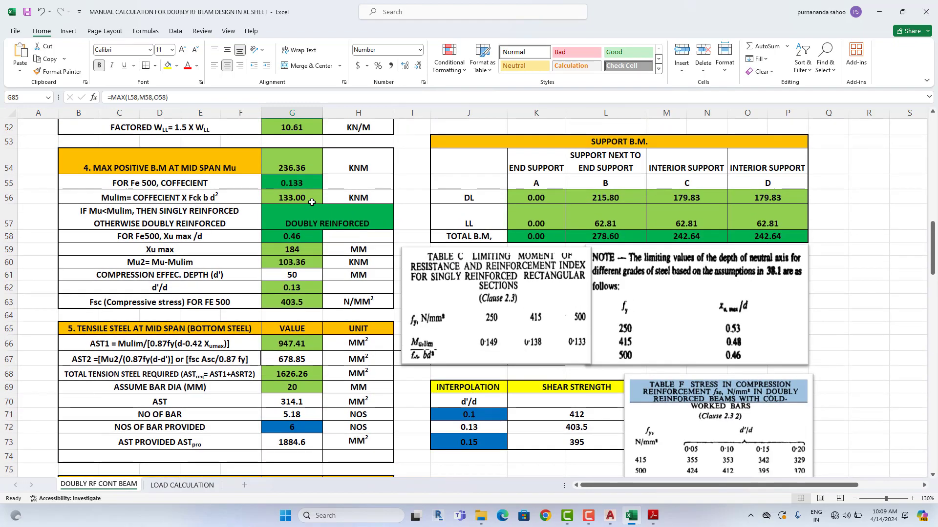
{"action": "left_click", "coordinate": [305, 170]}
{"action": "scroll", "coordinate": [513, 271], "scroll_direction": "up", "scroll_amount": 5}
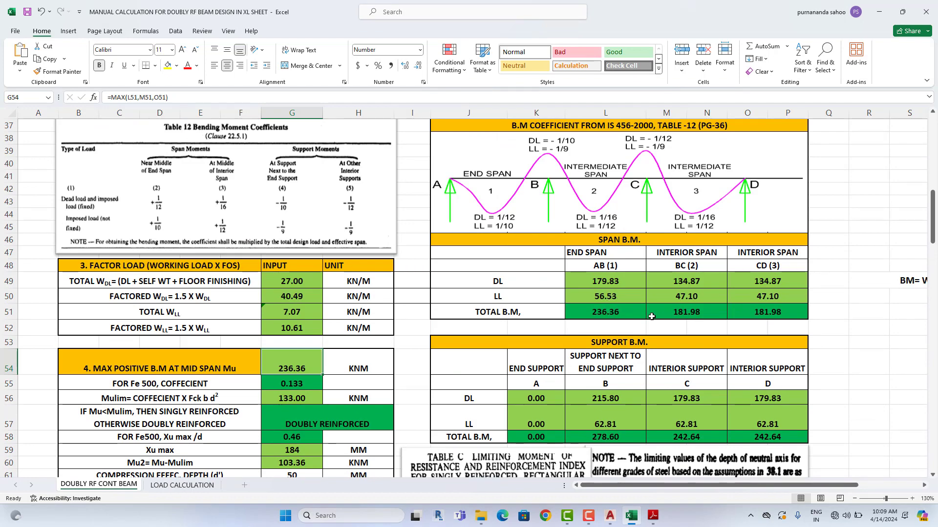
{"action": "scroll", "coordinate": [650, 315], "scroll_direction": "down", "scroll_amount": 3}
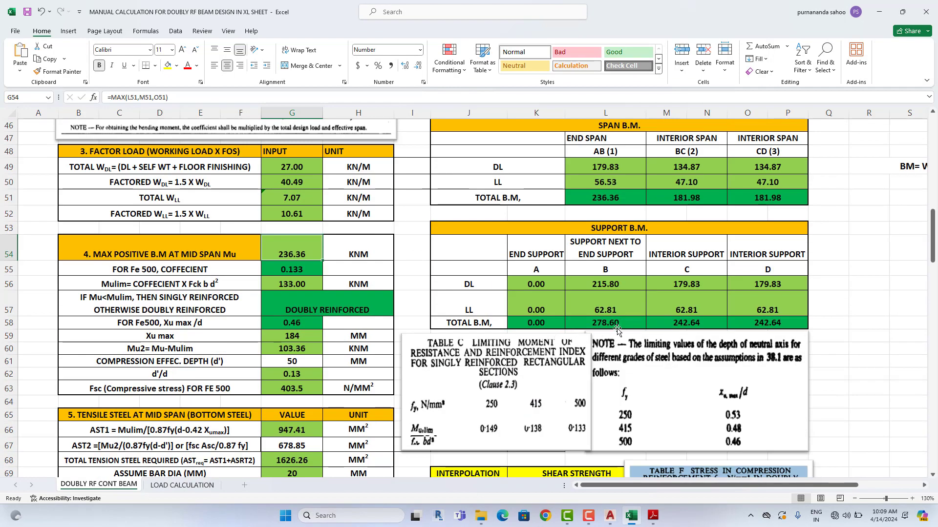
{"action": "scroll", "coordinate": [404, 334], "scroll_direction": "down", "scroll_amount": 10}
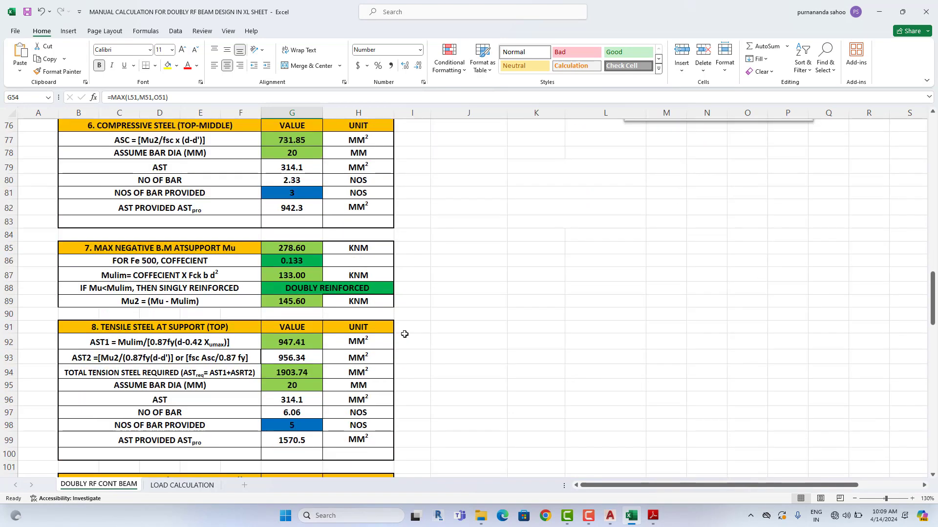
Step: Examine section 8's AST2, total tension steel, assumed bar diameter, single-bar AST and number-of-bars cells
{"action": "scroll", "coordinate": [404, 335], "scroll_direction": "down", "scroll_amount": 1}
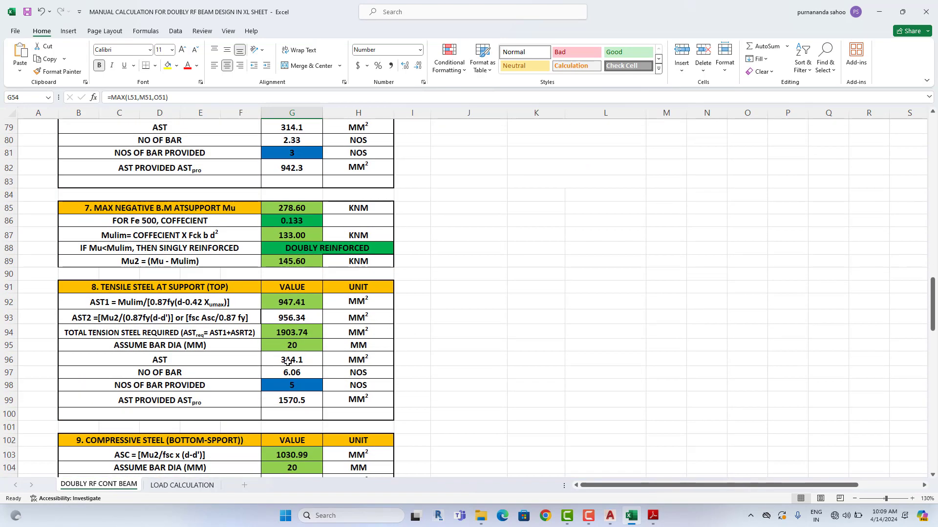
{"action": "left_click", "coordinate": [298, 319]}
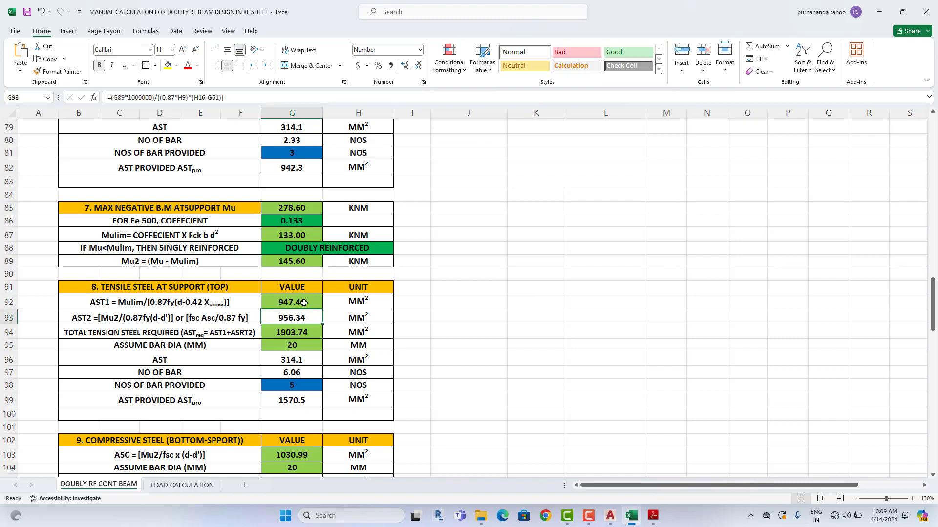
{"action": "left_click", "coordinate": [312, 335]}
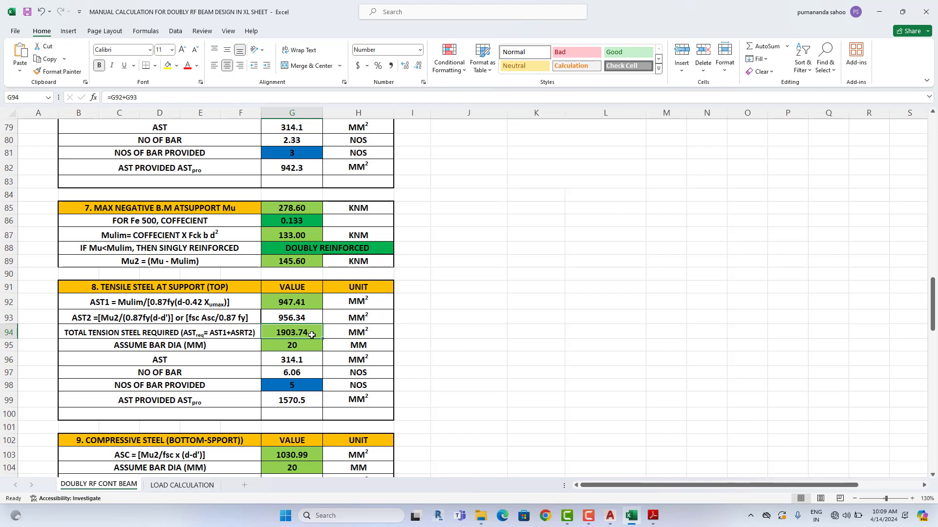
{"action": "left_click", "coordinate": [305, 303]}
{"action": "left_click", "coordinate": [307, 316]}
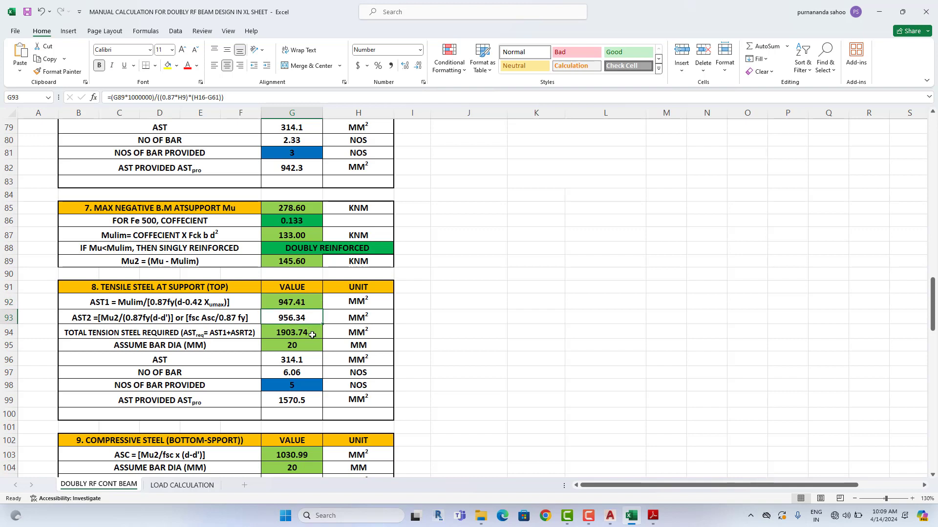
{"action": "left_click", "coordinate": [312, 335]}
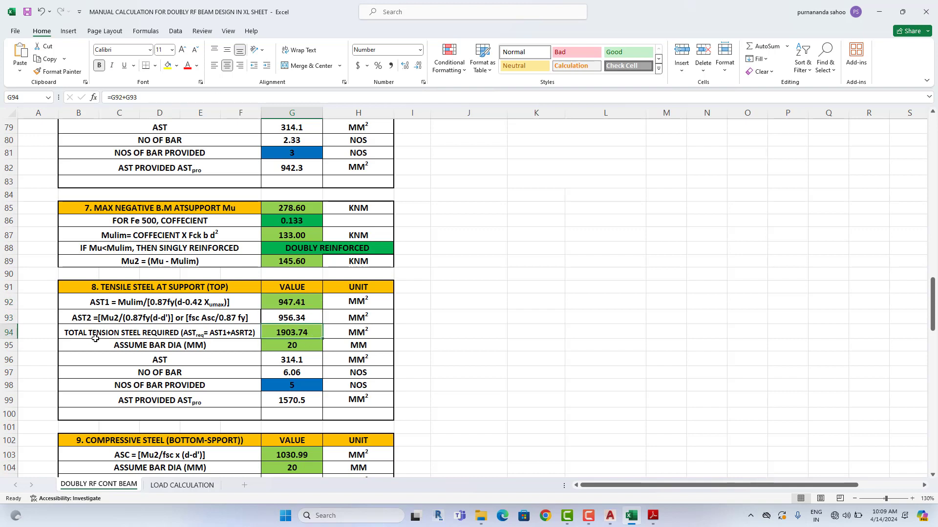
{"action": "left_click", "coordinate": [312, 351]}
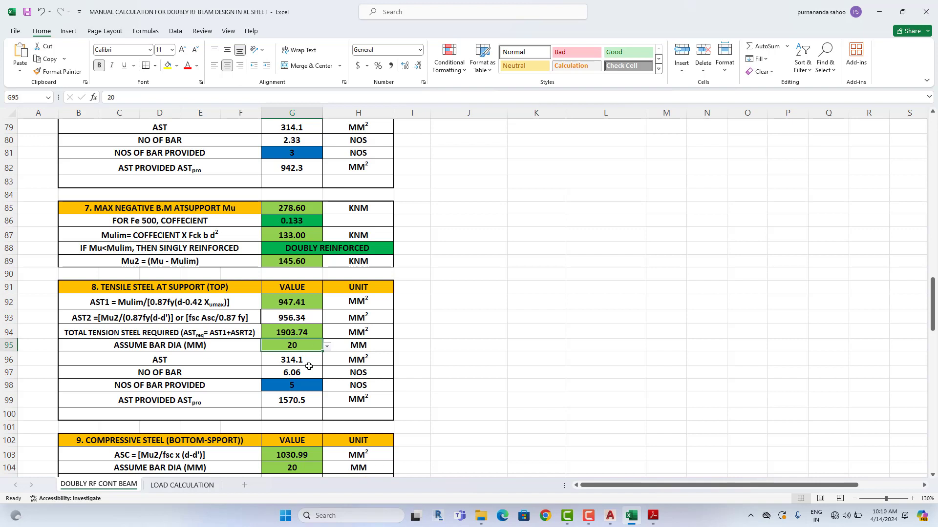
{"action": "left_click", "coordinate": [309, 364]}
{"action": "left_click", "coordinate": [308, 375]}
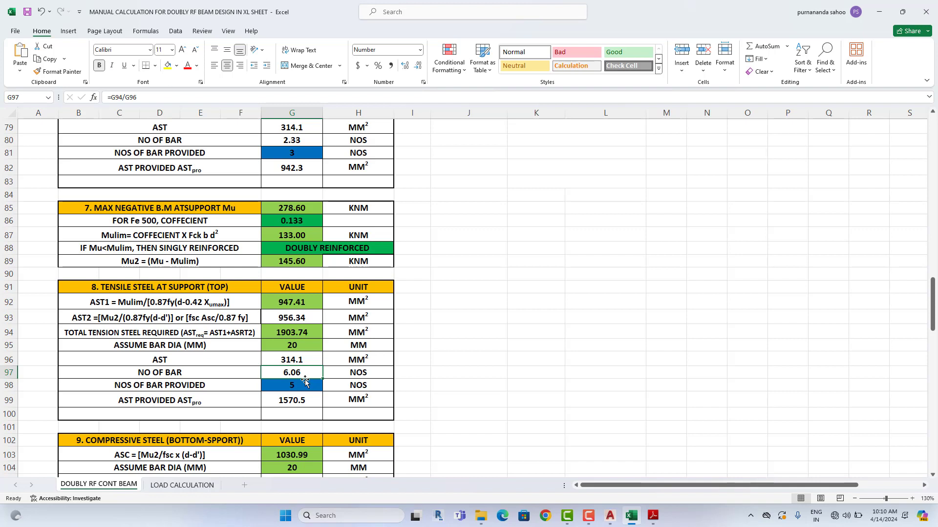
Step: Try 6 as section 8's number of bars provided, and raise it to 7
{"action": "left_click", "coordinate": [302, 388]}
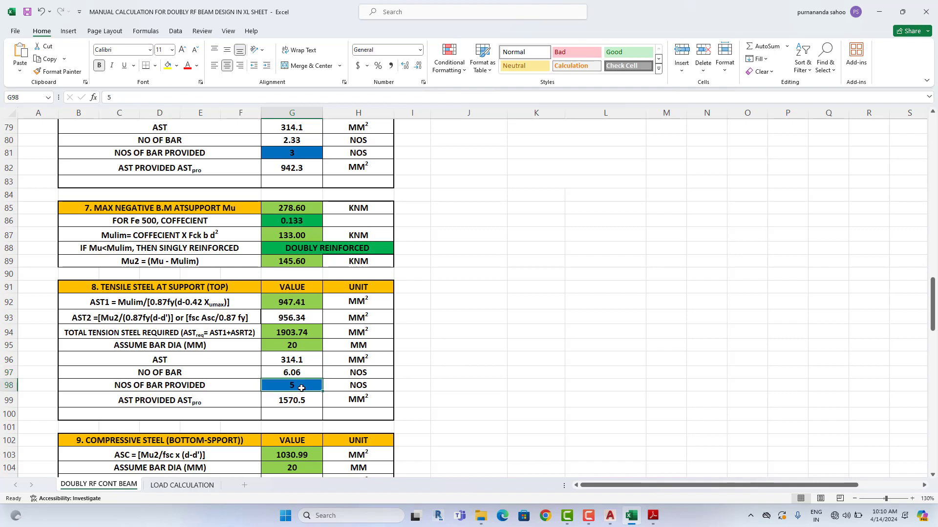
{"action": "type", "text": "6"}
{"action": "key", "text": "Return"}
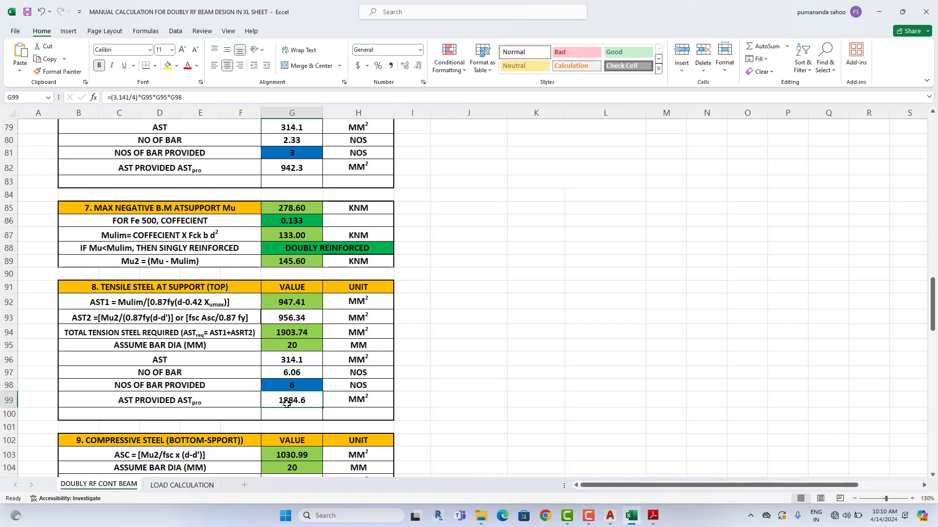
{"action": "left_click", "coordinate": [304, 386]}
{"action": "type", "text": "7"}
{"action": "key", "text": "Return"}
Step: Switch to AutoCAD and copy the 20Ø-3NOS text from the top compression zone label
{"action": "left_click", "coordinate": [610, 516]}
{"action": "scroll", "coordinate": [177, 228], "scroll_direction": "up", "scroll_amount": 5}
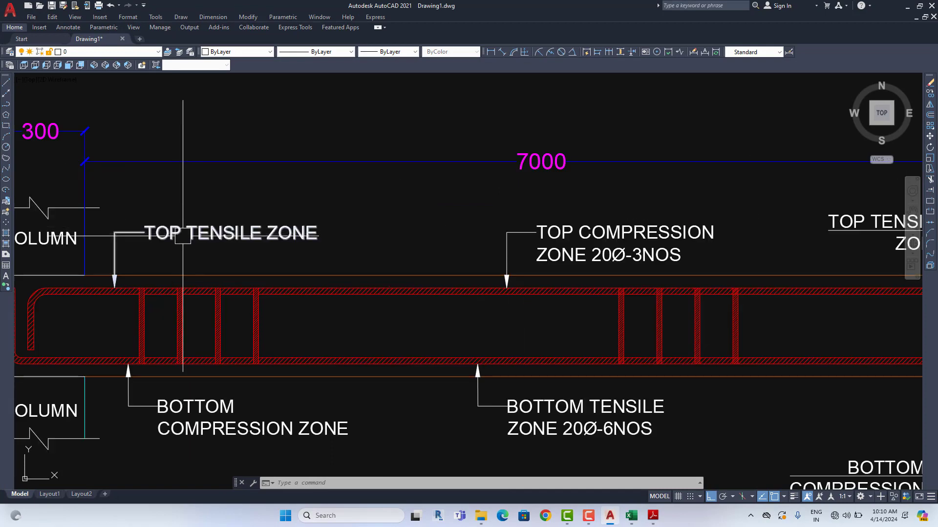
{"action": "scroll", "coordinate": [188, 230], "scroll_direction": "down", "scroll_amount": 3}
{"action": "left_click", "coordinate": [483, 239]}
{"action": "double_click", "coordinate": [512, 254]}
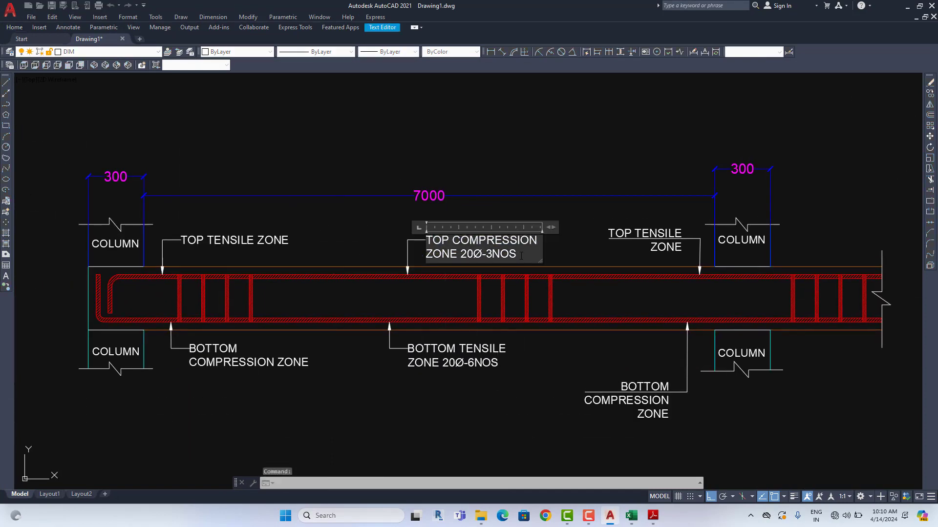
{"action": "left_click_drag", "start_coordinate": [517, 254], "coordinate": [469, 258]}
{"action": "key", "text": "ctrl+c"}
{"action": "left_click", "coordinate": [529, 273]}
Step: Paste the copied 20Ø-3NOS text after TOP TENSILE ZONE in the label at the beam's left support
{"action": "left_click", "coordinate": [268, 239]}
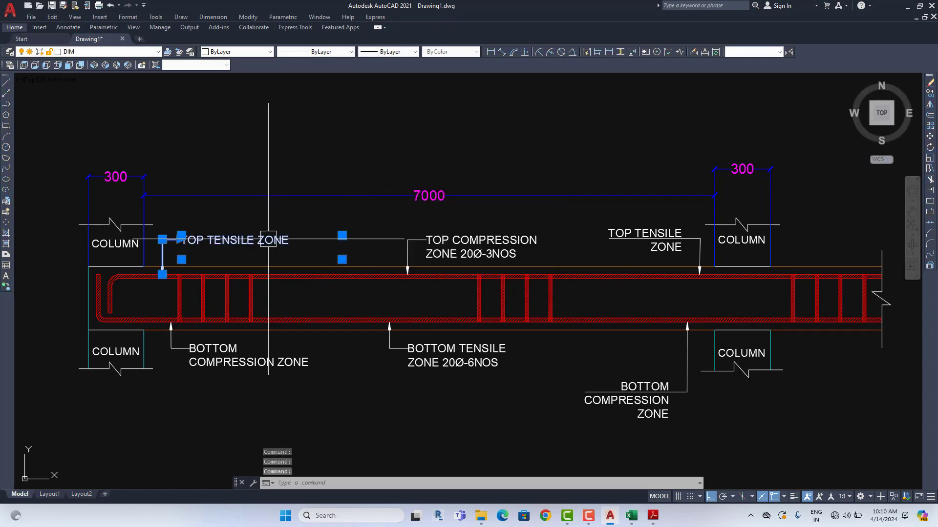
{"action": "double_click", "coordinate": [269, 239]}
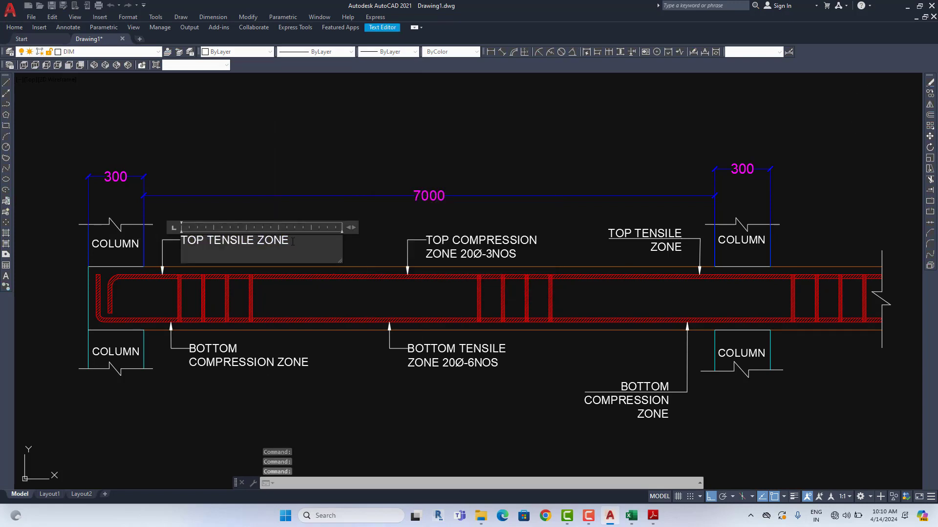
{"action": "key", "text": "ctrl+v"}
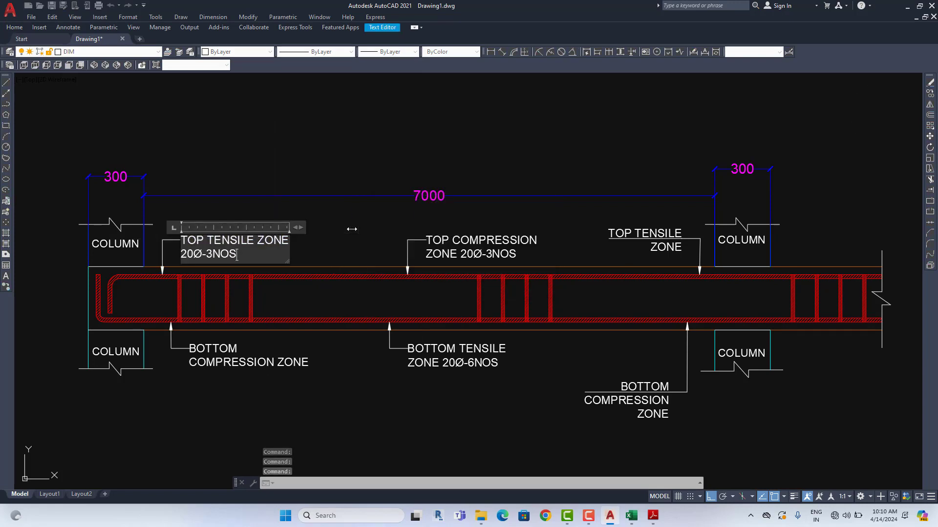
{"action": "left_click", "coordinate": [404, 303]}
Step: Switch to Excel and check section 8's number of bars provided
{"action": "left_click", "coordinate": [653, 516]}
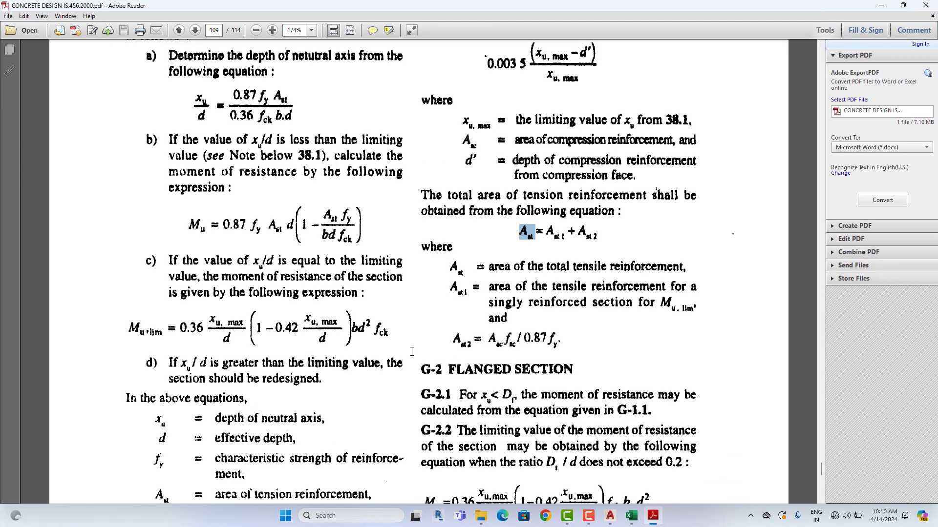
{"action": "left_click", "coordinate": [653, 516]}
{"action": "left_click", "coordinate": [631, 515]}
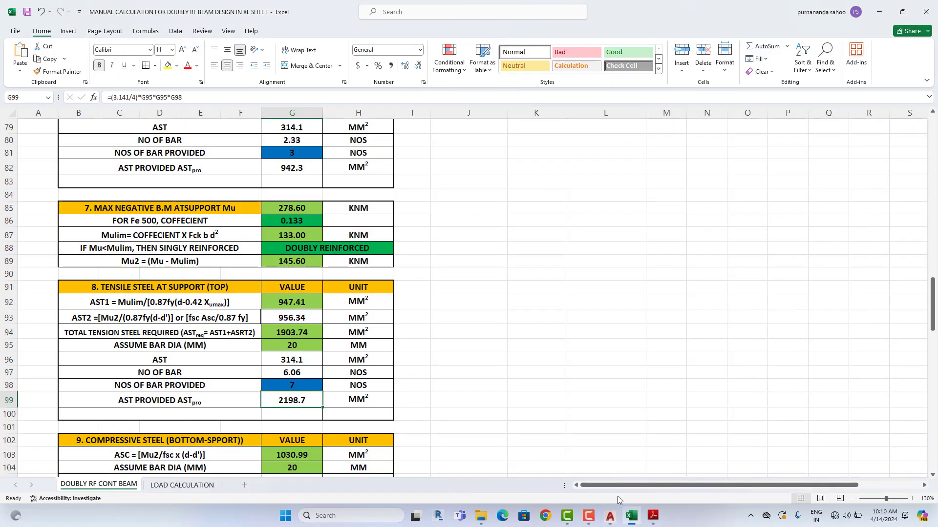
{"action": "left_click", "coordinate": [302, 386]}
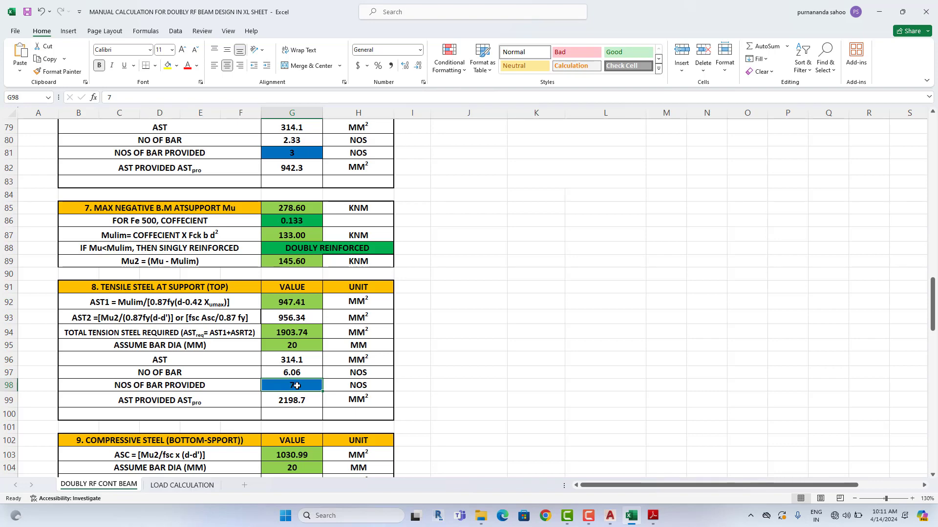
Step: Switch to AutoCAD and change the bar note in the left support's top tensile zone label to 20Ø-7NOS
{"action": "left_click", "coordinate": [608, 517]}
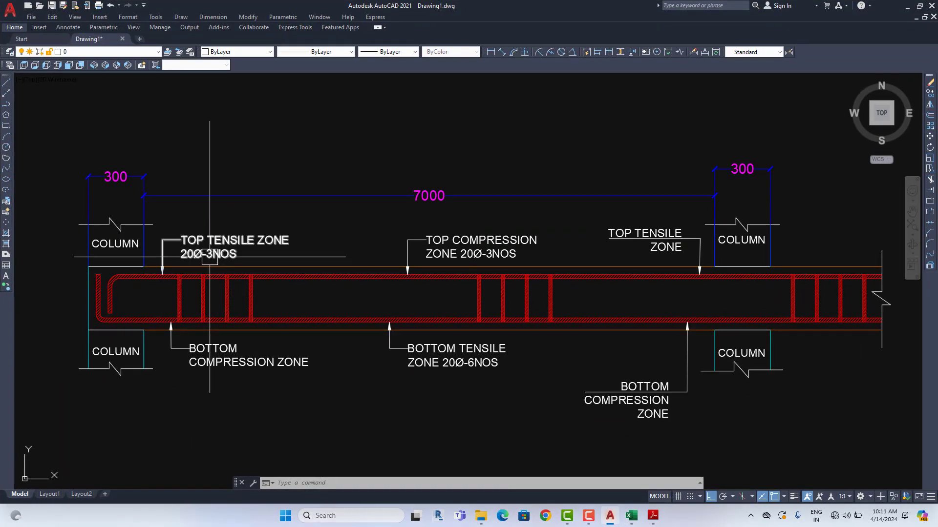
{"action": "double_click", "coordinate": [210, 256]}
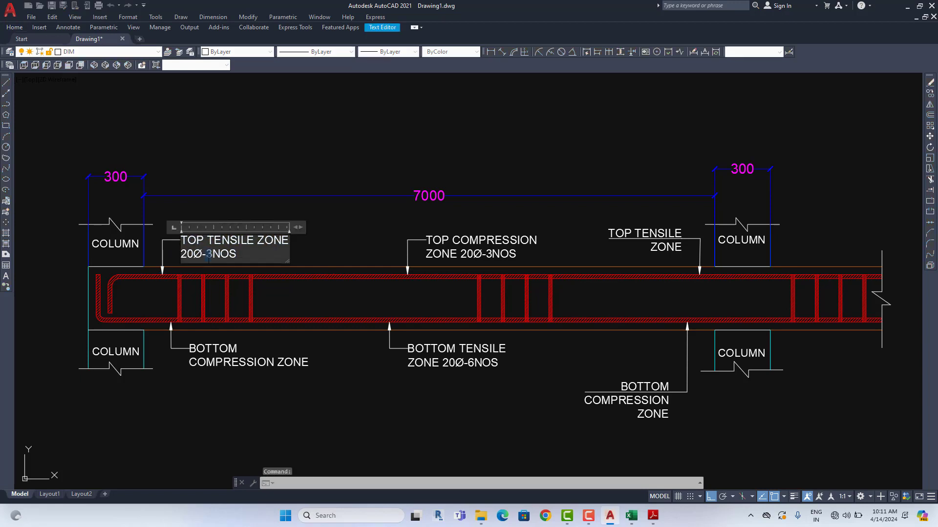
{"action": "left_click", "coordinate": [252, 209]}
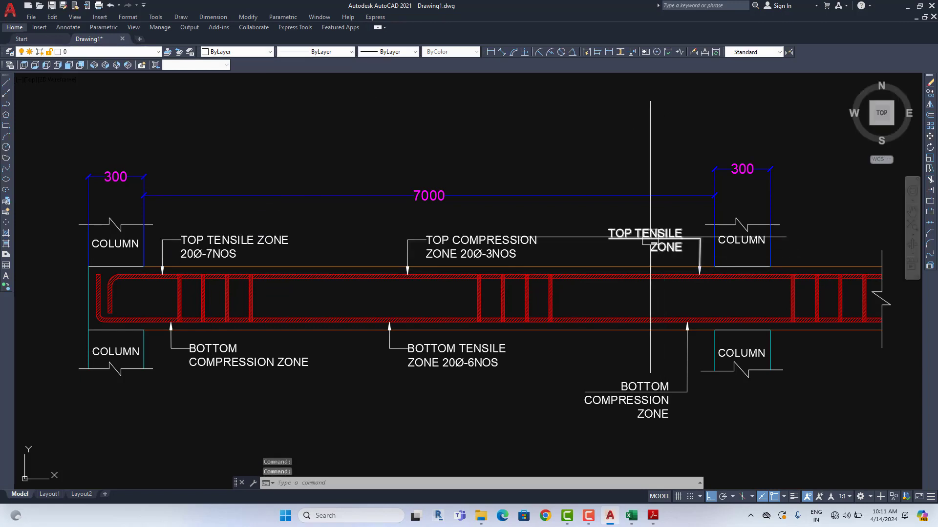
Step: Copy the 20Ø-7NOS text from the left support's top tensile zone label and dismiss the copy warning
{"action": "left_click", "coordinate": [219, 249]}
{"action": "double_click", "coordinate": [219, 248]}
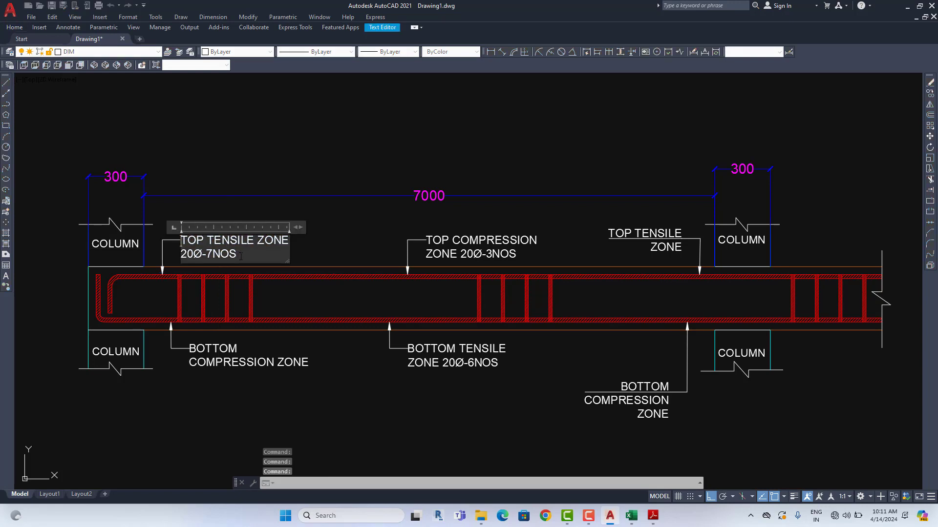
{"action": "left_click_drag", "start_coordinate": [237, 253], "coordinate": [187, 254]}
{"action": "key", "text": "ctrl+c"}
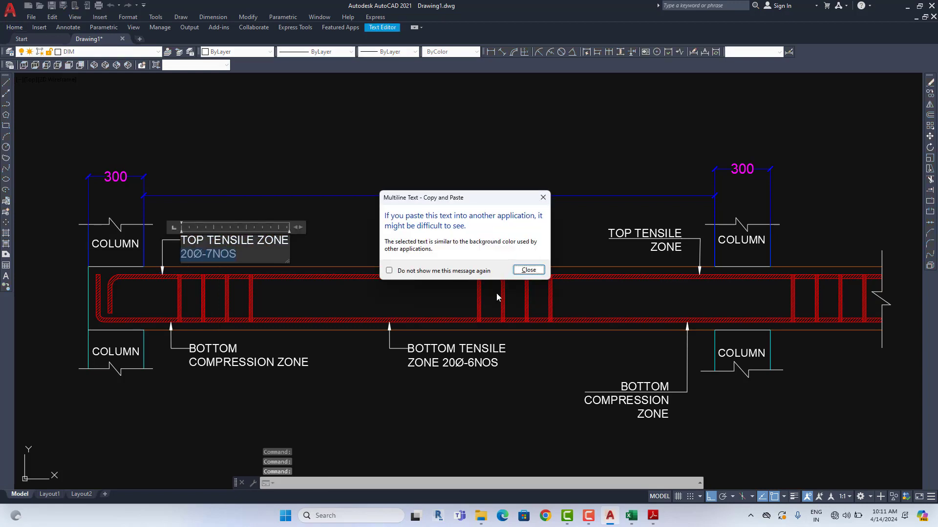
{"action": "left_click", "coordinate": [527, 271]}
{"action": "left_click", "coordinate": [577, 240]}
Step: Add 20Ø-7NOS on a new line of the right support's top tensile zone label and widen its text box to fit TOP TENSILE ZONE on one line
{"action": "left_click", "coordinate": [679, 239]}
{"action": "double_click", "coordinate": [681, 247]}
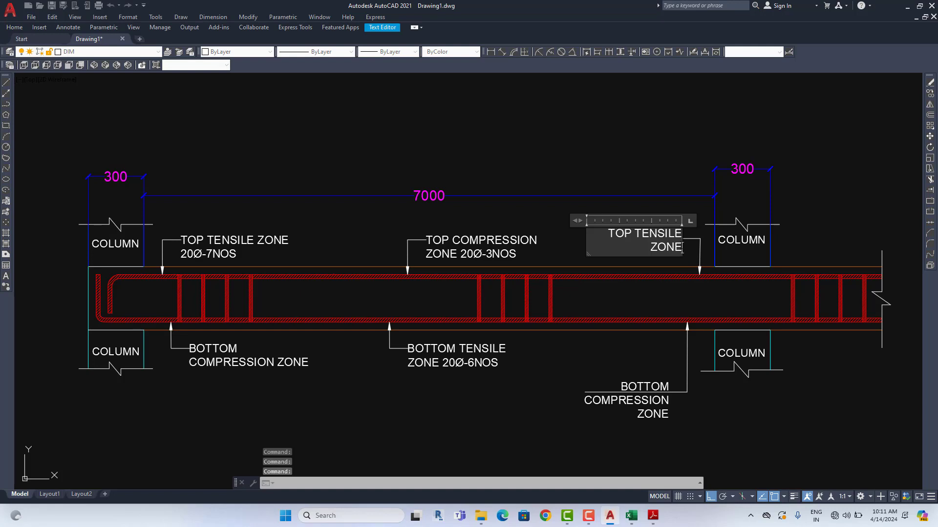
{"action": "key", "text": "Return"}
{"action": "key", "text": "ctrl+v"}
{"action": "left_click", "coordinate": [512, 263]}
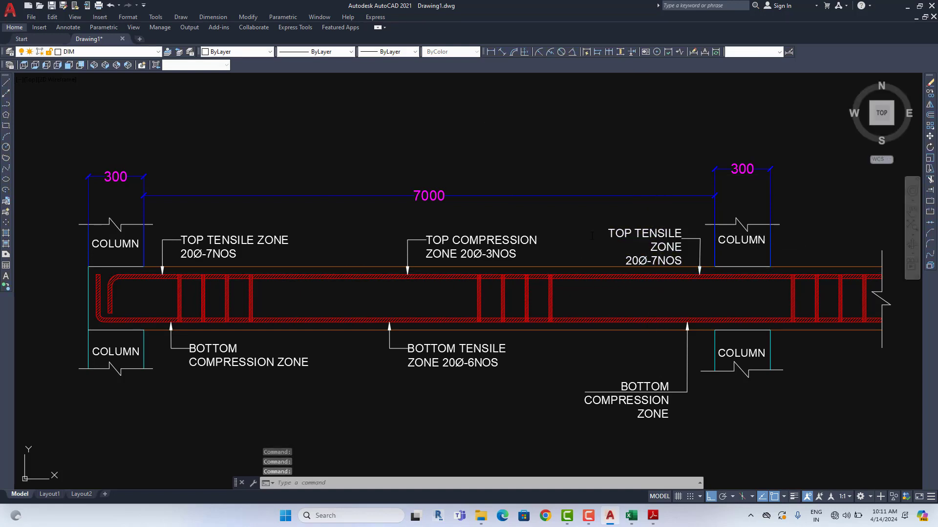
{"action": "double_click", "coordinate": [679, 249]}
{"action": "left_click_drag", "start_coordinate": [587, 222], "coordinate": [562, 222]}
{"action": "left_click", "coordinate": [556, 192]}
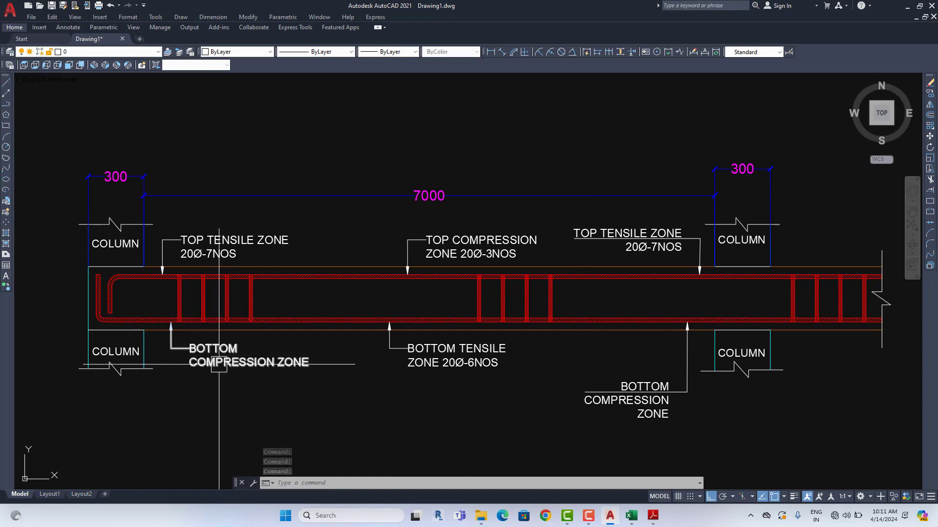
Step: Switch to Excel and examine section 9's ASC formula, tracing Mu2 to section 7 and Fsc to section 4
{"action": "left_click", "coordinate": [631, 515]}
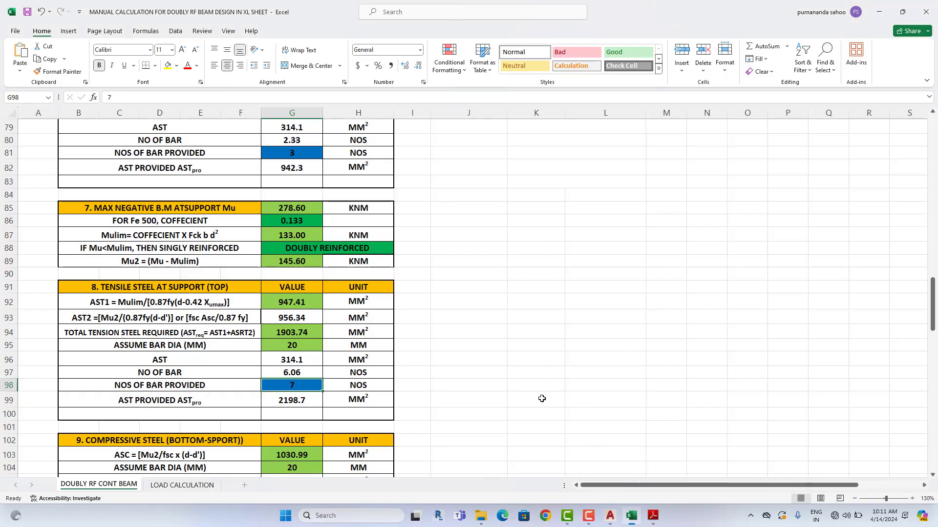
{"action": "scroll", "coordinate": [312, 378], "scroll_direction": "down", "scroll_amount": 4}
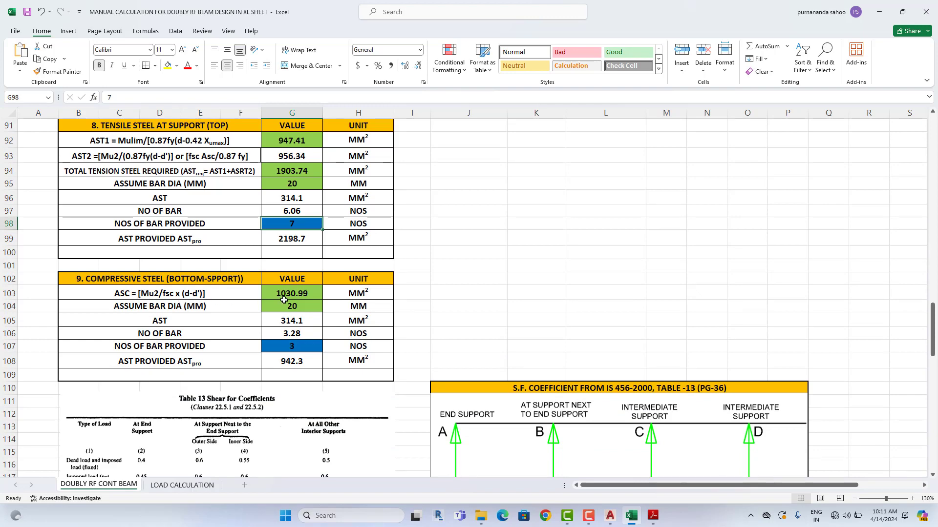
{"action": "left_click", "coordinate": [300, 293]}
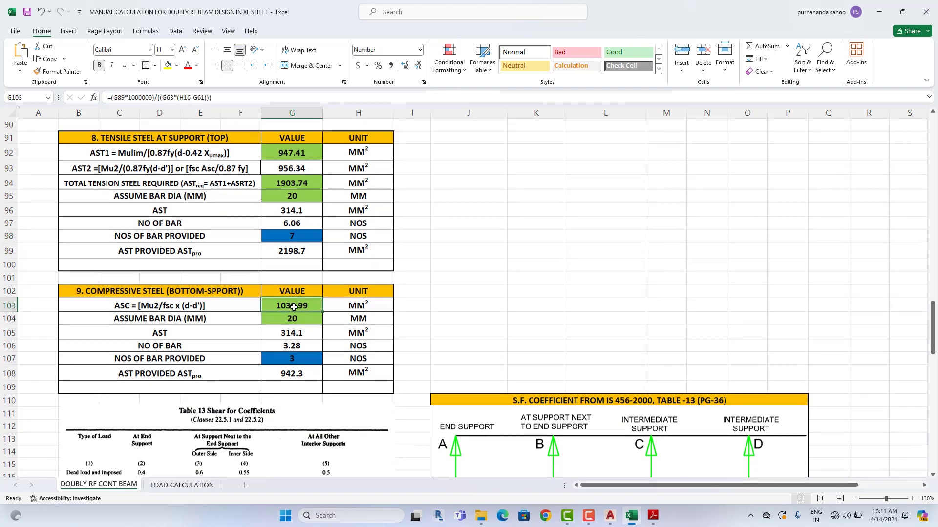
{"action": "scroll", "coordinate": [301, 296], "scroll_direction": "up", "scroll_amount": 3}
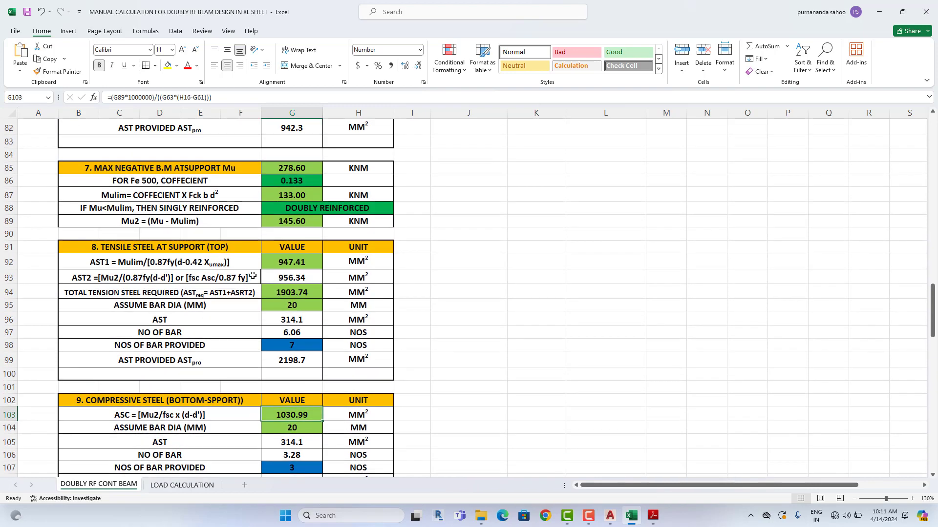
{"action": "left_click", "coordinate": [288, 222]}
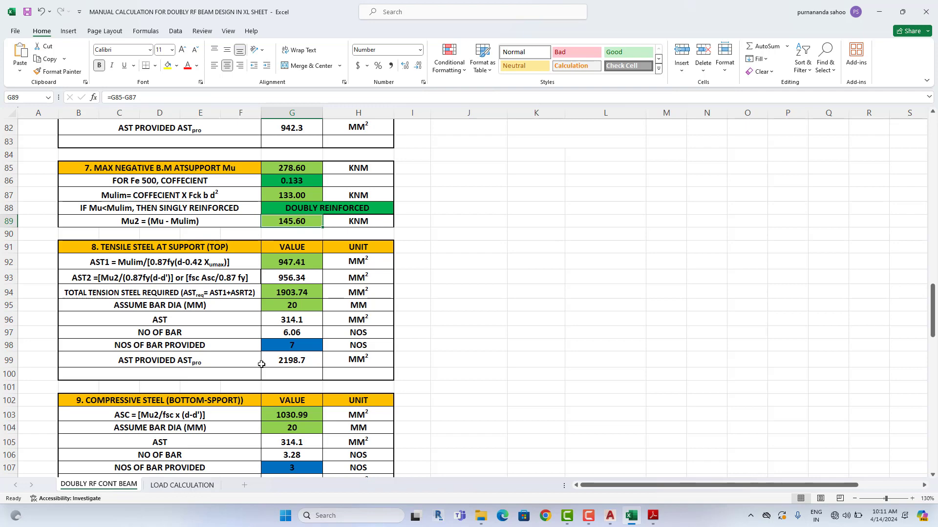
{"action": "scroll", "coordinate": [261, 364], "scroll_direction": "up", "scroll_amount": 6}
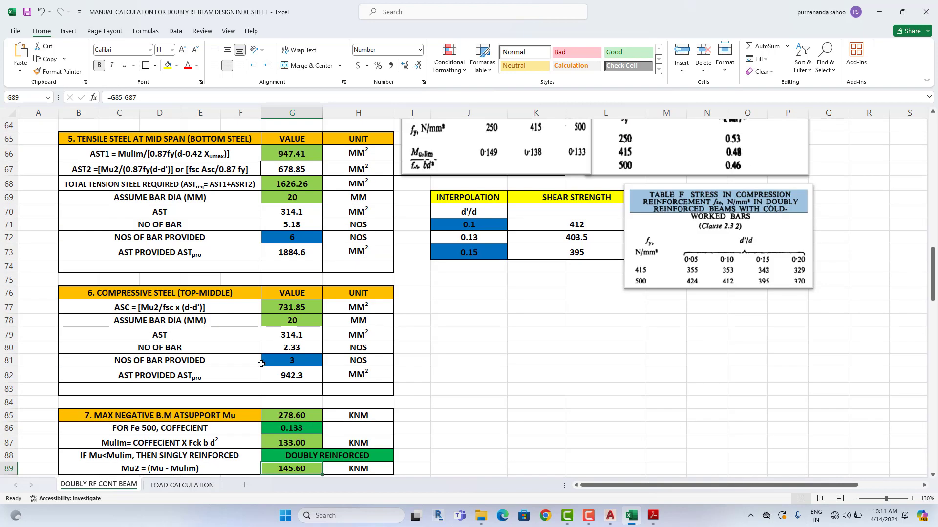
{"action": "scroll", "coordinate": [261, 363], "scroll_direction": "up", "scroll_amount": 2}
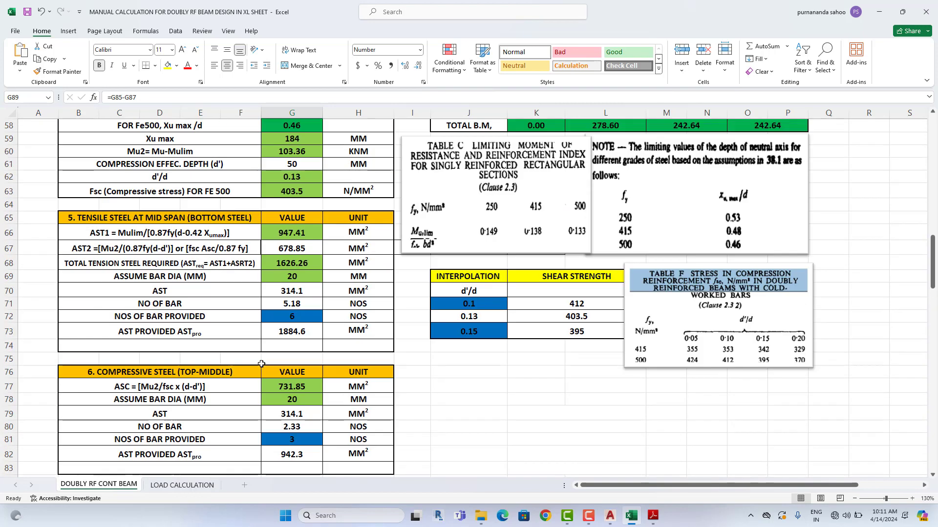
{"action": "left_click", "coordinate": [301, 193]}
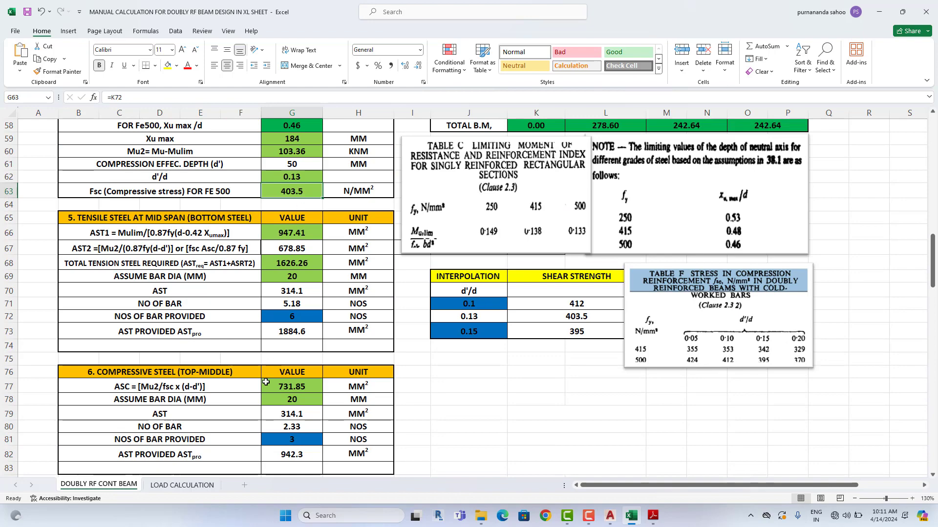
{"action": "scroll", "coordinate": [267, 382], "scroll_direction": "down", "scroll_amount": 6}
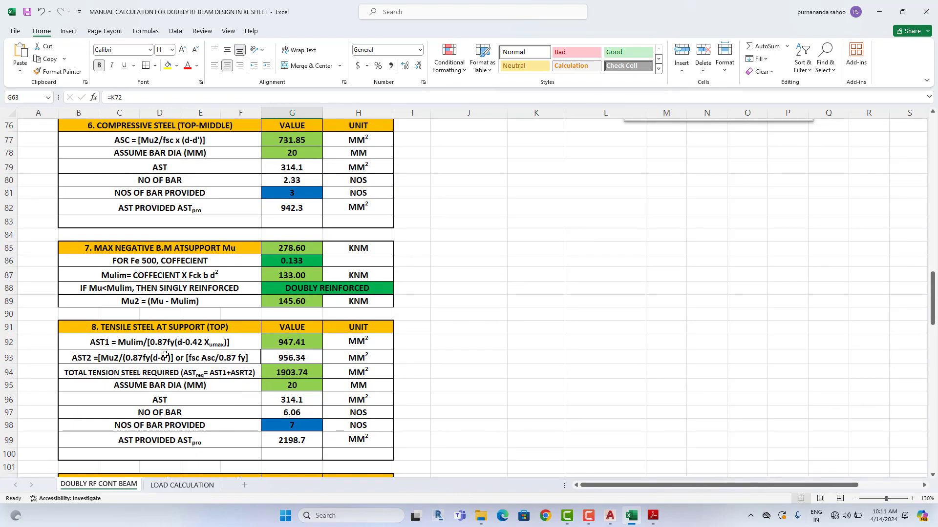
{"action": "scroll", "coordinate": [142, 381], "scroll_direction": "down", "scroll_amount": 3}
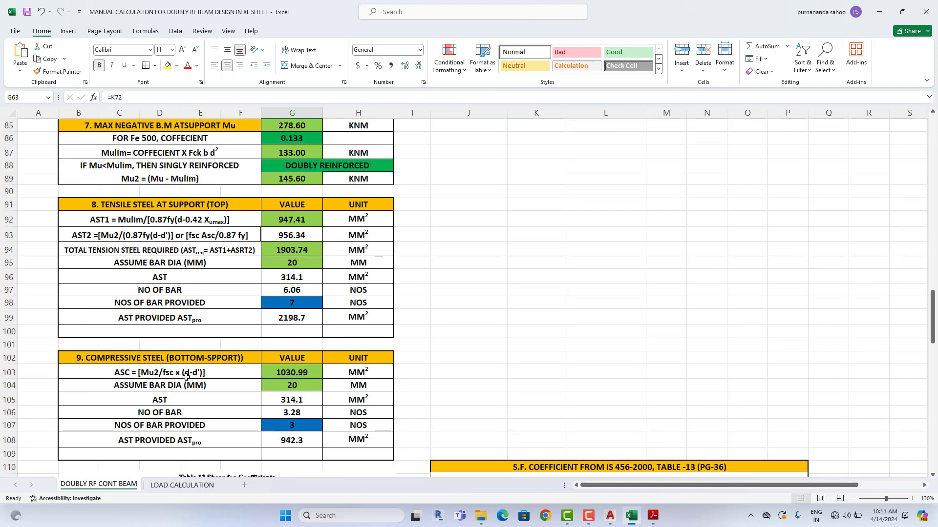
Step: Set section 9's number of bars provided to 4 and compare the required ASC with the steel area provided
{"action": "left_click", "coordinate": [316, 372]}
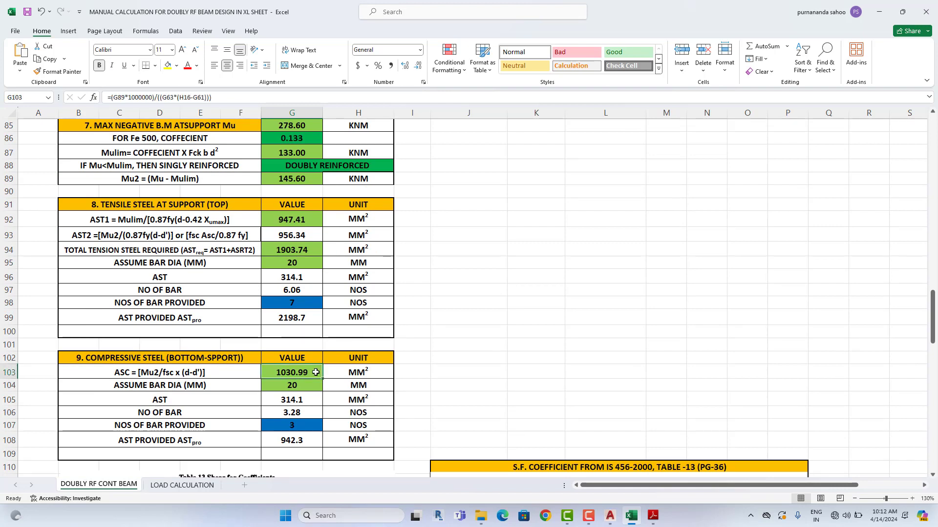
{"action": "left_click", "coordinate": [311, 386]}
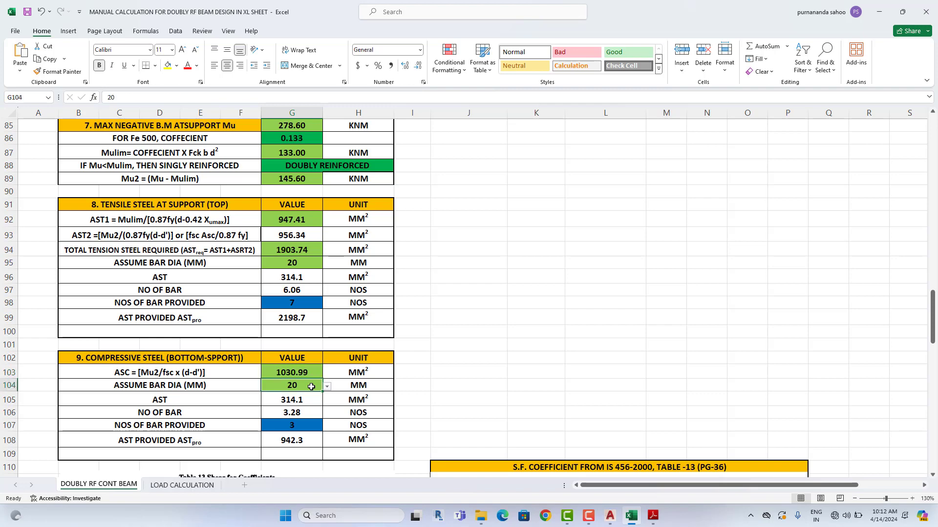
{"action": "scroll", "coordinate": [311, 387], "scroll_direction": "down", "scroll_amount": 1}
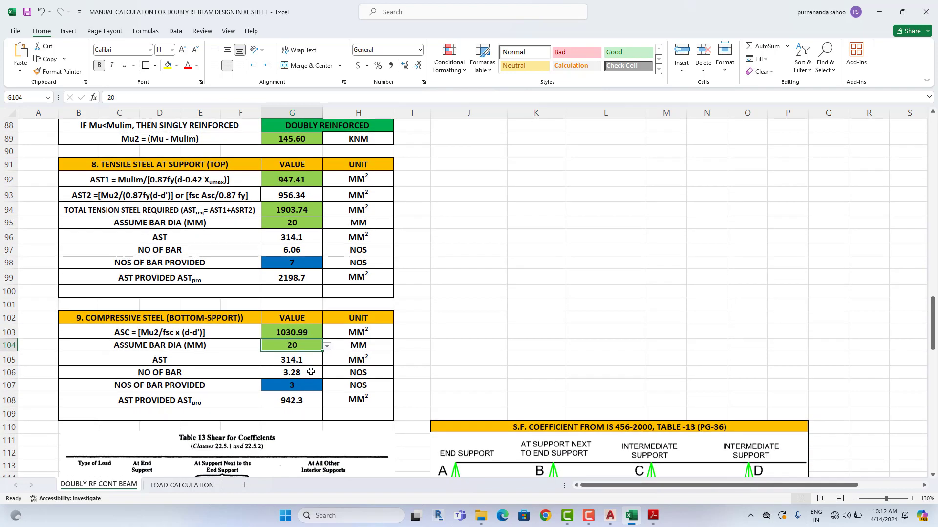
{"action": "left_click", "coordinate": [309, 388]}
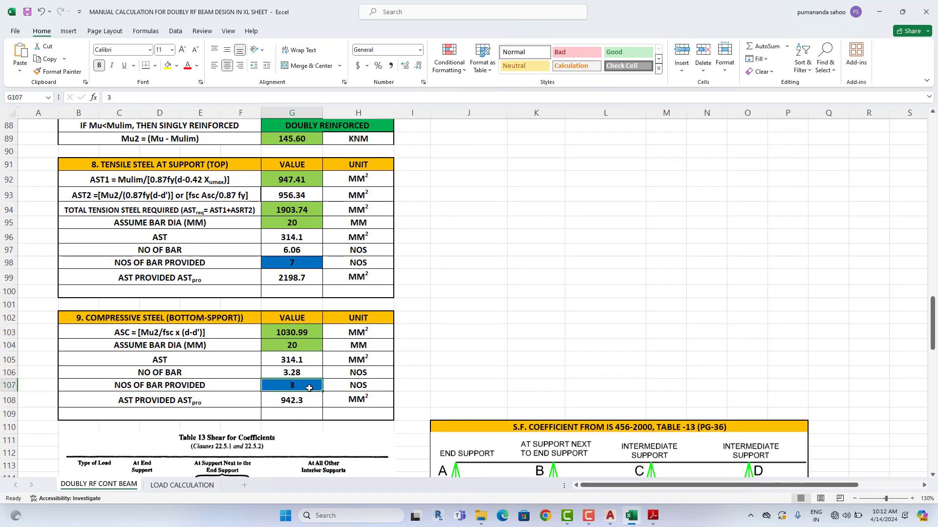
{"action": "type", "text": "4"}
{"action": "key", "text": "Return"}
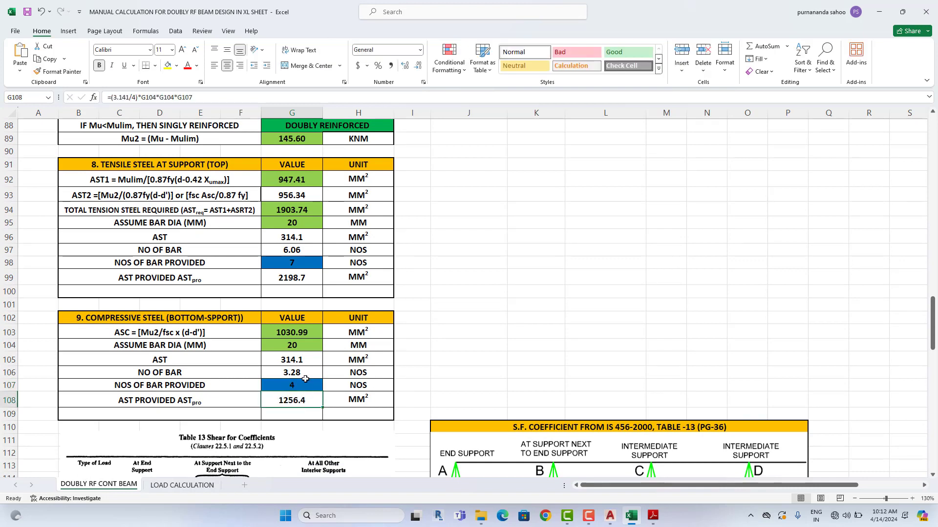
{"action": "left_click", "coordinate": [296, 336]}
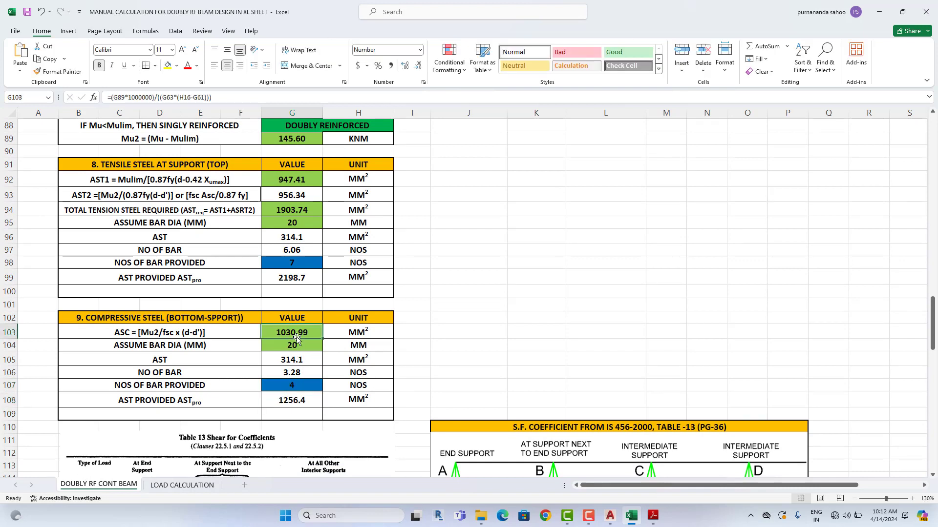
{"action": "left_click", "coordinate": [311, 404]}
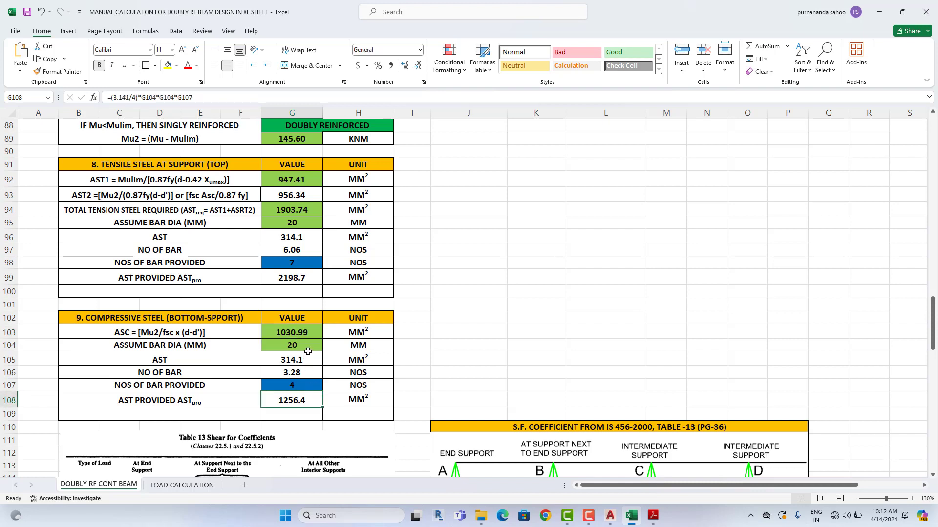
Step: Switch to AutoCAD, copy the 20Ø-6NOS text from the midspan bottom tensile zone label and dismiss the copy warning
{"action": "left_click", "coordinate": [610, 516]}
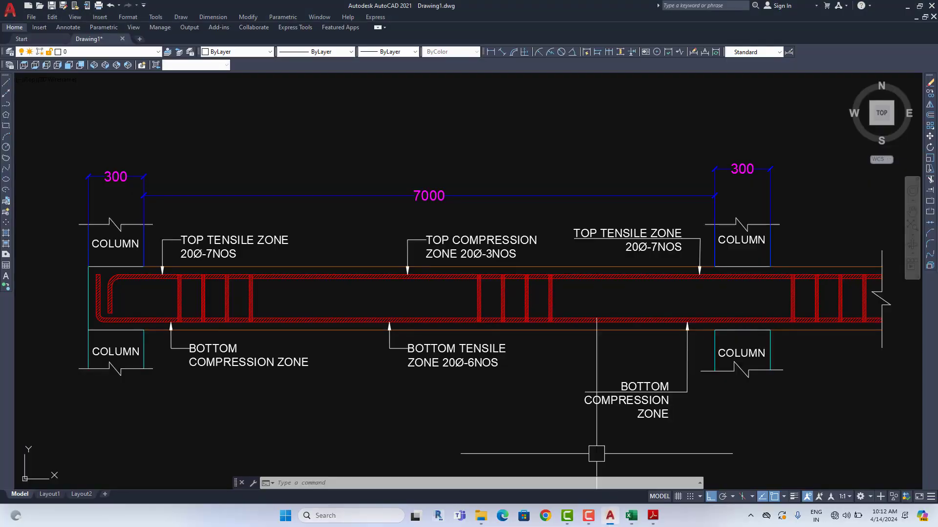
{"action": "left_click_drag", "start_coordinate": [312, 366], "coordinate": [352, 367]}
{"action": "left_click", "coordinate": [468, 365]}
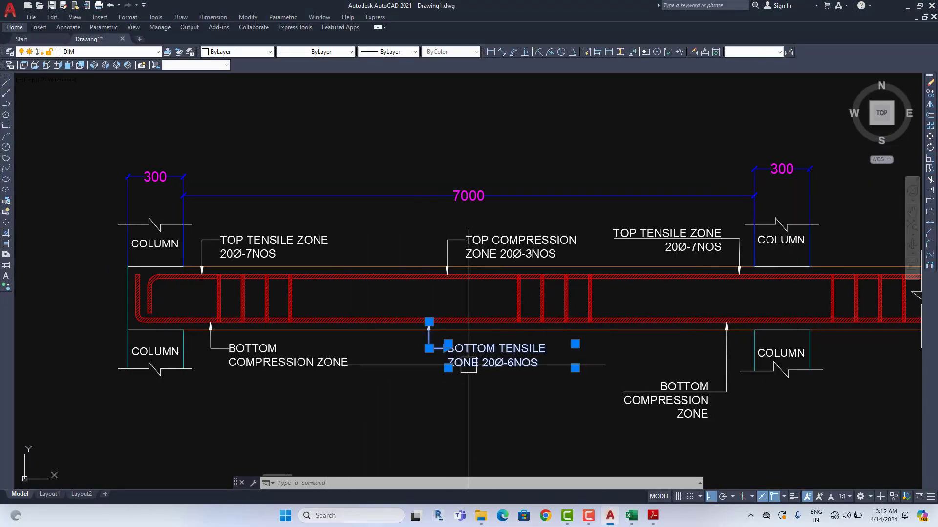
{"action": "double_click", "coordinate": [469, 364]}
{"action": "left_click_drag", "start_coordinate": [482, 364], "coordinate": [543, 366]}
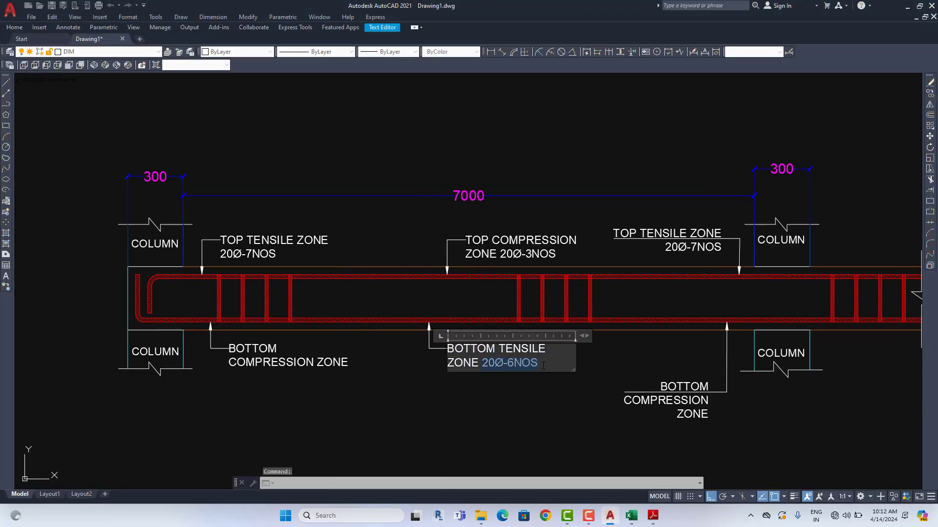
{"action": "key", "text": "ctrl+c"}
{"action": "left_click", "coordinate": [530, 273]}
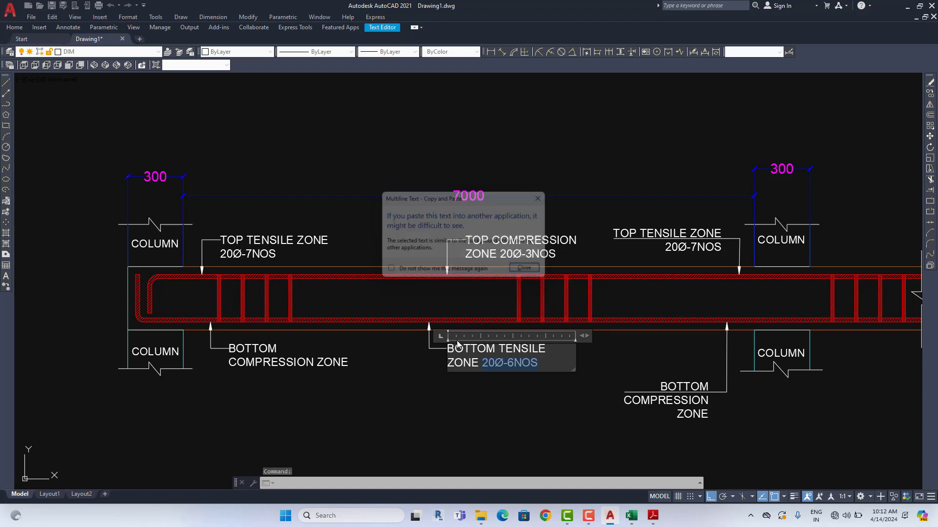
Step: Add 20Ø-4NOS on a new line of the left support's bottom compression zone label and after ZONE in the right support's label
{"action": "left_click", "coordinate": [341, 365]}
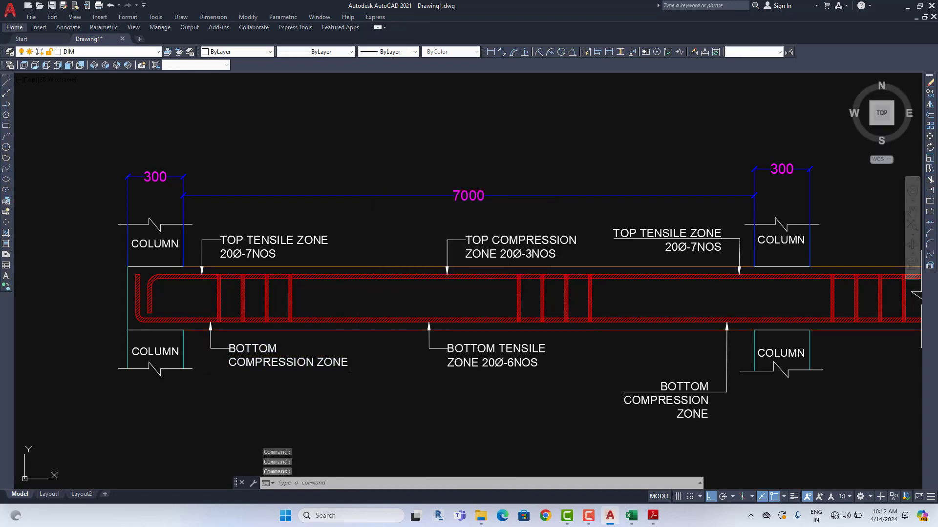
{"action": "double_click", "coordinate": [344, 365]}
{"action": "key", "text": "Return"}
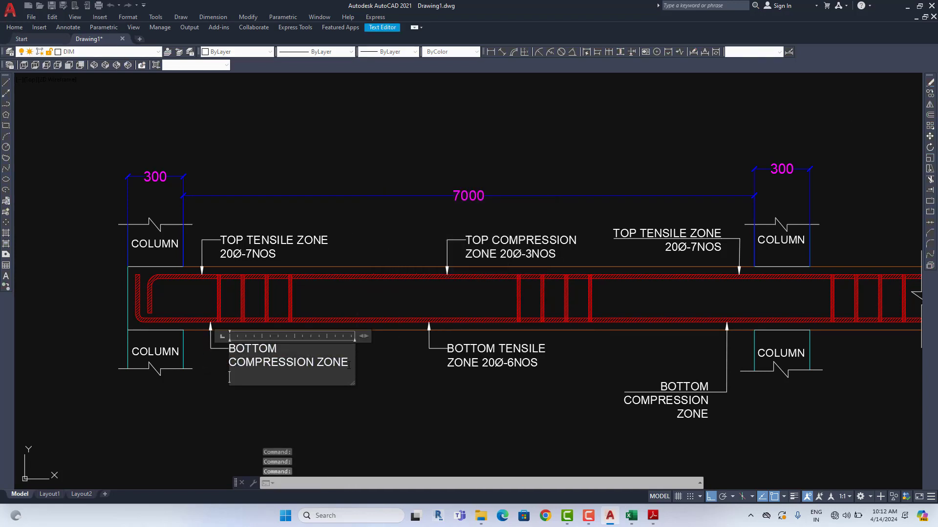
{"action": "key", "text": "ctrl+v"}
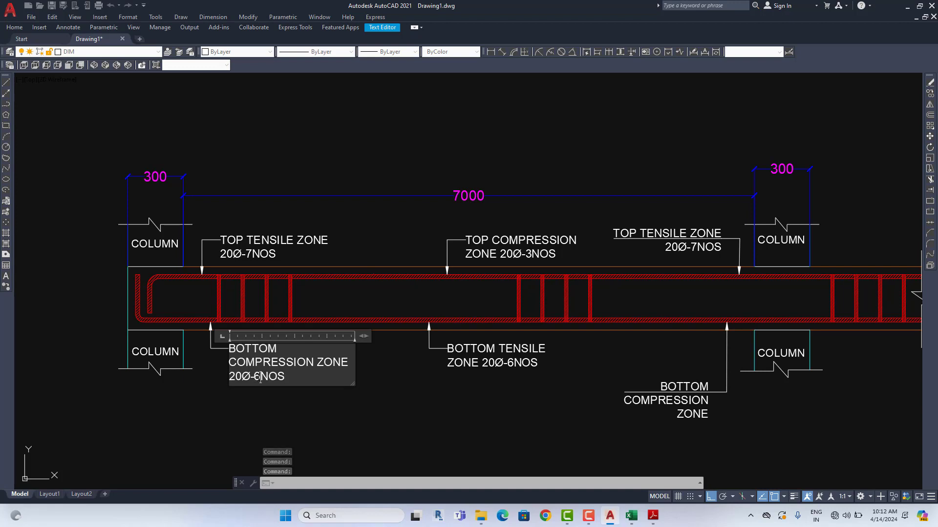
{"action": "left_click_drag", "start_coordinate": [253, 377], "coordinate": [259, 377]}
{"action": "type", "text": "4"}
{"action": "left_click", "coordinate": [569, 398]}
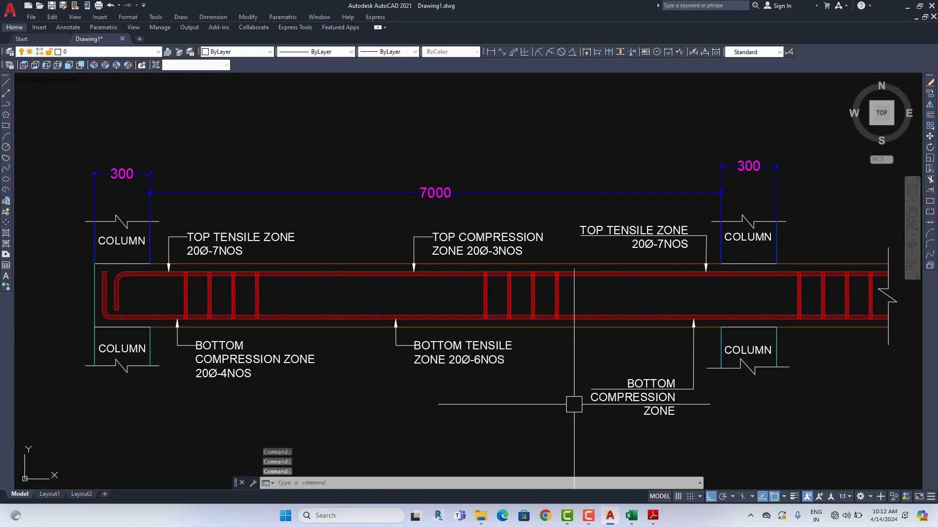
{"action": "double_click", "coordinate": [667, 398]}
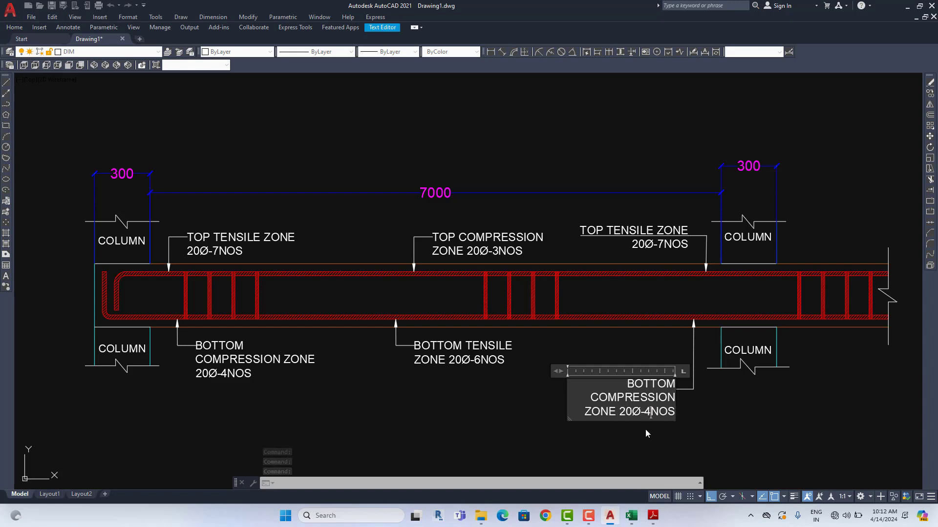
{"action": "left_click", "coordinate": [637, 449]}
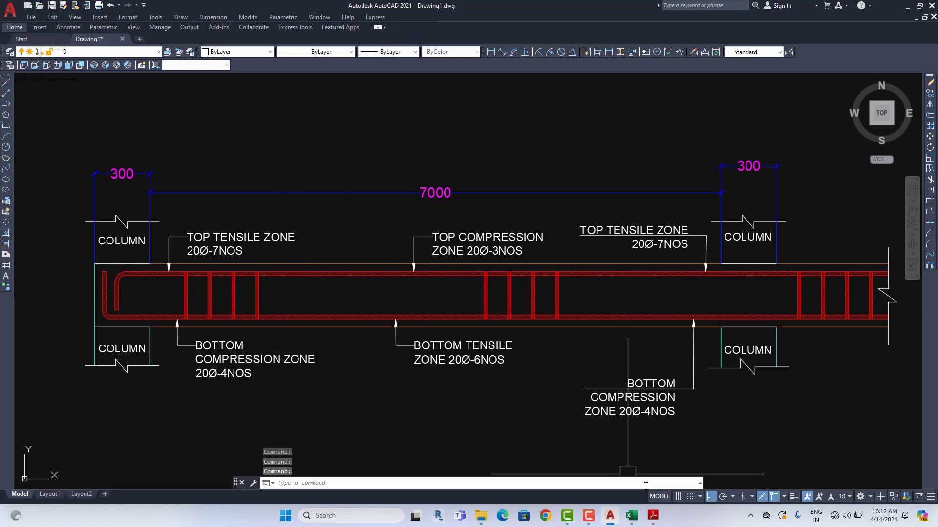
Step: Switch to Excel to look over sections 8 to 10, and return to AutoCAD to review the bar notes at both supports
{"action": "left_click", "coordinate": [631, 518]}
{"action": "scroll", "coordinate": [365, 347], "scroll_direction": "down", "scroll_amount": 3}
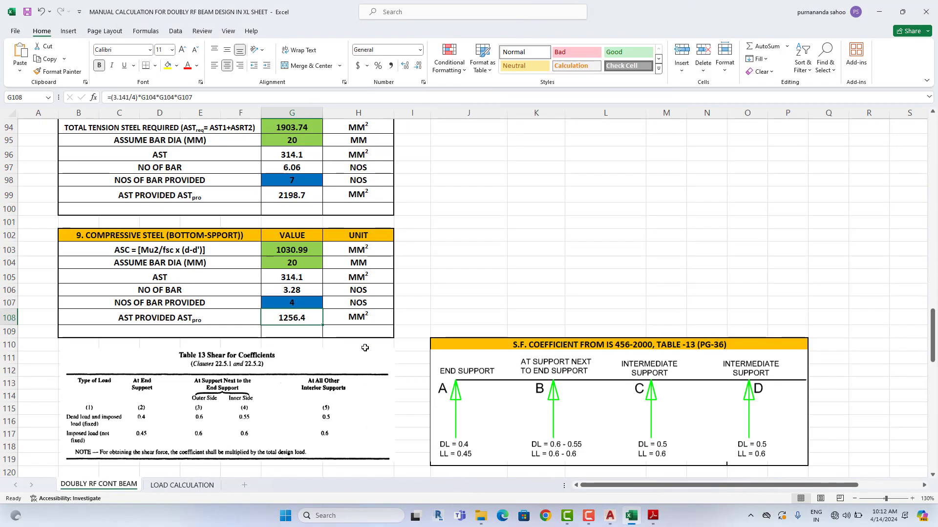
{"action": "scroll", "coordinate": [341, 270], "scroll_direction": "down", "scroll_amount": 3}
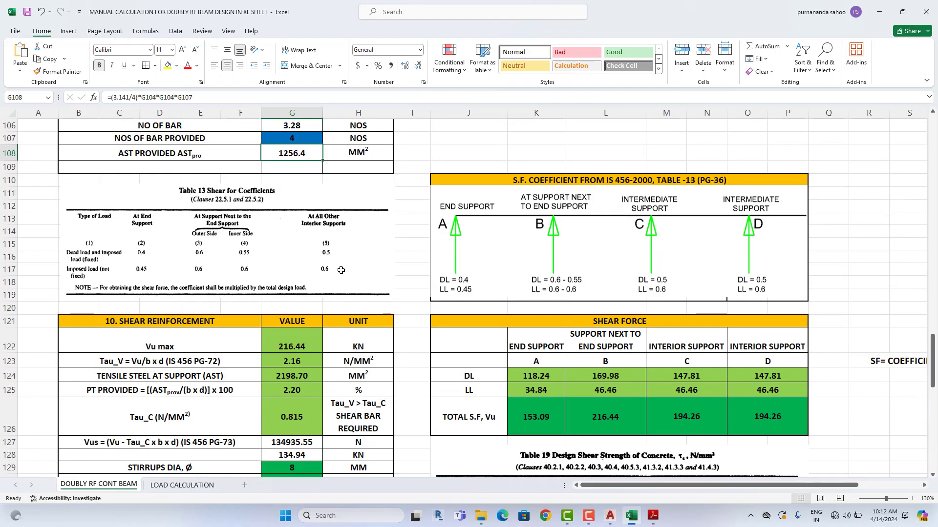
{"action": "scroll", "coordinate": [221, 327], "scroll_direction": "up", "scroll_amount": 5}
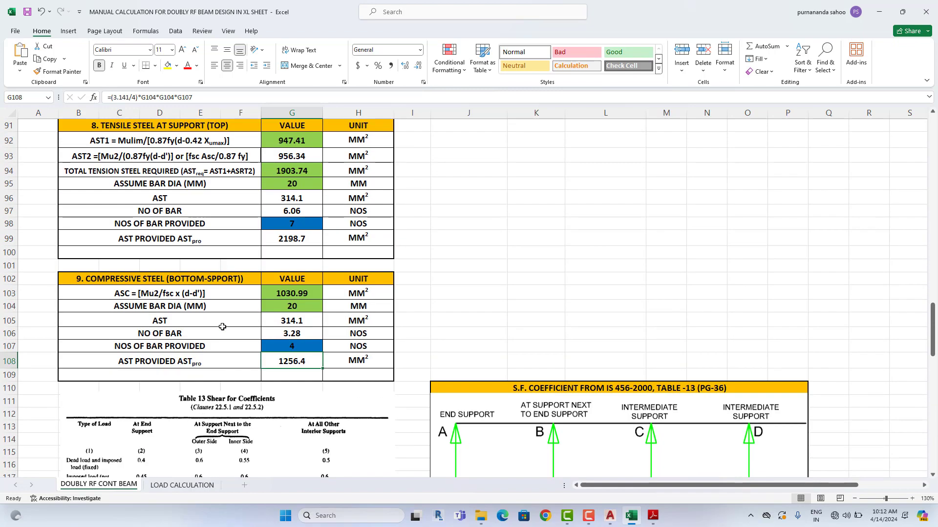
{"action": "left_click", "coordinate": [879, 12]}
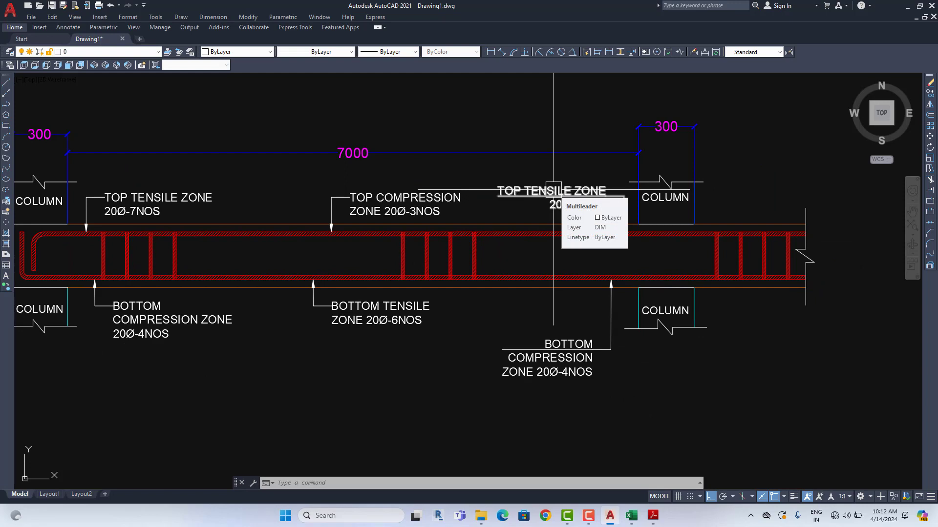
{"action": "left_click_drag", "start_coordinate": [423, 266], "coordinate": [563, 261]}
{"action": "left_click_drag", "start_coordinate": [402, 254], "coordinate": [282, 301]}
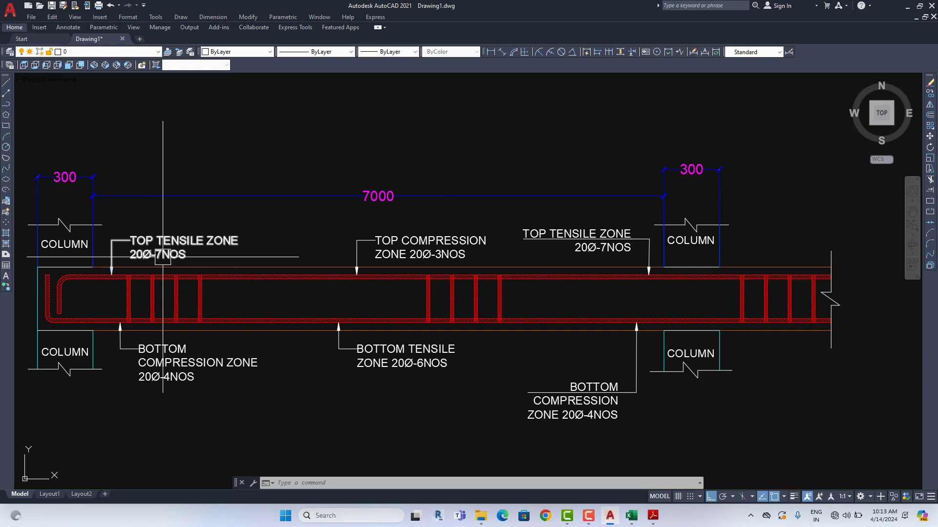
{"action": "mouse_move", "coordinate": [161, 259]}
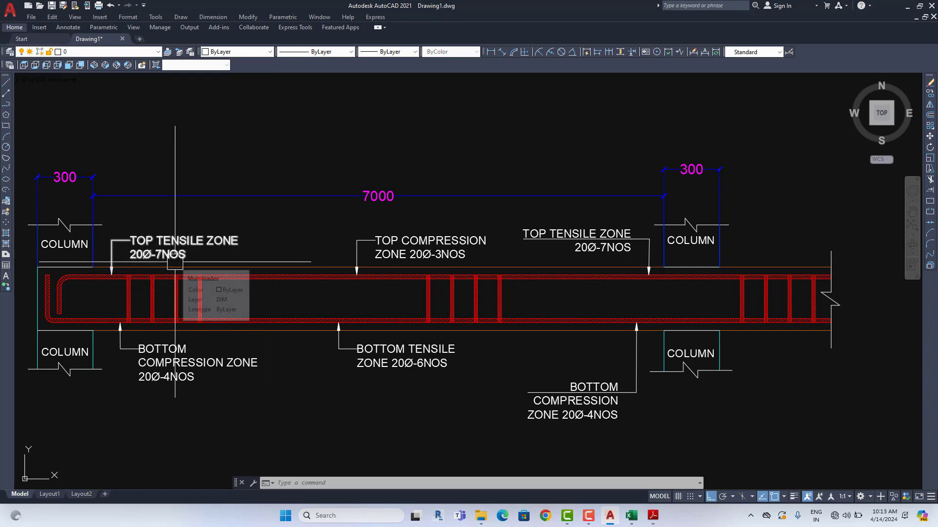
{"action": "mouse_move", "coordinate": [598, 258]}
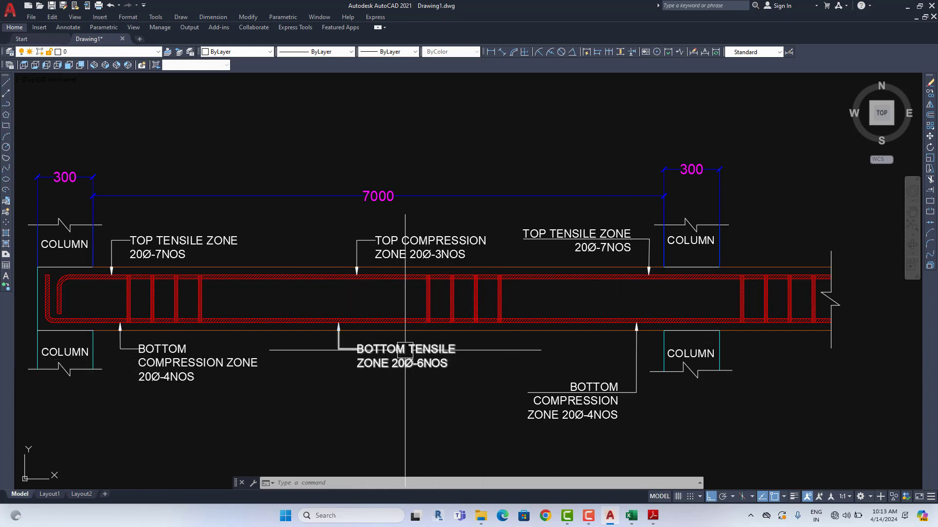
{"action": "scroll", "coordinate": [401, 344], "scroll_direction": "down", "scroll_amount": 4}
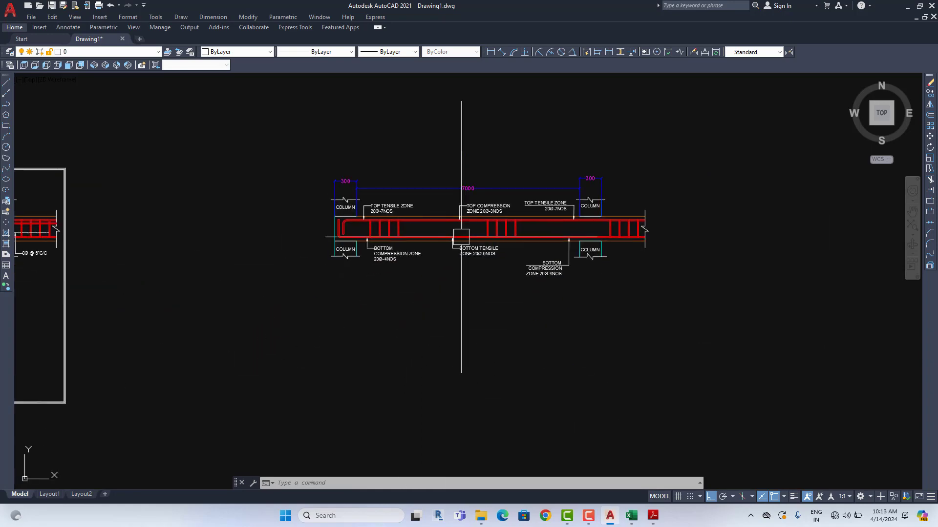
{"action": "scroll", "coordinate": [461, 237], "scroll_direction": "down", "scroll_amount": 2}
{"action": "left_click_drag", "start_coordinate": [176, 277], "coordinate": [266, 243]}
{"action": "left_click", "coordinate": [117, 228]}
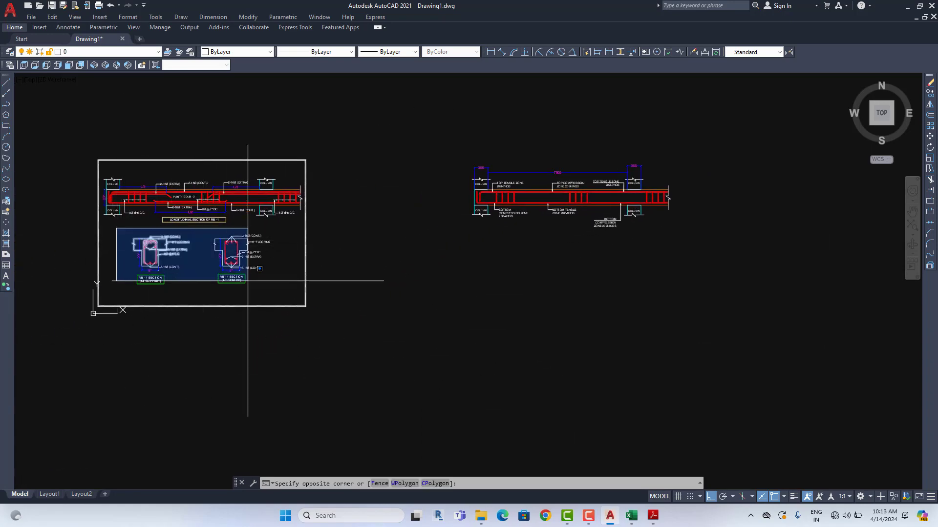
{"action": "left_click", "coordinate": [305, 300]}
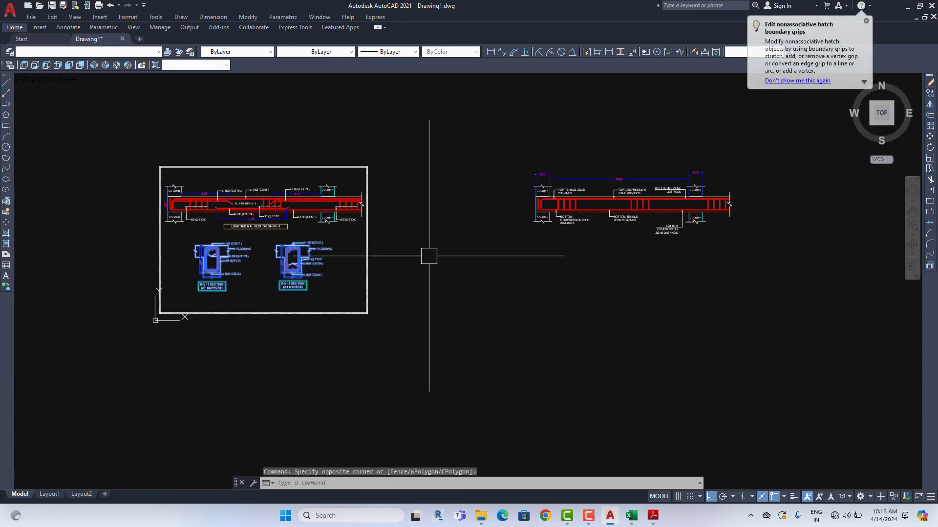
{"action": "key", "text": "Escape"}
Step: Move the whole framed RB-1 detail sheet horizontally so that it sits just beside the new 7000 mm span beam
{"action": "left_click", "coordinate": [398, 147]}
{"action": "left_click", "coordinate": [145, 350]}
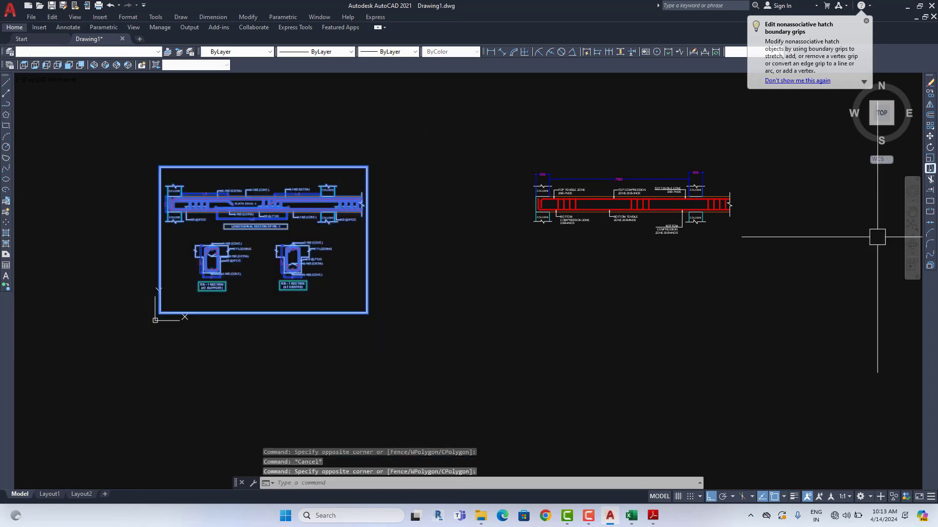
{"action": "left_click", "coordinate": [927, 137]}
{"action": "left_click", "coordinate": [425, 293]}
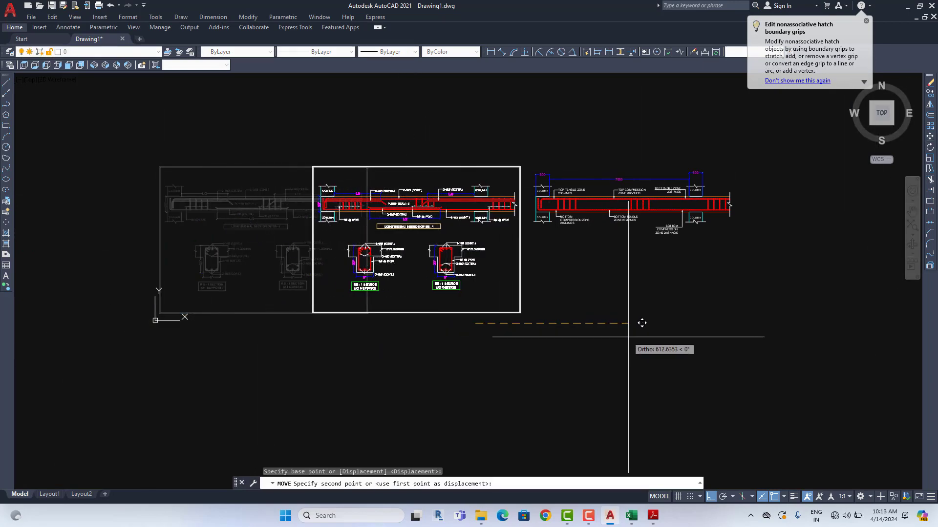
{"action": "left_click", "coordinate": [578, 289]}
Step: Compare RB-1's longitudinal section with the new beam and change the bar size to 20 in its top 3-16Ø (CONT.) label
{"action": "scroll", "coordinate": [578, 289], "scroll_direction": "up", "scroll_amount": 4}
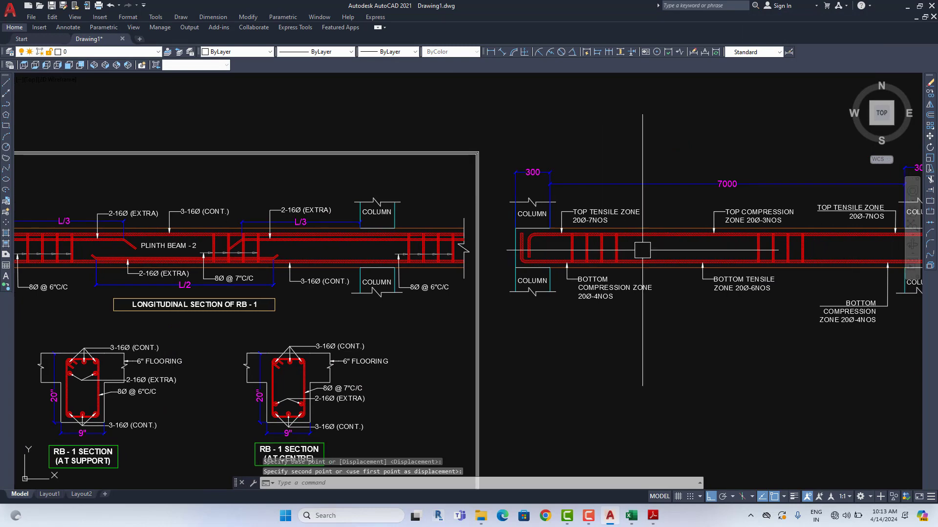
{"action": "scroll", "coordinate": [684, 229], "scroll_direction": "up", "scroll_amount": 2}
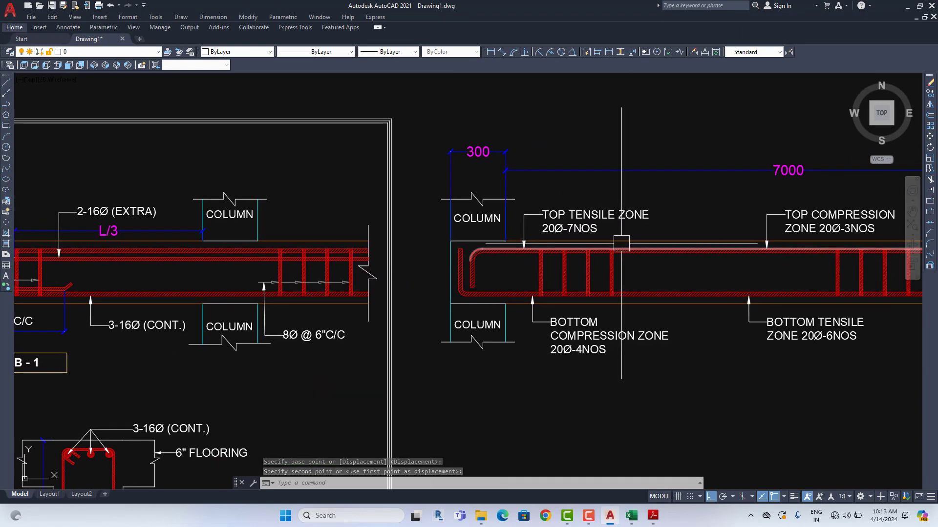
{"action": "scroll", "coordinate": [562, 238], "scroll_direction": "up", "scroll_amount": 2}
{"action": "scroll", "coordinate": [571, 231], "scroll_direction": "down", "scroll_amount": 4}
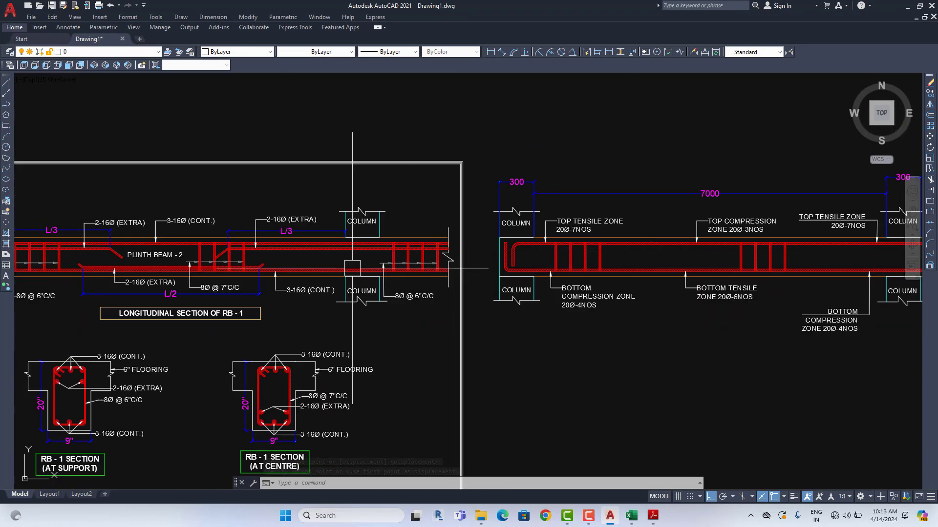
{"action": "left_click_drag", "start_coordinate": [173, 265], "coordinate": [319, 264]}
{"action": "left_click_drag", "start_coordinate": [751, 243], "coordinate": [531, 252]}
{"action": "scroll", "coordinate": [586, 220], "scroll_direction": "down", "scroll_amount": 2}
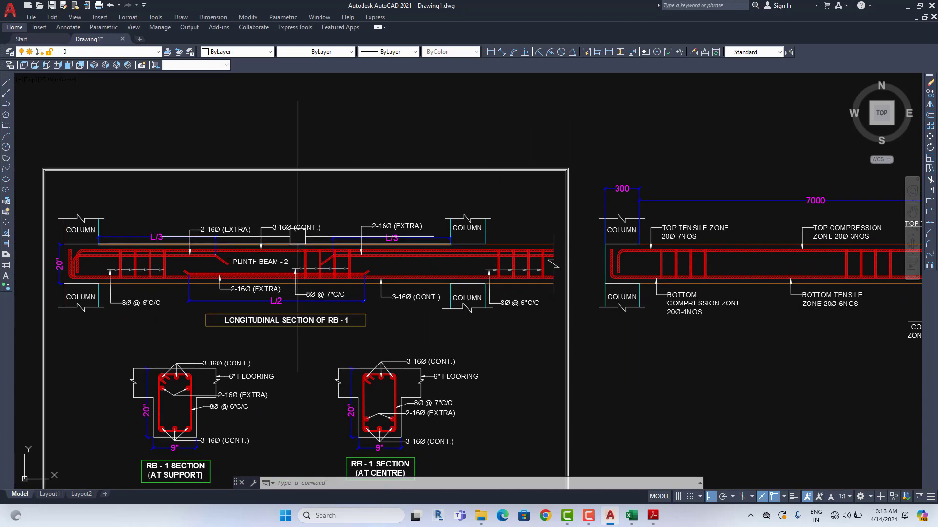
{"action": "scroll", "coordinate": [276, 223], "scroll_direction": "up", "scroll_amount": 7}
{"action": "double_click", "coordinate": [275, 223]}
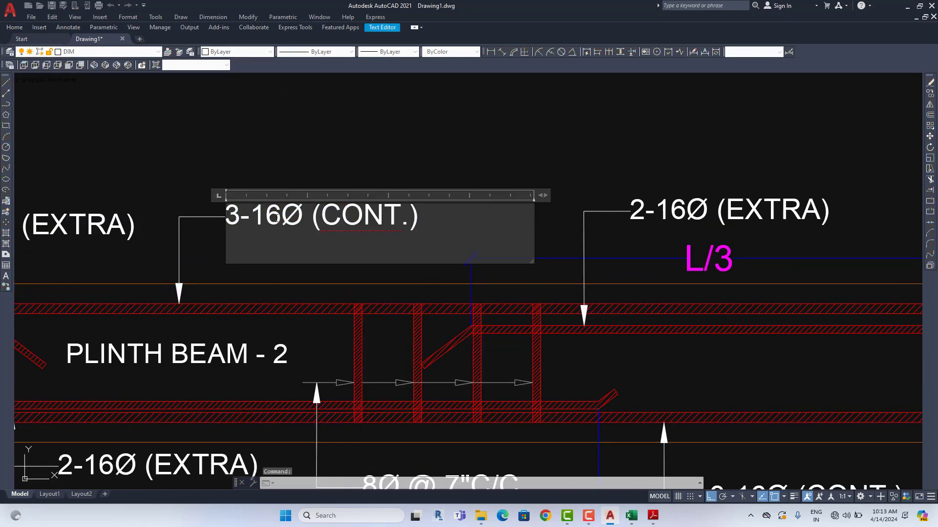
{"action": "type", "text": "20"}
{"action": "left_click", "coordinate": [282, 157]}
Step: Check the new beam's bar labels and change RB-1's left top 2-16Ø (EXTRA) label to 4-20Ø (EXTRA) in the longitudinal section
{"action": "scroll", "coordinate": [281, 204], "scroll_direction": "down", "scroll_amount": 7}
{"action": "left_click_drag", "start_coordinate": [606, 215], "coordinate": [484, 238]}
{"action": "scroll", "coordinate": [484, 238], "scroll_direction": "up", "scroll_amount": 4}
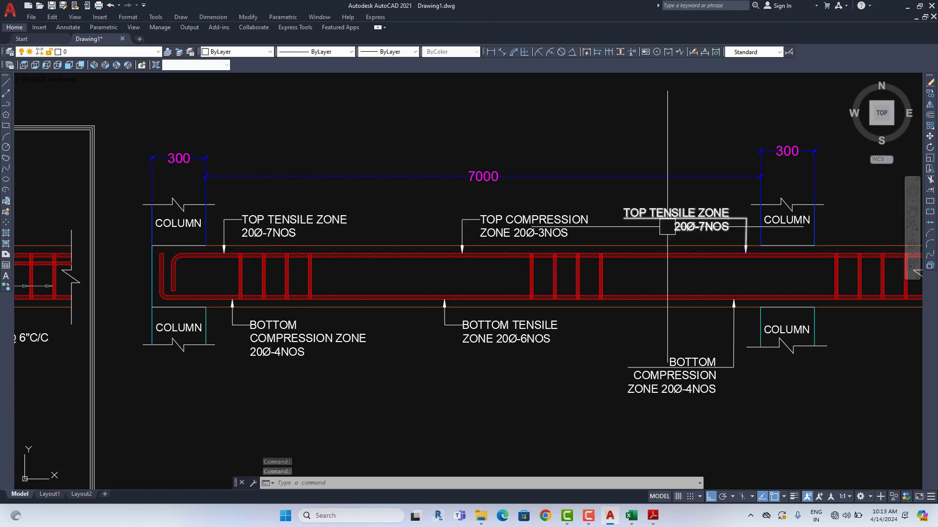
{"action": "scroll", "coordinate": [692, 219], "scroll_direction": "down", "scroll_amount": 5}
{"action": "scroll", "coordinate": [258, 139], "scroll_direction": "up", "scroll_amount": 7}
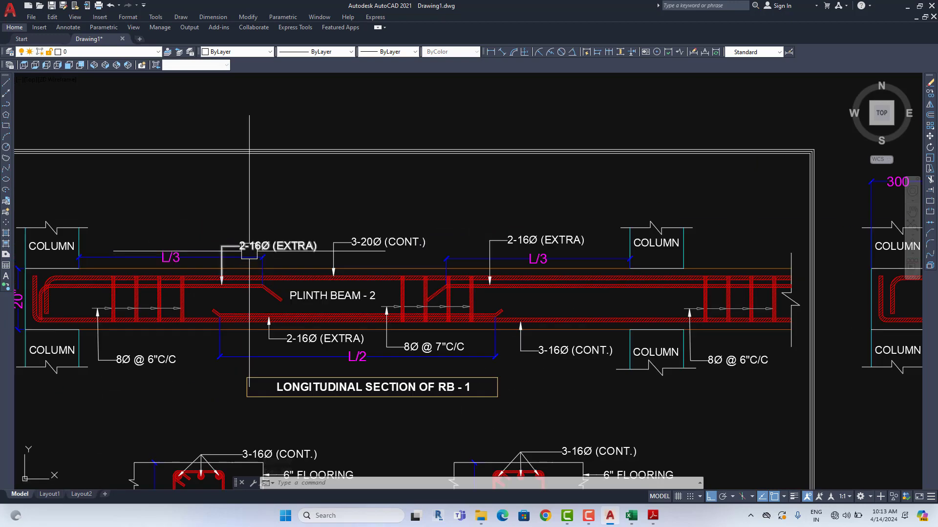
{"action": "double_click", "coordinate": [239, 241]}
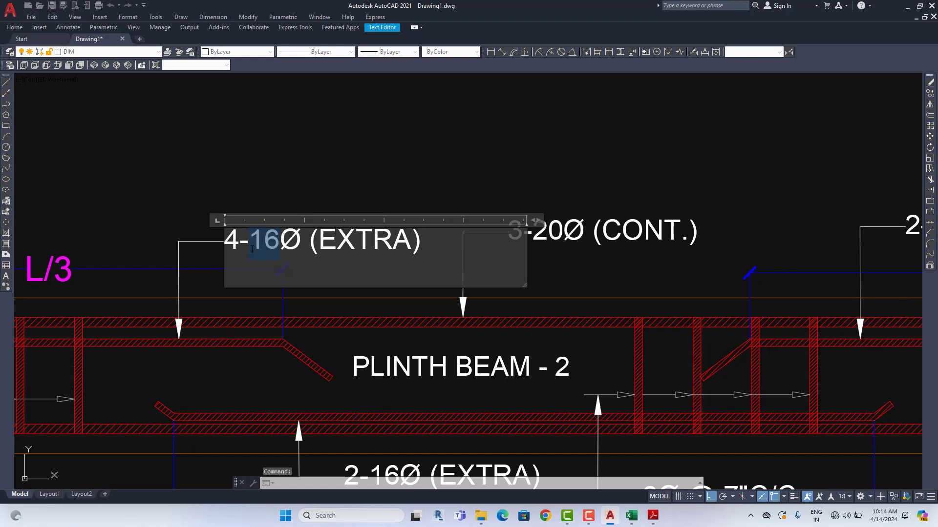
{"action": "type", "text": "20"}
{"action": "key", "text": "Escape"}
Step: Change the top 2-16Ø (EXTRA) label near RB-1's right column to 4-20Ø (EXTRA)
{"action": "scroll", "coordinate": [257, 238], "scroll_direction": "down", "scroll_amount": 5}
{"action": "scroll", "coordinate": [257, 238], "scroll_direction": "up", "scroll_amount": 3}
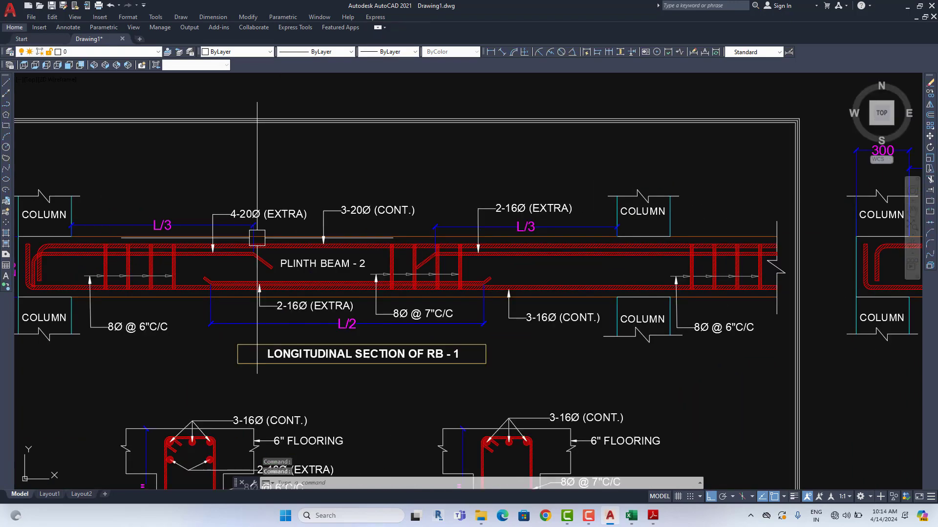
{"action": "double_click", "coordinate": [482, 211]}
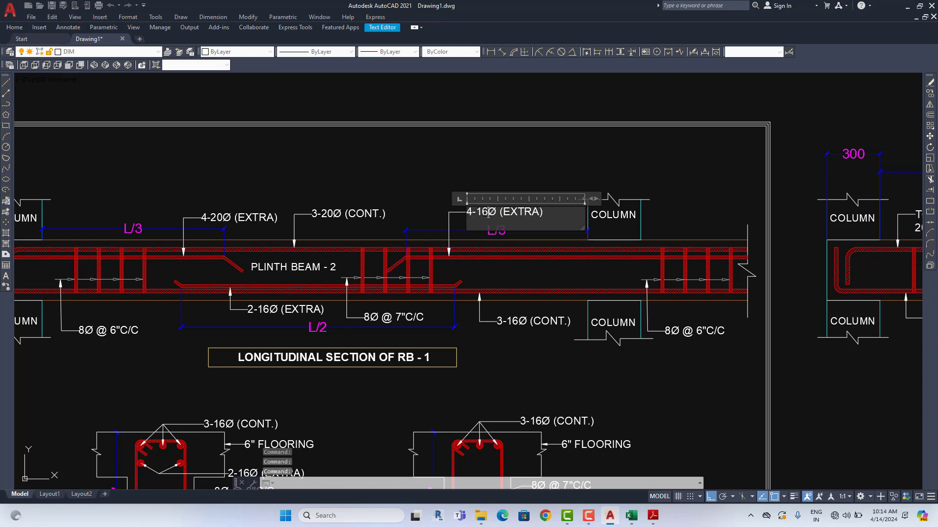
{"action": "left_click", "coordinate": [465, 154]}
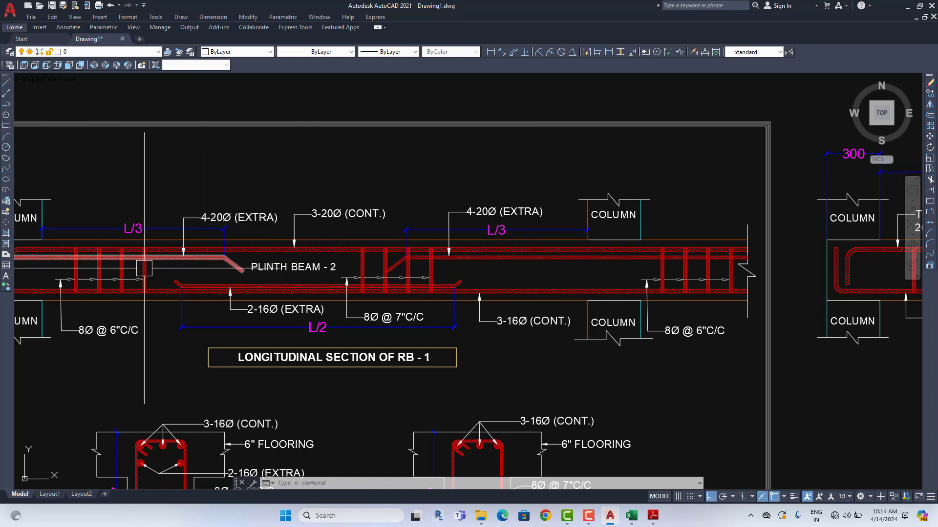
Step: Compare the bottom zone labels of the 7000 mm beam with RB-1 and change RB-1's bottom 3-16Ø (CONT.) label to 4-20Ø (CONT.) in the longitudinal section
{"action": "scroll", "coordinate": [205, 232], "scroll_direction": "down", "scroll_amount": 3}
{"action": "scroll", "coordinate": [403, 274], "scroll_direction": "up", "scroll_amount": 1}
{"action": "scroll", "coordinate": [537, 308], "scroll_direction": "up", "scroll_amount": 1}
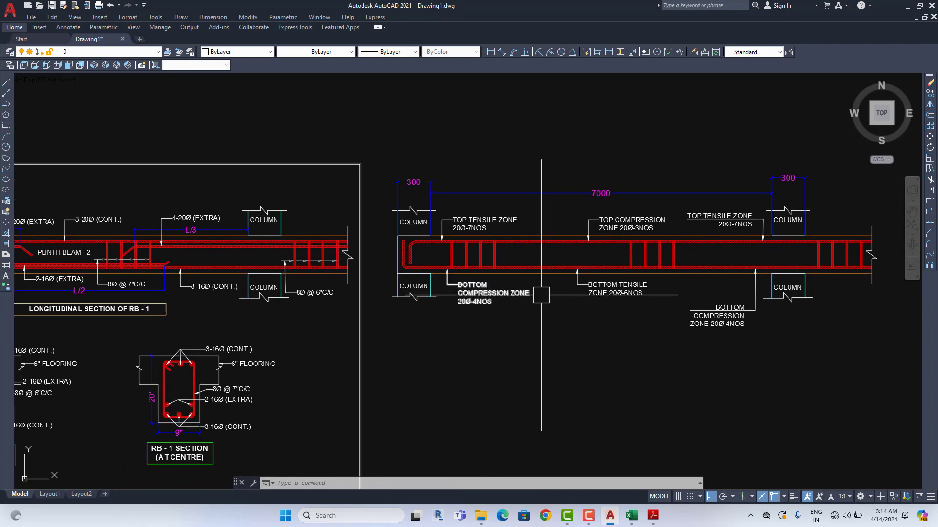
{"action": "scroll", "coordinate": [478, 311], "scroll_direction": "up", "scroll_amount": 2}
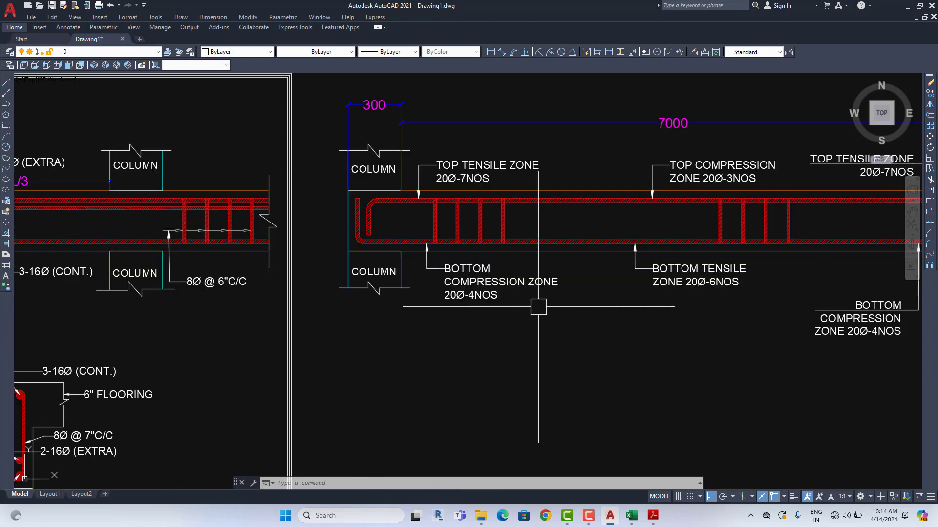
{"action": "scroll", "coordinate": [538, 307], "scroll_direction": "down", "scroll_amount": 3}
{"action": "scroll", "coordinate": [502, 309], "scroll_direction": "up", "scroll_amount": 3}
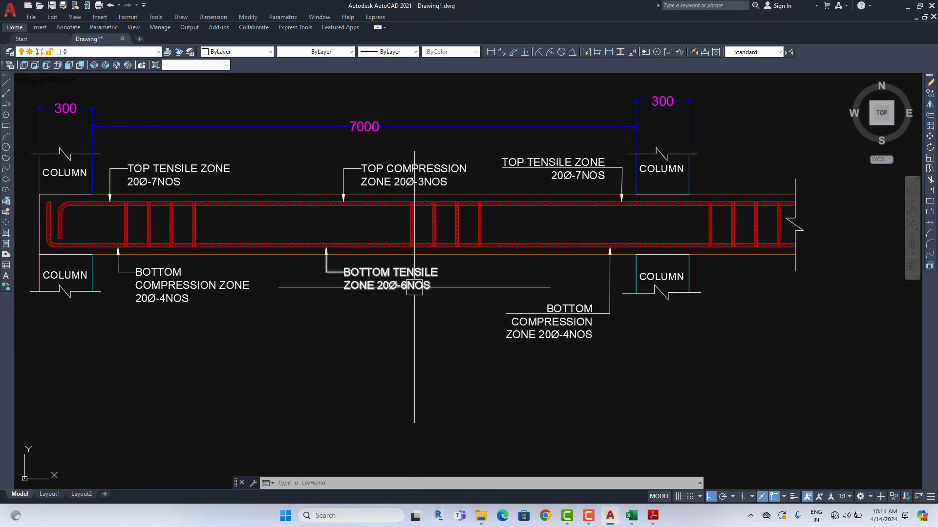
{"action": "scroll", "coordinate": [482, 268], "scroll_direction": "down", "scroll_amount": 5}
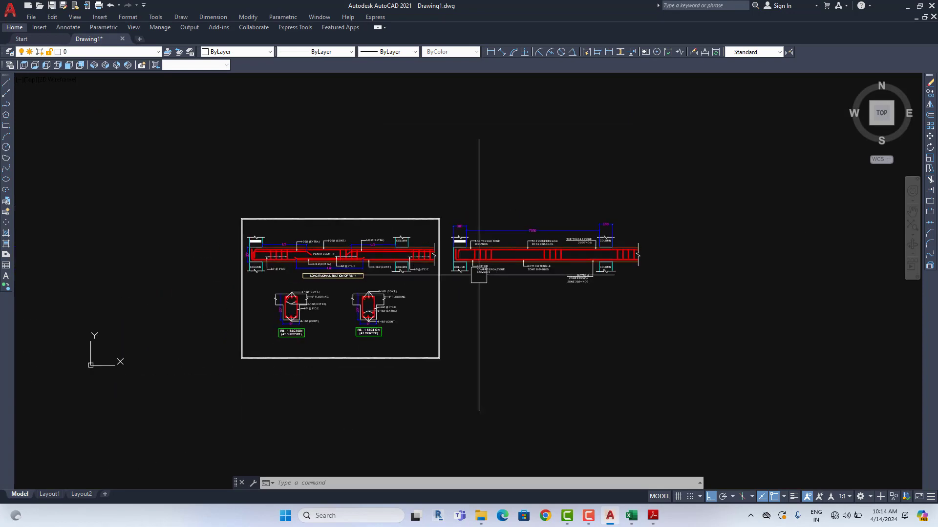
{"action": "scroll", "coordinate": [318, 269], "scroll_direction": "up", "scroll_amount": 4}
{"action": "scroll", "coordinate": [318, 268], "scroll_direction": "up", "scroll_amount": 2}
{"action": "scroll", "coordinate": [419, 303], "scroll_direction": "up", "scroll_amount": 1}
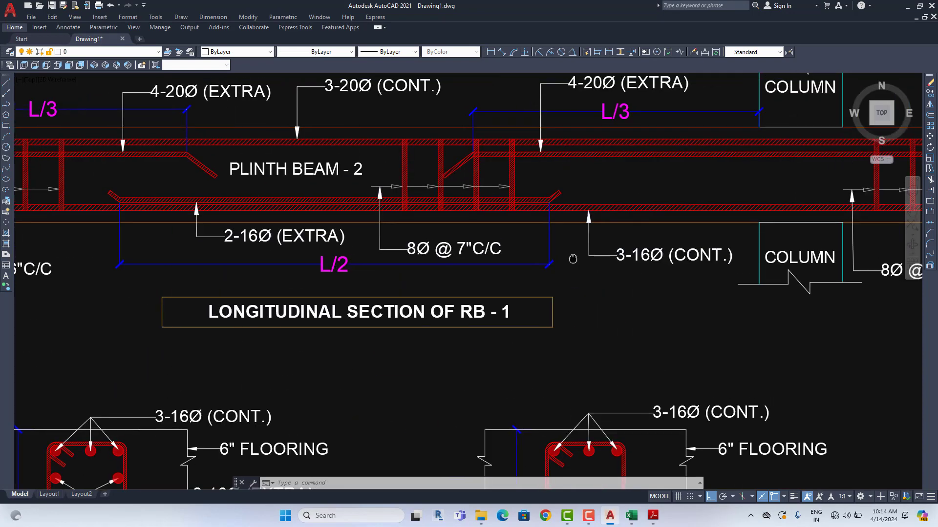
{"action": "scroll", "coordinate": [598, 258], "scroll_direction": "down", "scroll_amount": 1}
{"action": "double_click", "coordinate": [598, 257]}
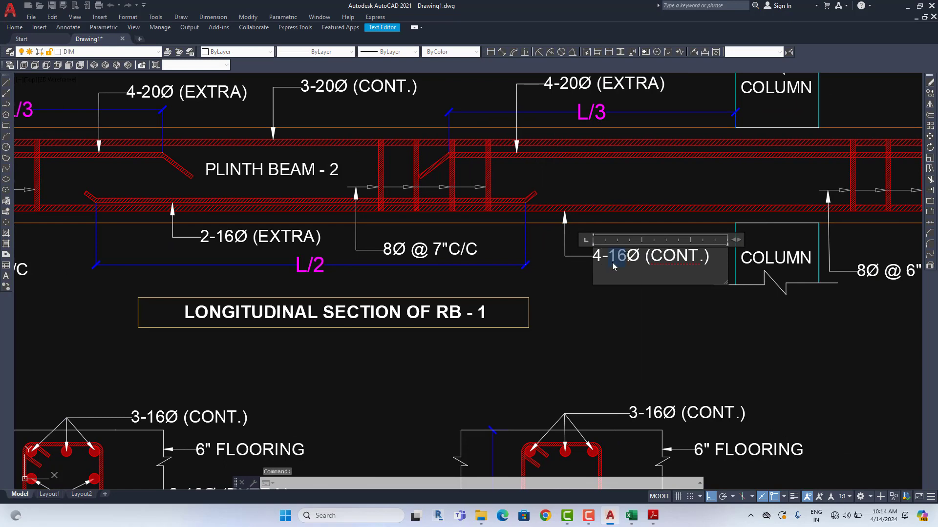
{"action": "key", "text": "Escape"}
Step: Change the bar size to 20 in the bottom 2-16Ø (EXTRA) label of RB-1's longitudinal section
{"action": "scroll", "coordinate": [439, 278], "scroll_direction": "down", "scroll_amount": 4}
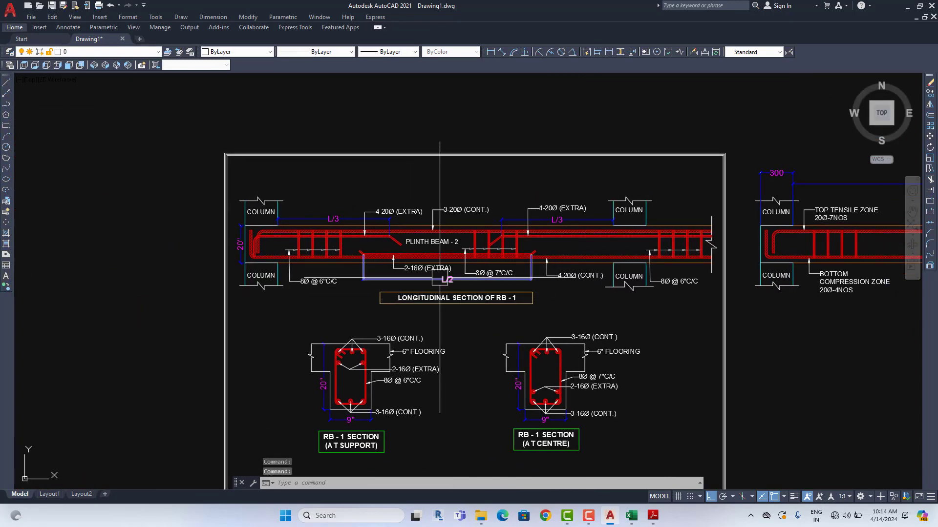
{"action": "scroll", "coordinate": [439, 278], "scroll_direction": "up", "scroll_amount": 2}
{"action": "scroll", "coordinate": [391, 266], "scroll_direction": "up", "scroll_amount": 2}
{"action": "double_click", "coordinate": [382, 262]}
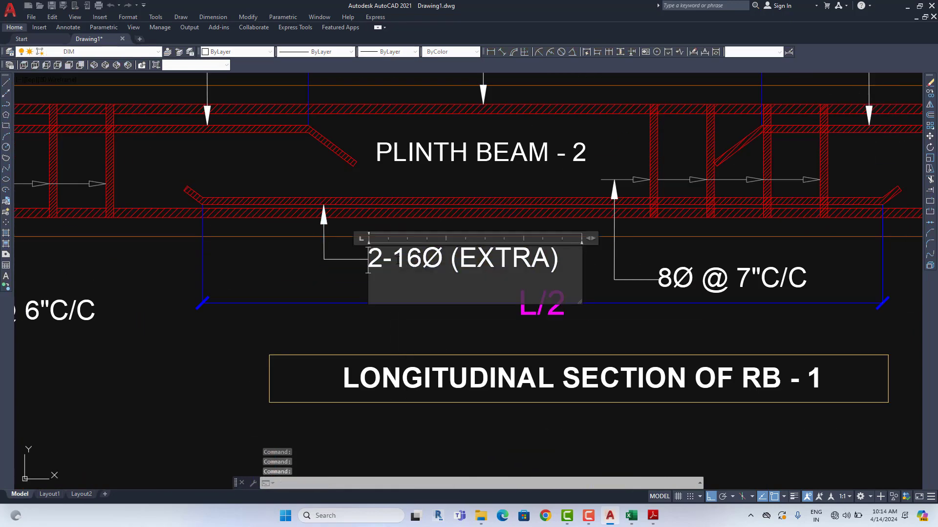
{"action": "type", "text": "20"}
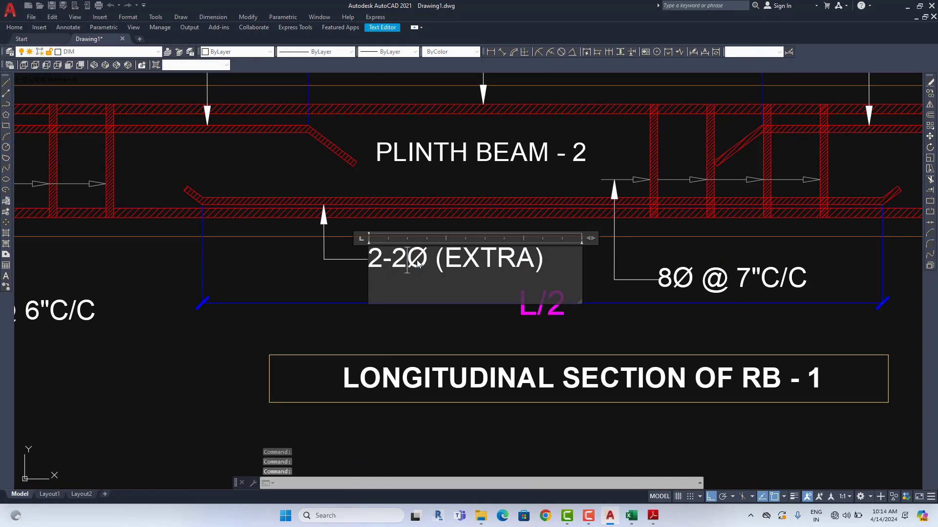
{"action": "left_click", "coordinate": [437, 318]}
{"action": "scroll", "coordinate": [400, 290], "scroll_direction": "down", "scroll_amount": 3}
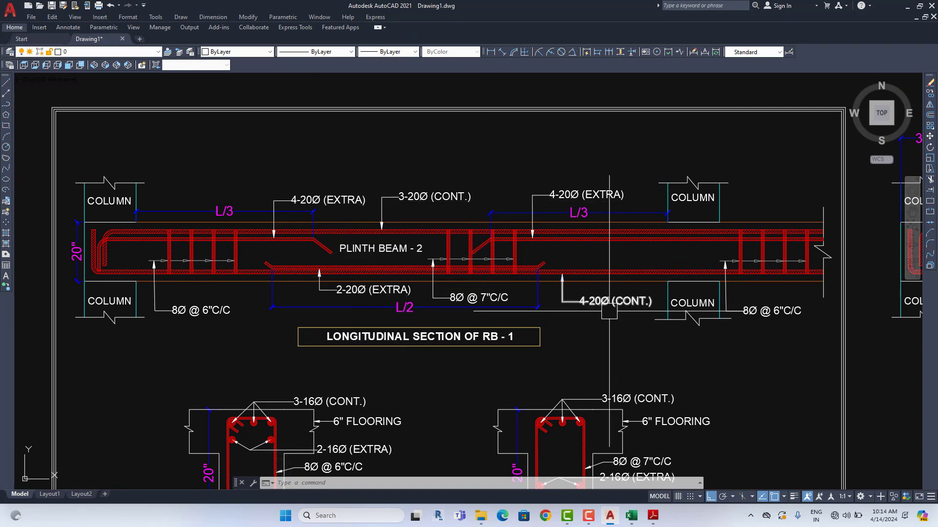
Step: Compare RB-1's bar labels with the 7000 mm beam, and delete the PLINTH BEAM - 2 text inside RB-1's longitudinal section
{"action": "scroll", "coordinate": [606, 311], "scroll_direction": "down", "scroll_amount": 4}
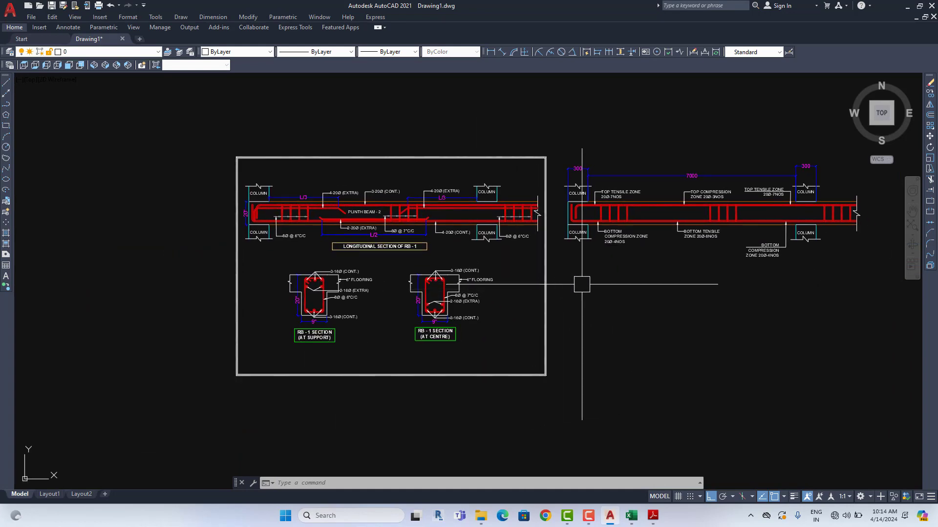
{"action": "scroll", "coordinate": [685, 215], "scroll_direction": "up", "scroll_amount": 3}
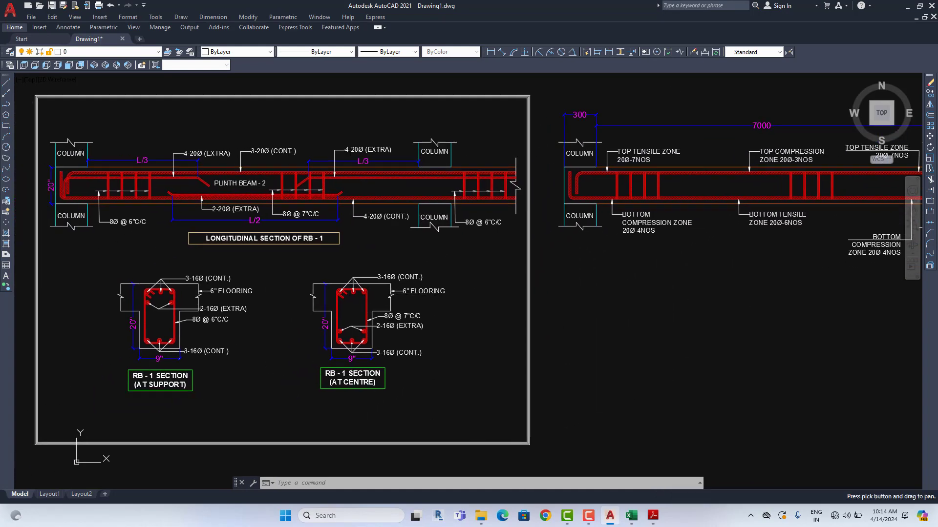
{"action": "scroll", "coordinate": [216, 209], "scroll_direction": "up", "scroll_amount": 2}
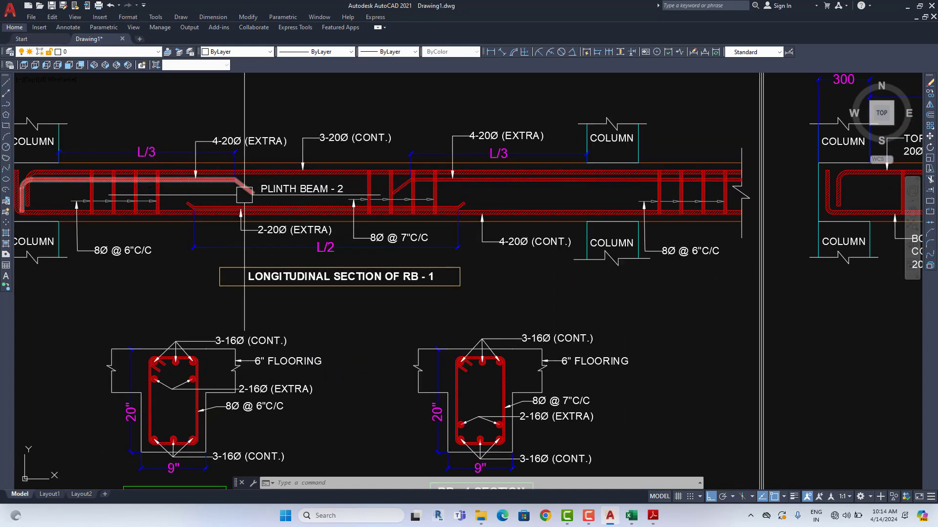
{"action": "right_click", "coordinate": [249, 201]}
{"action": "key", "text": "Escape"}
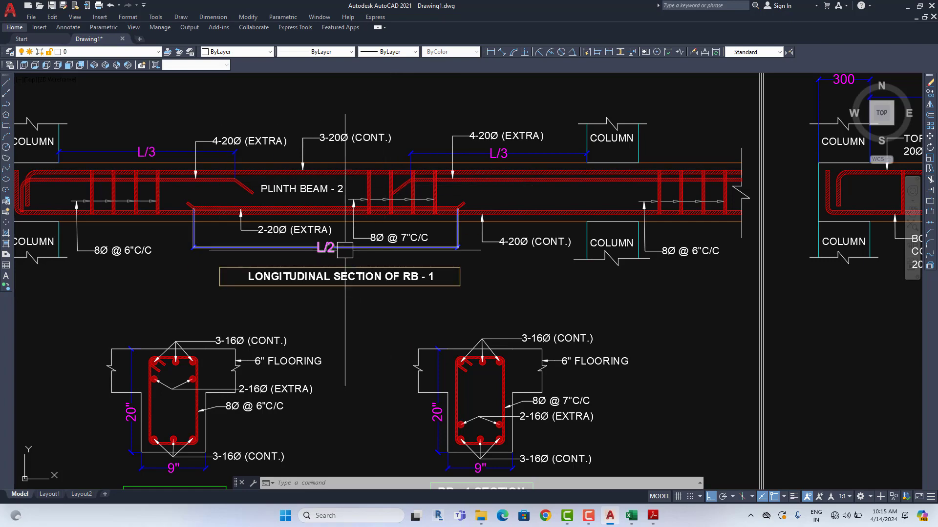
{"action": "scroll", "coordinate": [345, 249], "scroll_direction": "down", "scroll_amount": 2}
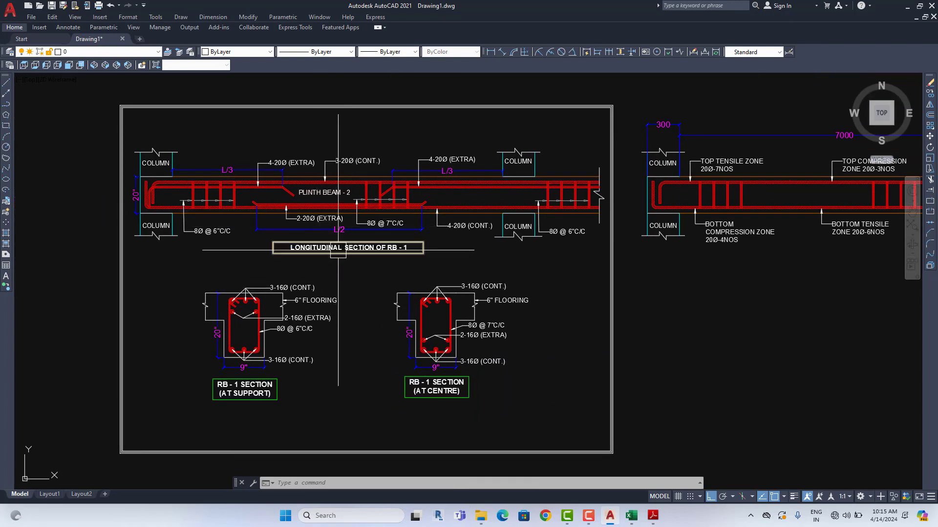
{"action": "scroll", "coordinate": [339, 197], "scroll_direction": "up", "scroll_amount": 2}
{"action": "double_click", "coordinate": [346, 189]}
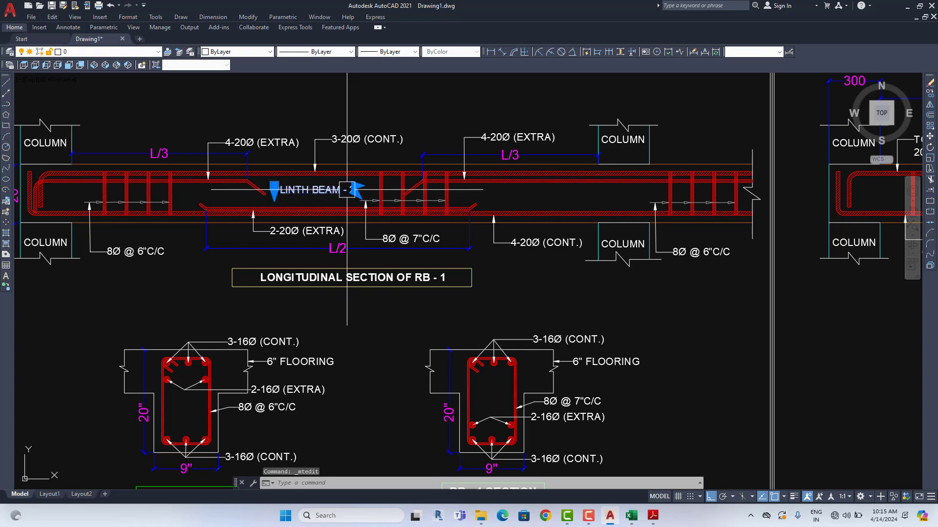
{"action": "key", "text": "Delete"}
{"action": "scroll", "coordinate": [352, 289], "scroll_direction": "up", "scroll_amount": 1}
{"action": "scroll", "coordinate": [352, 259], "scroll_direction": "down", "scroll_amount": 1}
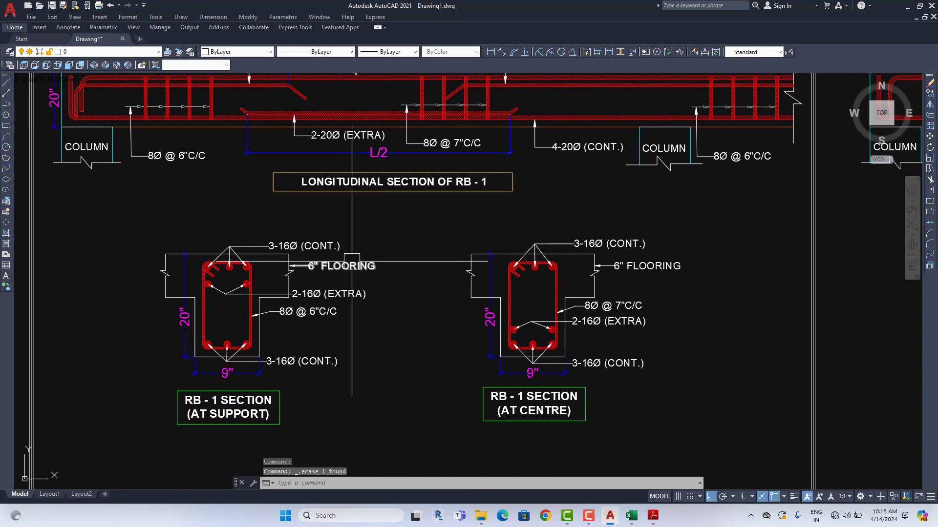
{"action": "scroll", "coordinate": [352, 262], "scroll_direction": "down", "scroll_amount": 2}
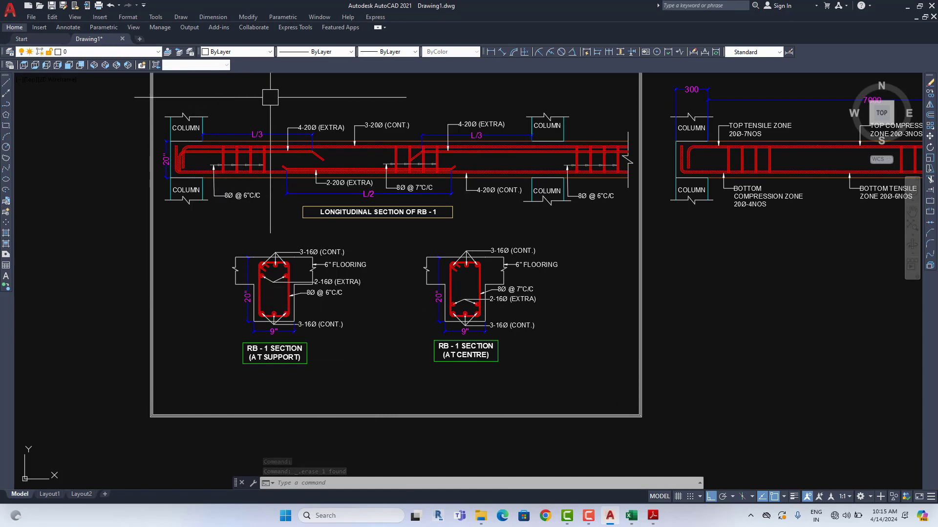
{"action": "scroll", "coordinate": [312, 127], "scroll_direction": "up", "scroll_amount": 2}
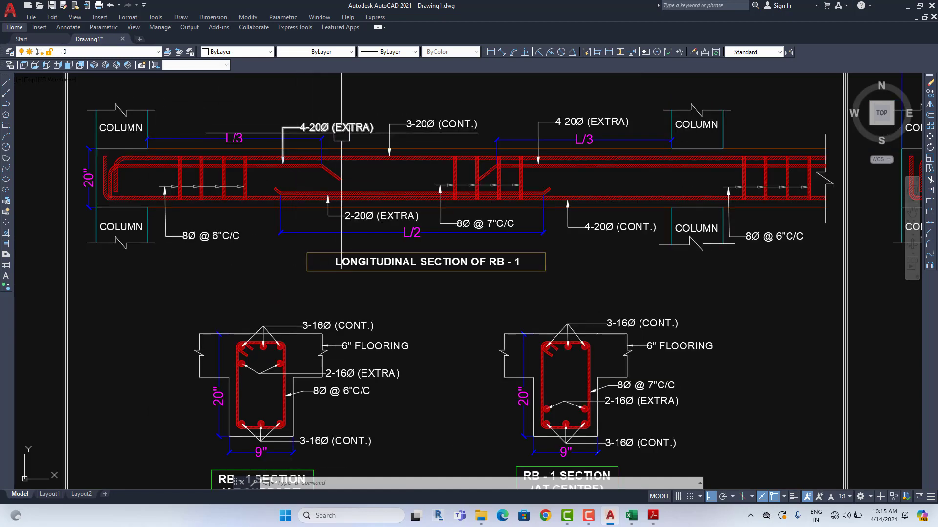
Step: Change the top continuous bar label of the RB-1 support section to 3-20Ø (CONT.)
{"action": "scroll", "coordinate": [325, 150], "scroll_direction": "down", "scroll_amount": 1}
{"action": "scroll", "coordinate": [325, 150], "scroll_direction": "up", "scroll_amount": 1}
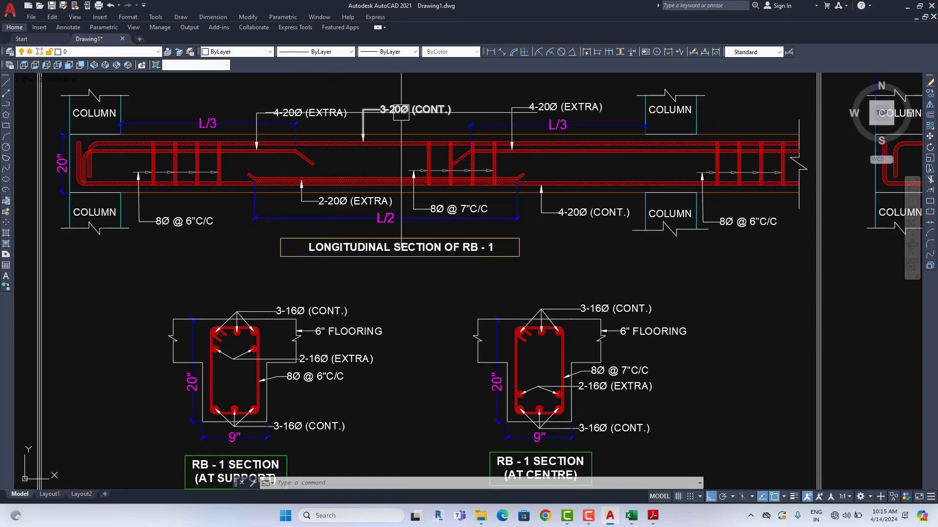
{"action": "scroll", "coordinate": [274, 318], "scroll_direction": "up", "scroll_amount": 4}
{"action": "double_click", "coordinate": [289, 311]}
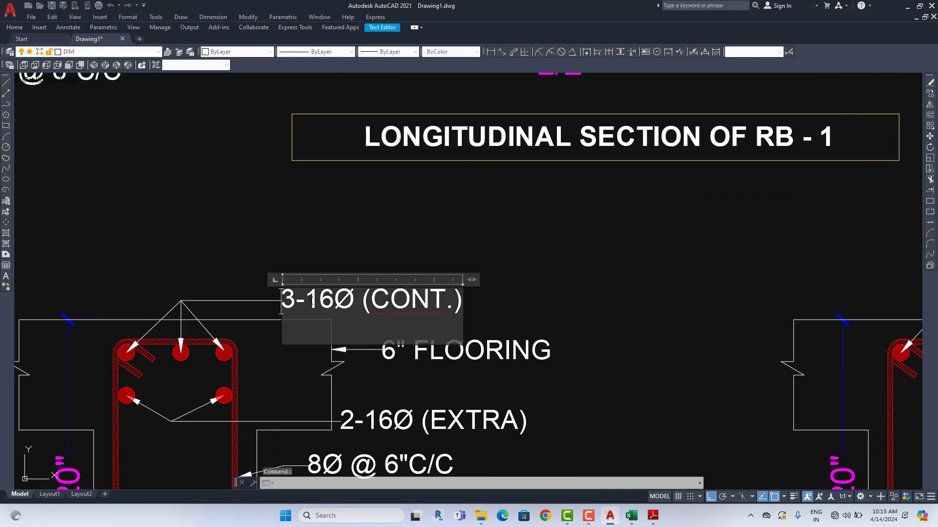
{"action": "left_click", "coordinate": [331, 238]}
Step: Move the two extra top bars and their leader label slightly upward in the support section
{"action": "scroll", "coordinate": [332, 238], "scroll_direction": "down", "scroll_amount": 5}
{"action": "scroll", "coordinate": [331, 148], "scroll_direction": "up", "scroll_amount": 3}
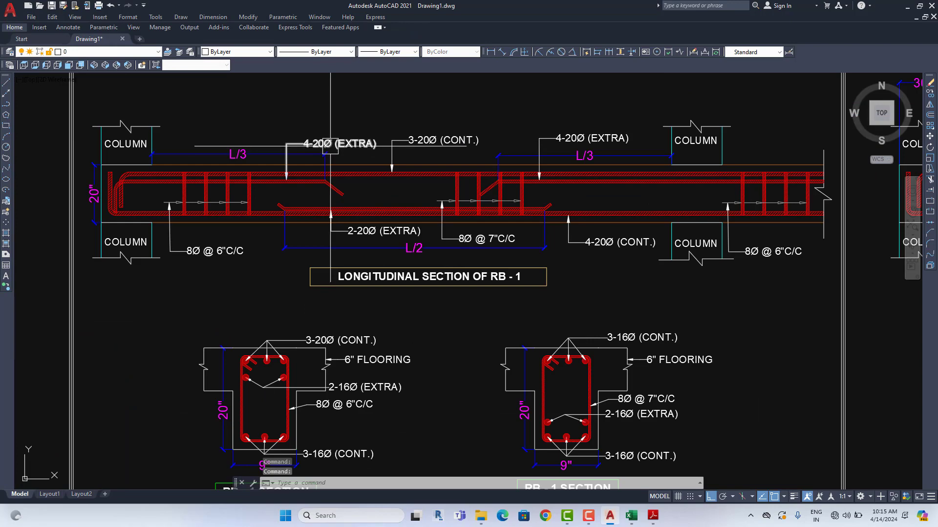
{"action": "scroll", "coordinate": [312, 277], "scroll_direction": "up", "scroll_amount": 5}
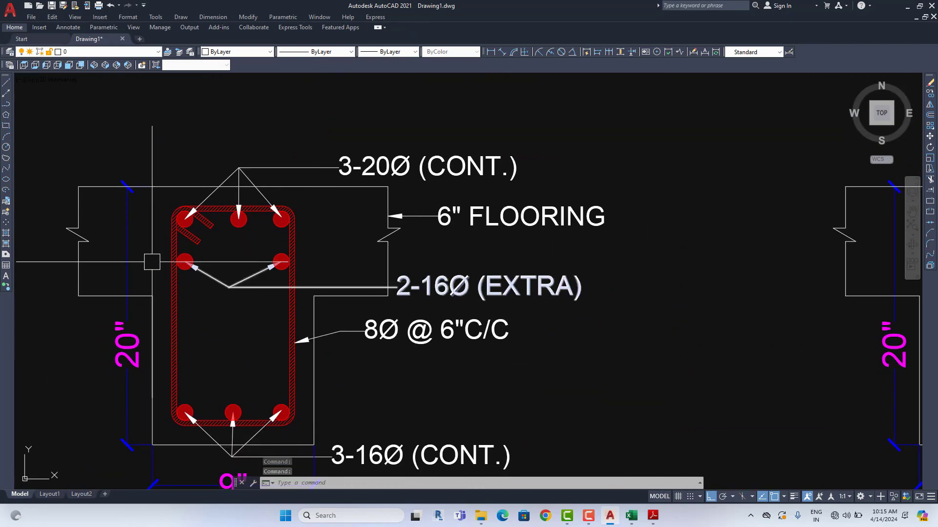
{"action": "left_click", "coordinate": [147, 248]}
{"action": "left_click", "coordinate": [308, 287]}
{"action": "left_click", "coordinate": [314, 284]}
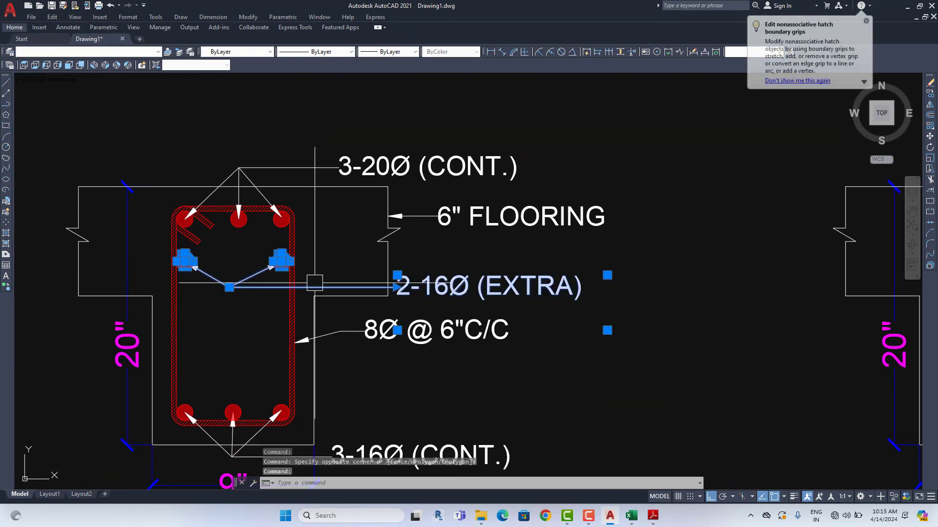
{"action": "left_click", "coordinate": [930, 137]}
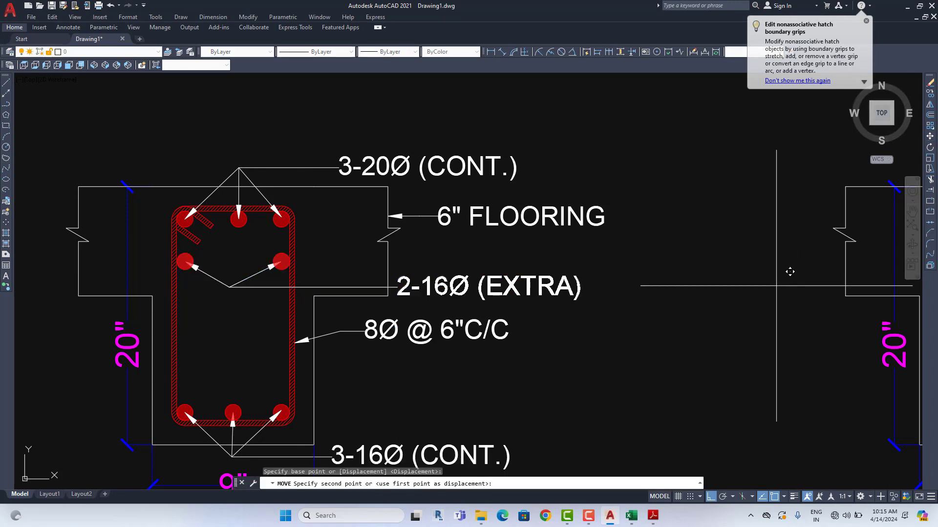
{"action": "left_click", "coordinate": [188, 272]}
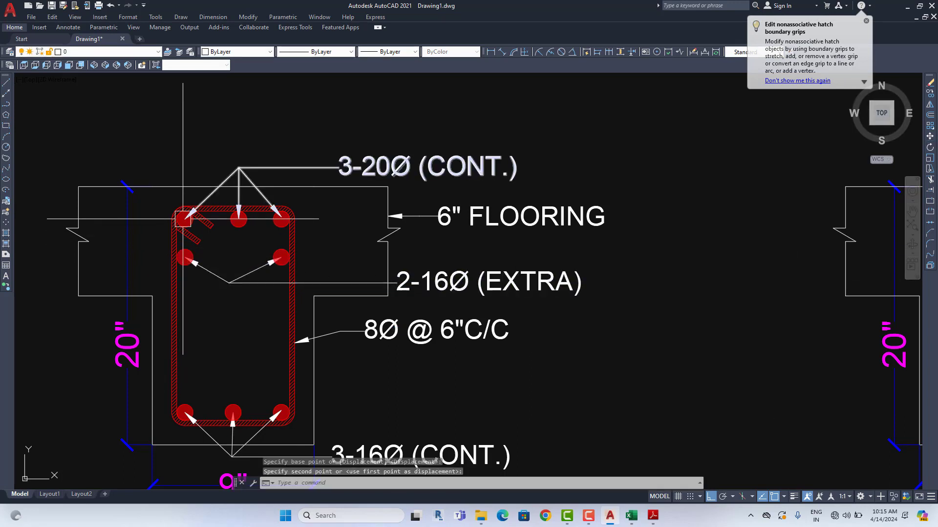
Step: Copy the two extra top bars straight down as a second row in the support section, and delete the duplicated leader label
{"action": "left_click", "coordinate": [158, 246]}
{"action": "left_click", "coordinate": [161, 241]}
{"action": "left_click", "coordinate": [318, 278]}
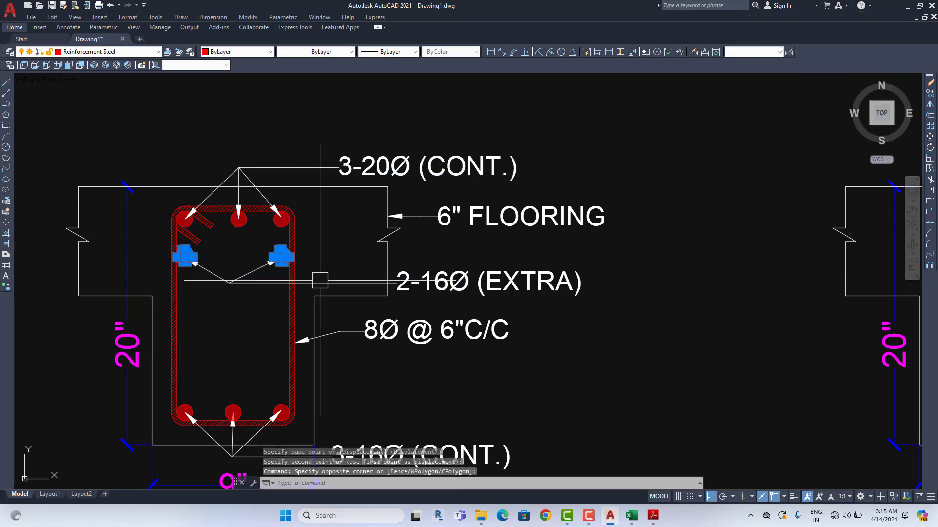
{"action": "left_click", "coordinate": [334, 283]}
{"action": "left_click", "coordinate": [929, 104]}
{"action": "left_click", "coordinate": [708, 244]}
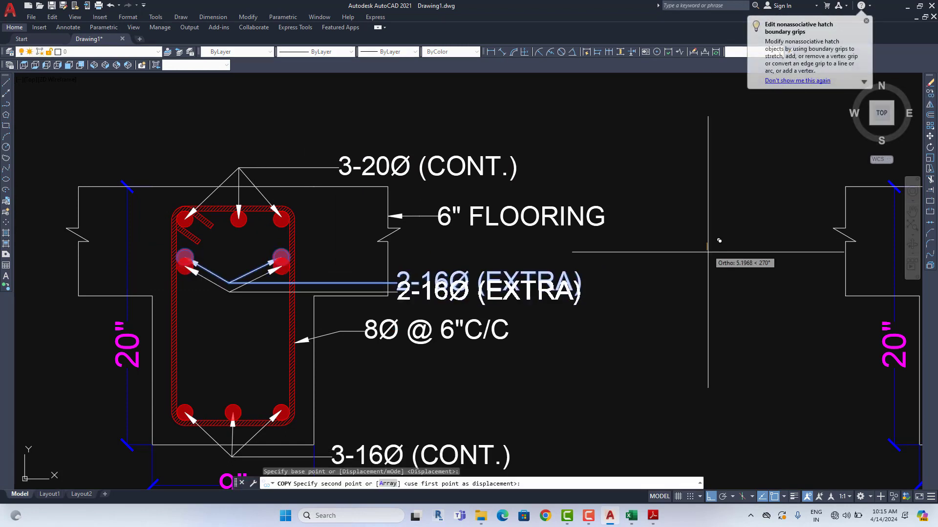
{"action": "left_click", "coordinate": [710, 280]}
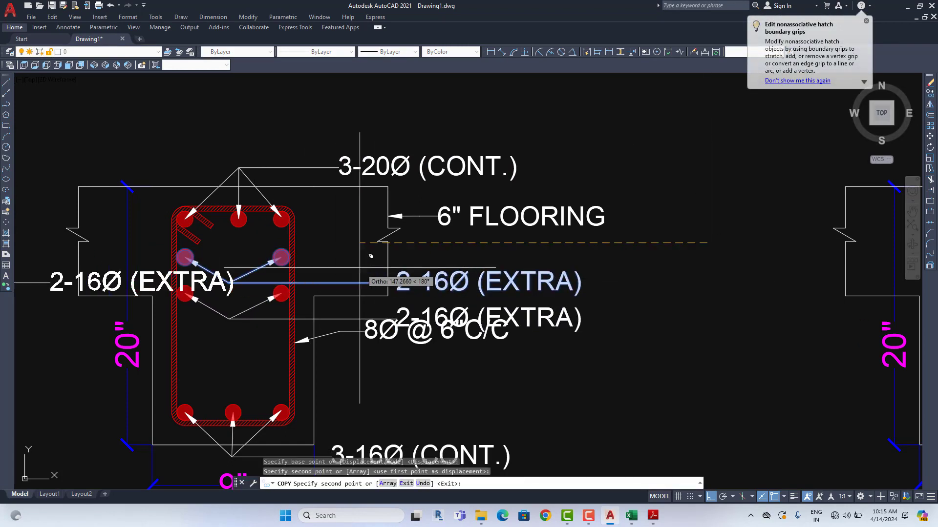
{"action": "key", "text": "Escape"}
{"action": "key", "text": "Delete"}
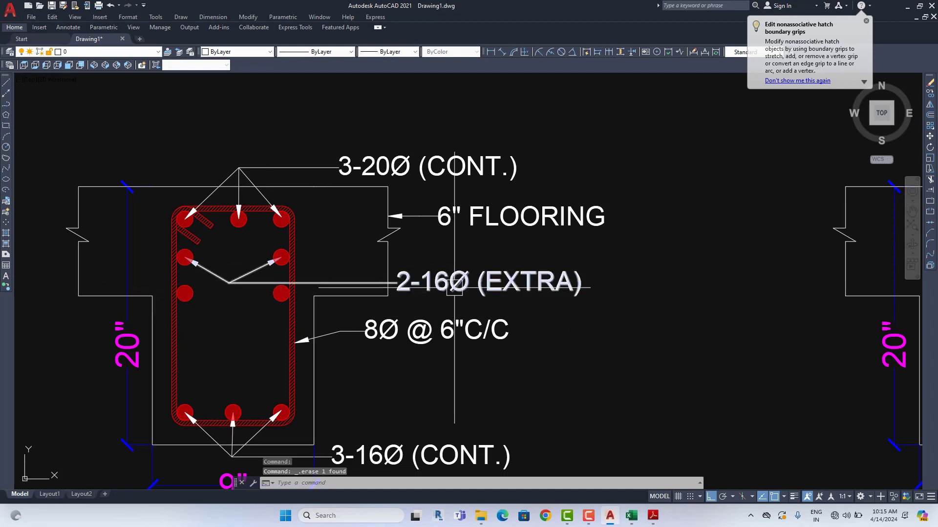
Step: Change the extra top bar label of the support section to 4-20Ø (EXTRA)
{"action": "double_click", "coordinate": [401, 283]}
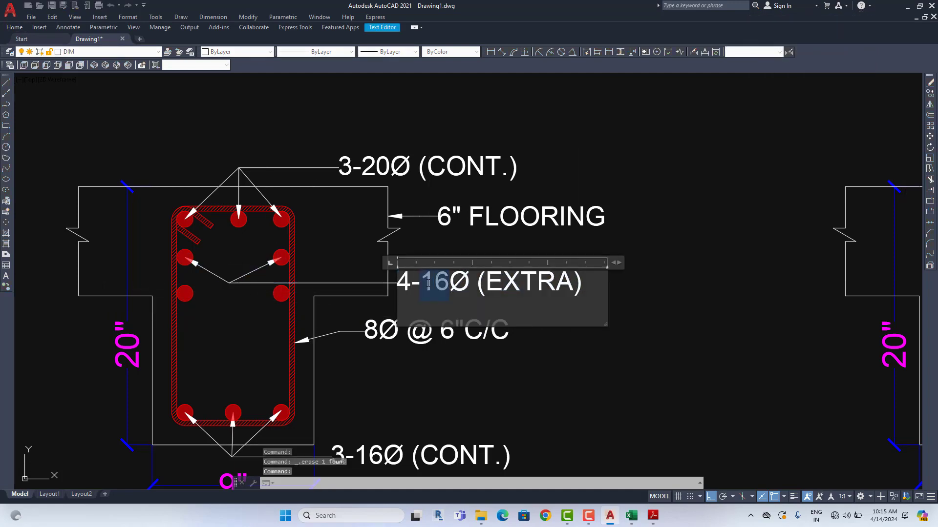
{"action": "type", "text": "20"}
{"action": "left_click", "coordinate": [459, 230]}
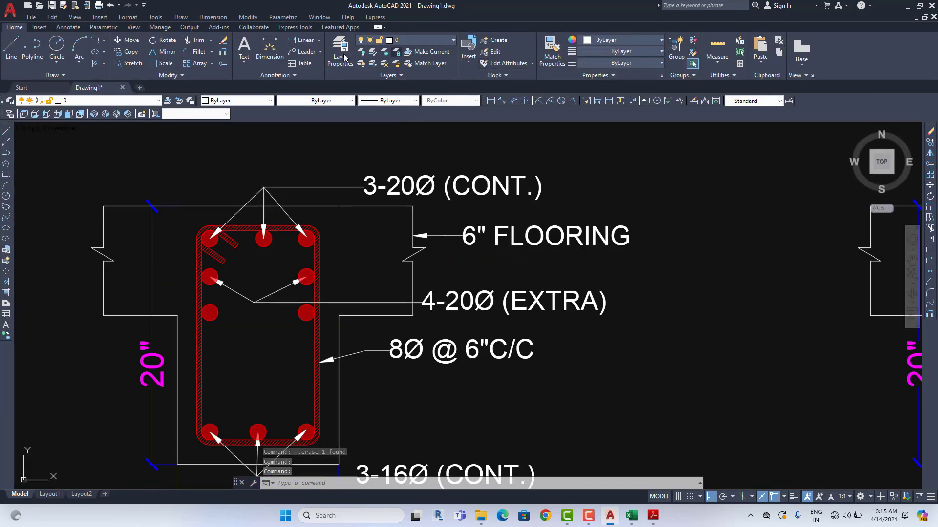
Step: Add two leader arrows from the 4-20Ø (EXTRA) label to the bars of the second row
{"action": "left_click", "coordinate": [320, 52]}
{"action": "left_click", "coordinate": [305, 88]}
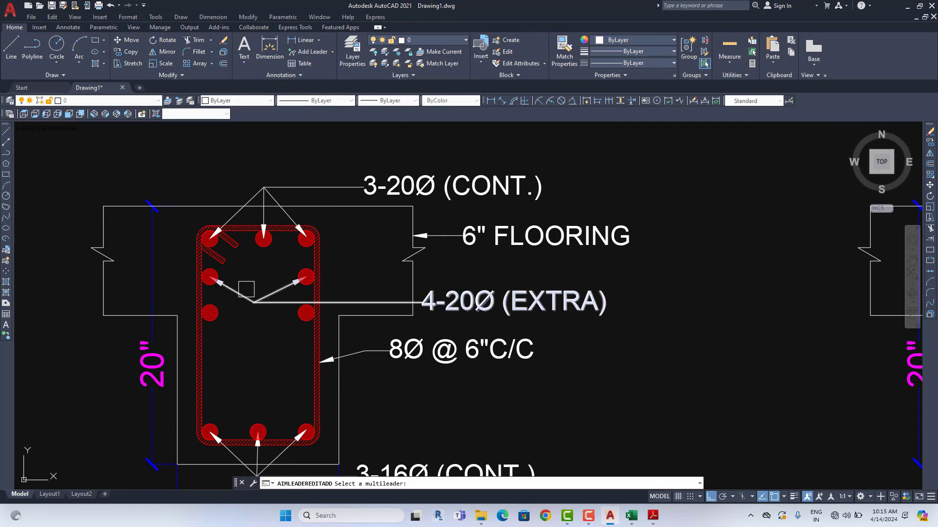
{"action": "scroll", "coordinate": [242, 295], "scroll_direction": "up", "scroll_amount": 2}
{"action": "left_click", "coordinate": [238, 295]}
{"action": "left_click", "coordinate": [191, 322]}
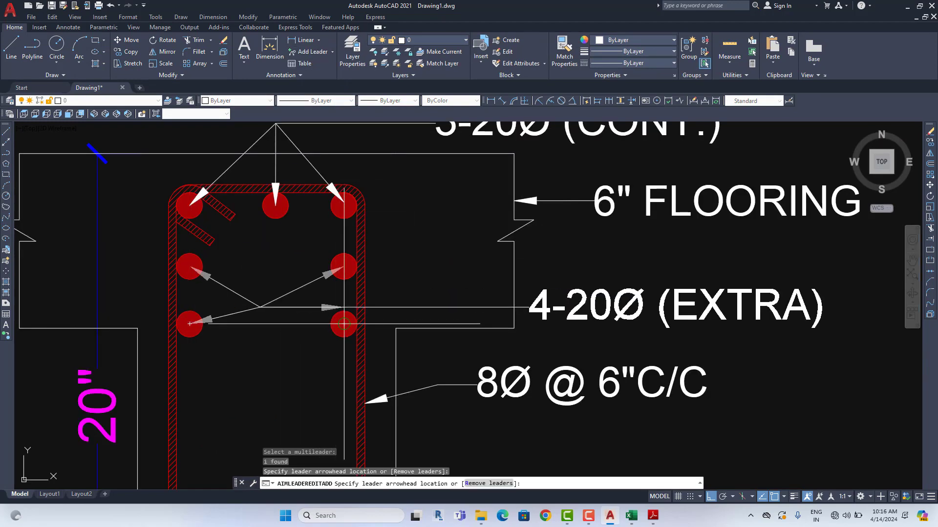
{"action": "left_click", "coordinate": [344, 322]}
{"action": "scroll", "coordinate": [284, 324], "scroll_direction": "down", "scroll_amount": 4}
{"action": "scroll", "coordinate": [377, 410], "scroll_direction": "up", "scroll_amount": 2}
{"action": "key", "text": "Escape"}
Step: Extend the extra bar label to read 4-20Ø (EXTRA TOP) and widen its text frame to fit one line
{"action": "left_click", "coordinate": [385, 282]}
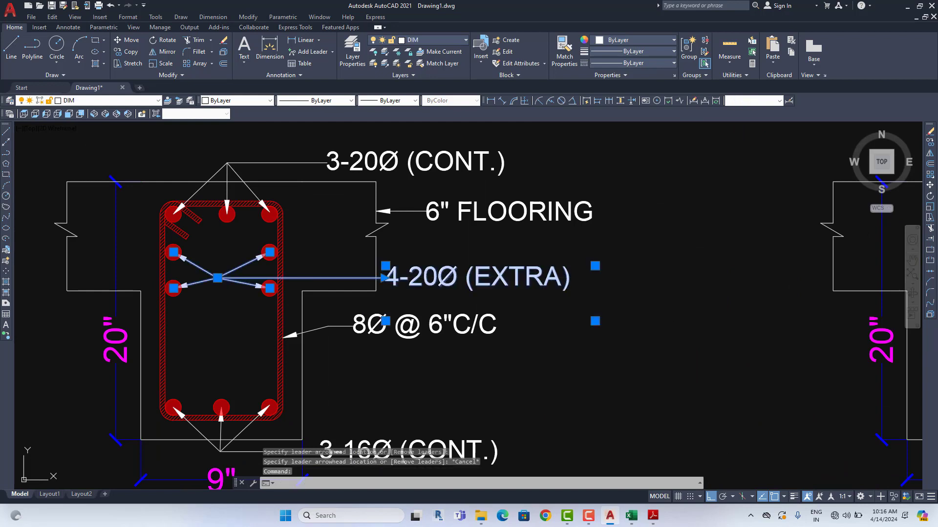
{"action": "double_click", "coordinate": [385, 282]}
{"action": "type", "text": "T"}
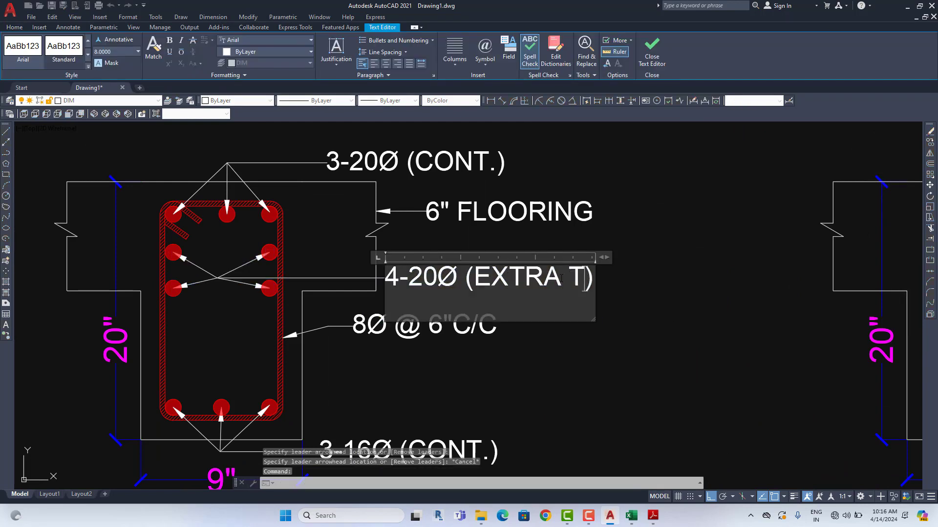
{"action": "type", "text": "OP"}
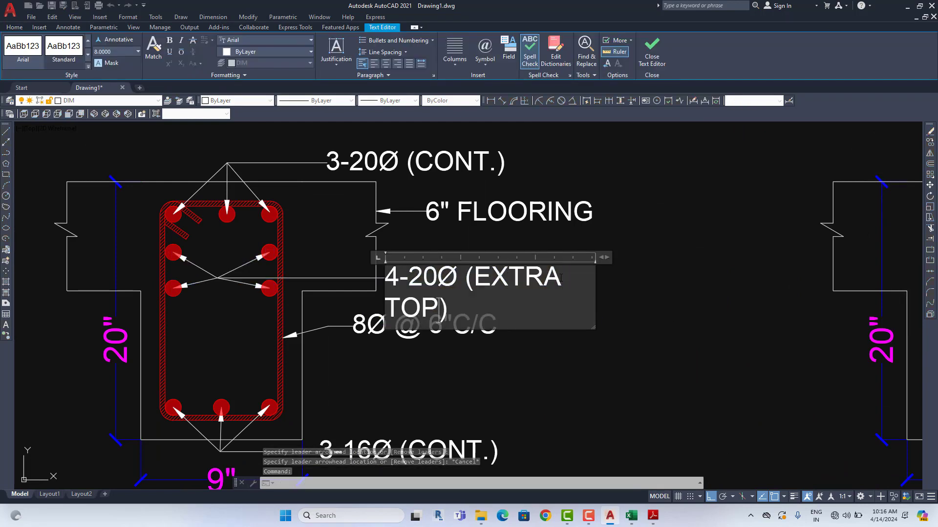
{"action": "left_click_drag", "start_coordinate": [613, 257], "coordinate": [666, 257]}
{"action": "left_click", "coordinate": [640, 226]}
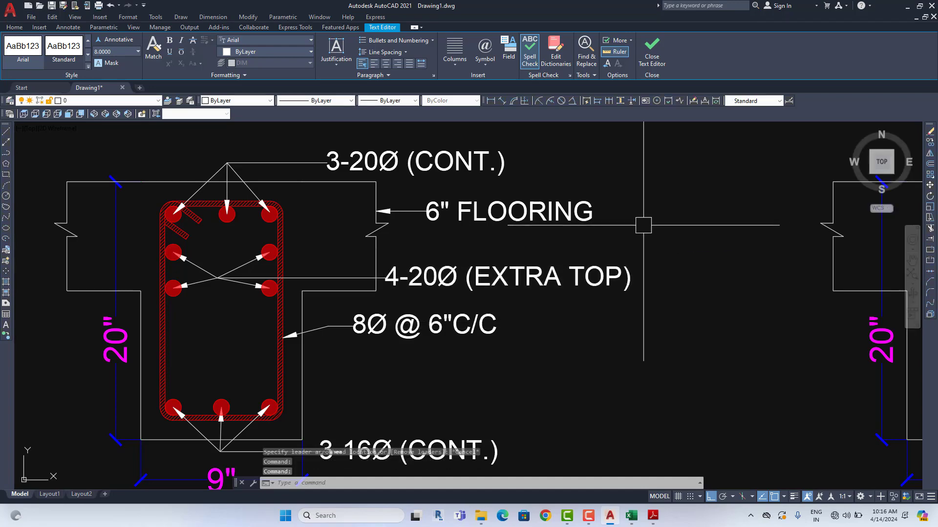
Step: Replace the 6" FLOORING label of the support section with SLAB
{"action": "scroll", "coordinate": [456, 235], "scroll_direction": "down", "scroll_amount": 4}
{"action": "scroll", "coordinate": [449, 251], "scroll_direction": "up", "scroll_amount": 2}
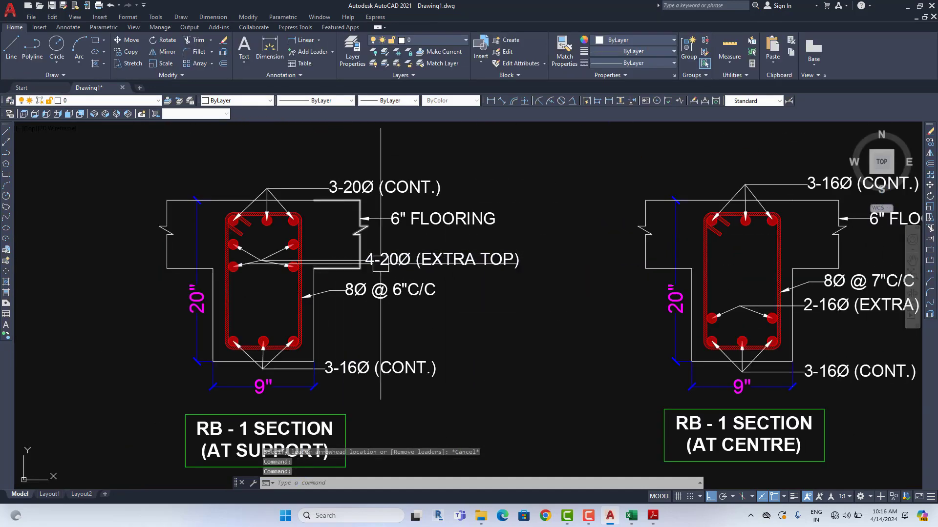
{"action": "left_click", "coordinate": [396, 220]}
{"action": "double_click", "coordinate": [394, 219]}
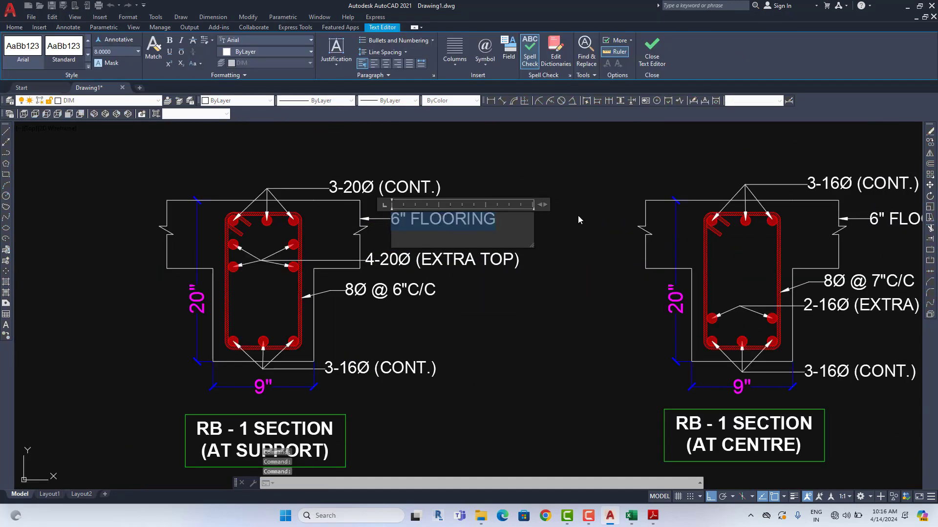
{"action": "type", "text": "SLAB"}
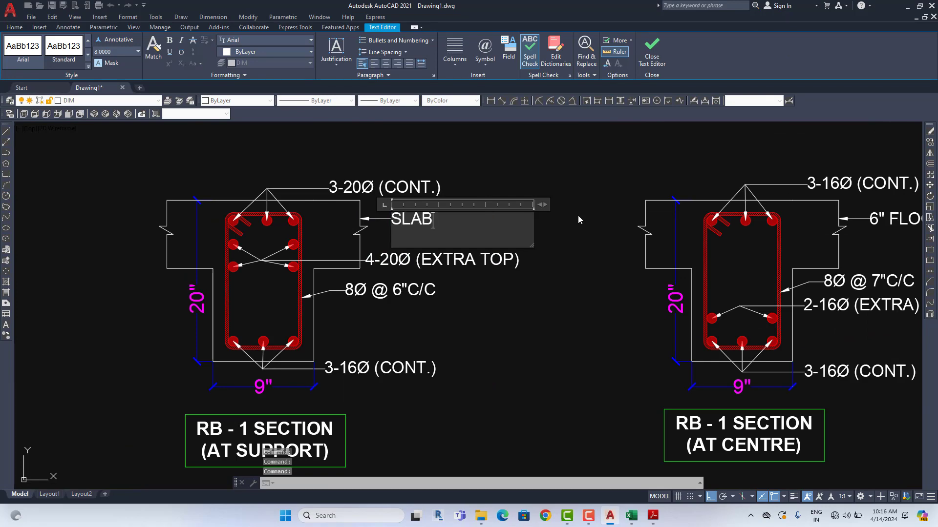
{"action": "left_click", "coordinate": [562, 175]}
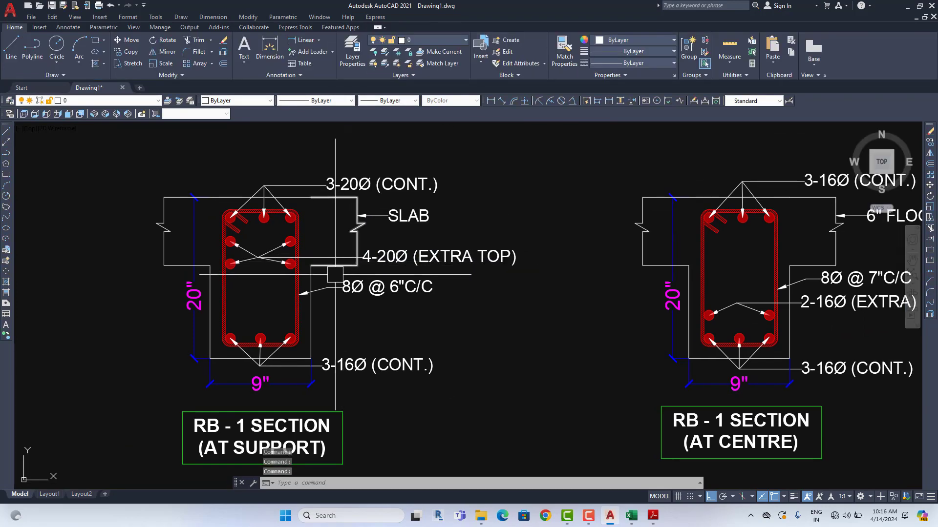
Step: Change the top continuous bar label of the RB-1 centre section to 3-20Ø (CONT.)
{"action": "scroll", "coordinate": [335, 275], "scroll_direction": "down", "scroll_amount": 5}
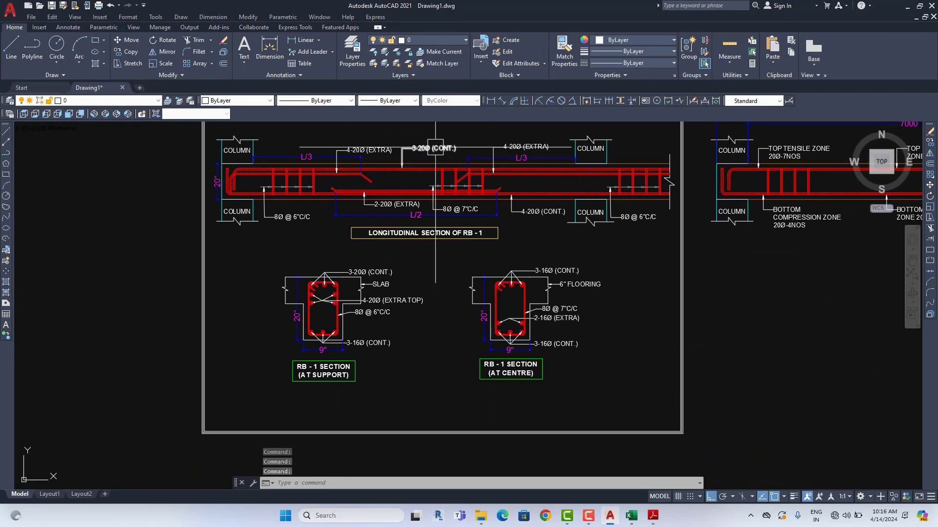
{"action": "scroll", "coordinate": [389, 158], "scroll_direction": "up", "scroll_amount": 2}
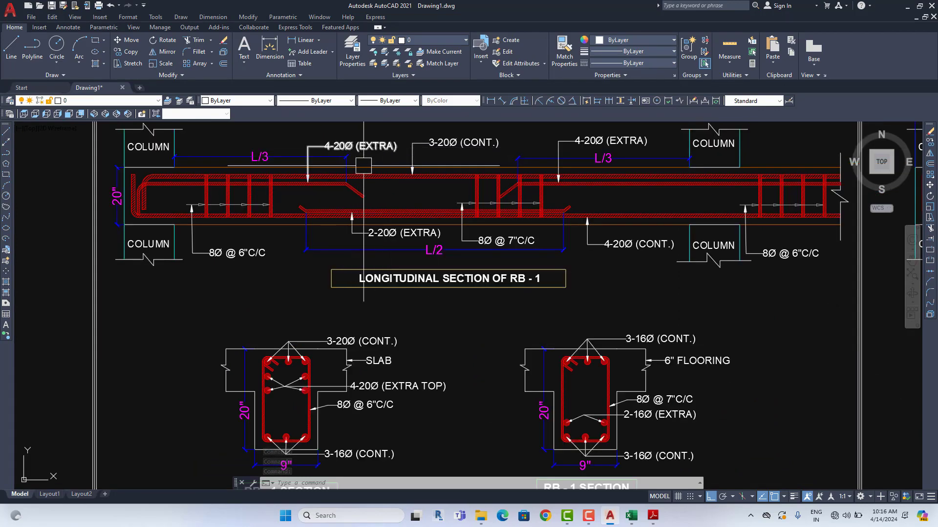
{"action": "left_click_drag", "start_coordinate": [441, 381], "coordinate": [319, 380]}
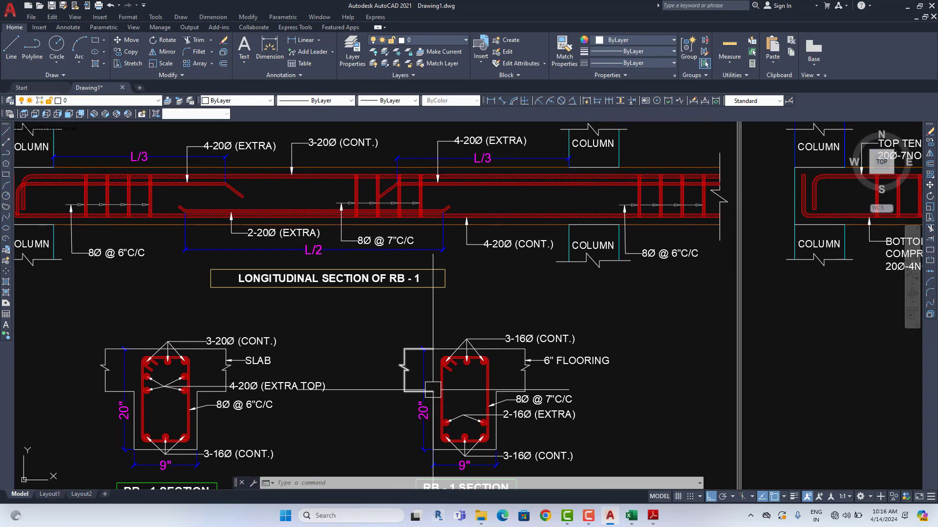
{"action": "left_click_drag", "start_coordinate": [432, 390], "coordinate": [449, 371]}
{"action": "mouse_move", "coordinate": [529, 347]}
{"action": "left_mouse_down"}
{"action": "mouse_move", "coordinate": [488, 379]}
{"action": "mouse_move", "coordinate": [428, 307]}
{"action": "left_mouse_up"}
{"action": "scroll", "coordinate": [443, 312], "scroll_direction": "up", "scroll_amount": 4}
{"action": "double_click", "coordinate": [442, 311]}
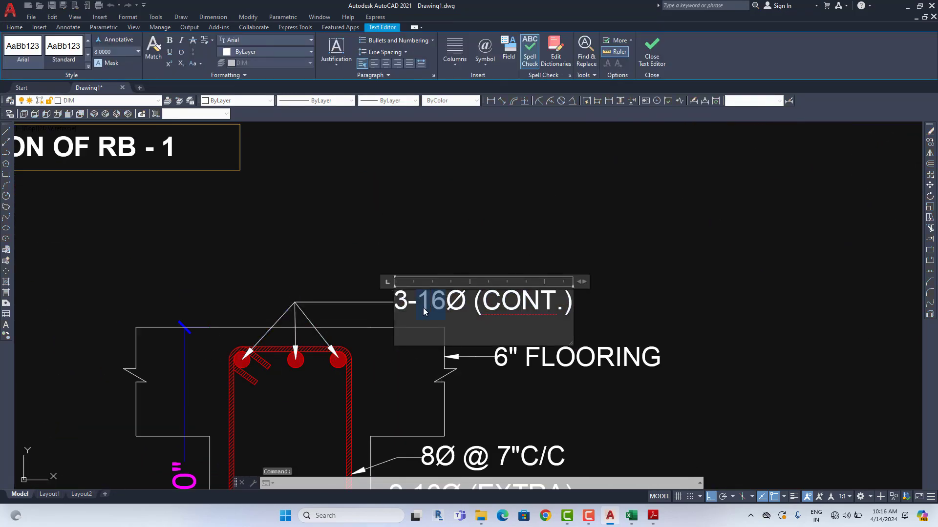
{"action": "type", "text": "20"}
{"action": "left_click", "coordinate": [542, 371]}
Step: Replace the 6" FLOORING label of the centre section with SLAB
{"action": "scroll", "coordinate": [542, 364], "scroll_direction": "down", "scroll_amount": 5}
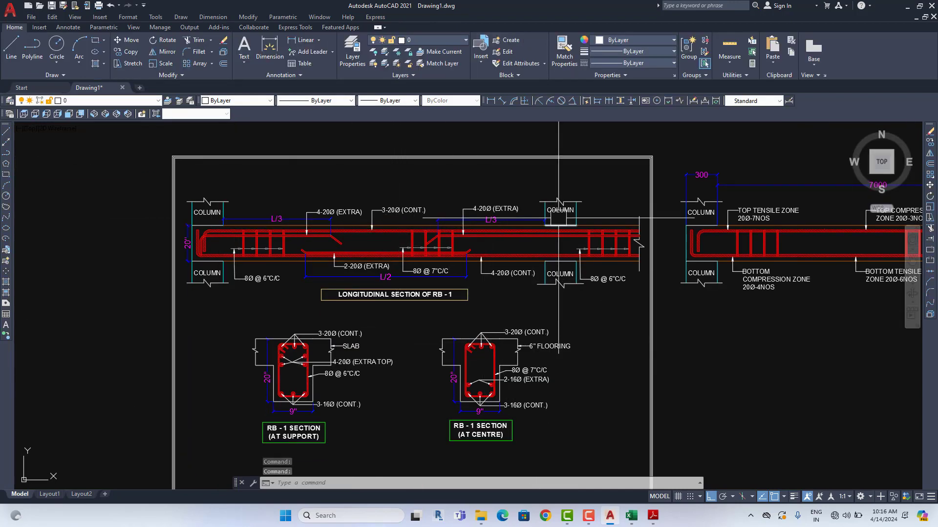
{"action": "scroll", "coordinate": [536, 350], "scroll_direction": "up", "scroll_amount": 4}
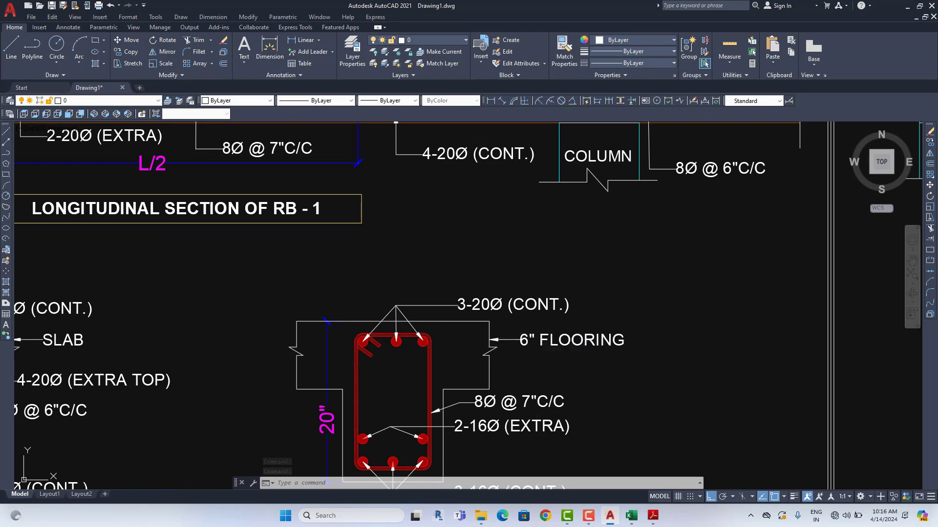
{"action": "double_click", "coordinate": [524, 342]}
{"action": "type", "text": "SLAB"}
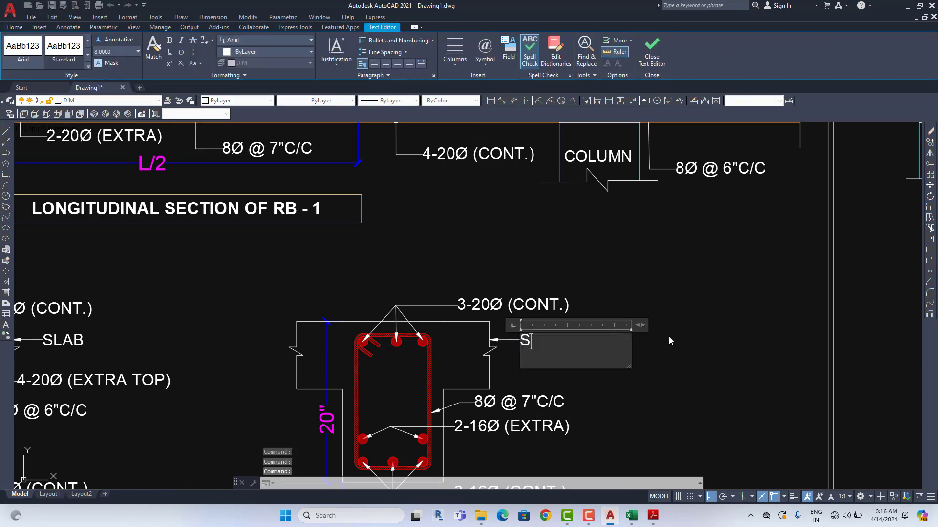
{"action": "left_click", "coordinate": [640, 264]}
Step: Compare the bar labels of the longitudinal section with those of the support and centre cross-sections
{"action": "scroll", "coordinate": [616, 294], "scroll_direction": "down", "scroll_amount": 4}
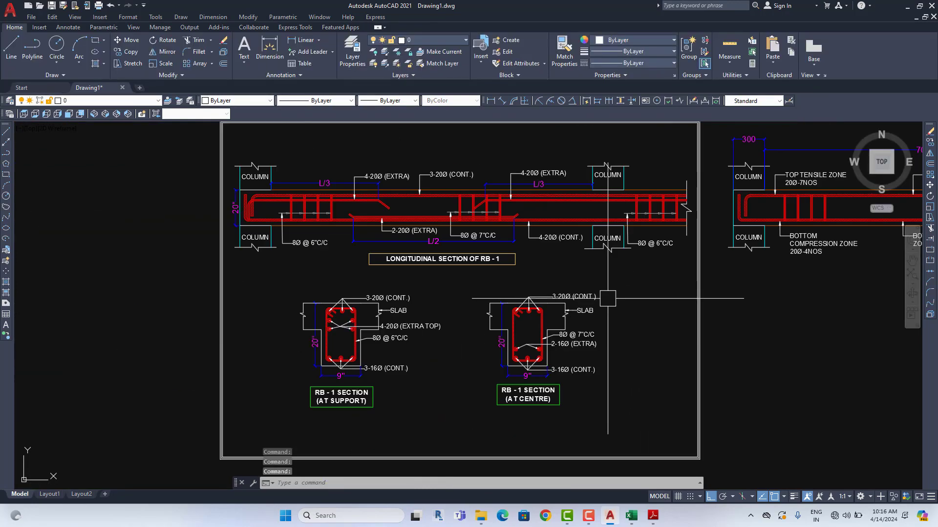
{"action": "key", "text": "Escape"}
{"action": "left_click_drag", "start_coordinate": [602, 303], "coordinate": [580, 316]}
{"action": "scroll", "coordinate": [582, 317], "scroll_direction": "up", "scroll_amount": 2}
{"action": "scroll", "coordinate": [372, 344], "scroll_direction": "down", "scroll_amount": 1}
{"action": "scroll", "coordinate": [278, 329], "scroll_direction": "up", "scroll_amount": 1}
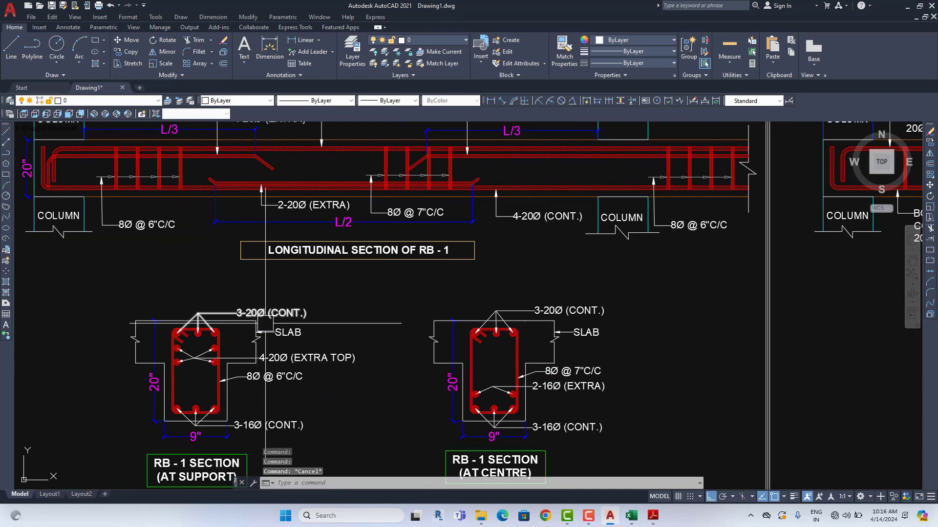
{"action": "left_click_drag", "start_coordinate": [268, 322], "coordinate": [277, 340]}
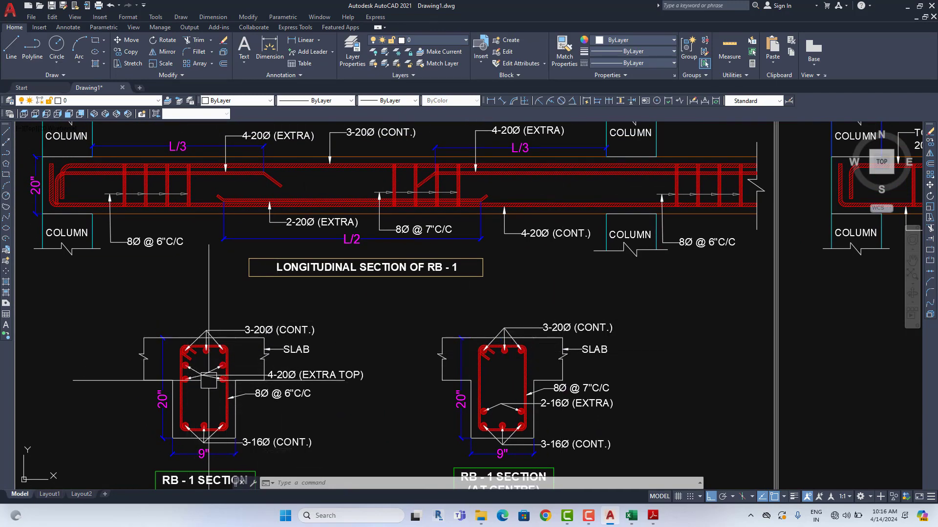
{"action": "scroll", "coordinate": [506, 205], "scroll_direction": "down", "scroll_amount": 3}
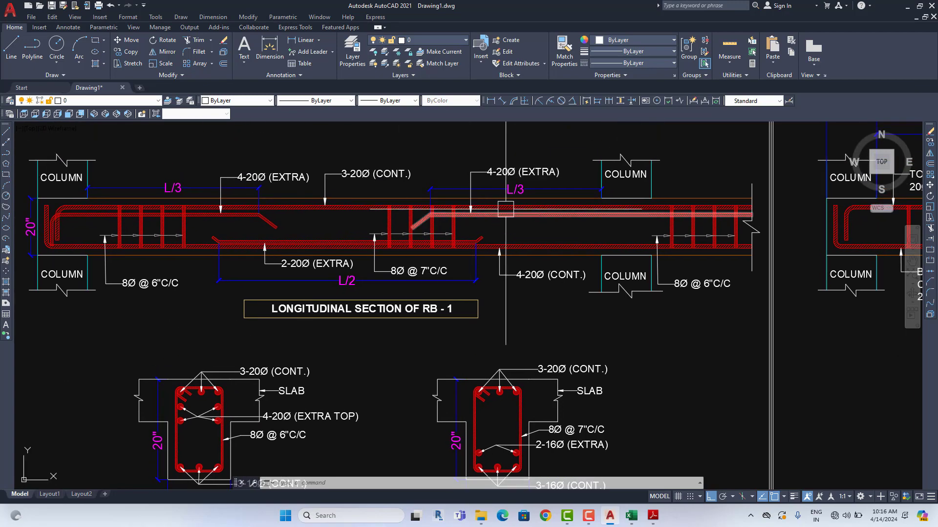
{"action": "left_click_drag", "start_coordinate": [501, 283], "coordinate": [509, 230]}
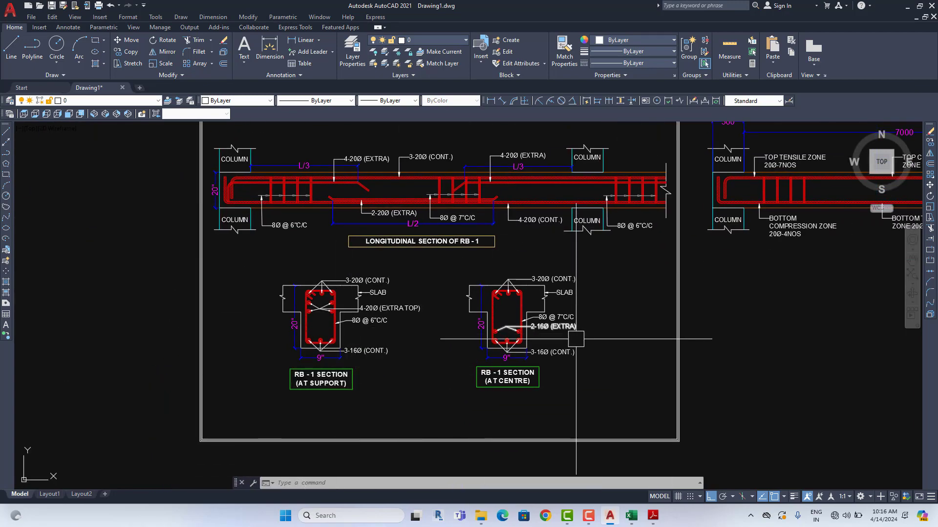
Step: Move the RB-1 centre section with its title horizontally closer to the support section
{"action": "left_click", "coordinate": [590, 265]}
{"action": "left_click", "coordinate": [466, 386]}
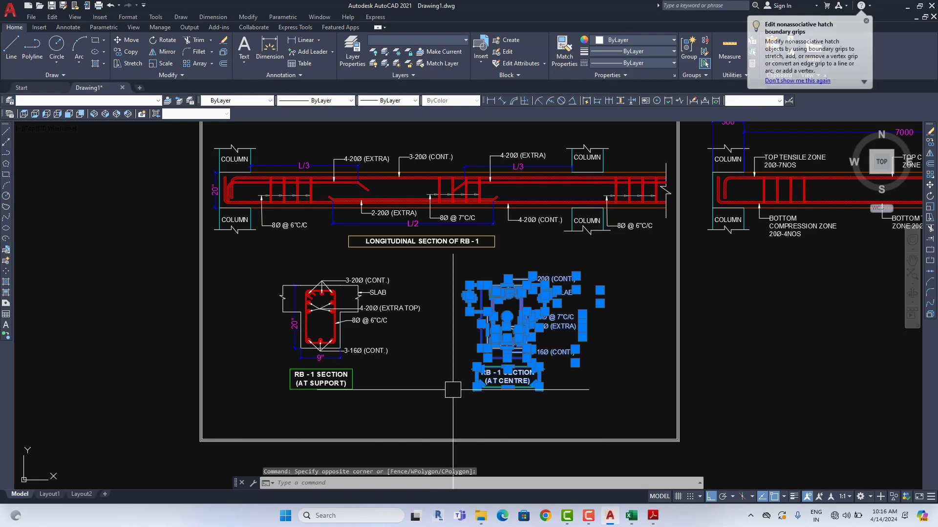
{"action": "left_click", "coordinate": [930, 185]}
{"action": "left_click", "coordinate": [800, 328]}
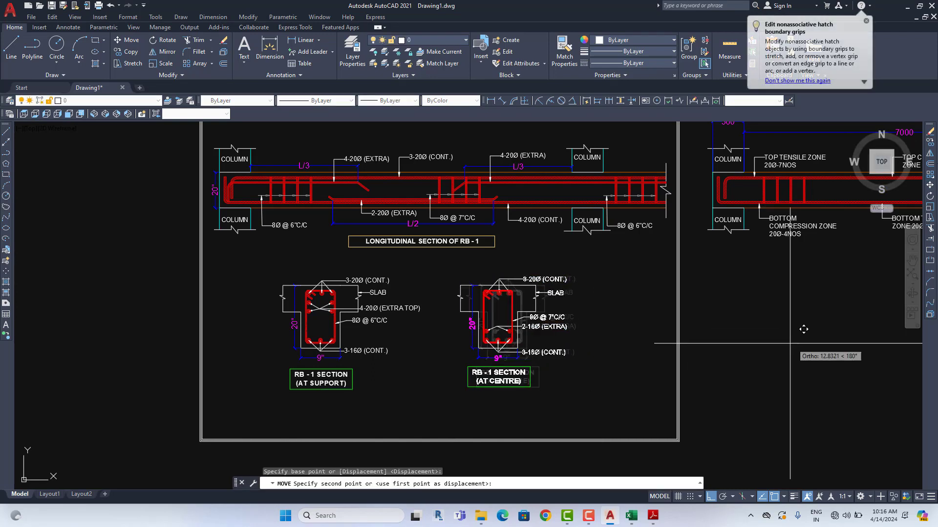
{"action": "left_click", "coordinate": [755, 346]}
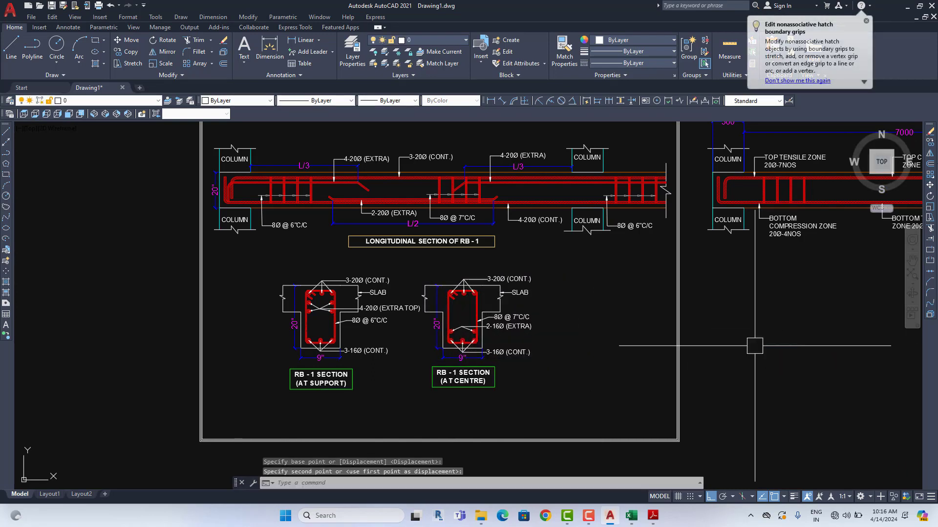
Step: Move the support and centre sections together slightly towards the left edge of the sheet frame
{"action": "left_click", "coordinate": [565, 263]}
{"action": "left_click", "coordinate": [264, 408]}
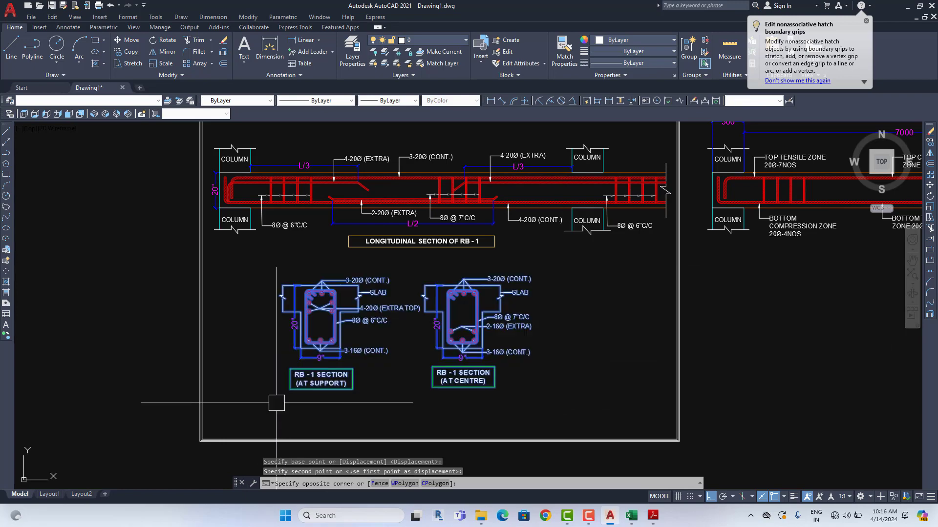
{"action": "left_click", "coordinate": [931, 186]}
{"action": "left_click", "coordinate": [630, 312]}
{"action": "left_click", "coordinate": [621, 312]}
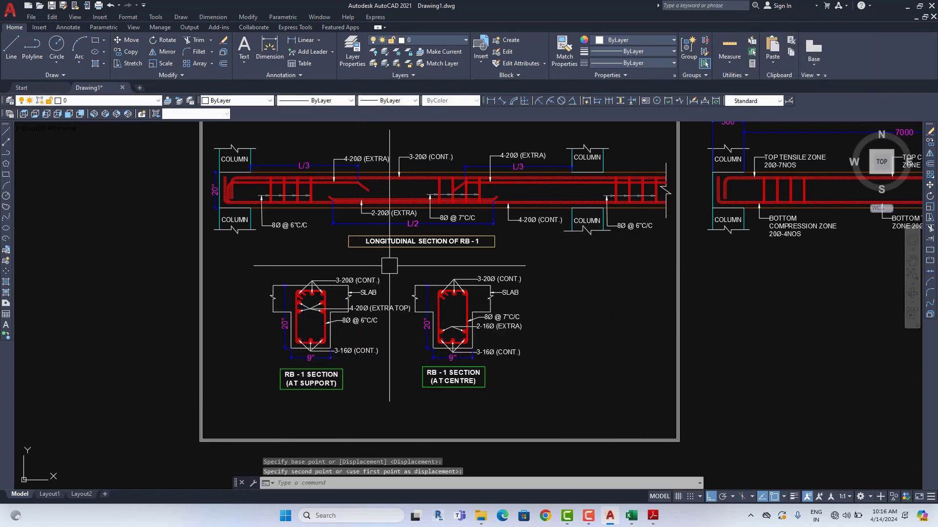
Step: Copy the RB-1 support section with its title horizontally to the free space on the right of the centre section
{"action": "left_click", "coordinate": [347, 269]}
{"action": "left_click", "coordinate": [248, 393]}
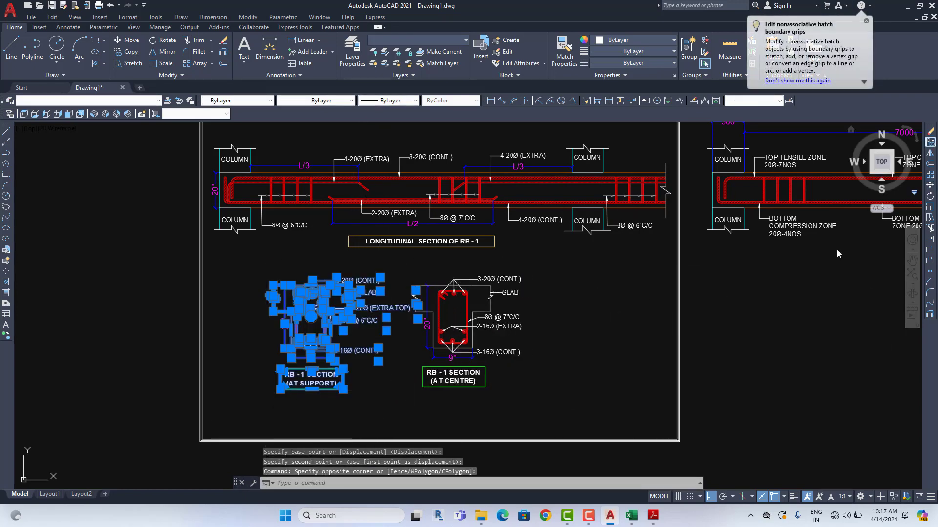
{"action": "left_click", "coordinate": [930, 142]}
{"action": "left_click_drag", "start_coordinate": [718, 320], "coordinate": [550, 289]}
{"action": "left_click", "coordinate": [573, 284]}
{"action": "left_click", "coordinate": [843, 279]}
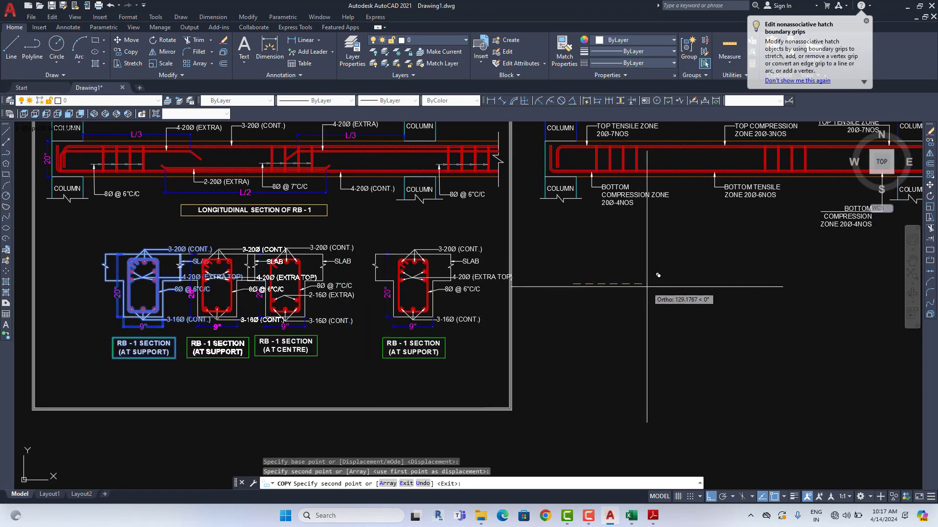
{"action": "key", "text": "Escape"}
Step: Move all three RB-1 cross-sections horizontally to the left so they fit inside the sheet frame
{"action": "left_click", "coordinate": [76, 235]}
{"action": "left_click", "coordinate": [547, 388]}
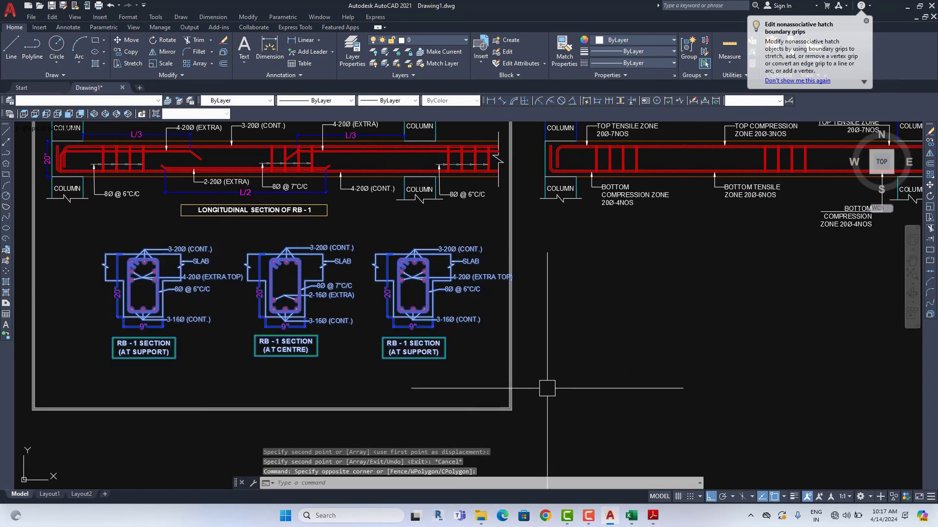
{"action": "left_click", "coordinate": [930, 185]}
{"action": "left_click", "coordinate": [701, 328]}
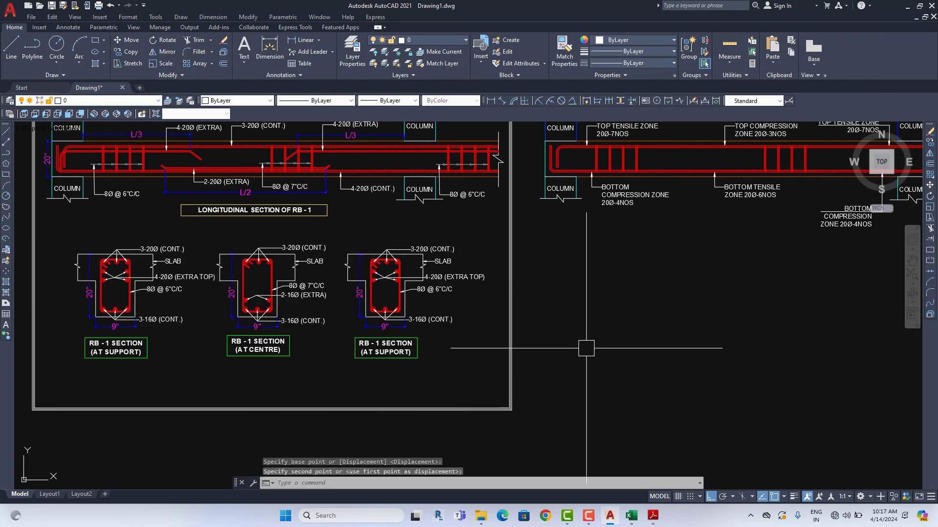
Step: Compare the bar and stirrup labels of the longitudinal section with those of the three RB-1 cross-sections
{"action": "left_click_drag", "start_coordinate": [303, 396], "coordinate": [332, 442]}
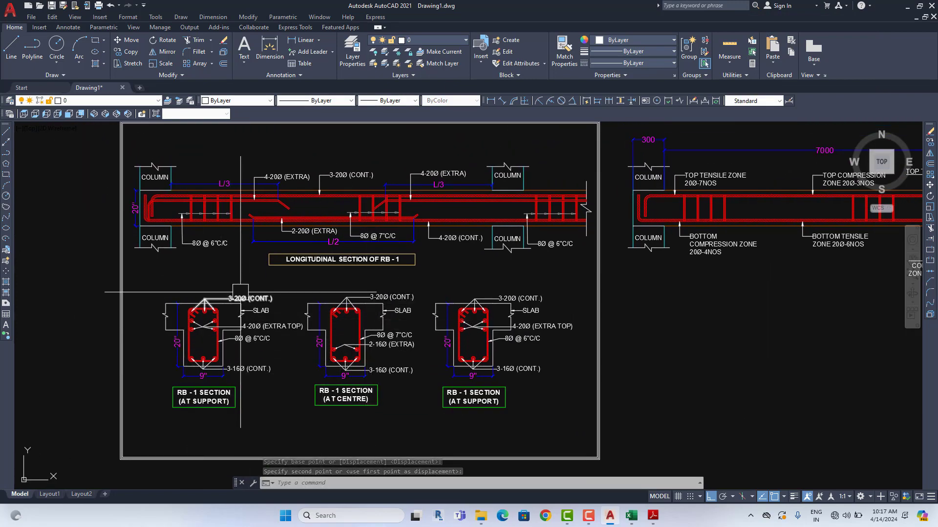
{"action": "left_click", "coordinate": [240, 293]}
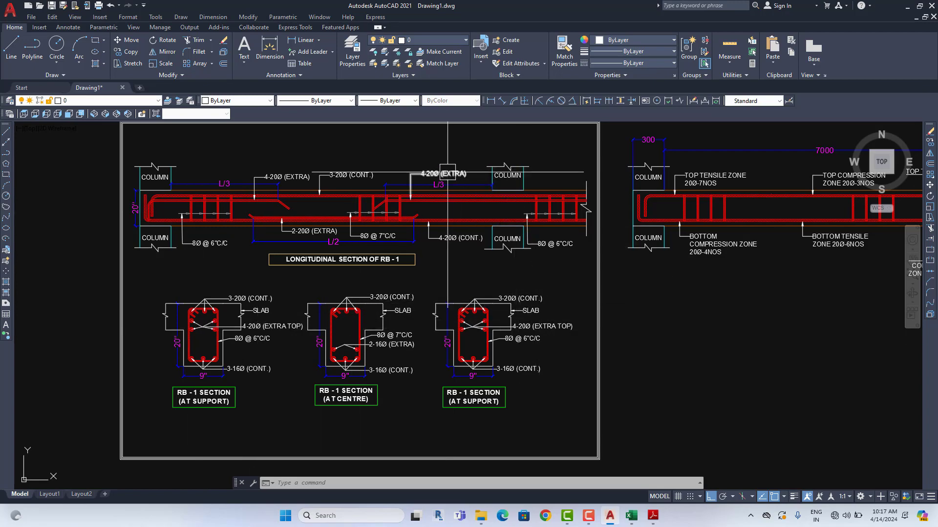
{"action": "scroll", "coordinate": [446, 188], "scroll_direction": "up", "scroll_amount": 1}
{"action": "scroll", "coordinate": [454, 268], "scroll_direction": "down", "scroll_amount": 3}
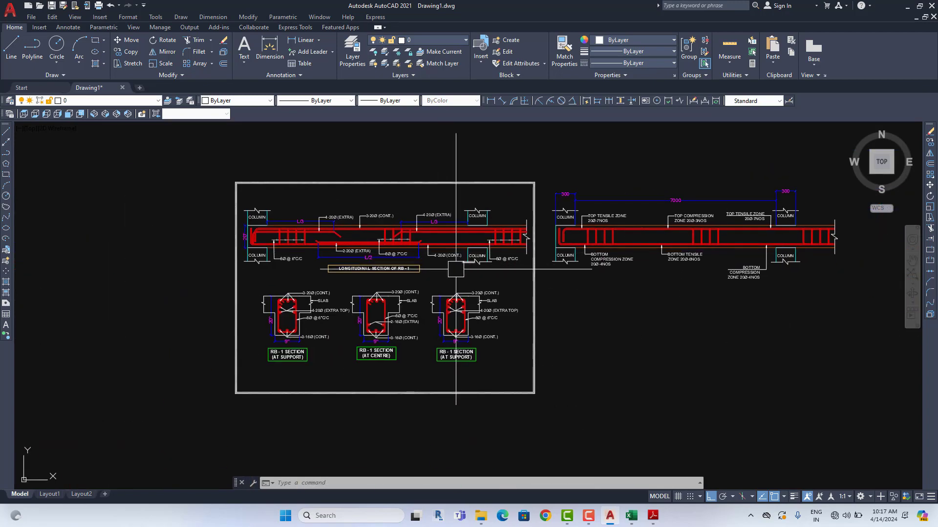
{"action": "scroll", "coordinate": [454, 269], "scroll_direction": "up", "scroll_amount": 2}
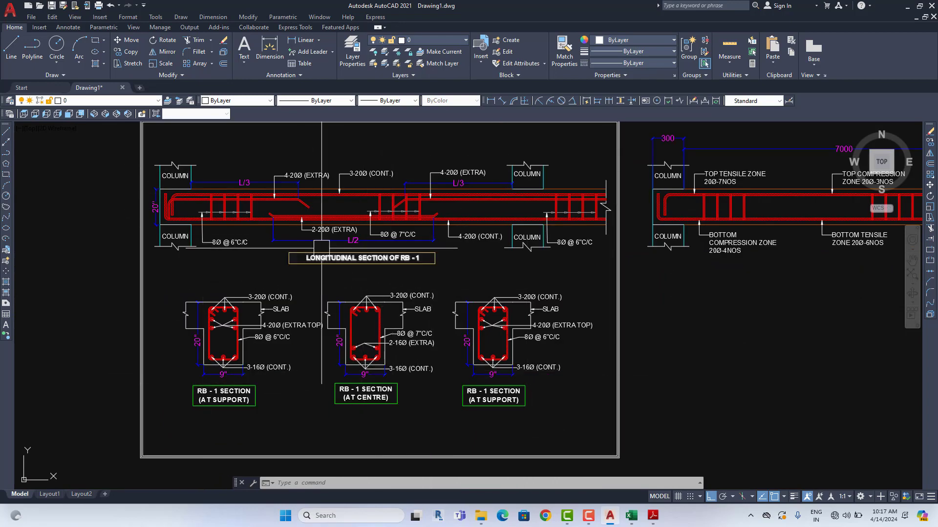
{"action": "scroll", "coordinate": [322, 248], "scroll_direction": "up", "scroll_amount": 3}
{"action": "scroll", "coordinate": [303, 341], "scroll_direction": "down", "scroll_amount": 1}
{"action": "scroll", "coordinate": [435, 314], "scroll_direction": "down", "scroll_amount": 1}
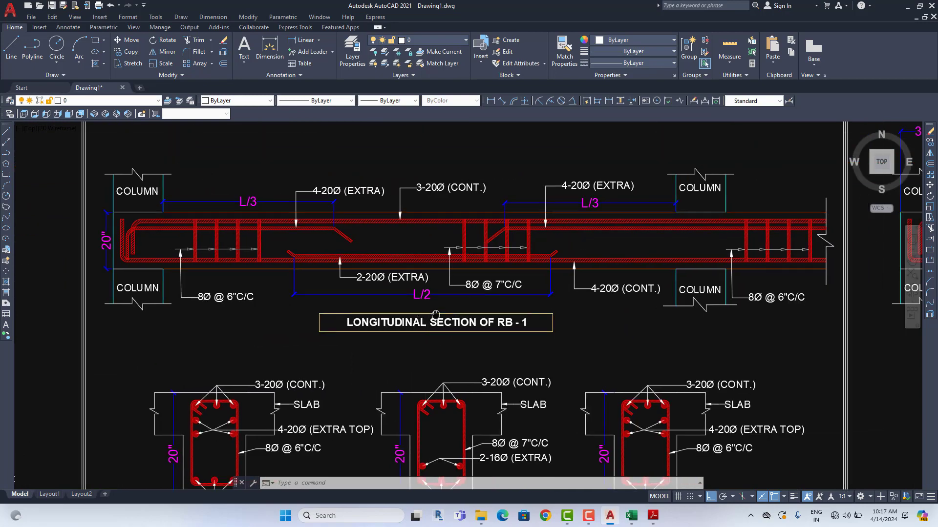
{"action": "left_click_drag", "start_coordinate": [435, 314], "coordinate": [354, 314]}
{"action": "left_click_drag", "start_coordinate": [526, 294], "coordinate": [529, 279]}
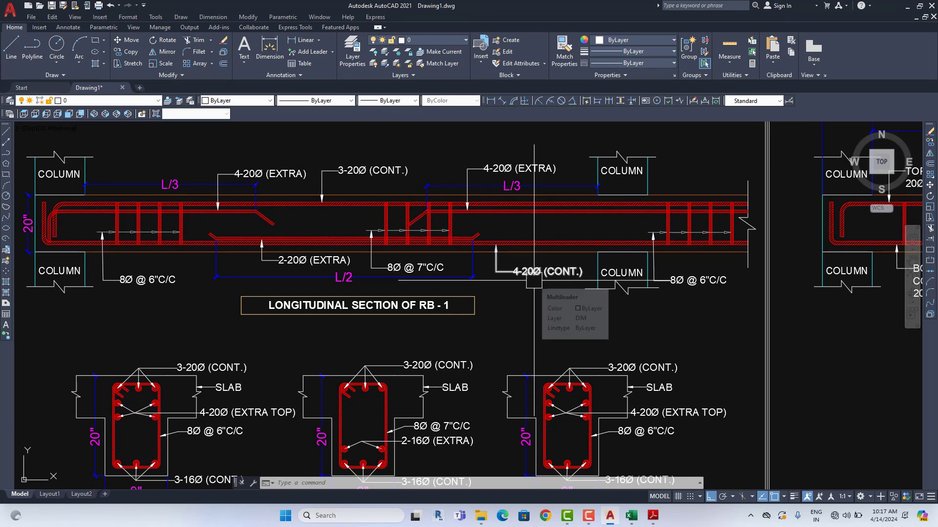
{"action": "left_click_drag", "start_coordinate": [366, 275], "coordinate": [371, 234]}
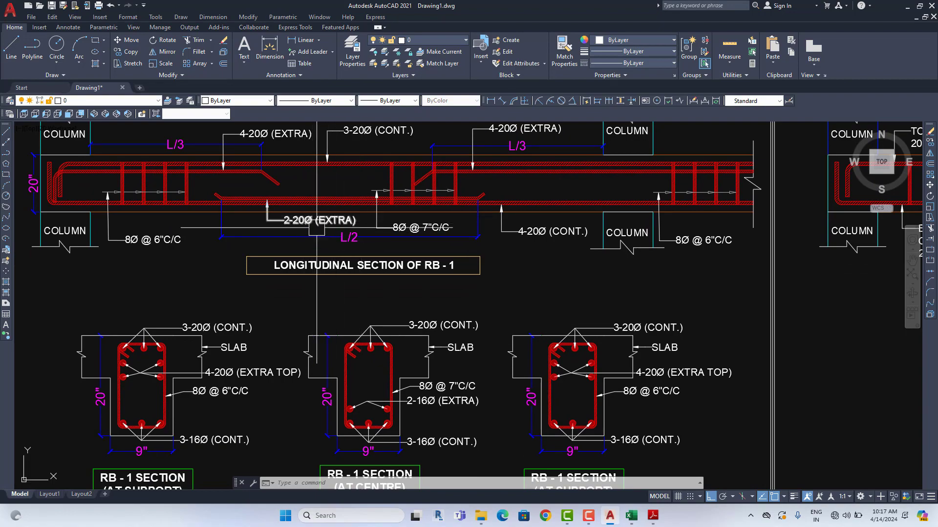
{"action": "scroll", "coordinate": [311, 228], "scroll_direction": "down", "scroll_amount": 2}
{"action": "scroll", "coordinate": [222, 337], "scroll_direction": "up", "scroll_amount": 4}
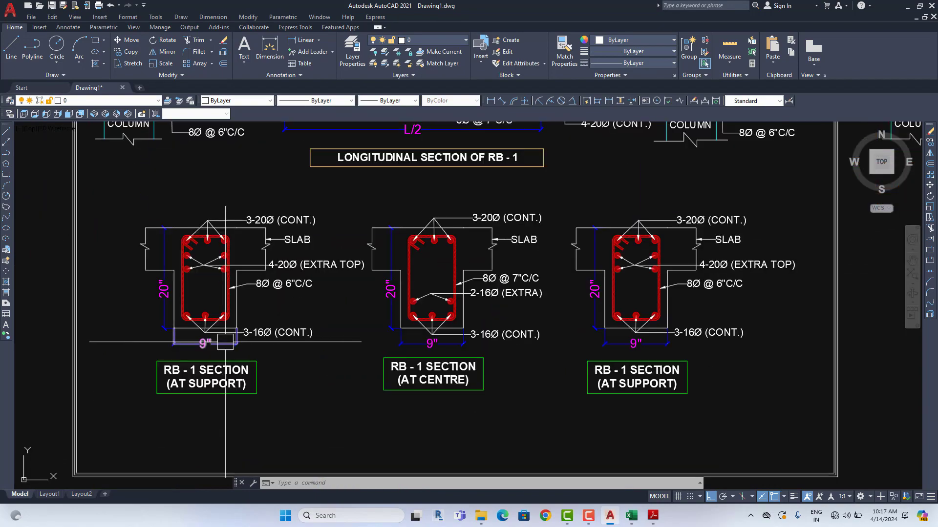
{"action": "scroll", "coordinate": [221, 337], "scroll_direction": "up", "scroll_amount": 2}
{"action": "scroll", "coordinate": [288, 371], "scroll_direction": "down", "scroll_amount": 2}
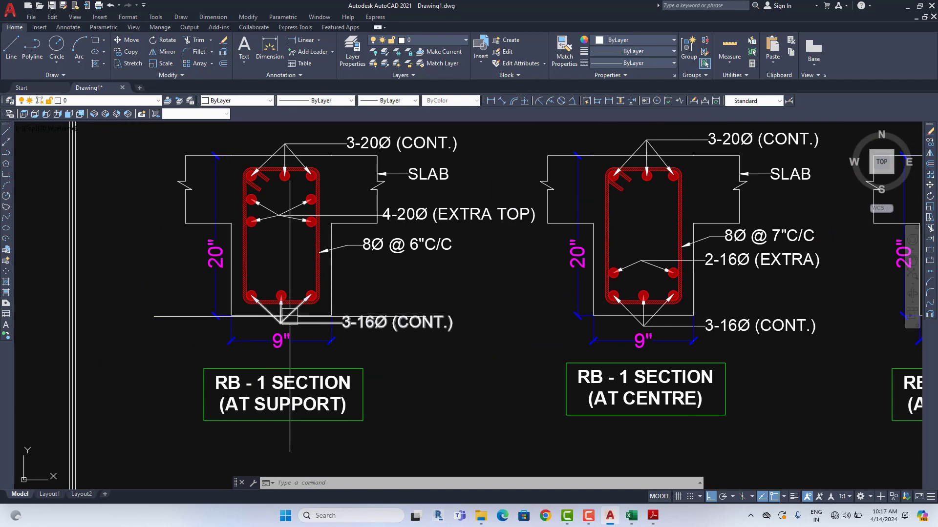
Step: Set the width dimension text of the first support section to 10"
{"action": "double_click", "coordinate": [293, 343]}
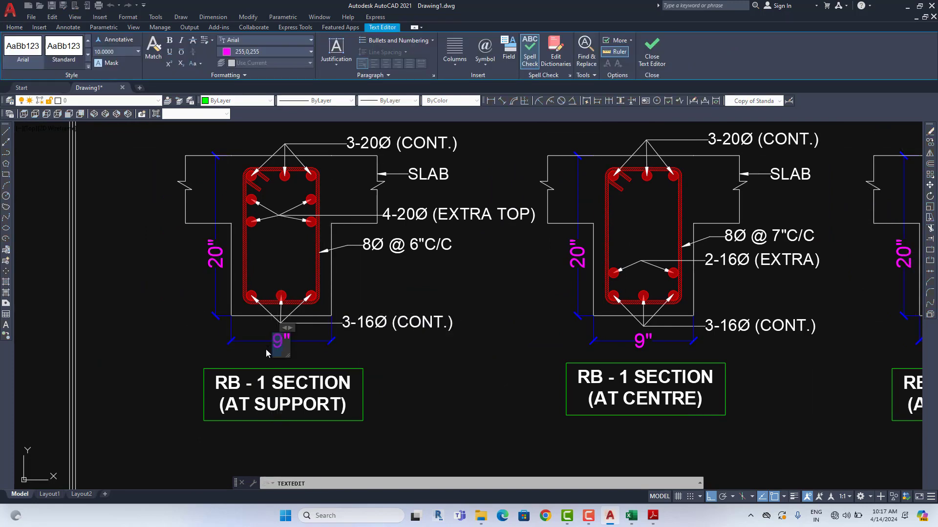
{"action": "left_click", "coordinate": [406, 342]}
{"action": "key", "text": "Escape"}
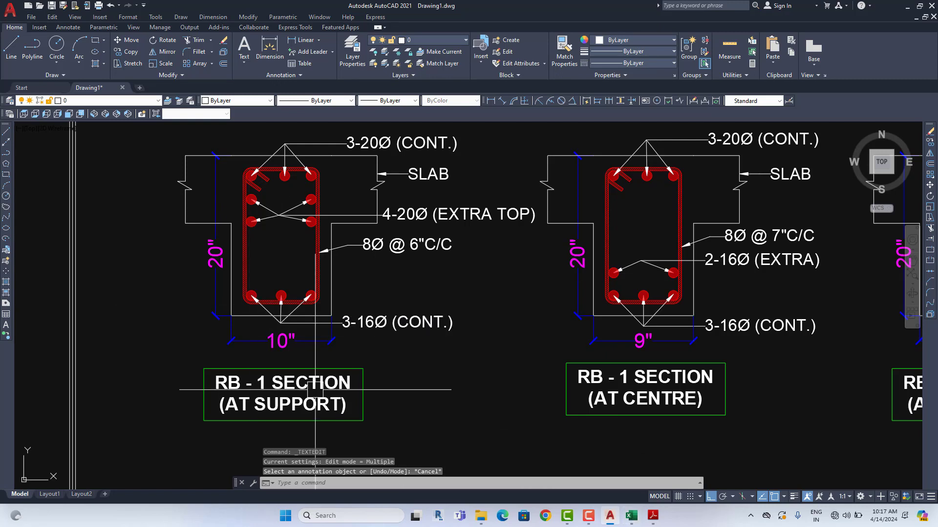
Step: Set the width dimension text of the first support section to 250
{"action": "left_click", "coordinate": [282, 341]}
{"action": "double_click", "coordinate": [282, 341]}
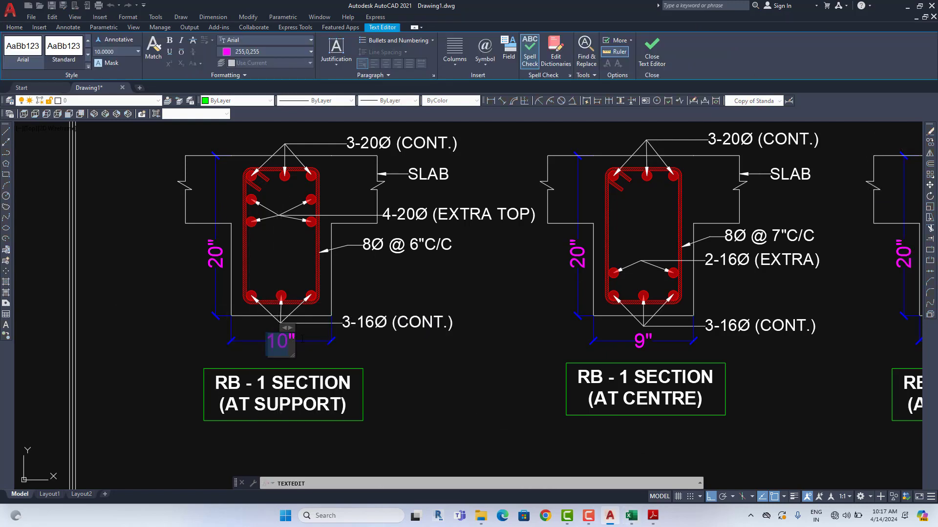
{"action": "left_click", "coordinate": [332, 259]}
{"action": "key", "text": "Escape"}
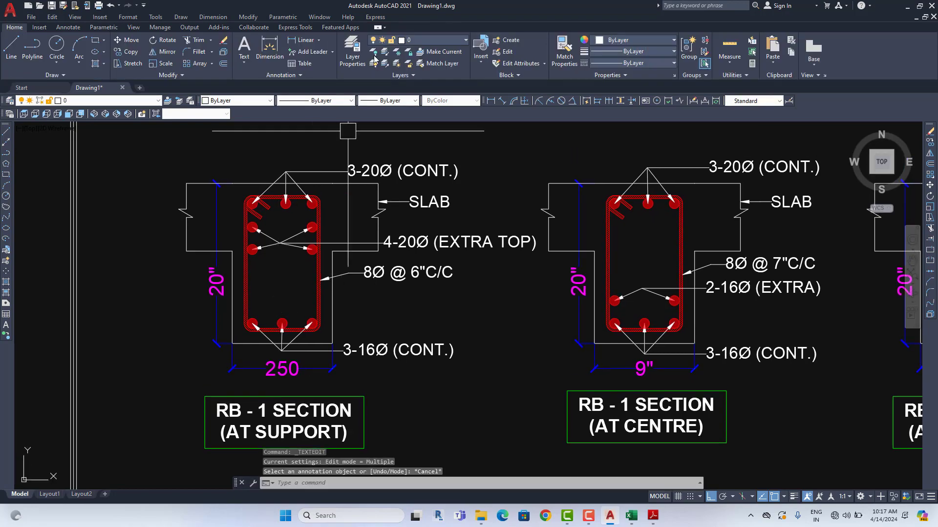
Step: Minimize the ribbon for more drawing space and set the depth dimension text of the first support section to 450
{"action": "left_click", "coordinate": [387, 29]}
{"action": "left_click", "coordinate": [400, 39]}
{"action": "left_click", "coordinate": [216, 273]}
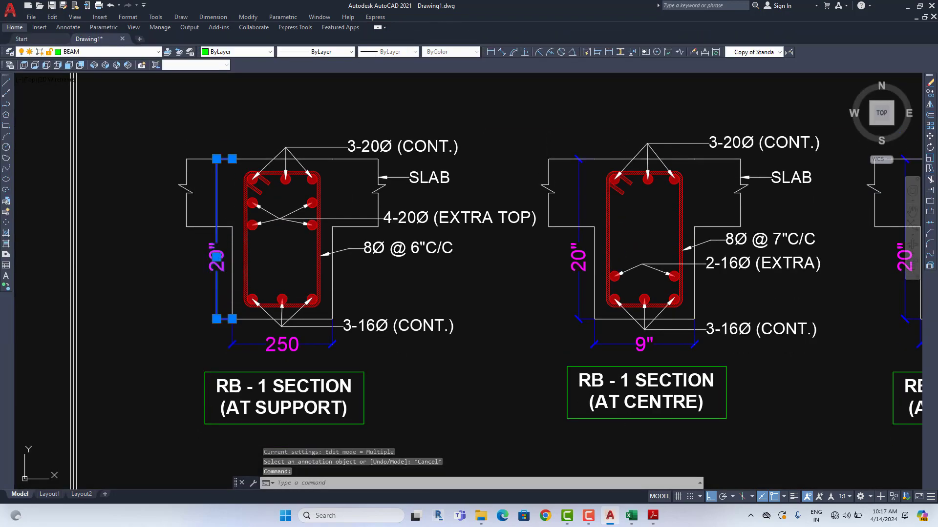
{"action": "double_click", "coordinate": [216, 258]}
{"action": "type", "text": "450"}
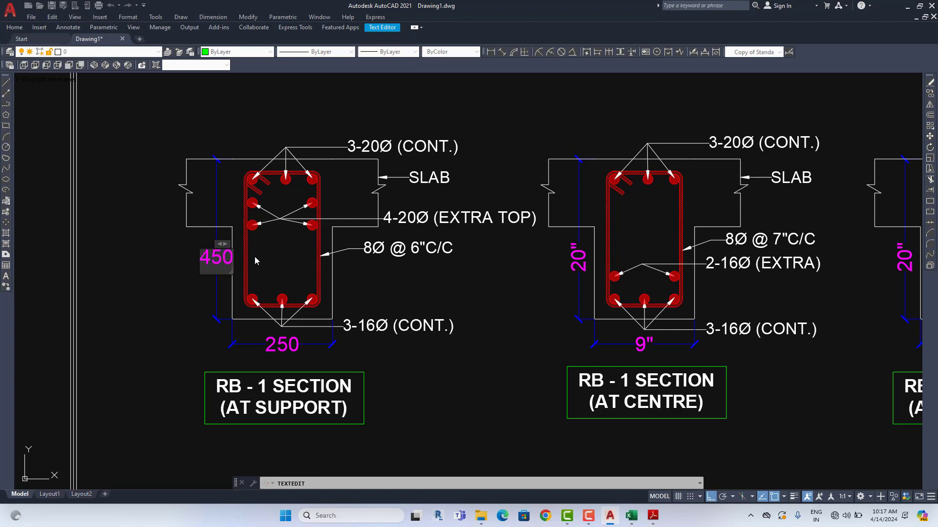
{"action": "left_click", "coordinate": [254, 256]}
{"action": "key", "text": "Escape"}
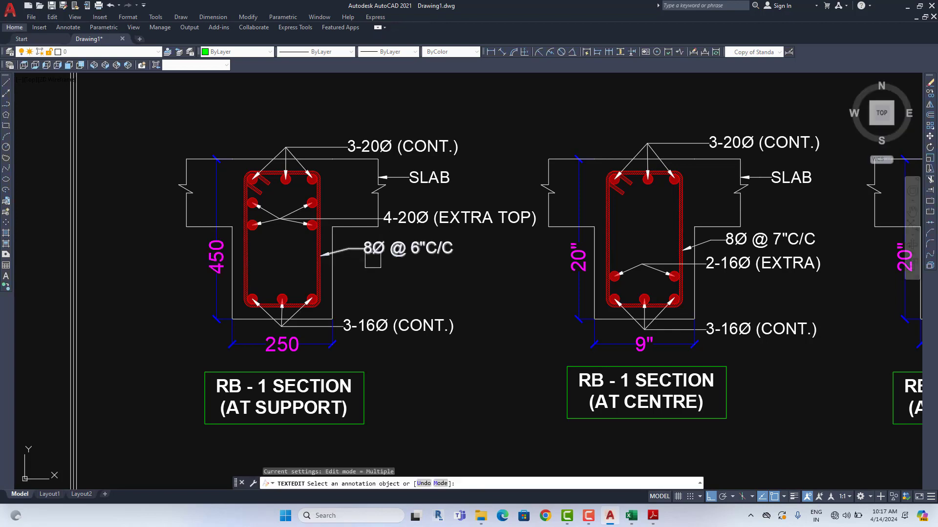
Step: Erase the width and depth dimensions of the centre section and of the second support section
{"action": "left_click", "coordinate": [584, 360]}
{"action": "left_click", "coordinate": [519, 300]}
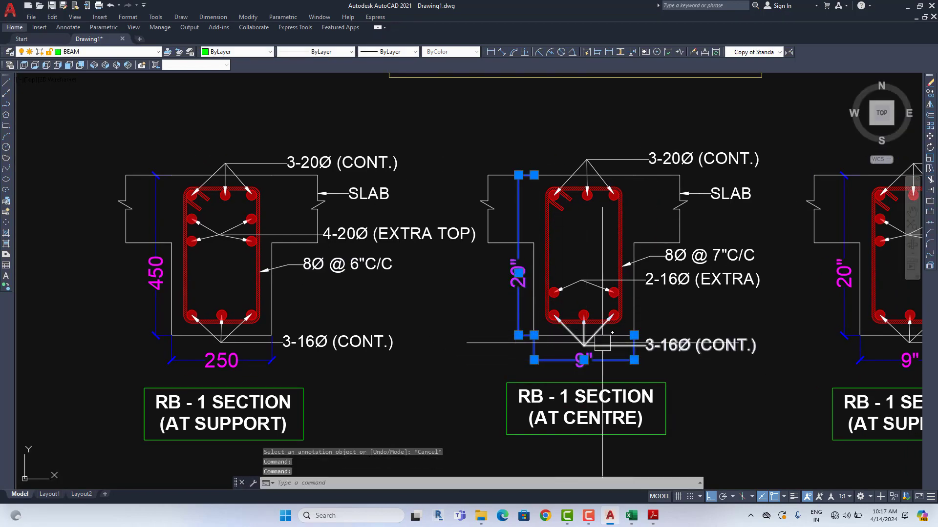
{"action": "key", "text": "Delete"}
{"action": "scroll", "coordinate": [518, 299], "scroll_direction": "right", "scroll_amount": 3}
{"action": "left_click", "coordinate": [799, 360]}
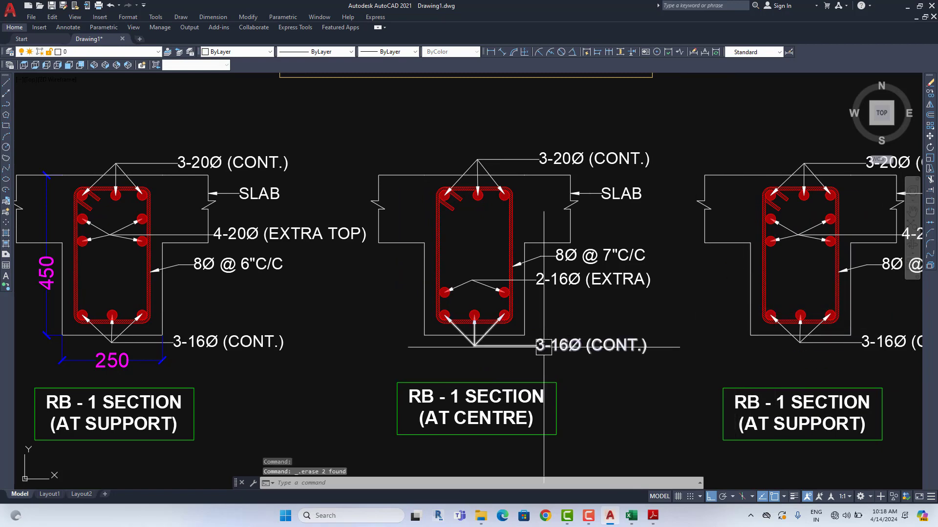
Step: Copy the 450 and 250 dimensions of the first support section onto the centre section and the second support section
{"action": "scroll", "coordinate": [126, 314], "scroll_direction": "up", "scroll_amount": 5}
{"action": "left_click", "coordinate": [127, 300]}
{"action": "left_click", "coordinate": [135, 320]}
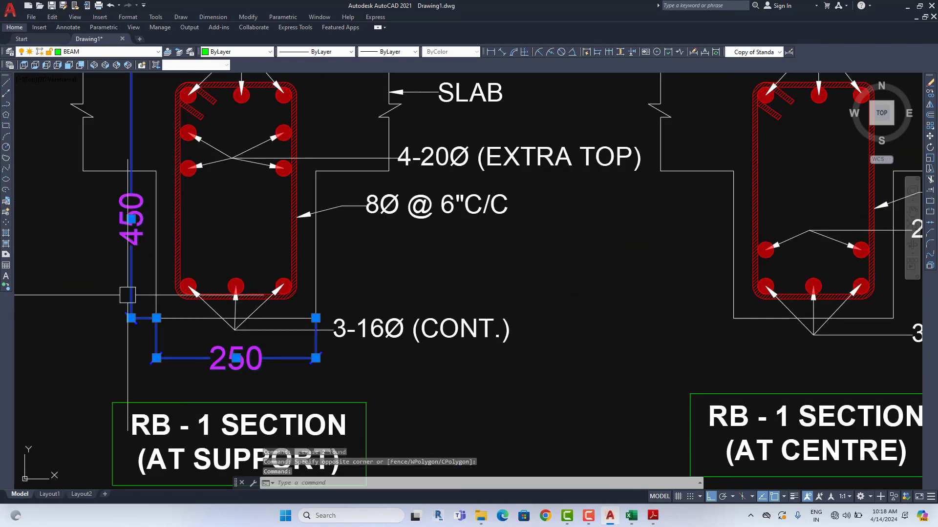
{"action": "left_click", "coordinate": [930, 92]}
{"action": "left_click", "coordinate": [316, 318]}
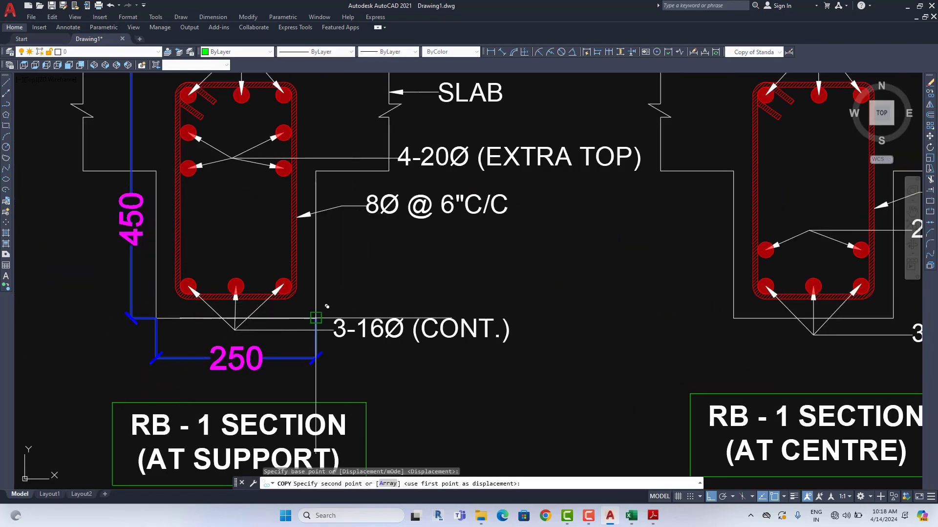
{"action": "scroll", "coordinate": [324, 313], "scroll_direction": "right", "scroll_amount": 5}
{"action": "scroll", "coordinate": [537, 316], "scroll_direction": "right", "scroll_amount": 5}
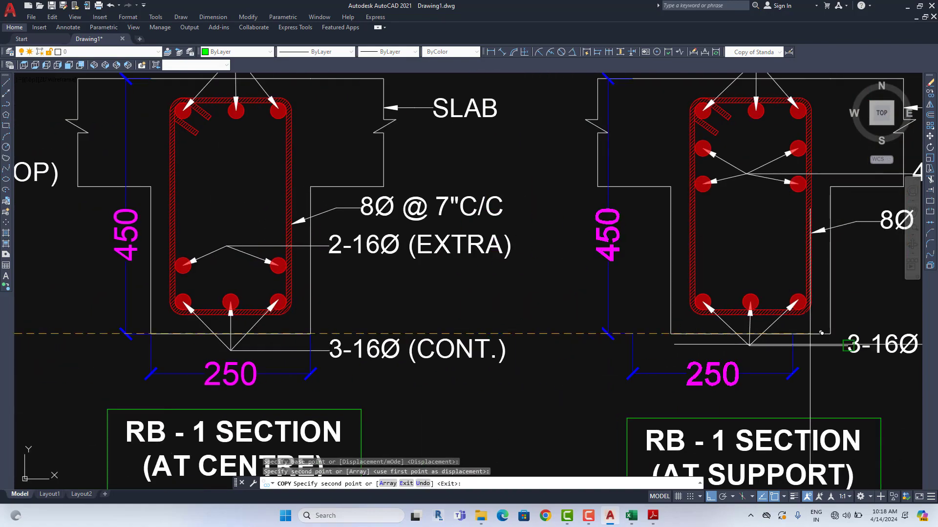
{"action": "left_click", "coordinate": [842, 322]}
{"action": "scroll", "coordinate": [841, 322], "scroll_direction": "down", "scroll_amount": 5}
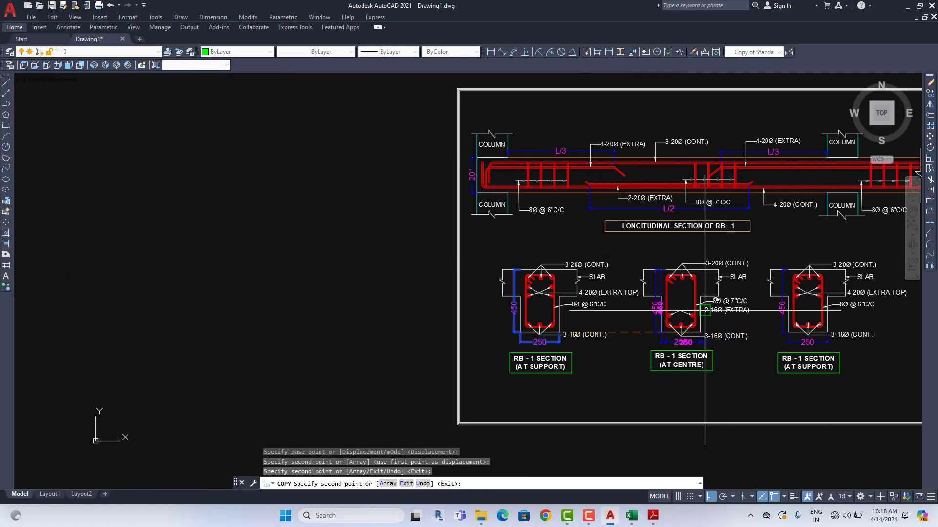
{"action": "key", "text": "Escape"}
Step: Replace the beam depth dimension text of the longitudinal section with the metric depth used in the cross-sections
{"action": "scroll", "coordinate": [342, 245], "scroll_direction": "right", "scroll_amount": 5}
{"action": "scroll", "coordinate": [240, 208], "scroll_direction": "up", "scroll_amount": 5}
{"action": "scroll", "coordinate": [240, 208], "scroll_direction": "up", "scroll_amount": 4}
{"action": "double_click", "coordinate": [230, 200]}
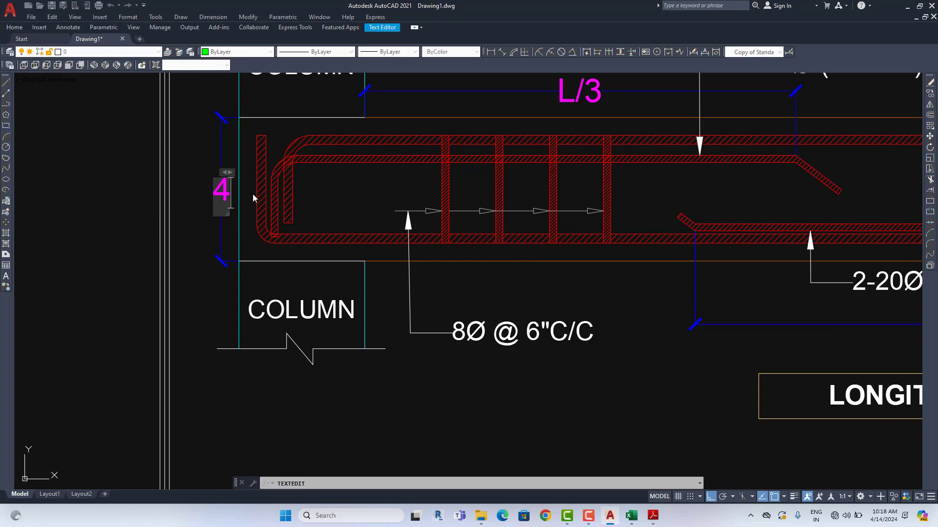
{"action": "left_click", "coordinate": [438, 240]}
Step: Switch to the Excel beam design sheet and check the beam width and depth among the input data
{"action": "left_click", "coordinate": [631, 516]}
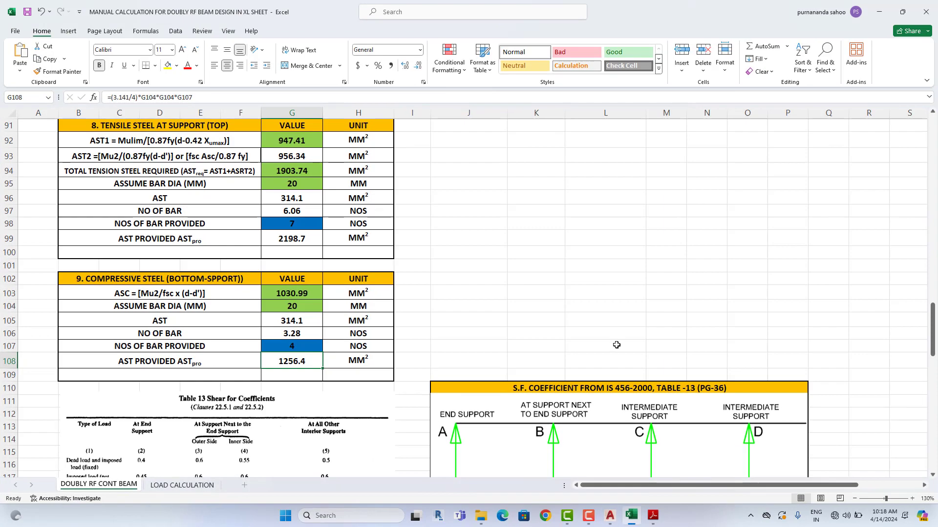
{"action": "scroll", "coordinate": [536, 259], "scroll_direction": "up", "scroll_amount": 20}
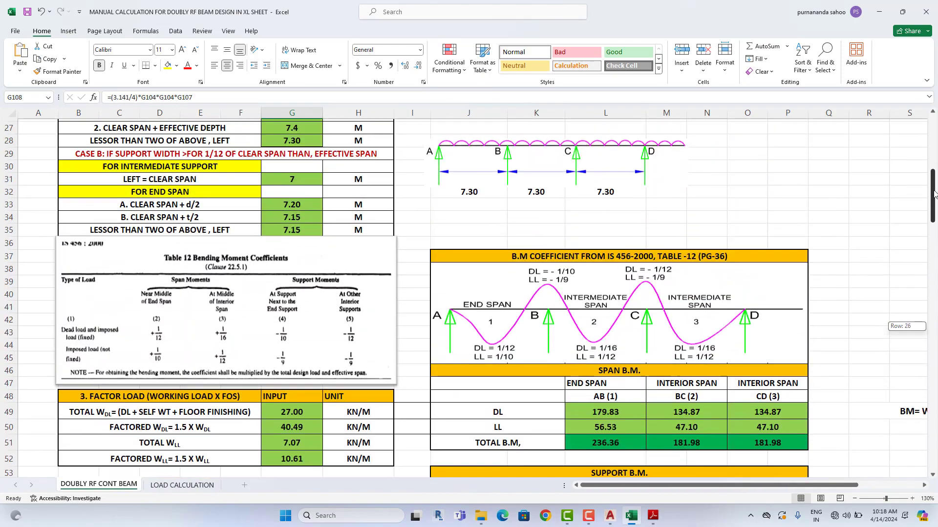
{"action": "scroll", "coordinate": [536, 259], "scroll_direction": "down", "scroll_amount": 1}
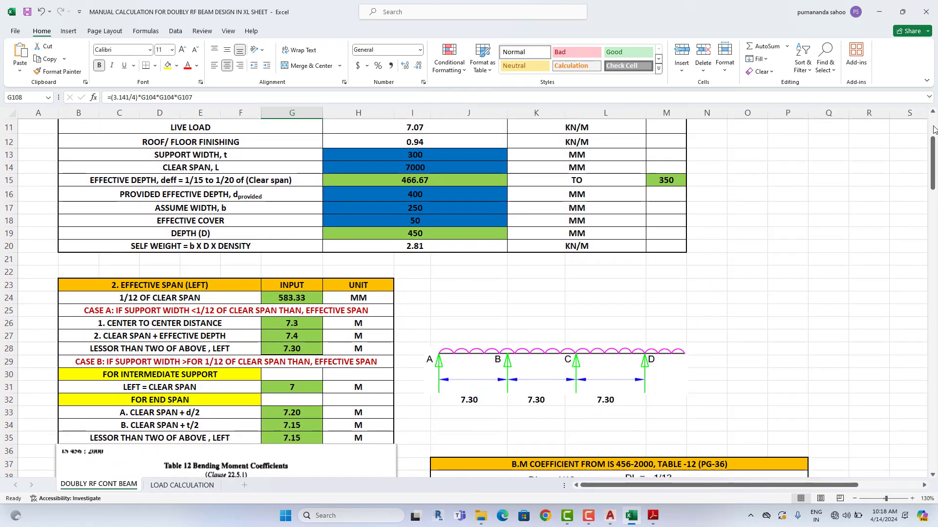
Step: Check the tensile and compressive steel bars provided at the support in the design sheet and switch back to the AutoCAD drawing
{"action": "left_click_drag", "start_coordinate": [933, 166], "coordinate": [934, 397]}
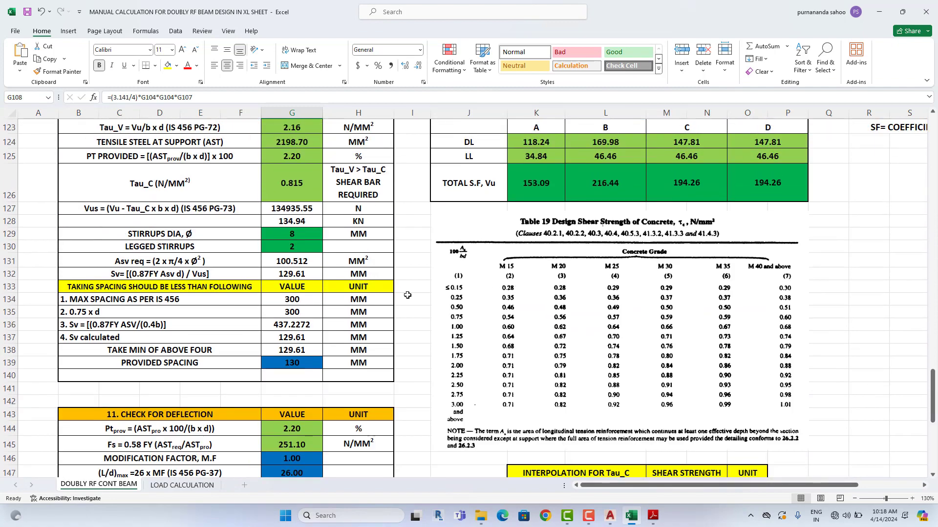
{"action": "scroll", "coordinate": [377, 289], "scroll_direction": "up", "scroll_amount": 11}
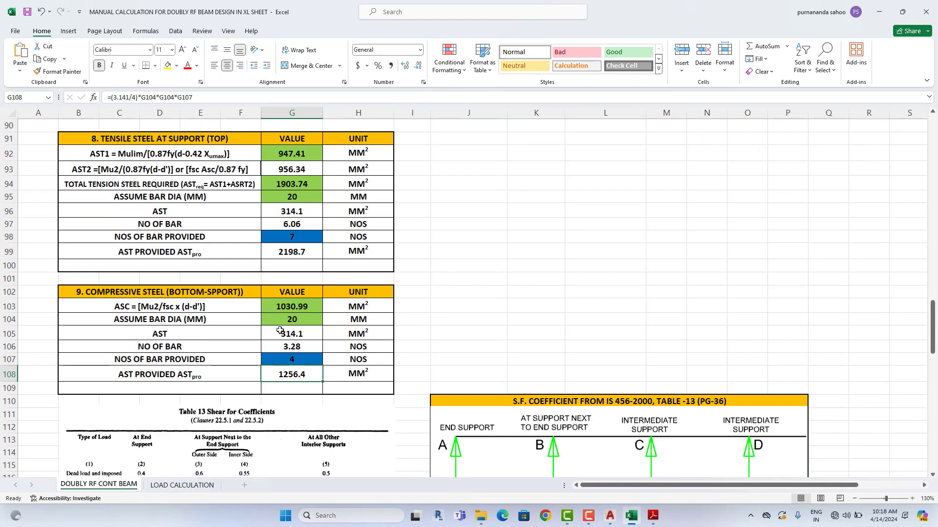
{"action": "left_click", "coordinate": [887, 11]}
Step: Compare the bottom bars and labels of the three RB-1 cross-sections with the bottom bar callouts of the longitudinal section
{"action": "scroll", "coordinate": [293, 245], "scroll_direction": "down", "scroll_amount": 8}
{"action": "scroll", "coordinate": [320, 266], "scroll_direction": "up", "scroll_amount": 5}
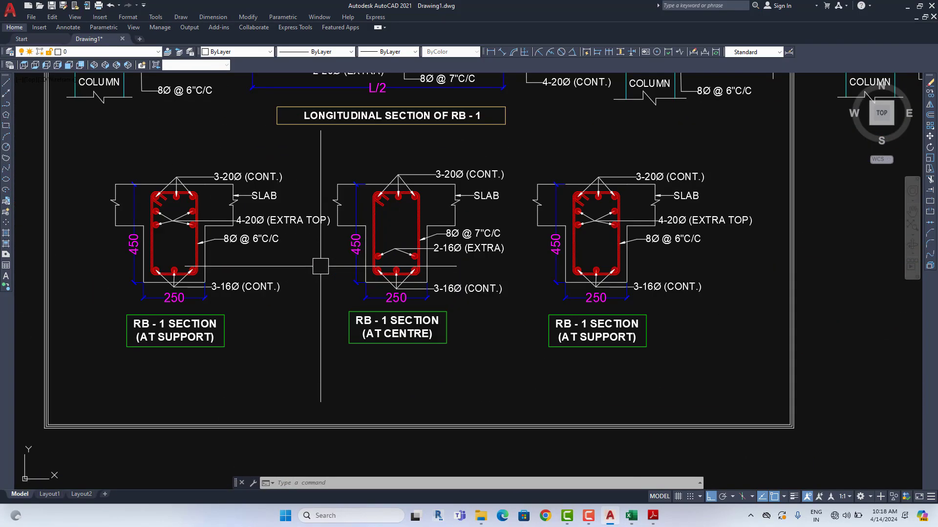
{"action": "scroll", "coordinate": [283, 298], "scroll_direction": "up", "scroll_amount": 3}
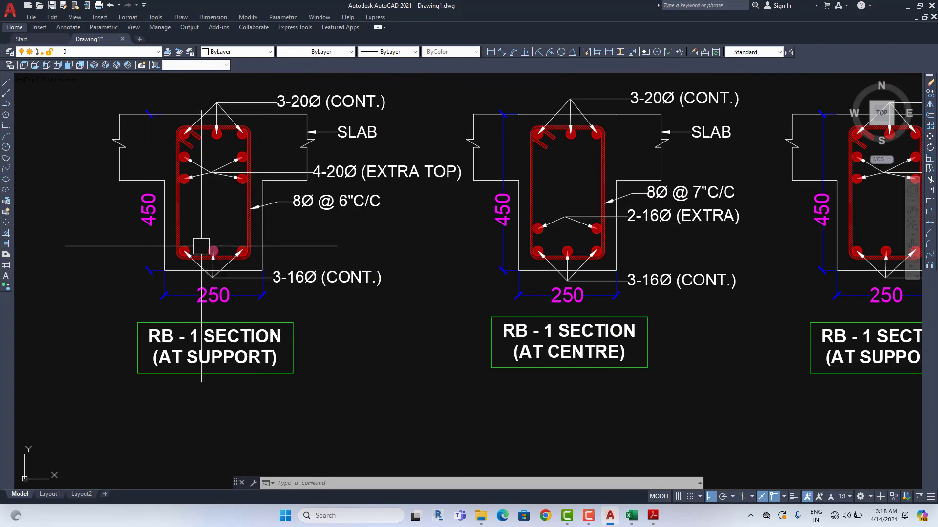
{"action": "mouse_move", "coordinate": [284, 267]}
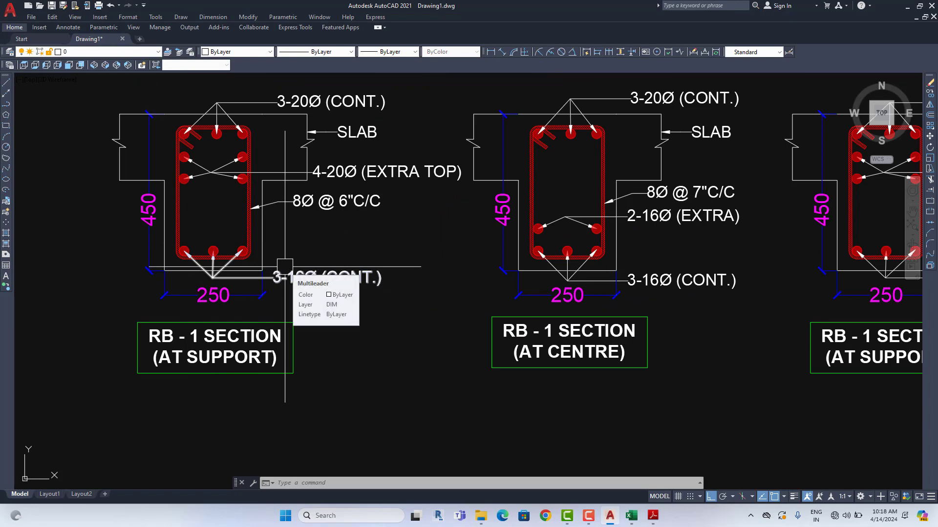
{"action": "scroll", "coordinate": [274, 269], "scroll_direction": "up", "scroll_amount": 4}
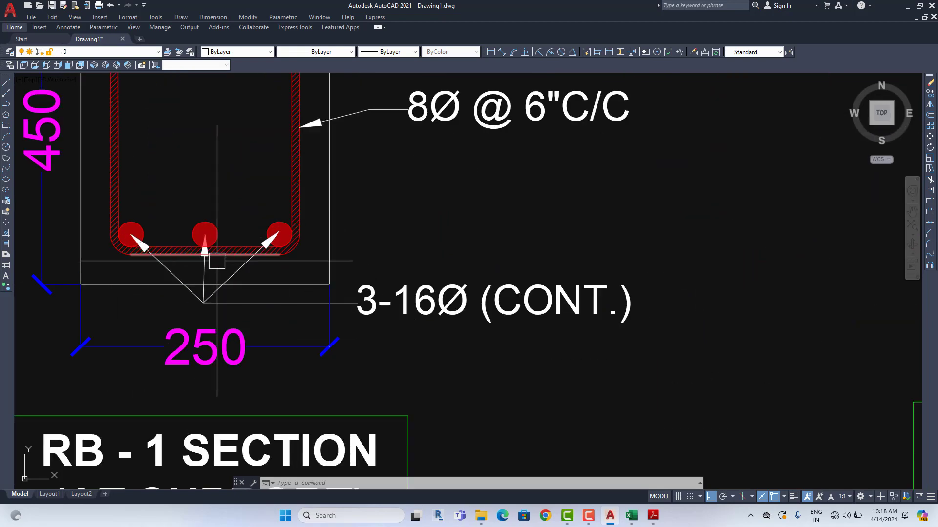
{"action": "scroll", "coordinate": [388, 298], "scroll_direction": "down", "scroll_amount": 1}
{"action": "scroll", "coordinate": [389, 298], "scroll_direction": "up", "scroll_amount": 1}
{"action": "scroll", "coordinate": [439, 287], "scroll_direction": "down", "scroll_amount": 1}
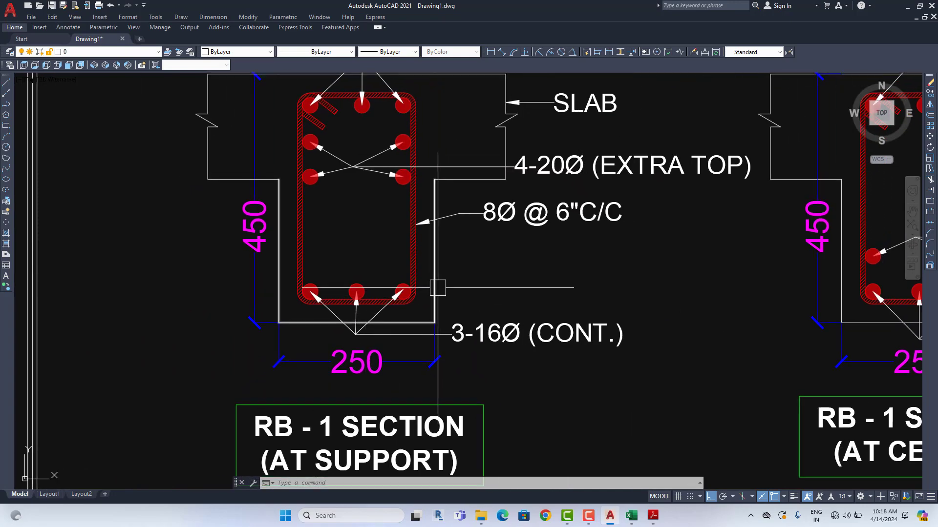
{"action": "mouse_move", "coordinate": [438, 288]}
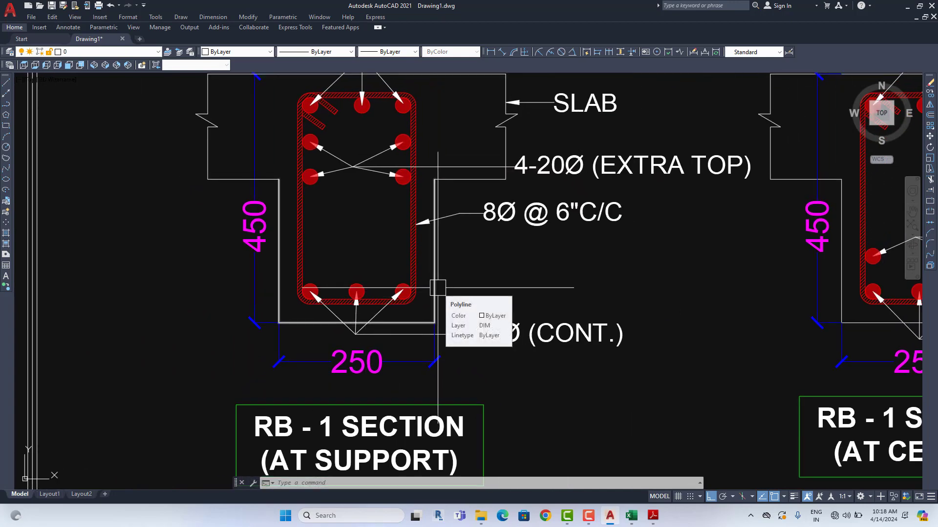
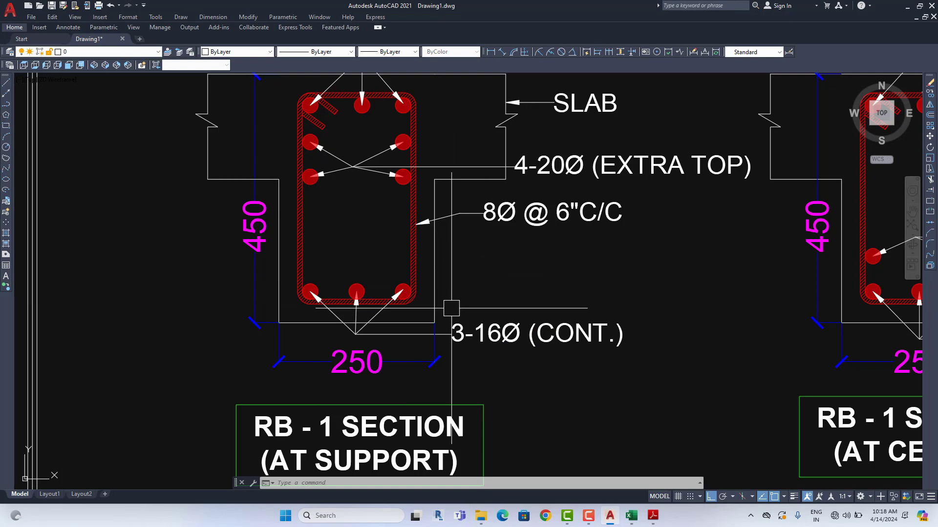
{"action": "scroll", "coordinate": [416, 295], "scroll_direction": "down", "scroll_amount": 5}
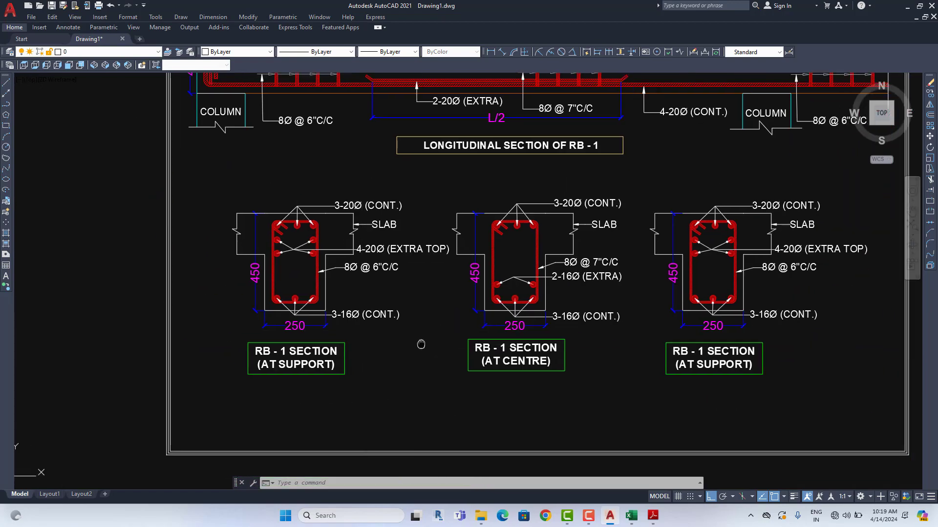
{"action": "scroll", "coordinate": [358, 158], "scroll_direction": "up", "scroll_amount": 3}
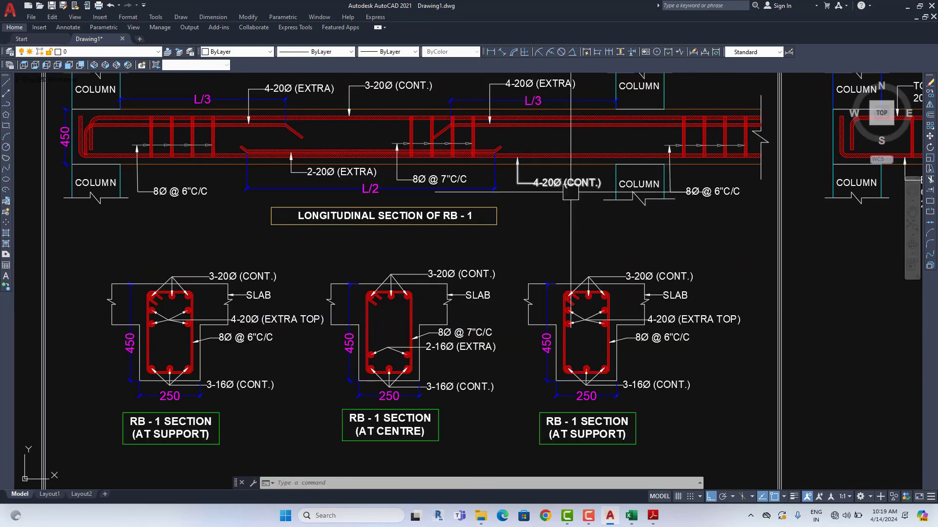
{"action": "left_click_drag", "start_coordinate": [199, 386], "coordinate": [227, 366]}
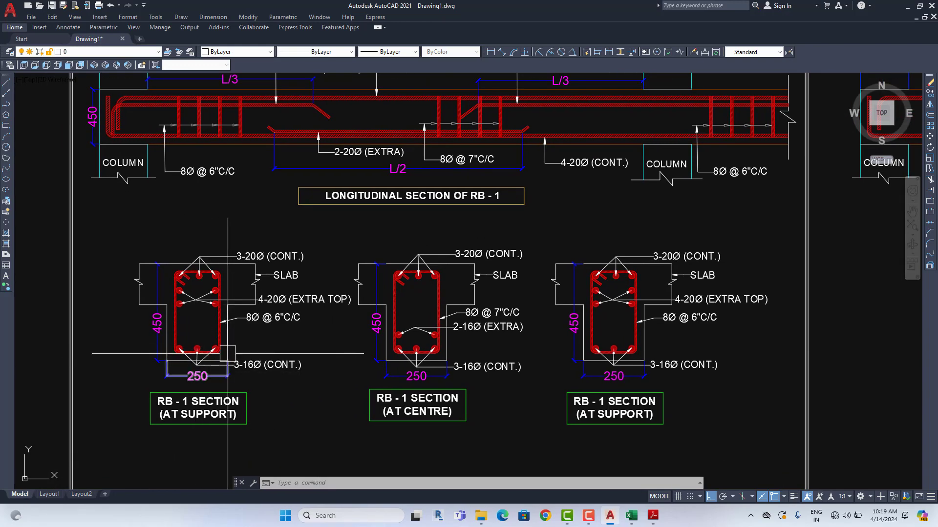
{"action": "scroll", "coordinate": [228, 353], "scroll_direction": "up", "scroll_amount": 4}
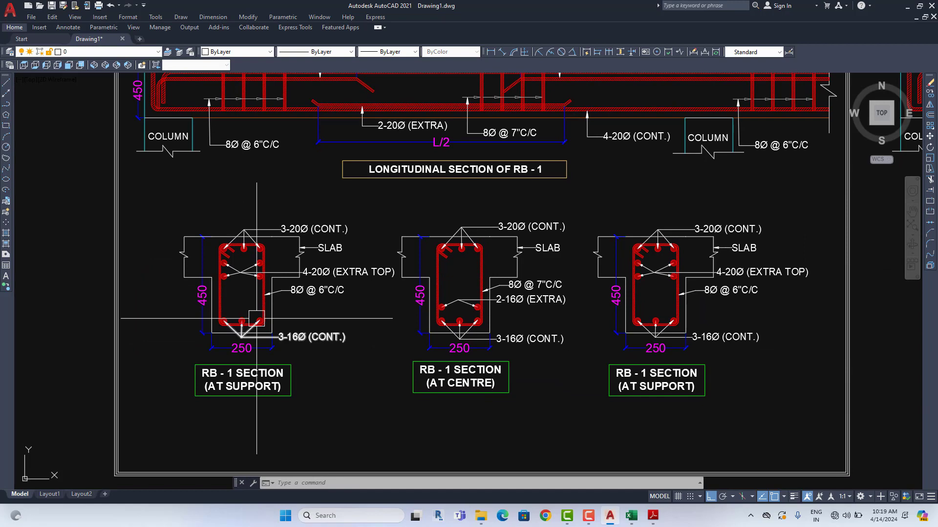
{"action": "scroll", "coordinate": [254, 319], "scroll_direction": "up", "scroll_amount": 2}
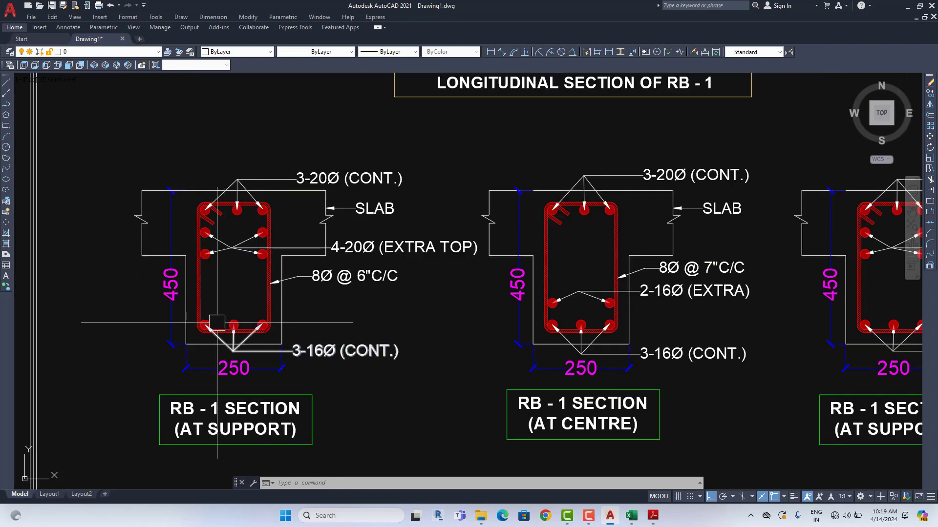
{"action": "scroll", "coordinate": [209, 322], "scroll_direction": "up", "scroll_amount": 2}
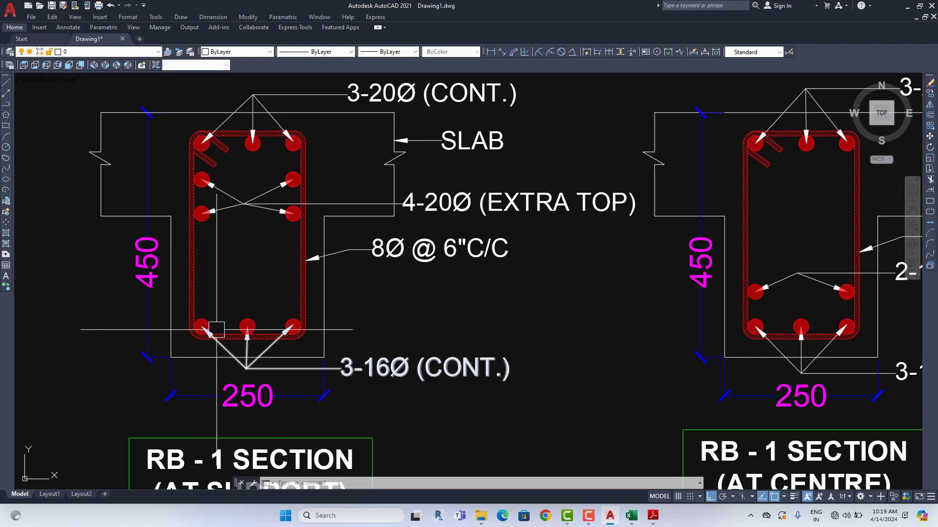
{"action": "mouse_move", "coordinate": [216, 330]}
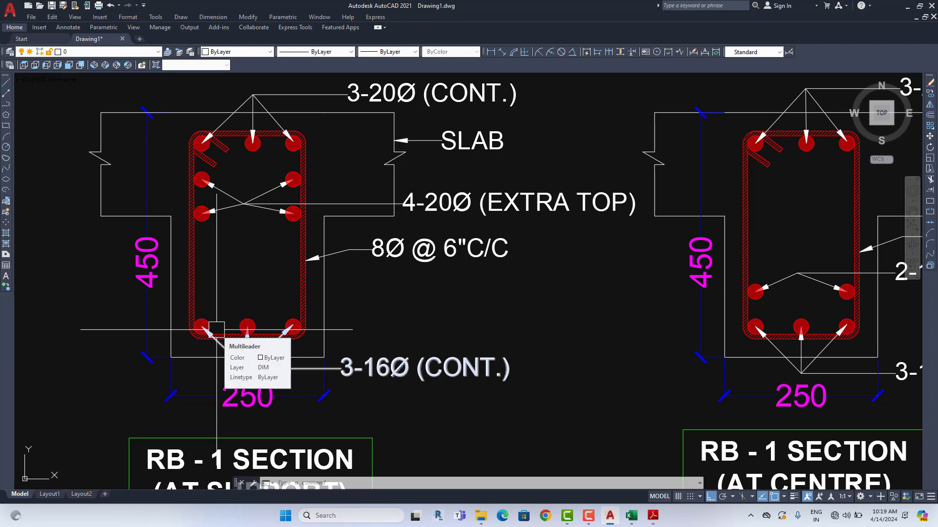
{"action": "left_click_drag", "start_coordinate": [266, 335], "coordinate": [235, 368]}
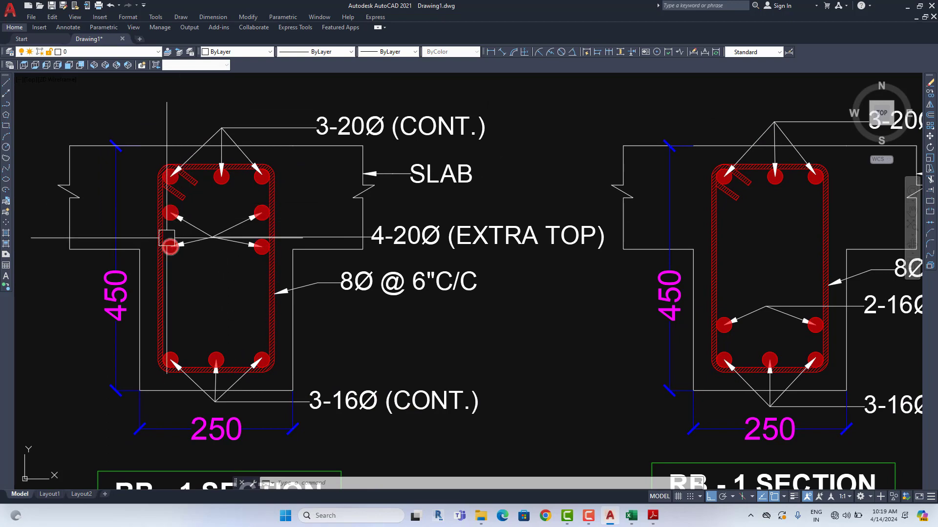
{"action": "left_click_drag", "start_coordinate": [251, 322], "coordinate": [270, 266]}
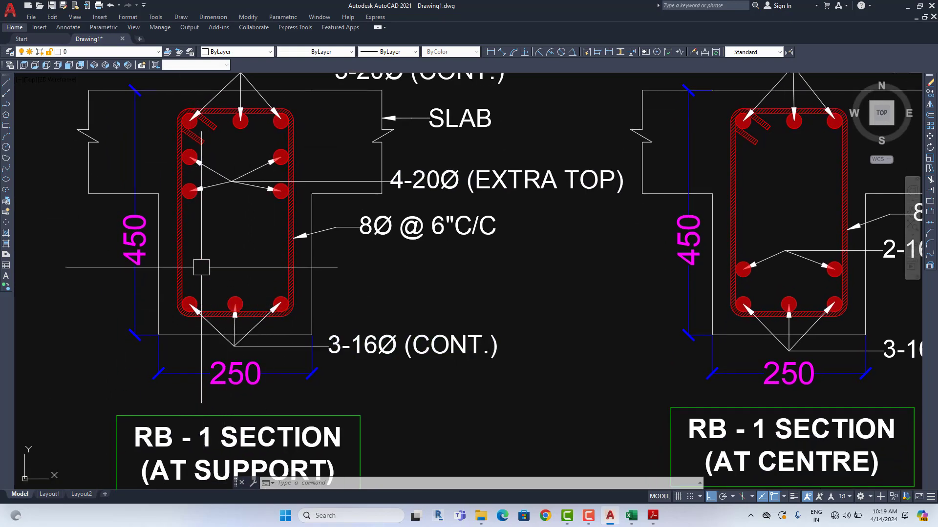
{"action": "scroll", "coordinate": [286, 284], "scroll_direction": "down", "scroll_amount": 7}
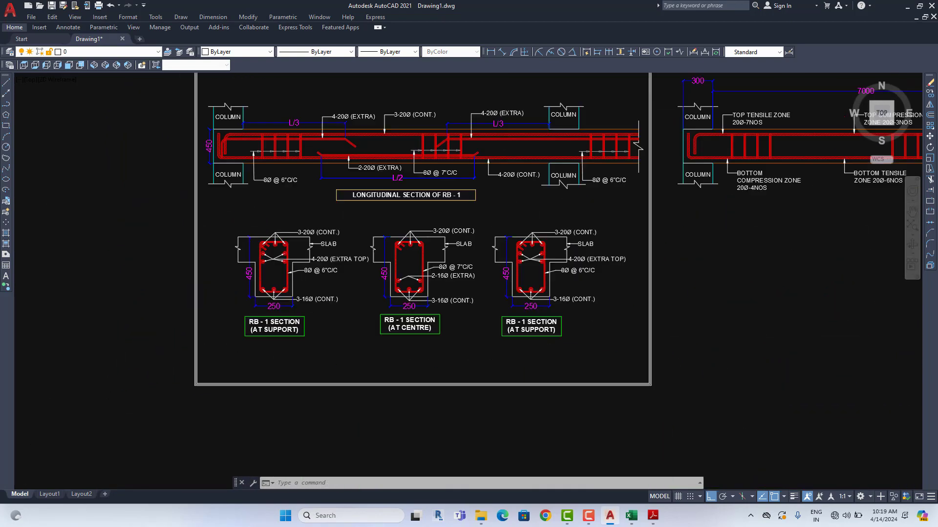
{"action": "scroll", "coordinate": [419, 241], "scroll_direction": "up", "scroll_amount": 1}
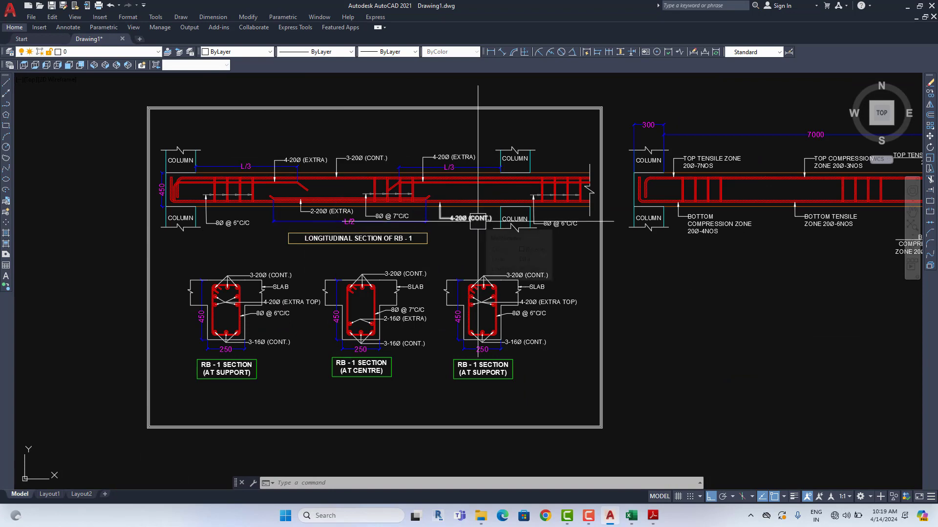
{"action": "scroll", "coordinate": [481, 332], "scroll_direction": "up", "scroll_amount": 8}
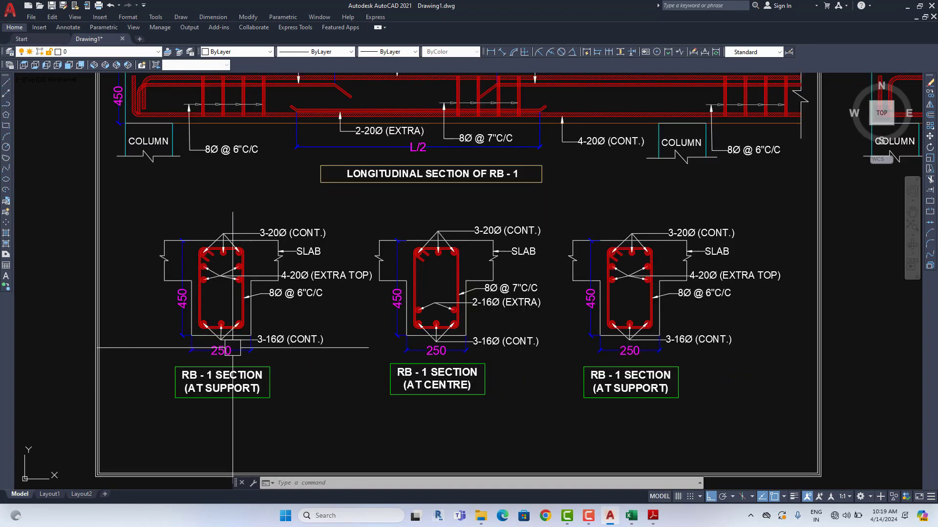
Step: Move the middle bottom bar of the first support section about 8 units horizontally towards the left corner bar
{"action": "left_click", "coordinate": [272, 293]}
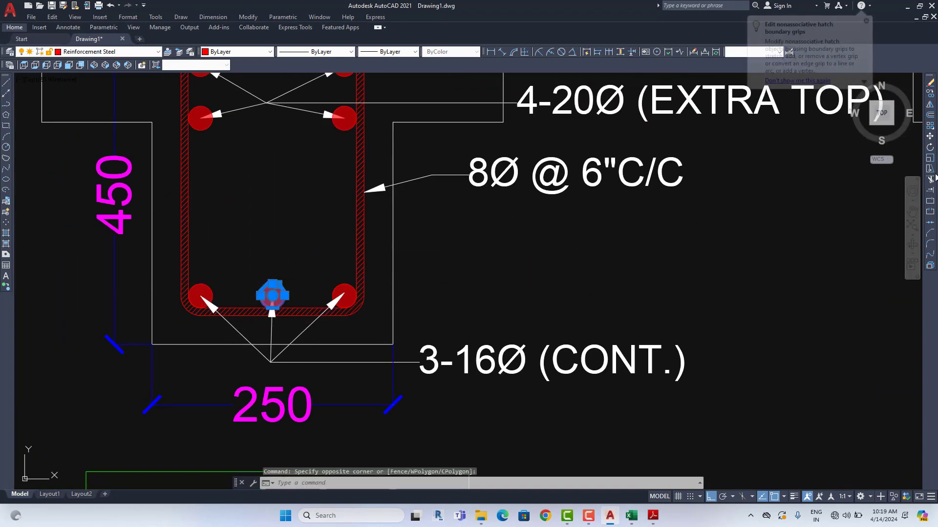
{"action": "left_click", "coordinate": [635, 266]}
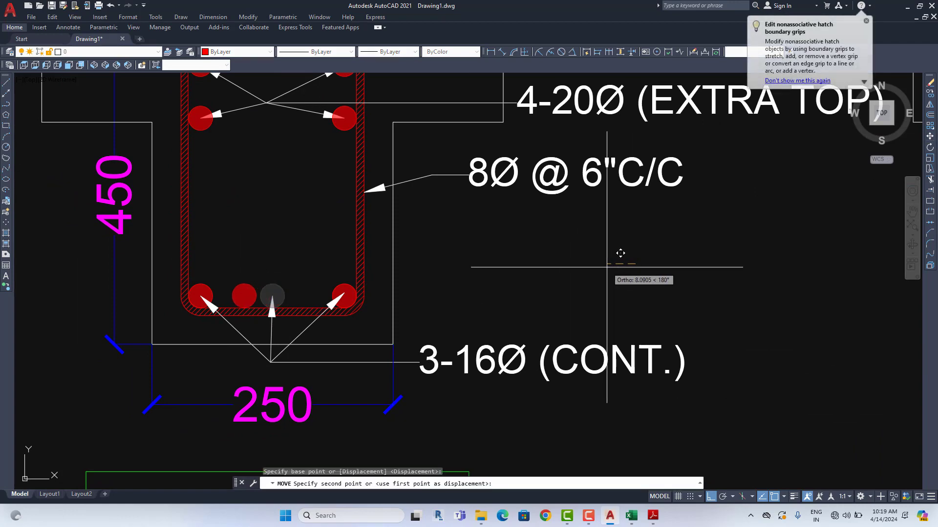
{"action": "left_click", "coordinate": [607, 265]}
Step: Copy the moved bottom bar horizontally towards the opposite corner so the first support section has four bottom bars
{"action": "scroll", "coordinate": [257, 286], "scroll_direction": "up", "scroll_amount": 4}
{"action": "left_click", "coordinate": [262, 272]}
{"action": "left_click", "coordinate": [224, 295]}
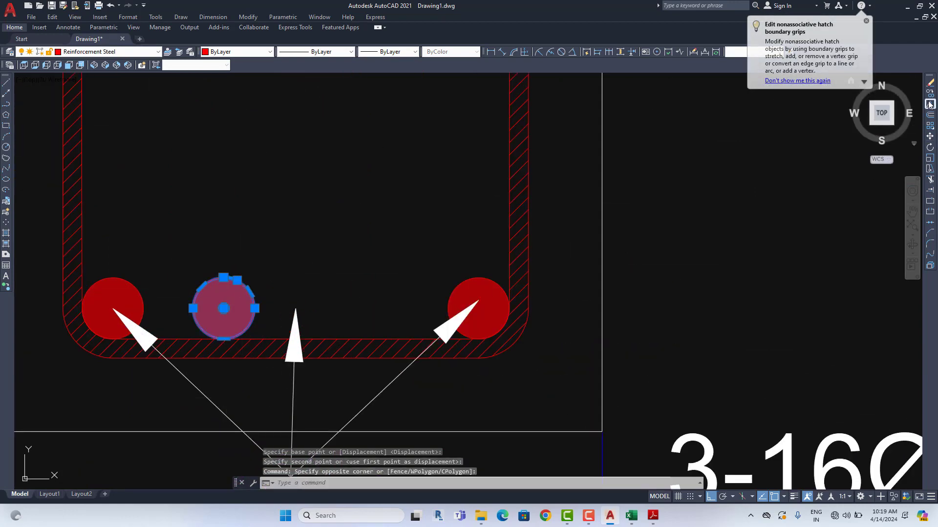
{"action": "left_click", "coordinate": [930, 93]}
{"action": "left_click", "coordinate": [255, 182]}
{"action": "left_click", "coordinate": [367, 182]}
{"action": "scroll", "coordinate": [352, 273], "scroll_direction": "down", "scroll_amount": 4}
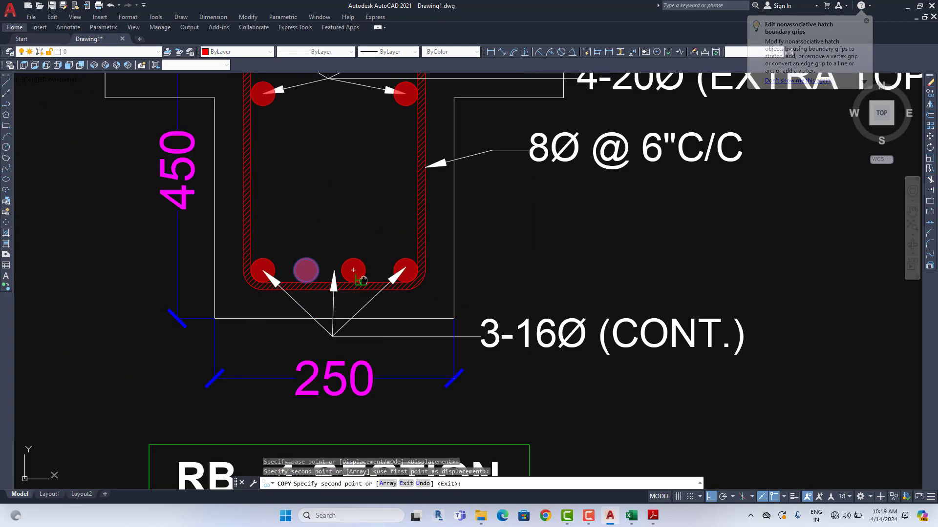
{"action": "key", "text": "Escape"}
Step: Stretch the middle arrowhead of the 3-16Ø (CONT.) leader onto the third bottom bar of the first support section
{"action": "left_click", "coordinate": [344, 300]}
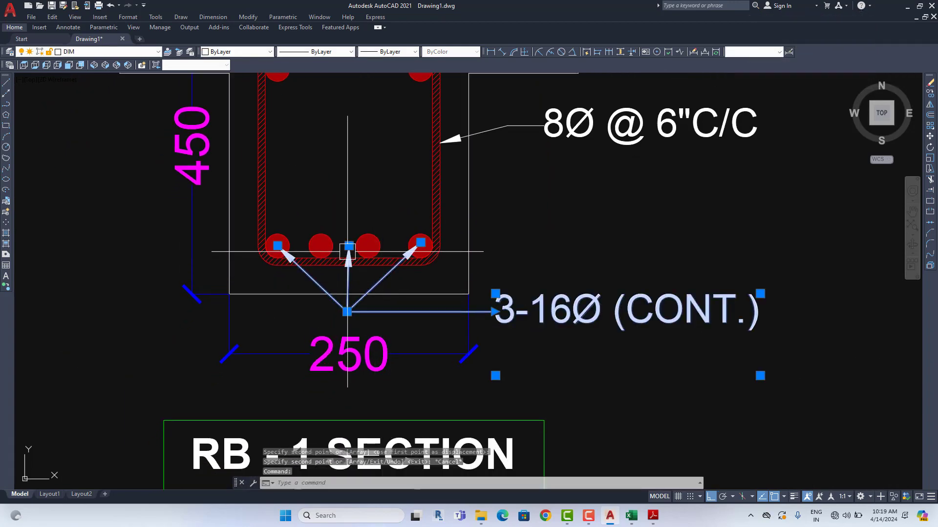
{"action": "left_click", "coordinate": [348, 248]}
{"action": "left_click", "coordinate": [368, 246]}
{"action": "key", "text": "Escape"}
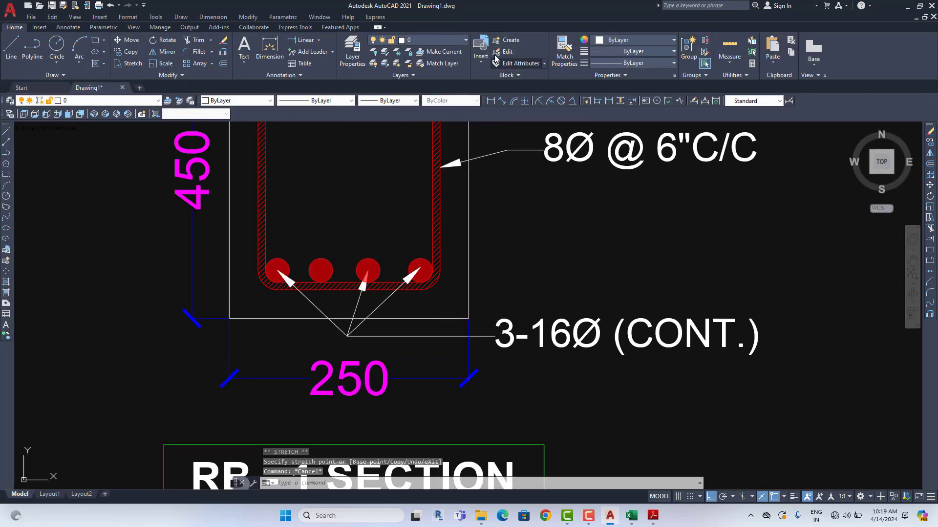
Step: Add a leader from the 3-16Ø (CONT.) label to the second bottom bar of the first support section
{"action": "left_click", "coordinate": [303, 54]}
{"action": "scroll", "coordinate": [368, 306], "scroll_direction": "up", "scroll_amount": 2}
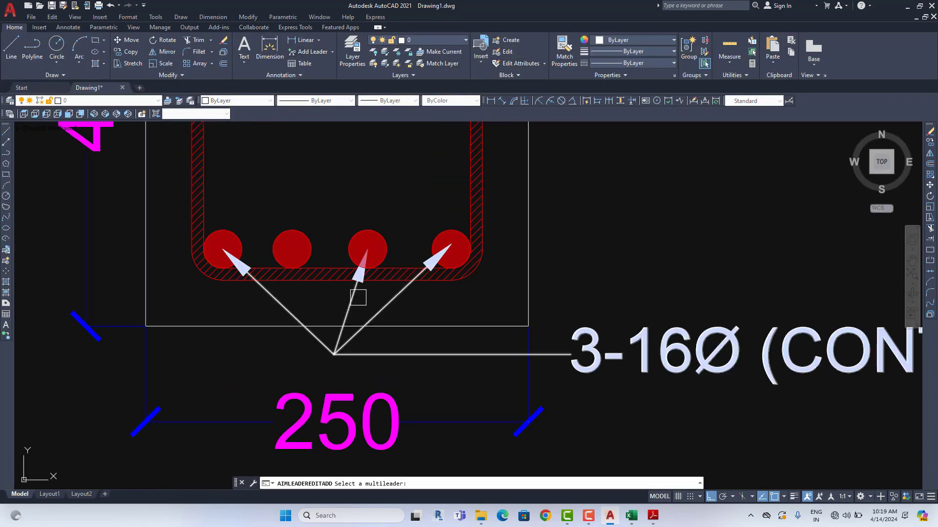
{"action": "left_click", "coordinate": [361, 299]}
{"action": "scroll", "coordinate": [295, 253], "scroll_direction": "down", "scroll_amount": 2}
{"action": "left_click", "coordinate": [295, 253]}
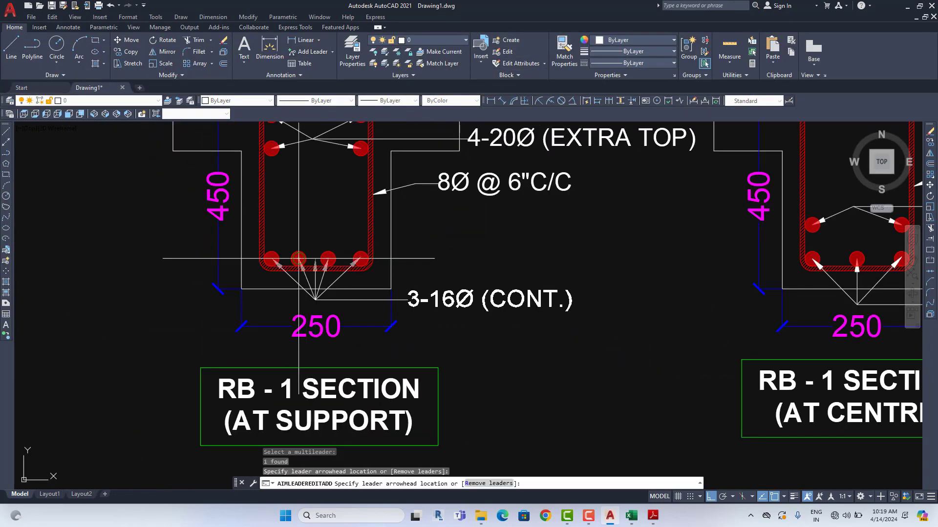
{"action": "key", "text": "Escape"}
Step: Change the bottom bar label of the first support section to 4-20Ø (CONT.)
{"action": "double_click", "coordinate": [414, 299]}
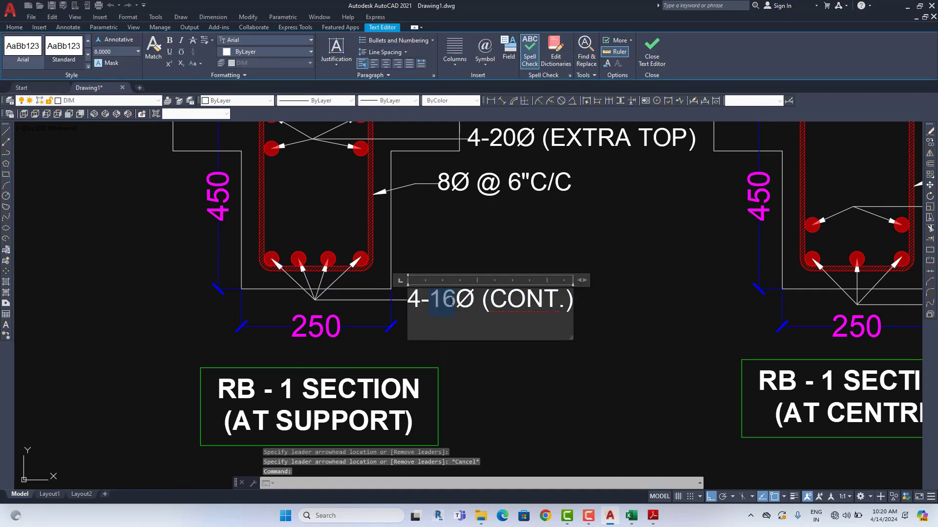
{"action": "type", "text": "20"}
{"action": "left_click", "coordinate": [487, 270]}
Step: Erase the middle bottom bar and the 3-16Ø (CONT.) label from the centre section and the second support section
{"action": "scroll", "coordinate": [487, 270], "scroll_direction": "down", "scroll_amount": 5}
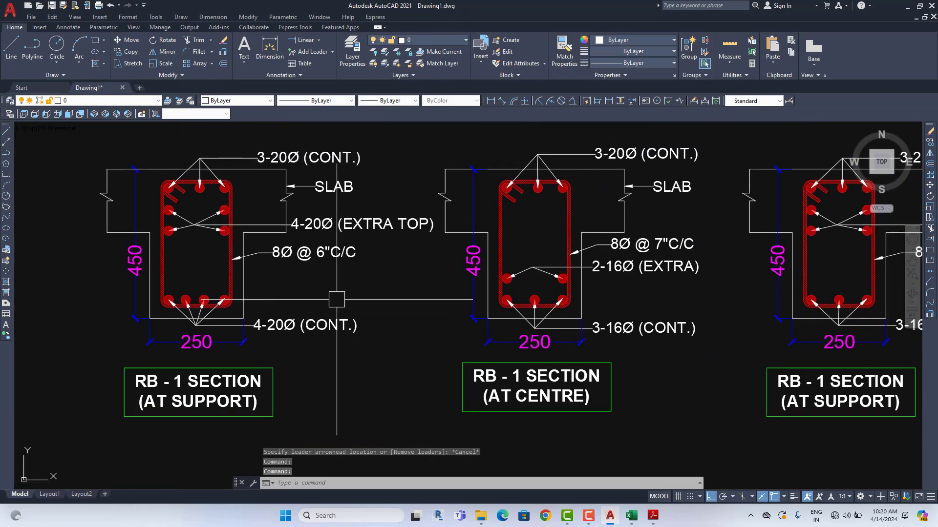
{"action": "scroll", "coordinate": [457, 198], "scroll_direction": "up", "scroll_amount": 2}
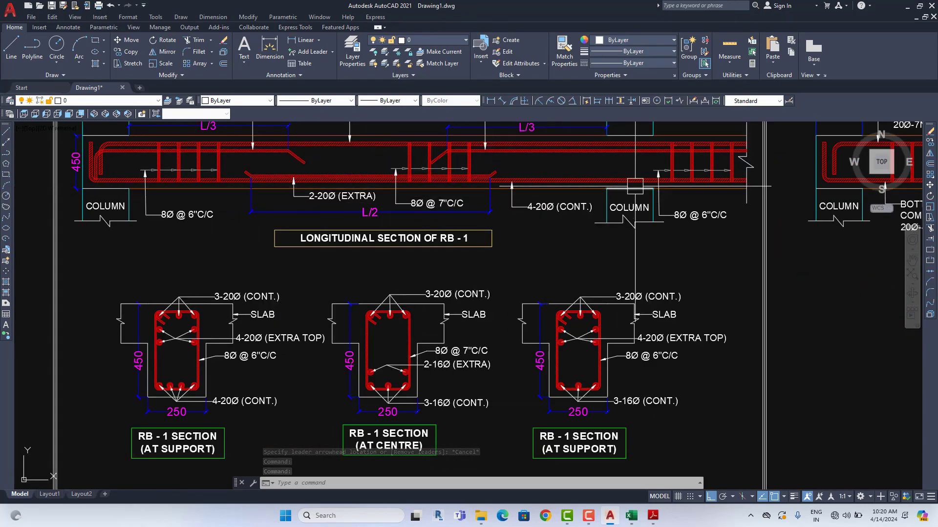
{"action": "scroll", "coordinate": [385, 335], "scroll_direction": "up", "scroll_amount": 5}
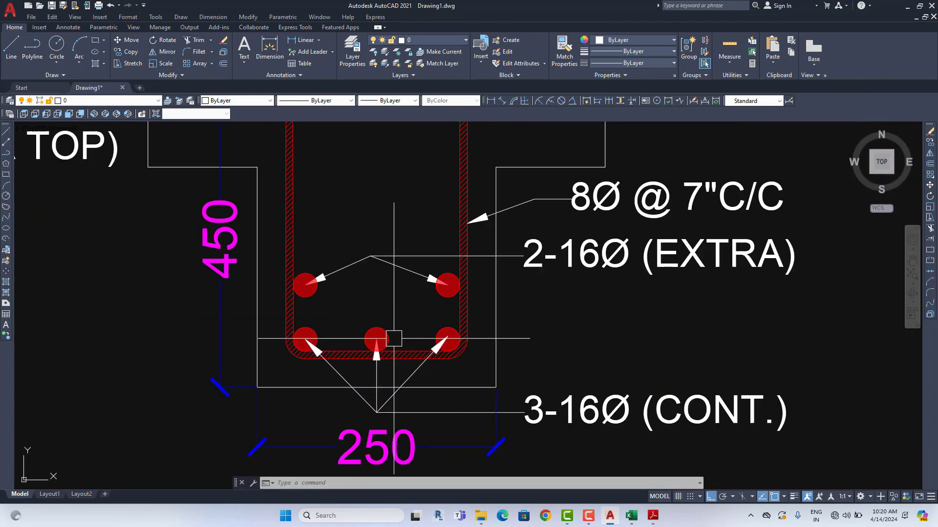
{"action": "left_click", "coordinate": [404, 323]}
{"action": "left_click", "coordinate": [360, 342]}
{"action": "scroll", "coordinate": [504, 363], "scroll_direction": "down", "scroll_amount": 5}
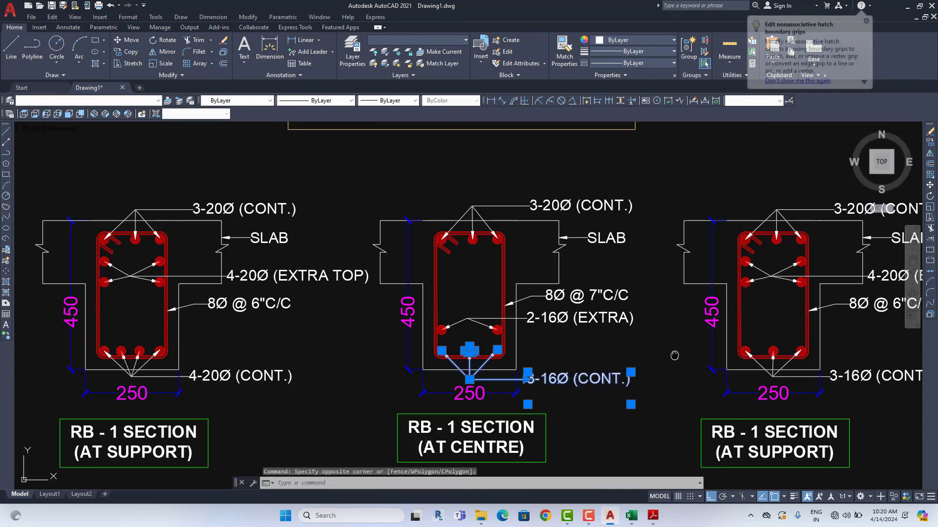
{"action": "scroll", "coordinate": [504, 352], "scroll_direction": "up", "scroll_amount": 5}
{"action": "mouse_move", "coordinate": [674, 356]}
{"action": "left_mouse_down"}
{"action": "mouse_move", "coordinate": [374, 347]}
{"action": "mouse_move", "coordinate": [563, 324]}
{"action": "left_mouse_up"}
{"action": "left_click", "coordinate": [429, 330]}
{"action": "left_click", "coordinate": [384, 361]}
{"action": "key", "text": "Delete"}
Step: Copy the two middle bottom bars and the 4-20Ø (CONT.) label with its leaders from the first support section to the centre section
{"action": "scroll", "coordinate": [423, 353], "scroll_direction": "down", "scroll_amount": 5}
{"action": "left_click_drag", "start_coordinate": [100, 349], "coordinate": [285, 322]}
{"action": "scroll", "coordinate": [122, 323], "scroll_direction": "up", "scroll_amount": 3}
{"action": "left_click_drag", "start_coordinate": [122, 324], "coordinate": [294, 314]}
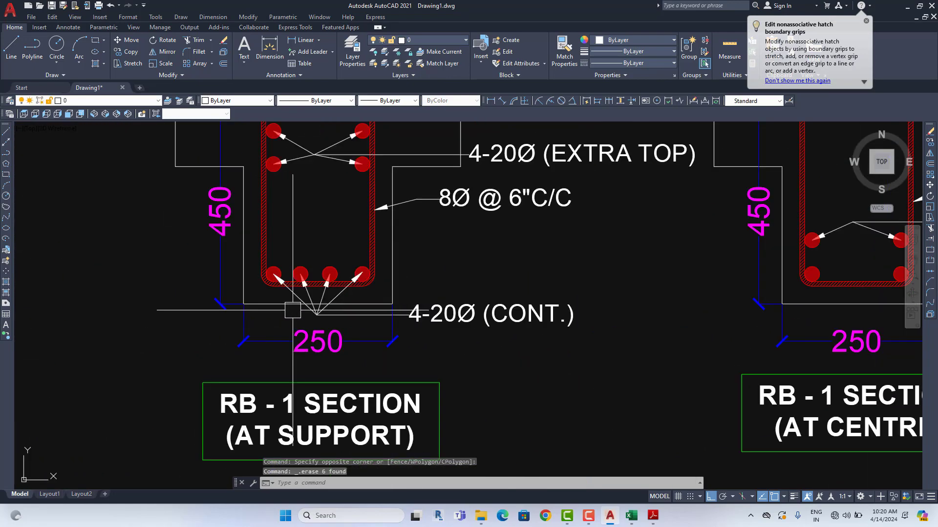
{"action": "left_click_drag", "start_coordinate": [436, 314], "coordinate": [428, 360]}
{"action": "scroll", "coordinate": [335, 303], "scroll_direction": "up", "scroll_amount": 2}
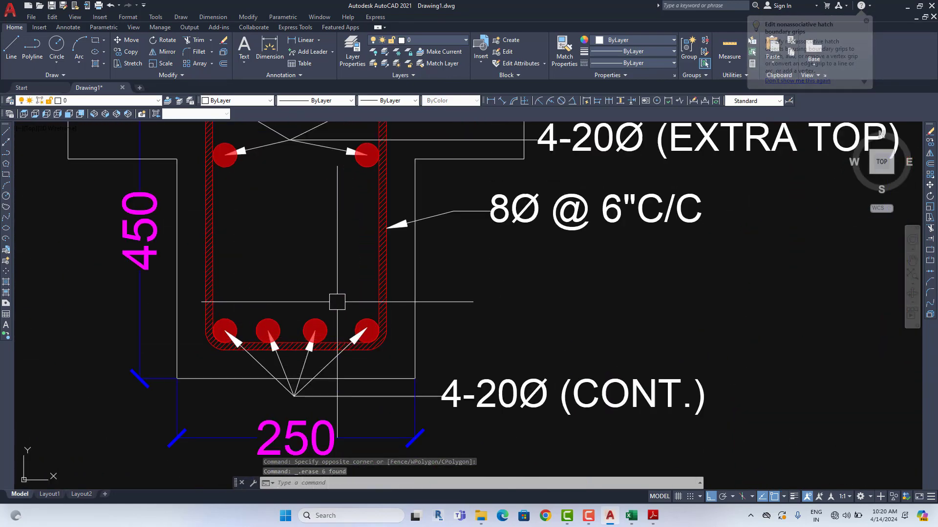
{"action": "left_click", "coordinate": [333, 302]}
{"action": "left_click", "coordinate": [259, 337]}
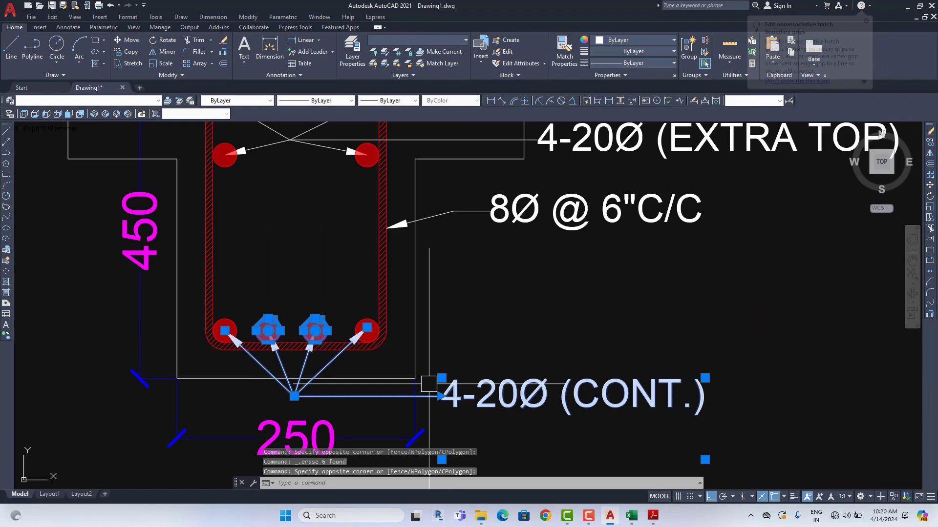
{"action": "left_click", "coordinate": [929, 142]}
{"action": "left_click", "coordinate": [439, 396]}
{"action": "scroll", "coordinate": [440, 396], "scroll_direction": "down", "scroll_amount": 3}
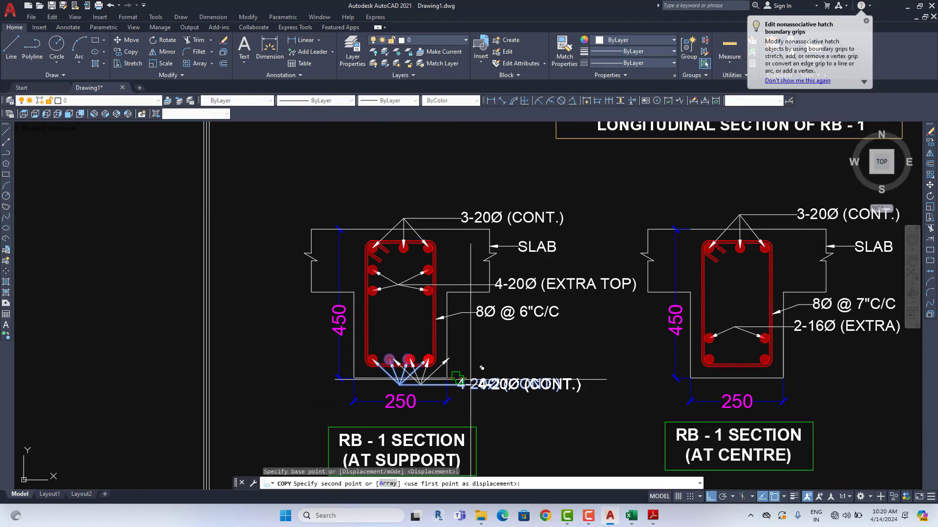
{"action": "scroll", "coordinate": [406, 385], "scroll_direction": "up", "scroll_amount": 5}
{"action": "left_click", "coordinate": [401, 386]}
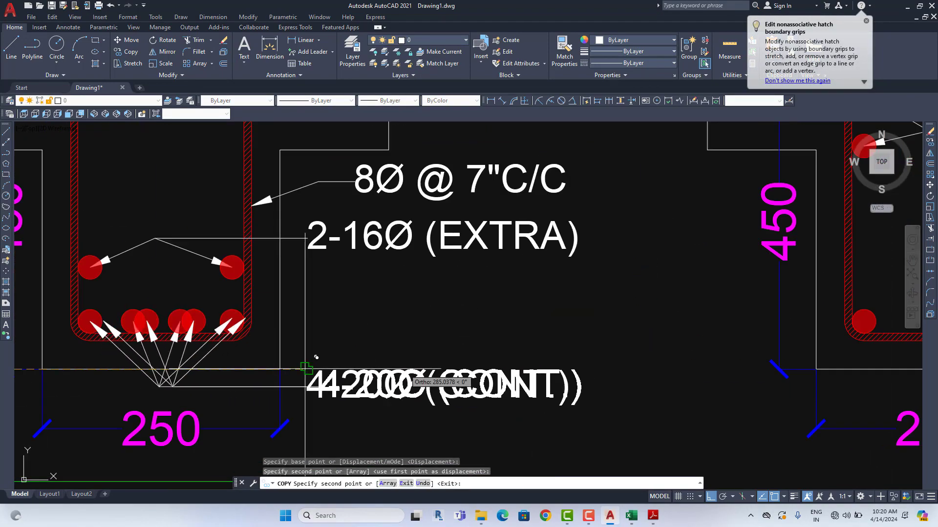
Step: Place another copy of the two middle bottom bars and the 4-20Ø (CONT.) label in the second support section
{"action": "scroll", "coordinate": [401, 385], "scroll_direction": "right", "scroll_amount": 5}
{"action": "left_click", "coordinate": [737, 370]}
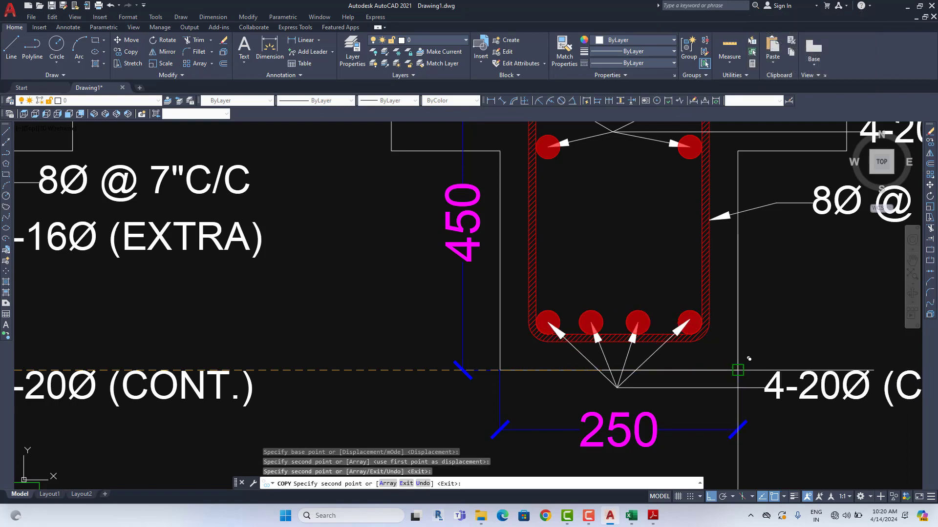
{"action": "key", "text": "Escape"}
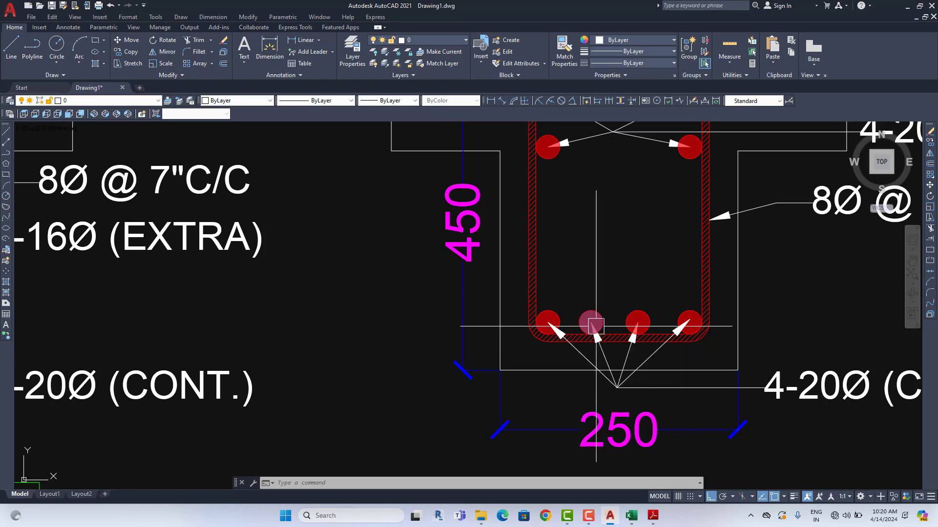
Step: Change the extra bottom bar label of the centre section to 2-20Ø (EXTRA), as in the longitudinal section
{"action": "scroll", "coordinate": [586, 325], "scroll_direction": "down", "scroll_amount": 3}
{"action": "mouse_move", "coordinate": [374, 149]}
{"action": "left_mouse_down"}
{"action": "mouse_move", "coordinate": [378, 215]}
{"action": "mouse_move", "coordinate": [362, 240]}
{"action": "left_mouse_up"}
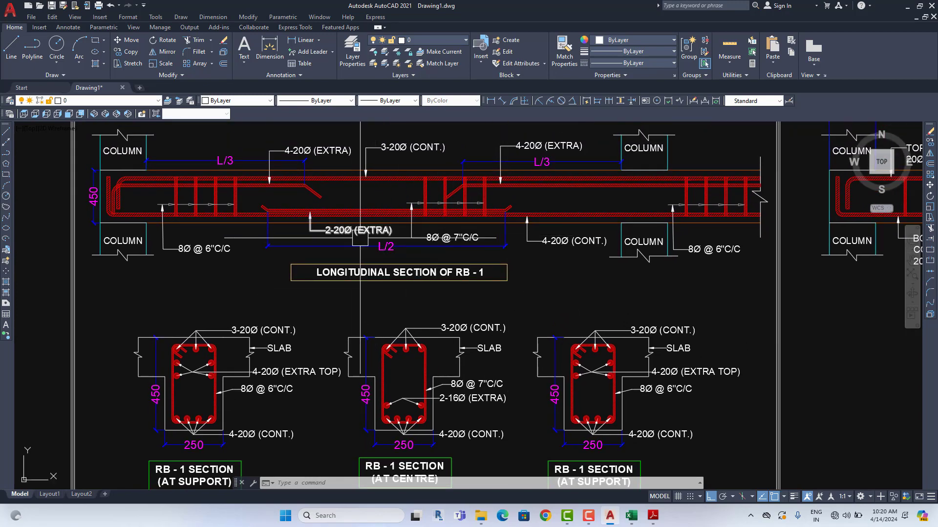
{"action": "left_click_drag", "start_coordinate": [353, 239], "coordinate": [356, 122]}
{"action": "scroll", "coordinate": [442, 293], "scroll_direction": "up", "scroll_amount": 4}
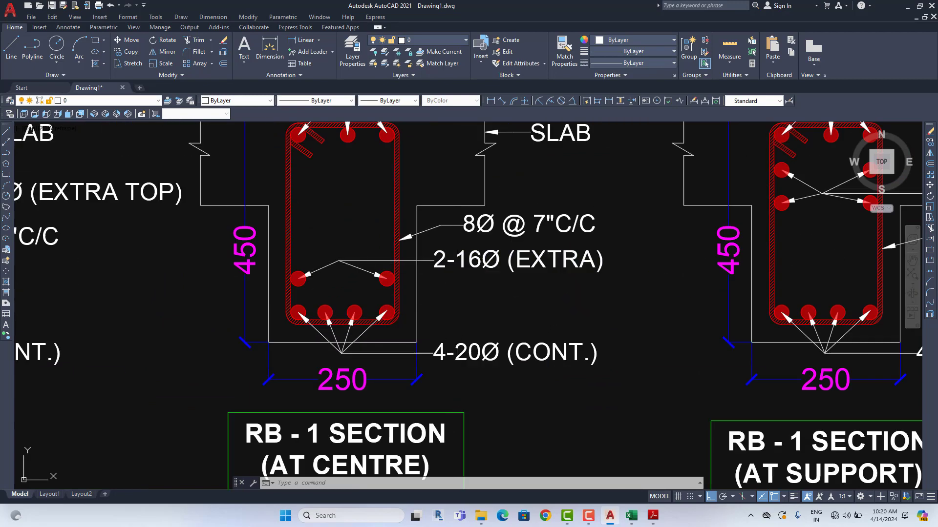
{"action": "double_click", "coordinate": [482, 261]}
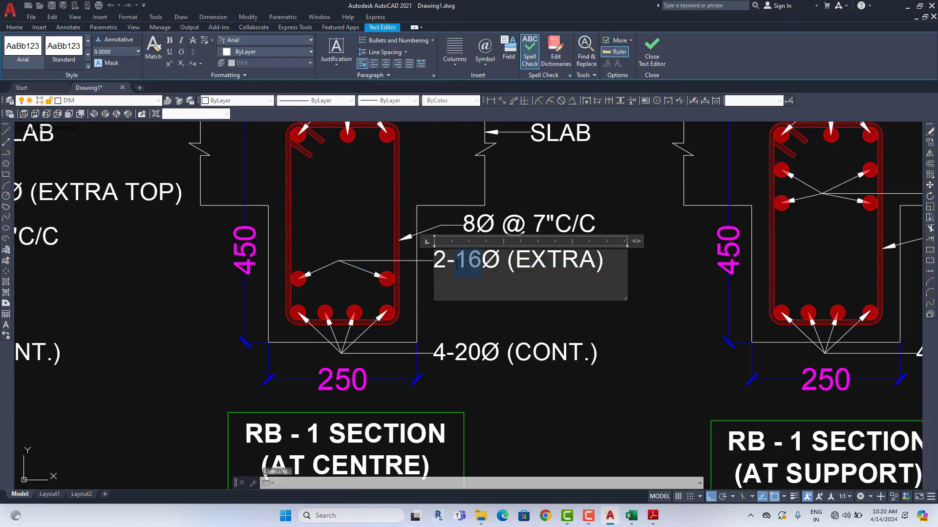
{"action": "left_click", "coordinate": [494, 331]}
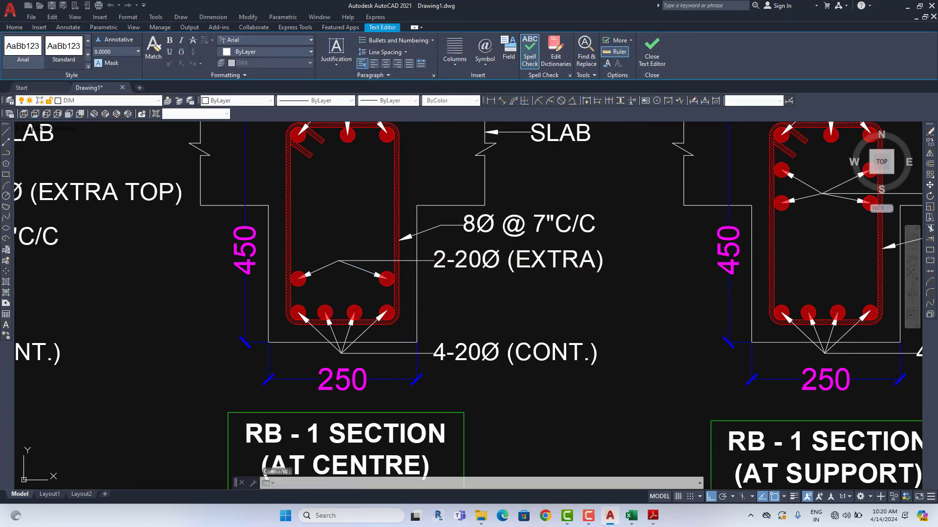
Step: Examine the bars and labels of the three cross-sections against the longitudinal section of RB-1
{"action": "scroll", "coordinate": [488, 293], "scroll_direction": "down", "scroll_amount": 5}
{"action": "scroll", "coordinate": [526, 319], "scroll_direction": "up", "scroll_amount": 4}
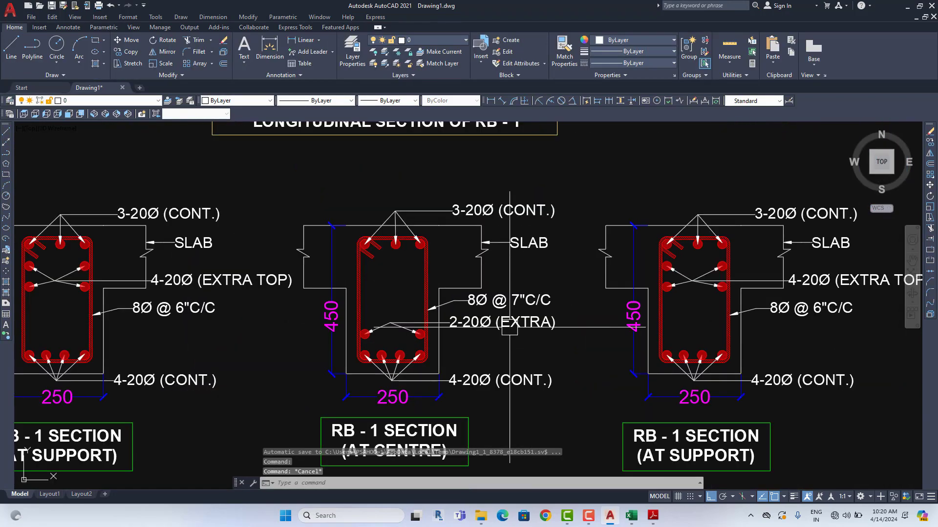
{"action": "scroll", "coordinate": [526, 318], "scroll_direction": "down", "scroll_amount": 2}
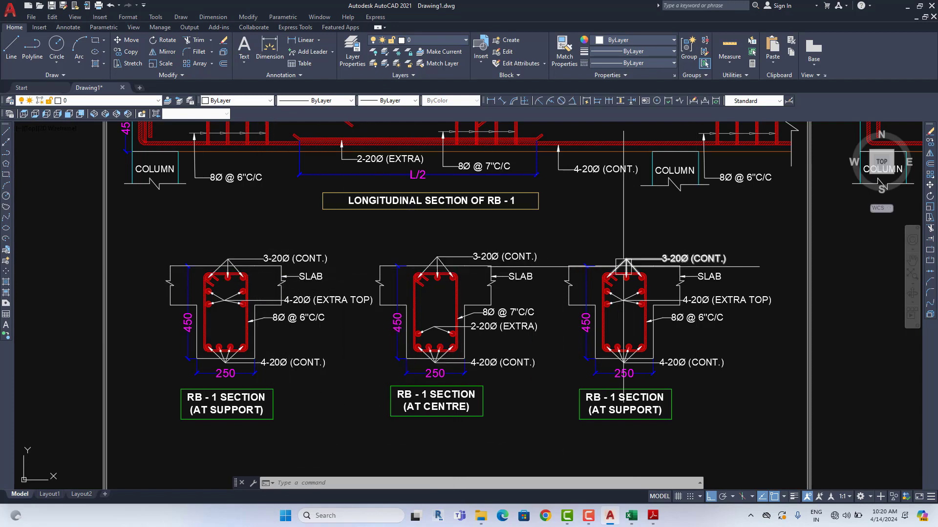
{"action": "scroll", "coordinate": [565, 308], "scroll_direction": "up", "scroll_amount": 2}
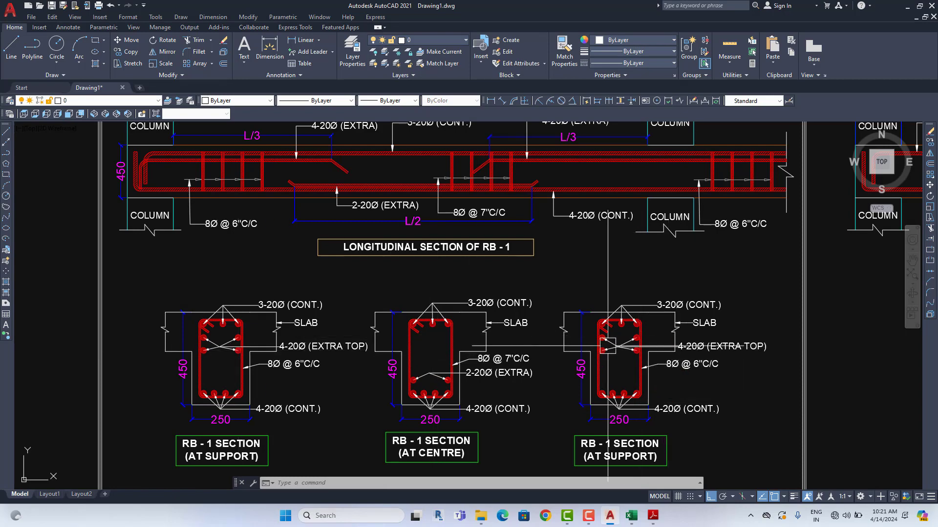
{"action": "scroll", "coordinate": [205, 347], "scroll_direction": "up", "scroll_amount": 4}
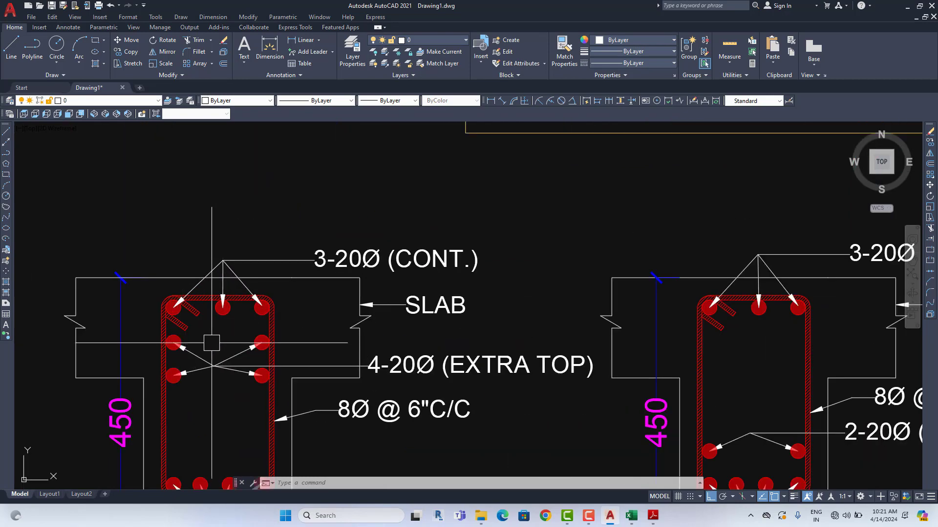
{"action": "scroll", "coordinate": [212, 343], "scroll_direction": "down", "scroll_amount": 2}
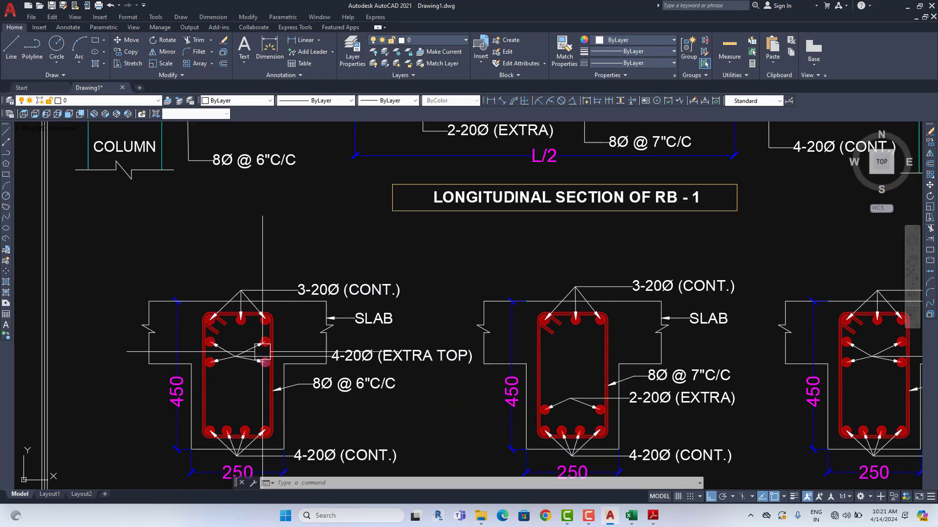
{"action": "mouse_move", "coordinate": [261, 351]}
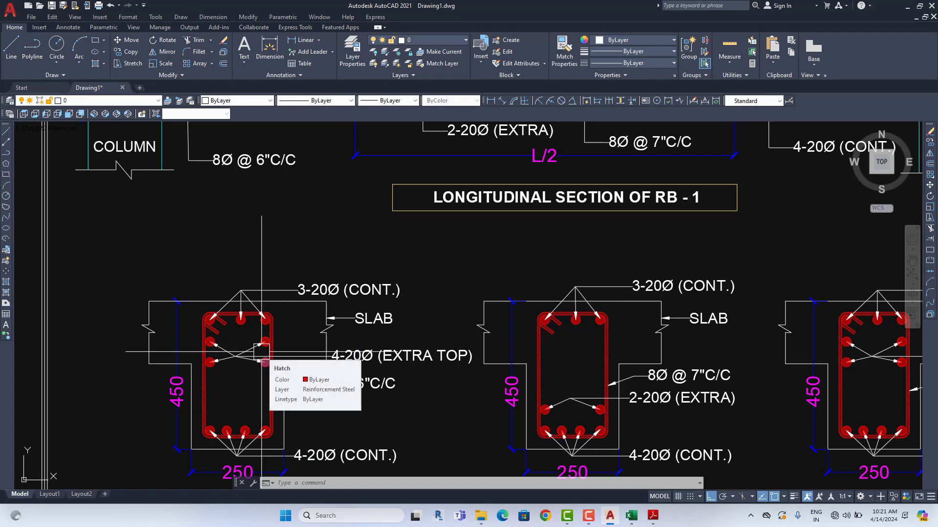
{"action": "scroll", "coordinate": [238, 335], "scroll_direction": "up", "scroll_amount": 3}
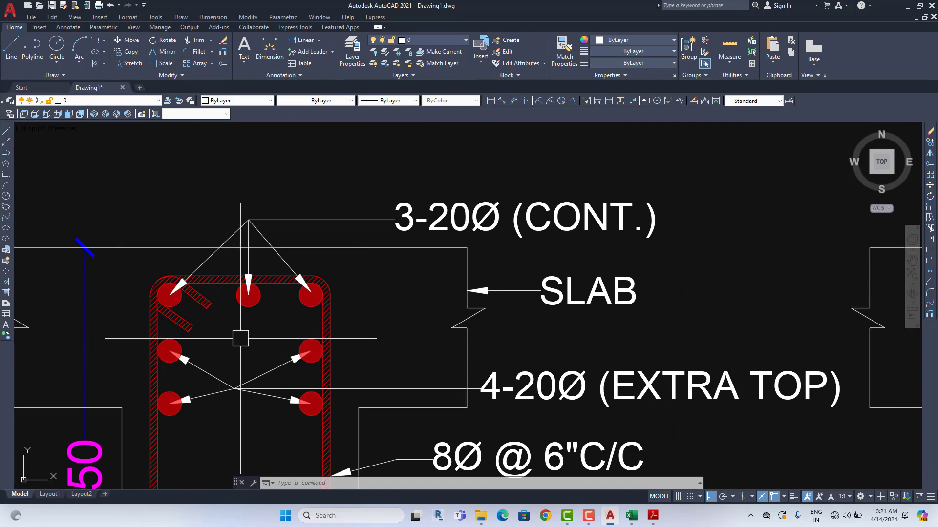
{"action": "scroll", "coordinate": [241, 338], "scroll_direction": "down", "scroll_amount": 4}
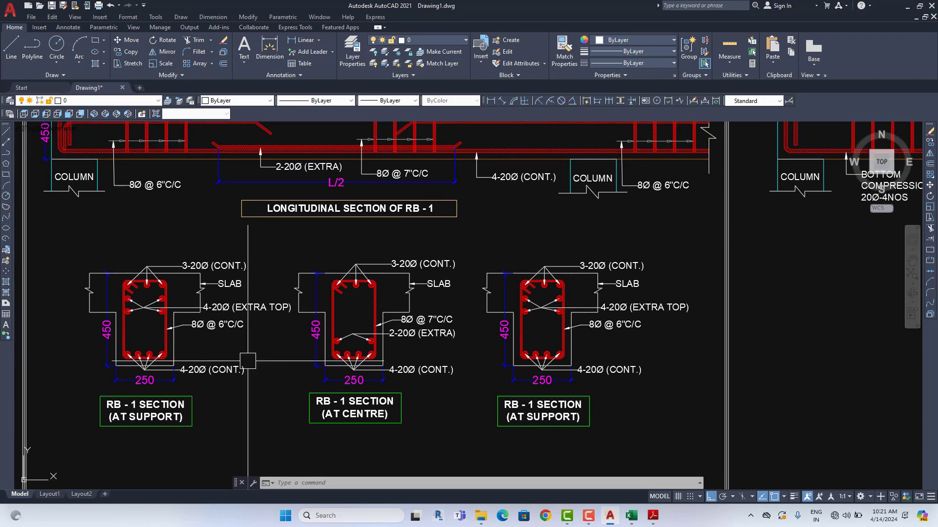
{"action": "left_click_drag", "start_coordinate": [224, 340], "coordinate": [245, 365]}
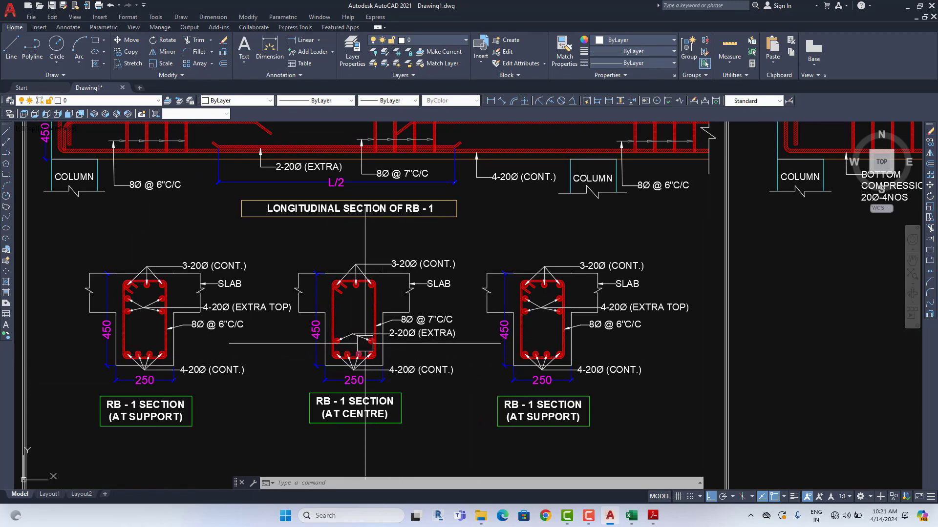
{"action": "scroll", "coordinate": [397, 337], "scroll_direction": "down", "scroll_amount": 4}
{"action": "scroll", "coordinate": [406, 335], "scroll_direction": "up", "scroll_amount": 2}
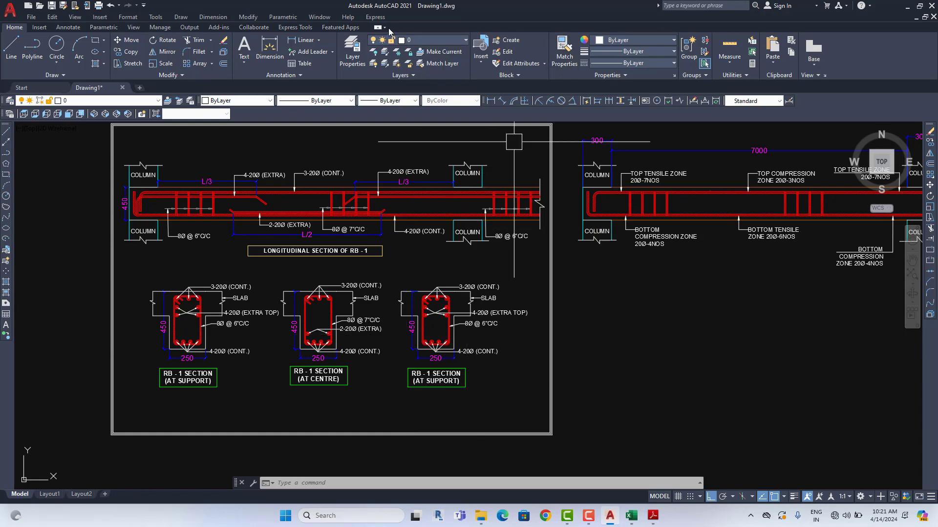
Step: Minimize the ribbon to enlarge the drawing area and bring the RB-1 cross-sections into view
{"action": "left_click", "coordinate": [384, 28]}
{"action": "left_click", "coordinate": [410, 35]}
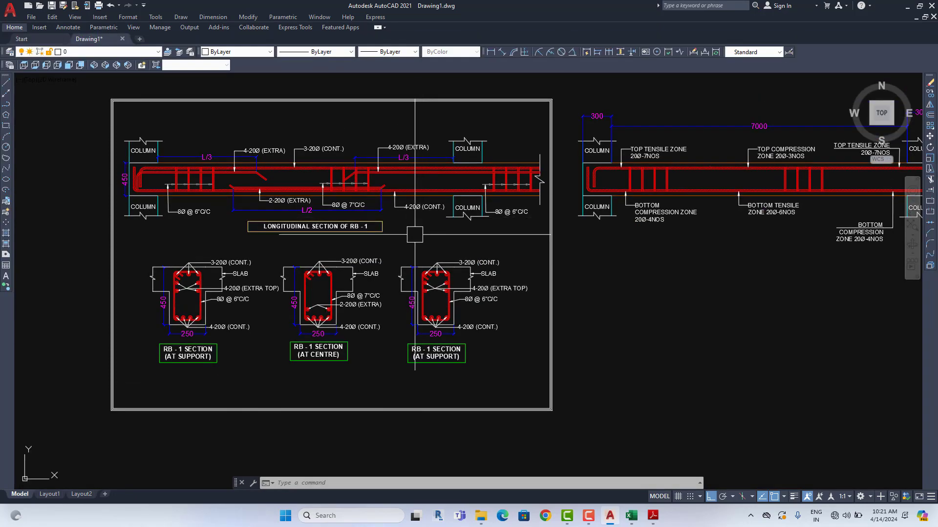
{"action": "mouse_move", "coordinate": [655, 519]}
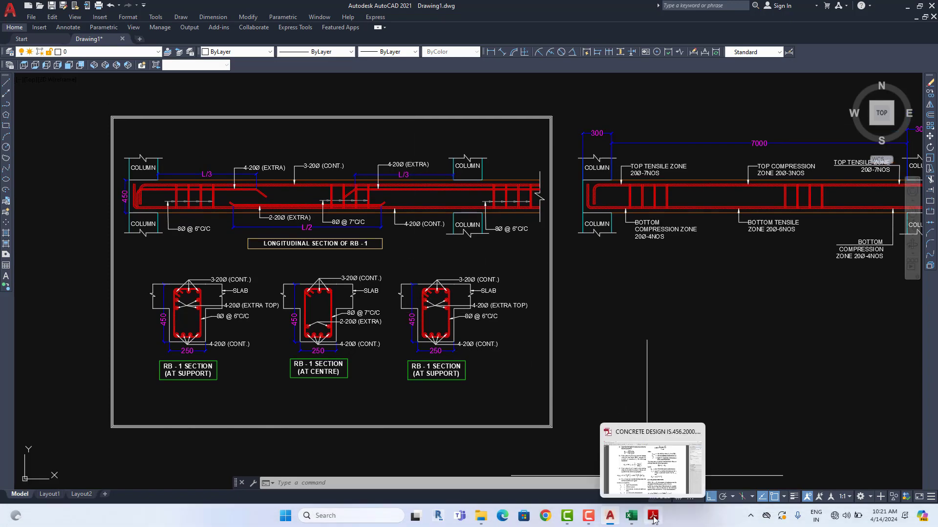
{"action": "scroll", "coordinate": [179, 303], "scroll_direction": "up", "scroll_amount": 4}
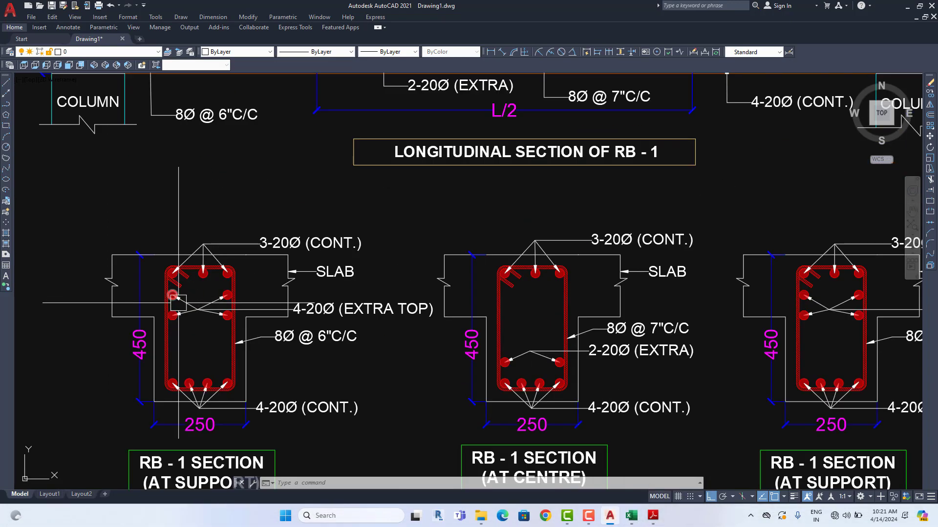
Step: Switch to the Excel beam design workbook and review its bending moments and the mid-span and support steel calculations
{"action": "left_click", "coordinate": [632, 516]}
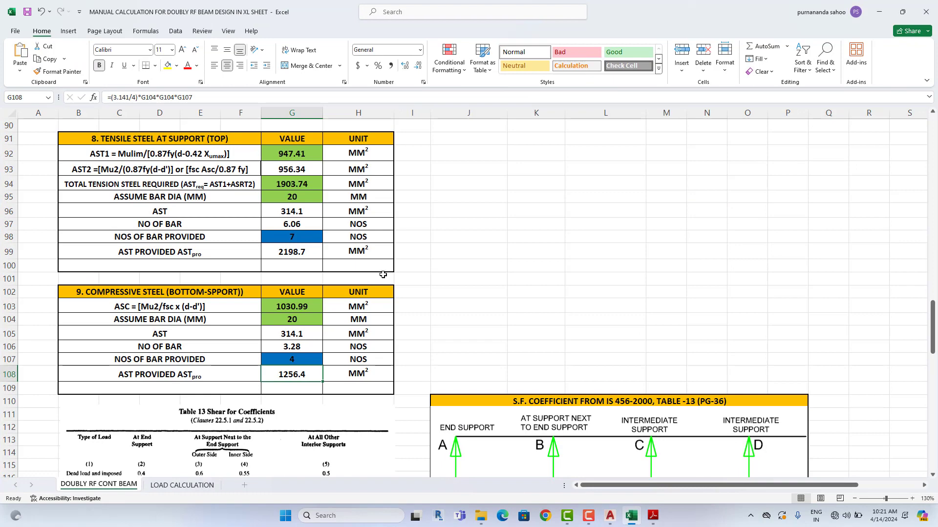
{"action": "scroll", "coordinate": [383, 274], "scroll_direction": "up", "scroll_amount": 17}
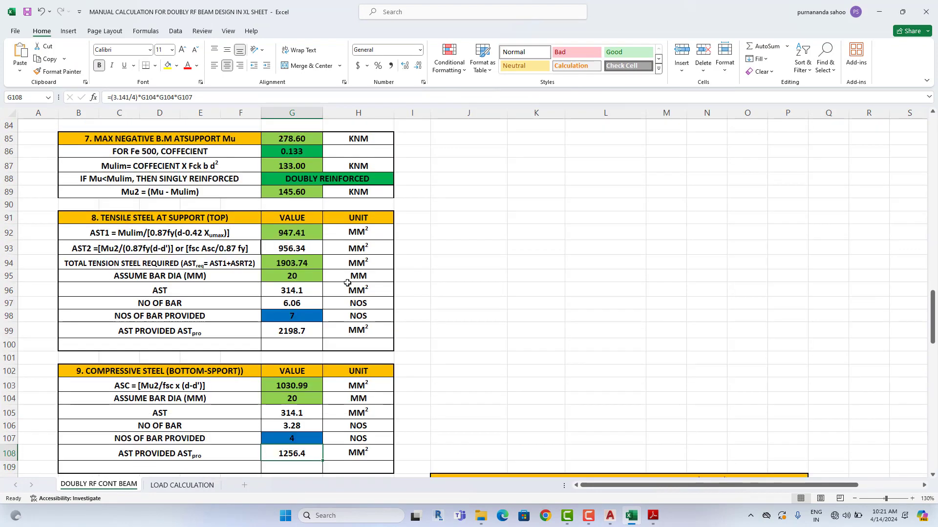
{"action": "scroll", "coordinate": [347, 284], "scroll_direction": "up", "scroll_amount": 3}
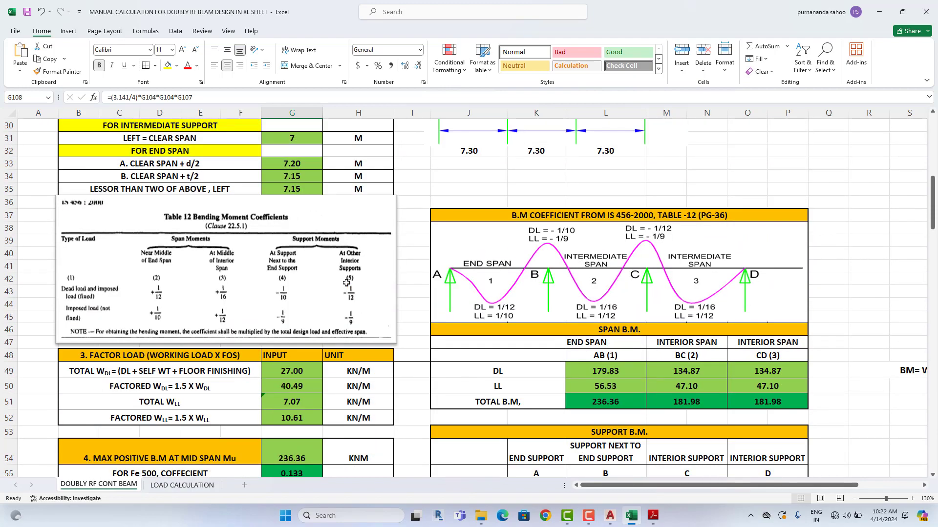
{"action": "scroll", "coordinate": [346, 283], "scroll_direction": "down", "scroll_amount": 9}
{"action": "scroll", "coordinate": [346, 285], "scroll_direction": "up", "scroll_amount": 1}
{"action": "scroll", "coordinate": [346, 284], "scroll_direction": "up", "scroll_amount": 1}
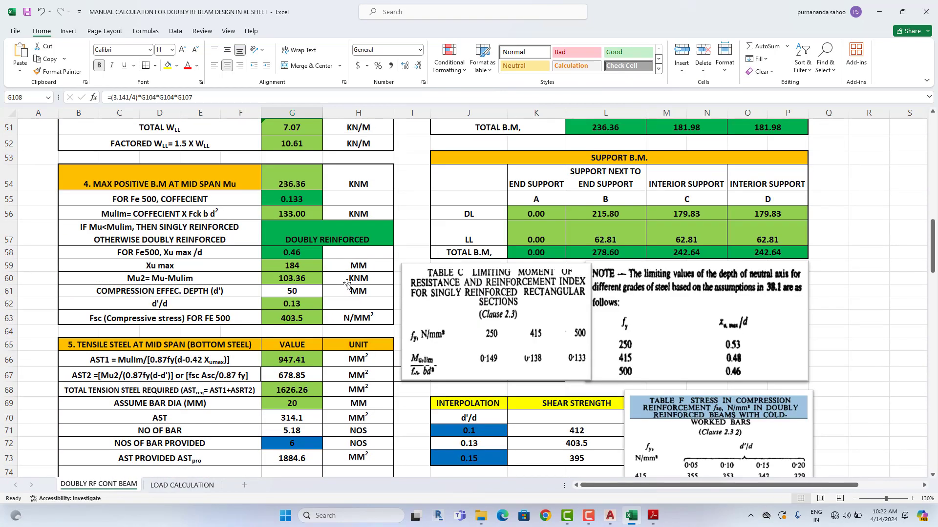
{"action": "scroll", "coordinate": [347, 283], "scroll_direction": "up", "scroll_amount": 3}
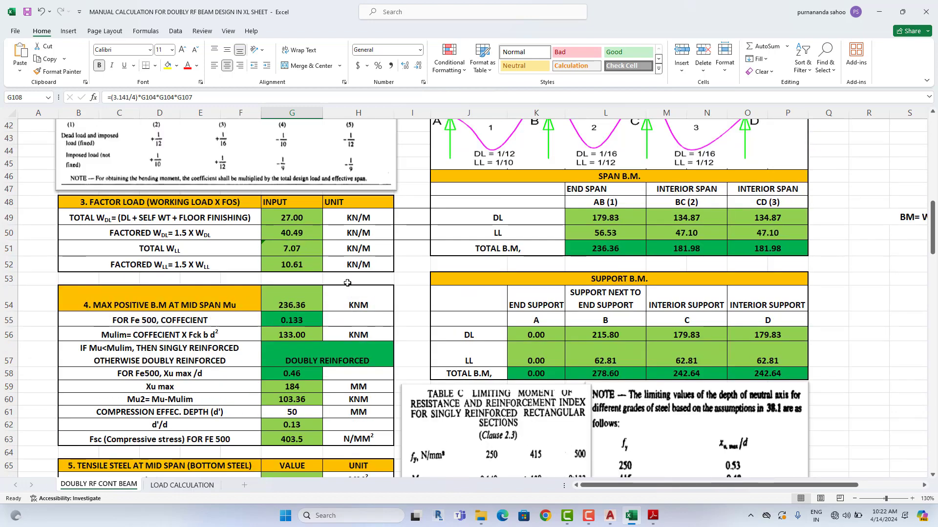
{"action": "scroll", "coordinate": [347, 283], "scroll_direction": "down", "scroll_amount": 6}
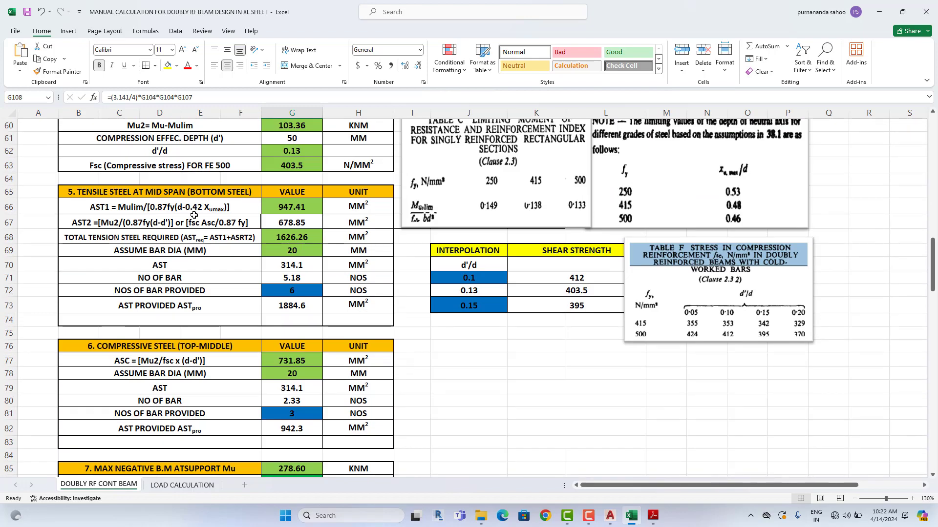
Step: Set the assumed bar diameter of the mid-span tensile steel to 25 mm and the number of bars provided to 4
{"action": "left_click", "coordinate": [327, 252]}
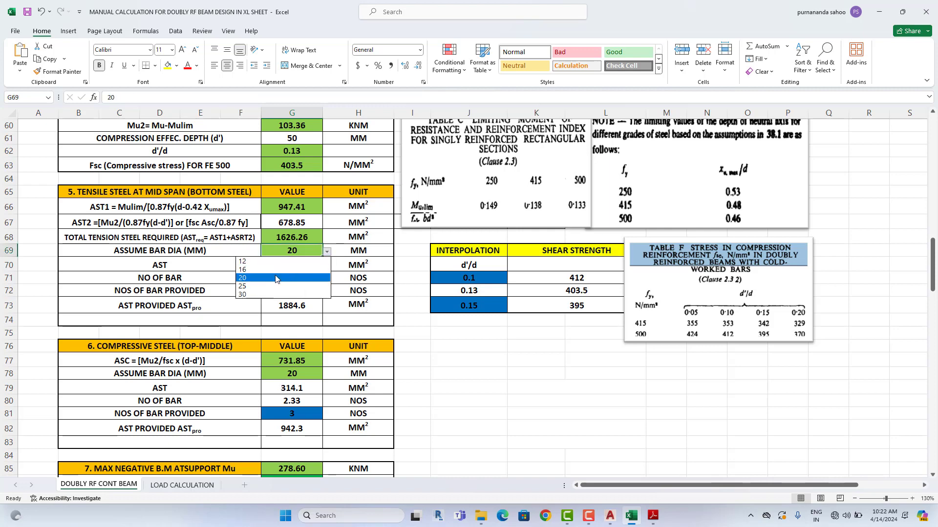
{"action": "left_click", "coordinate": [265, 288]}
{"action": "left_click", "coordinate": [325, 278]}
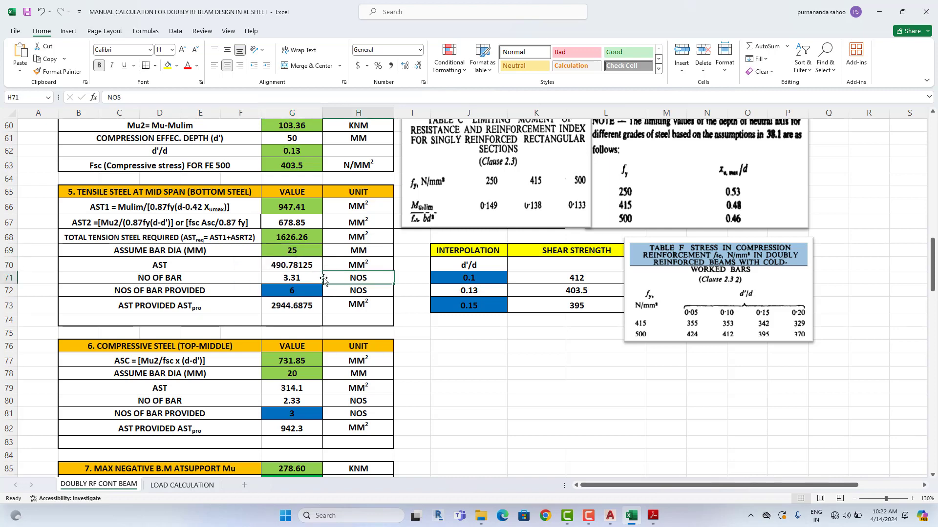
{"action": "left_click", "coordinate": [293, 279]}
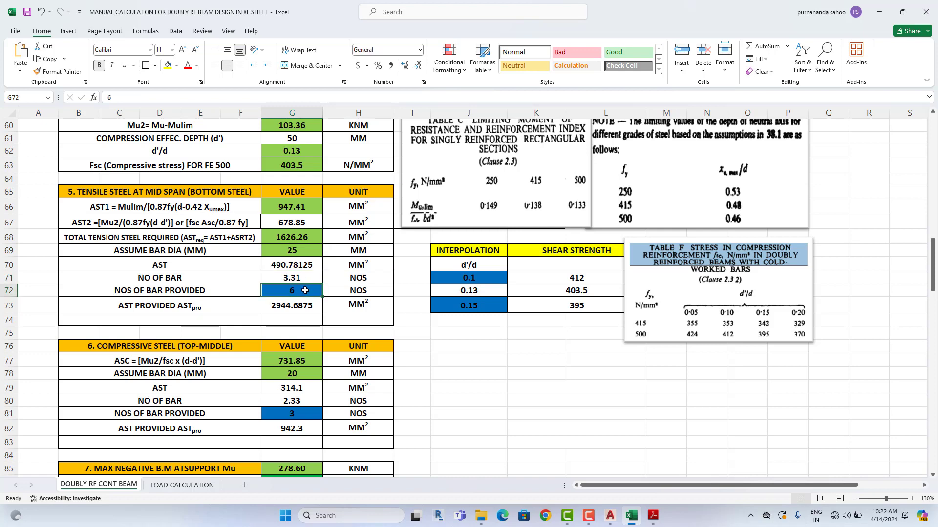
{"action": "type", "text": "4"}
{"action": "key", "text": "Return"}
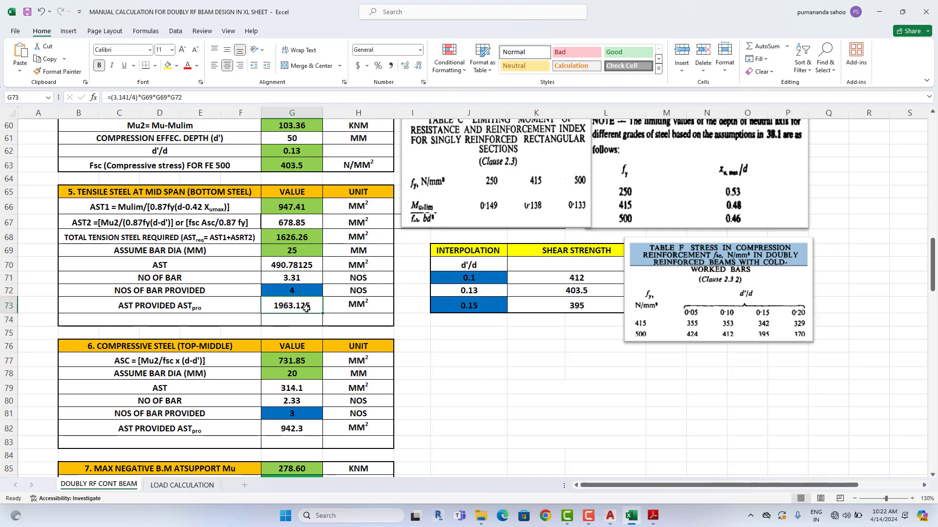
Step: Try 25 mm as the assumed bar diameter of the top-middle compressive steel, with 2 bars provided
{"action": "scroll", "coordinate": [307, 308], "scroll_direction": "down", "scroll_amount": 3}
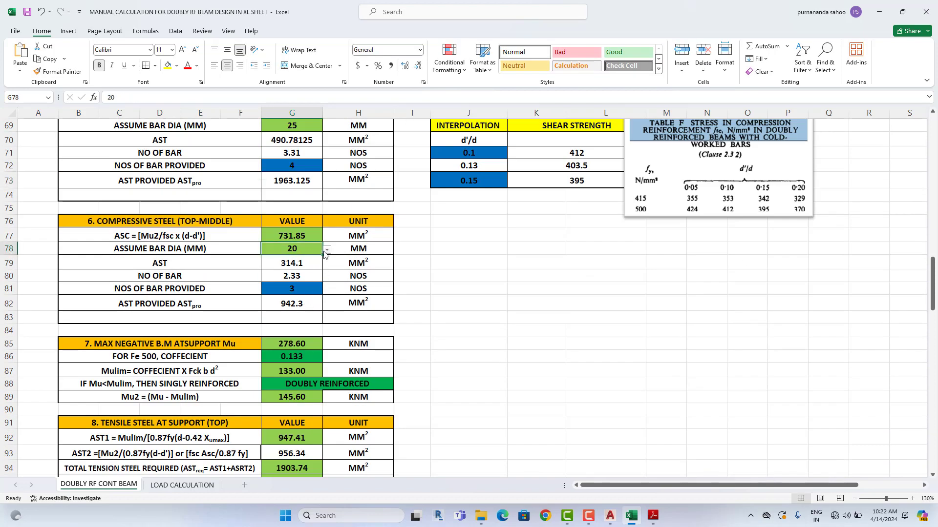
{"action": "left_click", "coordinate": [327, 250]}
{"action": "left_click", "coordinate": [299, 289]}
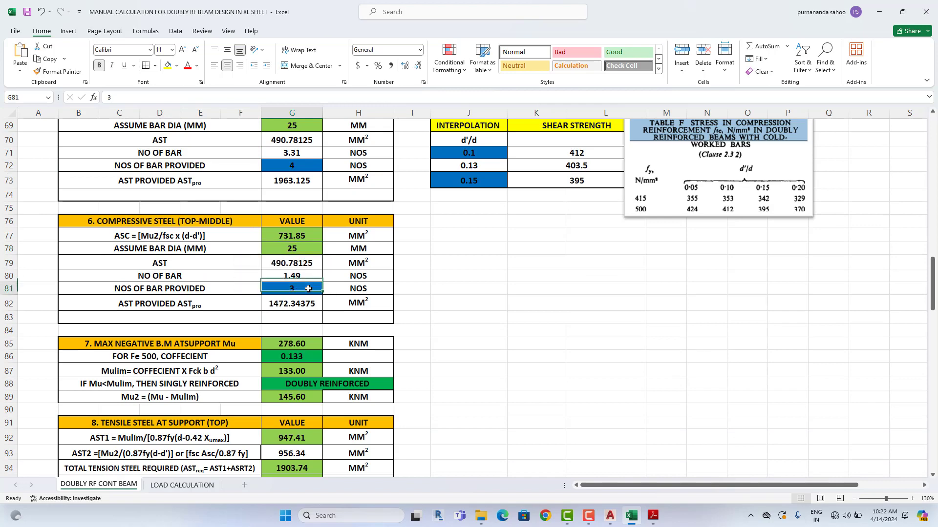
{"action": "type", "text": "2"}
{"action": "key", "text": "Return"}
Step: Try 25 mm as the assumed bar diameter of the top tensile steel at the support, with 4 bars provided
{"action": "scroll", "coordinate": [308, 291], "scroll_direction": "down", "scroll_amount": 5}
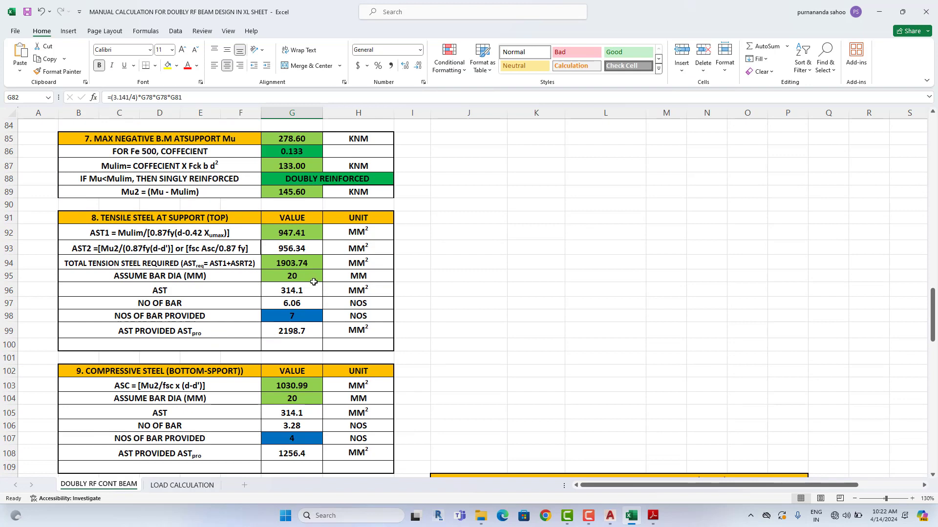
{"action": "left_click", "coordinate": [327, 278]}
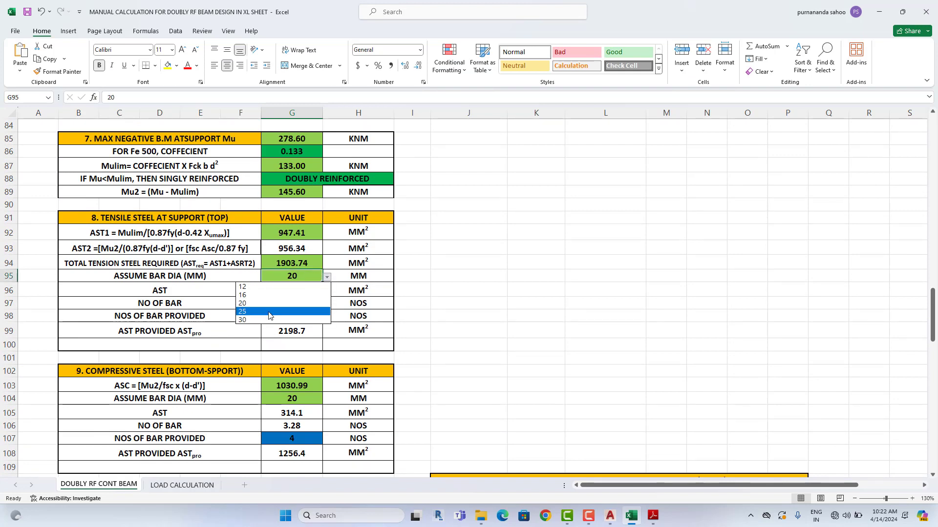
{"action": "left_click", "coordinate": [314, 308]}
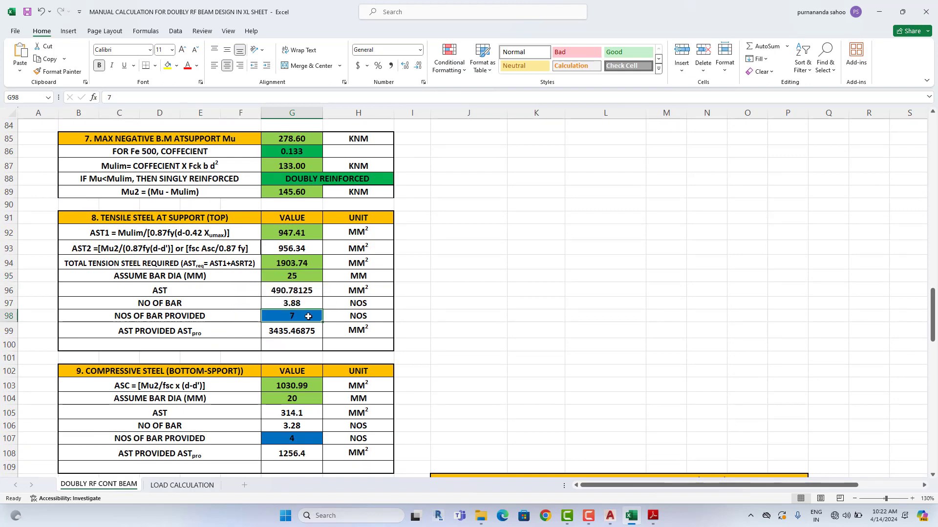
{"action": "type", "text": "4"}
{"action": "key", "text": "Return"}
Step: Try 25 mm as the assumed bar diameter of the bottom compressive steel at the support, with 3 bars provided
{"action": "scroll", "coordinate": [308, 317], "scroll_direction": "down", "scroll_amount": 3}
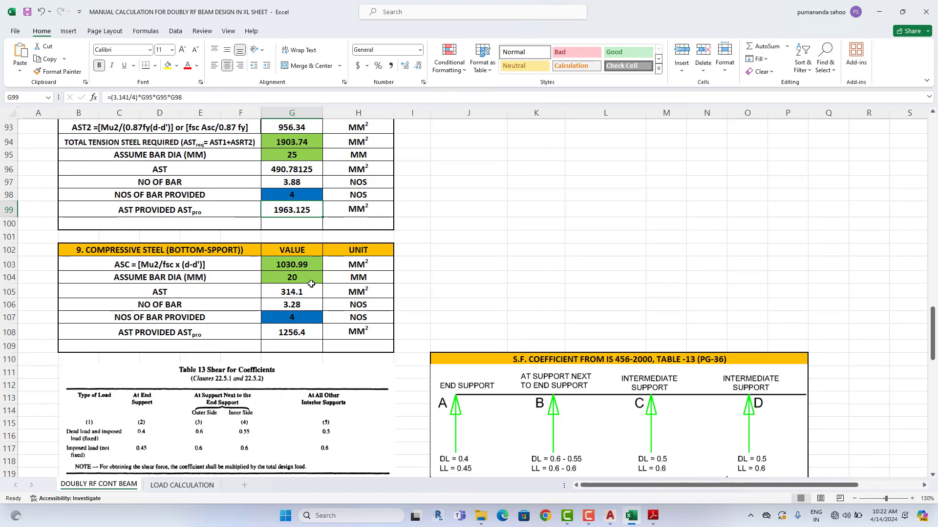
{"action": "left_click", "coordinate": [327, 279]}
{"action": "left_click", "coordinate": [277, 313]}
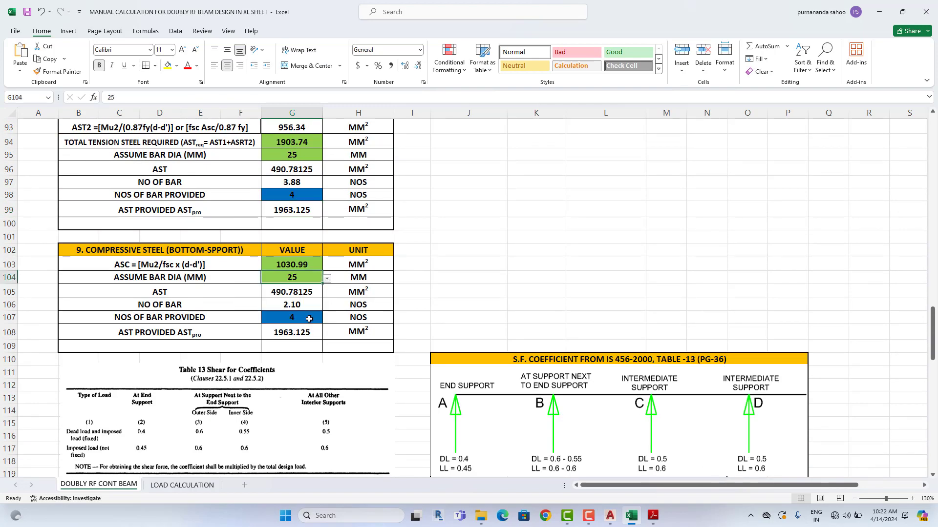
{"action": "left_click", "coordinate": [309, 318]}
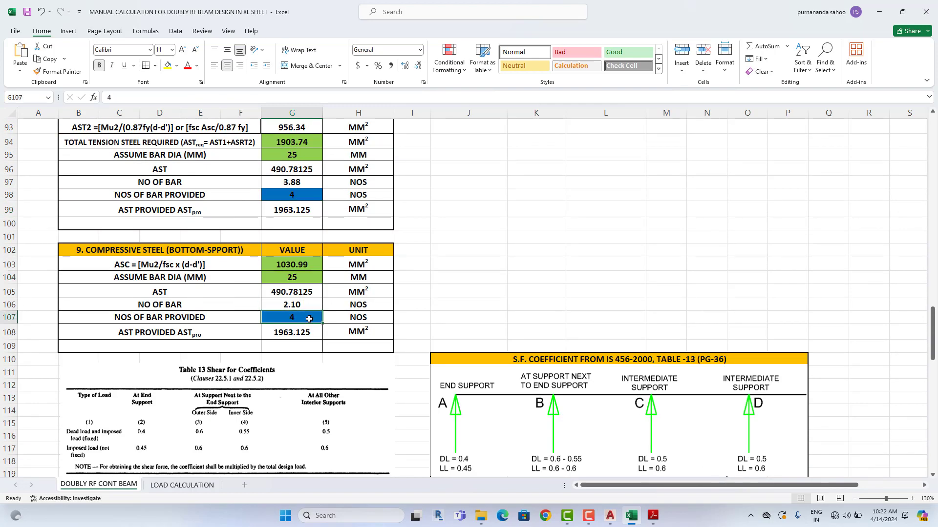
{"action": "type", "text": "3"}
{"action": "key", "text": "Return"}
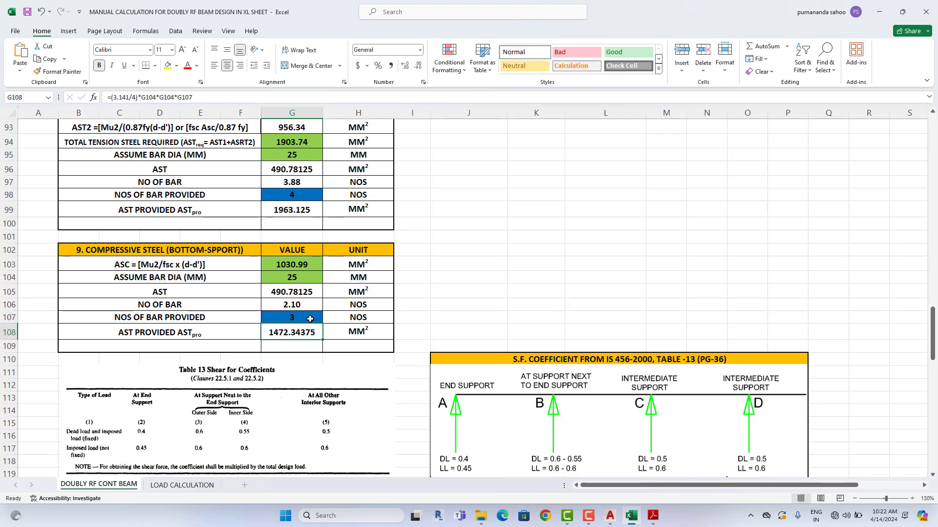
Step: Set the assumed bar diameter of the mid-span bottom tensile steel back to 20 mm
{"action": "scroll", "coordinate": [310, 318], "scroll_direction": "up", "scroll_amount": 2}
{"action": "scroll", "coordinate": [307, 240], "scroll_direction": "up", "scroll_amount": 4}
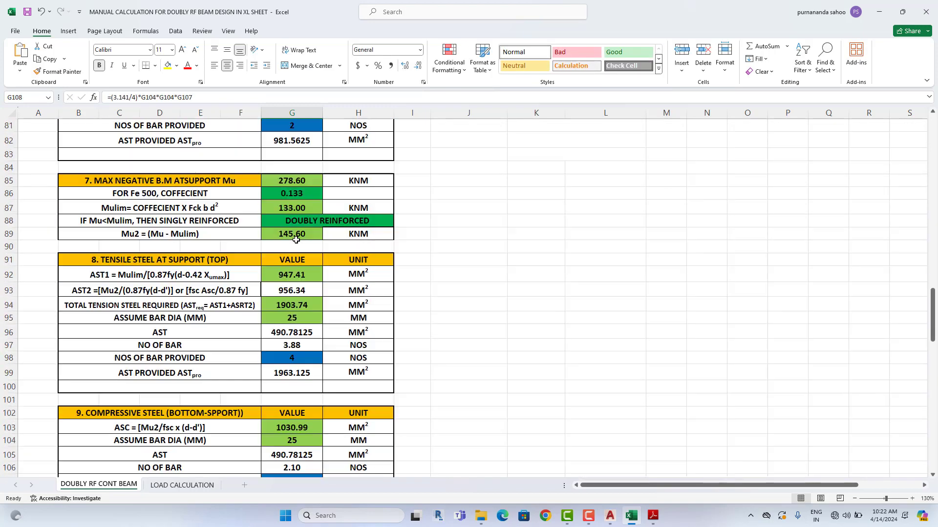
{"action": "scroll", "coordinate": [305, 194], "scroll_direction": "up", "scroll_amount": 5}
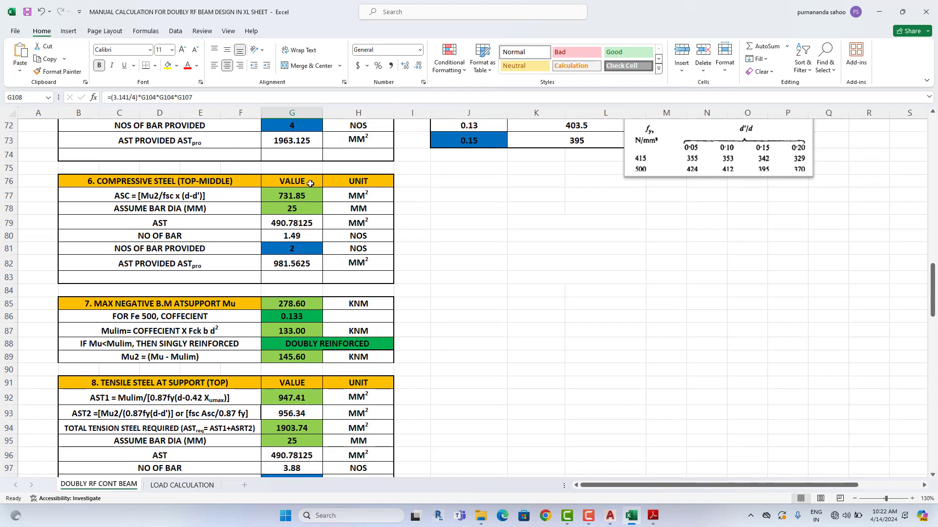
{"action": "left_click", "coordinate": [312, 213]}
{"action": "left_click", "coordinate": [327, 214]}
{"action": "left_click", "coordinate": [298, 239]}
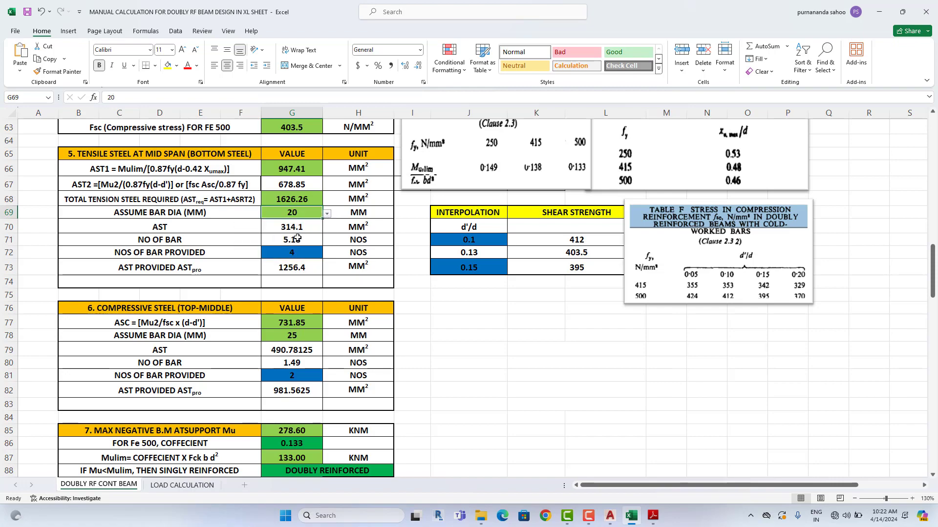
Step: Set the assumed bar diameter of the top-middle compressive steel back to 20 mm
{"action": "scroll", "coordinate": [298, 238], "scroll_direction": "up", "scroll_amount": 3}
{"action": "scroll", "coordinate": [299, 237], "scroll_direction": "down", "scroll_amount": 3}
{"action": "scroll", "coordinate": [315, 309], "scroll_direction": "down", "scroll_amount": 1}
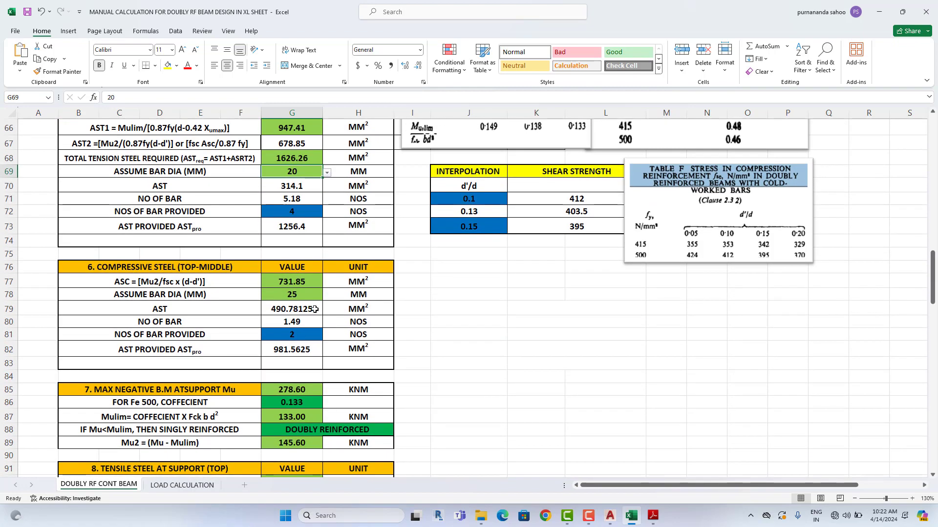
{"action": "left_click", "coordinate": [314, 295]}
{"action": "left_click", "coordinate": [327, 296]}
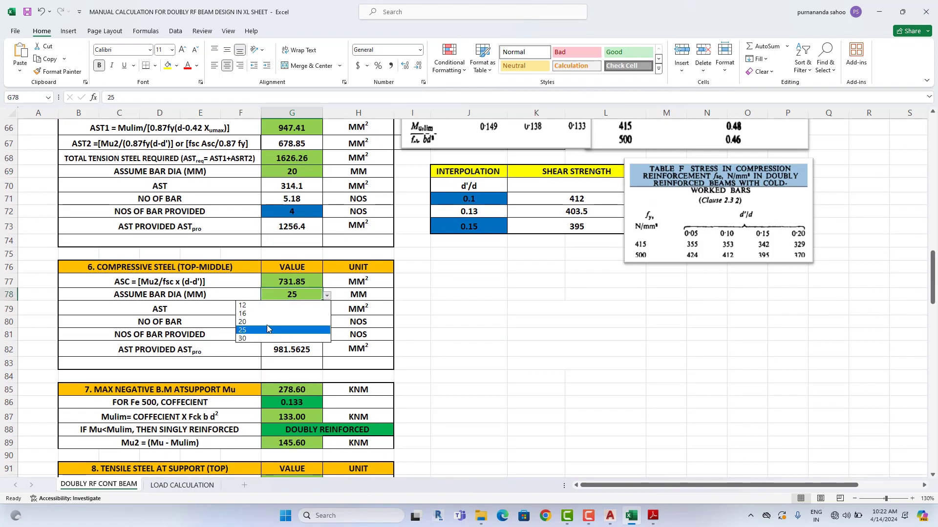
{"action": "left_click", "coordinate": [294, 329]}
{"action": "left_click", "coordinate": [296, 333]}
Step: Set the assumed bar diameter of the top tensile steel at the support back to 20 mm
{"action": "scroll", "coordinate": [329, 338], "scroll_direction": "down", "scroll_amount": 5}
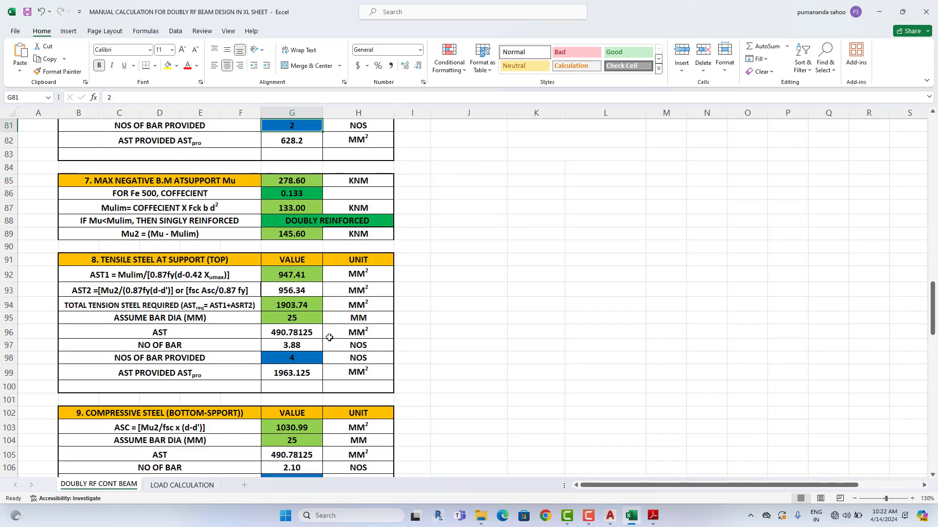
{"action": "left_click", "coordinate": [310, 358]}
{"action": "left_click", "coordinate": [313, 321]}
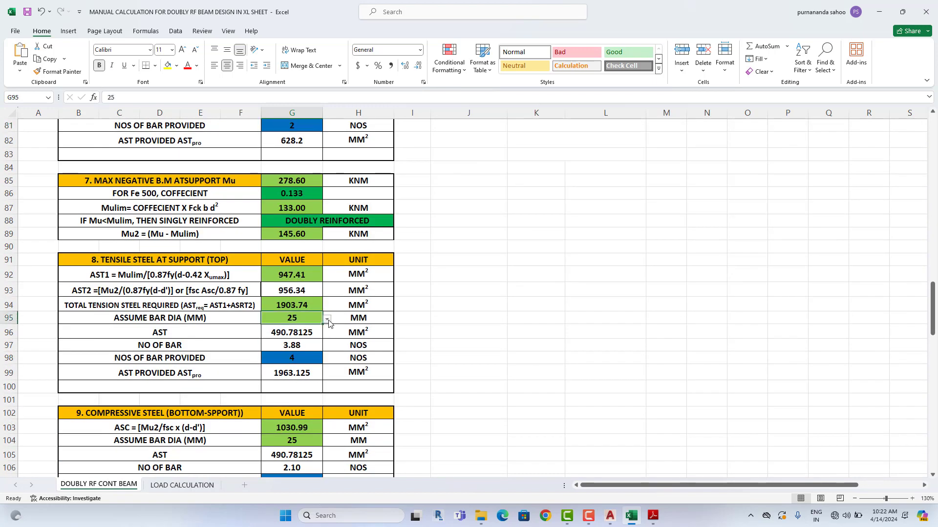
{"action": "left_click", "coordinate": [327, 321]}
{"action": "left_click", "coordinate": [300, 351]}
Step: Restore the bottom compressive steel at the support to a 20 mm bar diameter with 4 bars provided
{"action": "scroll", "coordinate": [303, 351], "scroll_direction": "down", "scroll_amount": 3}
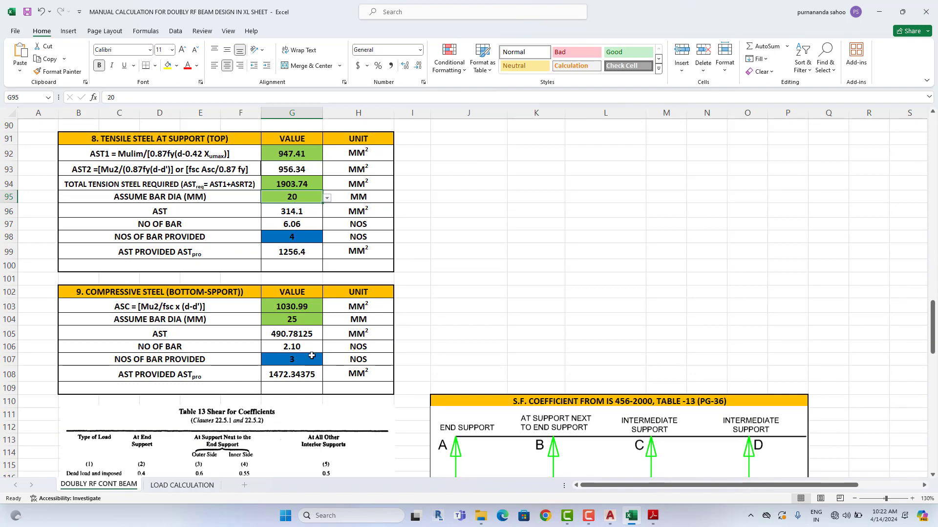
{"action": "left_click", "coordinate": [315, 321]}
{"action": "left_click", "coordinate": [327, 320]}
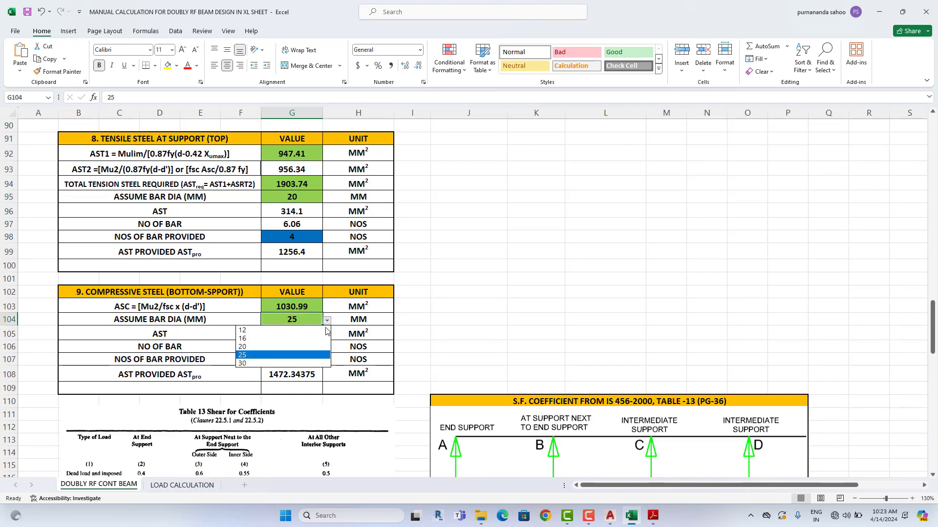
{"action": "left_click", "coordinate": [278, 348]}
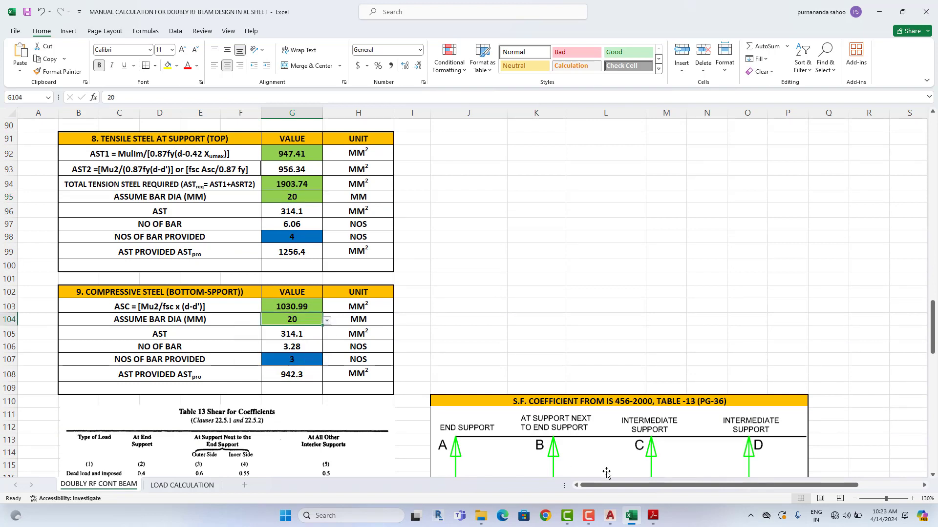
{"action": "left_click", "coordinate": [611, 516]}
{"action": "left_click", "coordinate": [614, 519]}
{"action": "left_click", "coordinate": [307, 363]}
{"action": "type", "text": "4"}
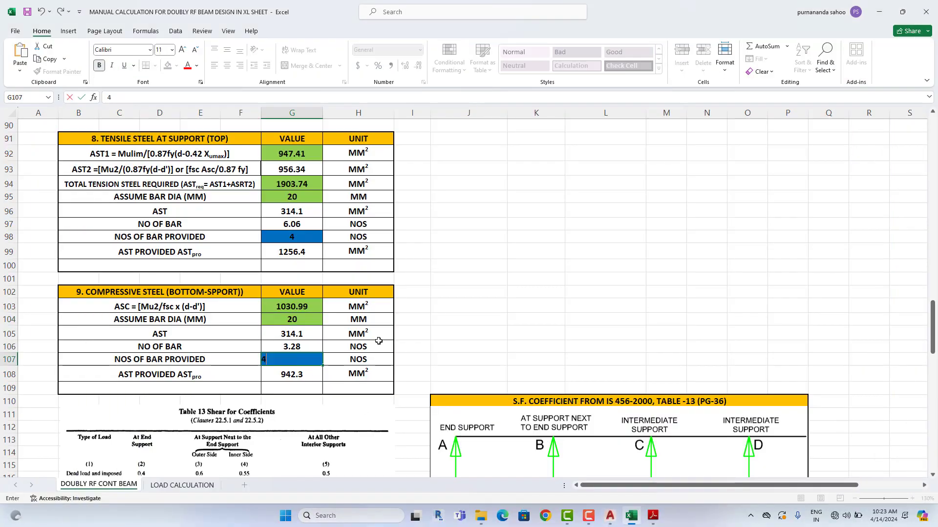
{"action": "key", "text": "Return"}
{"action": "left_click", "coordinate": [442, 270]}
Step: Set the number of bars provided for the top tensile steel at the support to 7
{"action": "scroll", "coordinate": [368, 288], "scroll_direction": "up", "scroll_amount": 1}
{"action": "scroll", "coordinate": [368, 288], "scroll_direction": "up", "scroll_amount": 1}
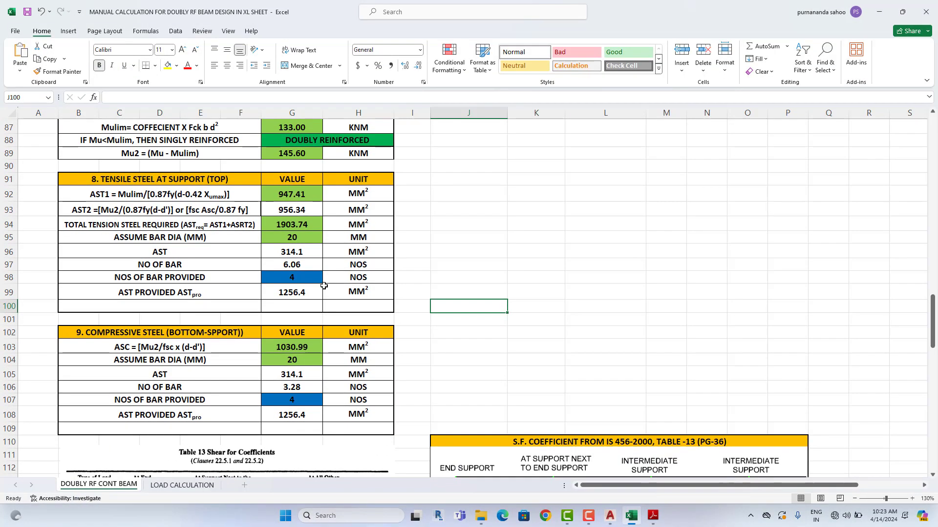
{"action": "left_click", "coordinate": [308, 279]}
{"action": "type", "text": "7"}
{"action": "key", "text": "Return"}
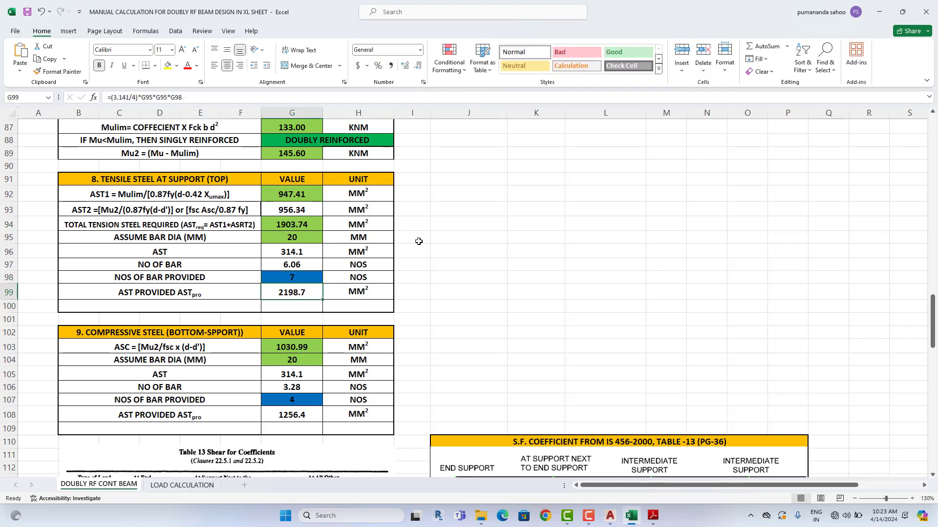
{"action": "left_click", "coordinate": [419, 240]}
Step: Set the number of bars provided for the top-middle compressive steel to 3
{"action": "scroll", "coordinate": [418, 240], "scroll_direction": "up", "scroll_amount": 3}
{"action": "left_click", "coordinate": [313, 168]}
{"action": "type", "text": "3"}
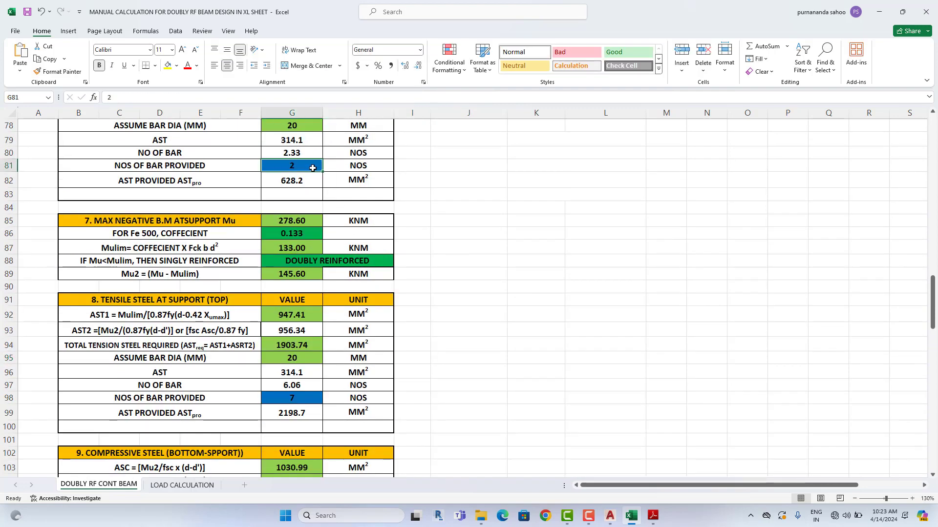
{"action": "key", "text": "Return"}
Step: Set the number of bars provided for the mid-span bottom tensile steel to 6
{"action": "scroll", "coordinate": [408, 179], "scroll_direction": "up", "scroll_amount": 5}
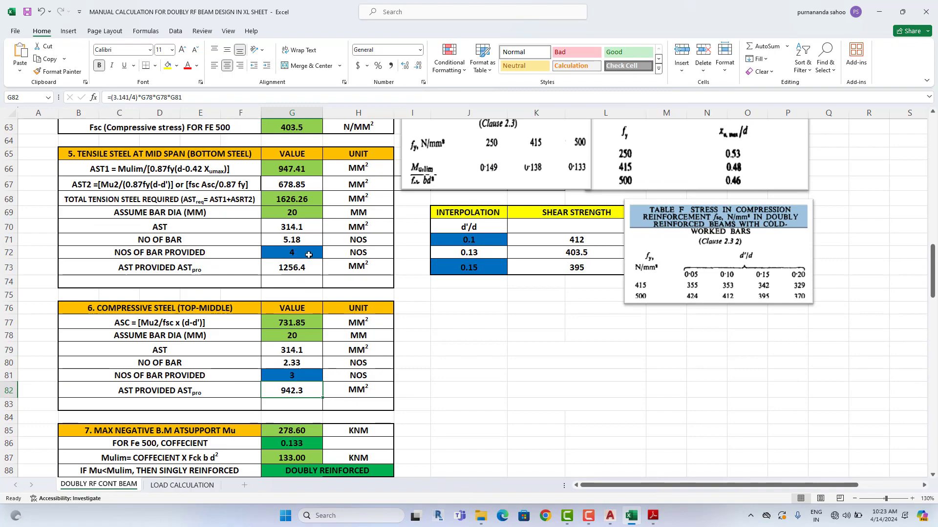
{"action": "left_click", "coordinate": [309, 253]}
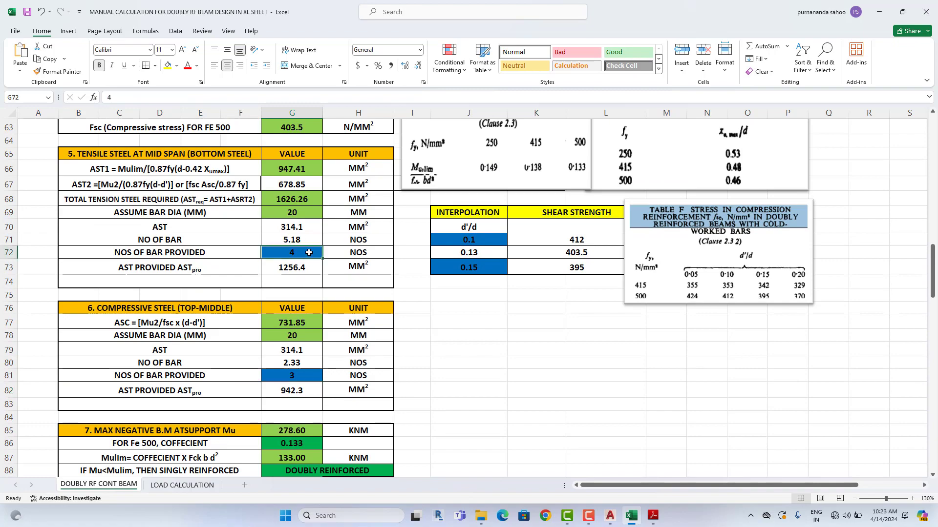
{"action": "type", "text": "6"}
{"action": "key", "text": "Return"}
{"action": "scroll", "coordinate": [376, 235], "scroll_direction": "up", "scroll_amount": 4}
{"action": "scroll", "coordinate": [375, 235], "scroll_direction": "down", "scroll_amount": 4}
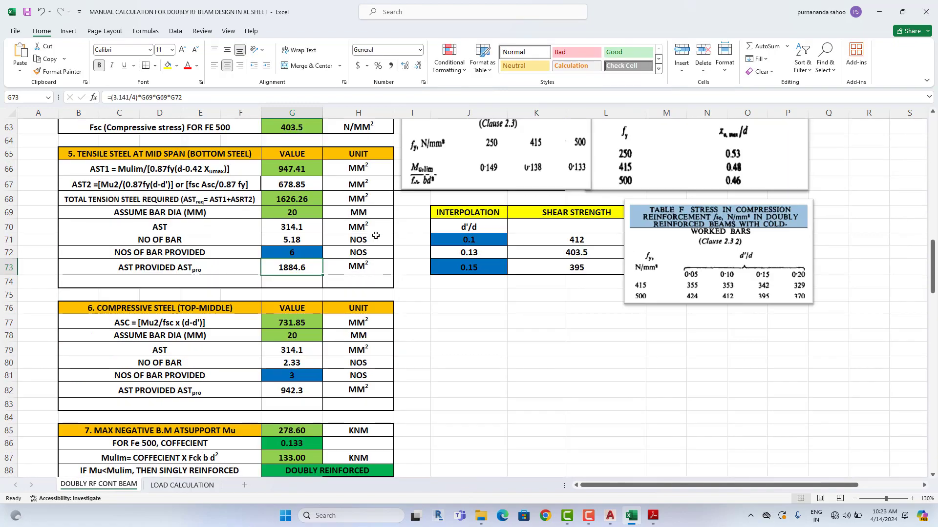
Step: Switch to the AutoCAD drawing and compare the RB-1 longitudinal section and cross-sections with the restored bar counts
{"action": "scroll", "coordinate": [376, 235], "scroll_direction": "down", "scroll_amount": 2}
{"action": "scroll", "coordinate": [384, 281], "scroll_direction": "down", "scroll_amount": 3}
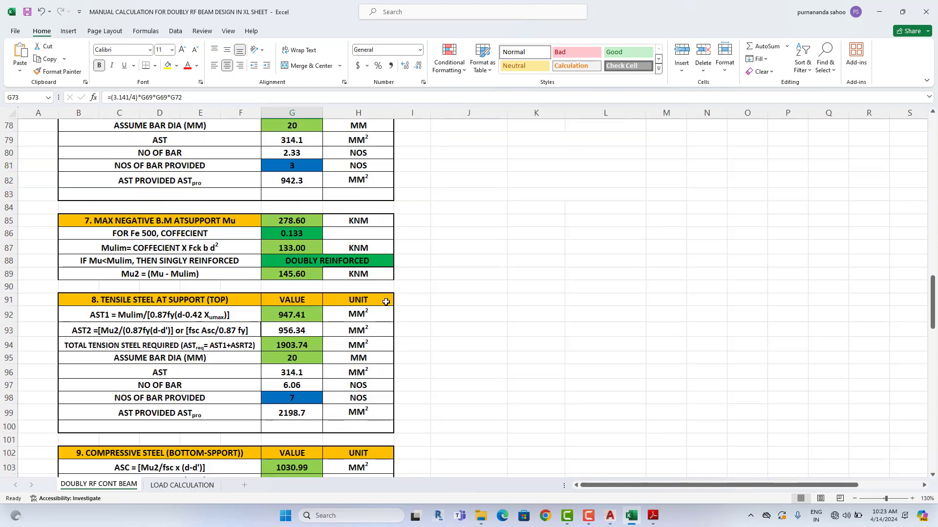
{"action": "left_click", "coordinate": [610, 516]}
{"action": "scroll", "coordinate": [571, 279], "scroll_direction": "down", "scroll_amount": 3}
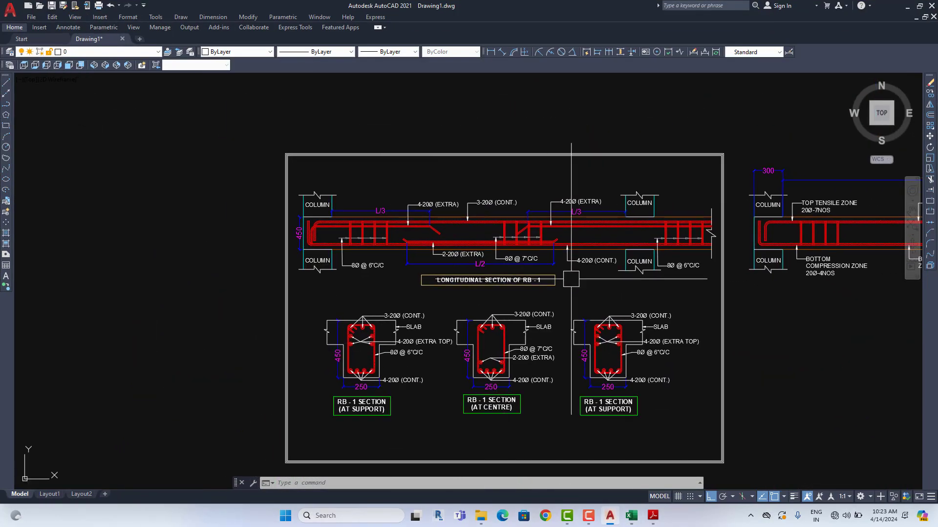
{"action": "left_click_drag", "start_coordinate": [571, 280], "coordinate": [421, 259]}
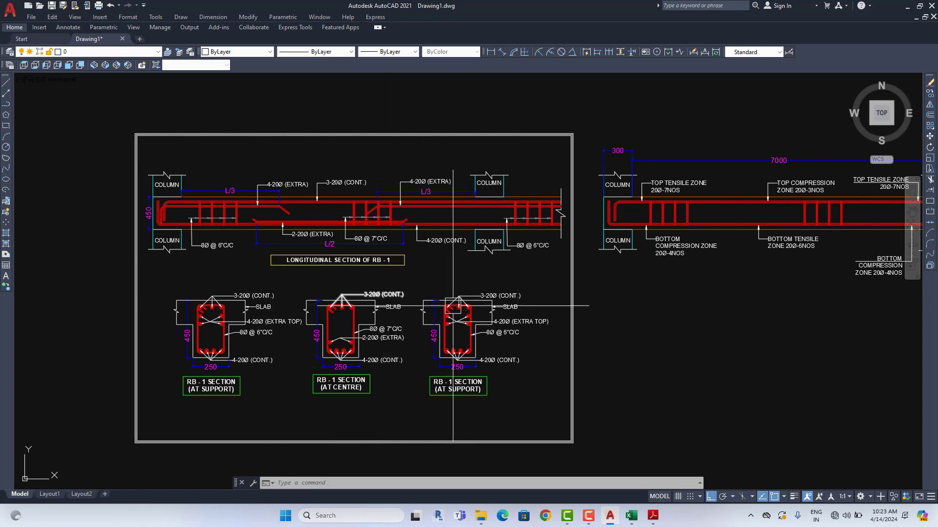
Step: Switch back to the Excel design workbook and review the shear coefficients, shear forces and shear reinforcement calculation
{"action": "left_click", "coordinate": [631, 516]}
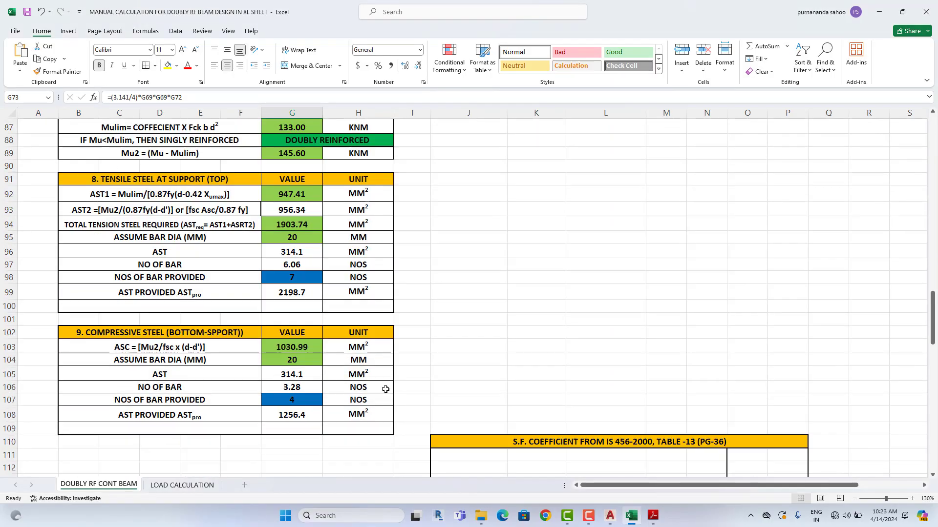
{"action": "scroll", "coordinate": [386, 390], "scroll_direction": "down", "scroll_amount": 2}
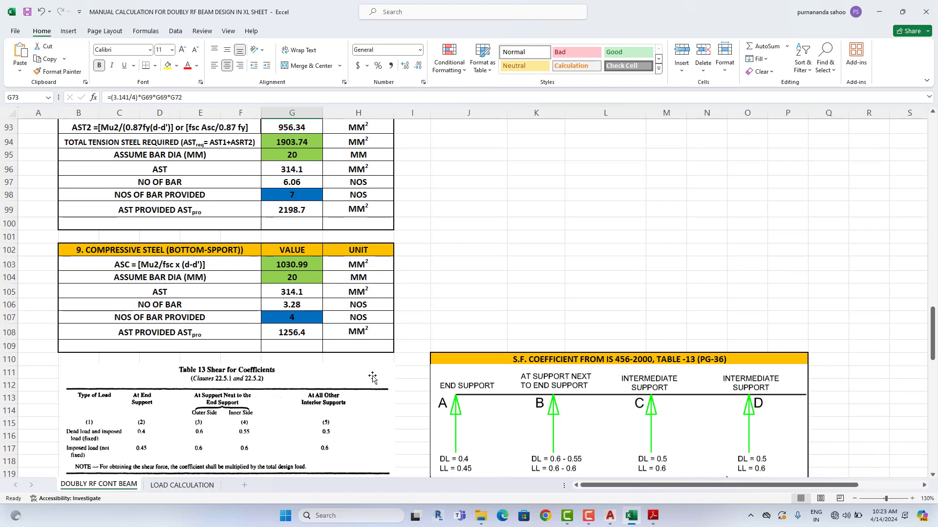
{"action": "scroll", "coordinate": [372, 375], "scroll_direction": "down", "scroll_amount": 6}
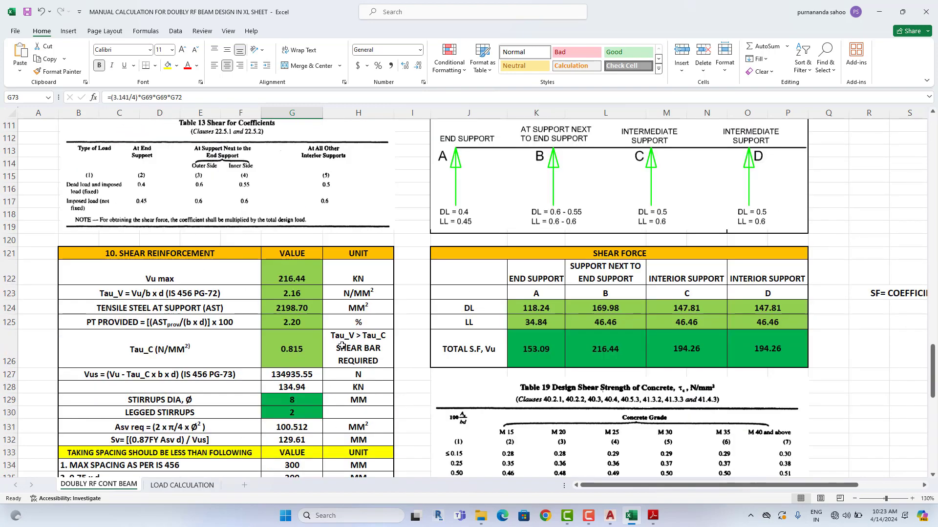
{"action": "scroll", "coordinate": [341, 346], "scroll_direction": "up", "scroll_amount": 1}
{"action": "scroll", "coordinate": [283, 344], "scroll_direction": "down", "scroll_amount": 1}
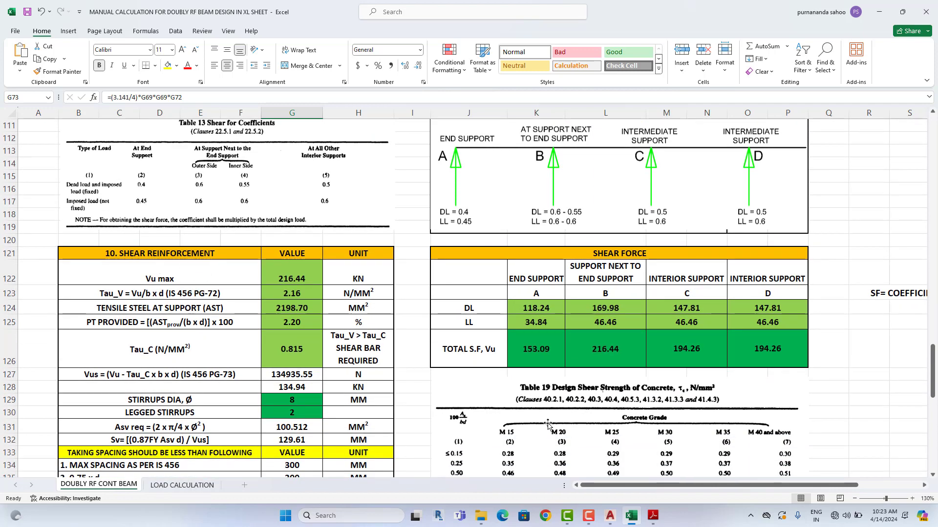
{"action": "scroll", "coordinate": [205, 276], "scroll_direction": "up", "scroll_amount": 2}
{"action": "scroll", "coordinate": [224, 278], "scroll_direction": "up", "scroll_amount": 1}
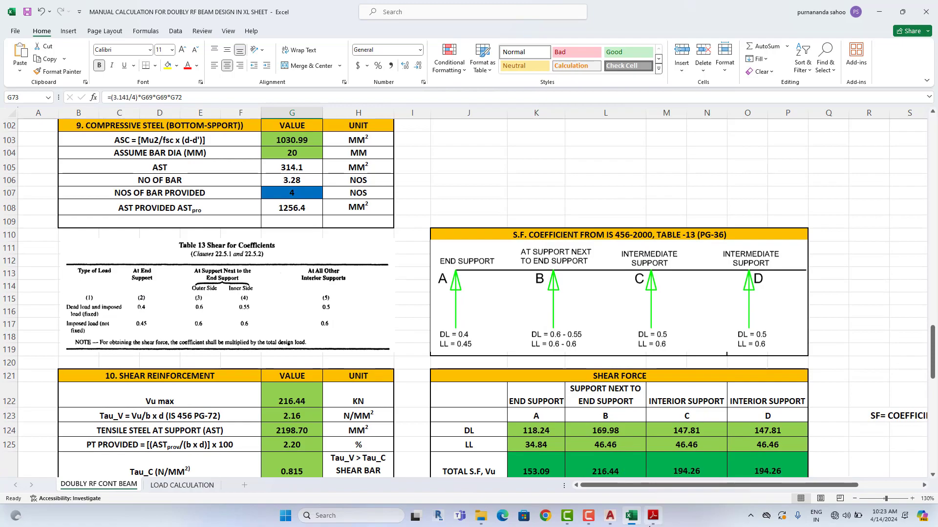
Step: Switch to the IS 456 PDF in Adobe Reader and examine the Table 13 shear coefficients alongside the Table 12 bending moment coefficients
{"action": "left_click", "coordinate": [653, 516]}
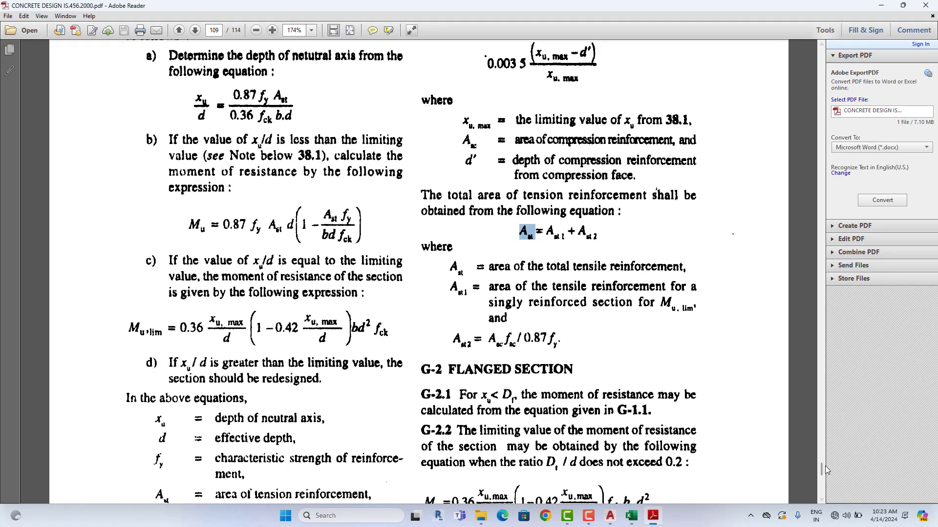
{"action": "left_click_drag", "start_coordinate": [824, 465], "coordinate": [833, 241]}
{"action": "scroll", "coordinate": [663, 284], "scroll_direction": "down", "scroll_amount": 15}
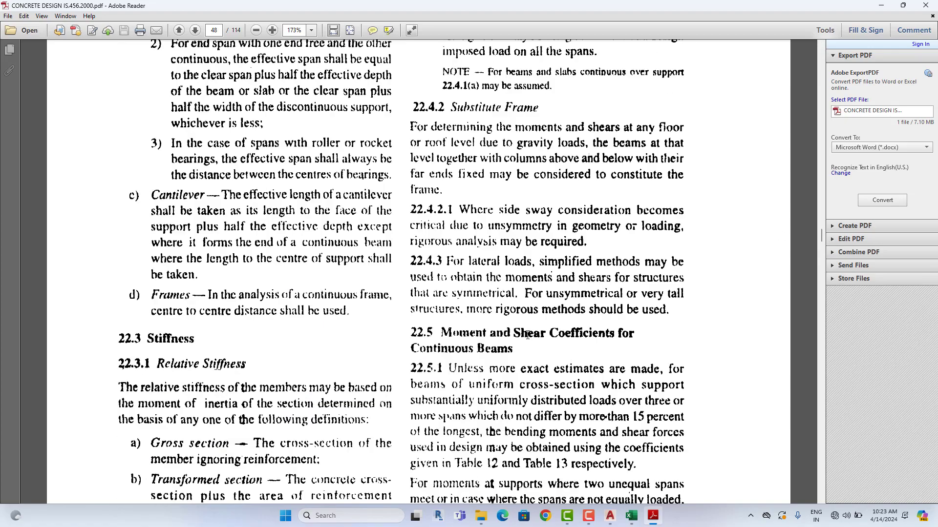
{"action": "scroll", "coordinate": [530, 341], "scroll_direction": "down", "scroll_amount": 10}
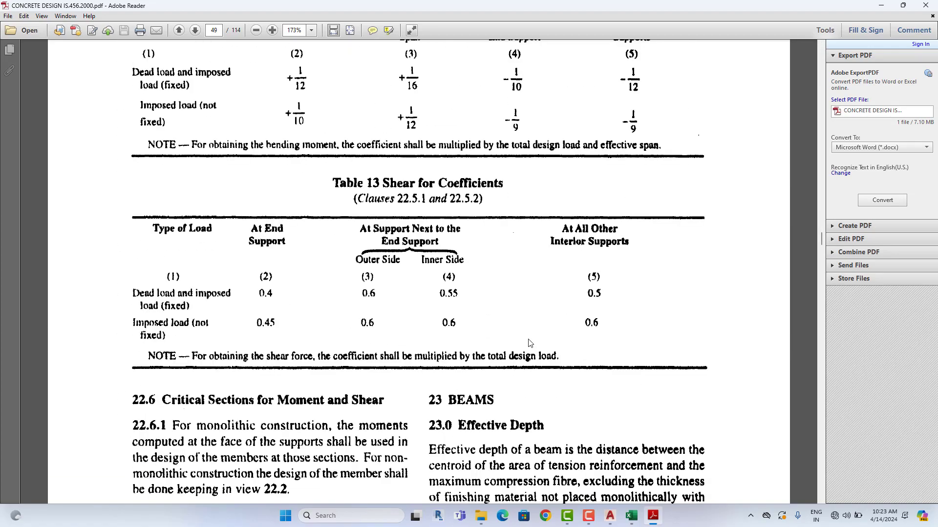
{"action": "scroll", "coordinate": [252, 173], "scroll_direction": "up", "scroll_amount": 3}
{"action": "scroll", "coordinate": [294, 201], "scroll_direction": "up", "scroll_amount": 2}
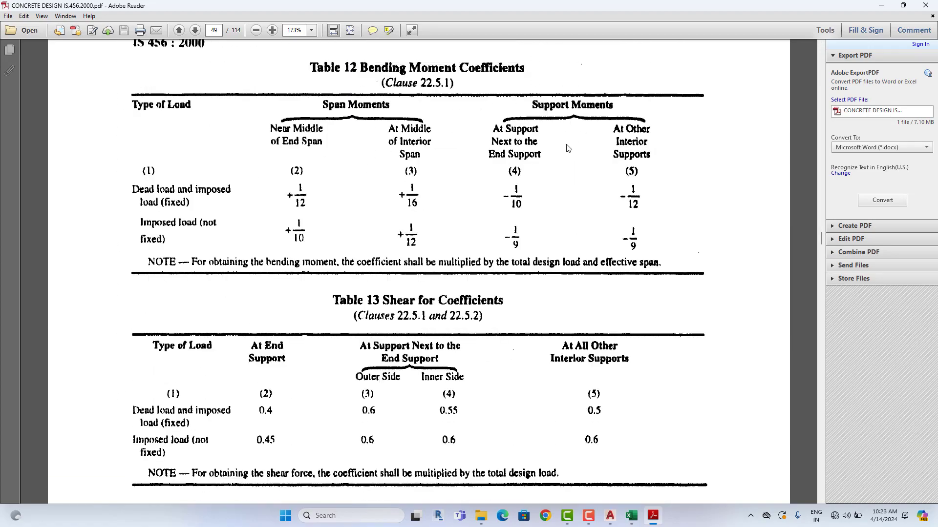
{"action": "scroll", "coordinate": [516, 247], "scroll_direction": "down", "scroll_amount": 3}
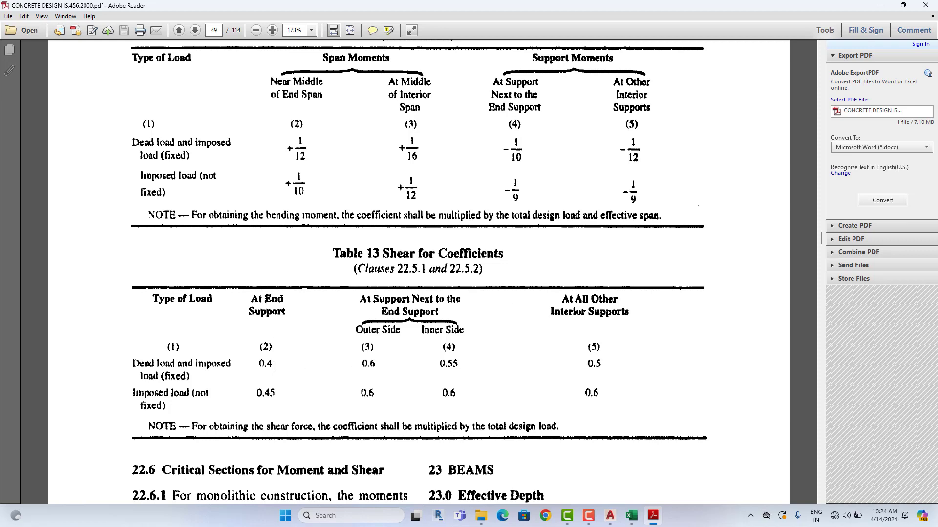
{"action": "double_click", "coordinate": [272, 365]}
{"action": "left_click", "coordinate": [275, 393], "text": "shift"}
{"action": "left_click", "coordinate": [376, 345]}
Step: Switch back to the Excel workbook and inspect the dead-load and live-load shear force formulas for end support A
{"action": "left_click", "coordinate": [884, 5]}
{"action": "scroll", "coordinate": [442, 309], "scroll_direction": "down", "scroll_amount": 10}
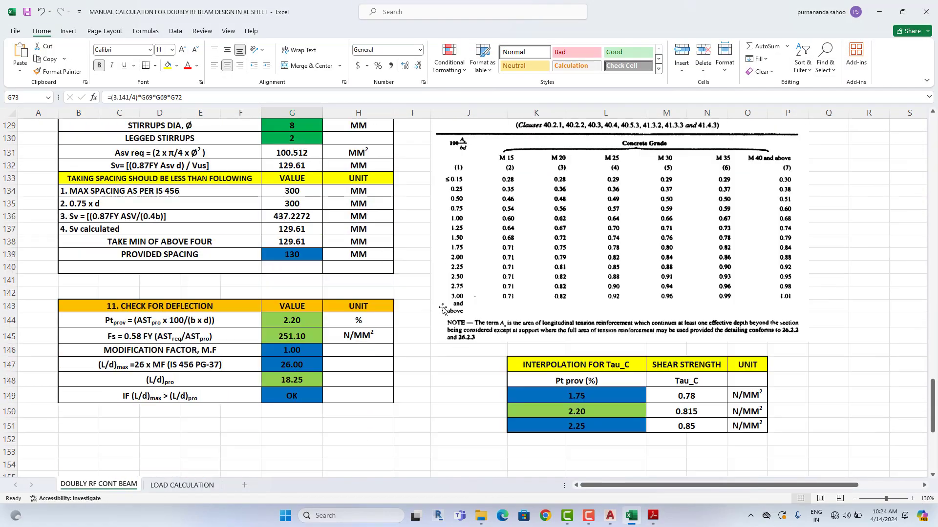
{"action": "scroll", "coordinate": [442, 309], "scroll_direction": "down", "scroll_amount": 4}
{"action": "scroll", "coordinate": [442, 308], "scroll_direction": "up", "scroll_amount": 12}
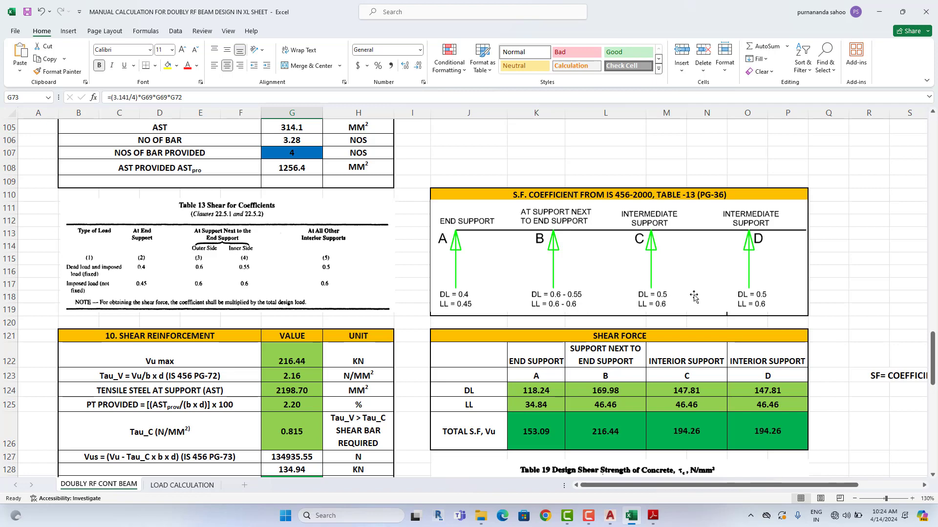
{"action": "left_click_drag", "start_coordinate": [714, 485], "coordinate": [776, 485]}
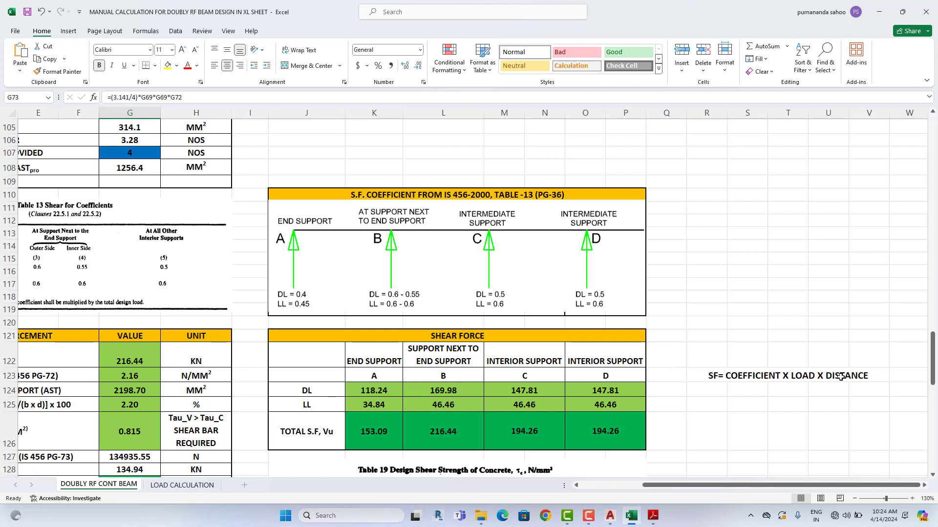
{"action": "left_click", "coordinate": [392, 391]}
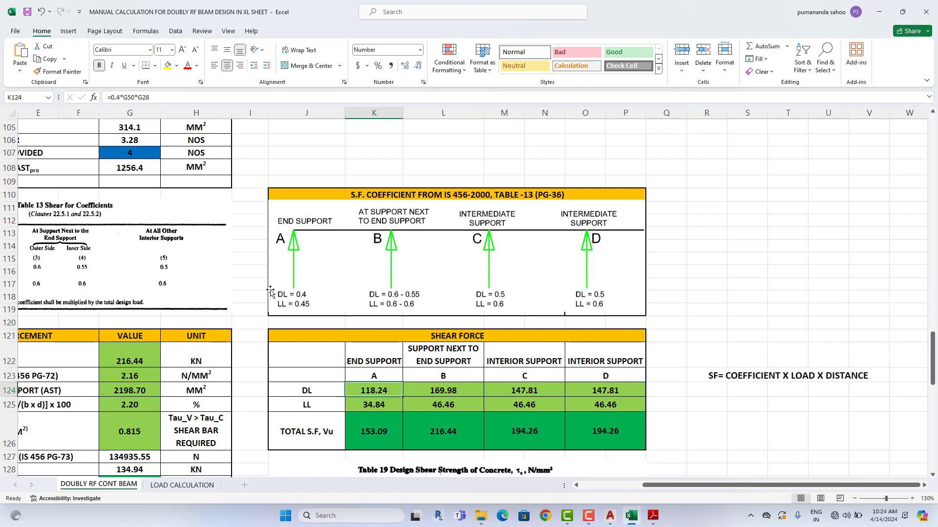
{"action": "left_click", "coordinate": [384, 410]}
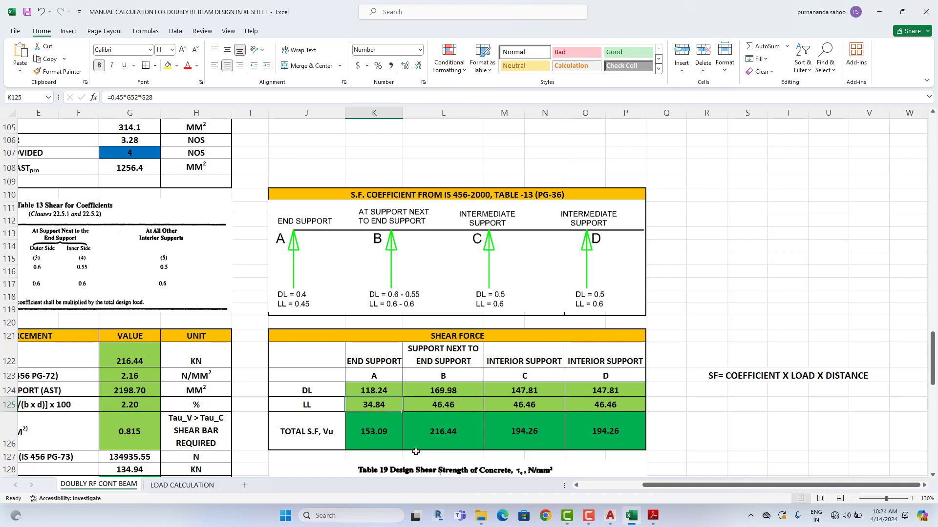
Step: Inspect the total shear force formulas for supports A to D and the Vu max formula in the shear reinforcement table
{"action": "left_click", "coordinate": [458, 432]}
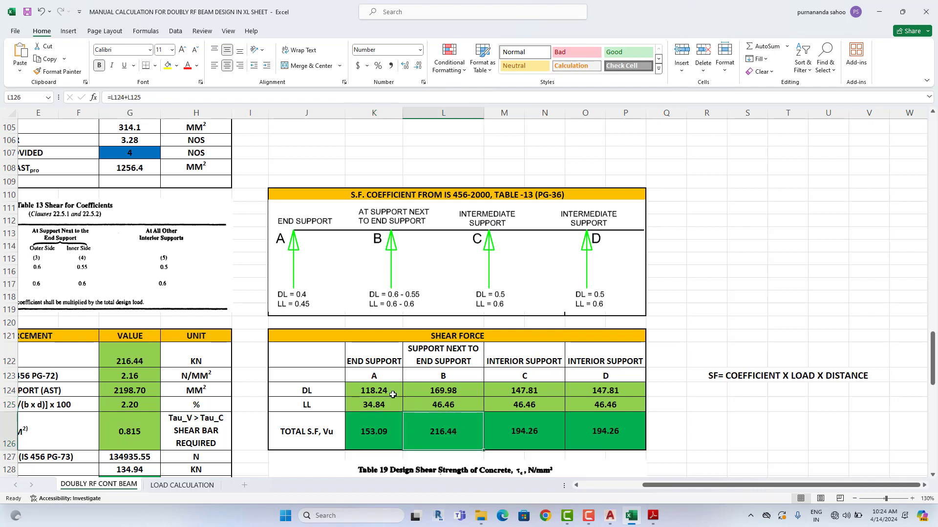
{"action": "left_click", "coordinate": [381, 429]}
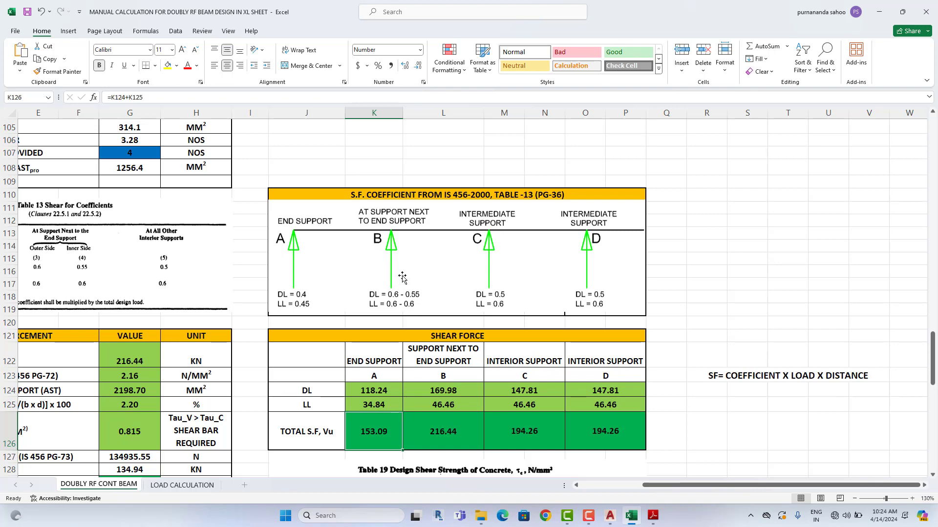
{"action": "left_click", "coordinate": [474, 432]}
{"action": "left_click", "coordinate": [557, 444]}
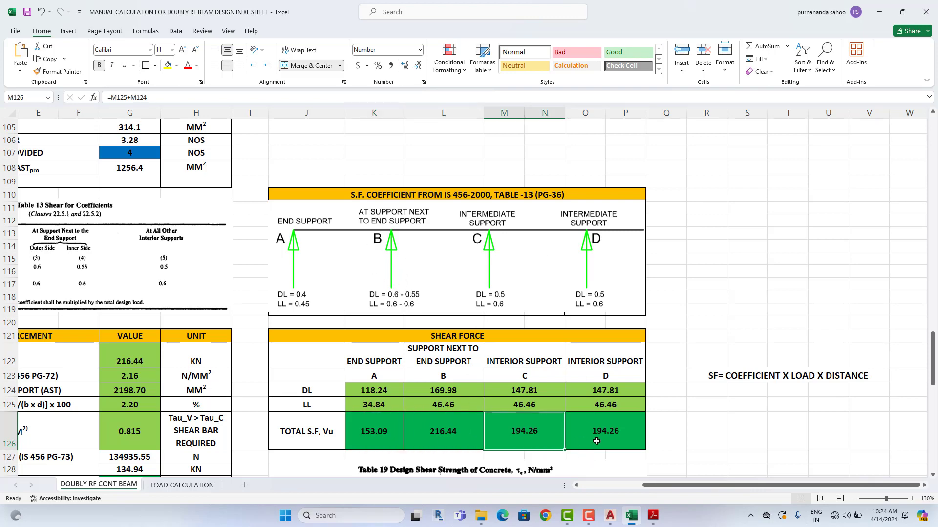
{"action": "left_click", "coordinate": [596, 440]}
{"action": "left_click_drag", "start_coordinate": [672, 486], "coordinate": [610, 486]}
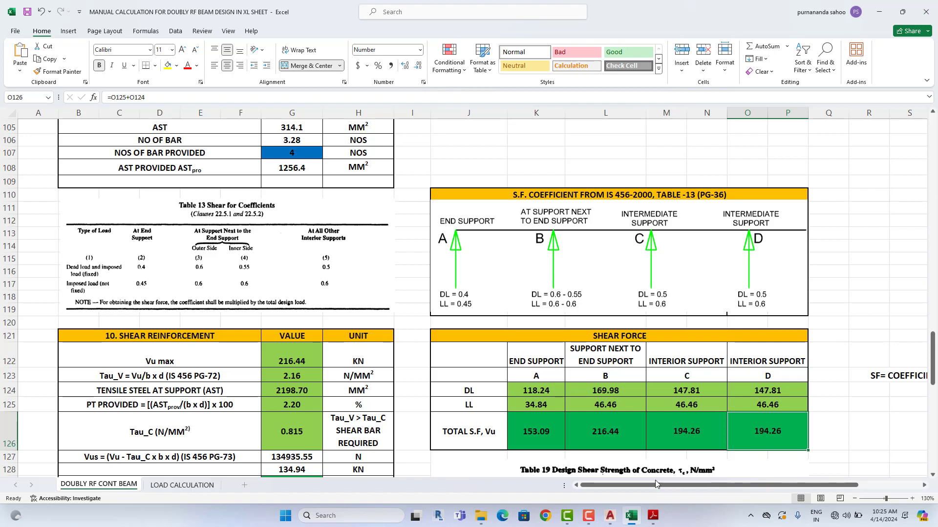
{"action": "left_click", "coordinate": [316, 354]}
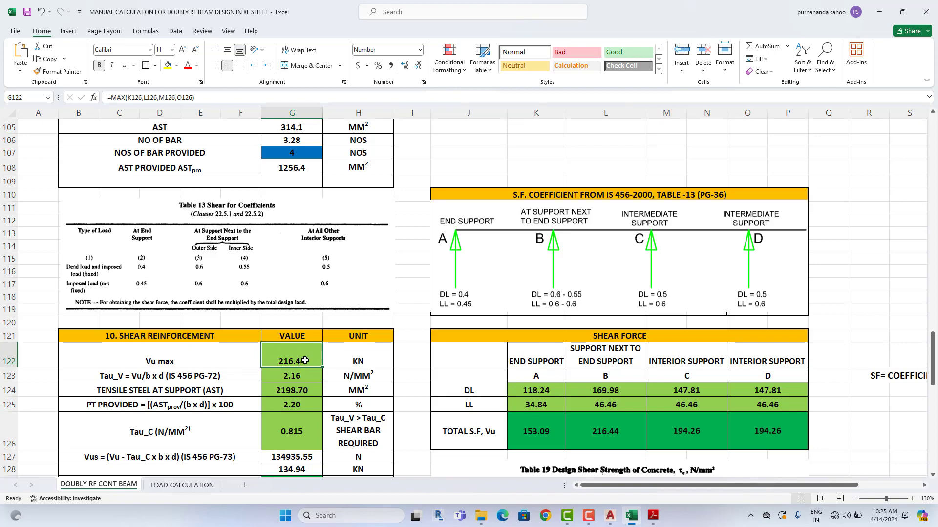
{"action": "scroll", "coordinate": [305, 359], "scroll_direction": "down", "scroll_amount": 2}
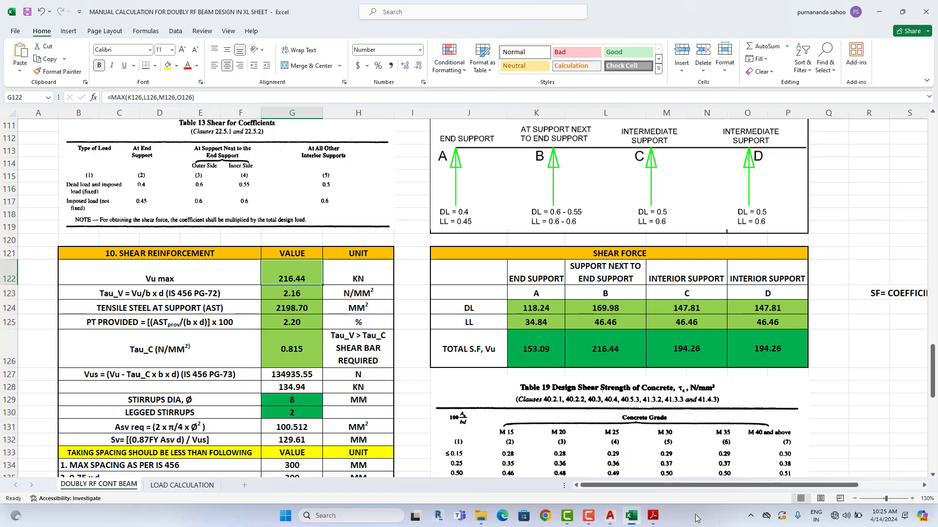
Step: Switch to the IS 456 PDF and find clause 40.1 on nominal shear stress in the limit state of collapse section
{"action": "left_click", "coordinate": [653, 516]}
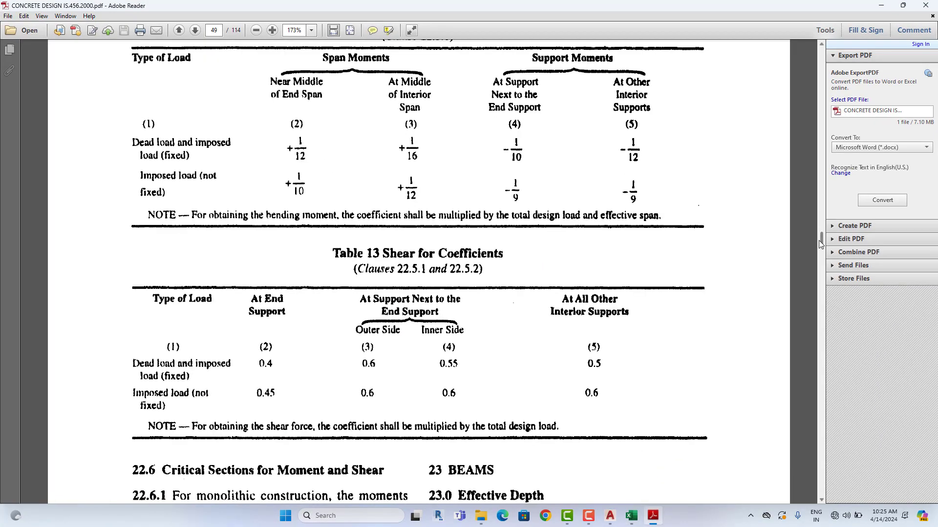
{"action": "left_click_drag", "start_coordinate": [821, 243], "coordinate": [820, 379]}
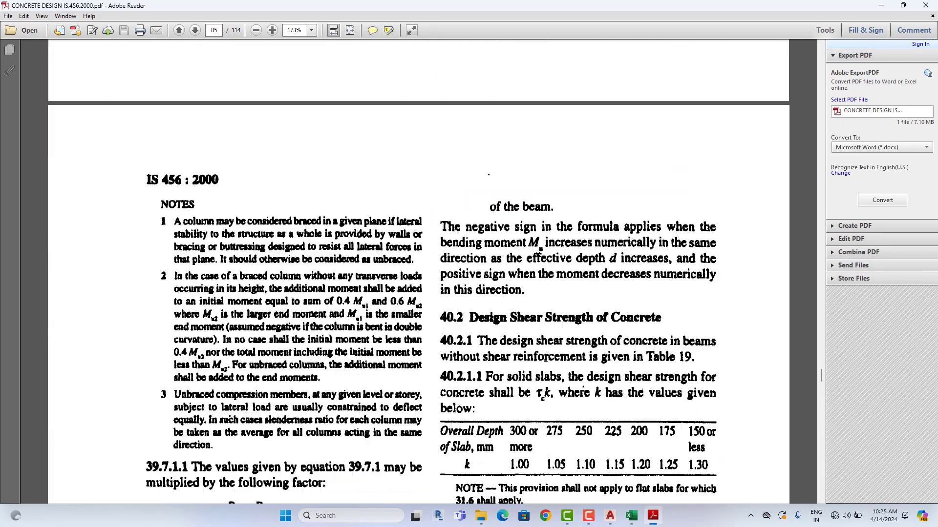
{"action": "scroll", "coordinate": [545, 357], "scroll_direction": "down", "scroll_amount": 3}
{"action": "scroll", "coordinate": [543, 357], "scroll_direction": "down", "scroll_amount": 15}
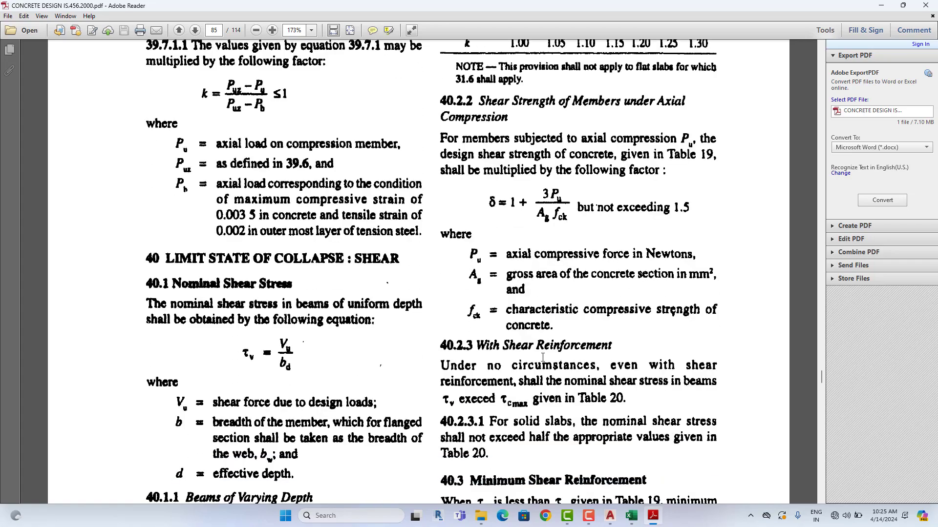
{"action": "scroll", "coordinate": [542, 357], "scroll_direction": "down", "scroll_amount": 3}
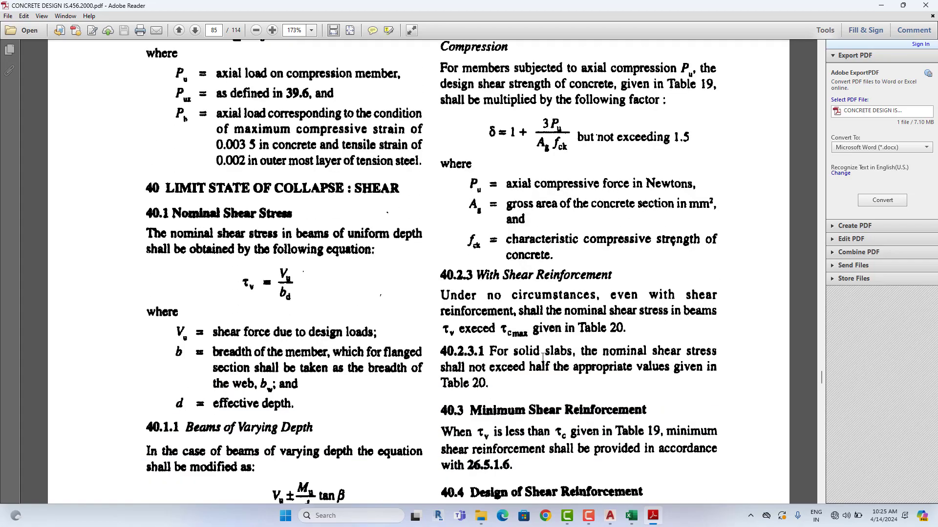
{"action": "scroll", "coordinate": [543, 357], "scroll_direction": "down", "scroll_amount": 2}
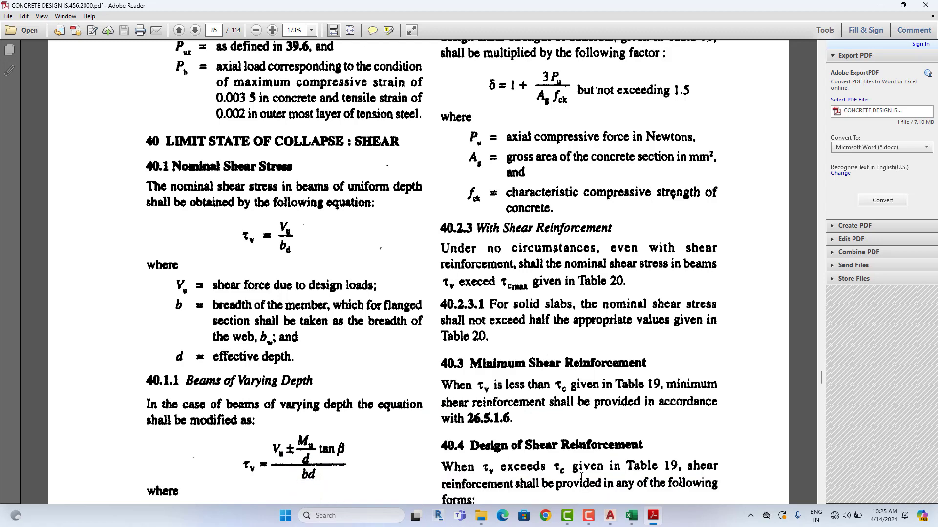
Step: Compare the clause 40.1 nominal shear stress equation with the Tau_V row, alternating between the Excel workbook and the IS 456 PDF
{"action": "left_click", "coordinate": [629, 522]}
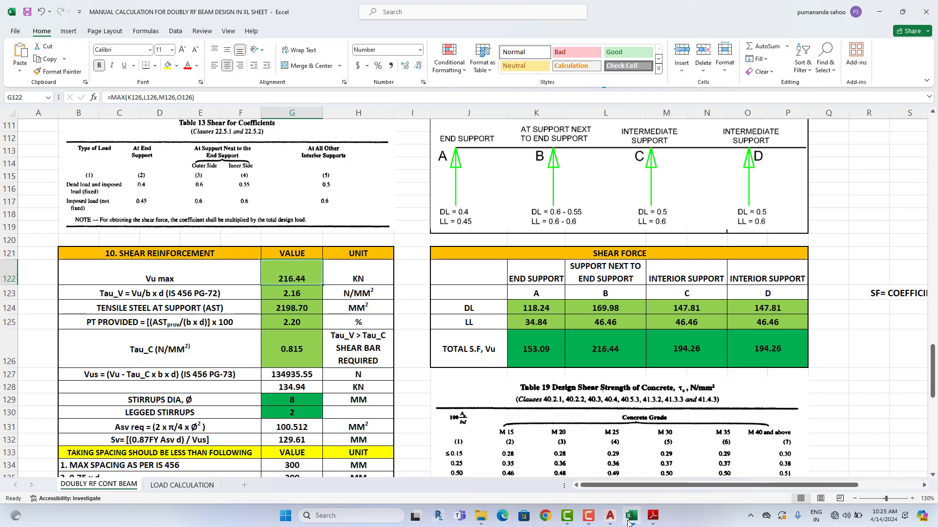
{"action": "left_click", "coordinate": [630, 517]}
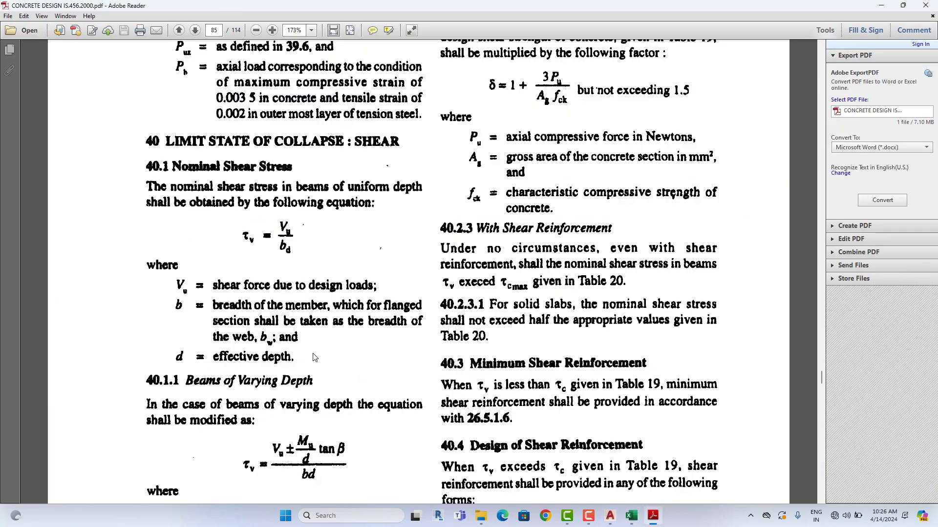
{"action": "scroll", "coordinate": [314, 358], "scroll_direction": "up", "scroll_amount": 2}
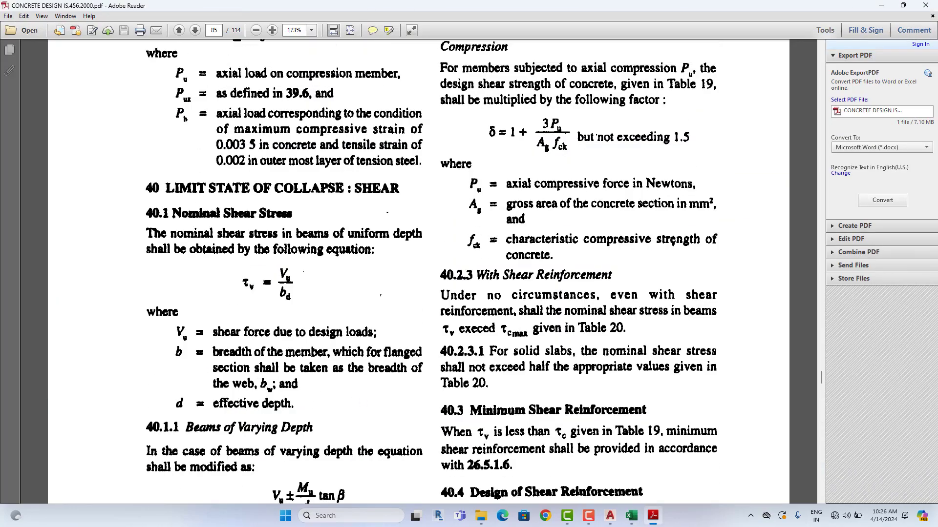
{"action": "left_click", "coordinate": [630, 516]}
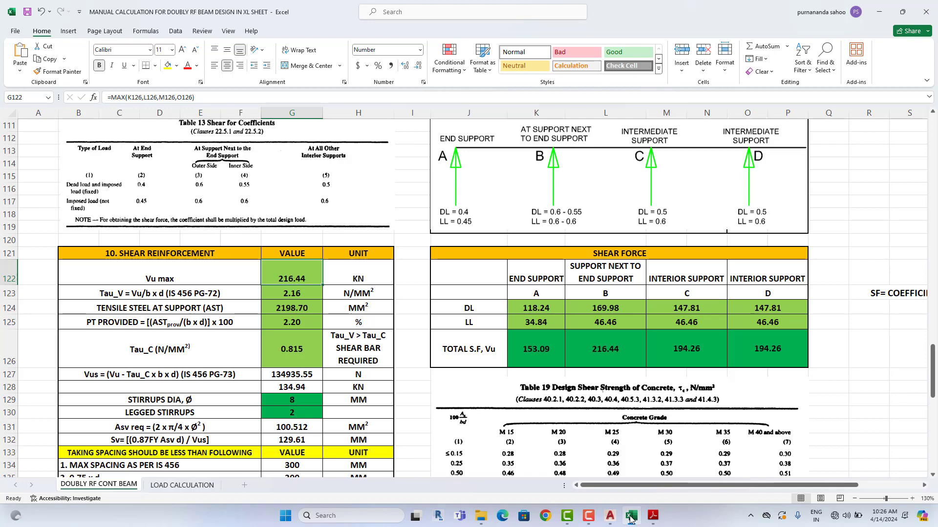
{"action": "left_click", "coordinate": [630, 516]}
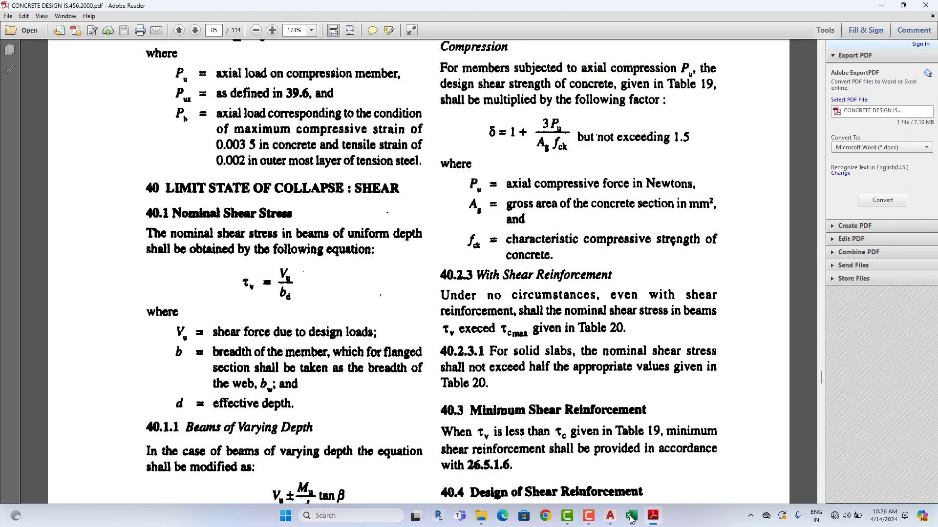
{"action": "left_click", "coordinate": [630, 517]}
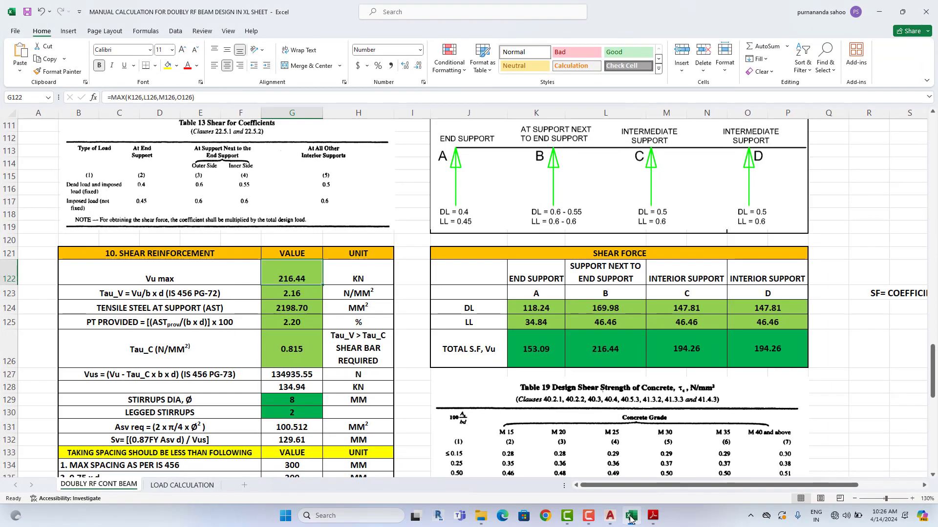
{"action": "left_click", "coordinate": [630, 517]}
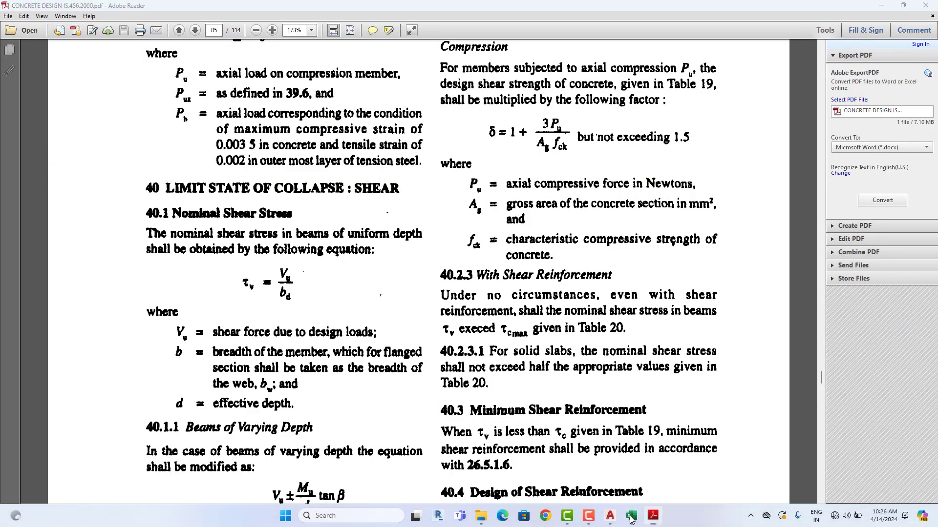
{"action": "left_click", "coordinate": [630, 517]}
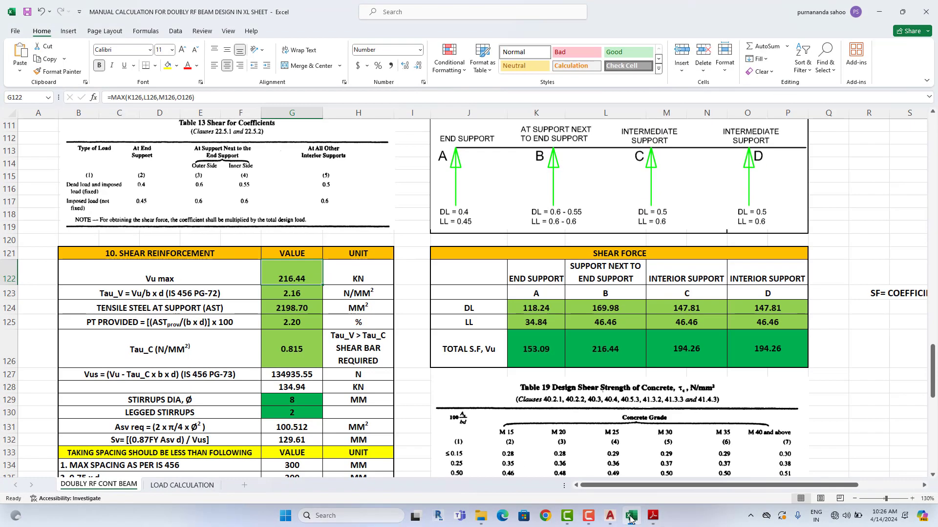
{"action": "left_click", "coordinate": [630, 516]}
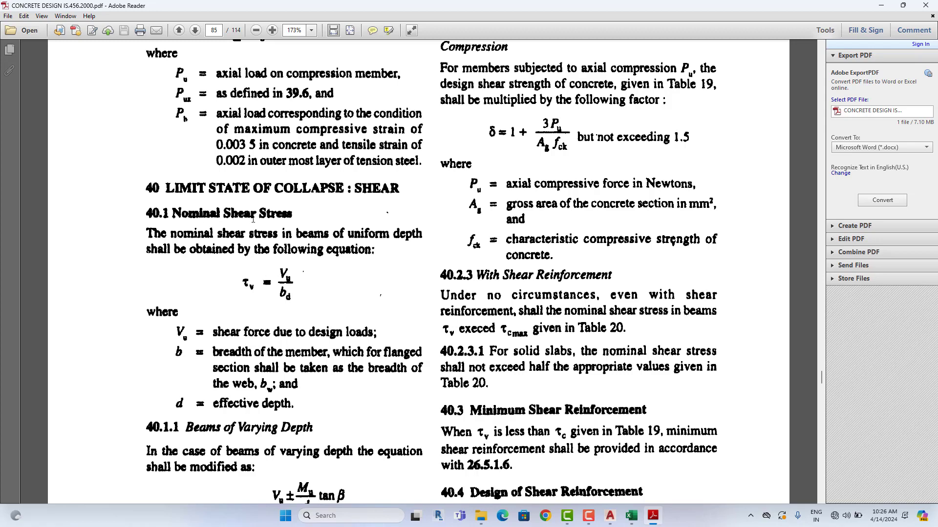
Step: Return to the Excel workbook and inspect the Tau_V = Vu/b x d calculation and the Vu max formula that feeds it
{"action": "left_click", "coordinate": [880, 6]}
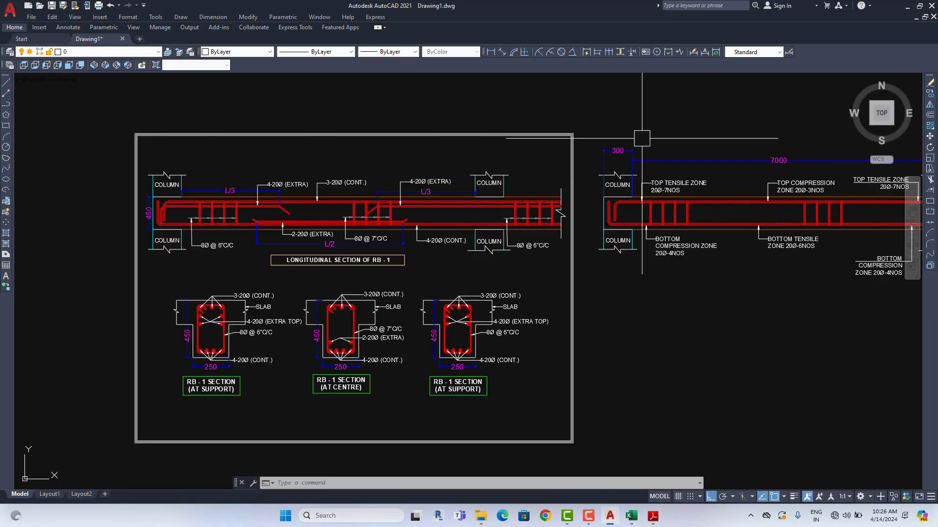
{"action": "left_click", "coordinate": [631, 516]}
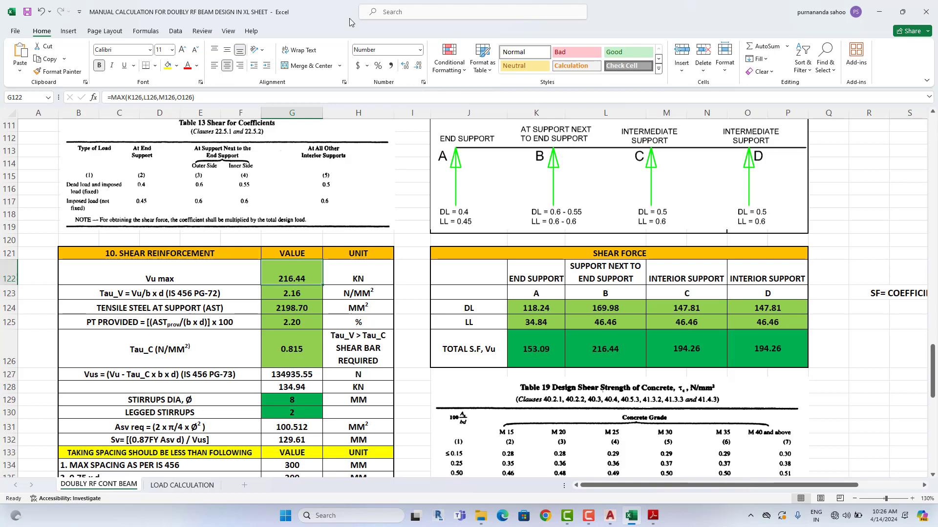
{"action": "left_click", "coordinate": [144, 296]}
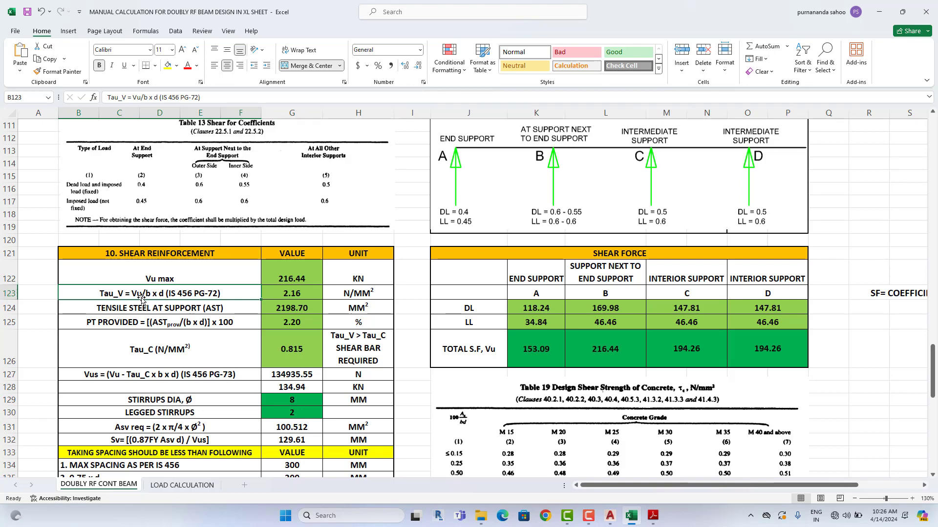
{"action": "left_click", "coordinate": [317, 295]}
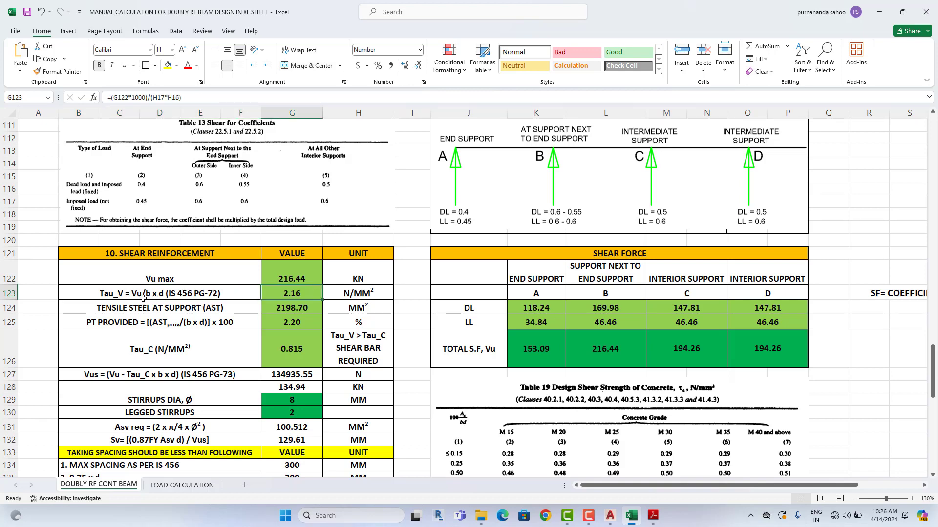
{"action": "left_click", "coordinate": [284, 274]}
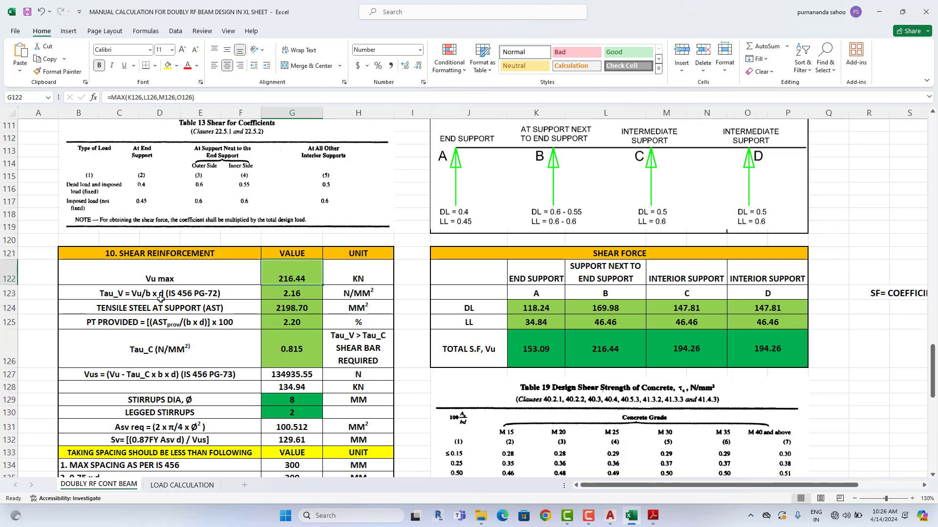
Step: Inspect the Tau_V and support tensile steel formulas, and look up the permissible shear stress in Table 23 of the IS 456 PDF
{"action": "left_click", "coordinate": [306, 294]}
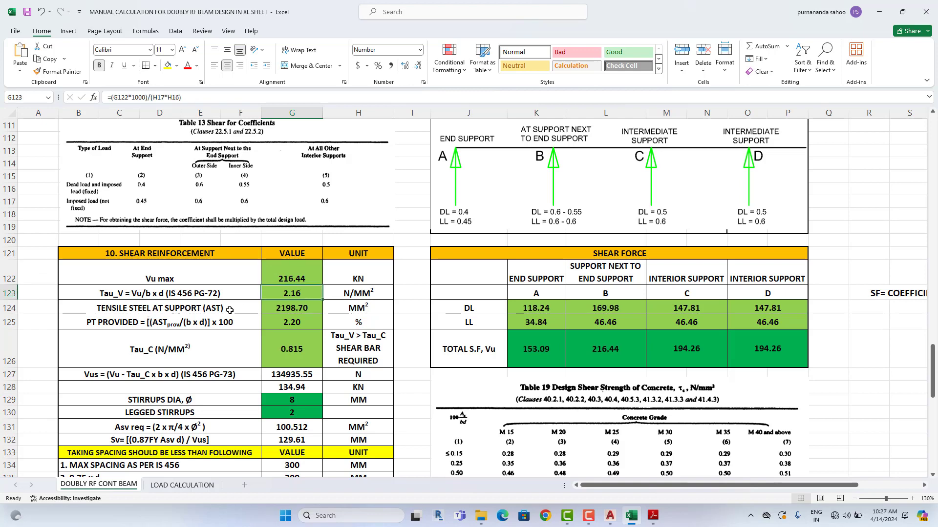
{"action": "left_click", "coordinate": [312, 309]}
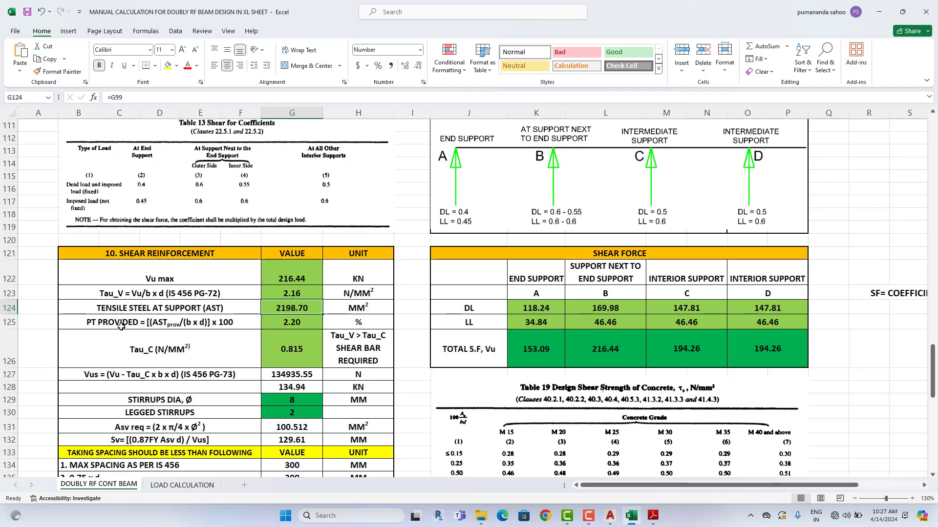
{"action": "left_click", "coordinate": [654, 516]}
{"action": "scroll", "coordinate": [862, 346], "scroll_direction": "up", "scroll_amount": 8}
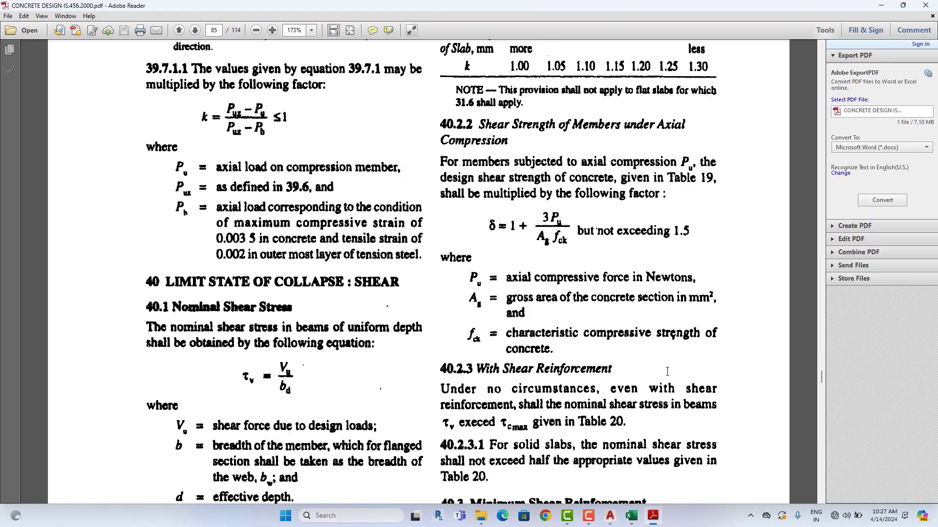
{"action": "left_click_drag", "start_coordinate": [822, 375], "coordinate": [824, 425]}
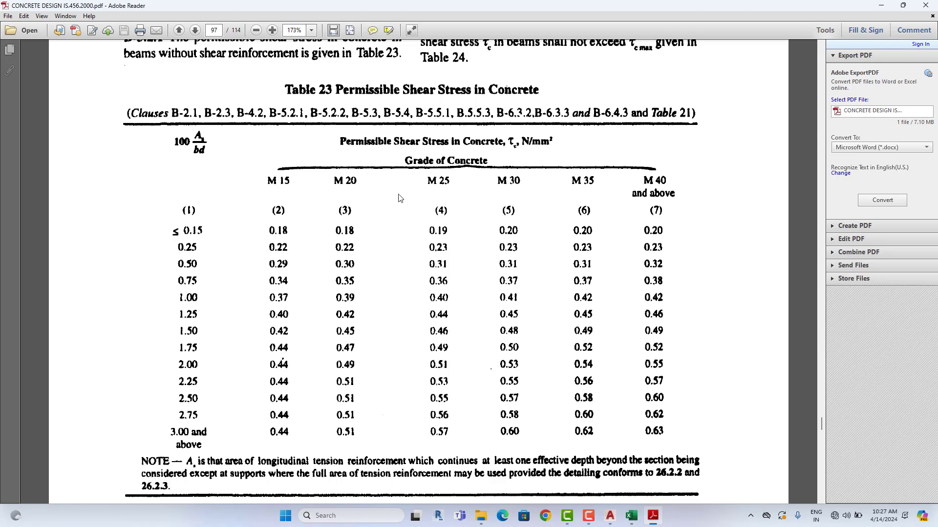
{"action": "scroll", "coordinate": [401, 201], "scroll_direction": "up", "scroll_amount": 6}
{"action": "scroll", "coordinate": [401, 201], "scroll_direction": "up", "scroll_amount": 1}
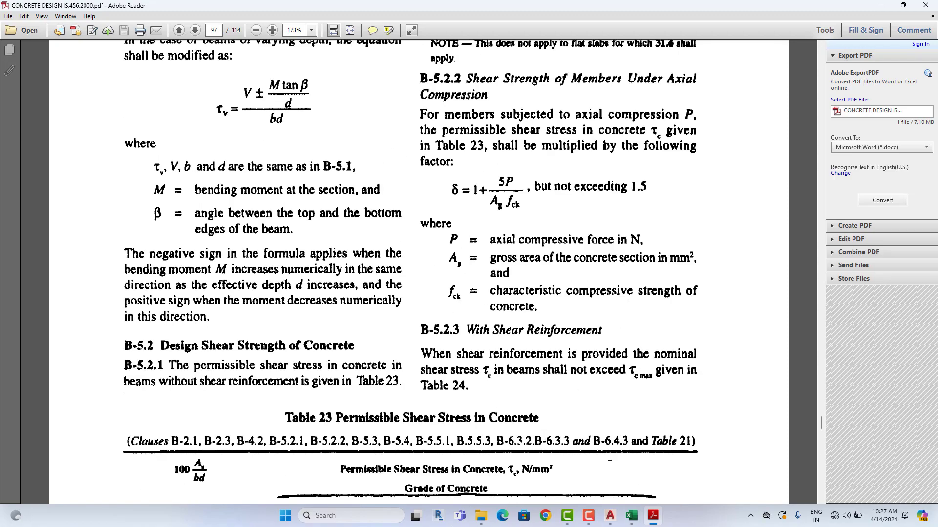
Step: Return to the Excel workbook and compare the PT provided calculation with Table 19 and the Tau_C interpolation table
{"action": "left_click", "coordinate": [631, 516]}
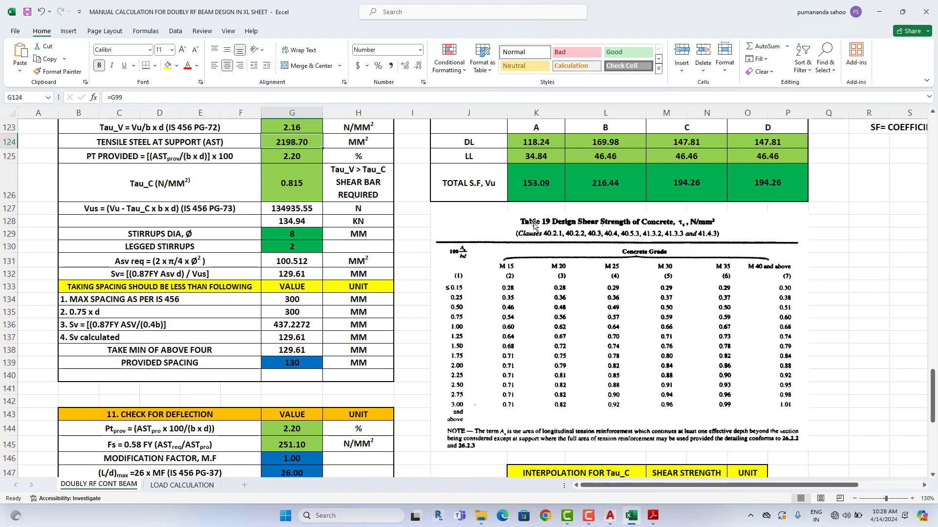
{"action": "scroll", "coordinate": [570, 274], "scroll_direction": "up", "scroll_amount": 1}
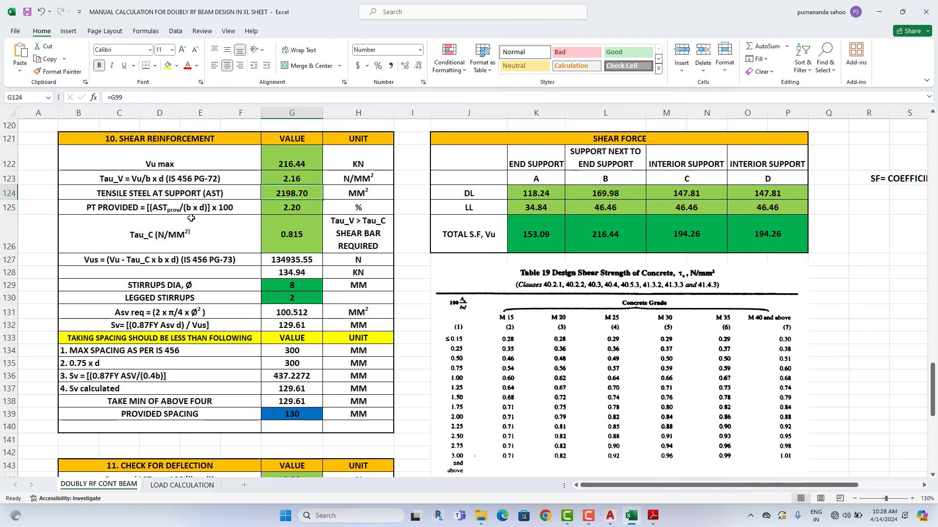
{"action": "left_click", "coordinate": [311, 209]}
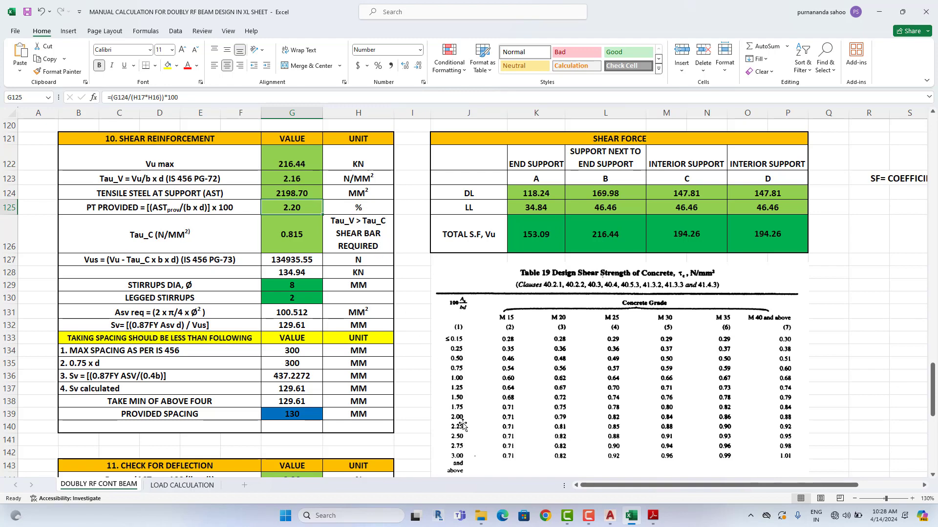
{"action": "scroll", "coordinate": [463, 425], "scroll_direction": "down", "scroll_amount": 3}
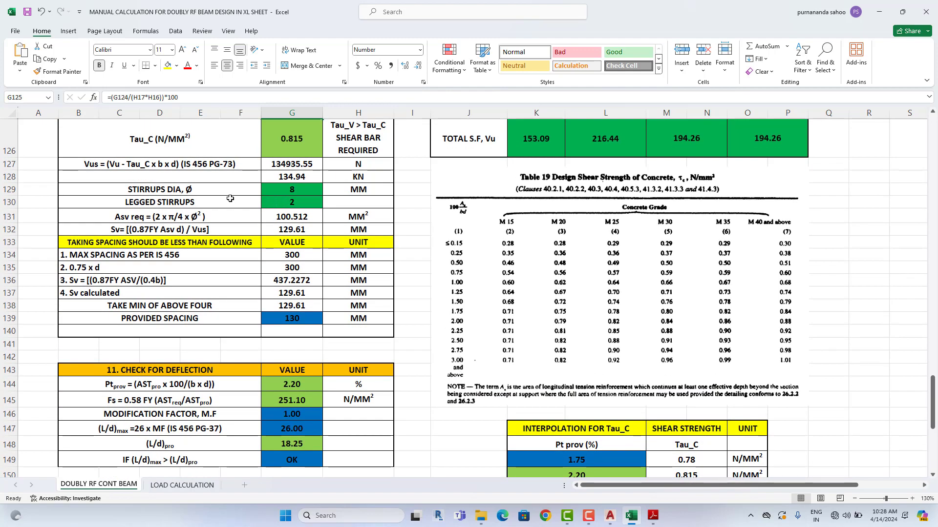
{"action": "scroll", "coordinate": [308, 160], "scroll_direction": "up", "scroll_amount": 1}
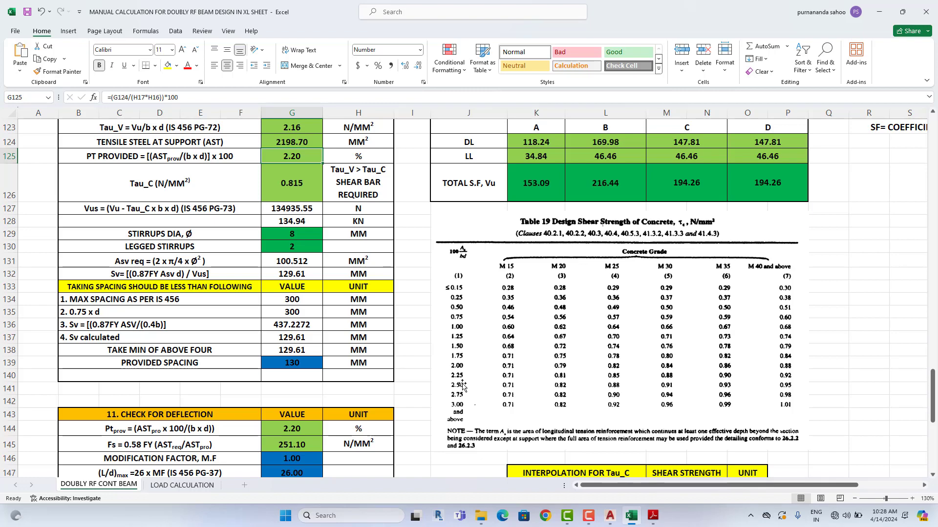
{"action": "scroll", "coordinate": [461, 382], "scroll_direction": "down", "scroll_amount": 3}
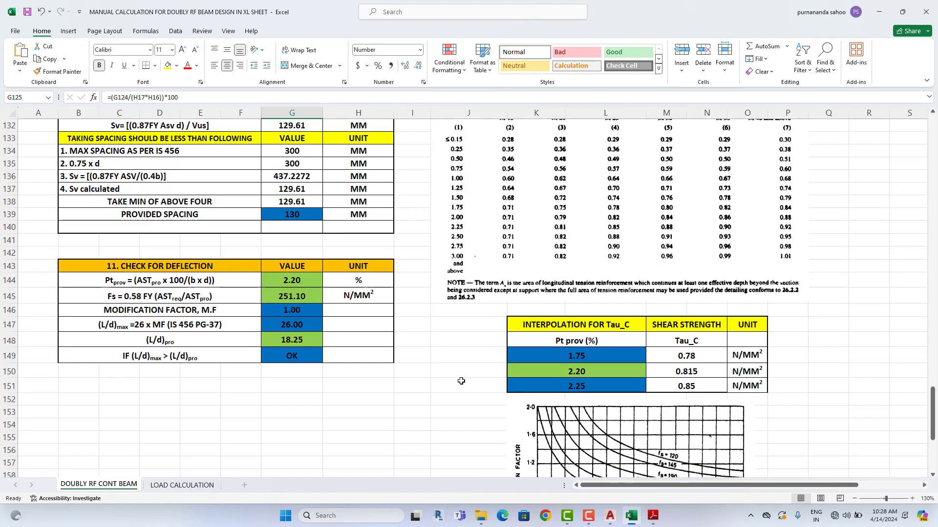
{"action": "scroll", "coordinate": [528, 378], "scroll_direction": "up", "scroll_amount": 1}
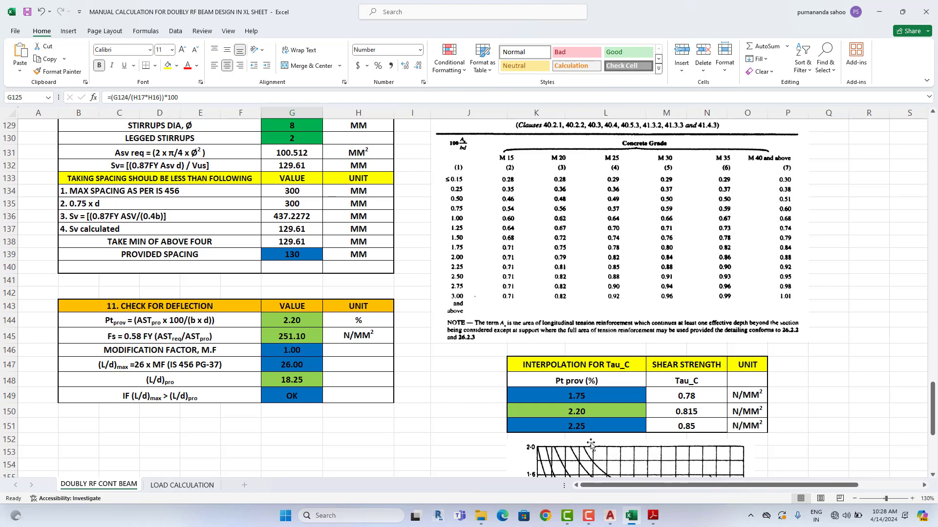
{"action": "scroll", "coordinate": [457, 311], "scroll_direction": "up", "scroll_amount": 2}
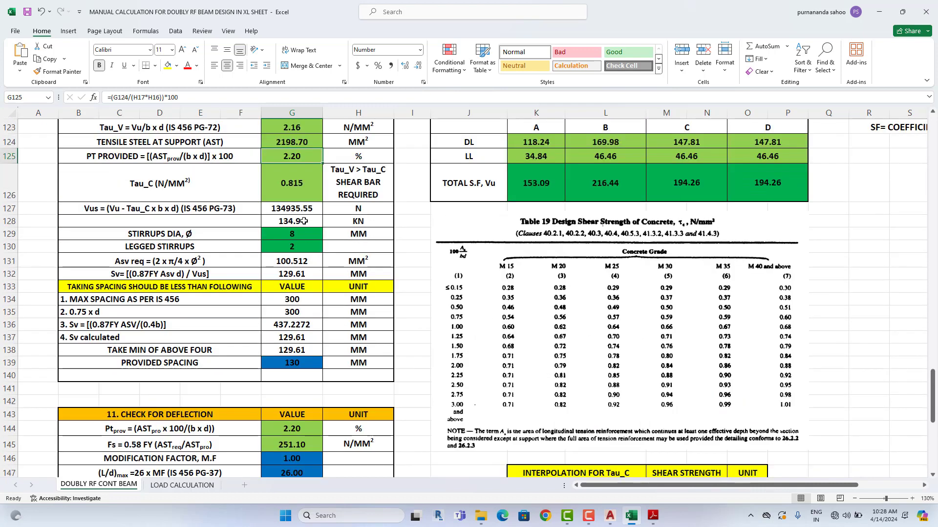
{"action": "scroll", "coordinate": [488, 363], "scroll_direction": "down", "scroll_amount": 2}
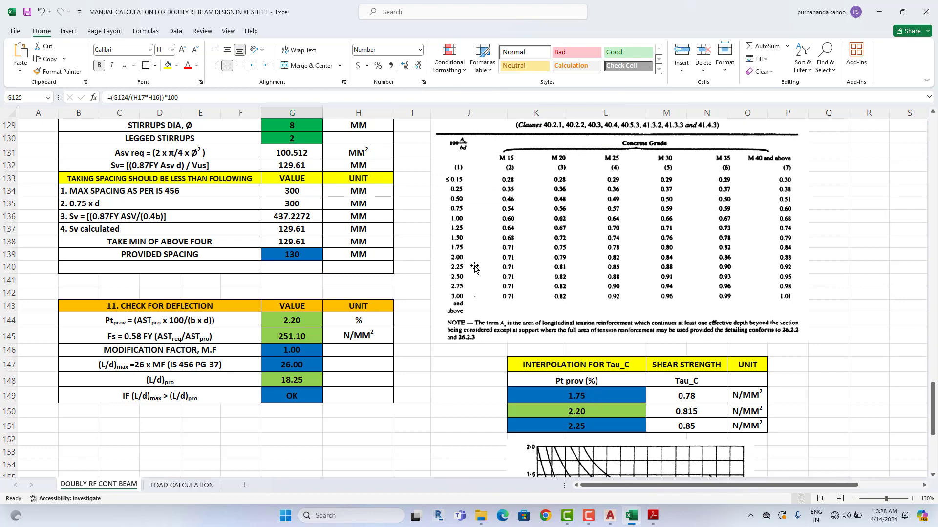
Step: Set the lower Pt prov value in the Tau_C interpolation table to 2 and the upper one to 2.25
{"action": "left_click", "coordinate": [604, 399]}
{"action": "type", "text": "2"}
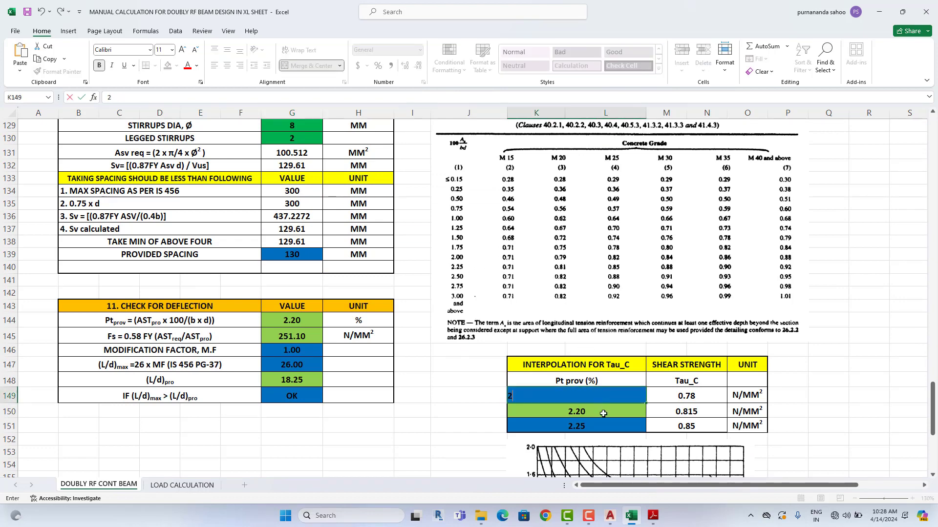
{"action": "left_click", "coordinate": [600, 428]}
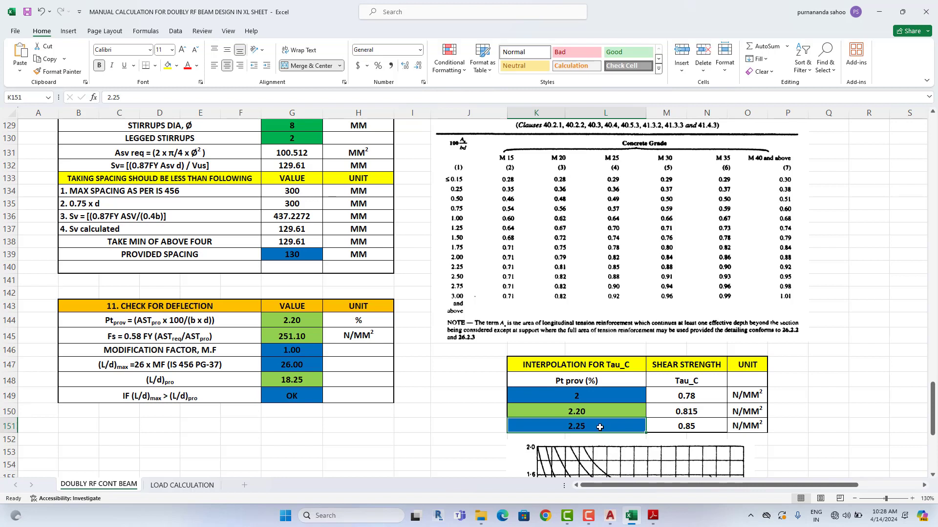
{"action": "type", "text": "2"}
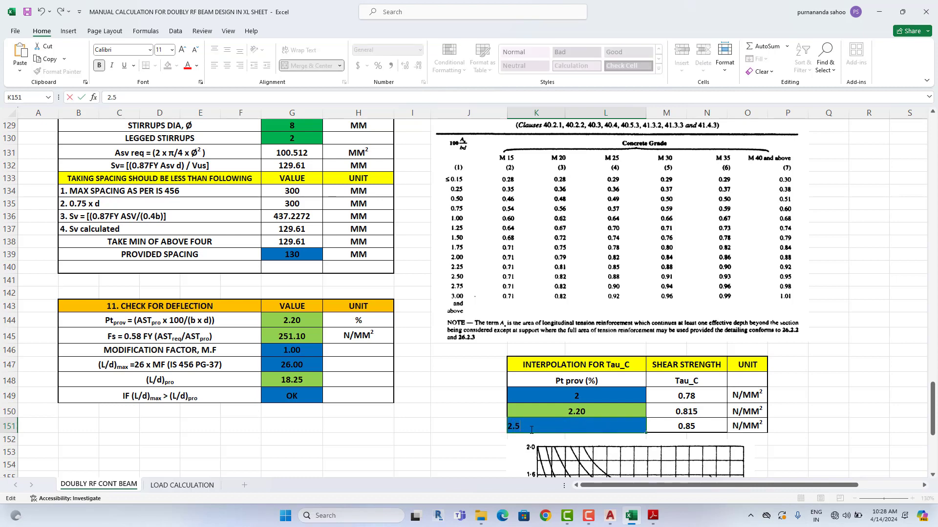
{"action": "left_click", "coordinate": [534, 413]}
{"action": "left_click", "coordinate": [592, 424]}
{"action": "type", "text": "2.25"}
{"action": "left_click", "coordinate": [596, 412]}
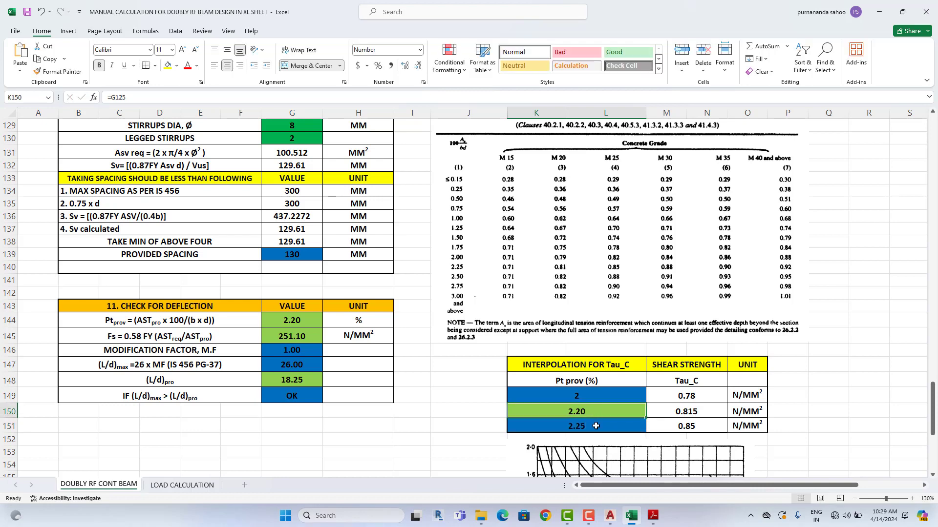
Step: Enter the M 25 shear strengths from Table 19 in the interpolation table: 0.82 for Pt 2 and 0.85 for Pt 2.25
{"action": "left_click", "coordinate": [591, 398]}
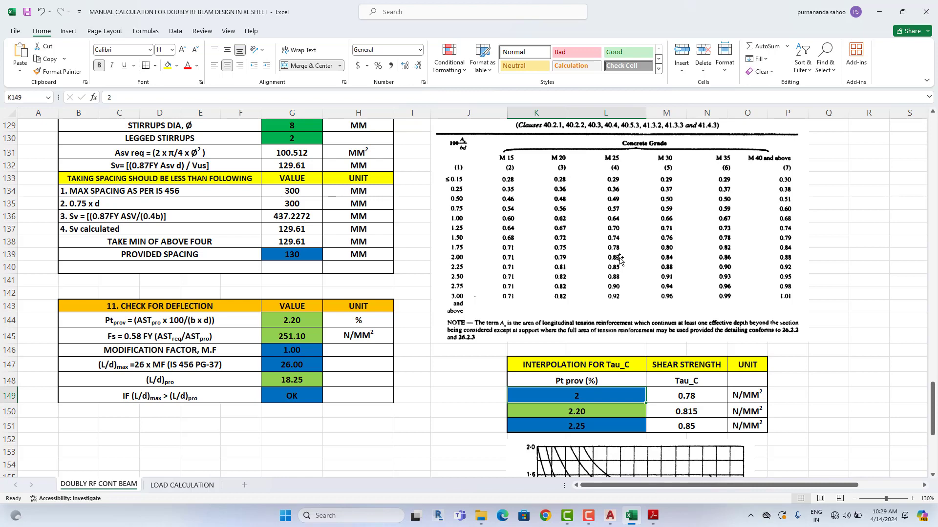
{"action": "left_click", "coordinate": [702, 399]}
{"action": "type", "text": "0"}
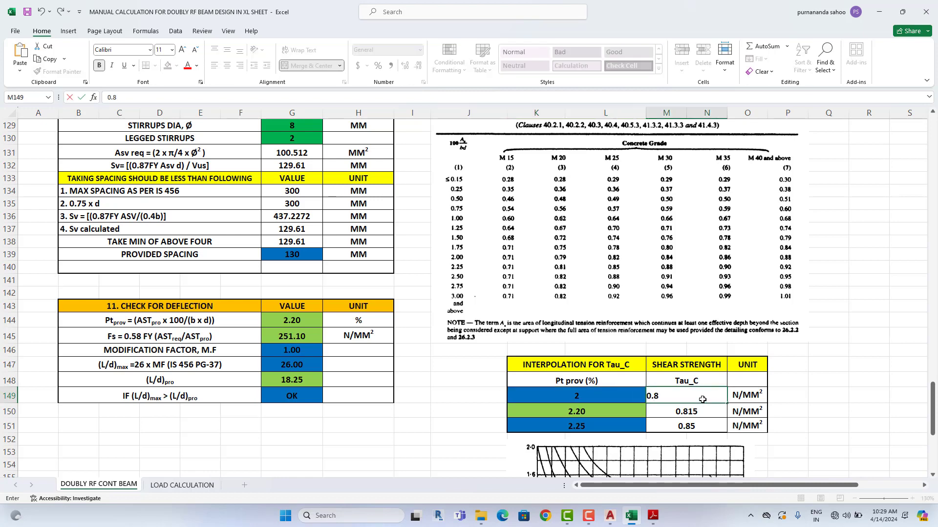
{"action": "left_click", "coordinate": [700, 423]}
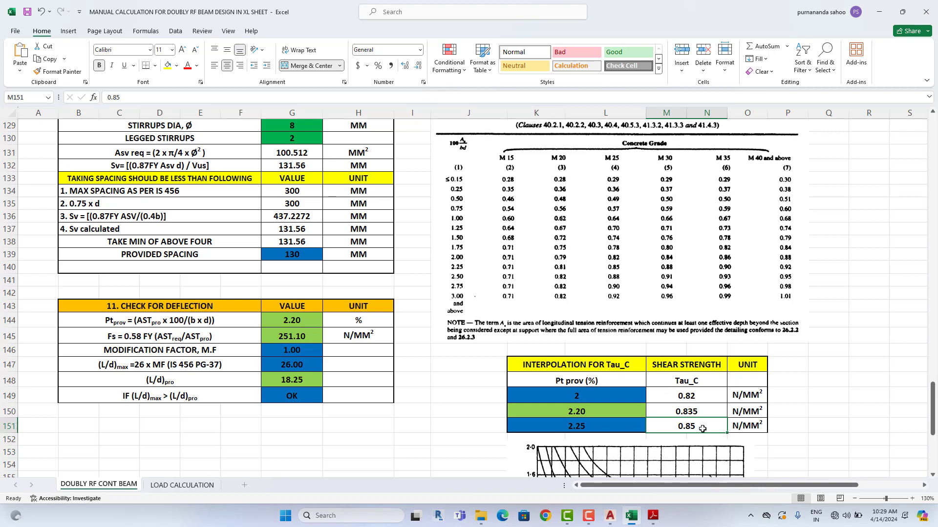
{"action": "type", "text": "0.85"}
{"action": "key", "text": "Return"}
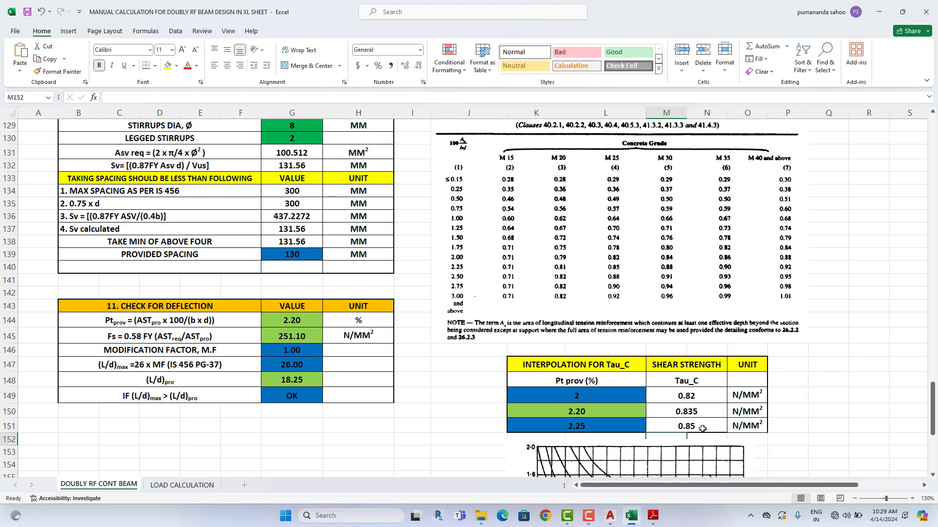
Step: Reduce the interpolated Tau_C and the Tau_C value in the shear reinforcement table to two decimal places
{"action": "left_click", "coordinate": [707, 415]}
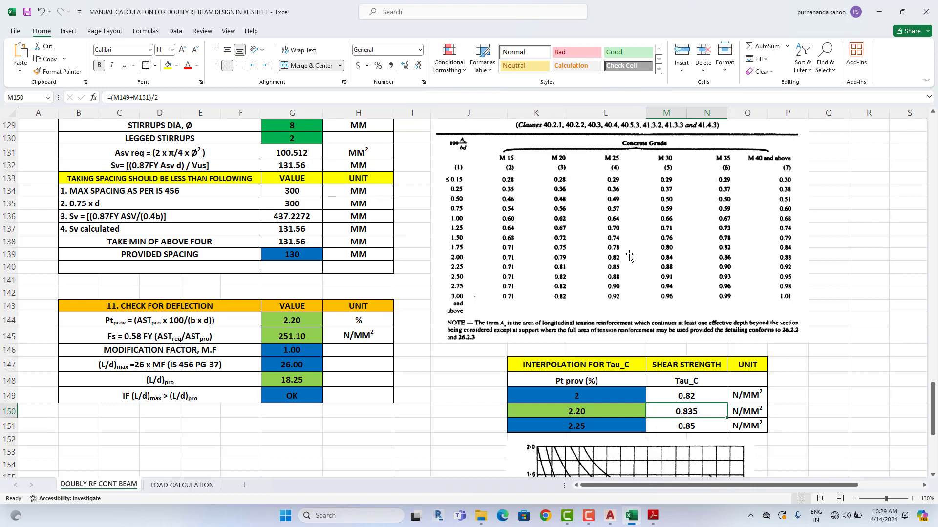
{"action": "left_click", "coordinate": [418, 67]}
{"action": "scroll", "coordinate": [310, 239], "scroll_direction": "up", "scroll_amount": 1}
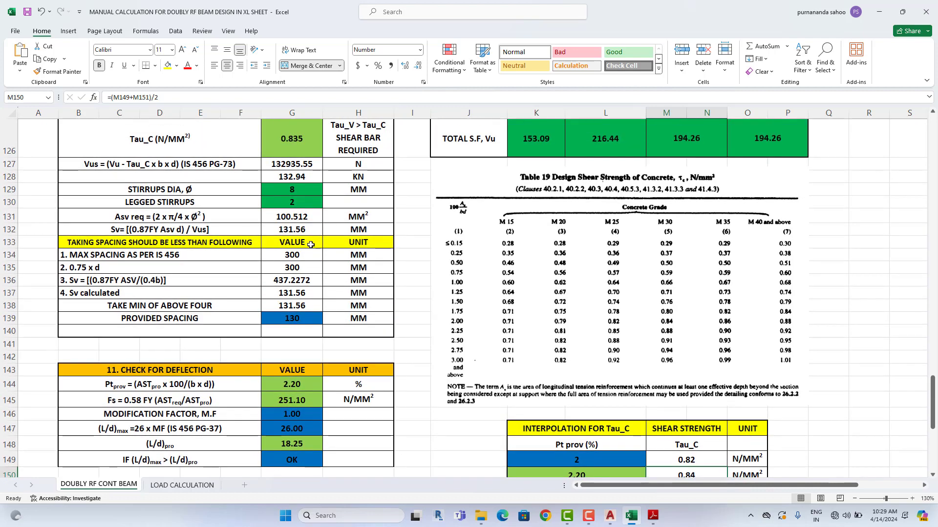
{"action": "scroll", "coordinate": [310, 244], "scroll_direction": "up", "scroll_amount": 2}
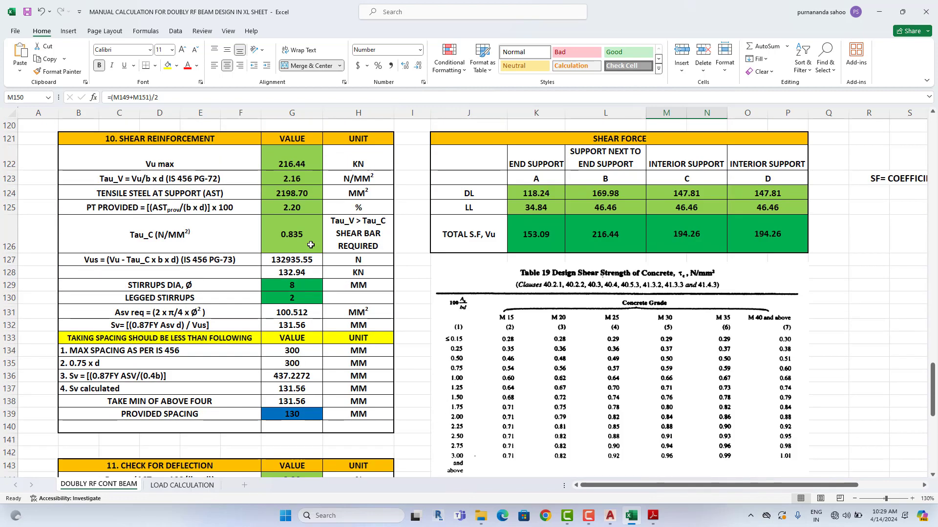
{"action": "left_click", "coordinate": [308, 241]}
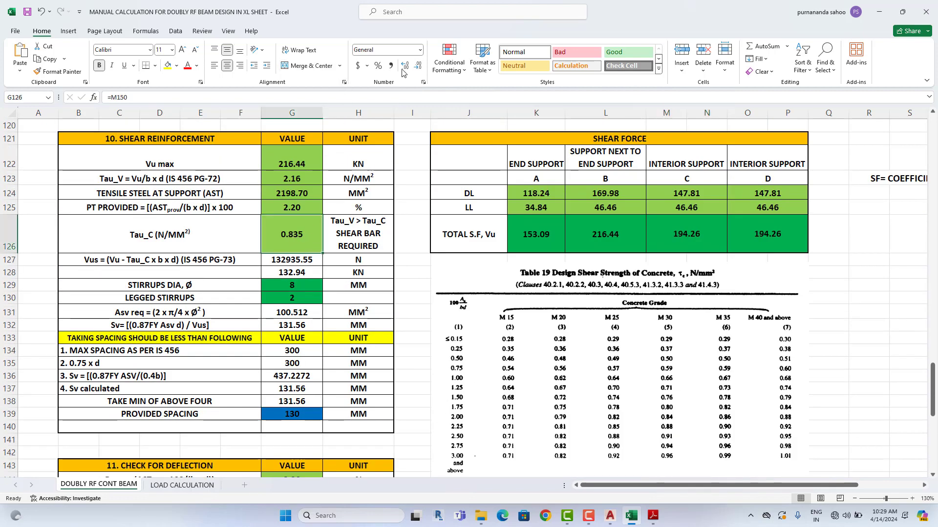
{"action": "left_click", "coordinate": [418, 65]}
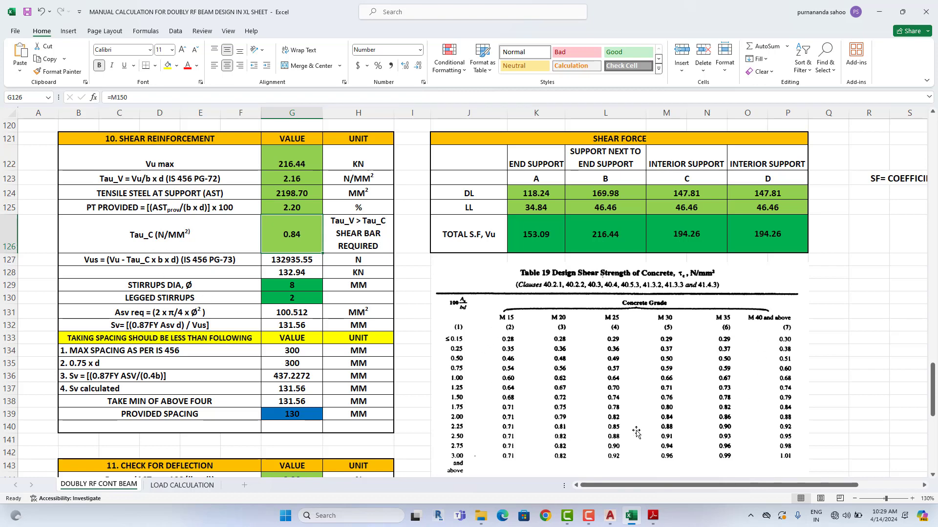
Step: Recheck the Tau_C interpolation table and compare the Tau_V and Tau_C values in the shear reinforcement table
{"action": "scroll", "coordinate": [670, 384], "scroll_direction": "down", "scroll_amount": 3}
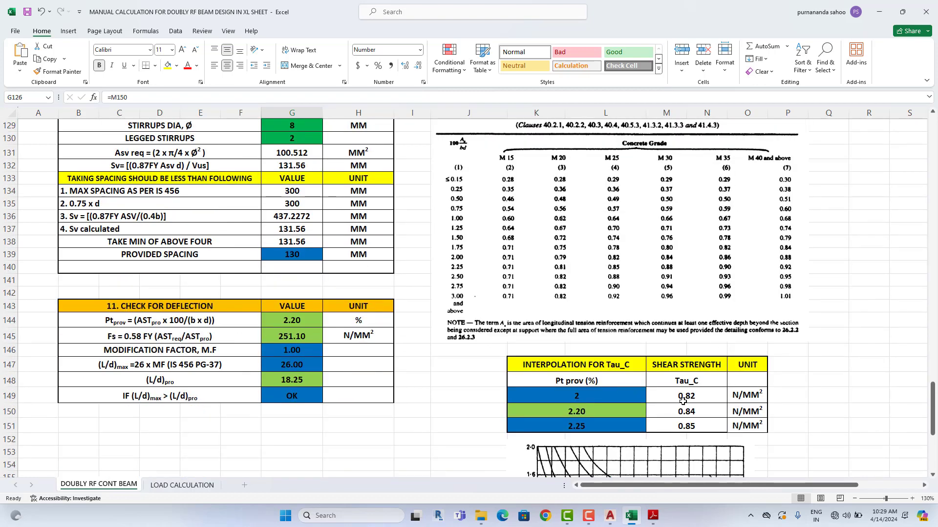
{"action": "scroll", "coordinate": [682, 400], "scroll_direction": "up", "scroll_amount": 2}
{"action": "scroll", "coordinate": [481, 309], "scroll_direction": "up", "scroll_amount": 1}
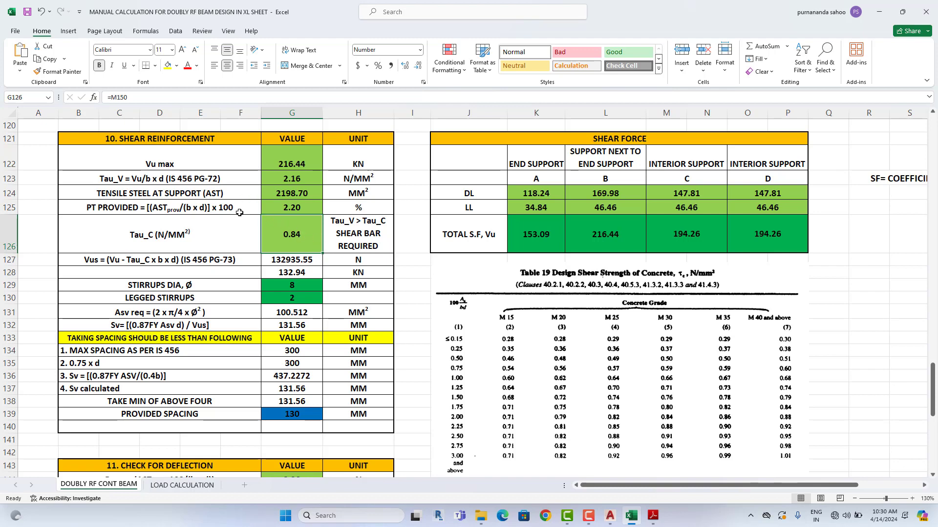
{"action": "left_click", "coordinate": [311, 178]}
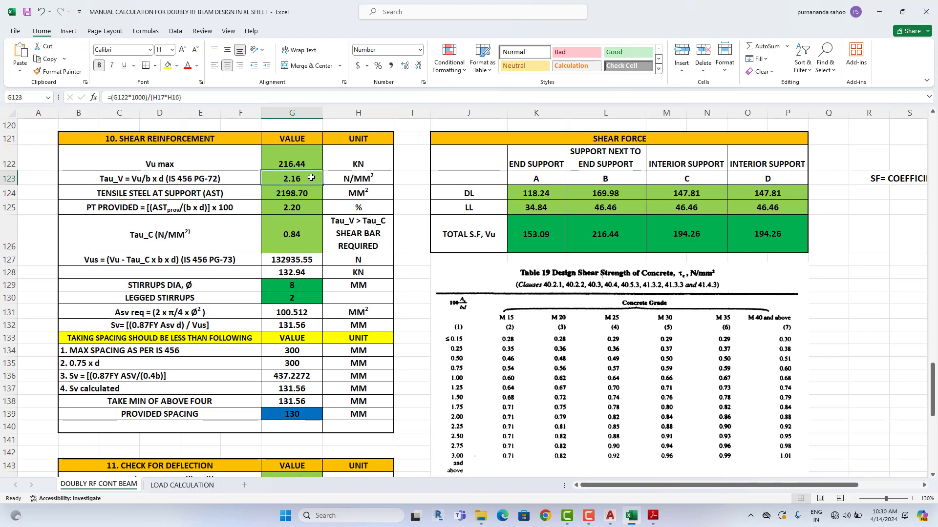
{"action": "left_click", "coordinate": [304, 239]}
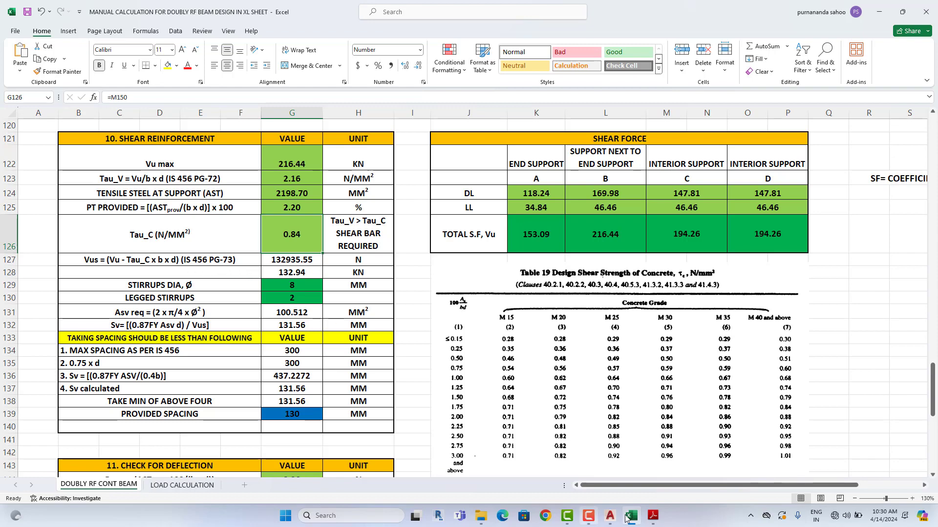
Step: Look up the Vus formula for vertical stirrups and its symbol definitions on page 73 of the IS 456 PDF
{"action": "left_click", "coordinate": [653, 516]}
{"action": "scroll", "coordinate": [683, 413], "scroll_direction": "down", "scroll_amount": 6}
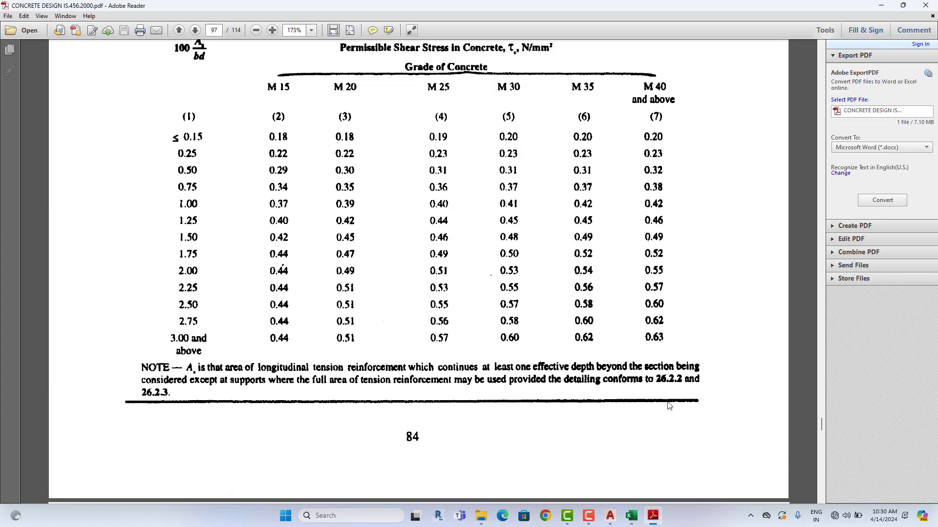
{"action": "scroll", "coordinate": [669, 406], "scroll_direction": "down", "scroll_amount": 3}
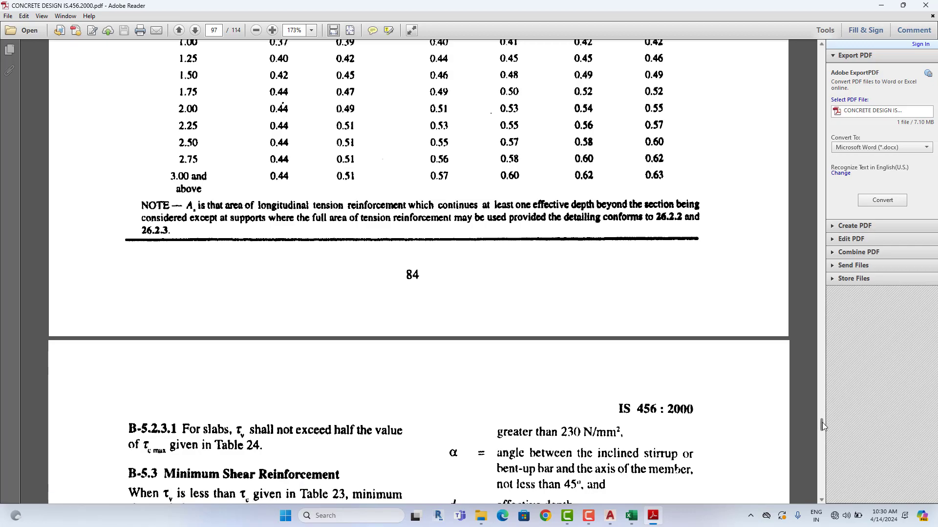
{"action": "left_click_drag", "start_coordinate": [822, 423], "coordinate": [822, 391]}
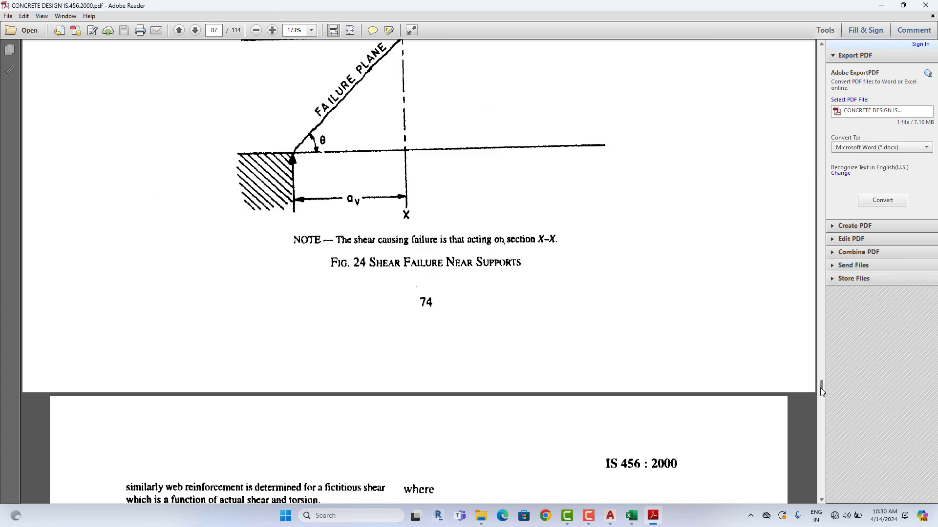
{"action": "scroll", "coordinate": [644, 327], "scroll_direction": "up", "scroll_amount": 15}
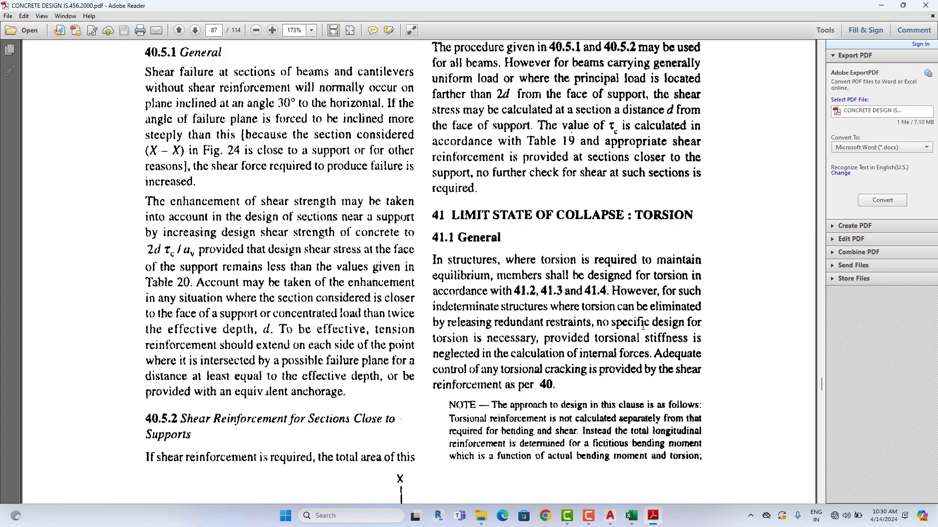
{"action": "scroll", "coordinate": [643, 326], "scroll_direction": "up", "scroll_amount": 10}
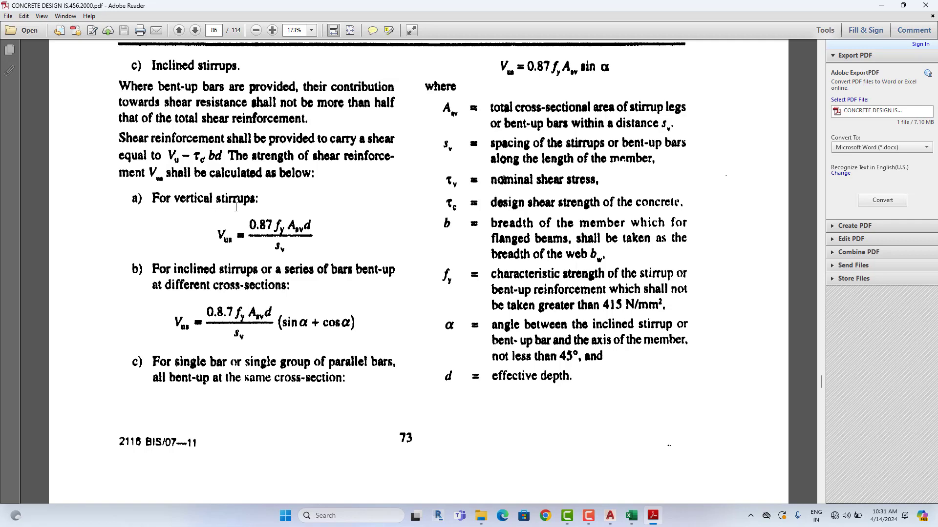
{"action": "left_click", "coordinate": [881, 6]}
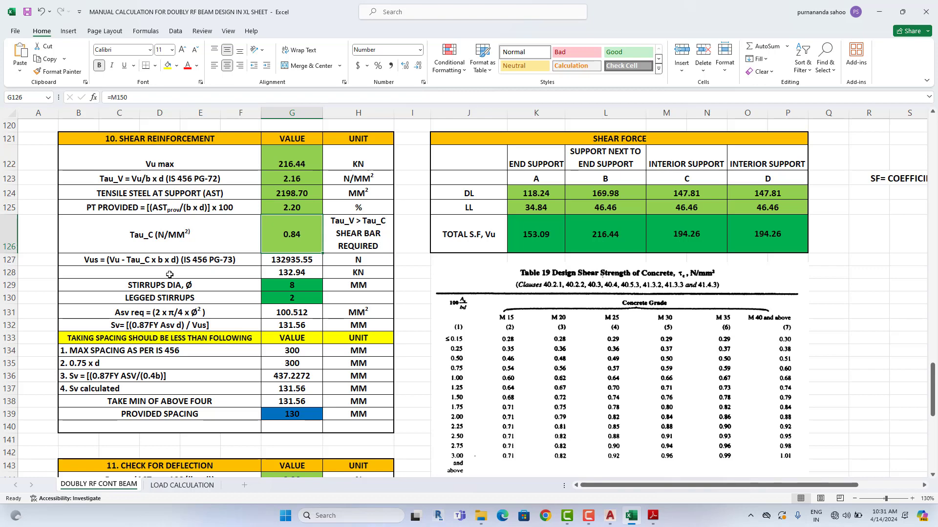
Step: Check the Vus formula in the shear reinforcement table and its conversion from N to KN
{"action": "left_click", "coordinate": [318, 261]}
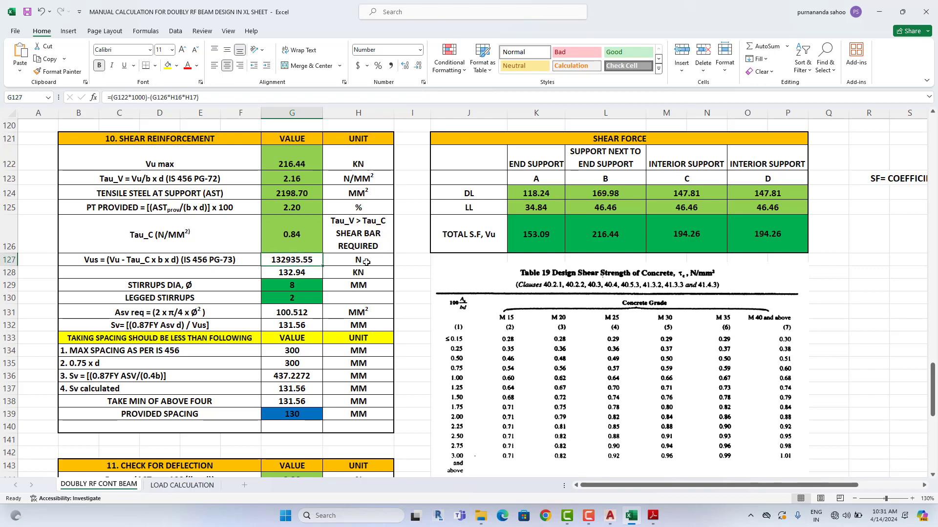
{"action": "left_click", "coordinate": [313, 275]}
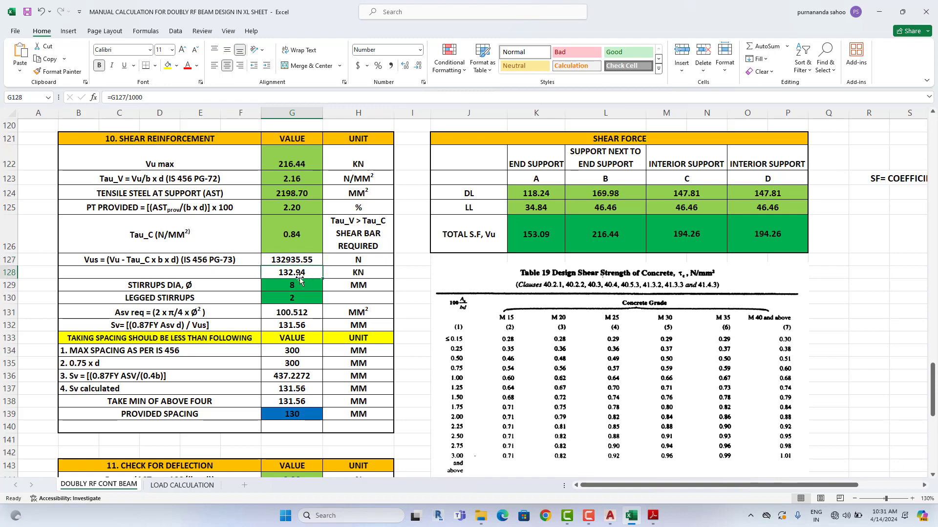
{"action": "left_click", "coordinate": [366, 274]}
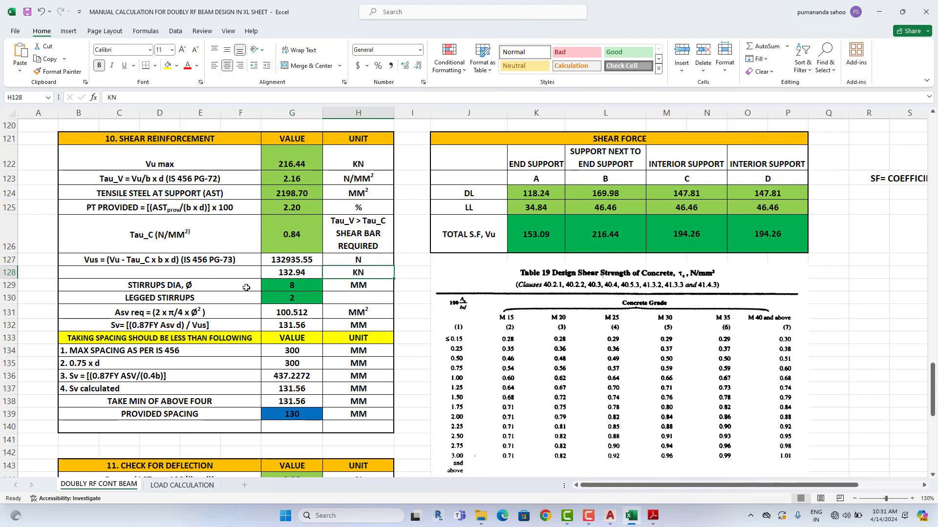
{"action": "left_click", "coordinate": [591, 524]}
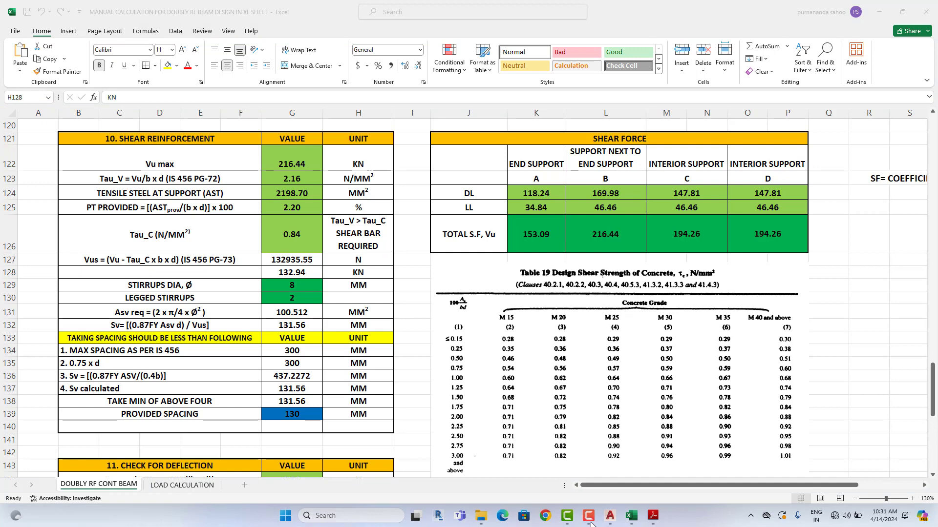
Step: Review the stirrup diameter and leg inputs and the Asv and Sv formulas that use them
{"action": "left_click", "coordinate": [312, 286]}
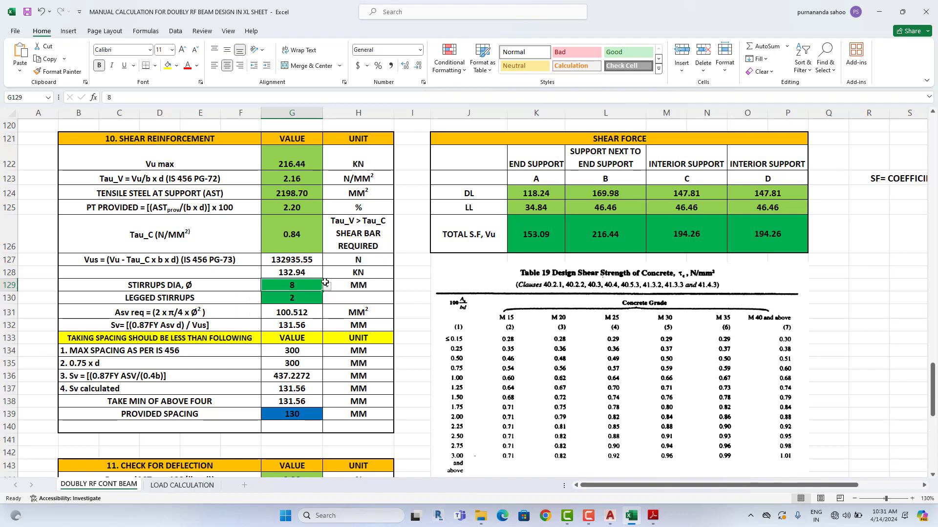
{"action": "left_click", "coordinate": [311, 300]}
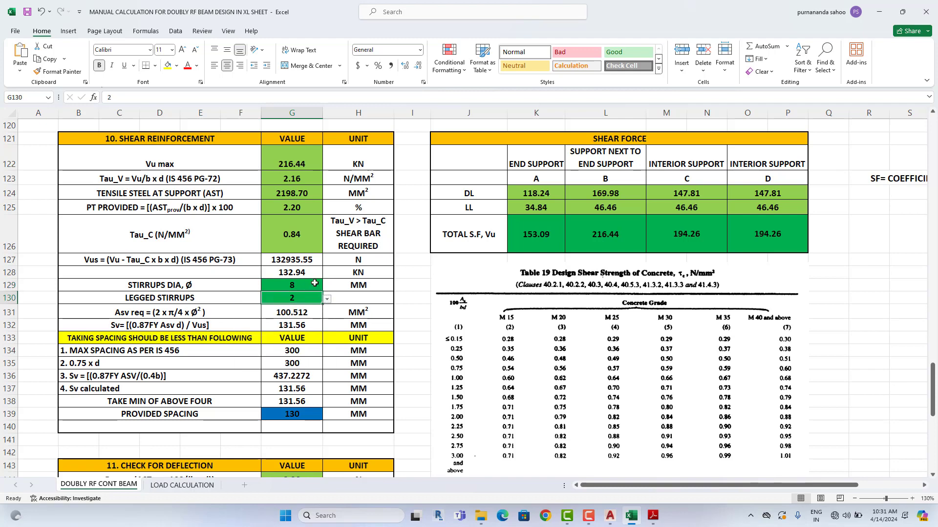
{"action": "left_click", "coordinate": [314, 285]}
{"action": "left_click", "coordinate": [312, 297]}
{"action": "left_click", "coordinate": [309, 287]}
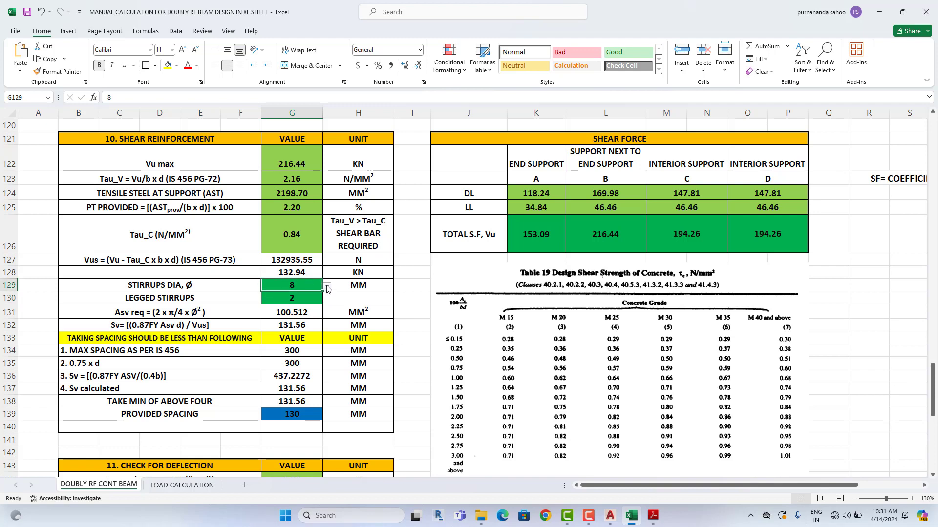
{"action": "left_click", "coordinate": [326, 287]}
{"action": "left_click", "coordinate": [327, 288]}
{"action": "left_click", "coordinate": [313, 316]}
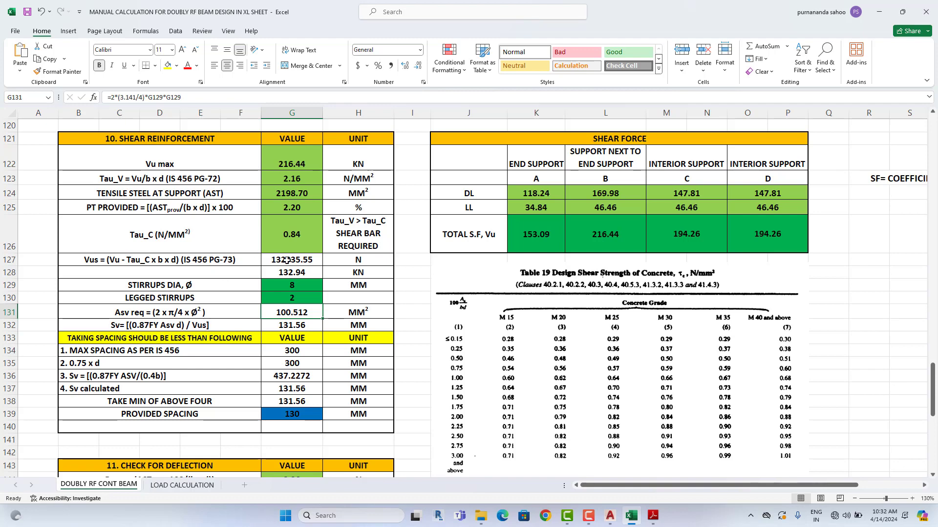
{"action": "left_click", "coordinate": [303, 325]}
{"action": "left_click_drag", "start_coordinate": [321, 332], "coordinate": [321, 327]}
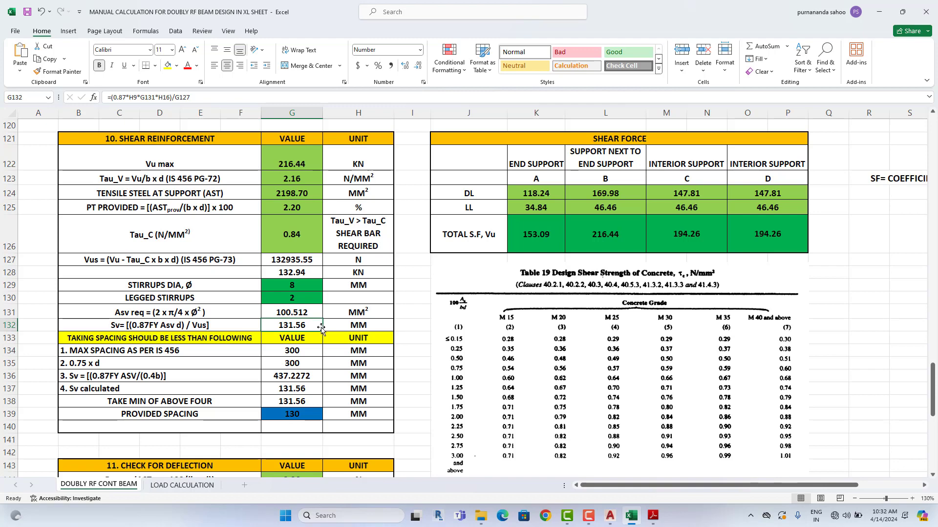
Step: Review the stirrup spacing limits: the IS 456 maximum, 0.75 x d, and the 0.87FY ASV/(0.4b) formula
{"action": "left_click", "coordinate": [116, 341]}
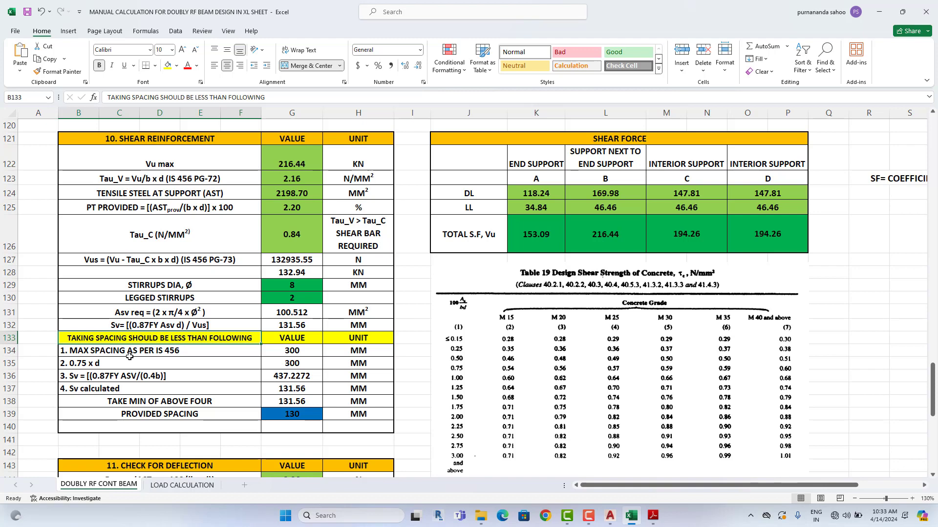
{"action": "left_click", "coordinate": [311, 354]}
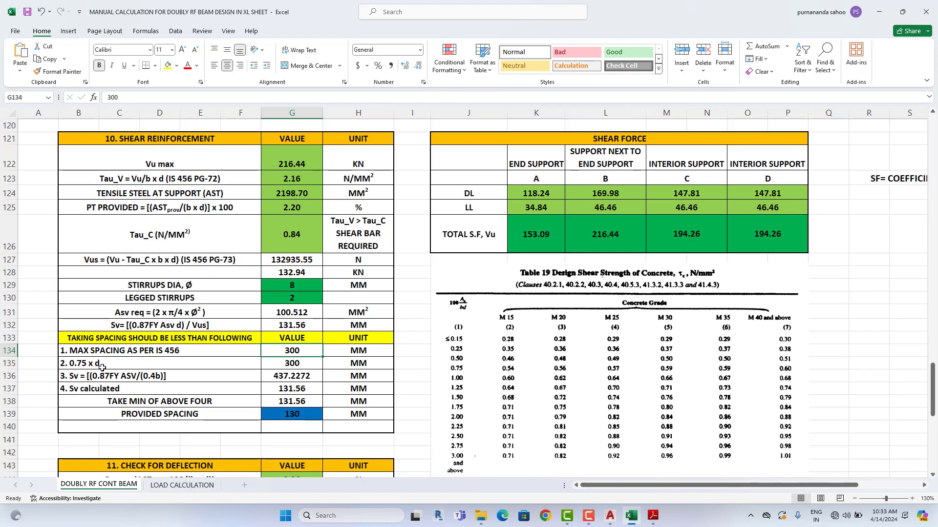
{"action": "left_click", "coordinate": [313, 366]}
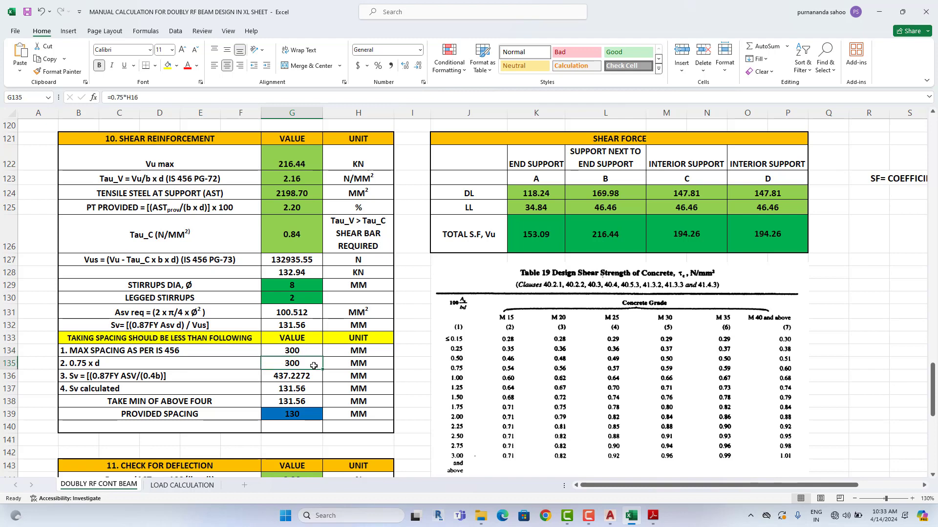
{"action": "left_click", "coordinate": [91, 379]}
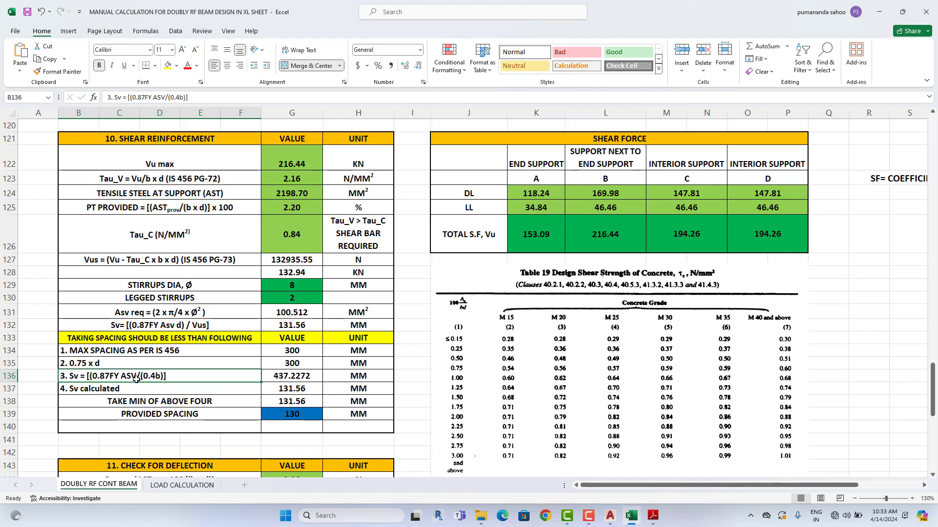
{"action": "left_click", "coordinate": [283, 380]}
{"action": "left_click", "coordinate": [166, 97]}
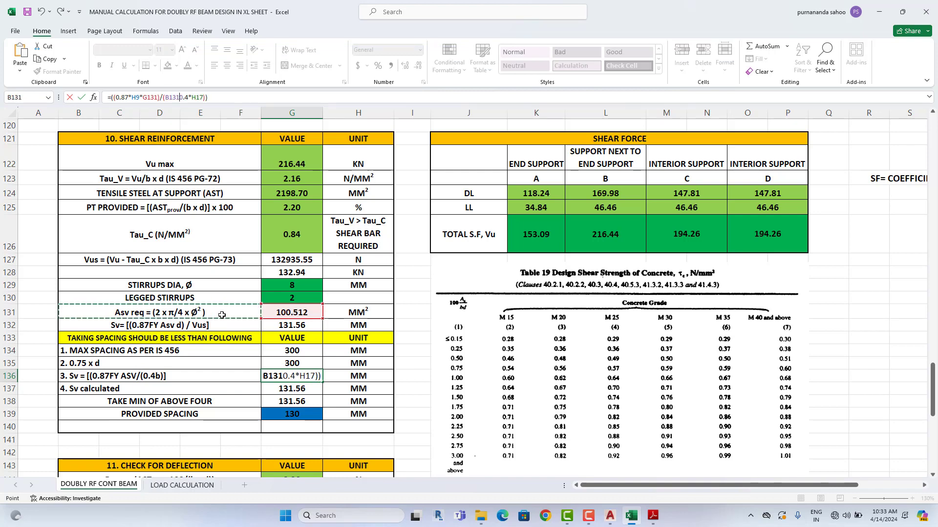
{"action": "key", "text": "ctrl+Return"}
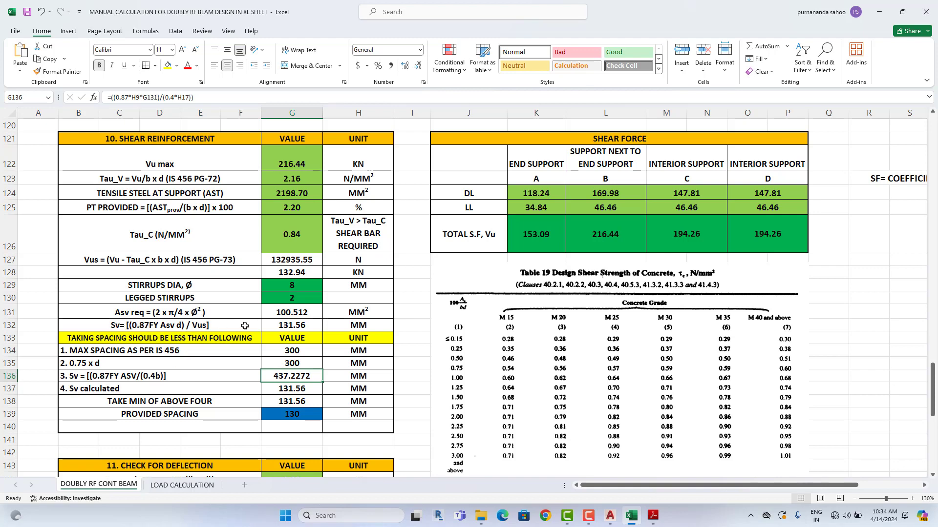
Step: Compare the calculated Sv, the minimum of the four spacing limits and the provided stirrup spacing
{"action": "left_click", "coordinate": [297, 325]}
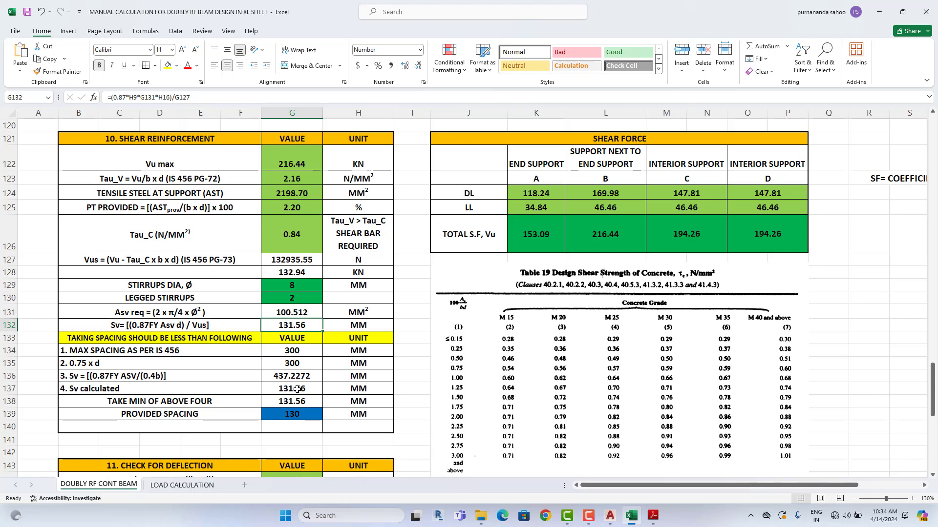
{"action": "left_click_drag", "start_coordinate": [310, 352], "coordinate": [303, 389]}
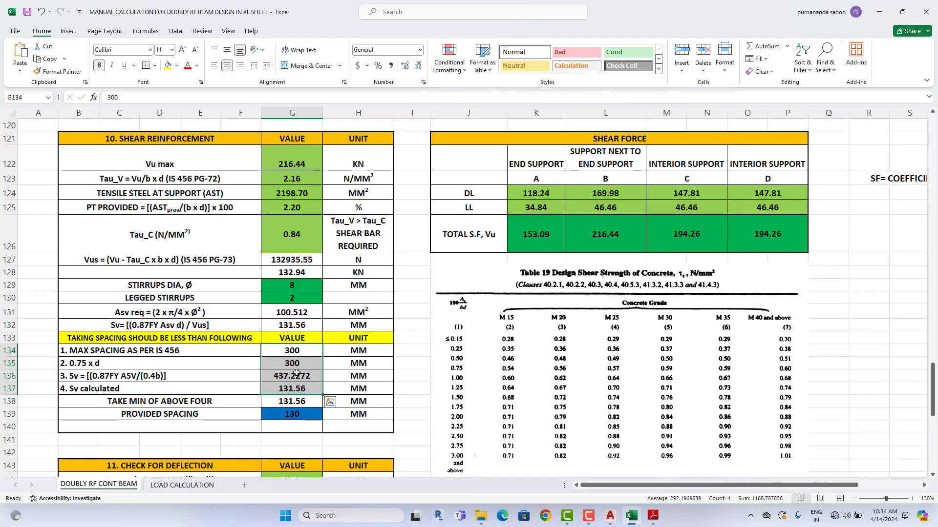
{"action": "left_click", "coordinate": [302, 403]}
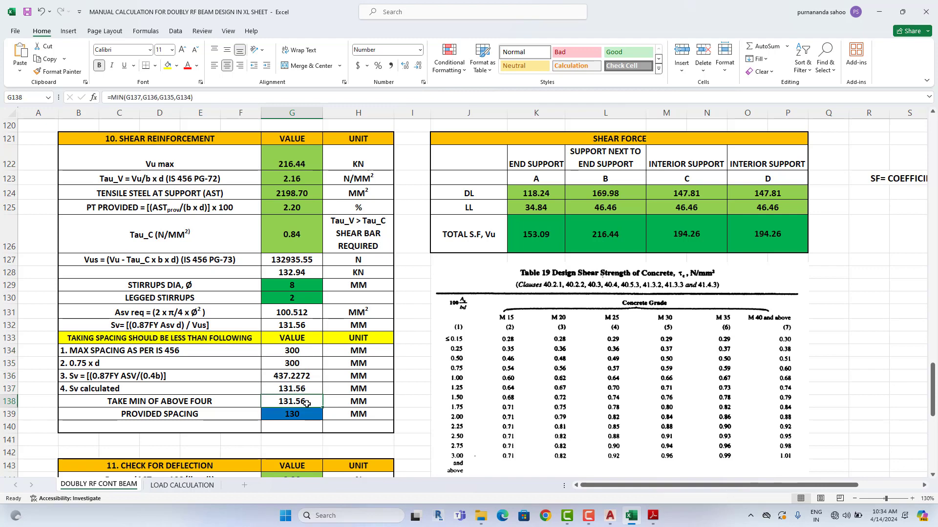
{"action": "left_click", "coordinate": [299, 324]}
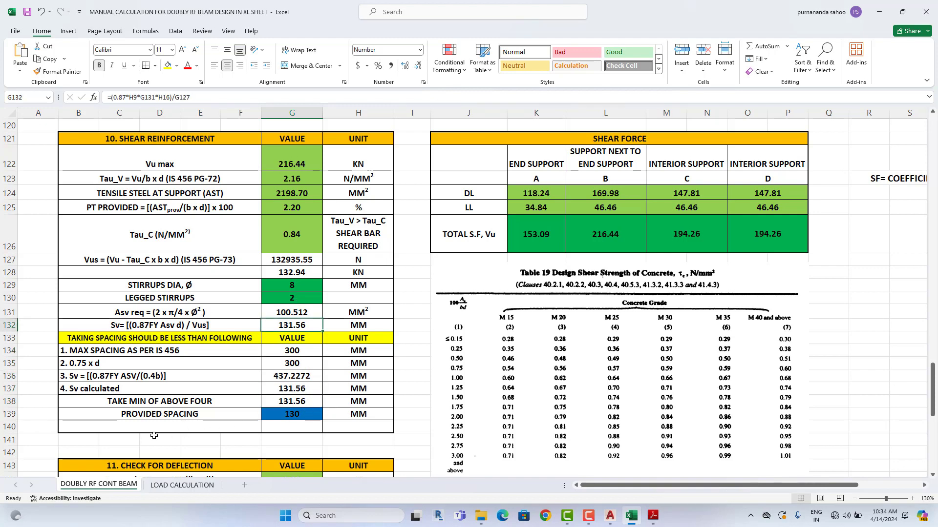
{"action": "left_click", "coordinate": [306, 418]}
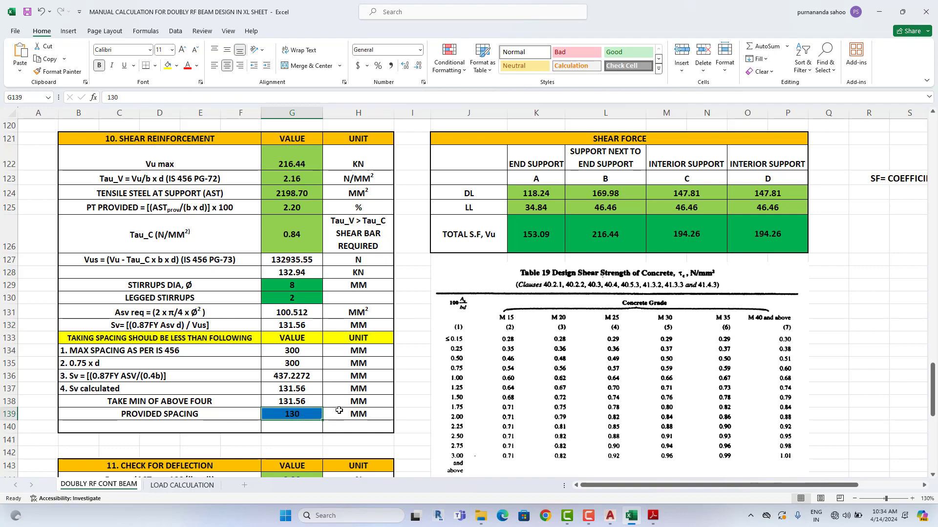
{"action": "left_click", "coordinate": [307, 287]}
{"action": "left_click", "coordinate": [301, 416]}
Step: Switch to AutoCAD and change the left support stirrup label in the RB-1 longitudinal section to 8Ø @ 130 C/C on one line
{"action": "left_click", "coordinate": [610, 516]}
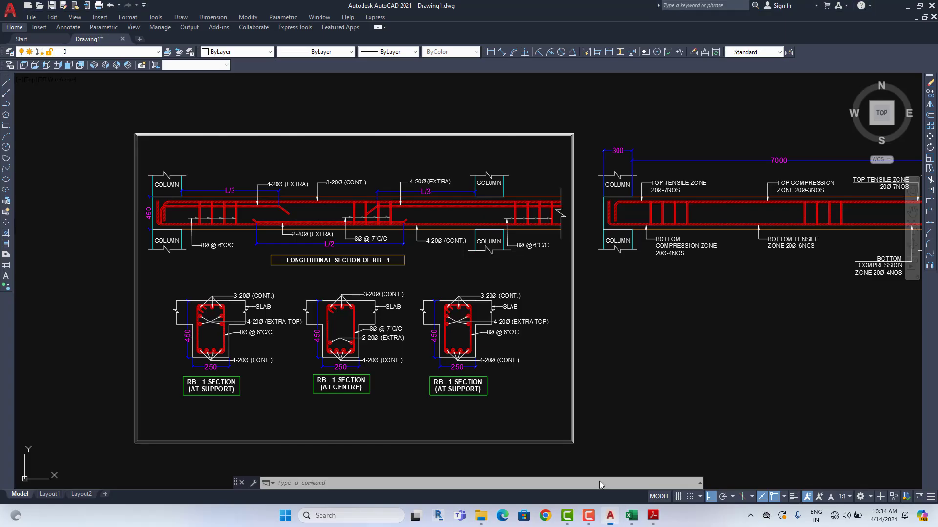
{"action": "scroll", "coordinate": [261, 314], "scroll_direction": "up", "scroll_amount": 5}
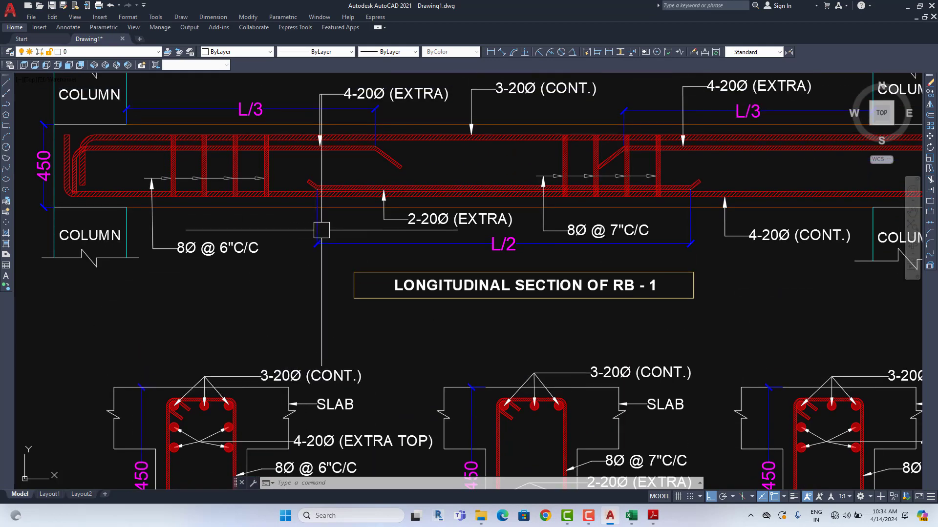
{"action": "scroll", "coordinate": [251, 249], "scroll_direction": "up", "scroll_amount": 1}
{"action": "double_click", "coordinate": [223, 265]}
{"action": "left_click_drag", "start_coordinate": [219, 265], "coordinate": [228, 266]}
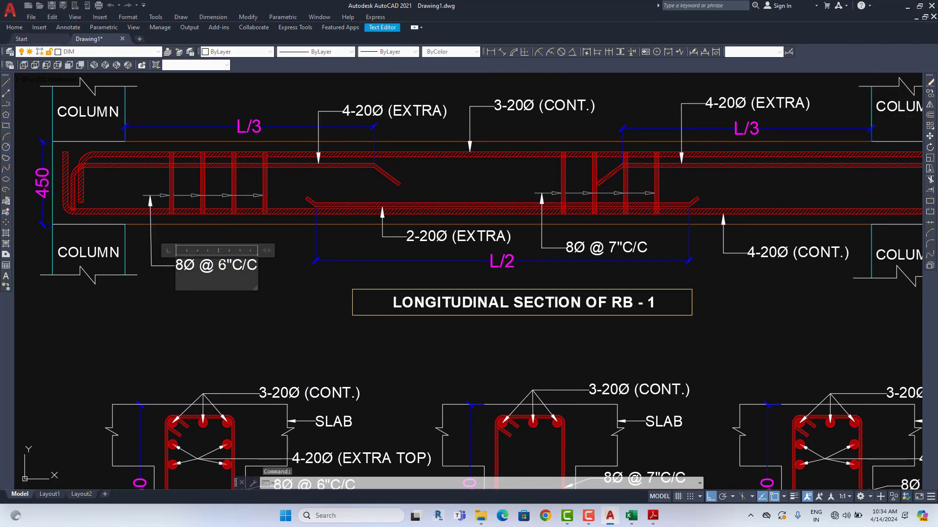
{"action": "type", "text": "130"}
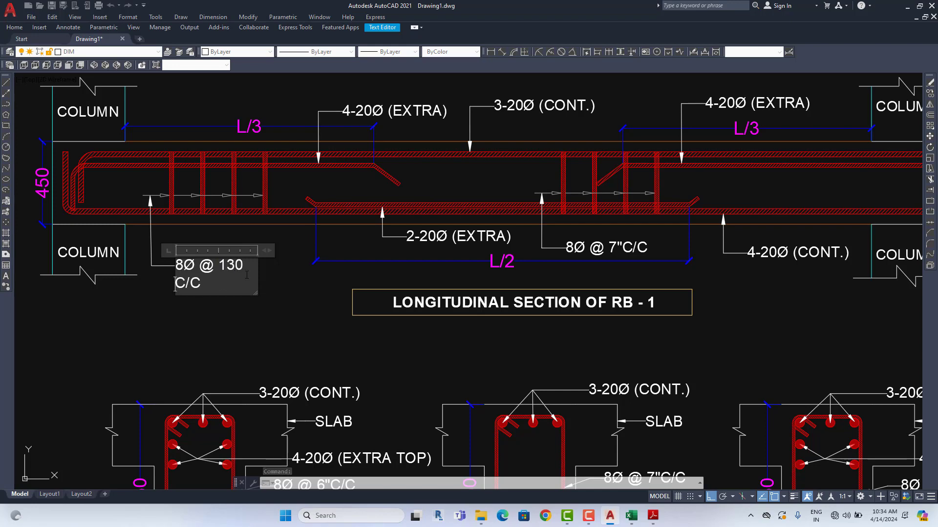
{"action": "left_click_drag", "start_coordinate": [266, 251], "coordinate": [302, 236]}
{"action": "left_click", "coordinate": [476, 268]}
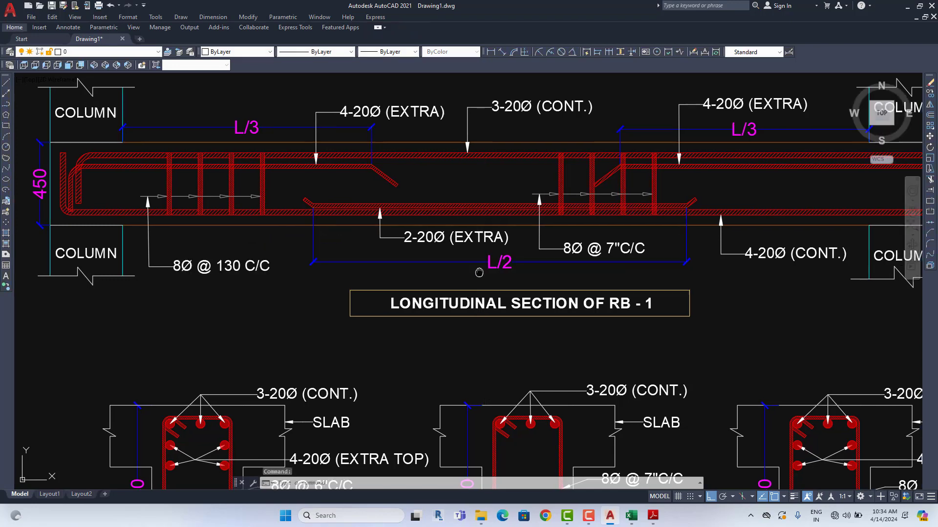
Step: Change the midspan stirrup label in the longitudinal section to 8Ø @ 130 C/C and widen its text to one line
{"action": "double_click", "coordinate": [611, 248]}
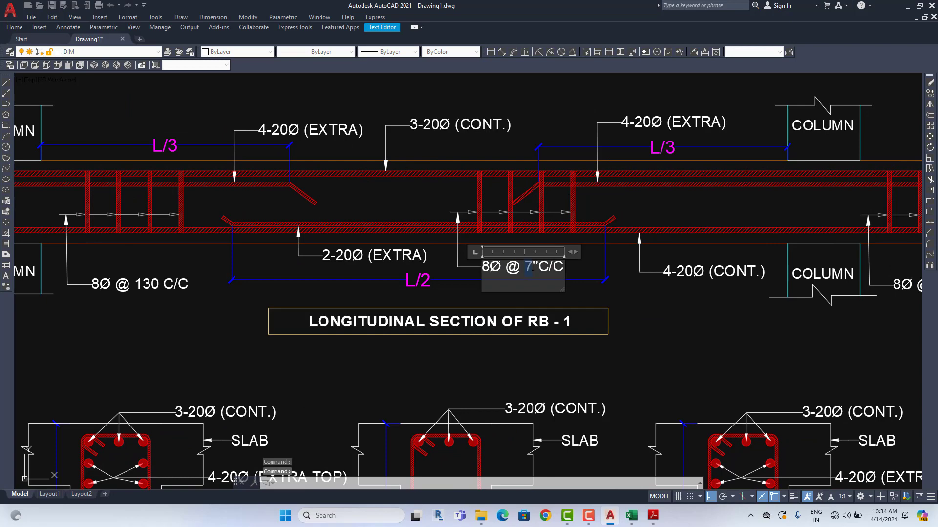
{"action": "type", "text": "130"}
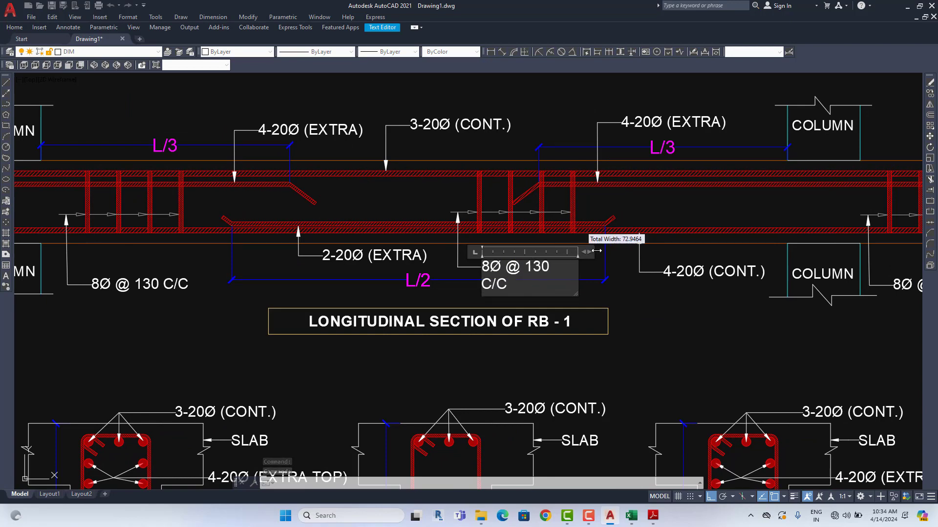
{"action": "left_click_drag", "start_coordinate": [573, 252], "coordinate": [605, 252]}
{"action": "left_click", "coordinate": [540, 320]}
Step: Change the right support stirrup label in the longitudinal section to 8Ø @ 130 C/C and widen its text to one line
{"action": "double_click", "coordinate": [727, 303]}
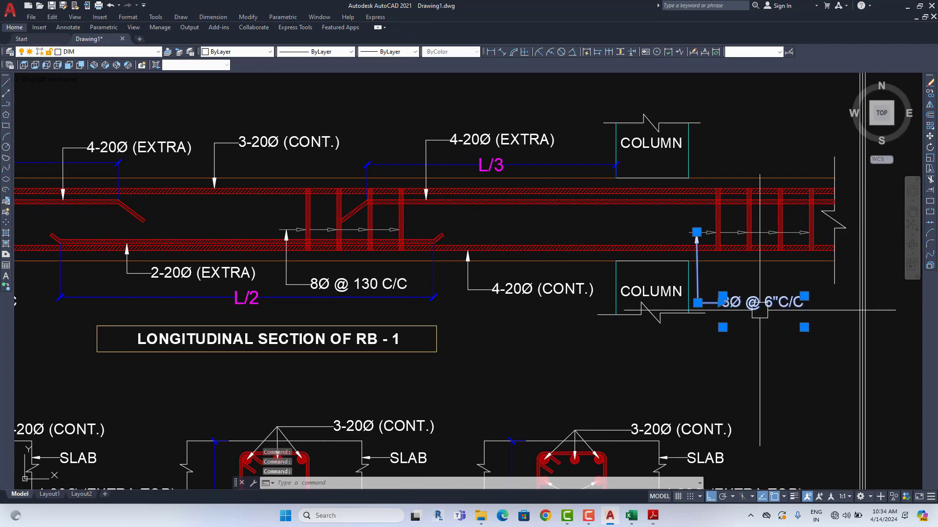
{"action": "type", "text": "130"}
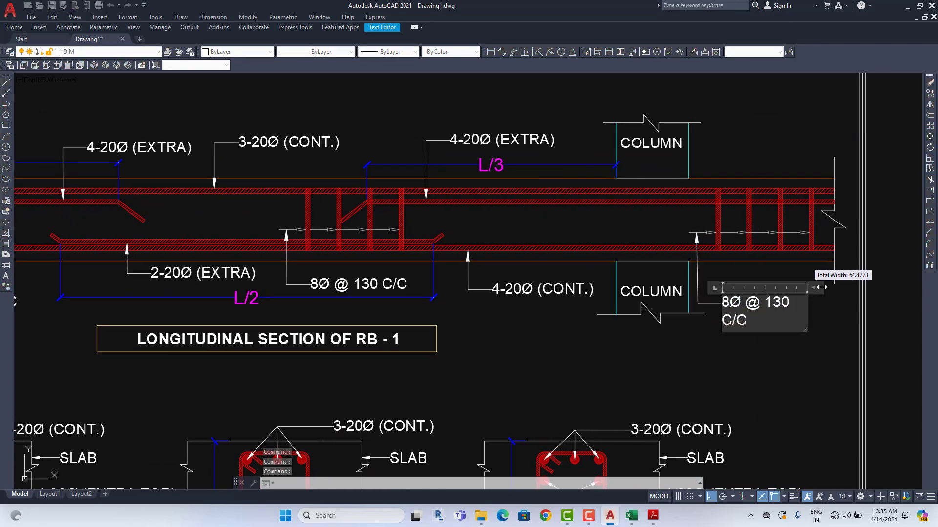
{"action": "left_click_drag", "start_coordinate": [813, 288], "coordinate": [833, 288]}
{"action": "left_click", "coordinate": [825, 341]}
{"action": "scroll", "coordinate": [825, 341], "scroll_direction": "down", "scroll_amount": 3}
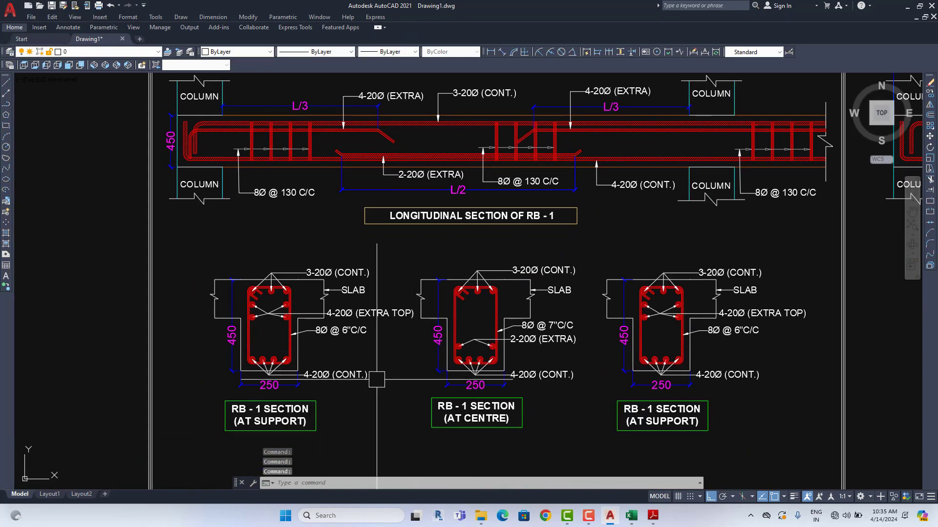
Step: Change the stirrup label in the first RB-1 support cross-section to 8Ø @ 130 C/C
{"action": "scroll", "coordinate": [373, 379], "scroll_direction": "up", "scroll_amount": 5}
{"action": "left_click", "coordinate": [394, 274]}
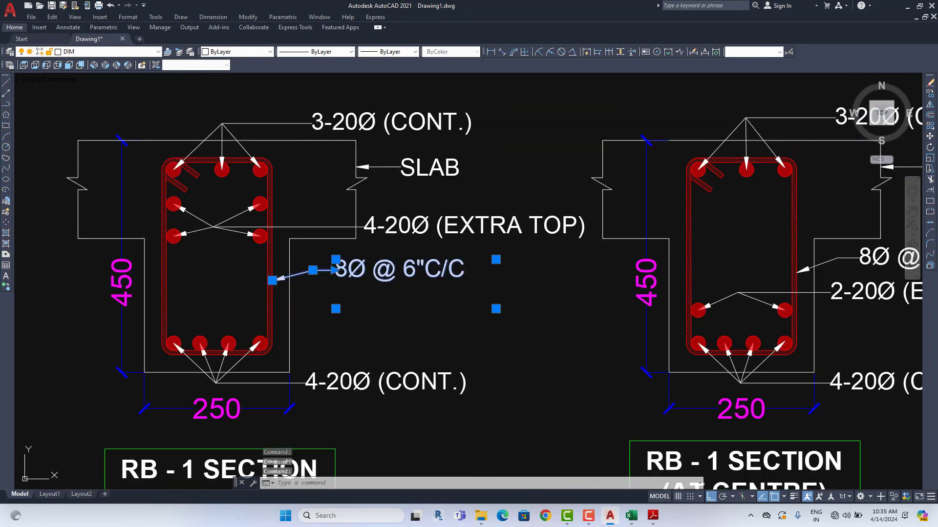
{"action": "double_click", "coordinate": [418, 270]}
{"action": "type", "text": "130"}
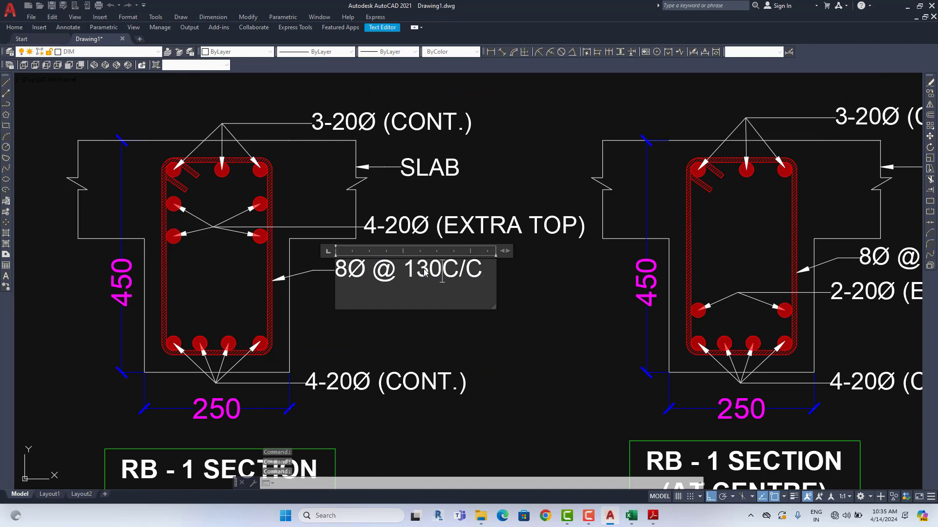
{"action": "left_click", "coordinate": [483, 320]}
Step: Erase the outdated stirrup labels from the RB-1 centre section and the second support section
{"action": "scroll", "coordinate": [584, 323], "scroll_direction": "down", "scroll_amount": 5}
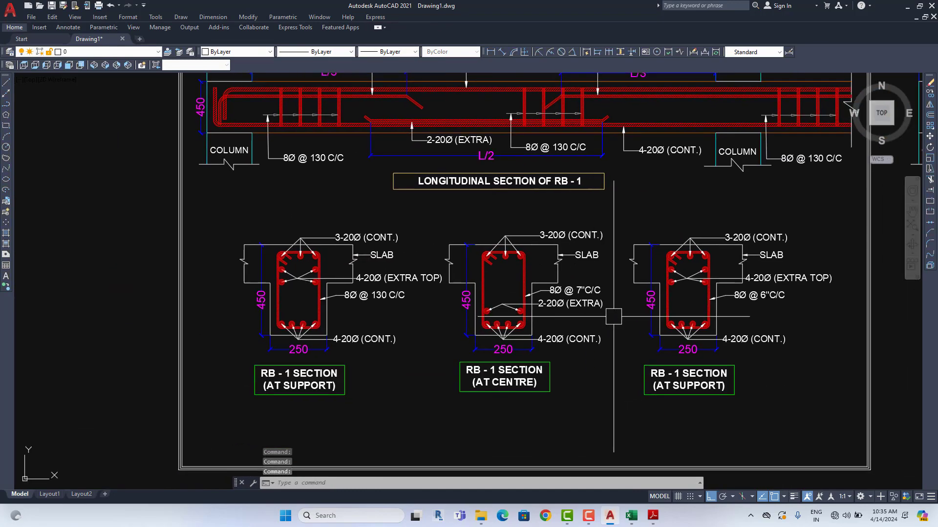
{"action": "scroll", "coordinate": [589, 290], "scroll_direction": "up", "scroll_amount": 3}
{"action": "left_click", "coordinate": [589, 291]}
{"action": "left_click", "coordinate": [752, 295]}
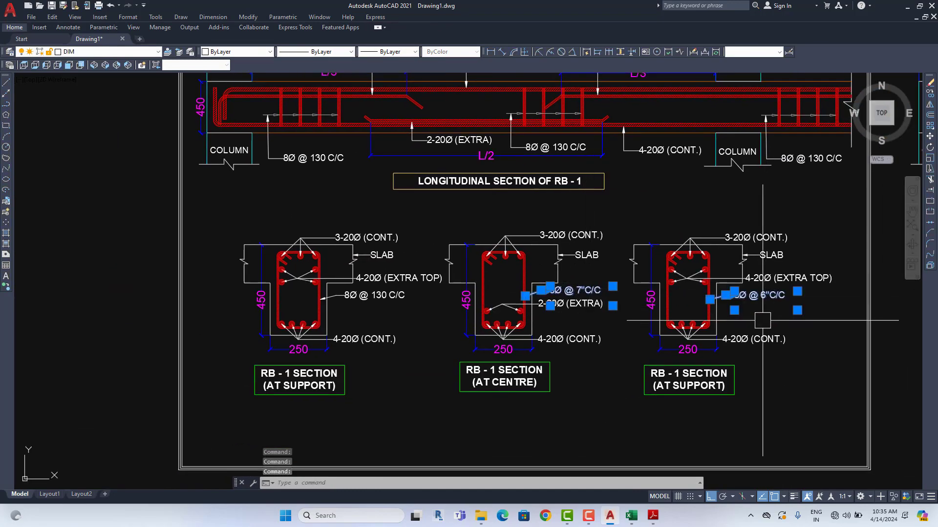
{"action": "key", "text": "Delete"}
Step: Copy the 8Ø @ 130 C/C leader label from the first support section onto the stirrups of the other two sections, and save the drawing
{"action": "left_click", "coordinate": [371, 295]}
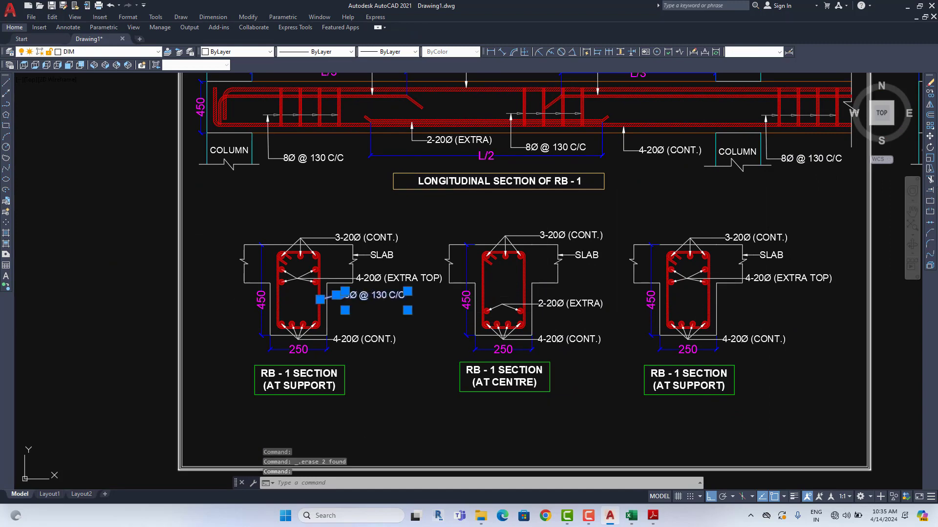
{"action": "left_click", "coordinate": [930, 94]}
{"action": "scroll", "coordinate": [274, 339], "scroll_direction": "up", "scroll_amount": 2}
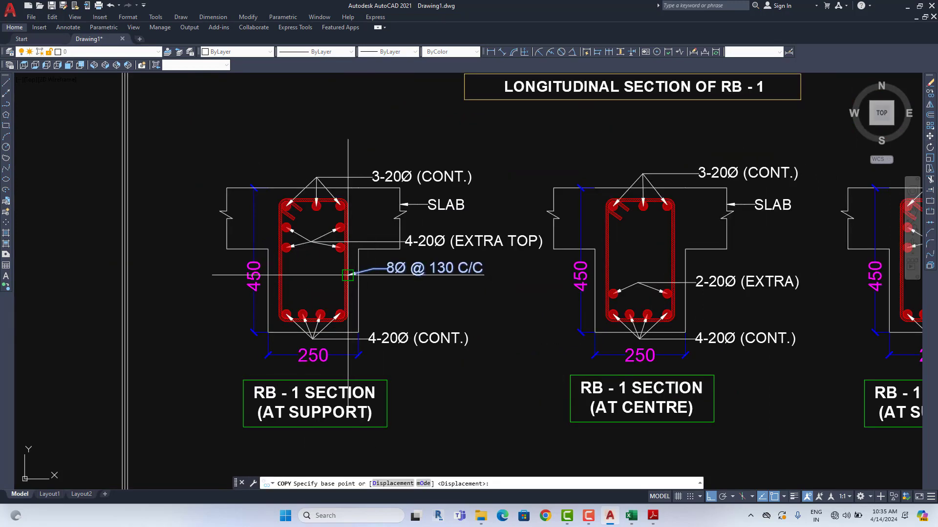
{"action": "left_click", "coordinate": [348, 274]}
{"action": "left_click", "coordinate": [676, 275]}
{"action": "scroll", "coordinate": [676, 275], "scroll_direction": "up", "scroll_amount": 4}
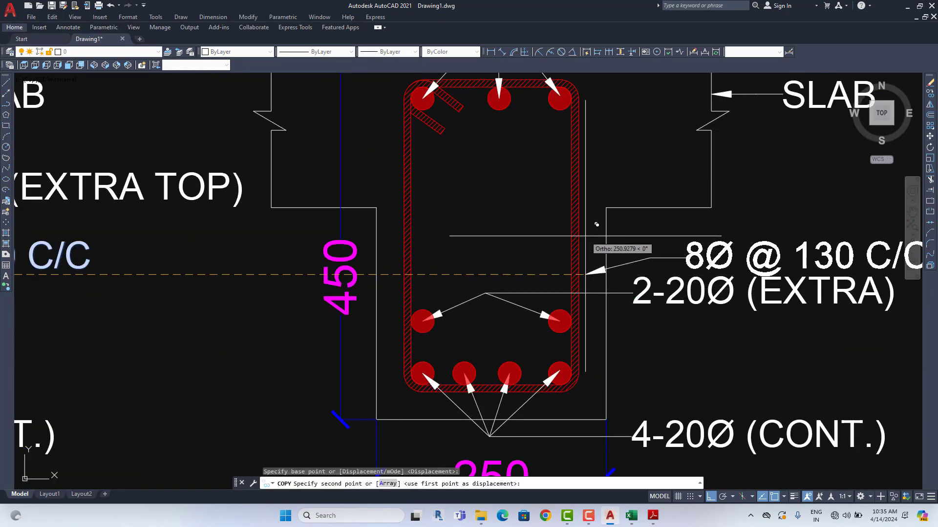
{"action": "scroll", "coordinate": [595, 224], "scroll_direction": "down", "scroll_amount": 4}
{"action": "scroll", "coordinate": [712, 272], "scroll_direction": "up", "scroll_amount": 2}
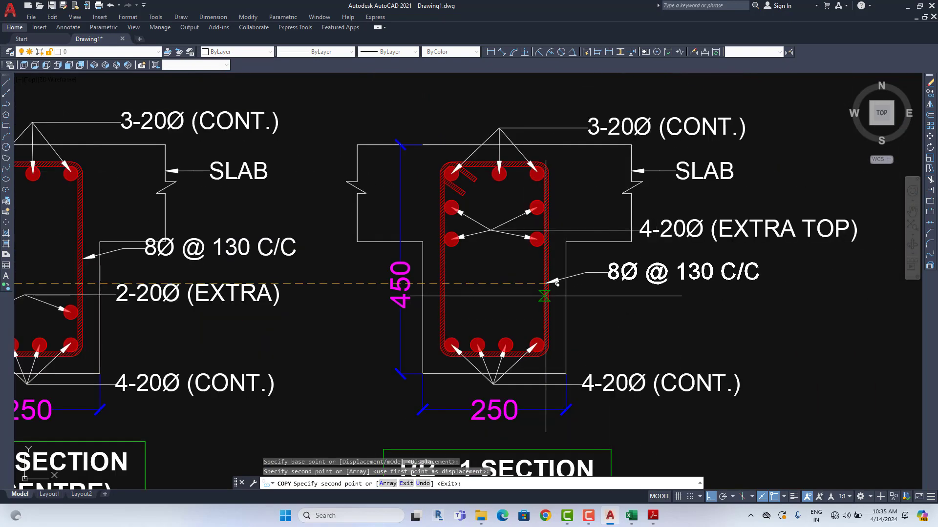
{"action": "left_click", "coordinate": [551, 287]}
{"action": "scroll", "coordinate": [557, 293], "scroll_direction": "down", "scroll_amount": 2}
{"action": "key", "text": "Escape"}
{"action": "scroll", "coordinate": [567, 298], "scroll_direction": "down", "scroll_amount": 6}
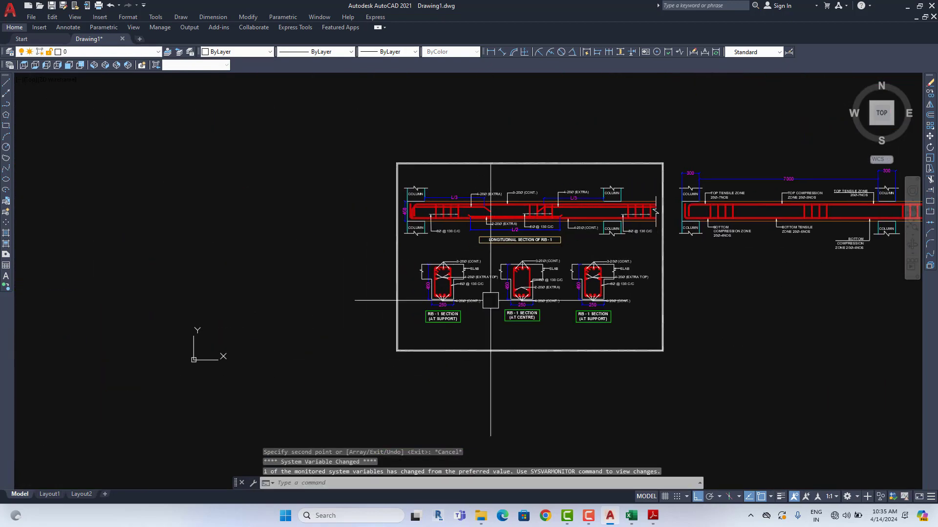
{"action": "key", "text": "ctrl+s"}
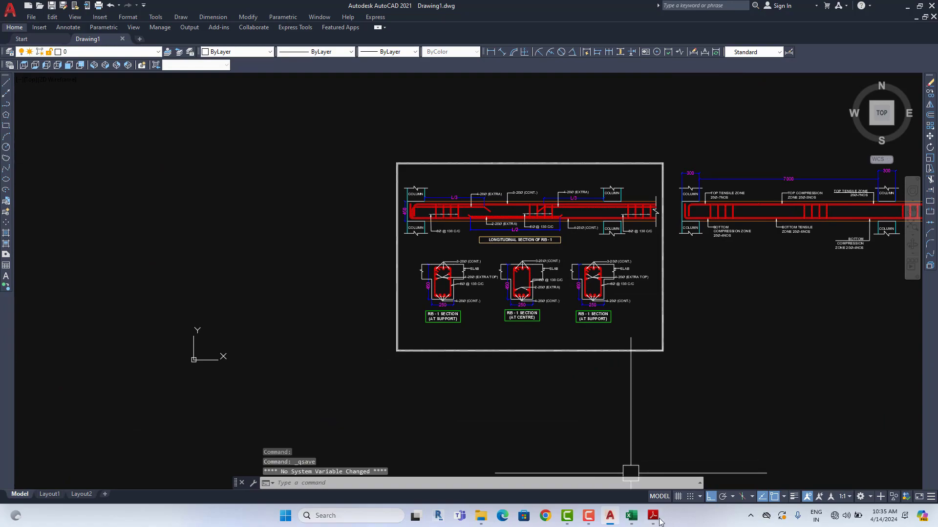
Step: Switch to the Excel design sheet and examine the provided steel percentage formula and value in the deflection check
{"action": "left_click", "coordinate": [630, 520]}
{"action": "scroll", "coordinate": [251, 299], "scroll_direction": "down", "scroll_amount": 3}
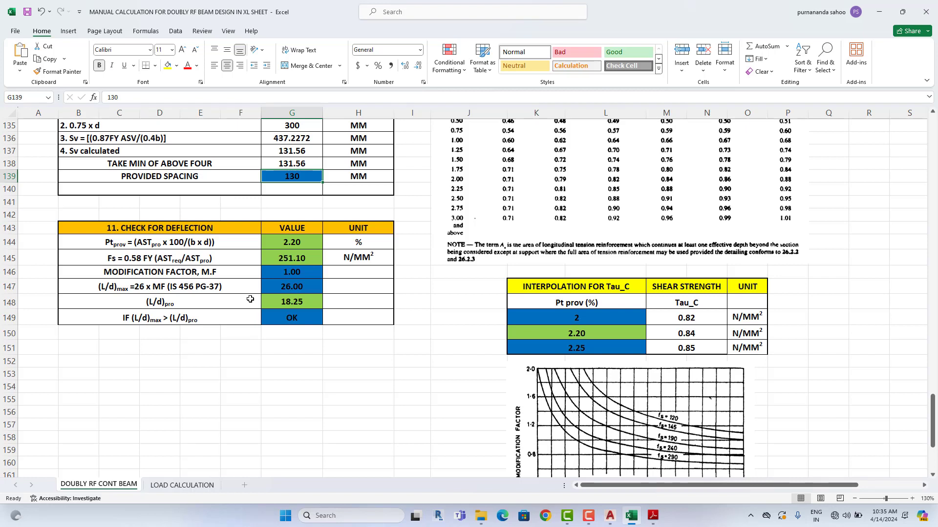
{"action": "left_click", "coordinate": [147, 244]}
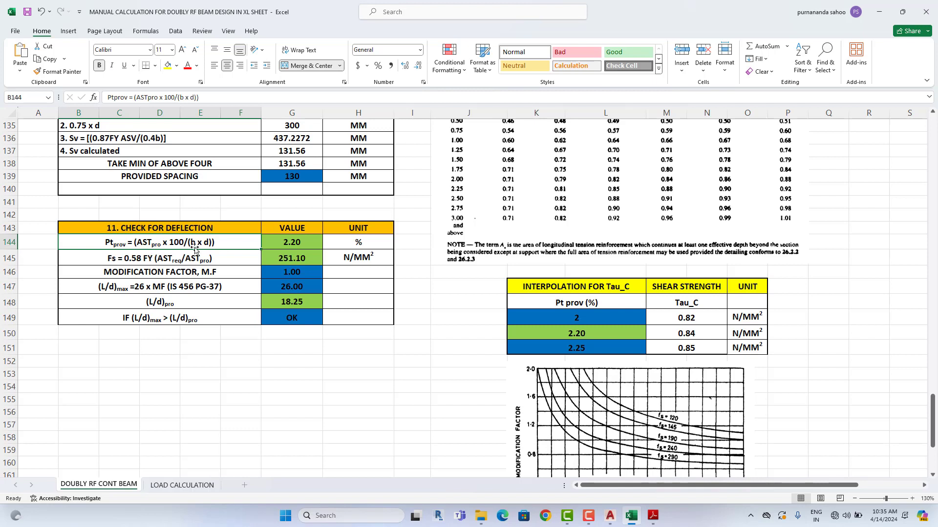
{"action": "left_click", "coordinate": [286, 247]}
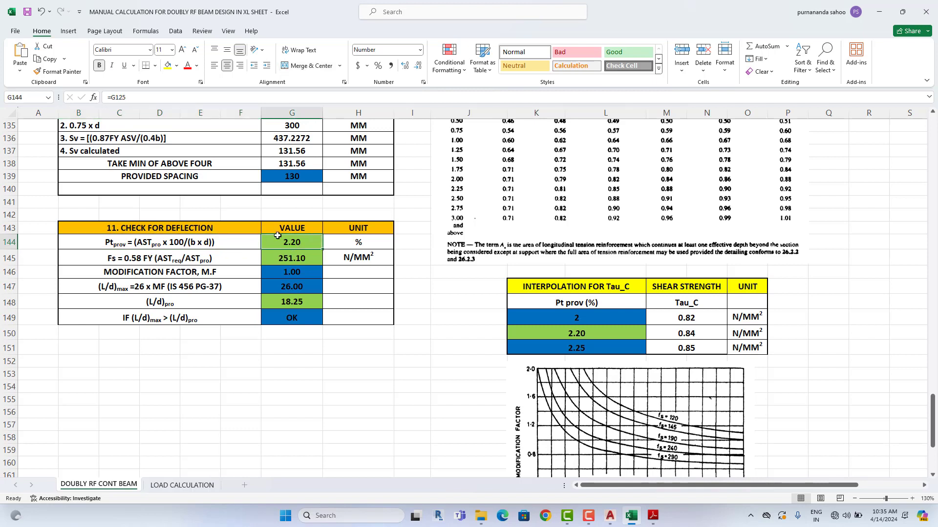
{"action": "left_click", "coordinate": [157, 243]}
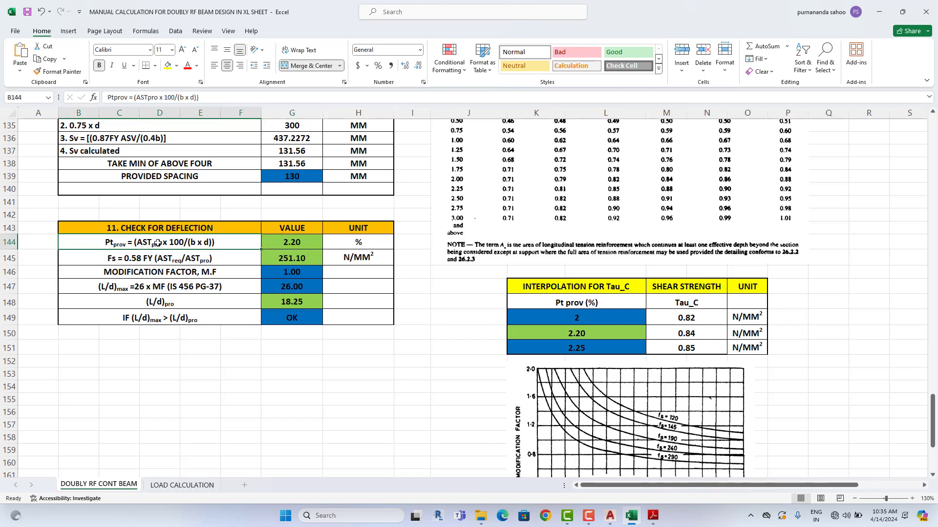
{"action": "left_click", "coordinate": [298, 243]}
Step: Trace the deflection check's steel percentage to the PT PROVIDED value in the shear reinforcement section
{"action": "scroll", "coordinate": [299, 243], "scroll_direction": "up", "scroll_amount": 2}
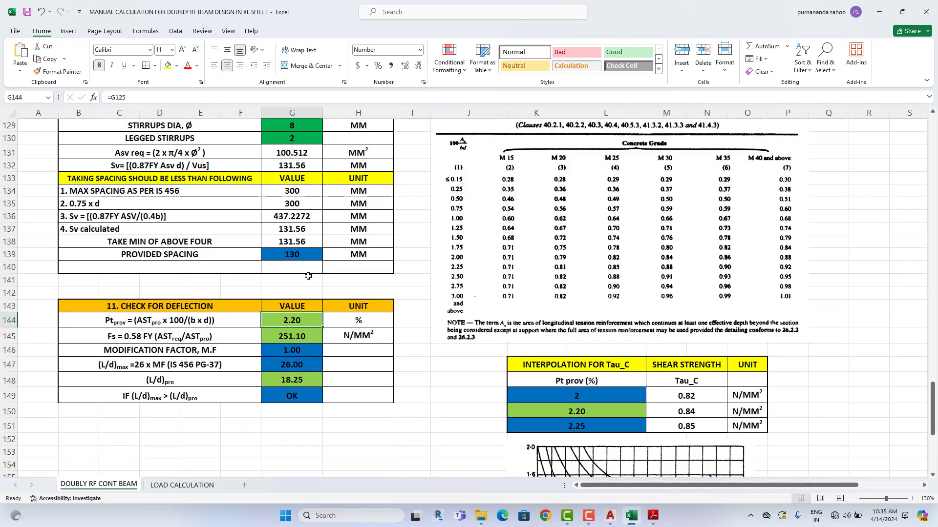
{"action": "scroll", "coordinate": [312, 283], "scroll_direction": "up", "scroll_amount": 1}
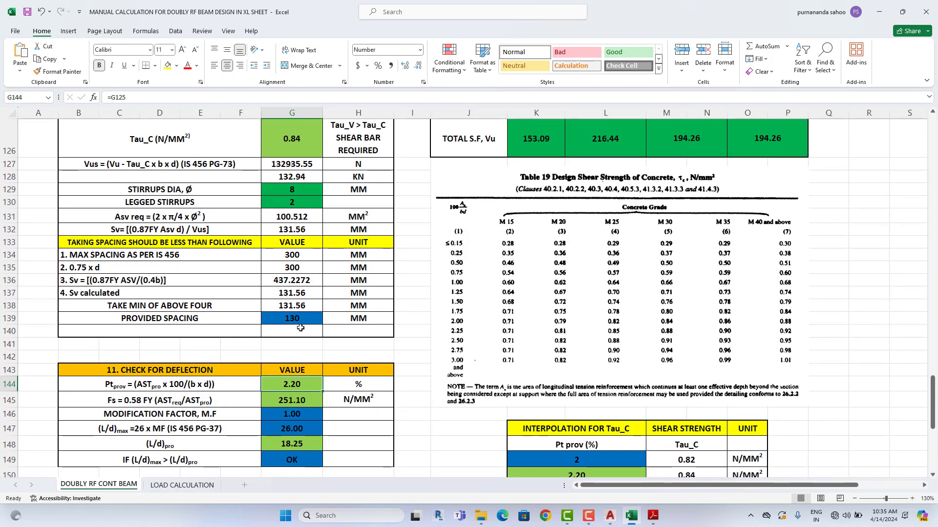
{"action": "scroll", "coordinate": [298, 255], "scroll_direction": "up", "scroll_amount": 2}
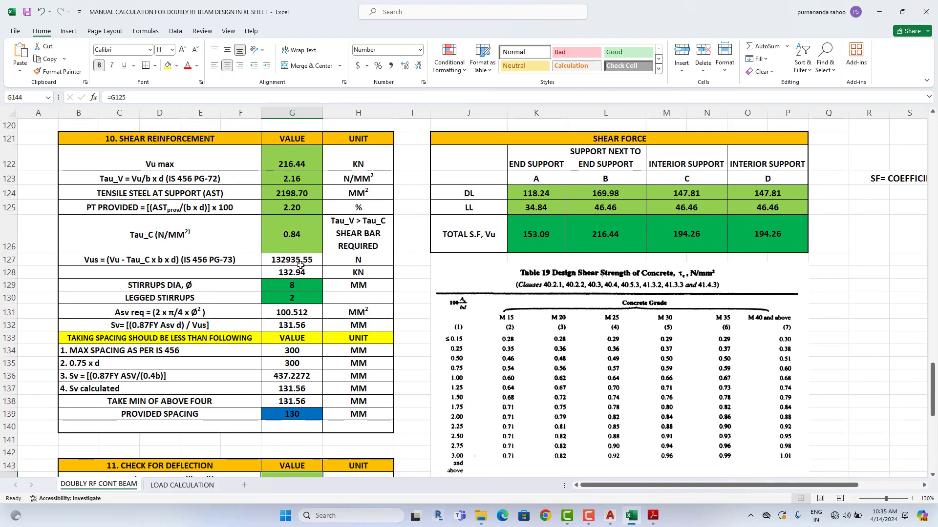
{"action": "left_click", "coordinate": [300, 208]}
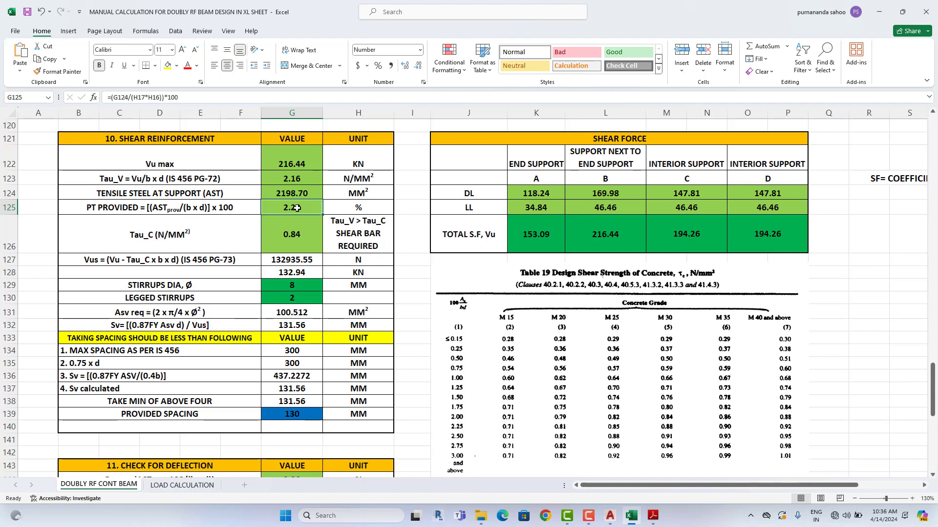
{"action": "scroll", "coordinate": [312, 212], "scroll_direction": "down", "scroll_amount": 4}
{"action": "left_click", "coordinate": [305, 284]}
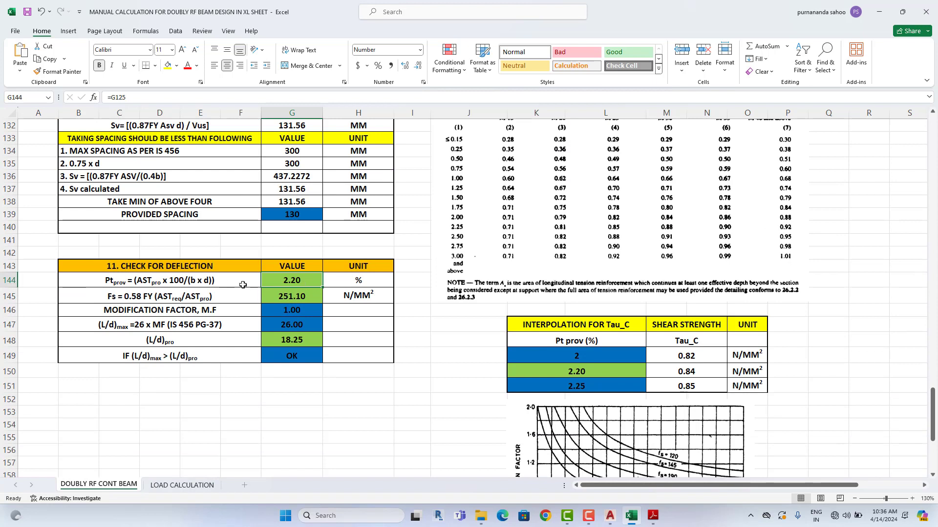
Step: Examine the Fs formula in the deflection check and trace its required and provided steel areas to the support tensile steel section
{"action": "left_click", "coordinate": [128, 299]}
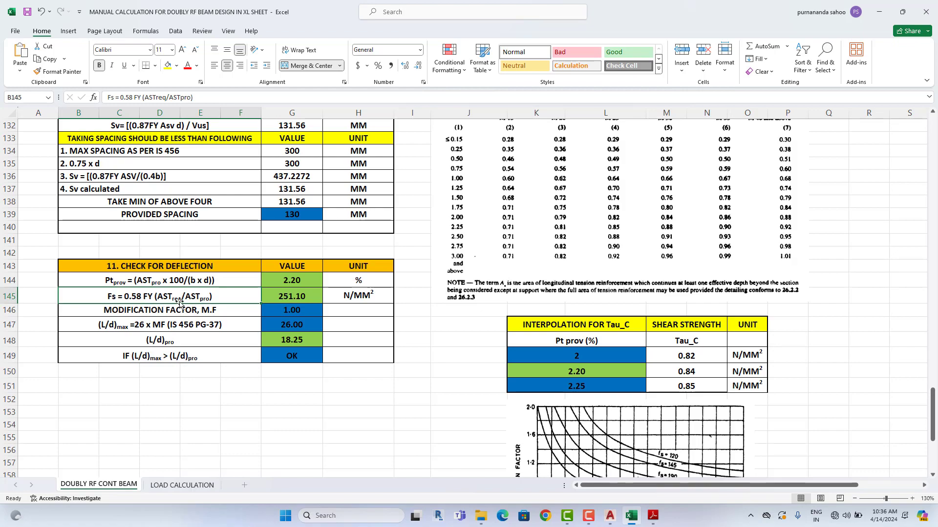
{"action": "left_click", "coordinate": [296, 299]}
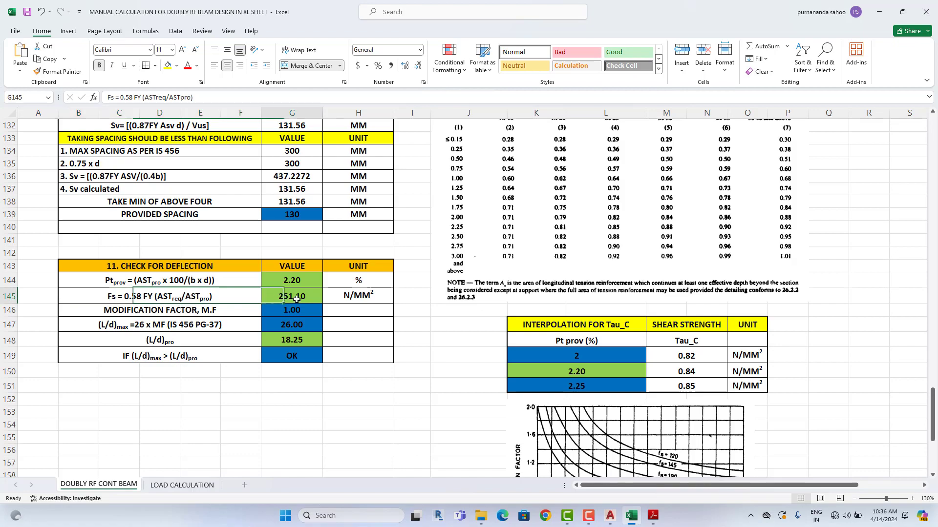
{"action": "left_click", "coordinate": [136, 97]}
{"action": "scroll", "coordinate": [230, 252], "scroll_direction": "up", "scroll_amount": 8}
{"action": "scroll", "coordinate": [230, 252], "scroll_direction": "up", "scroll_amount": 9}
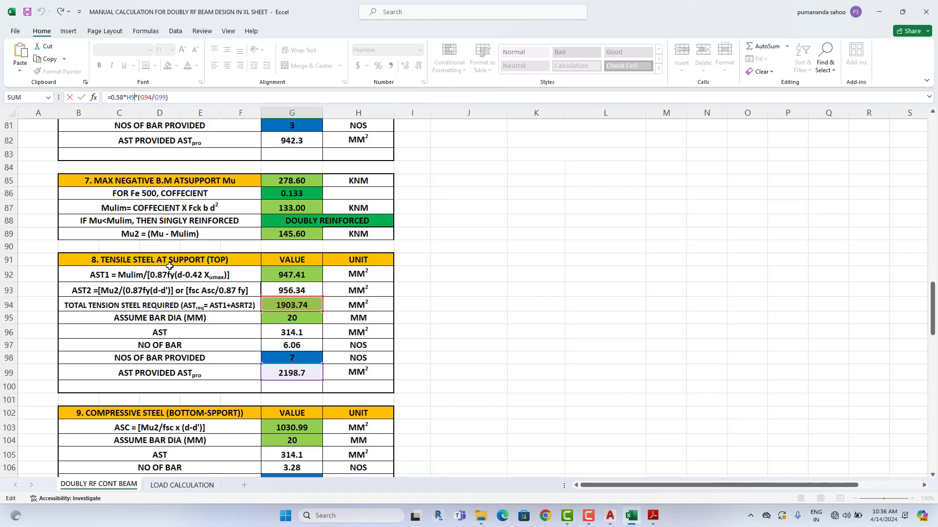
{"action": "left_click", "coordinate": [403, 318]}
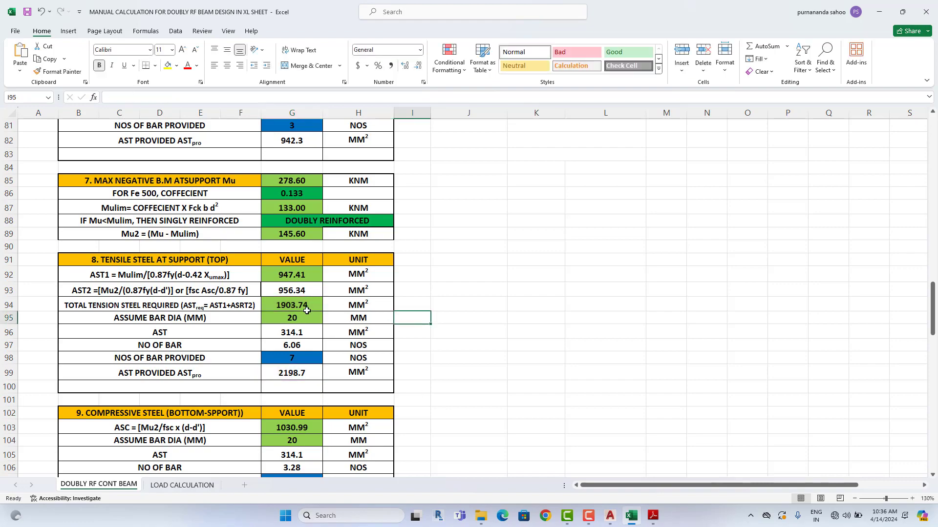
{"action": "scroll", "coordinate": [301, 363], "scroll_direction": "down", "scroll_amount": 16}
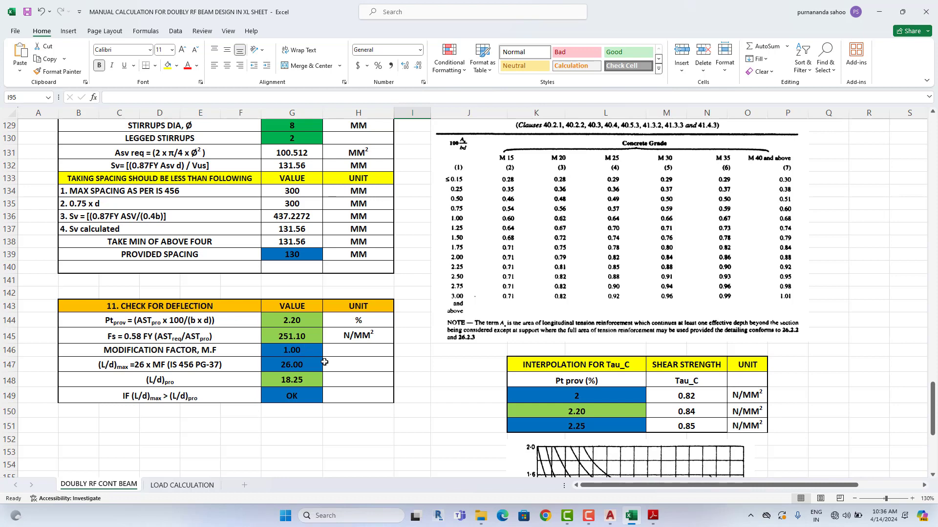
{"action": "left_click", "coordinate": [315, 337]}
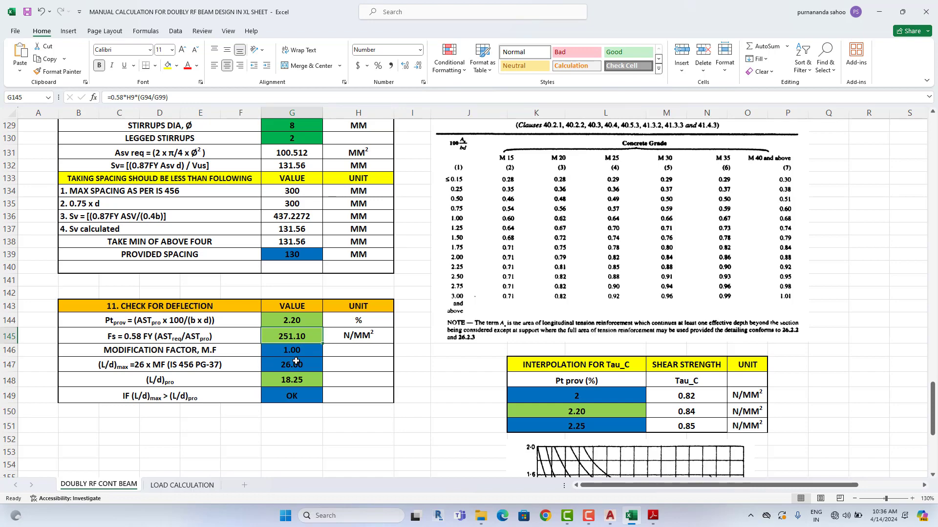
Step: Compare the deflection check's steel percentage and Fs with the Fig. 4 modification factor chart for tension reinforcement
{"action": "scroll", "coordinate": [296, 361], "scroll_direction": "down", "scroll_amount": 5}
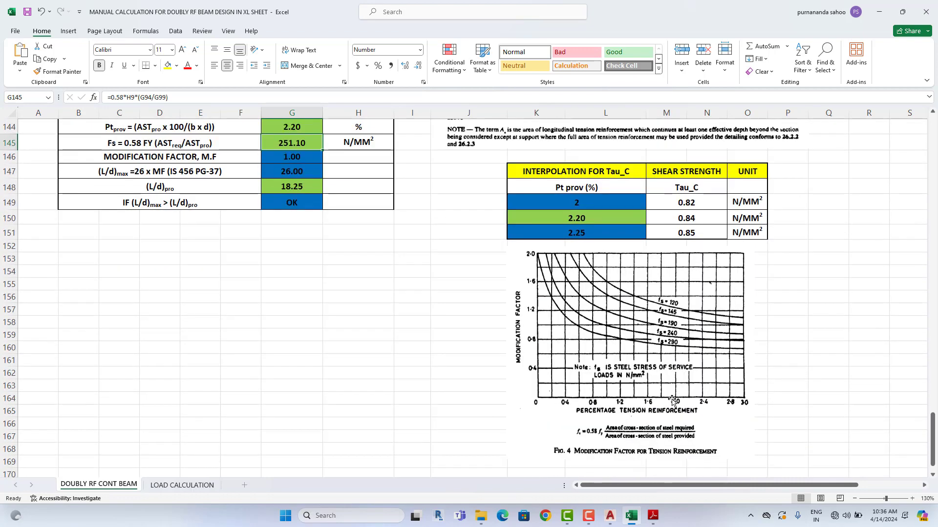
{"action": "scroll", "coordinate": [537, 342], "scroll_direction": "up", "scroll_amount": 1}
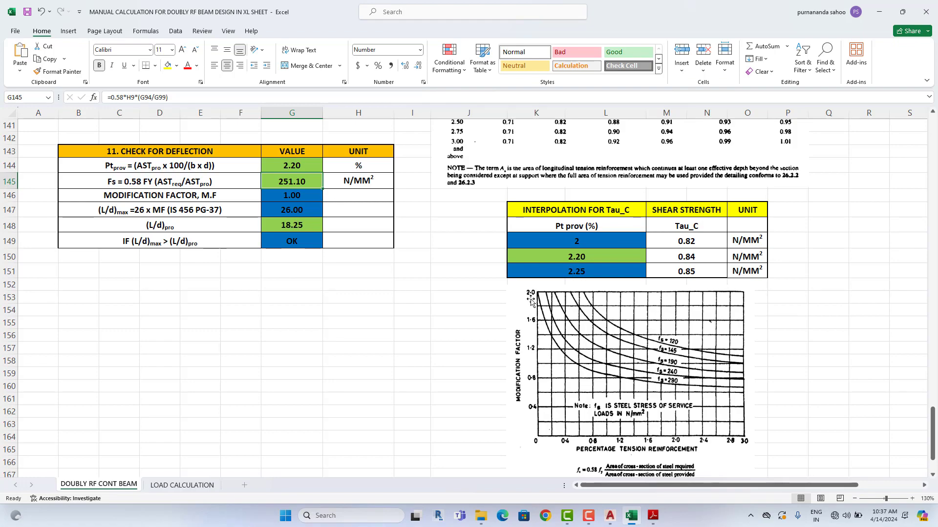
{"action": "scroll", "coordinate": [531, 303], "scroll_direction": "up", "scroll_amount": 4}
{"action": "scroll", "coordinate": [531, 303], "scroll_direction": "down", "scroll_amount": 7}
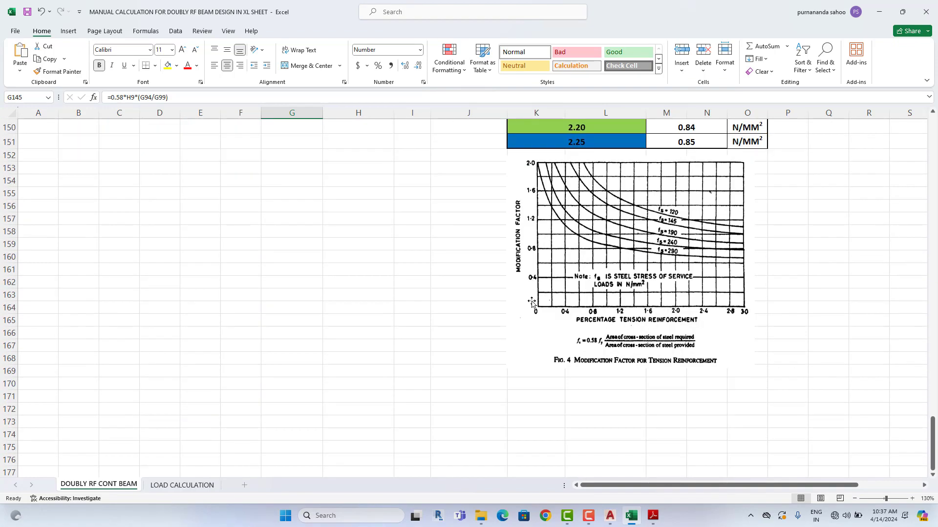
{"action": "scroll", "coordinate": [530, 300], "scroll_direction": "down", "scroll_amount": 4}
{"action": "scroll", "coordinate": [528, 297], "scroll_direction": "up", "scroll_amount": 15}
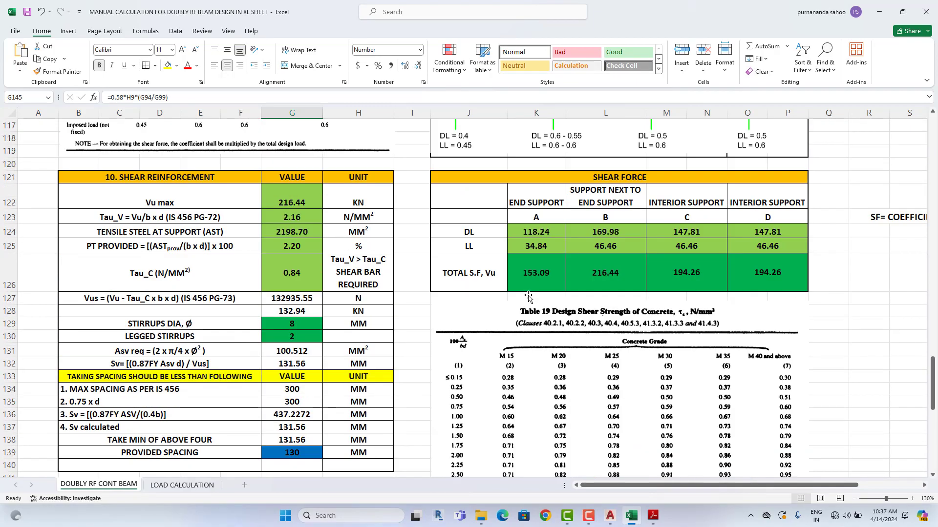
{"action": "scroll", "coordinate": [528, 298], "scroll_direction": "up", "scroll_amount": 3}
{"action": "scroll", "coordinate": [529, 297], "scroll_direction": "down", "scroll_amount": 7}
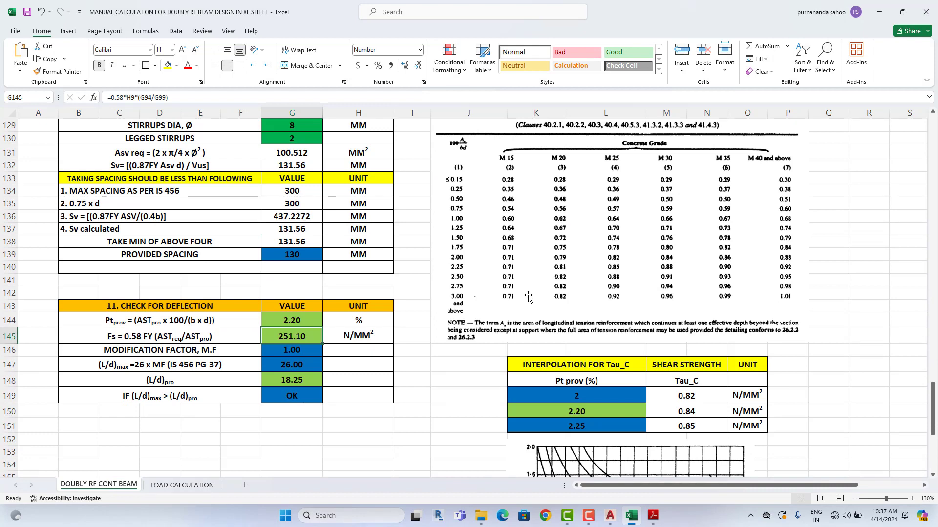
{"action": "scroll", "coordinate": [528, 297], "scroll_direction": "down", "scroll_amount": 3}
{"action": "scroll", "coordinate": [529, 295], "scroll_direction": "down", "scroll_amount": 1}
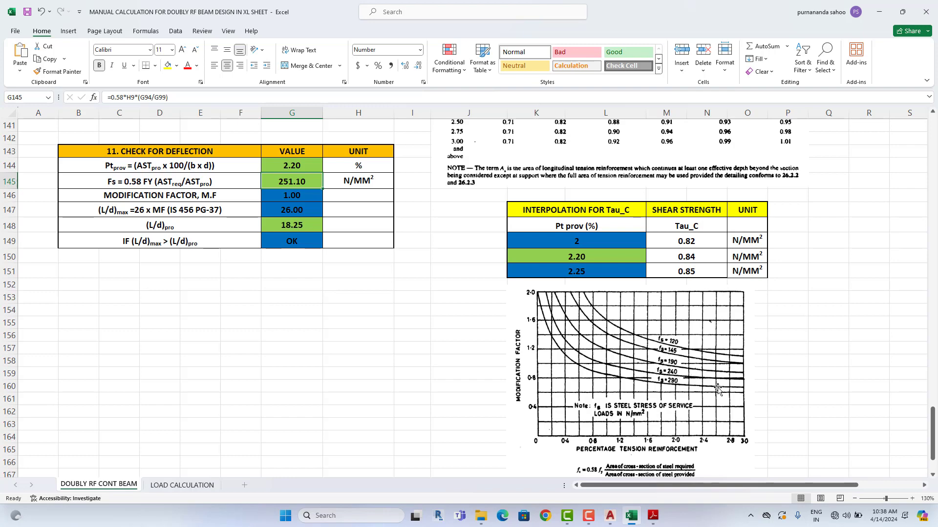
Step: Examine the Fig. 4 modification factor chart up close to read the factor for the beam's steel percentage and Fs
{"action": "left_click", "coordinate": [912, 499]}
{"action": "left_click", "coordinate": [912, 499]}
{"action": "left_click", "coordinate": [913, 499]}
{"action": "left_click", "coordinate": [912, 499]}
{"action": "left_click", "coordinate": [912, 499]}
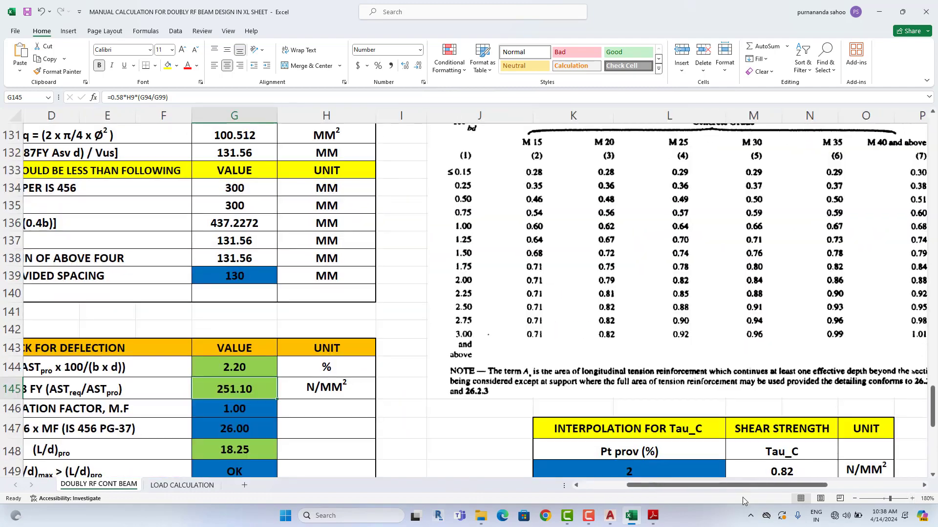
{"action": "left_click_drag", "start_coordinate": [742, 485], "coordinate": [853, 485]}
{"action": "scroll", "coordinate": [732, 430], "scroll_direction": "down", "scroll_amount": 1}
{"action": "scroll", "coordinate": [732, 430], "scroll_direction": "down", "scroll_amount": 10}
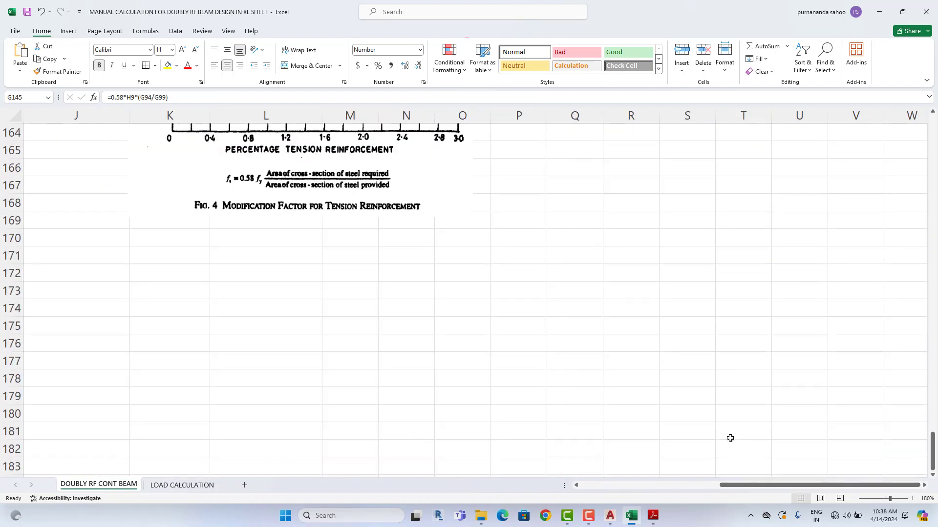
{"action": "scroll", "coordinate": [594, 418], "scroll_direction": "up", "scroll_amount": 4}
{"action": "left_click_drag", "start_coordinate": [757, 486], "coordinate": [727, 486]}
{"action": "scroll", "coordinate": [525, 300], "scroll_direction": "up", "scroll_amount": 2}
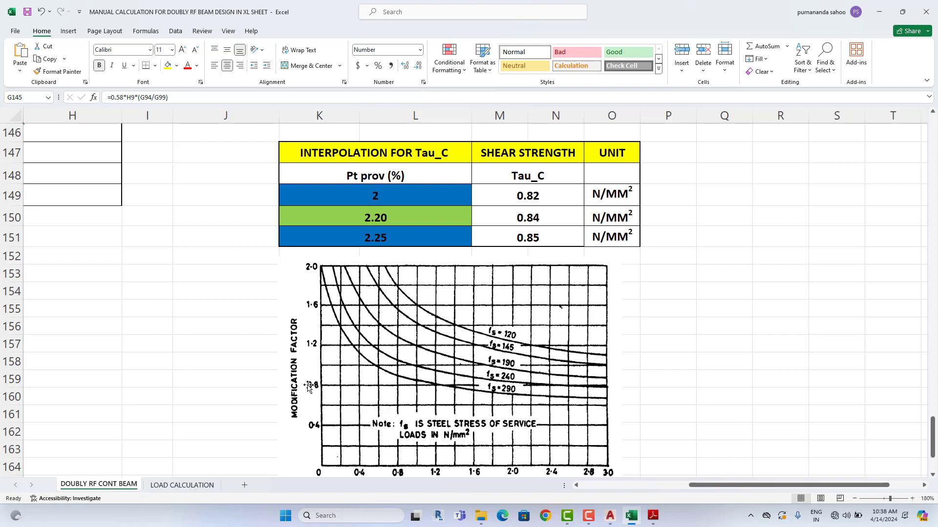
Step: Set the modification factor in the deflection check to 0.8
{"action": "left_click_drag", "start_coordinate": [699, 486], "coordinate": [591, 487]}
{"action": "scroll", "coordinate": [483, 368], "scroll_direction": "up", "scroll_amount": 3}
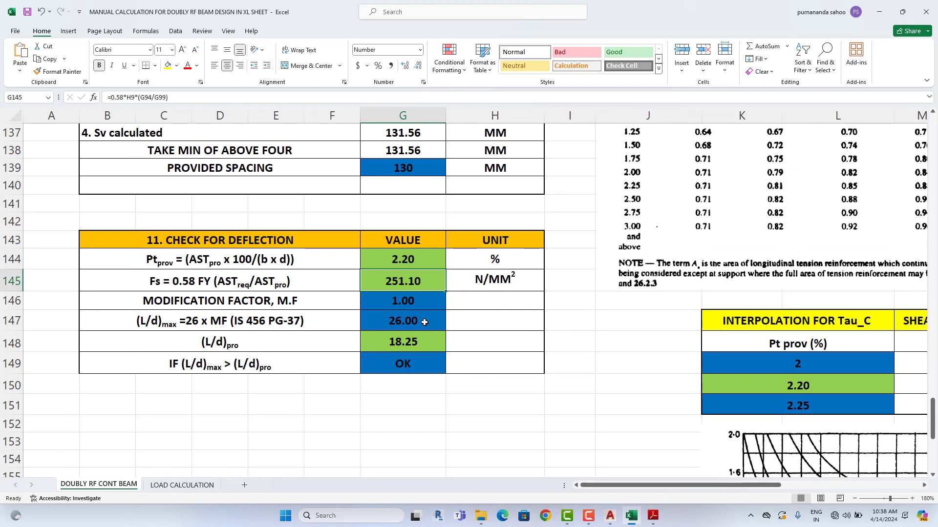
{"action": "left_click", "coordinate": [426, 305]}
{"action": "type", "text": "0.8"}
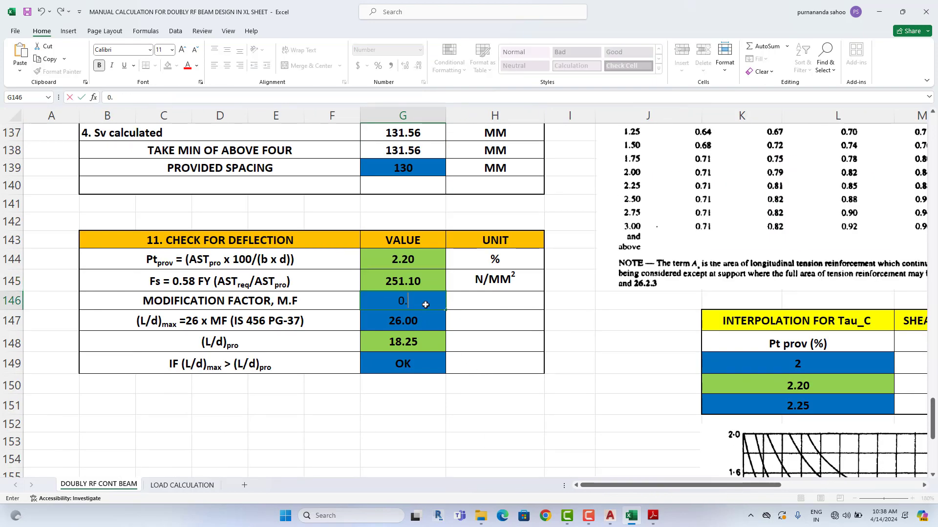
{"action": "key", "text": "Return"}
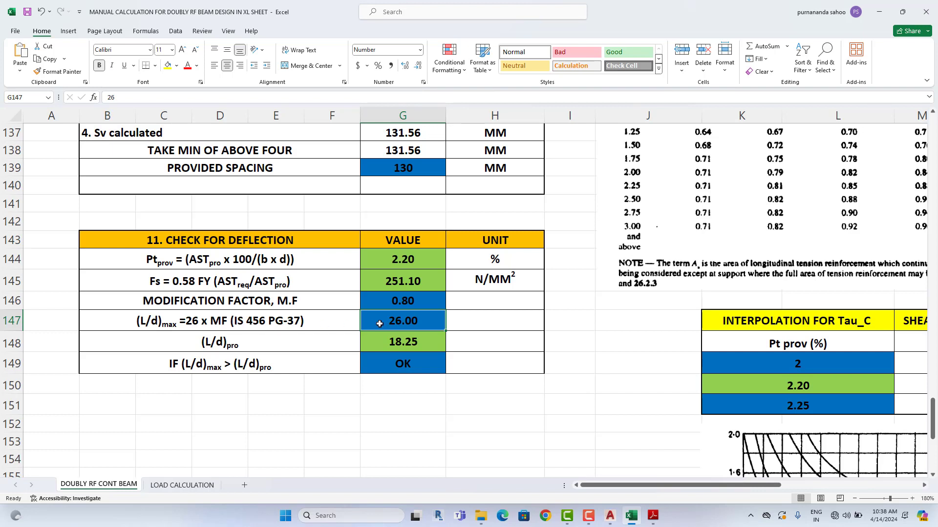
Step: Replace the maximum L/d value in the deflection check with the formula =G146*26 and check it against the modification factor
{"action": "type", "text": "="}
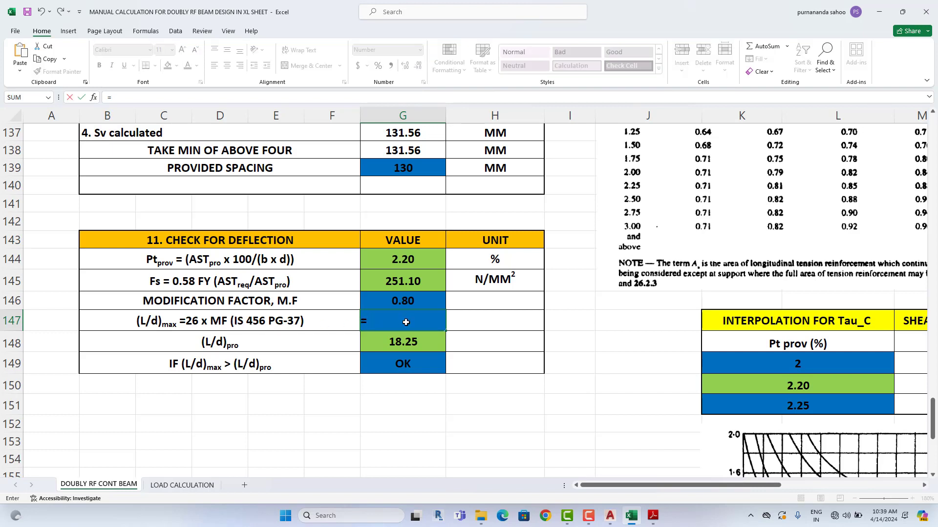
{"action": "left_click", "coordinate": [410, 302]}
{"action": "type", "text": "*2"}
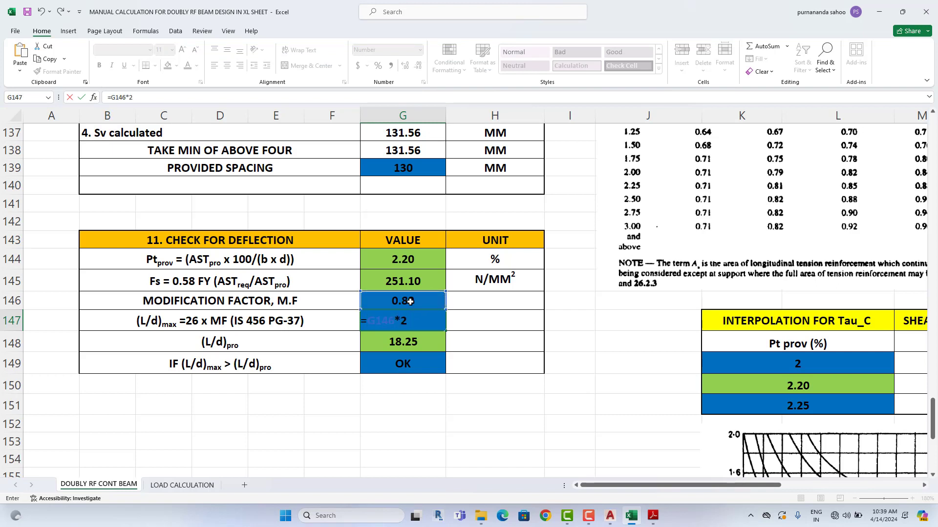
{"action": "type", "text": "6"}
{"action": "key", "text": "Return"}
{"action": "left_click", "coordinate": [421, 326]}
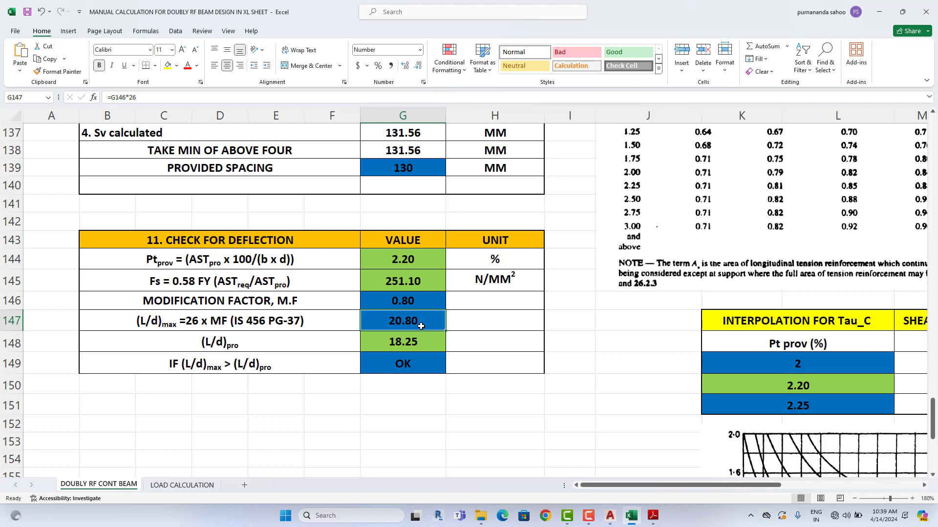
{"action": "left_click", "coordinate": [424, 306]}
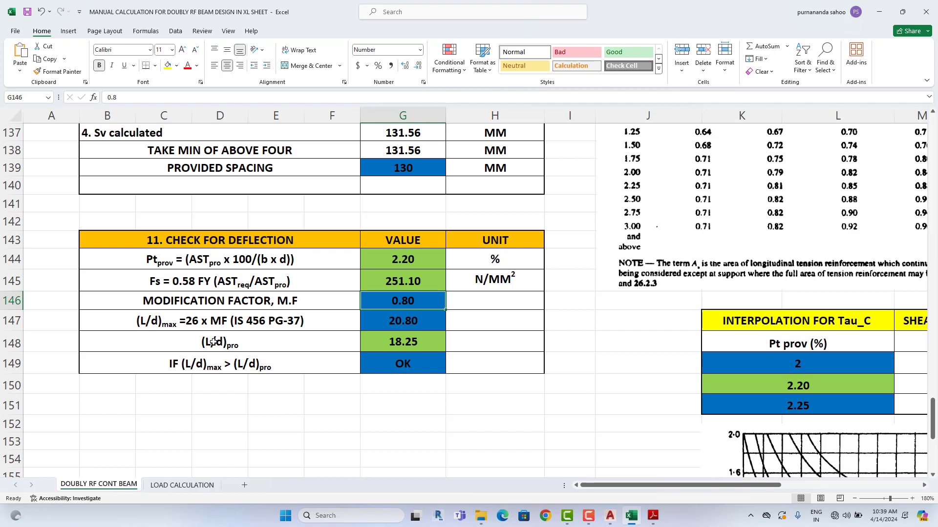
Step: Trace the provided L/d formula in the deflection check to the effective span and the provided effective depth
{"action": "left_click", "coordinate": [411, 345]}
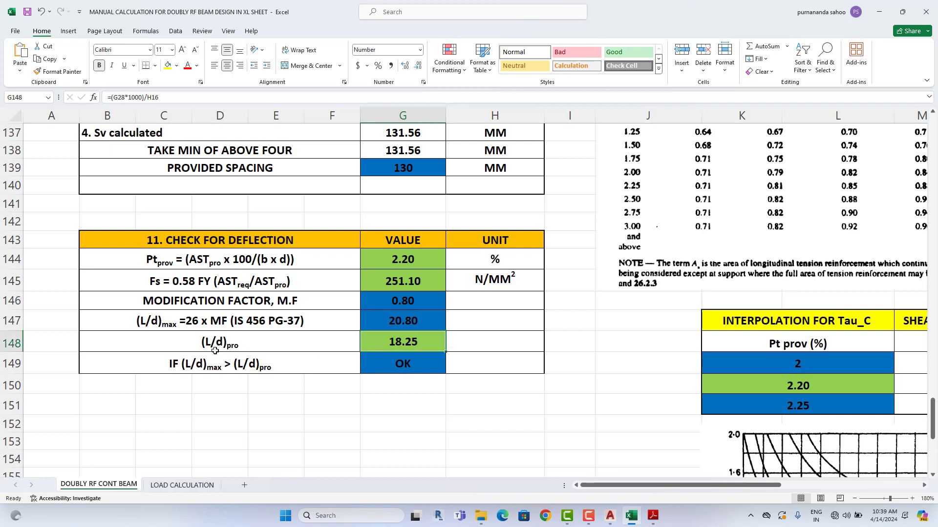
{"action": "left_click", "coordinate": [124, 99]}
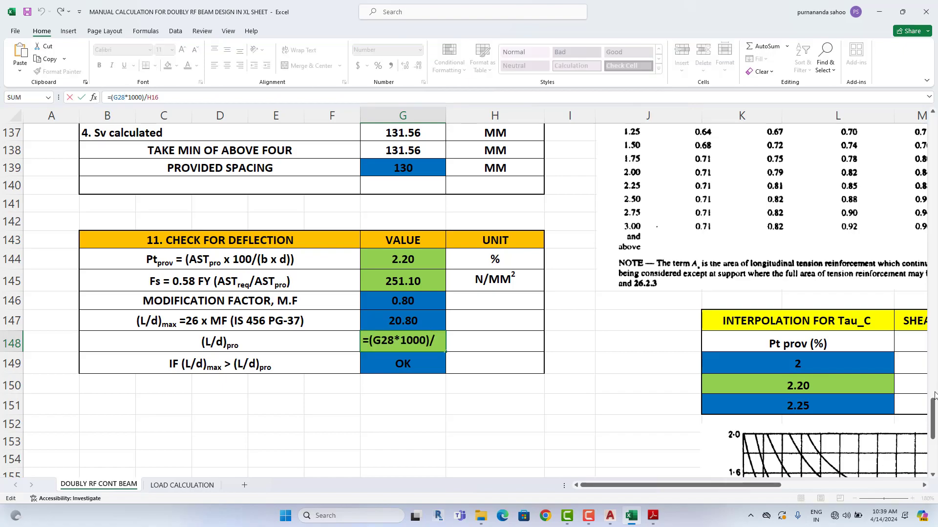
{"action": "left_click_drag", "start_coordinate": [935, 395], "coordinate": [918, 162]}
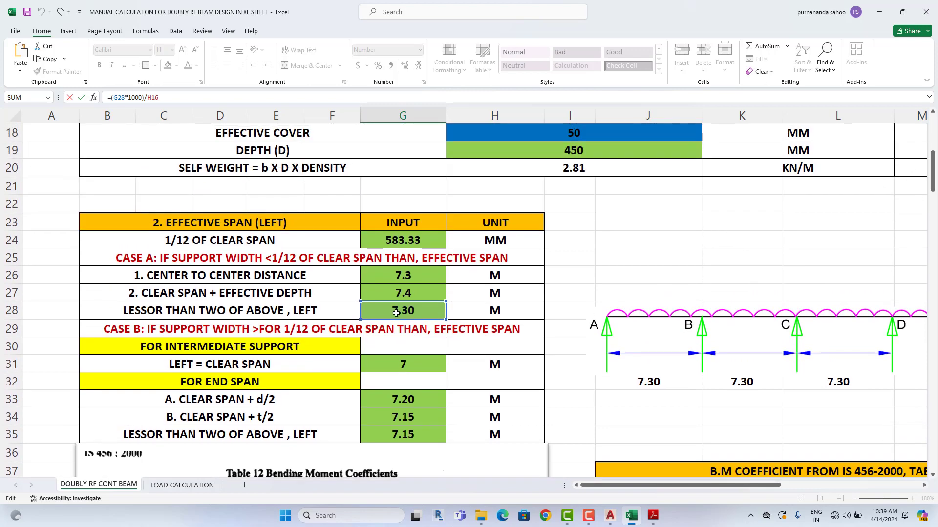
{"action": "scroll", "coordinate": [396, 311], "scroll_direction": "up", "scroll_amount": 4}
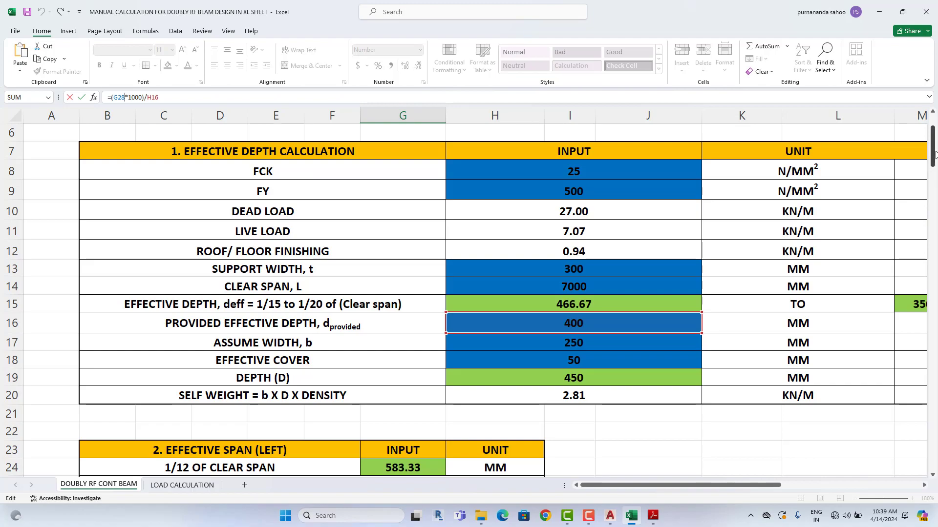
{"action": "scroll", "coordinate": [479, 350], "scroll_direction": "down", "scroll_amount": 20}
{"action": "scroll", "coordinate": [479, 351], "scroll_direction": "up", "scroll_amount": 5}
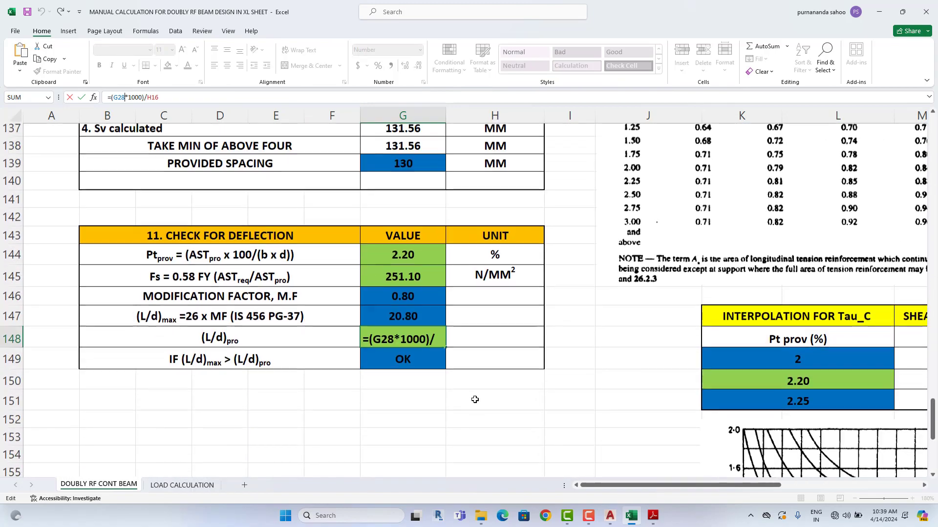
{"action": "left_click", "coordinate": [477, 421]}
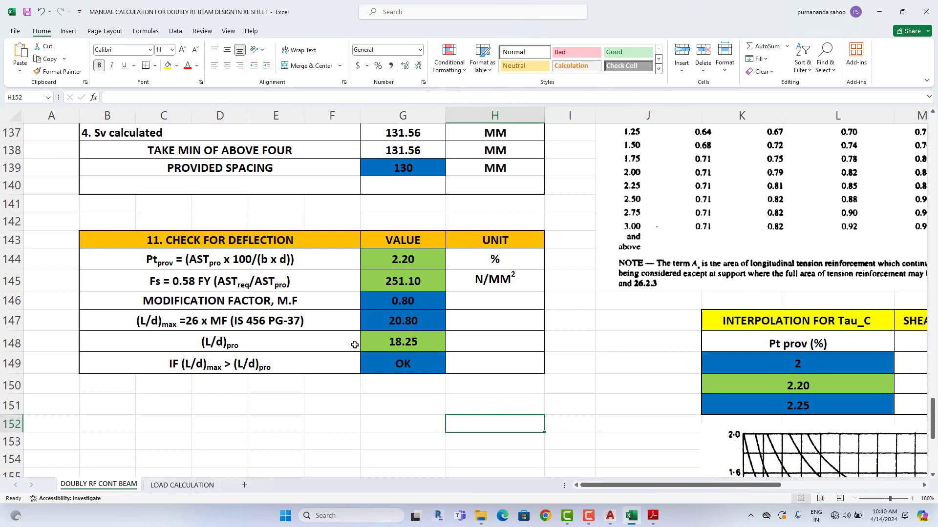
Step: Compare the maximum and provided L/d, and review the clear span, effective depth and width in the effective depth calculation
{"action": "left_click", "coordinate": [409, 324]}
{"action": "left_click", "coordinate": [416, 347]}
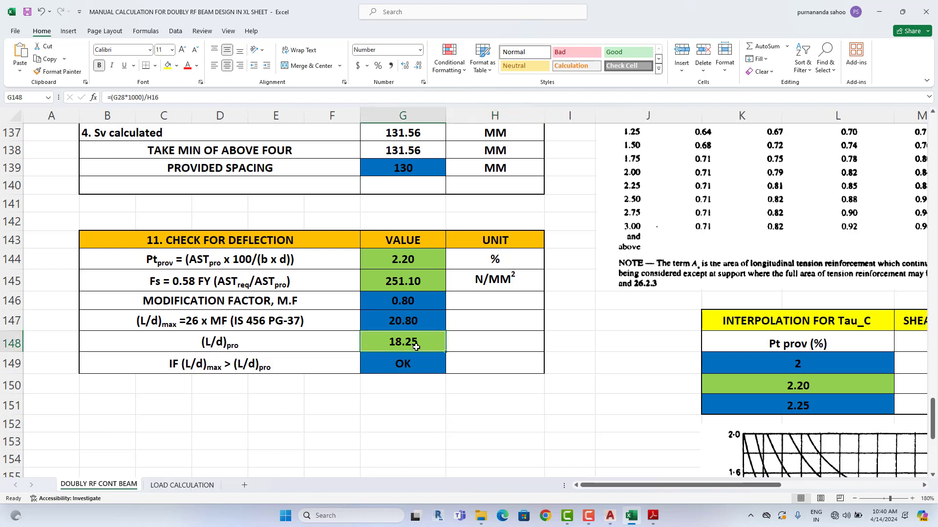
{"action": "left_click_drag", "start_coordinate": [933, 408], "coordinate": [924, 131]}
{"action": "scroll", "coordinate": [704, 376], "scroll_direction": "down", "scroll_amount": 1}
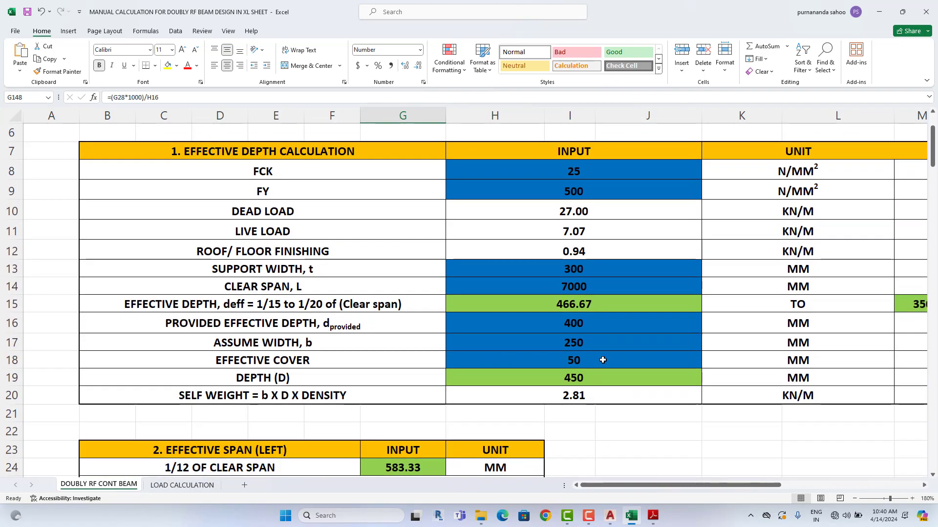
{"action": "left_click", "coordinate": [605, 311]}
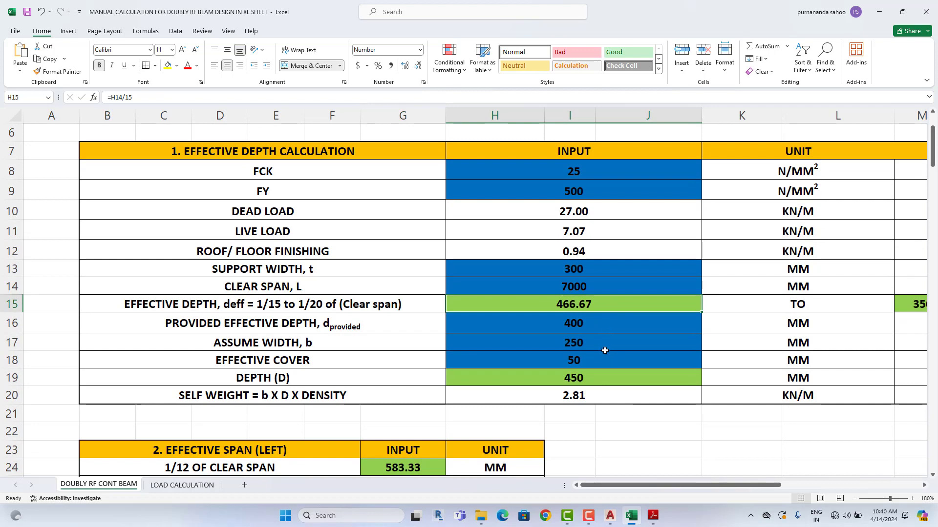
{"action": "left_click", "coordinate": [599, 349]}
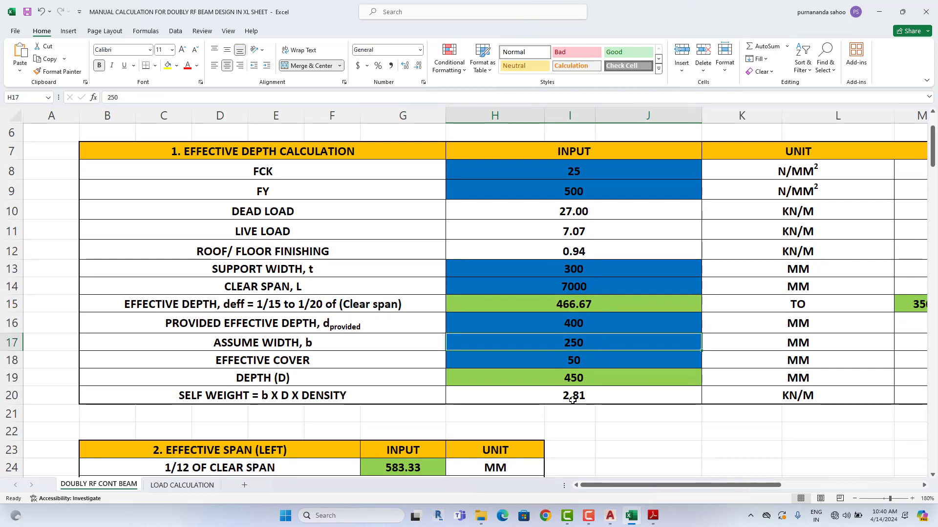
{"action": "left_click", "coordinate": [593, 287]}
{"action": "left_click", "coordinate": [596, 311]}
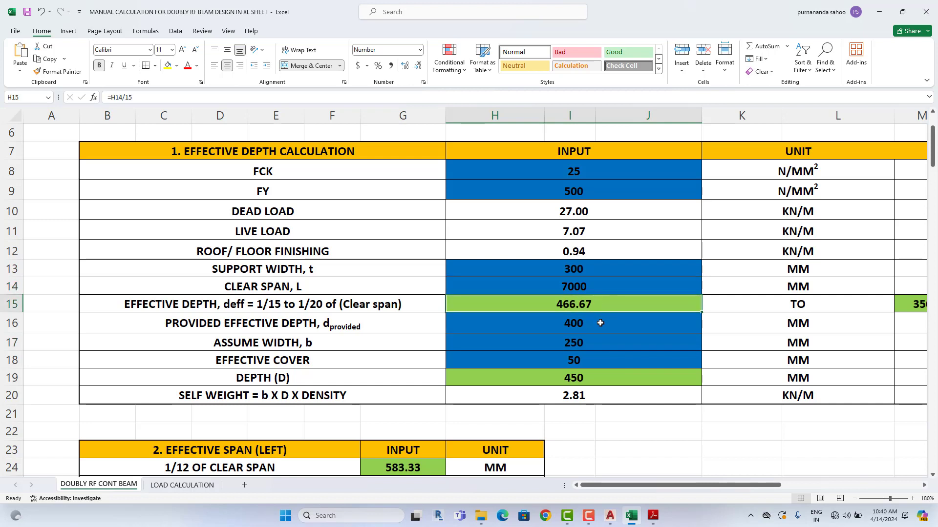
{"action": "left_click", "coordinate": [600, 323]}
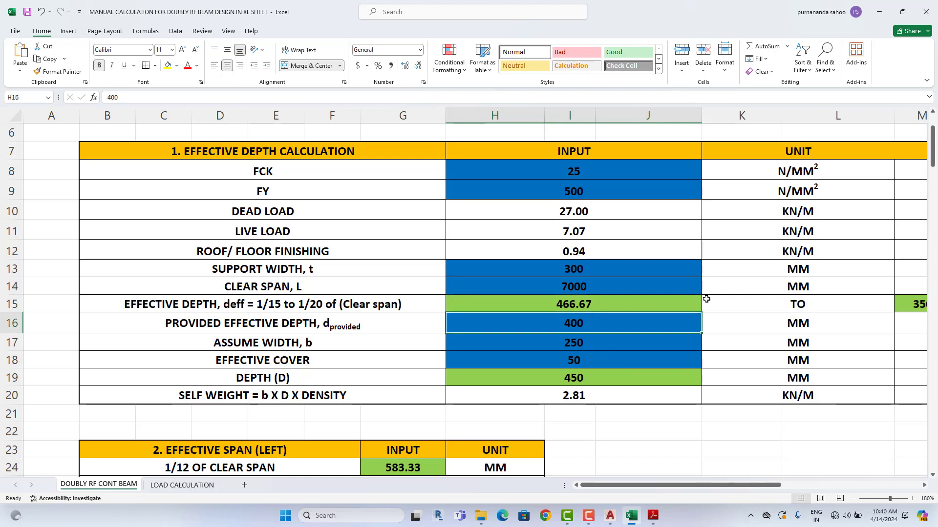
{"action": "left_click", "coordinate": [594, 343]}
{"action": "left_click_drag", "start_coordinate": [933, 147], "coordinate": [789, 446]}
{"action": "scroll", "coordinate": [586, 362], "scroll_direction": "up", "scroll_amount": 2}
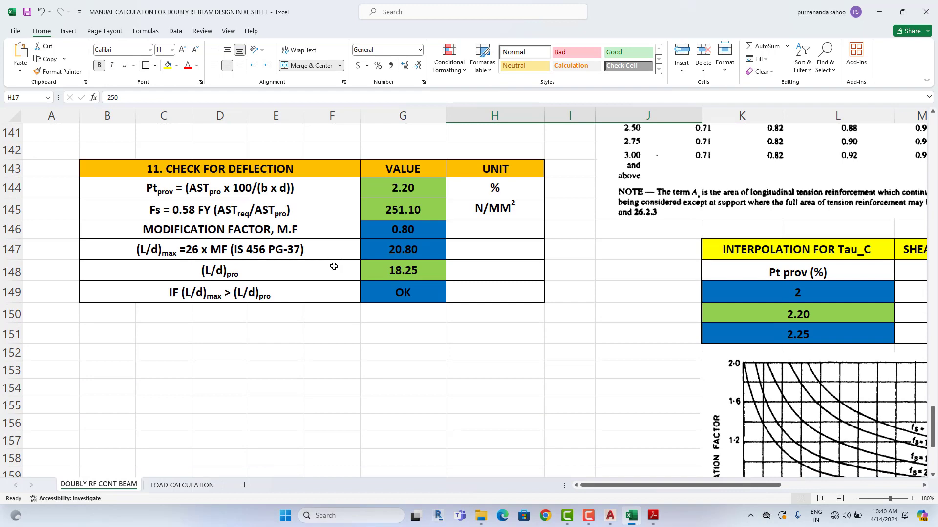
Step: Review the provided stirrup spacing, and switch to AutoCAD to examine the RB-1 longitudinal section and cross-sections
{"action": "scroll", "coordinate": [334, 267], "scroll_direction": "up", "scroll_amount": 3}
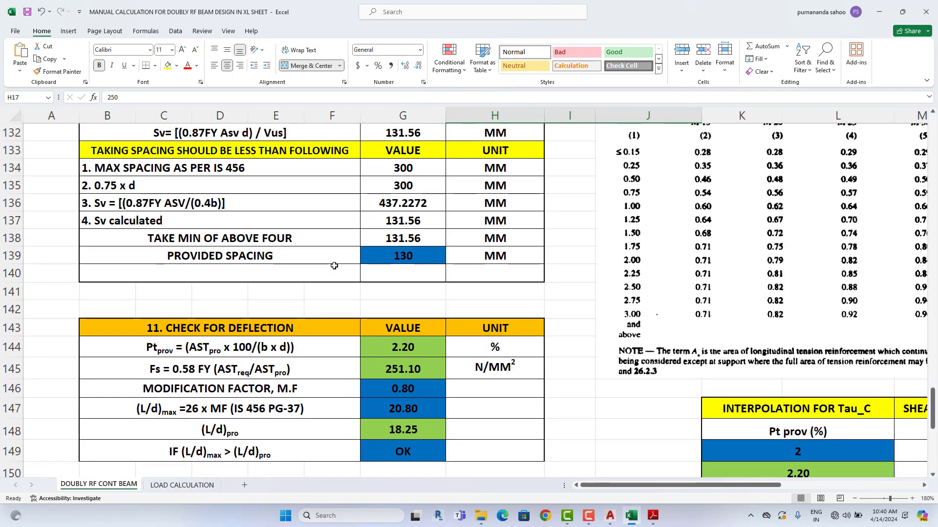
{"action": "left_click", "coordinate": [610, 516]}
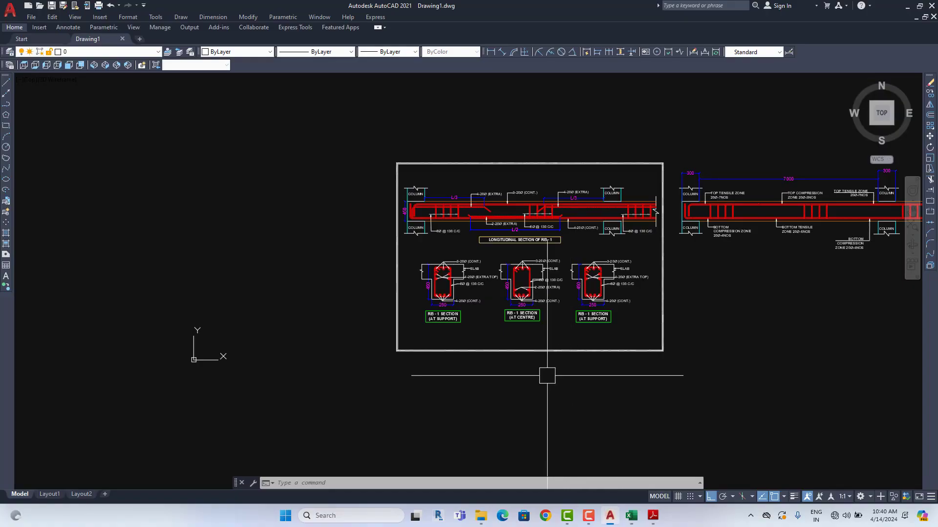
{"action": "scroll", "coordinate": [547, 376], "scroll_direction": "up", "scroll_amount": 2}
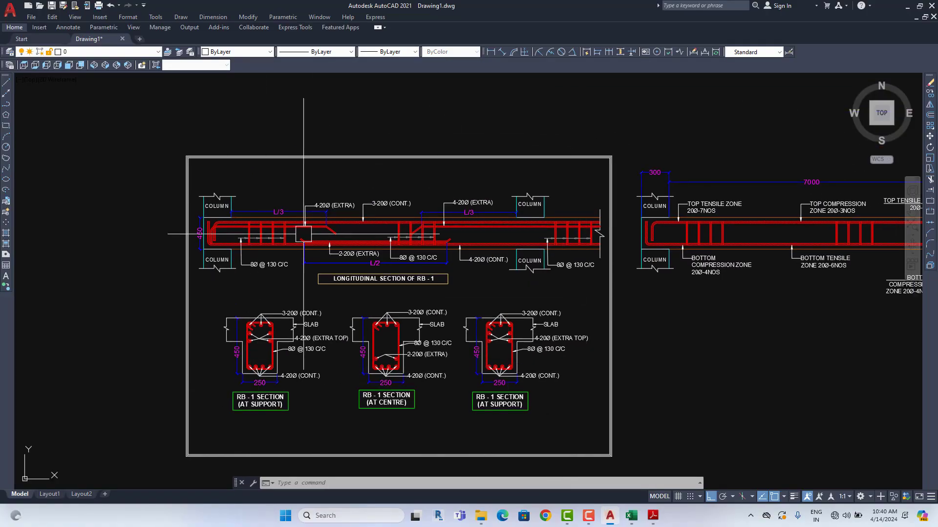
Step: Switch back to the Excel design sheet and review all its sections from the deflection check up to the design title
{"action": "left_click", "coordinate": [638, 516]}
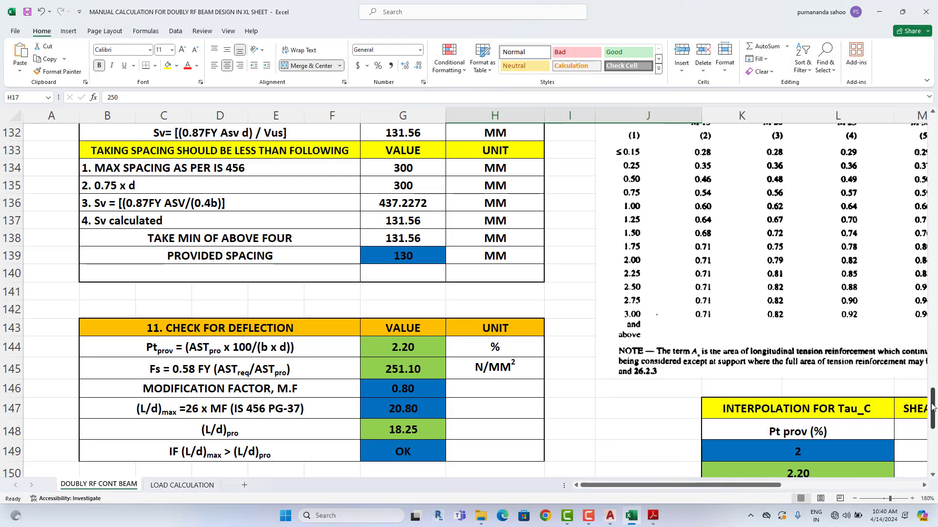
{"action": "scroll", "coordinate": [469, 275], "scroll_direction": "up", "scroll_amount": 2}
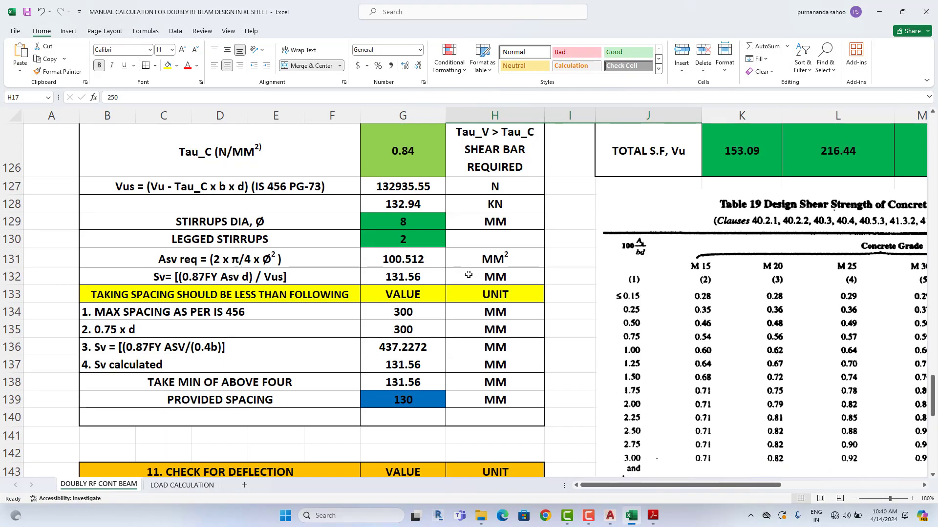
{"action": "left_click", "coordinate": [854, 498]}
{"action": "left_click", "coordinate": [855, 499]}
{"action": "left_click", "coordinate": [855, 498]}
{"action": "left_click", "coordinate": [855, 499]}
{"action": "left_click", "coordinate": [855, 498]}
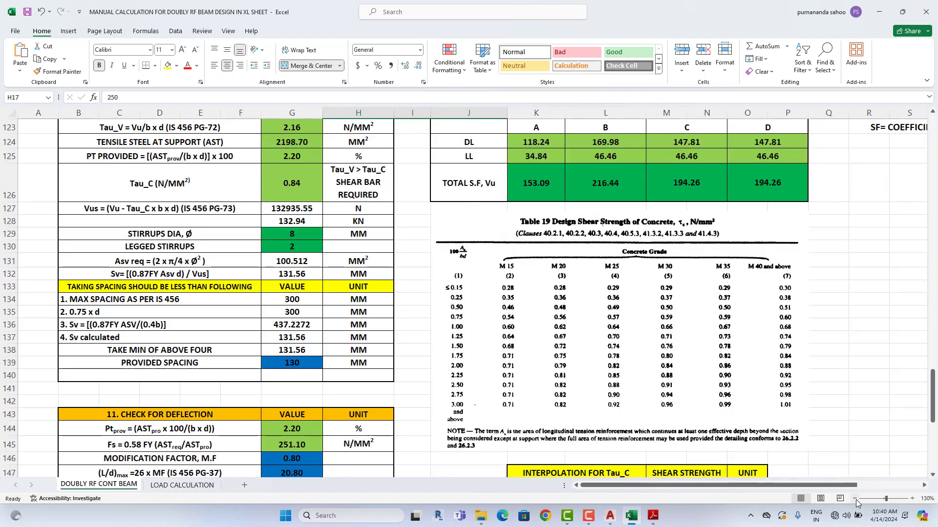
{"action": "left_click", "coordinate": [855, 499]}
{"action": "left_click", "coordinate": [855, 499]}
{"action": "scroll", "coordinate": [483, 379], "scroll_direction": "down", "scroll_amount": 3}
{"action": "scroll", "coordinate": [484, 378], "scroll_direction": "up", "scroll_amount": 7}
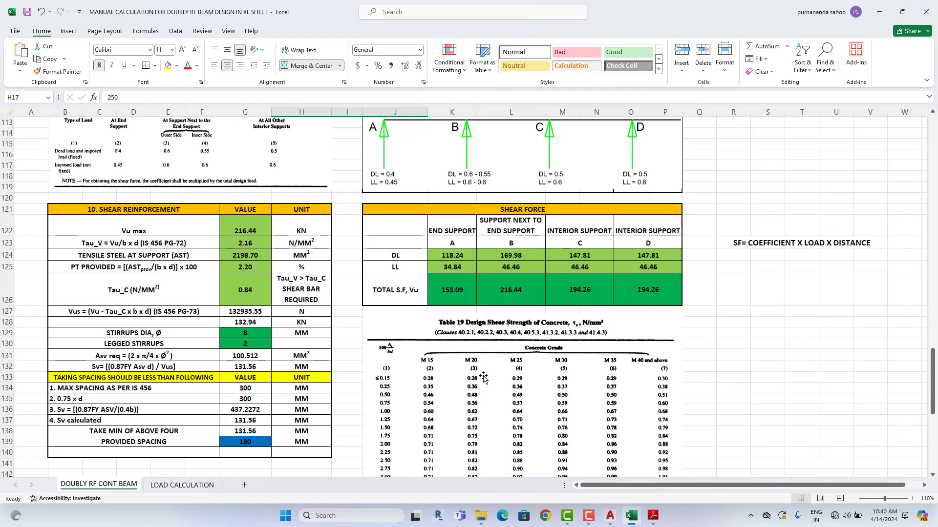
{"action": "scroll", "coordinate": [484, 378], "scroll_direction": "up", "scroll_amount": 11}
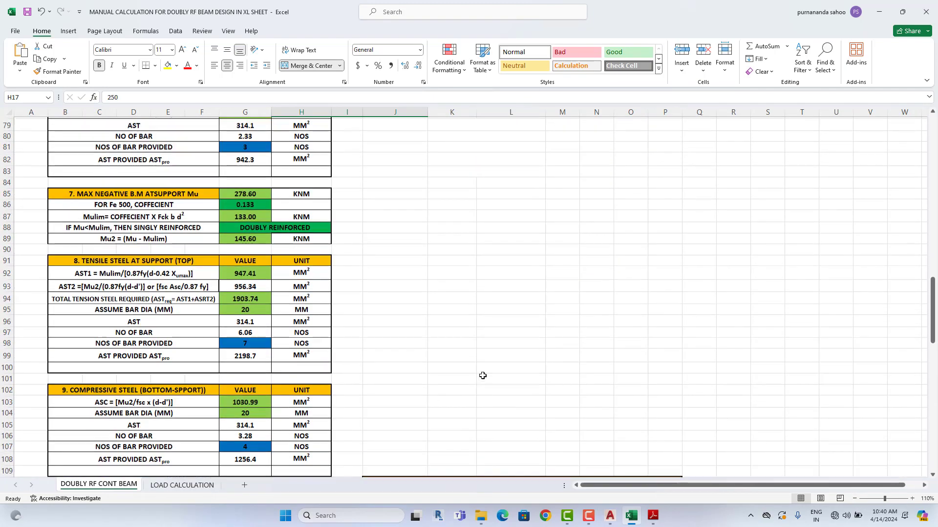
{"action": "scroll", "coordinate": [482, 375], "scroll_direction": "up", "scroll_amount": 20}
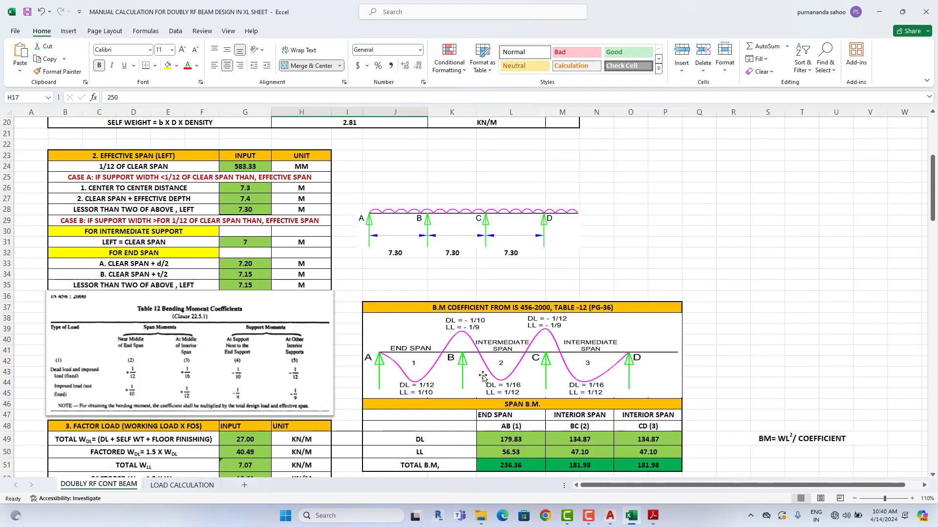
{"action": "scroll", "coordinate": [483, 376], "scroll_direction": "up", "scroll_amount": 7}
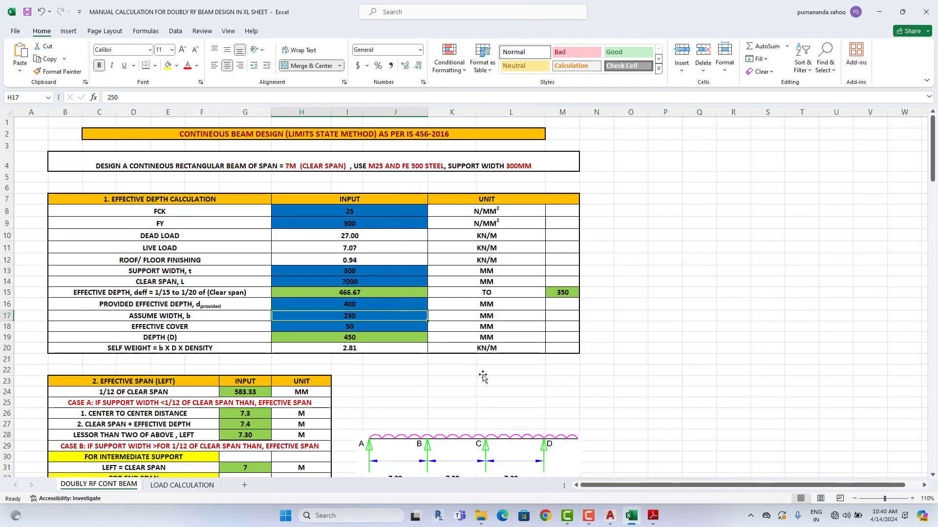